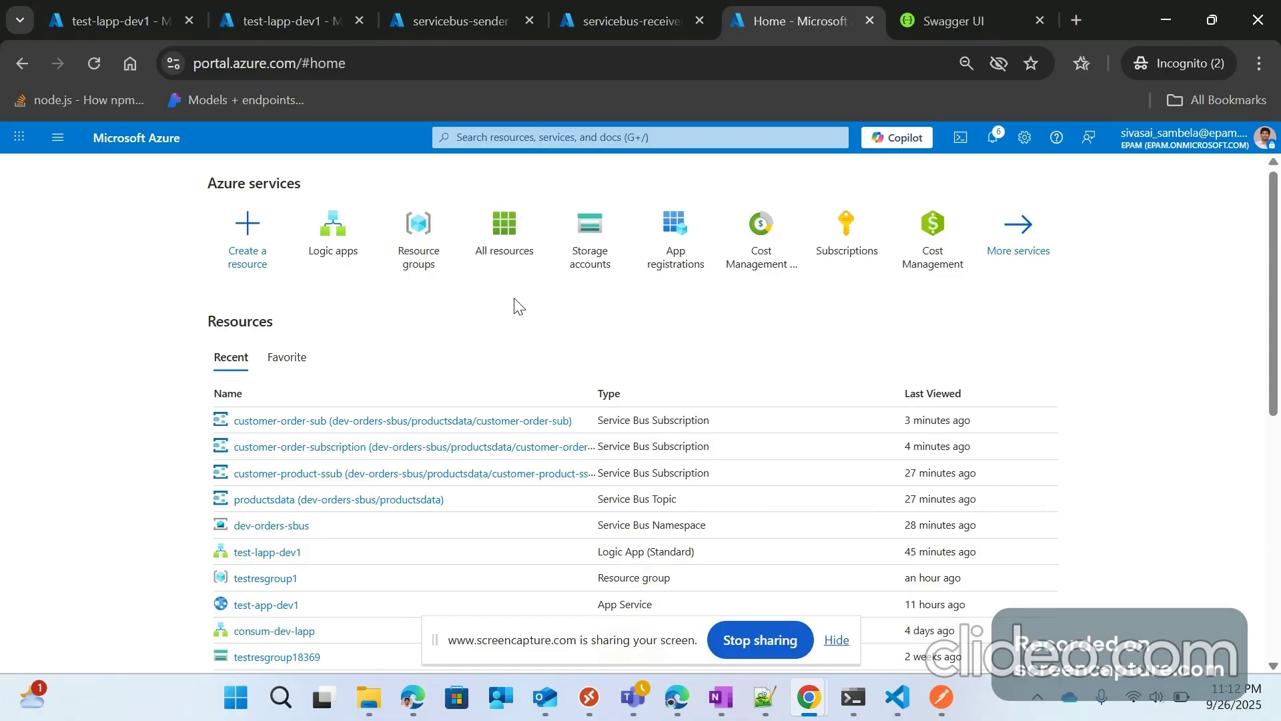
Step: Open the Standard logic app test-lapp-dev1 and show its Workflows list
{"action": "left_click", "coordinate": [251, 555]}
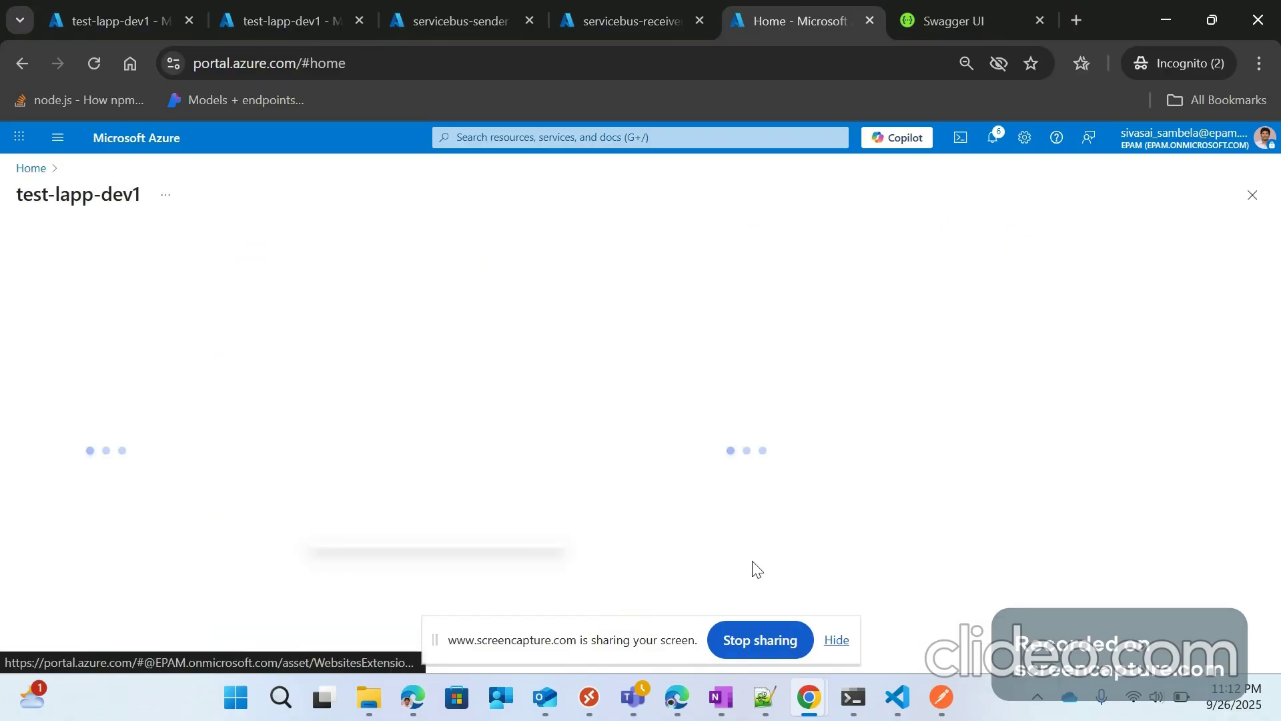
{"action": "left_click_drag", "start_coordinate": [93, 215], "coordinate": [152, 230]}
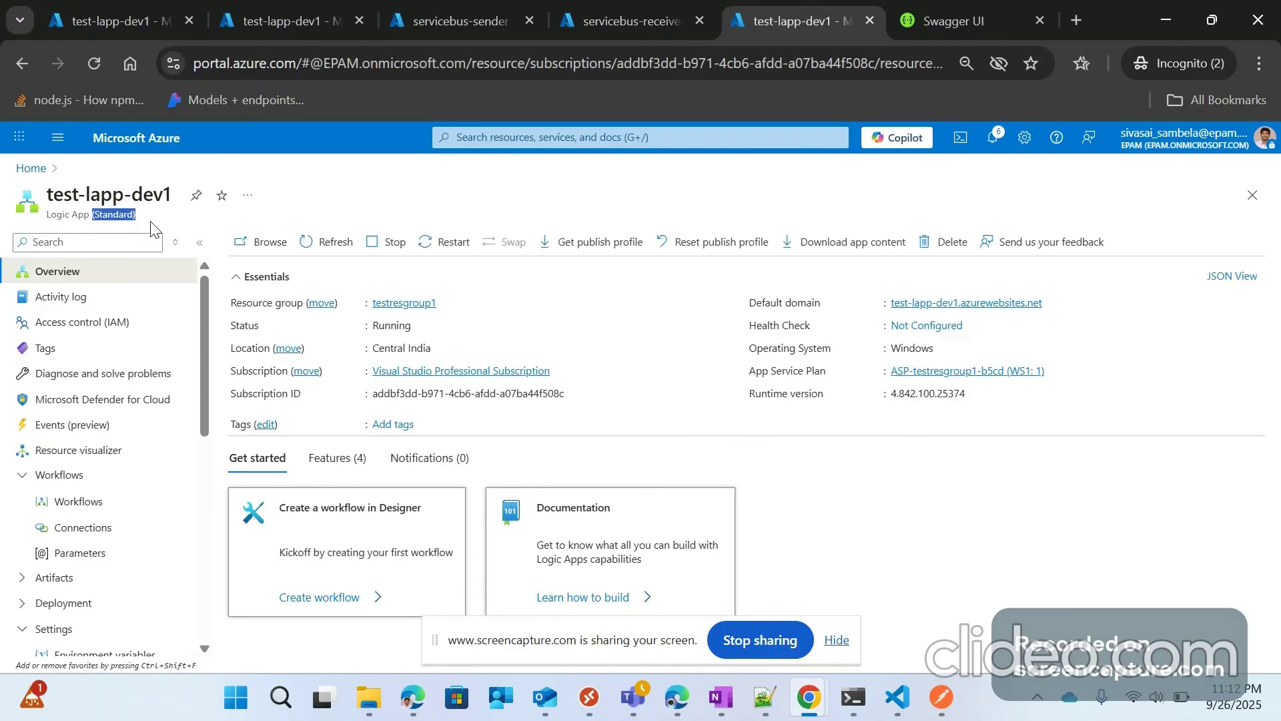
{"action": "left_click", "coordinate": [79, 506]}
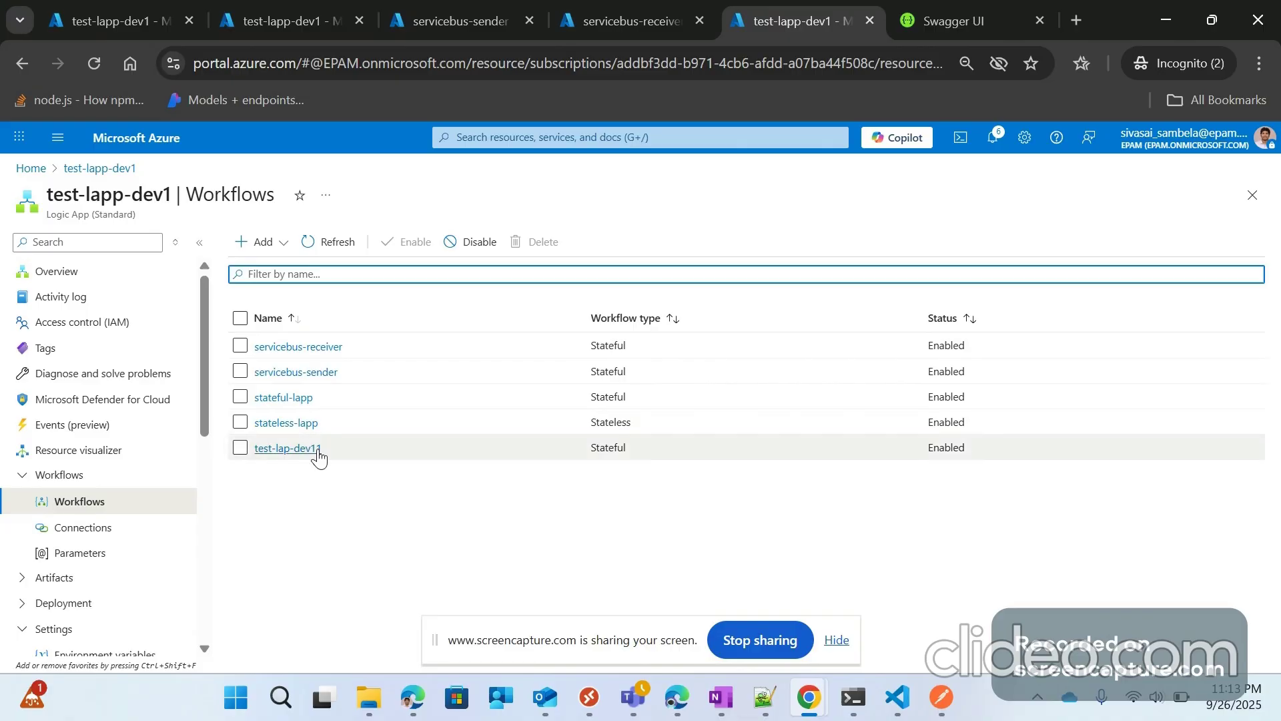
{"action": "left_click", "coordinate": [253, 243]}
{"action": "left_click", "coordinate": [285, 270]}
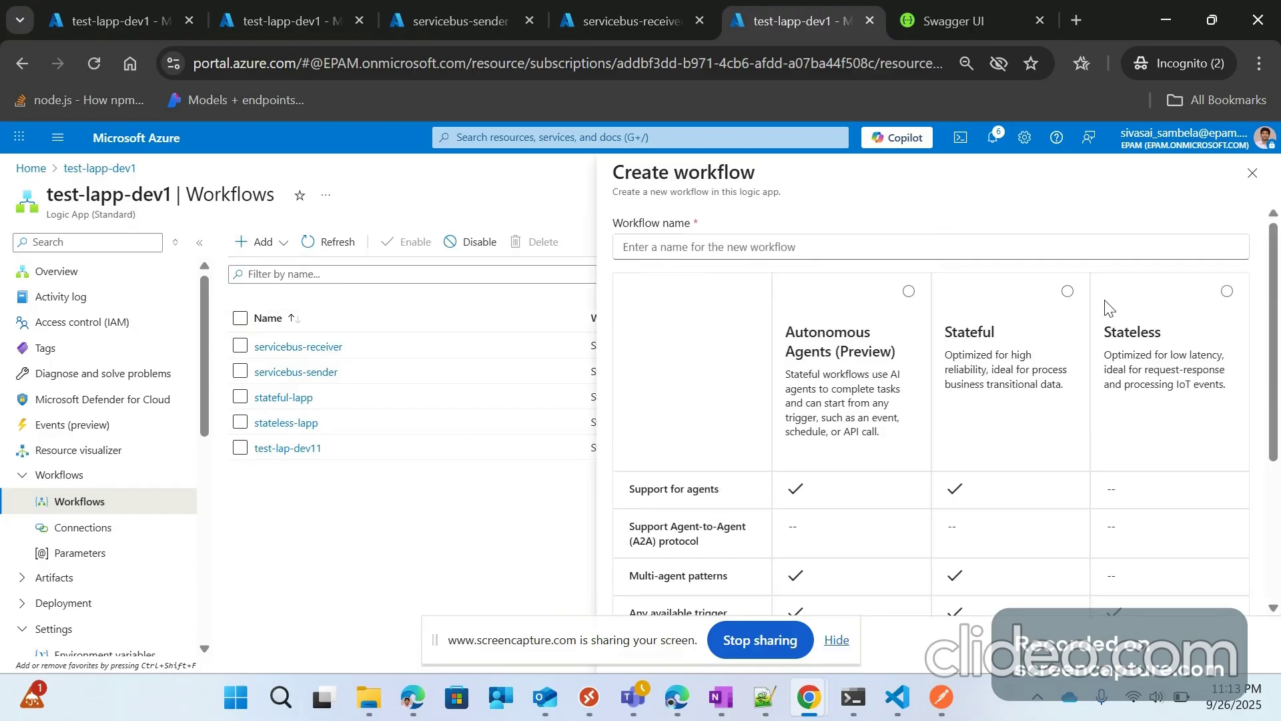
{"action": "left_click", "coordinate": [690, 247]}
{"action": "type", "text": "test"}
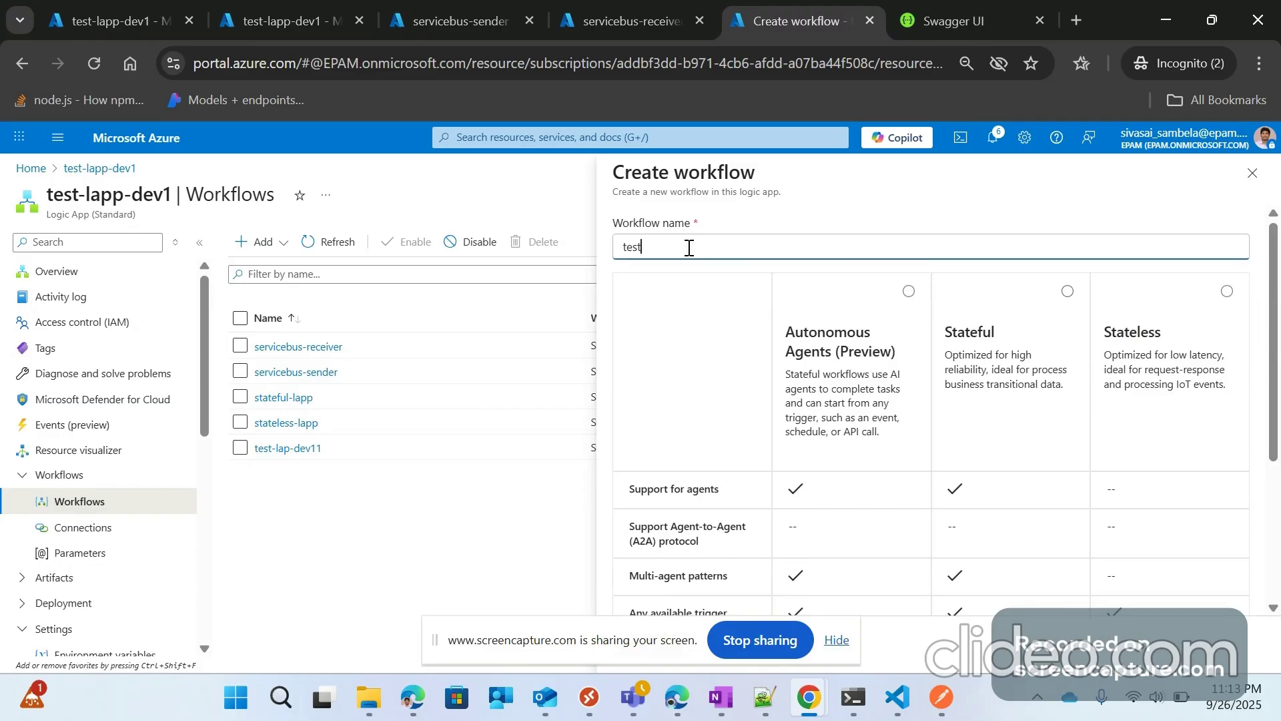
{"action": "type", "text": "-lapp-"}
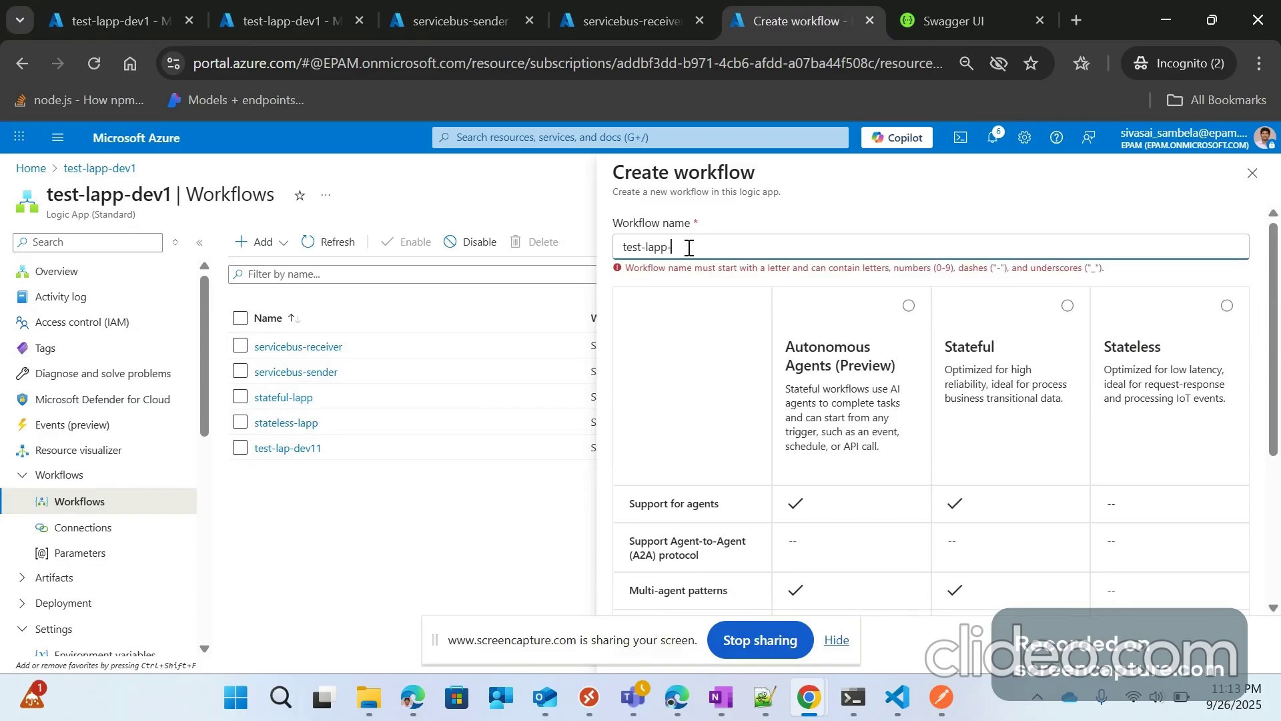
{"action": "type", "text": "de"}
{"action": "key", "text": "BackSpace"}
{"action": "key", "text": "BackSpace"}
{"action": "type", "text": "1"}
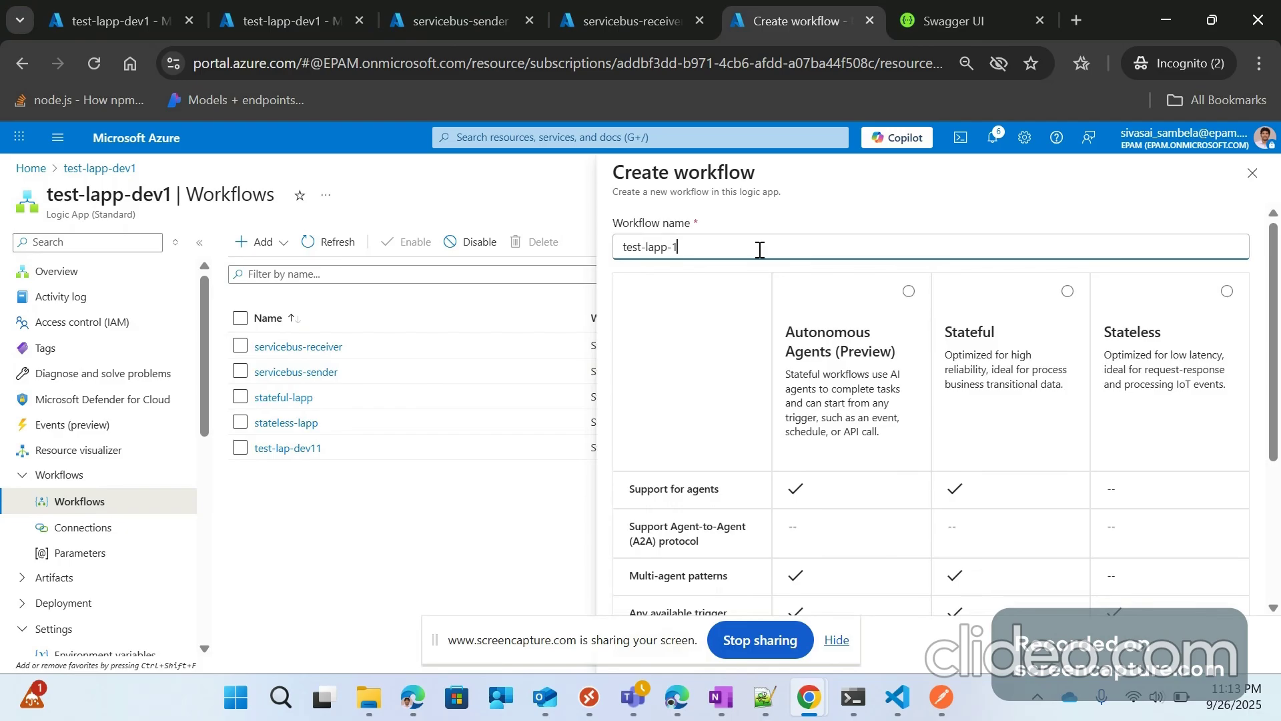
{"action": "left_click", "coordinate": [1070, 294]}
{"action": "scroll", "coordinate": [820, 581], "scroll_direction": "down", "scroll_amount": 3}
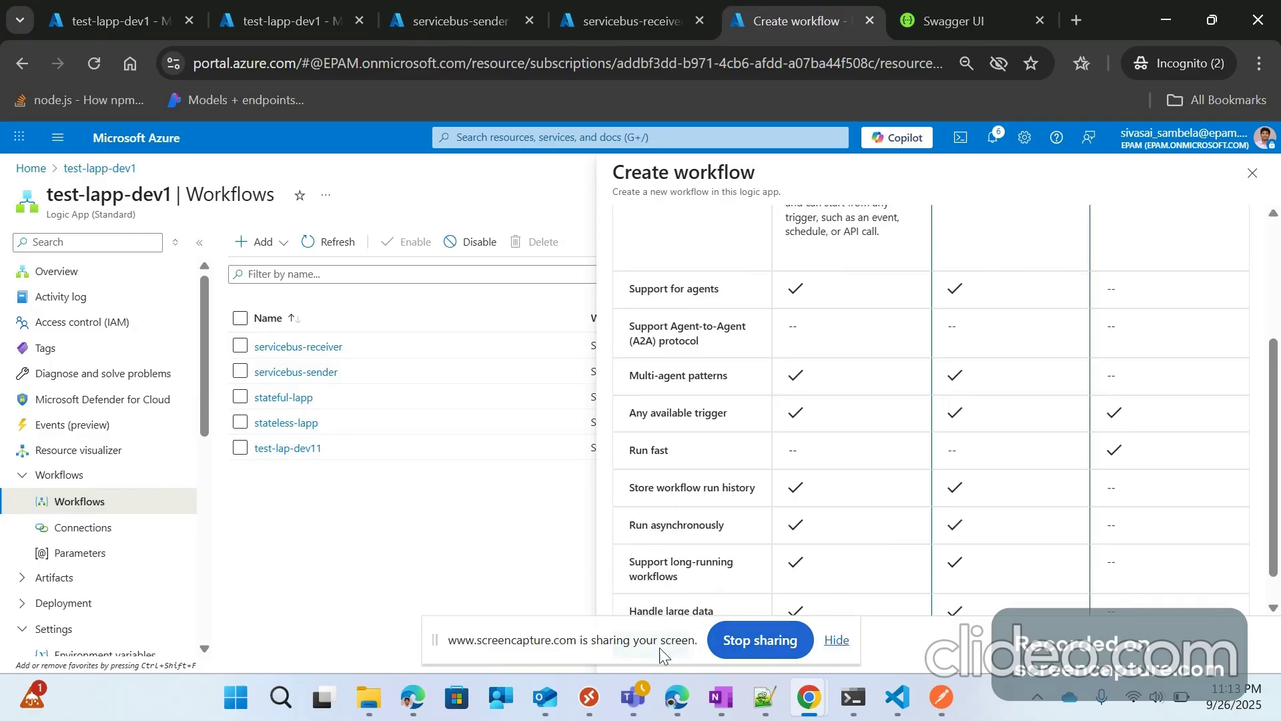
{"action": "left_click_drag", "start_coordinate": [659, 647], "coordinate": [1217, 720]}
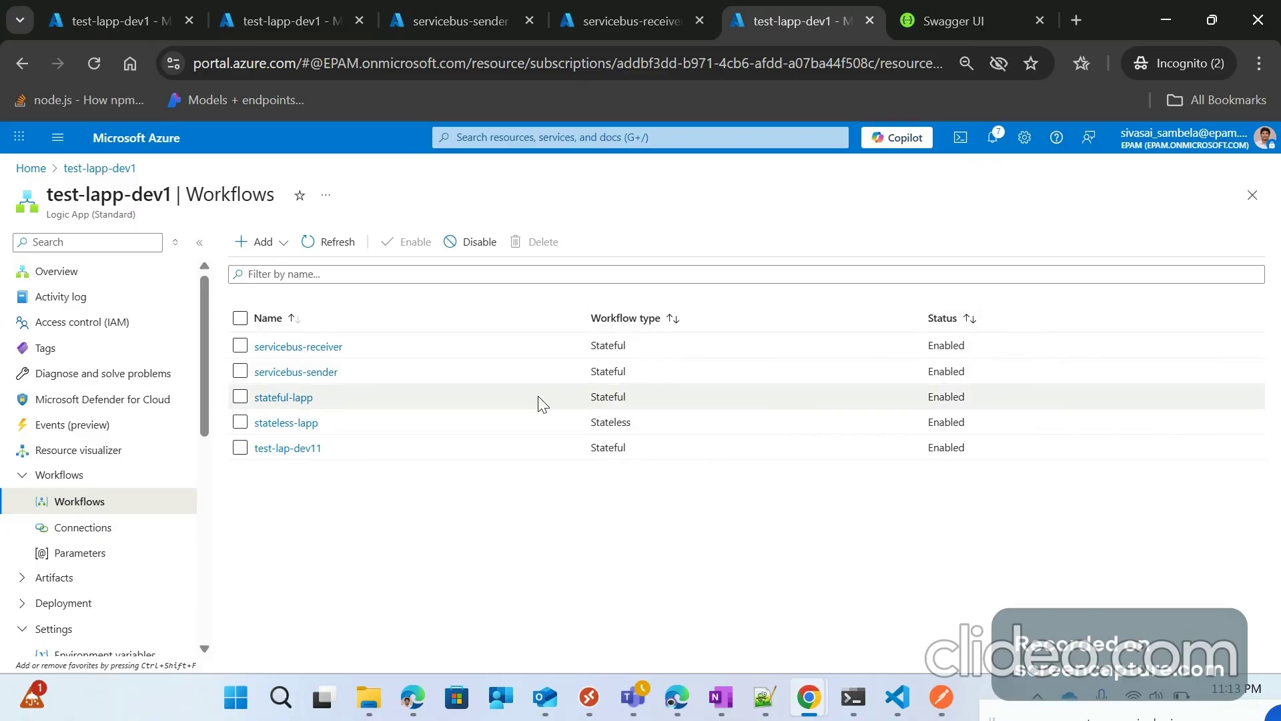
Step: View stateful-lapp, return, reload the portal, and close the duplicate logic app and servicebus-sender tabs
{"action": "left_click", "coordinate": [283, 399]}
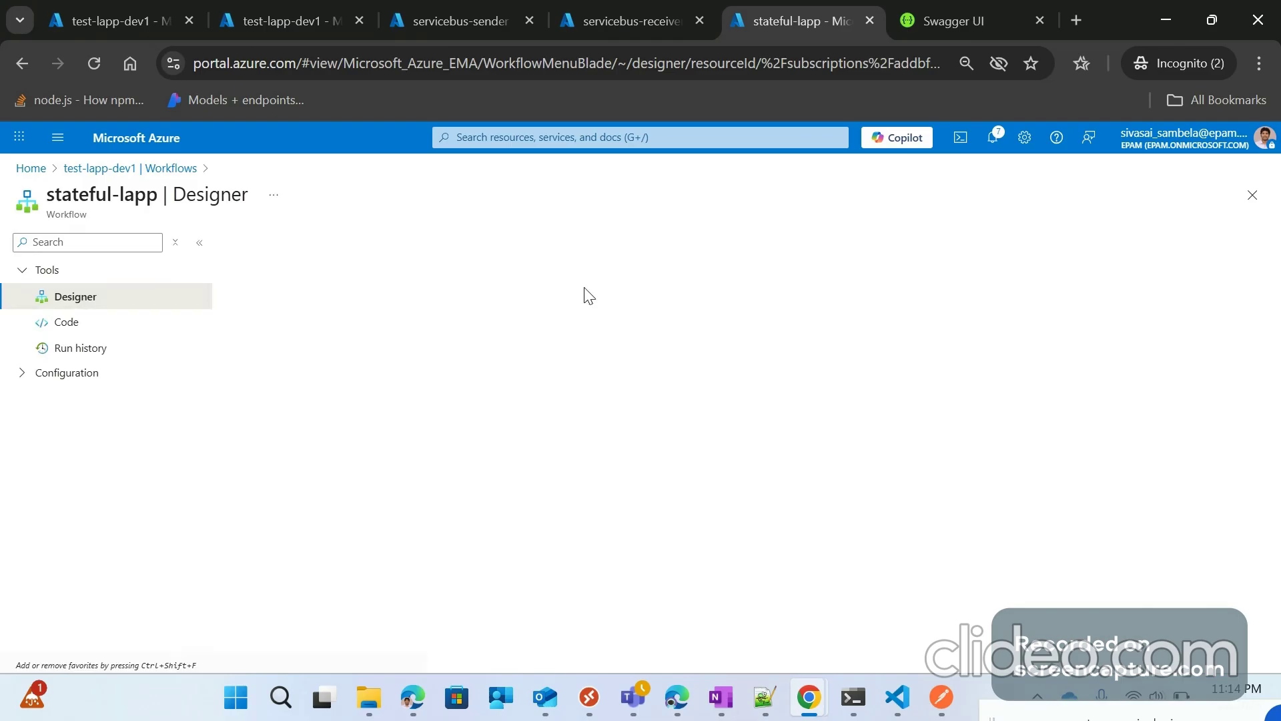
{"action": "left_click", "coordinate": [151, 167]}
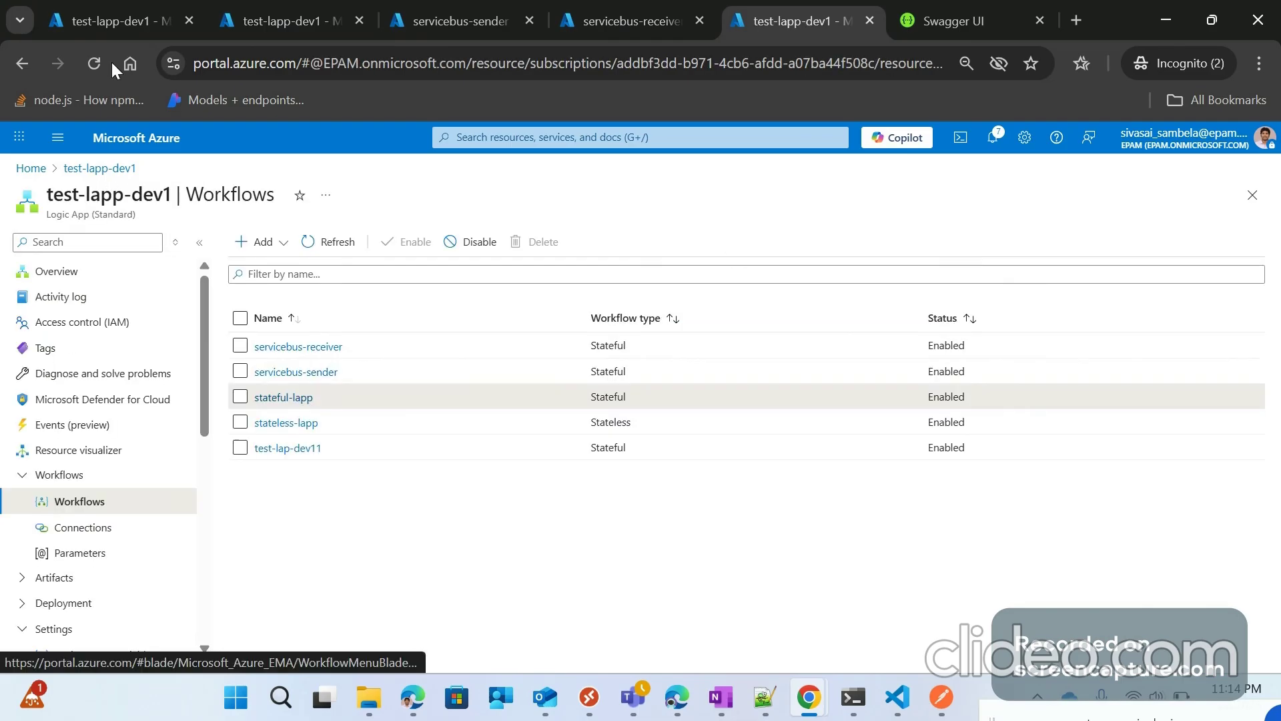
{"action": "left_click", "coordinate": [94, 63]}
{"action": "left_click", "coordinate": [188, 21]}
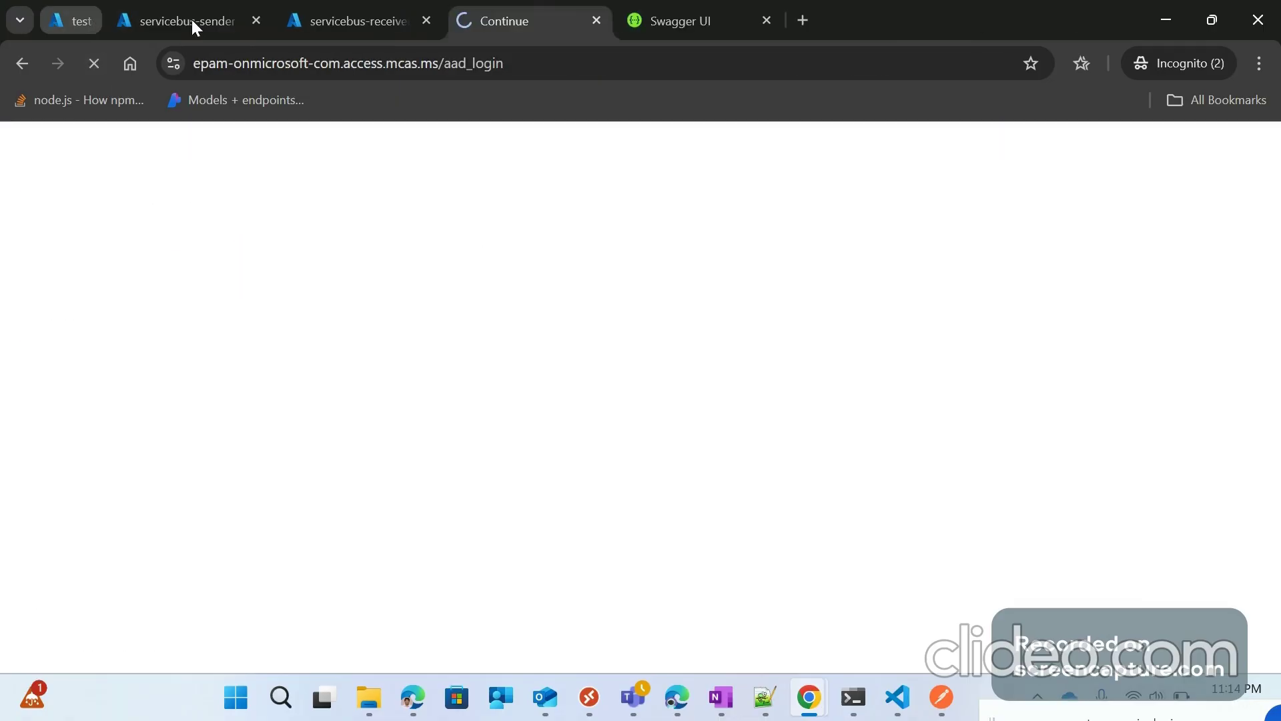
{"action": "middle_click", "coordinate": [193, 22]}
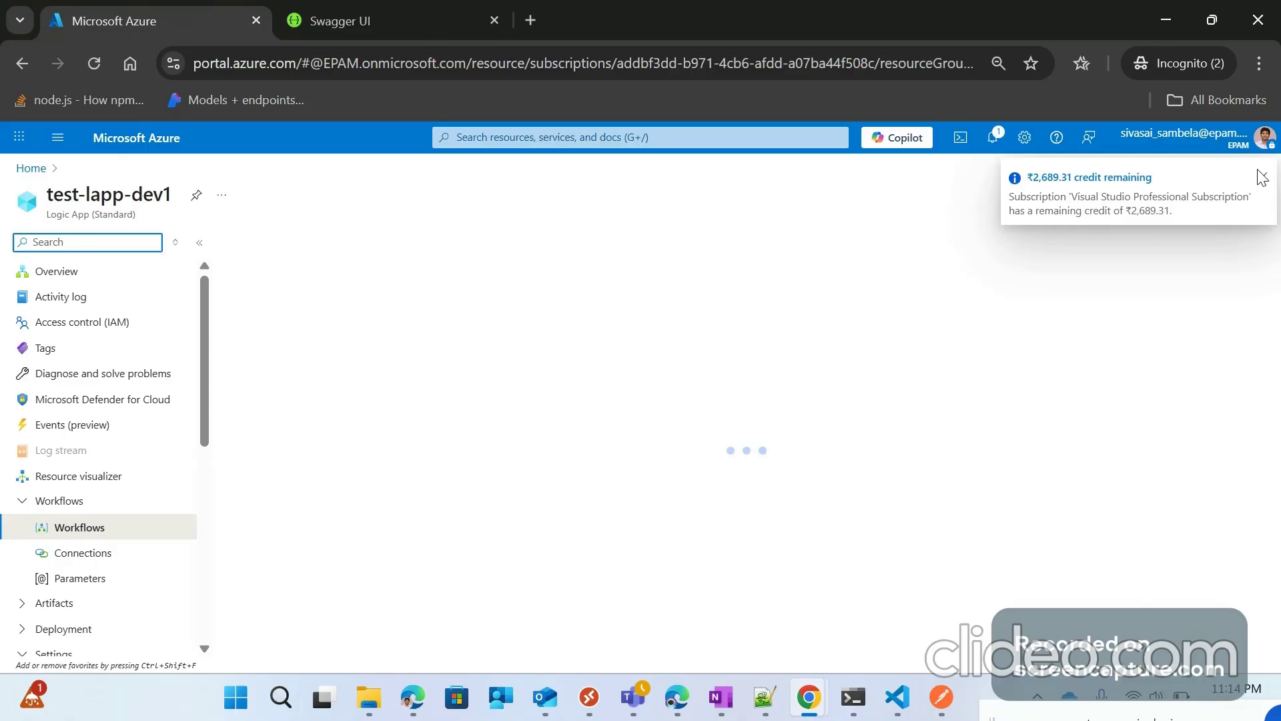
Step: Dismiss the credit notice, refresh the workflows list, and start a new blank workflow
{"action": "left_click", "coordinate": [1258, 177]}
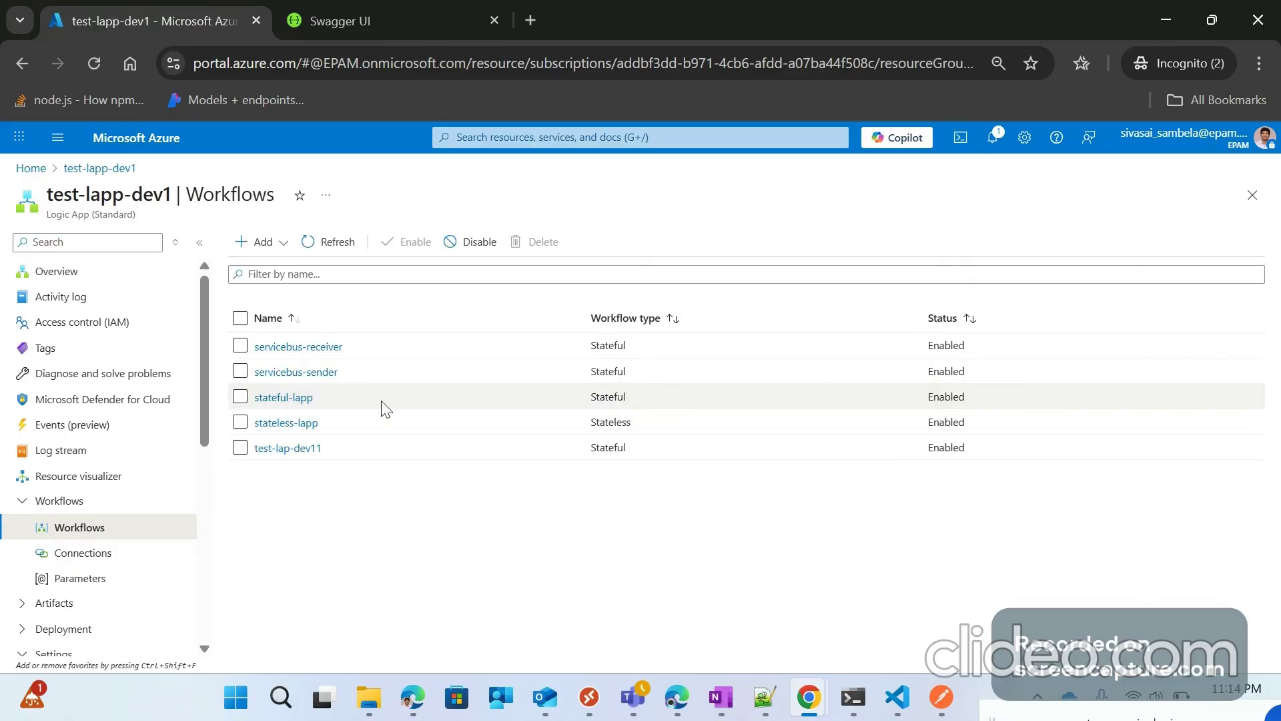
{"action": "left_click", "coordinate": [335, 248]}
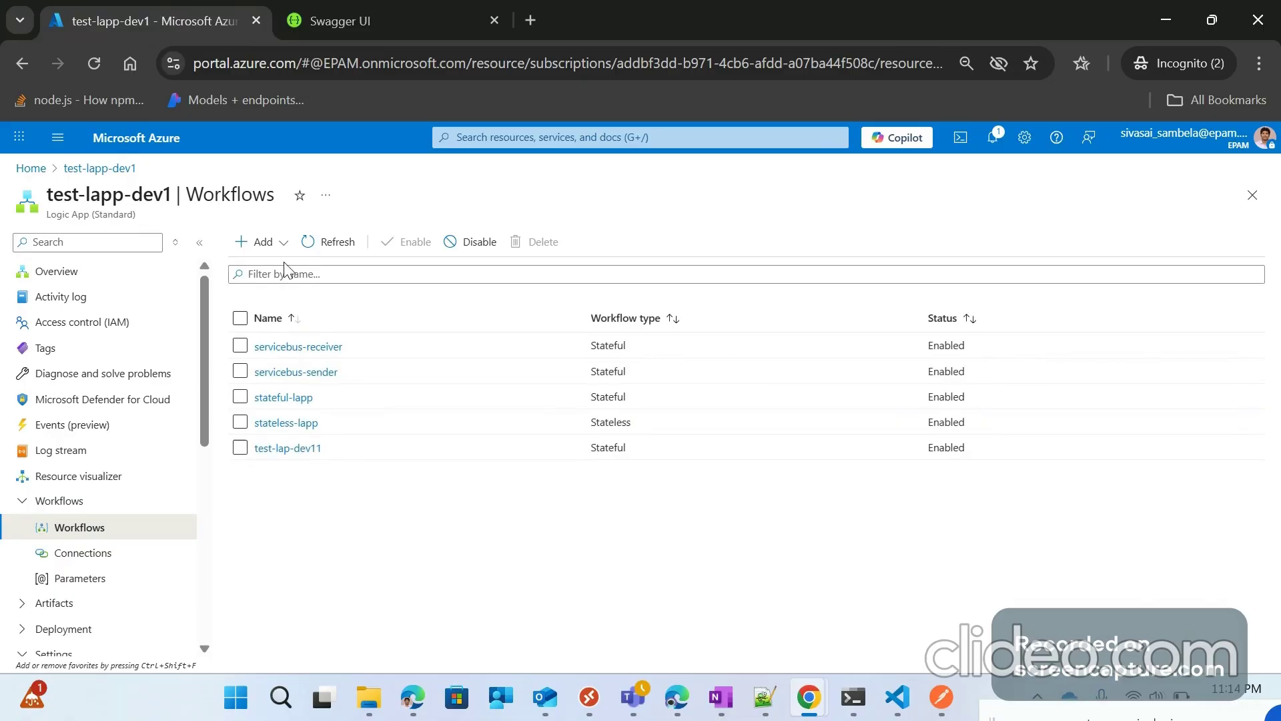
{"action": "left_click", "coordinate": [283, 243]}
{"action": "left_click", "coordinate": [245, 270]}
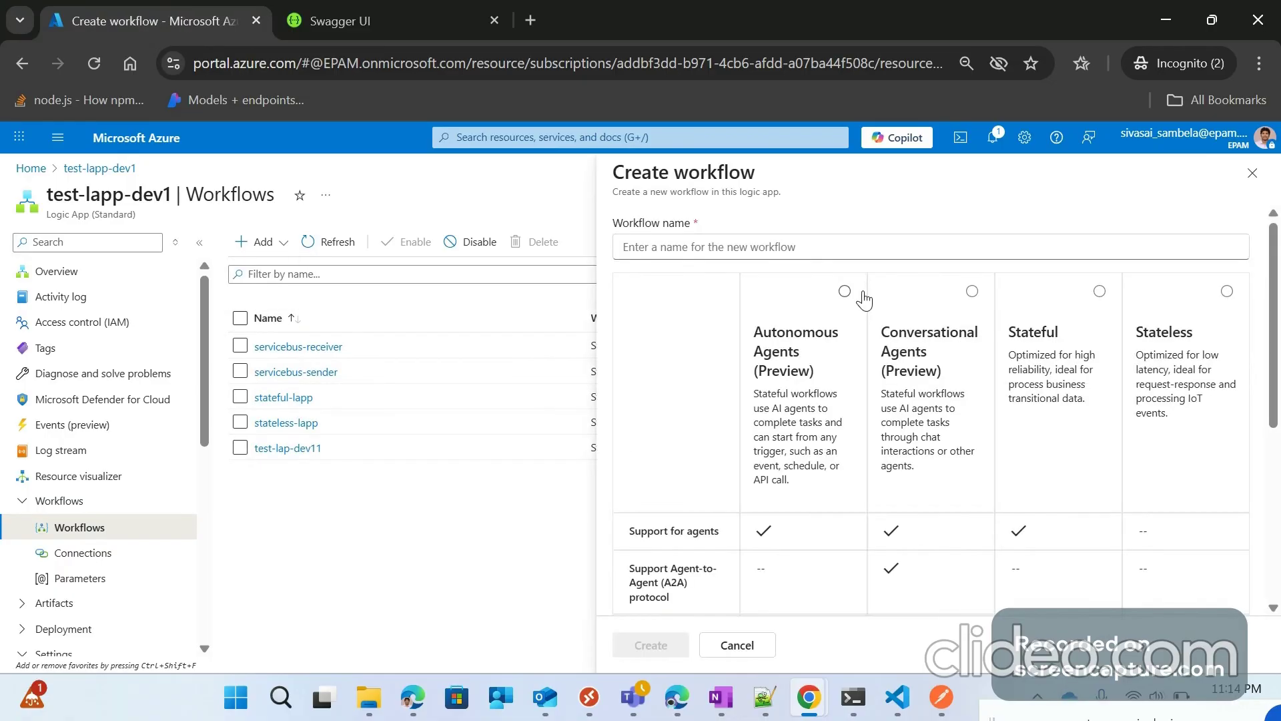
Step: Create a Stateful workflow named dev-lapp-1, then refresh the list and open it in the designer
{"action": "left_click", "coordinate": [1099, 299]}
{"action": "left_click", "coordinate": [712, 242]}
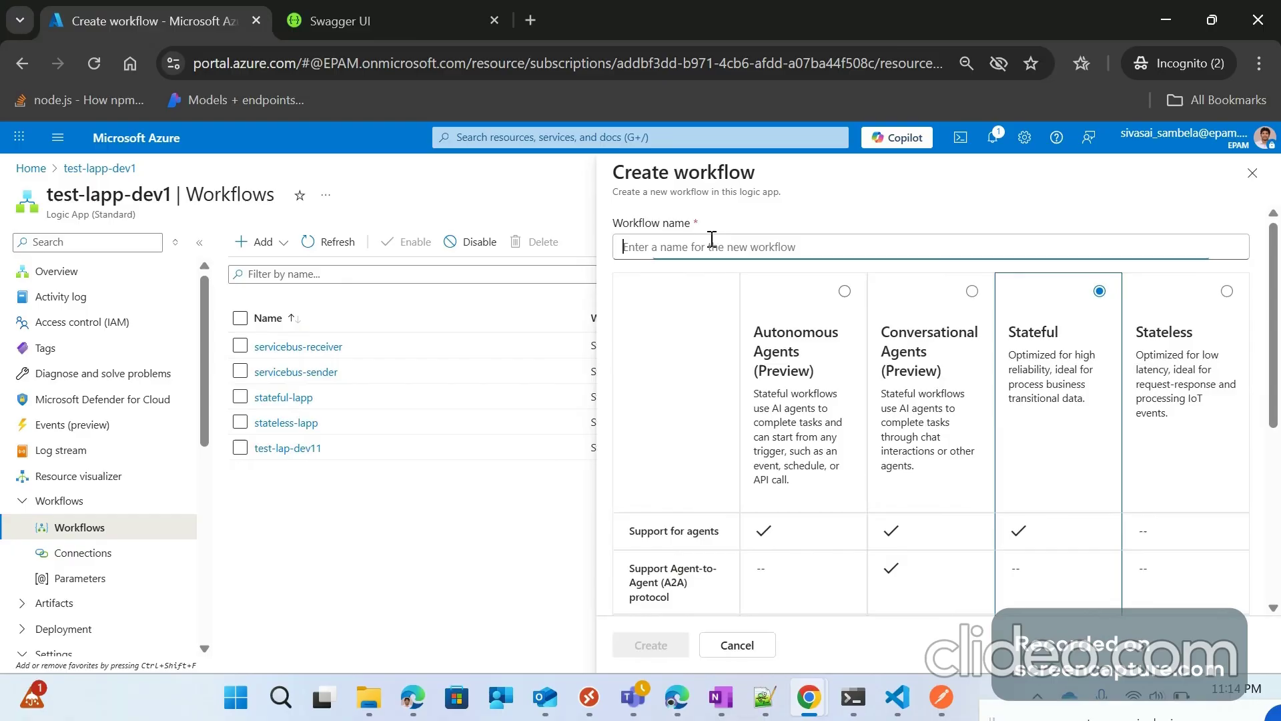
{"action": "type", "text": "d"}
{"action": "key", "text": "BackSpace"}
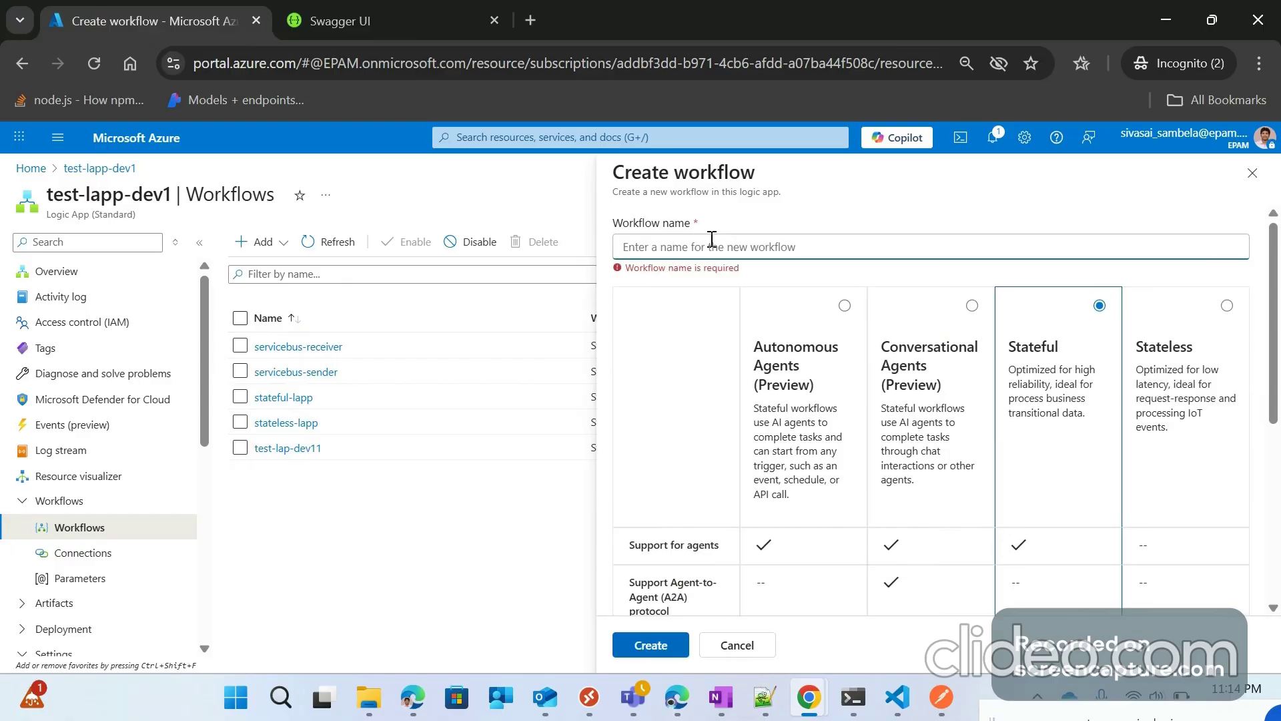
{"action": "type", "text": "dev-lapp-"}
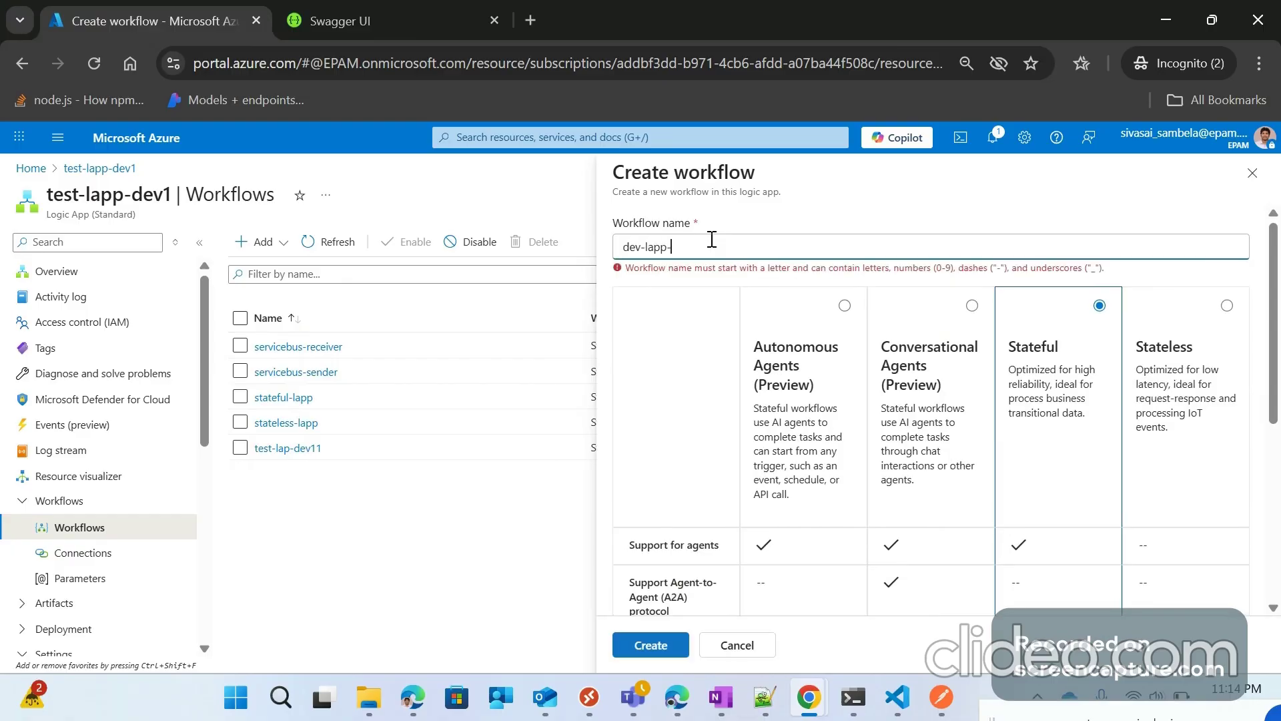
{"action": "type", "text": "1"}
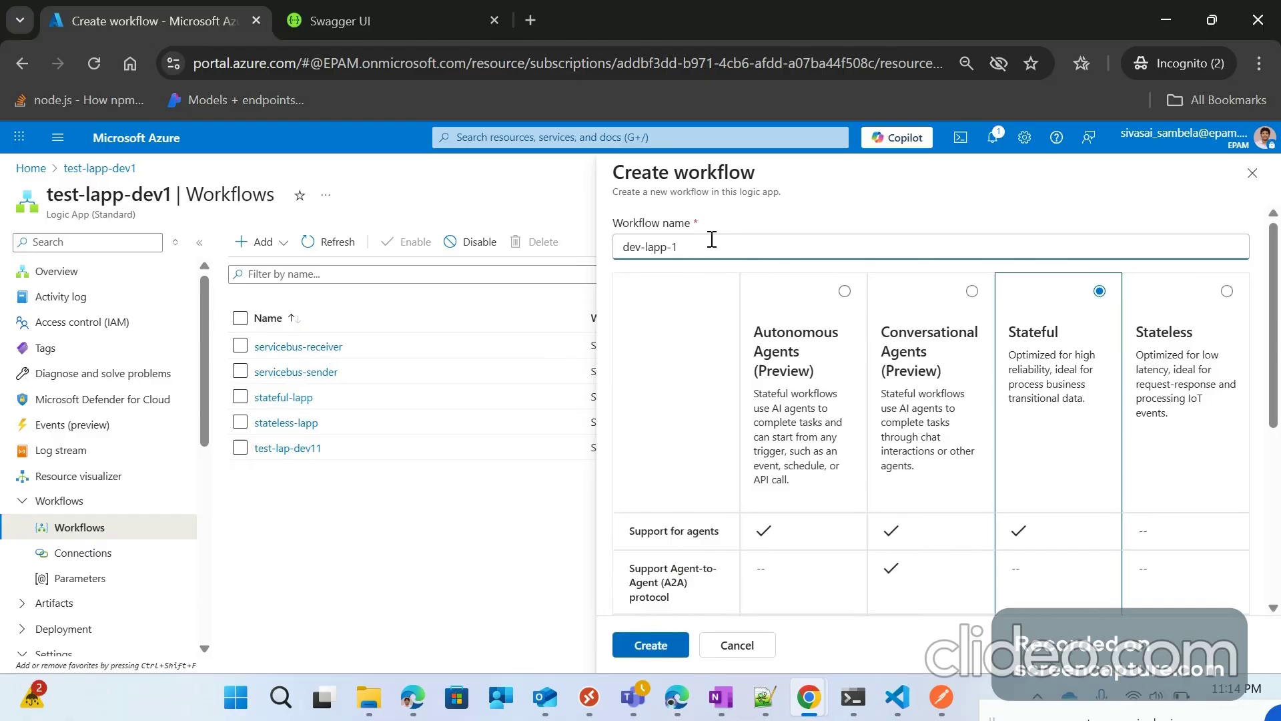
{"action": "left_click", "coordinate": [636, 646]}
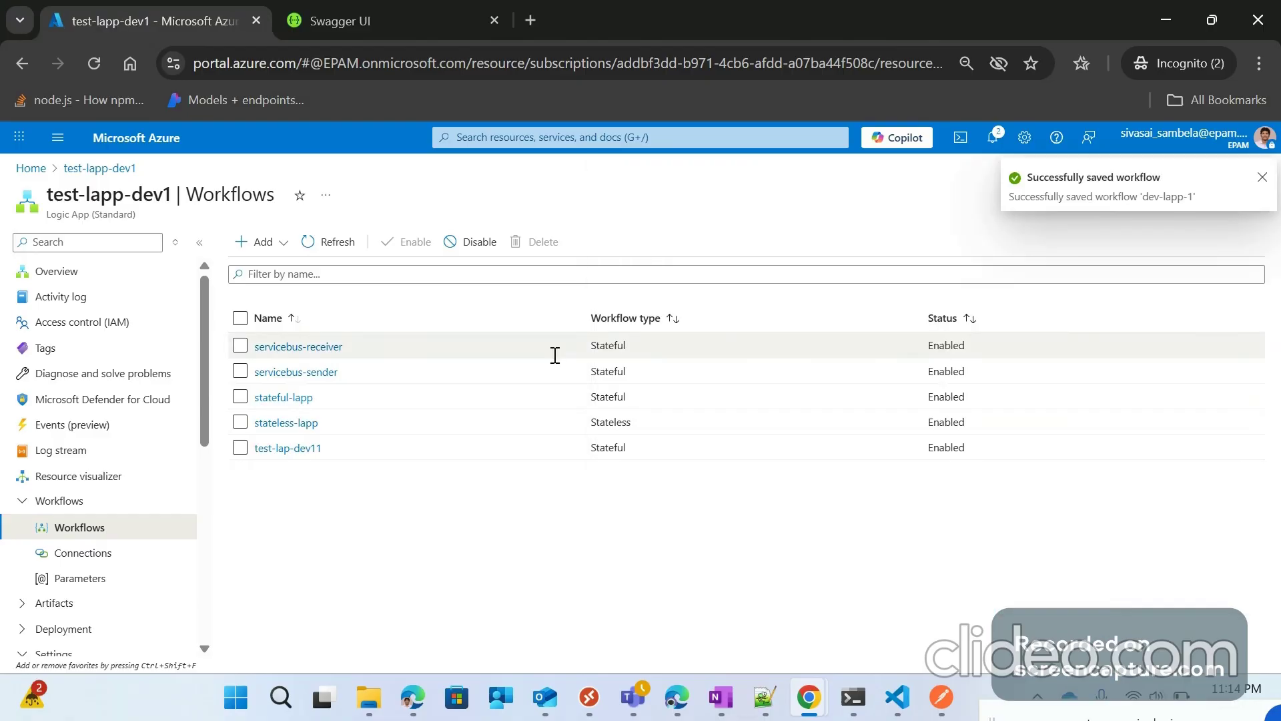
{"action": "left_click", "coordinate": [328, 243]}
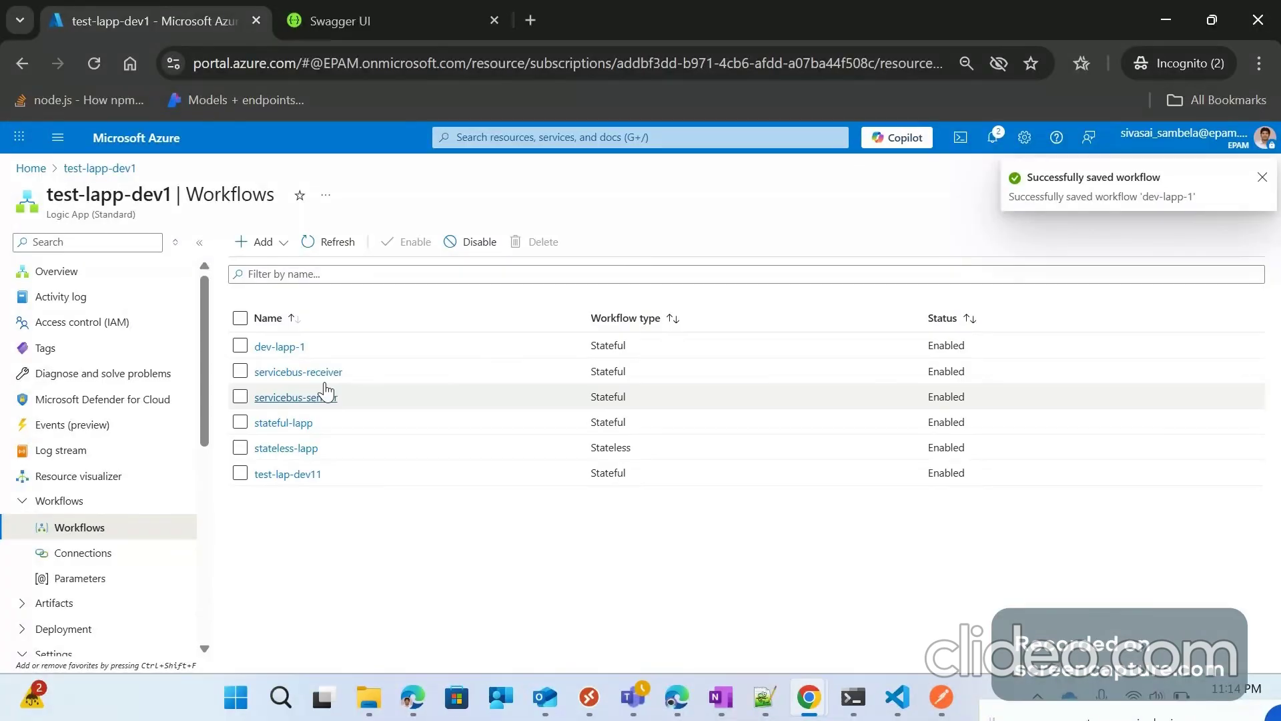
{"action": "left_click", "coordinate": [279, 347]}
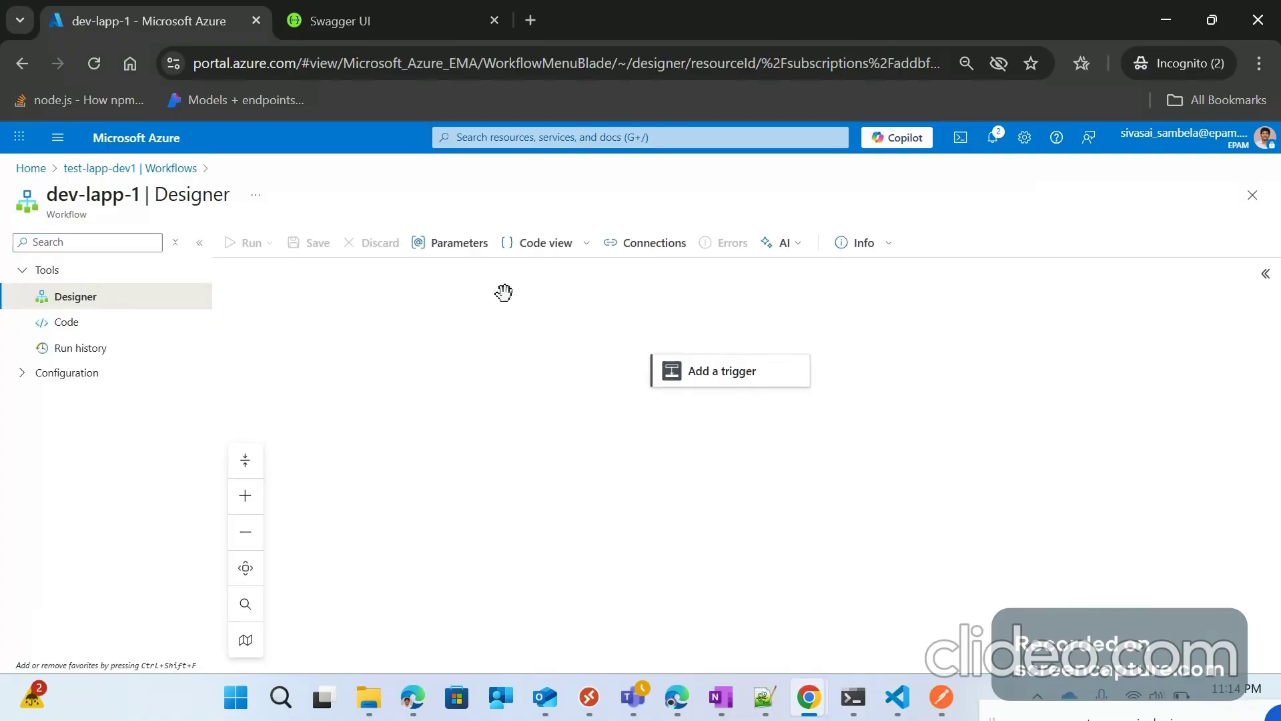
Step: Add a Recurrence trigger to dev-lapp-1 by searching 'recur'
{"action": "left_click_drag", "start_coordinate": [561, 398], "coordinate": [515, 357]}
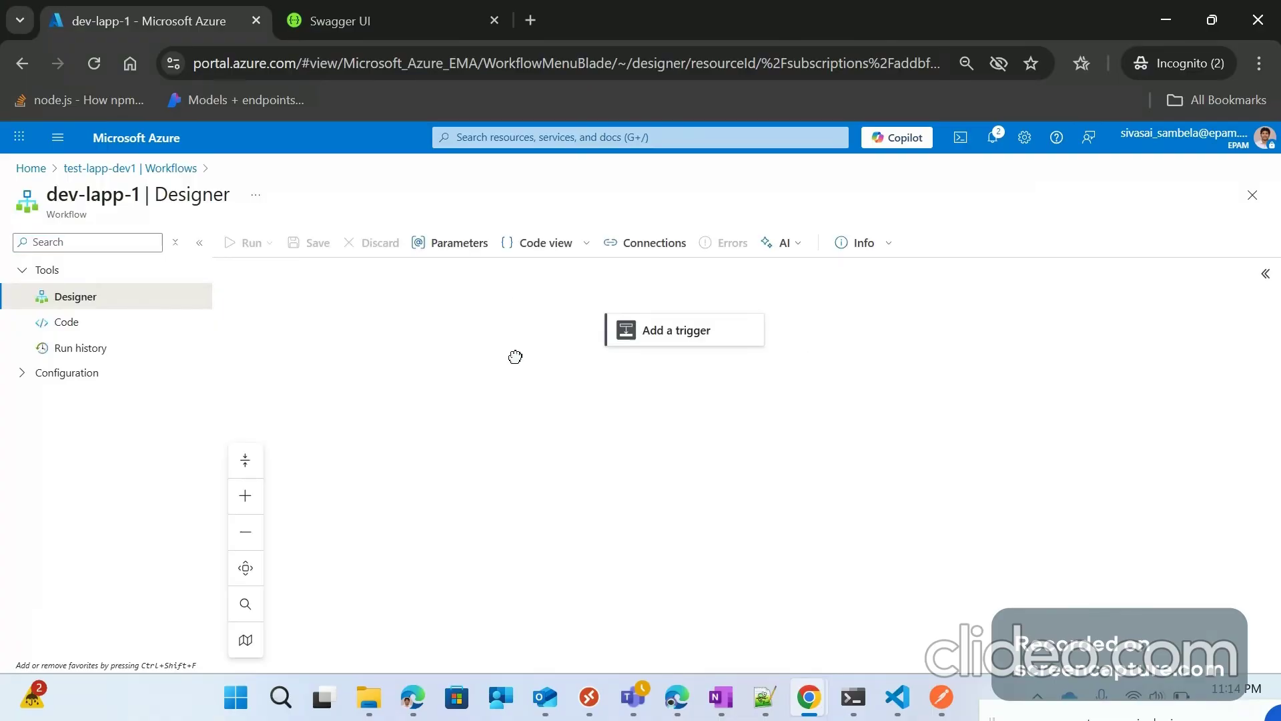
{"action": "left_click", "coordinate": [734, 331]}
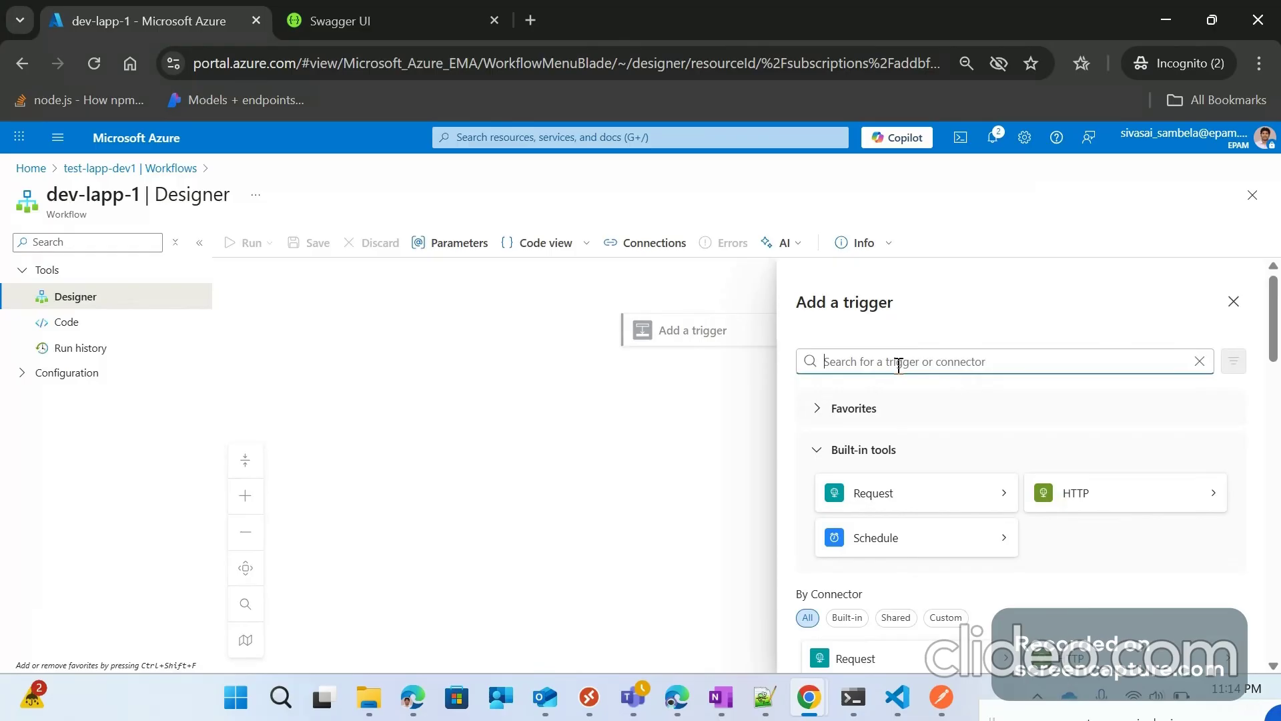
{"action": "type", "text": "re"}
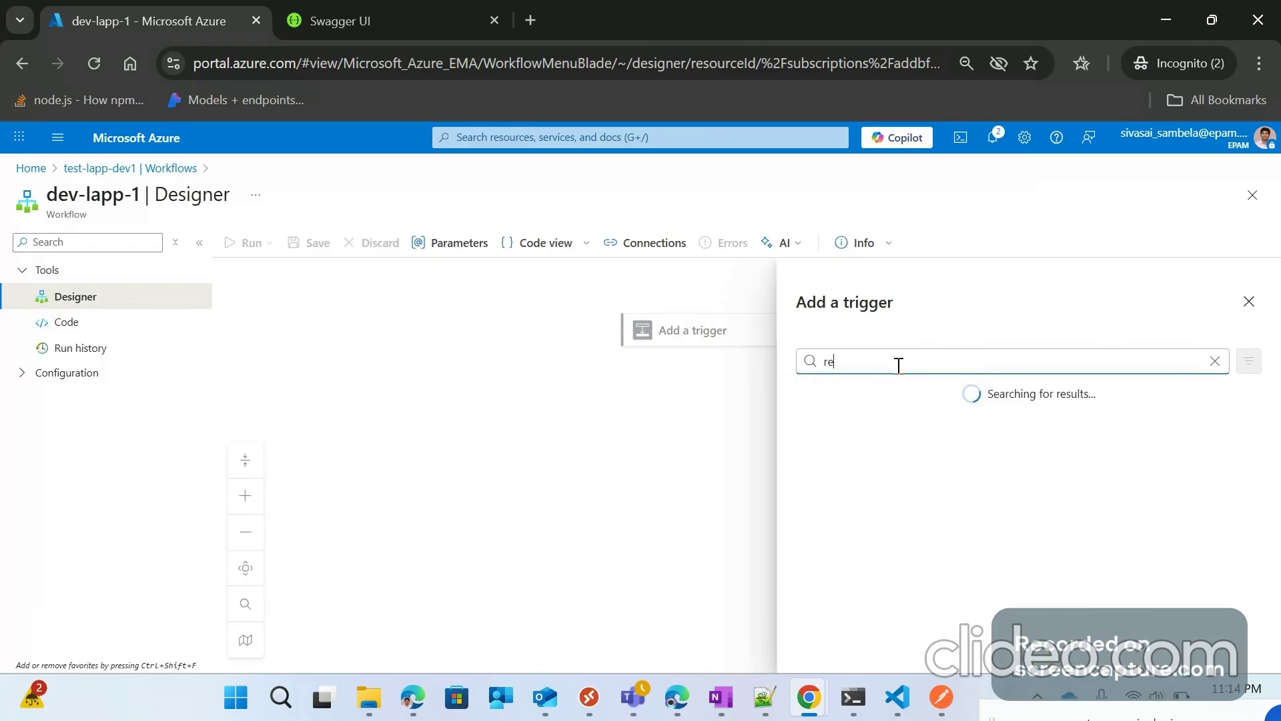
{"action": "type", "text": "cur"}
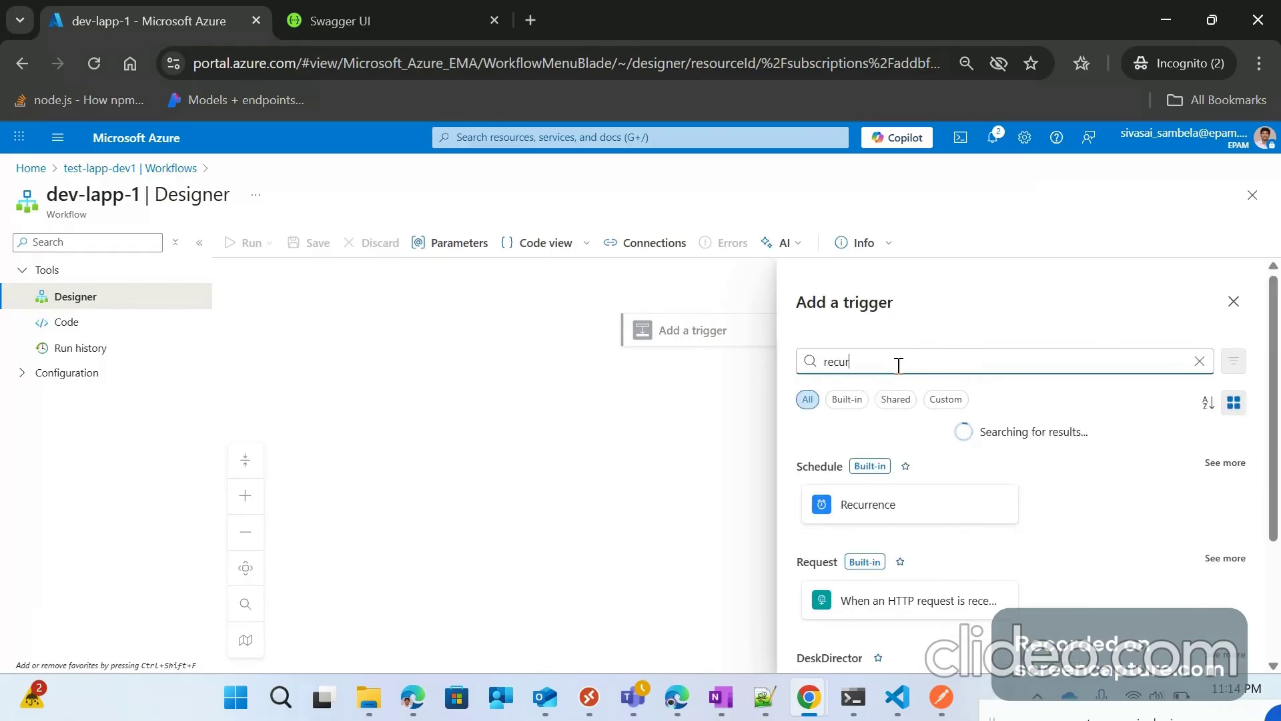
{"action": "left_click", "coordinate": [881, 505]}
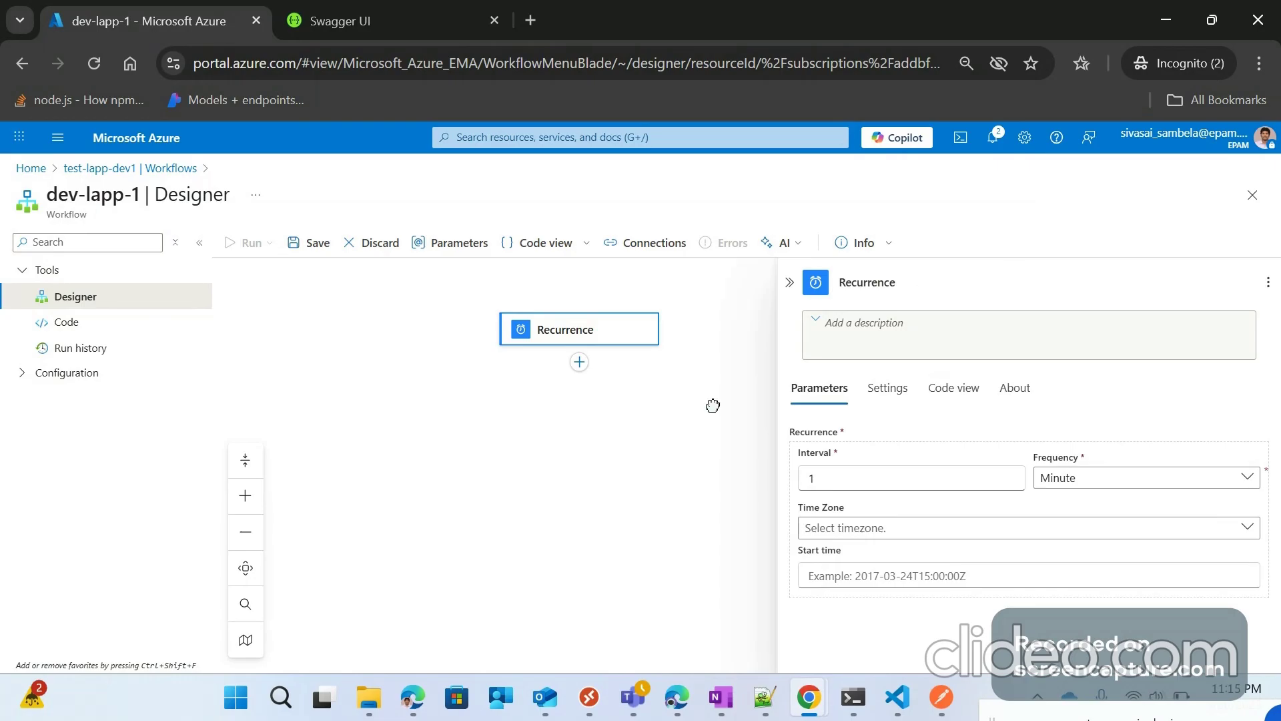
Step: Delete the Recurrence trigger and confirm the removal
{"action": "right_click", "coordinate": [793, 344]}
{"action": "left_click", "coordinate": [831, 353]}
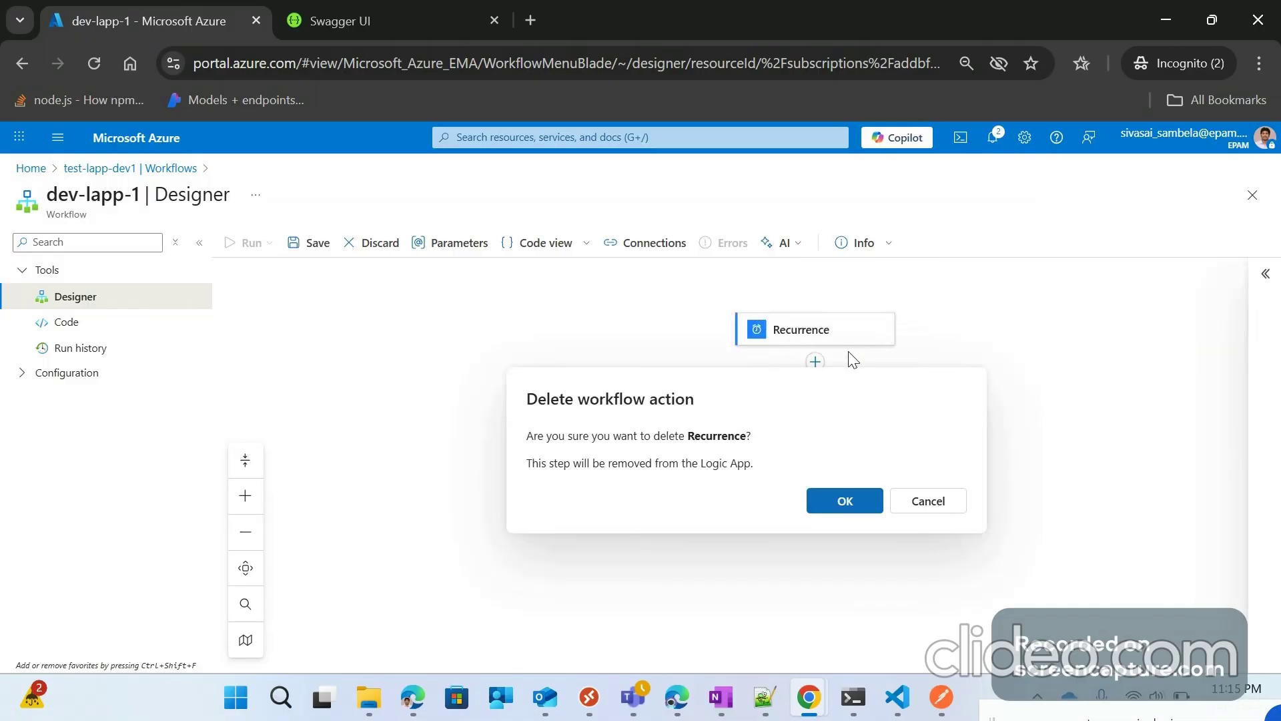
{"action": "key", "text": "Return"}
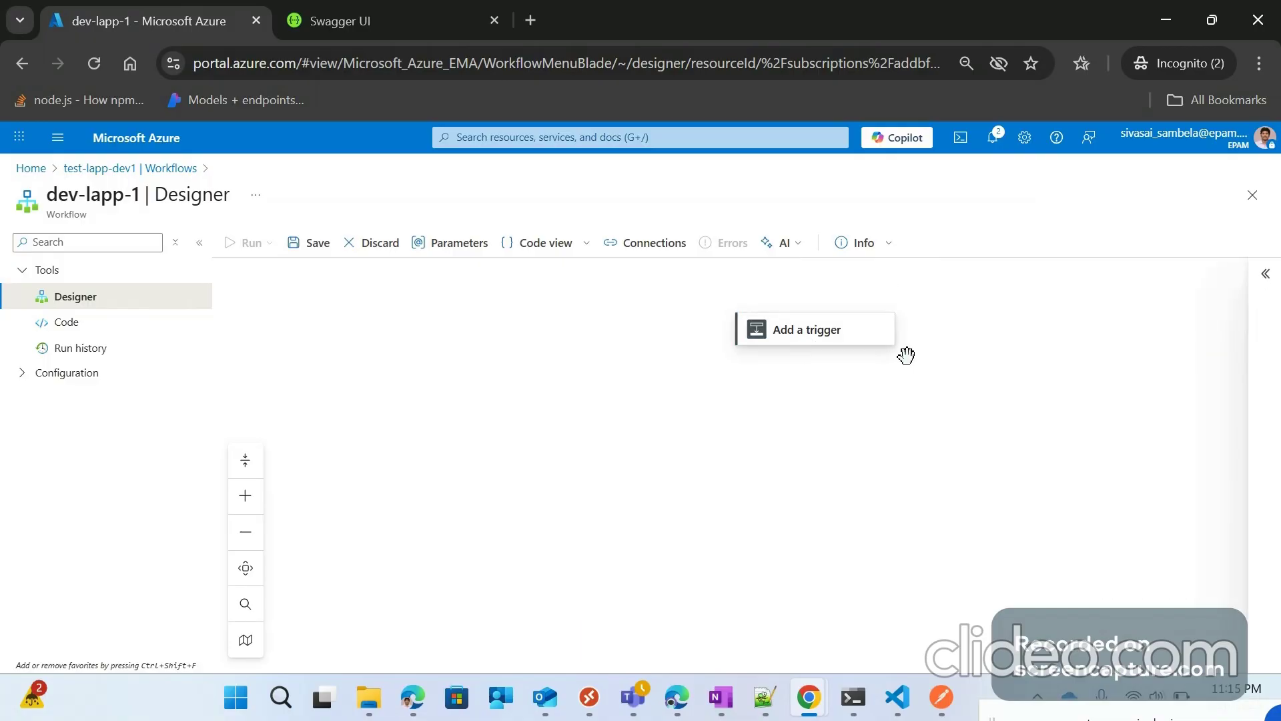
Step: Search the trigger list for 'recurrence' and add the Recurrence schedule trigger
{"action": "left_click_drag", "start_coordinate": [824, 411], "coordinate": [697, 412]}
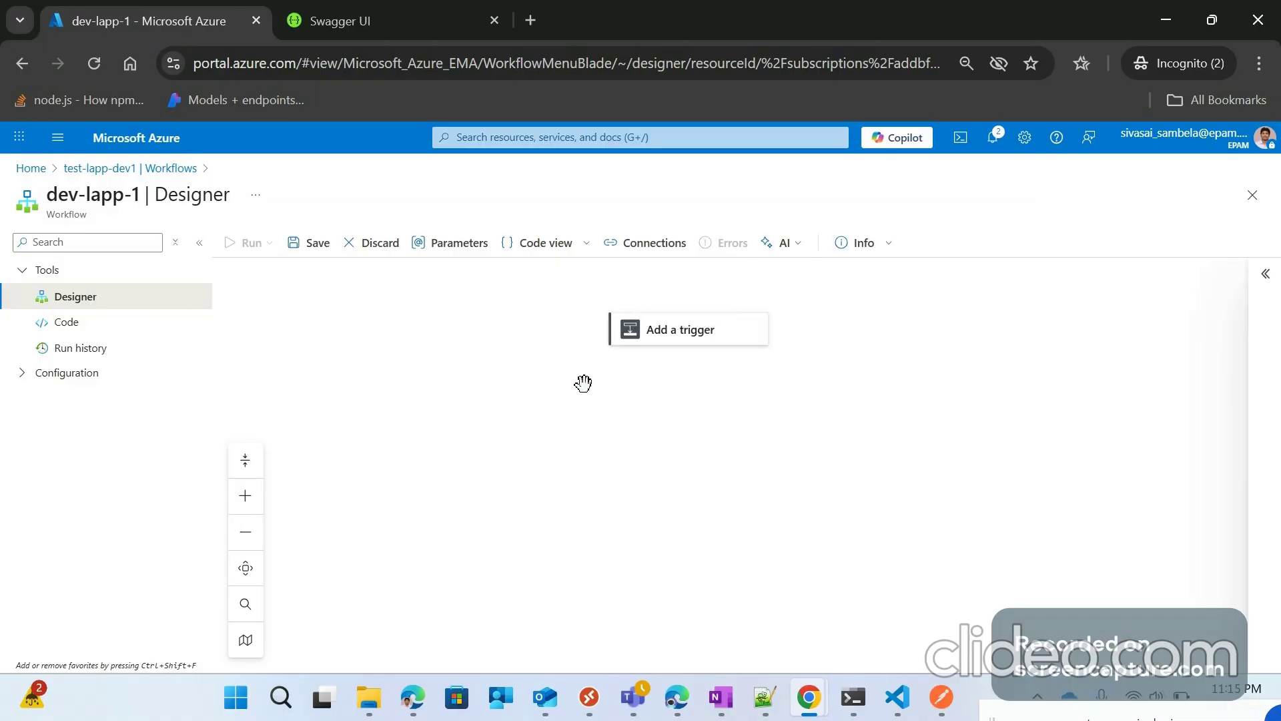
{"action": "left_click", "coordinate": [694, 349]}
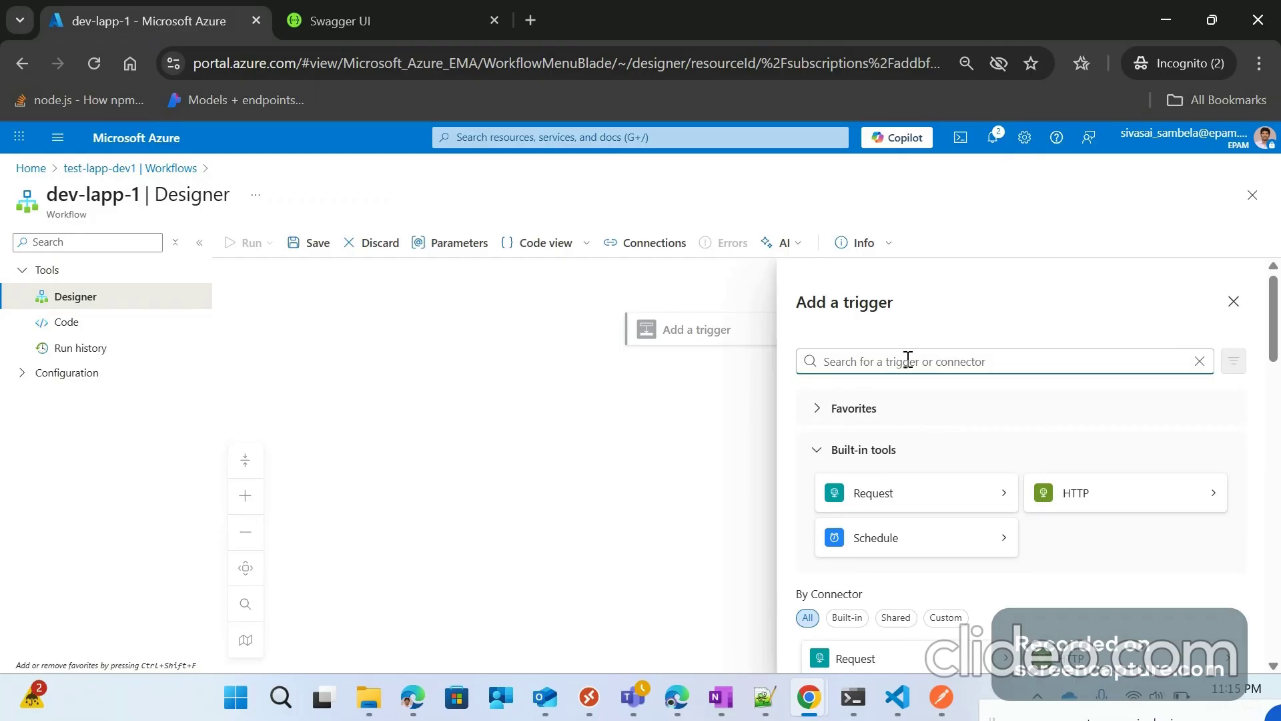
{"action": "type", "text": "re"}
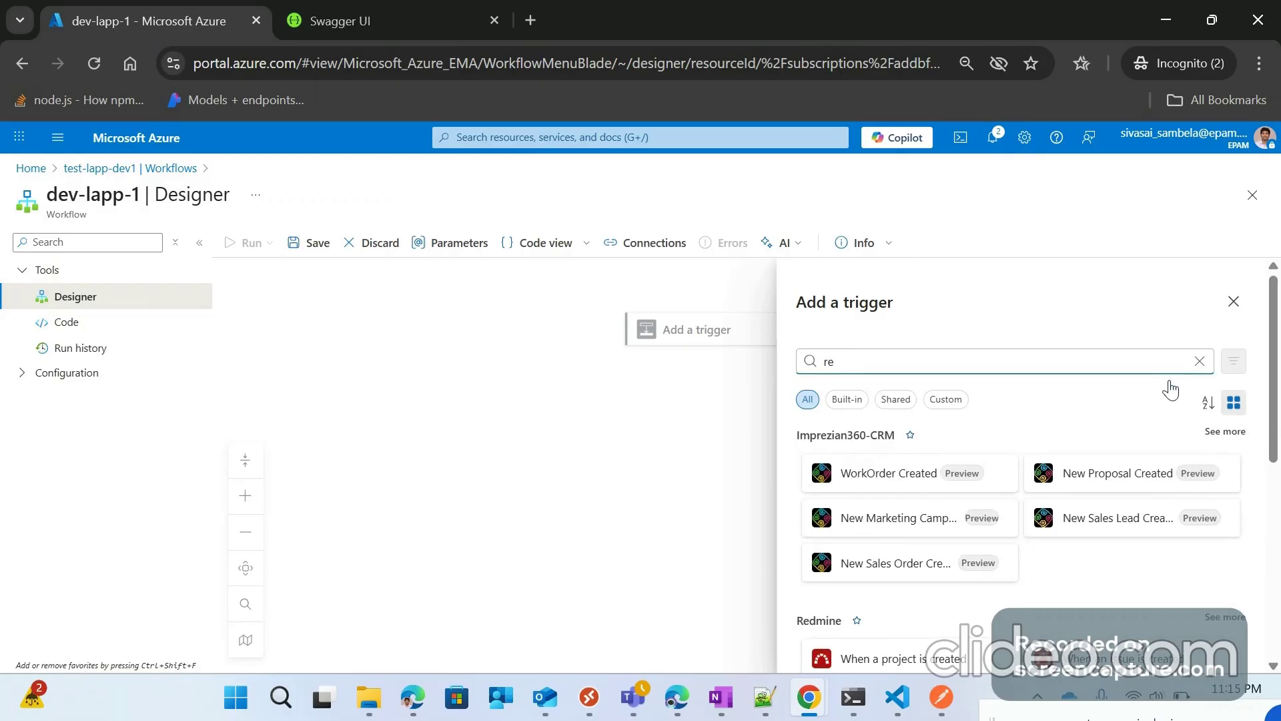
{"action": "left_click", "coordinate": [1199, 361]}
{"action": "scroll", "coordinate": [987, 550], "scroll_direction": "down", "scroll_amount": 5}
{"action": "scroll", "coordinate": [985, 531], "scroll_direction": "down", "scroll_amount": 4}
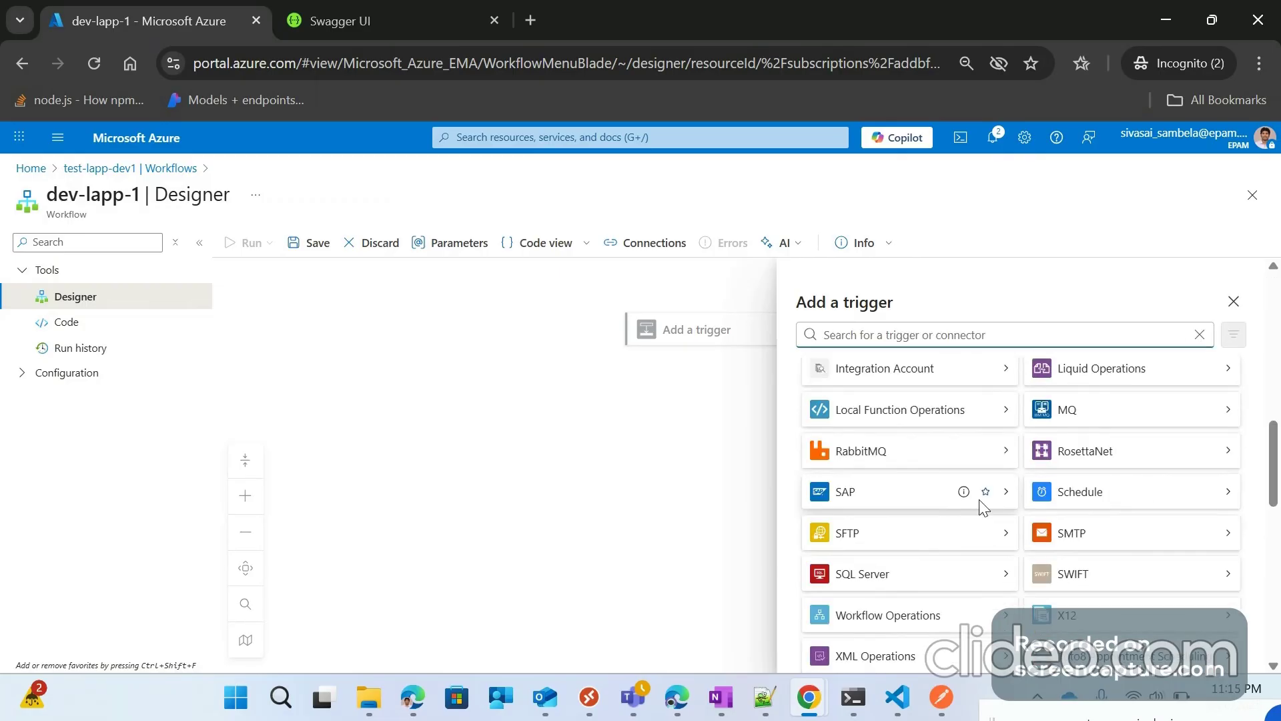
{"action": "scroll", "coordinate": [974, 531], "scroll_direction": "down", "scroll_amount": 1}
{"action": "scroll", "coordinate": [934, 540], "scroll_direction": "down", "scroll_amount": 2}
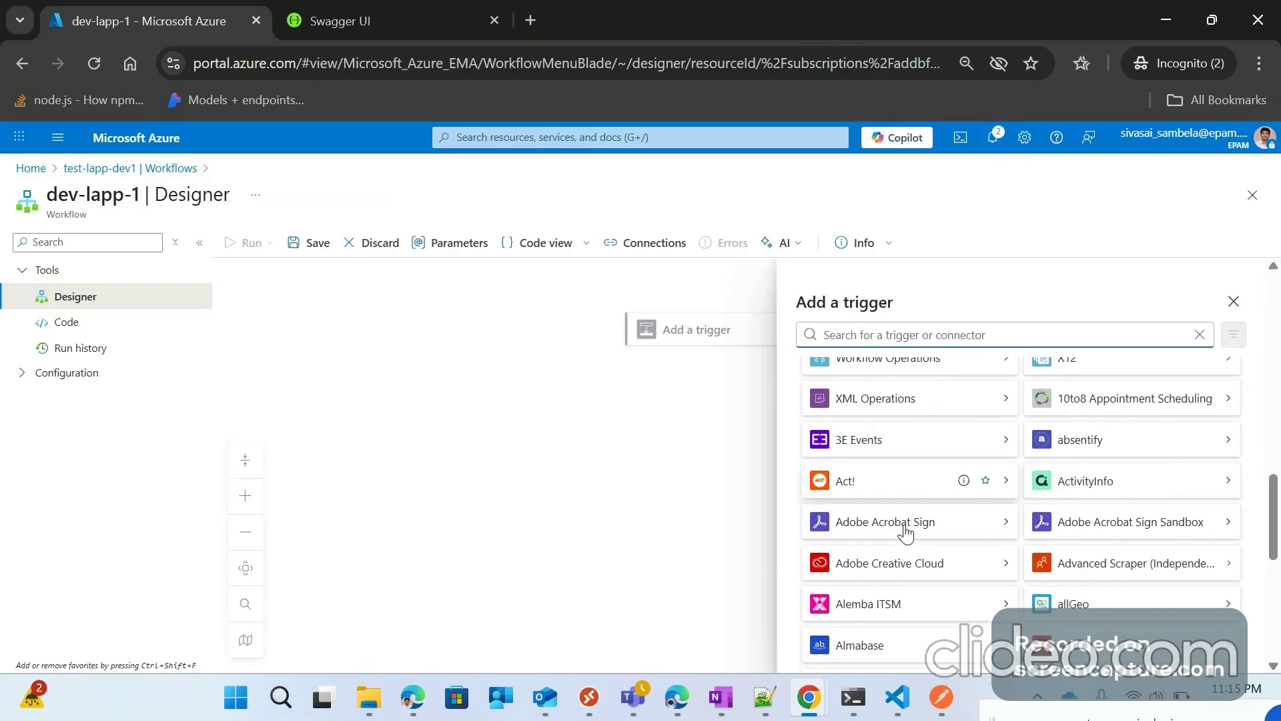
{"action": "scroll", "coordinate": [935, 573], "scroll_direction": "down", "scroll_amount": 3}
{"action": "scroll", "coordinate": [947, 581], "scroll_direction": "down", "scroll_amount": 3}
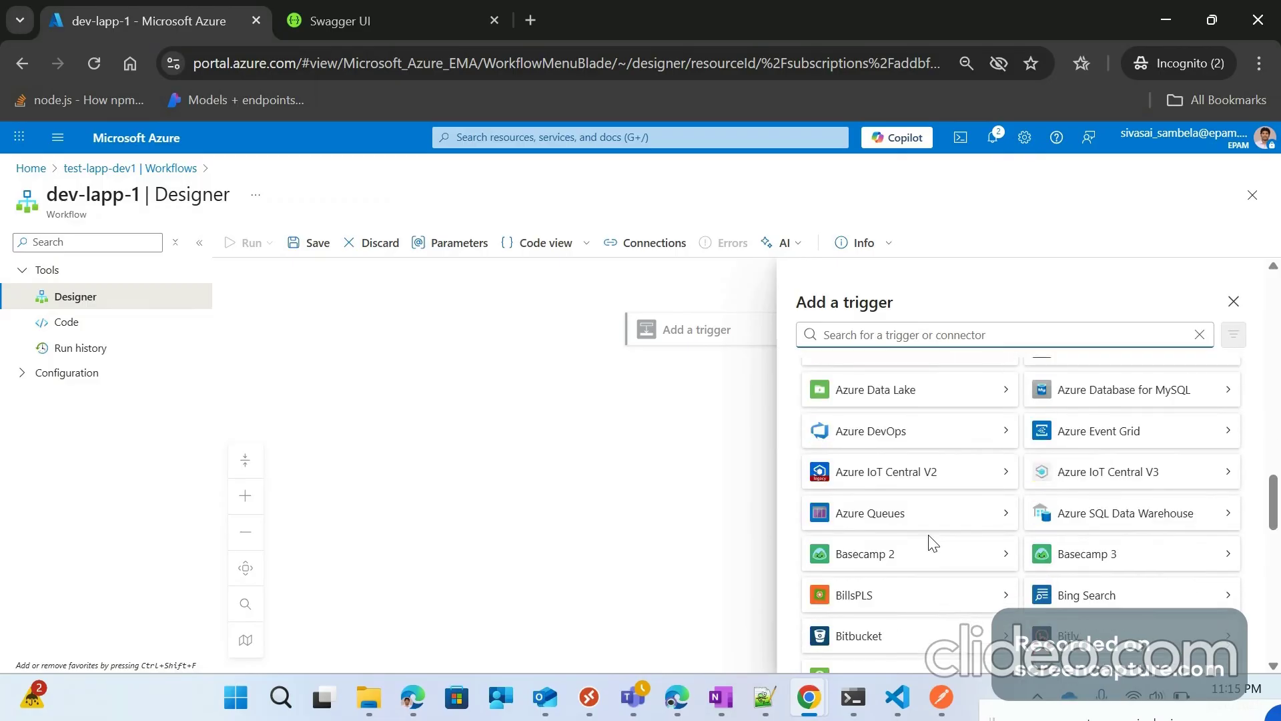
{"action": "scroll", "coordinate": [944, 507], "scroll_direction": "up", "scroll_amount": 10}
{"action": "scroll", "coordinate": [934, 434], "scroll_direction": "up", "scroll_amount": 5}
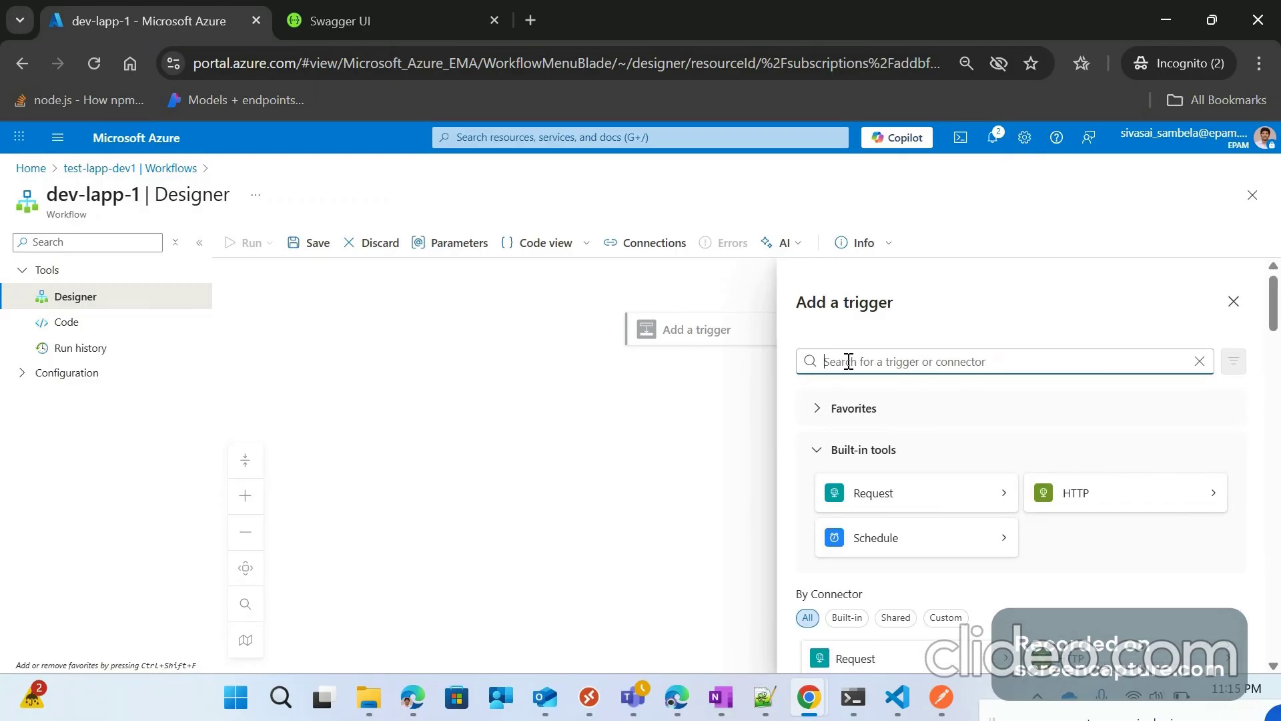
{"action": "type", "text": "re"}
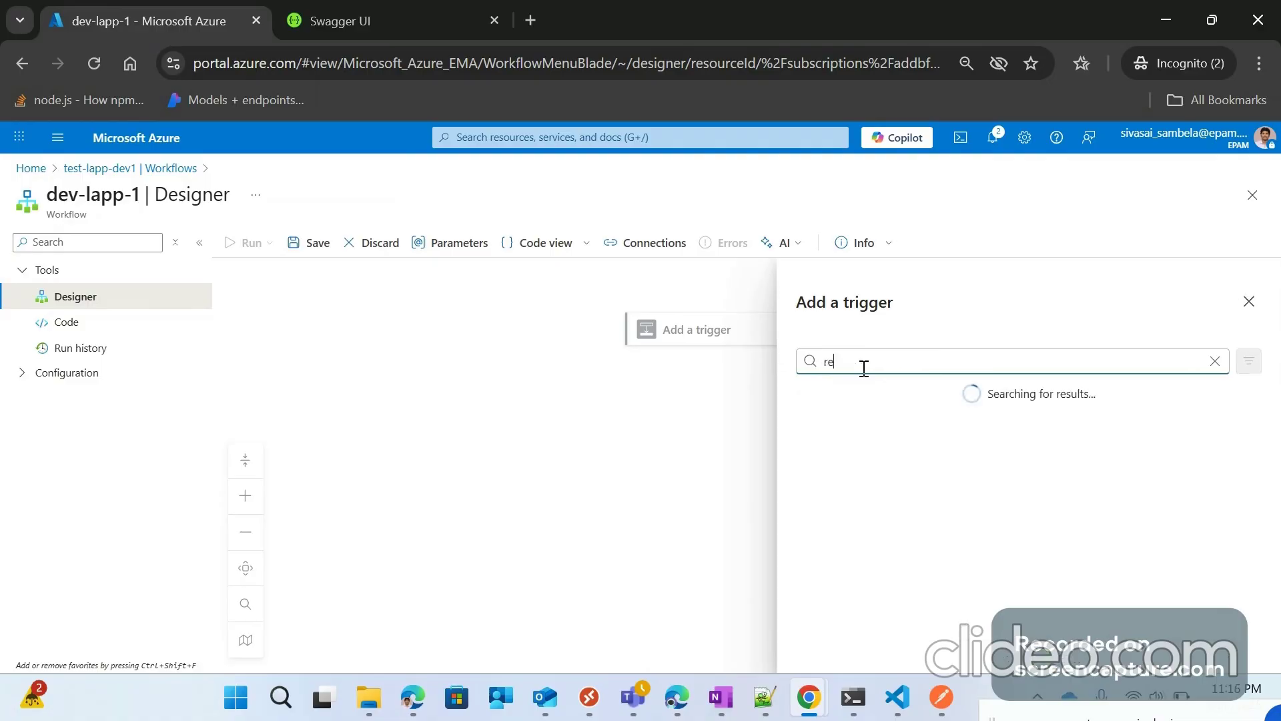
{"action": "type", "text": "currence"}
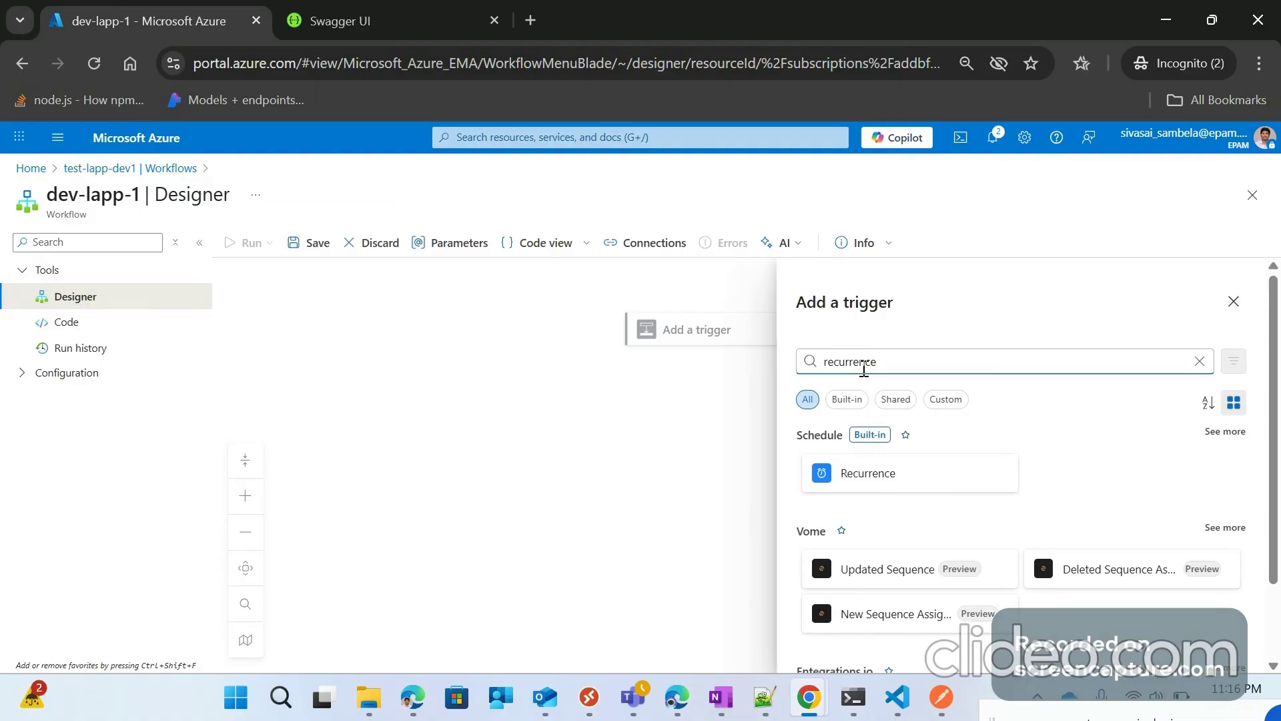
{"action": "left_click", "coordinate": [887, 472]}
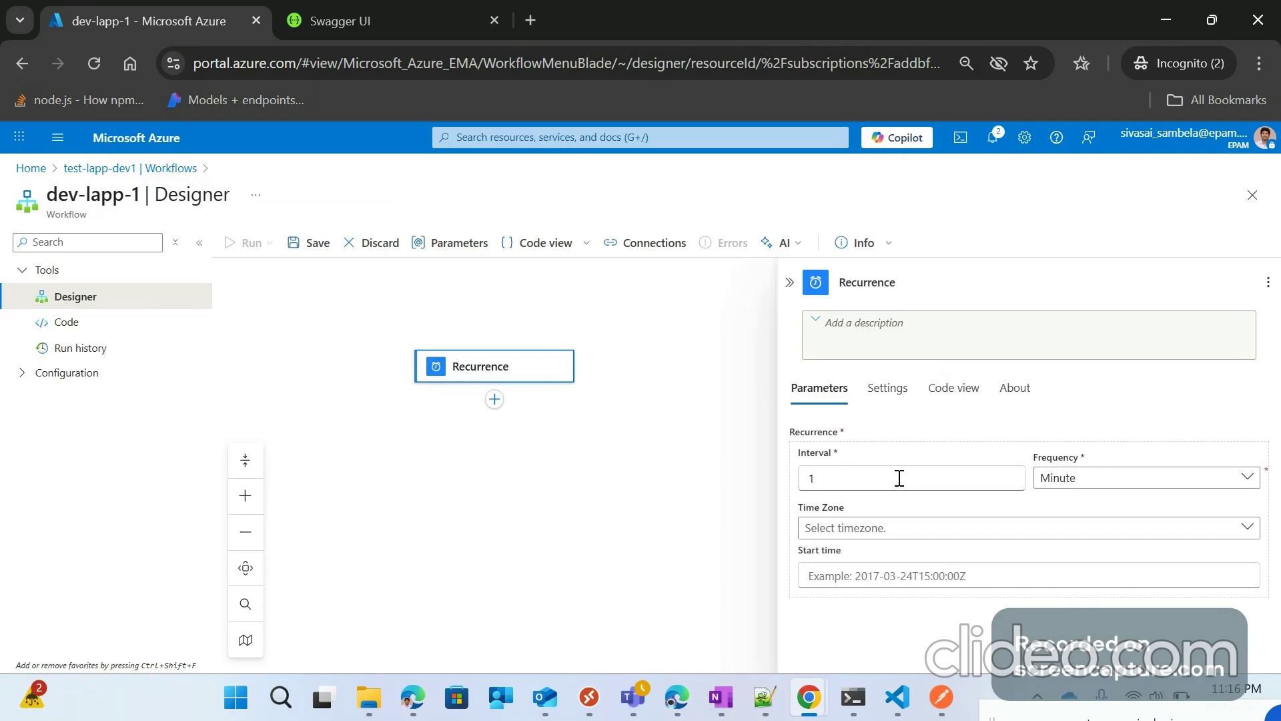
Step: Change the Recurrence interval from 1 to 3 minutes, leaving the time zone unset
{"action": "left_click_drag", "start_coordinate": [899, 477], "coordinate": [800, 484]}
{"action": "type", "text": "3"}
{"action": "left_click_drag", "start_coordinate": [752, 456], "coordinate": [765, 443]}
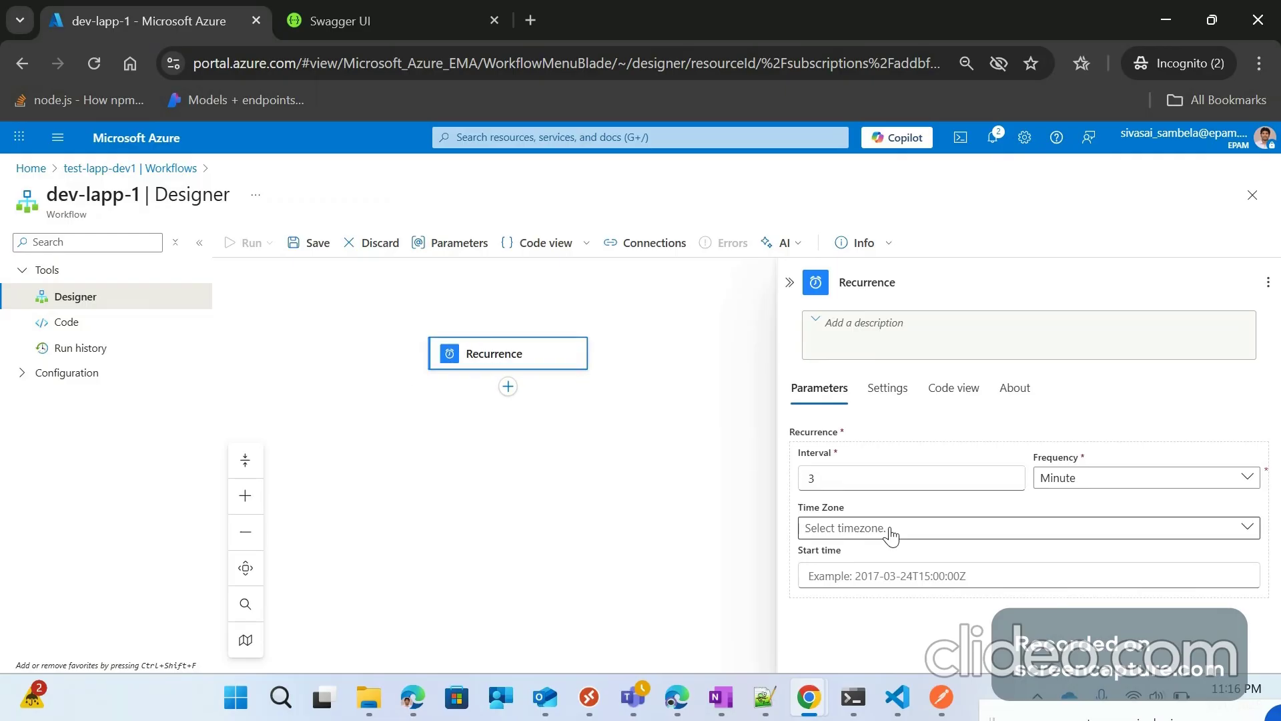
{"action": "left_click", "coordinate": [891, 536]}
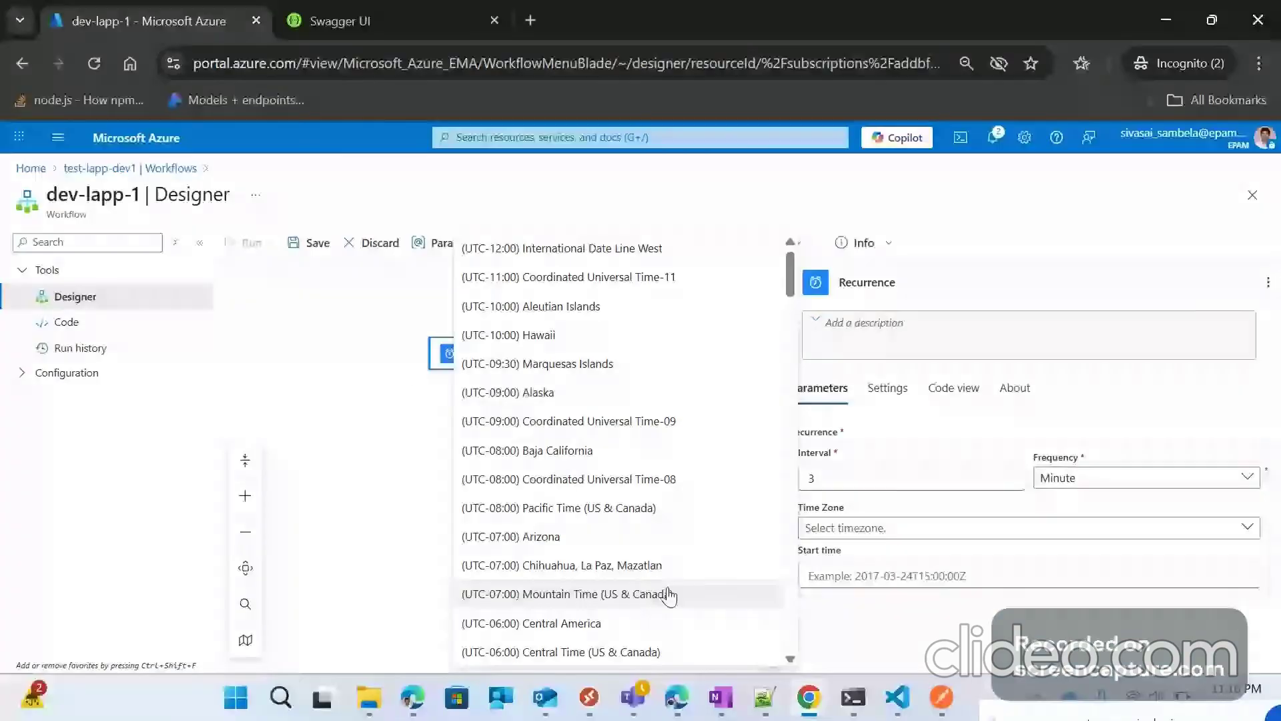
{"action": "scroll", "coordinate": [670, 594], "scroll_direction": "down", "scroll_amount": 5}
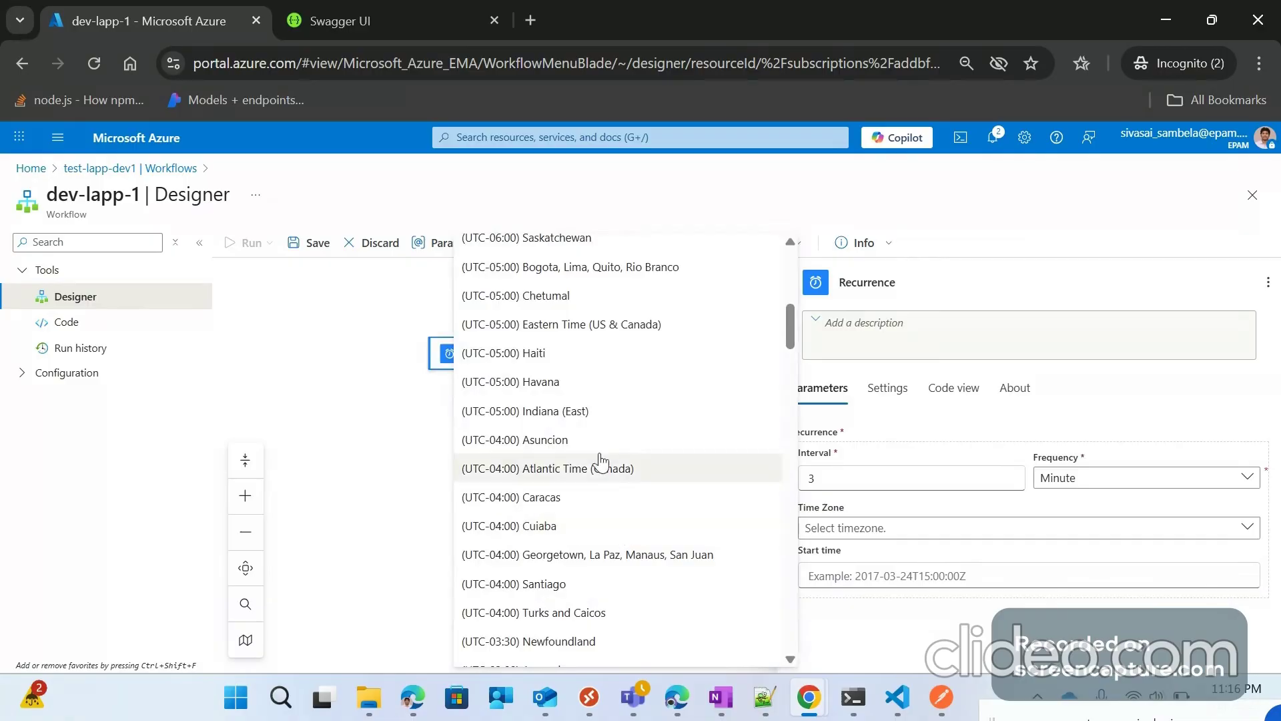
{"action": "scroll", "coordinate": [579, 334], "scroll_direction": "down", "scroll_amount": 3}
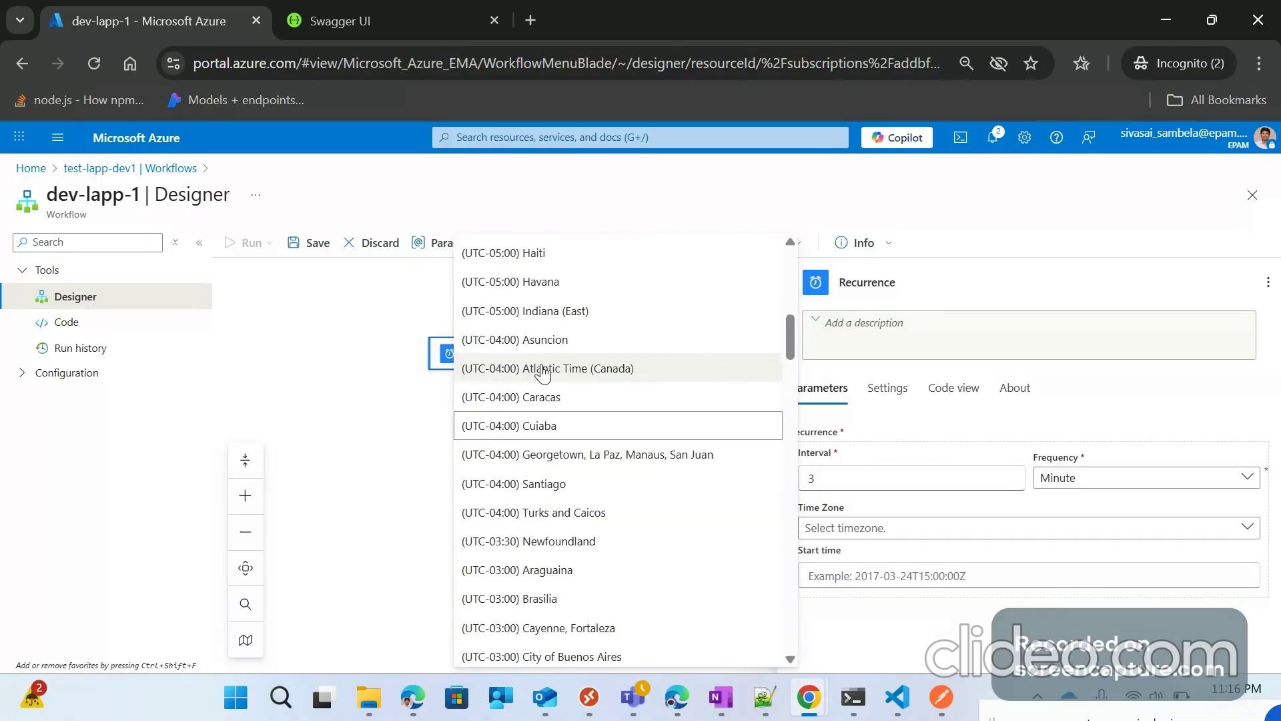
{"action": "scroll", "coordinate": [574, 475], "scroll_direction": "down", "scroll_amount": 3}
{"action": "scroll", "coordinate": [574, 475], "scroll_direction": "down", "scroll_amount": 5}
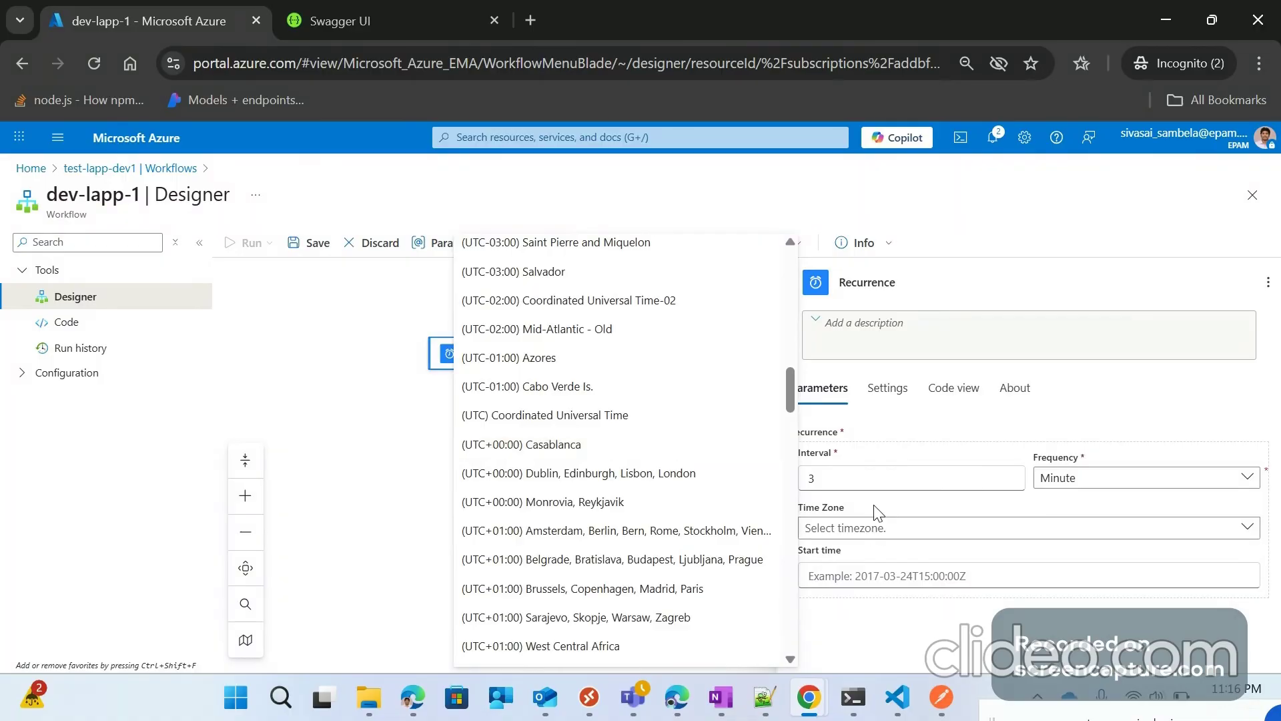
{"action": "left_click", "coordinate": [847, 500]}
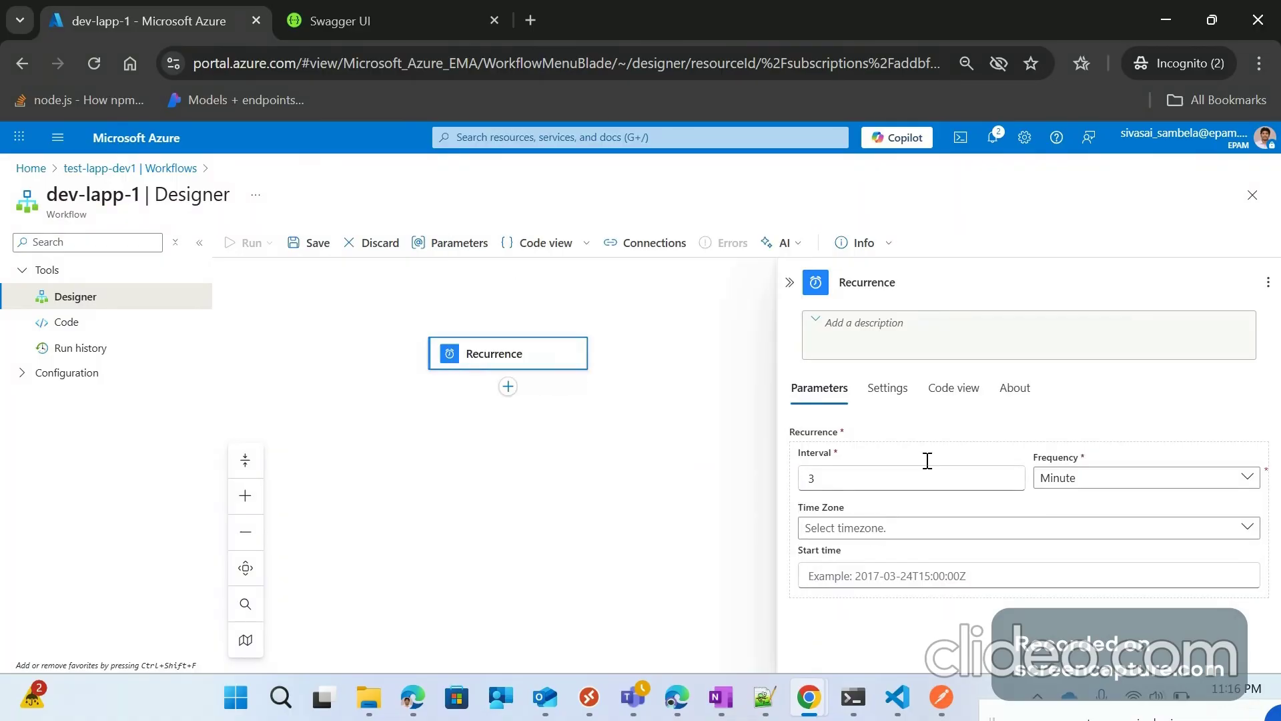
{"action": "left_click", "coordinate": [680, 345]}
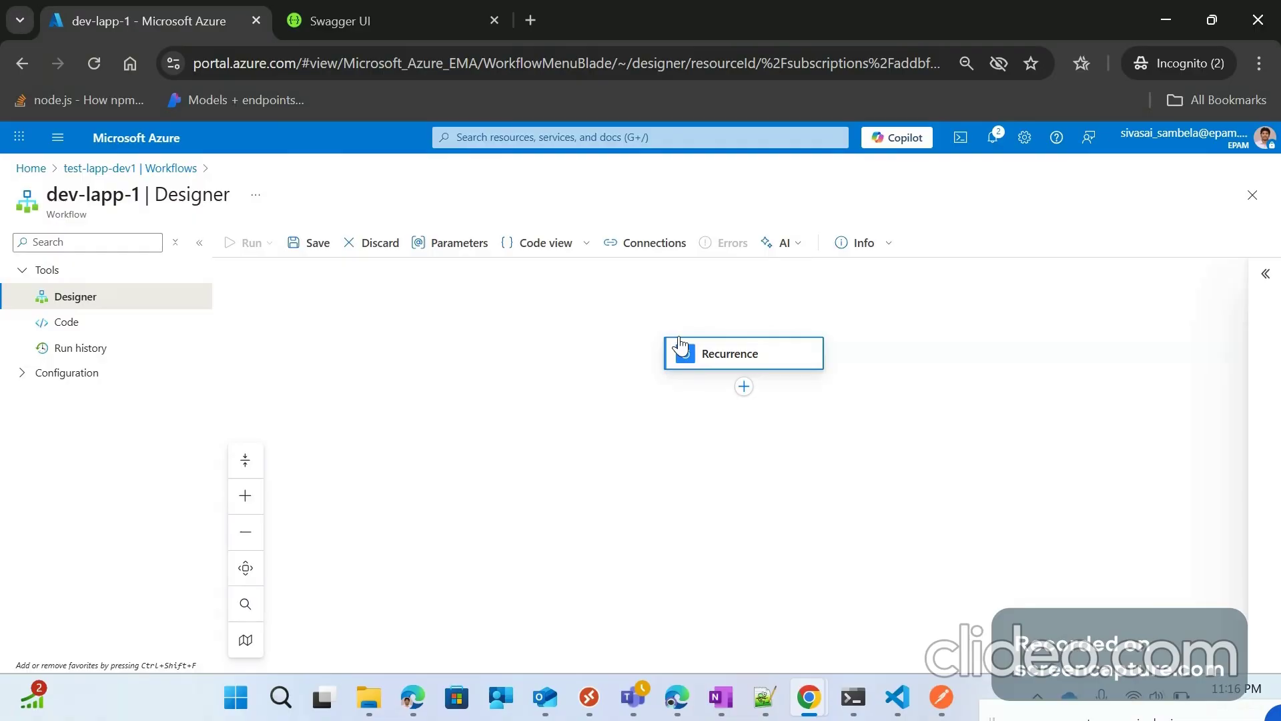
{"action": "left_click", "coordinate": [674, 349]}
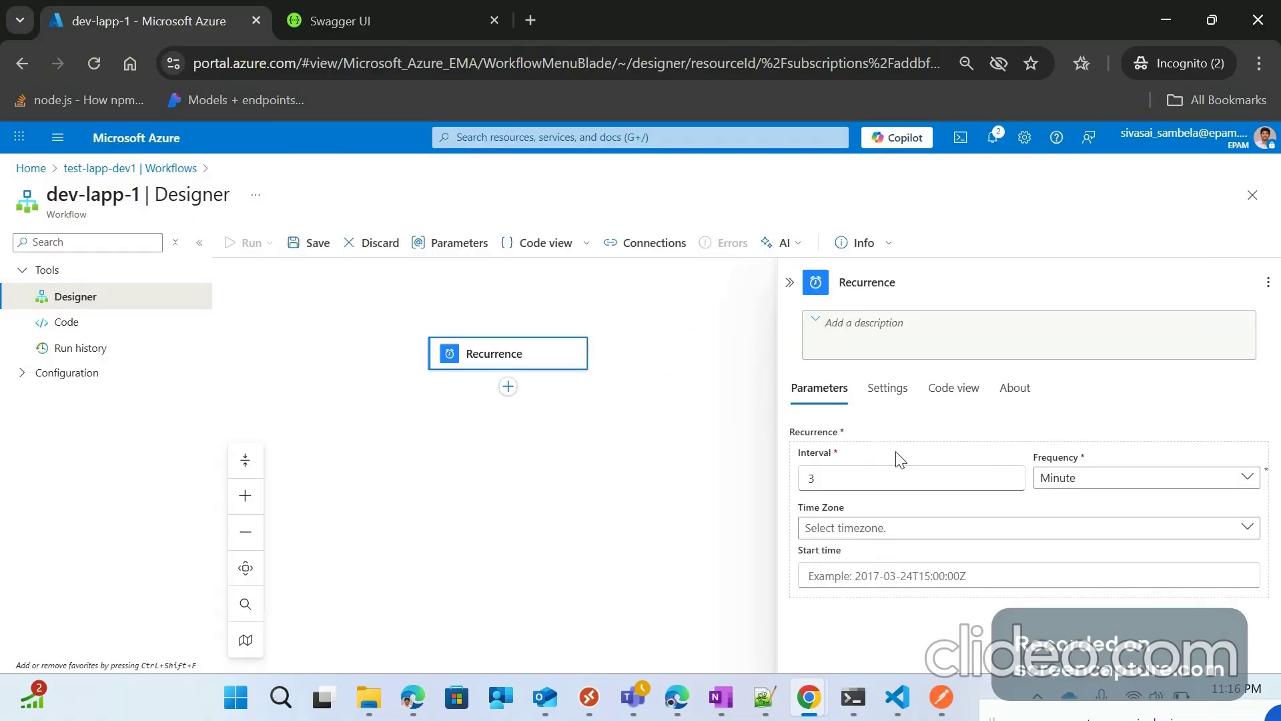
{"action": "left_click", "coordinate": [789, 284]}
Step: Save dev-lapp-1 and start adding an action after Recurrence
{"action": "left_click", "coordinate": [318, 244]}
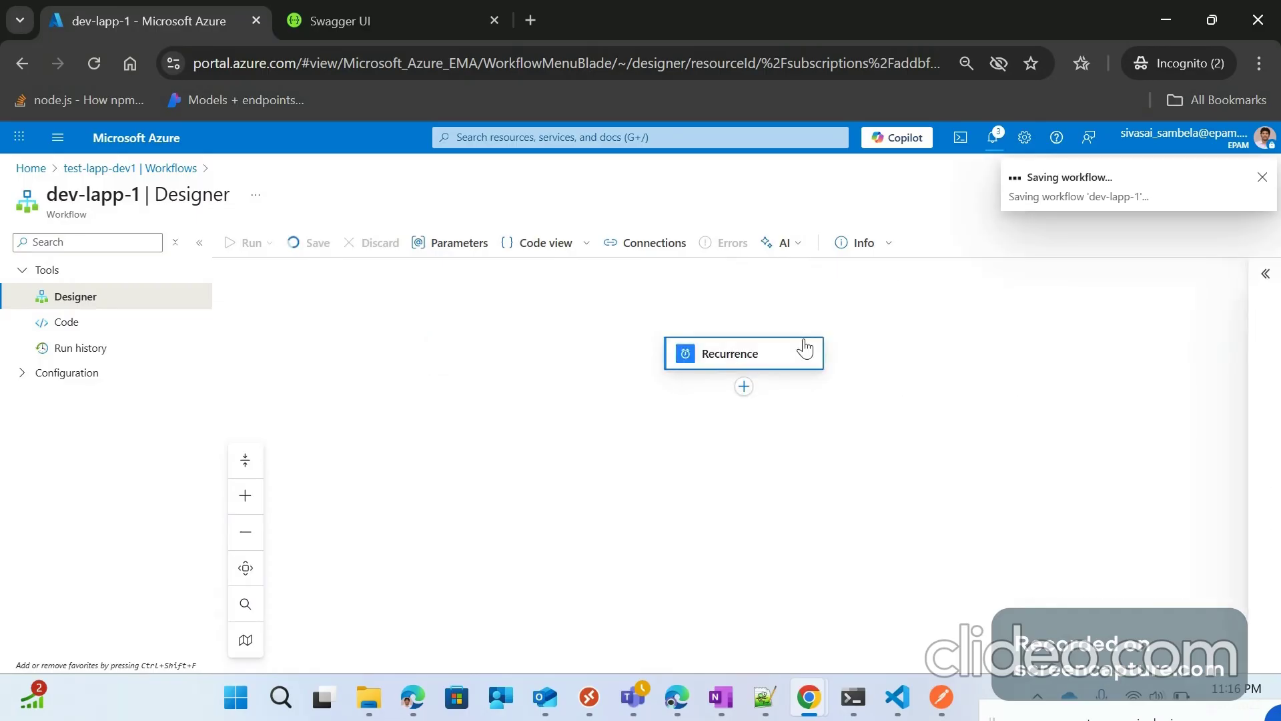
{"action": "scroll", "coordinate": [926, 341], "scroll_direction": "down", "scroll_amount": 1}
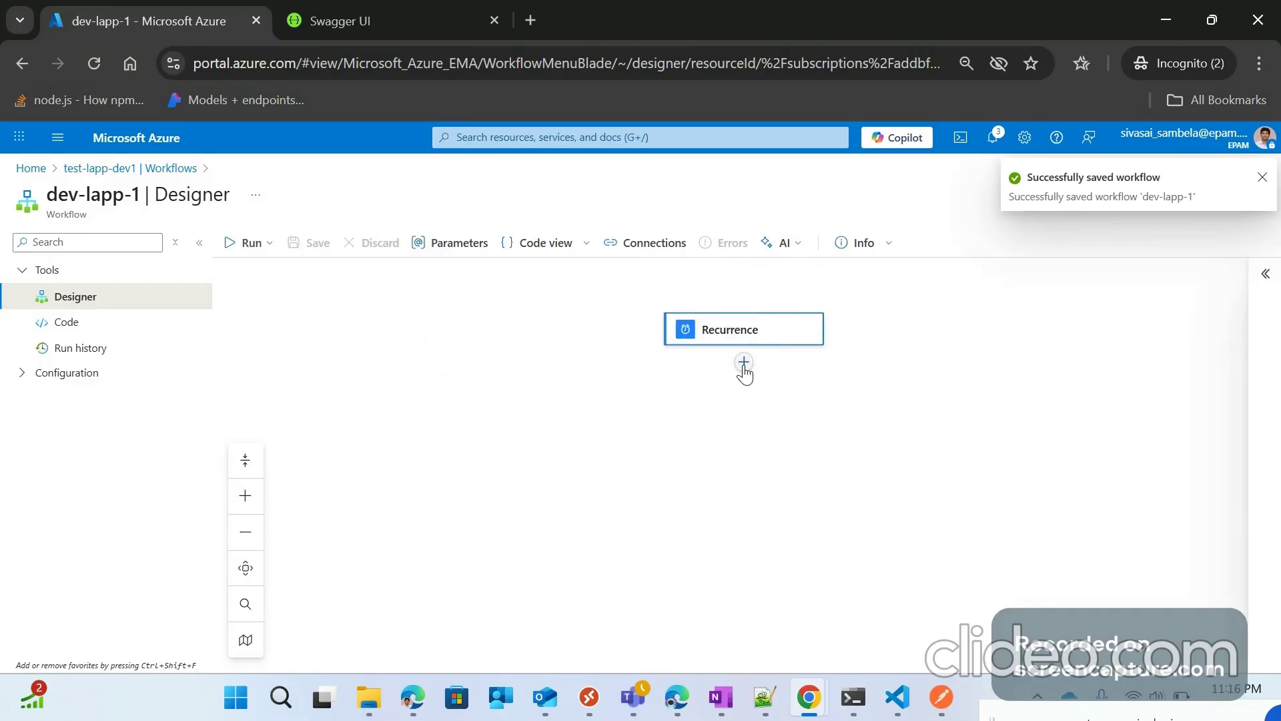
{"action": "left_click", "coordinate": [744, 364]}
{"action": "left_click", "coordinate": [824, 348]}
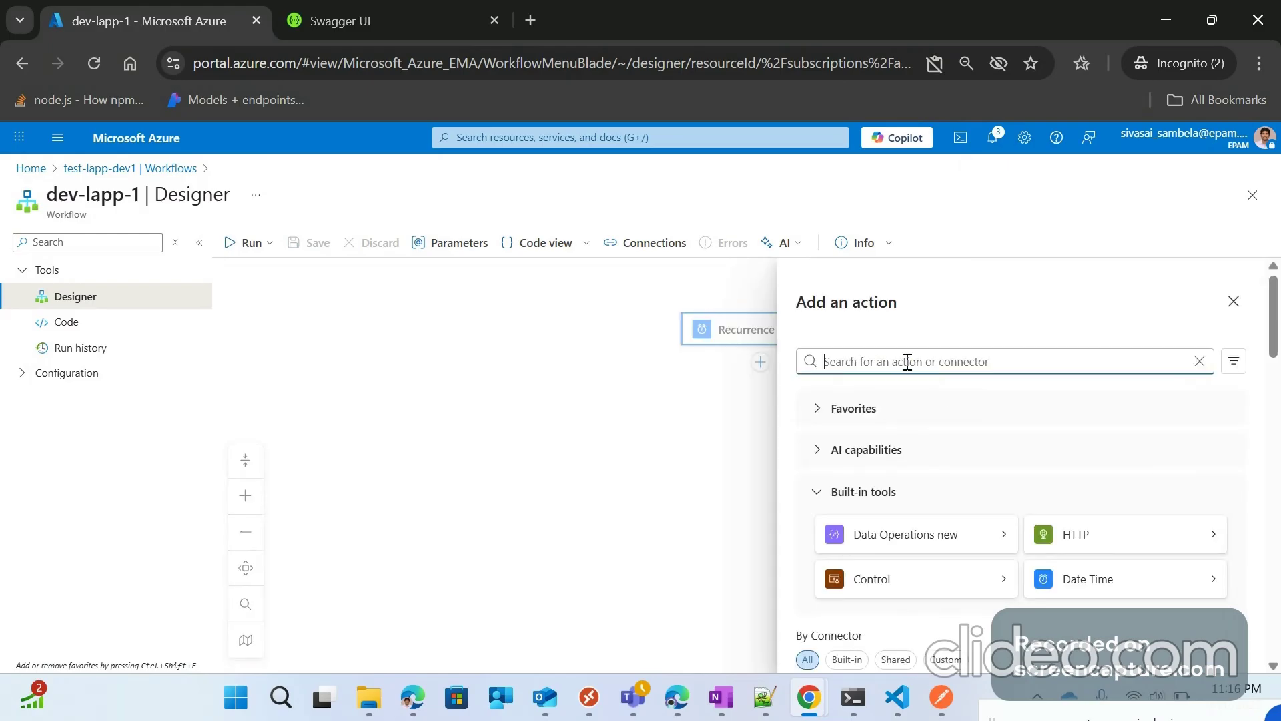
Step: Add an Initialize variables action after Recurrence by searching 'initial'
{"action": "type", "text": "initial"}
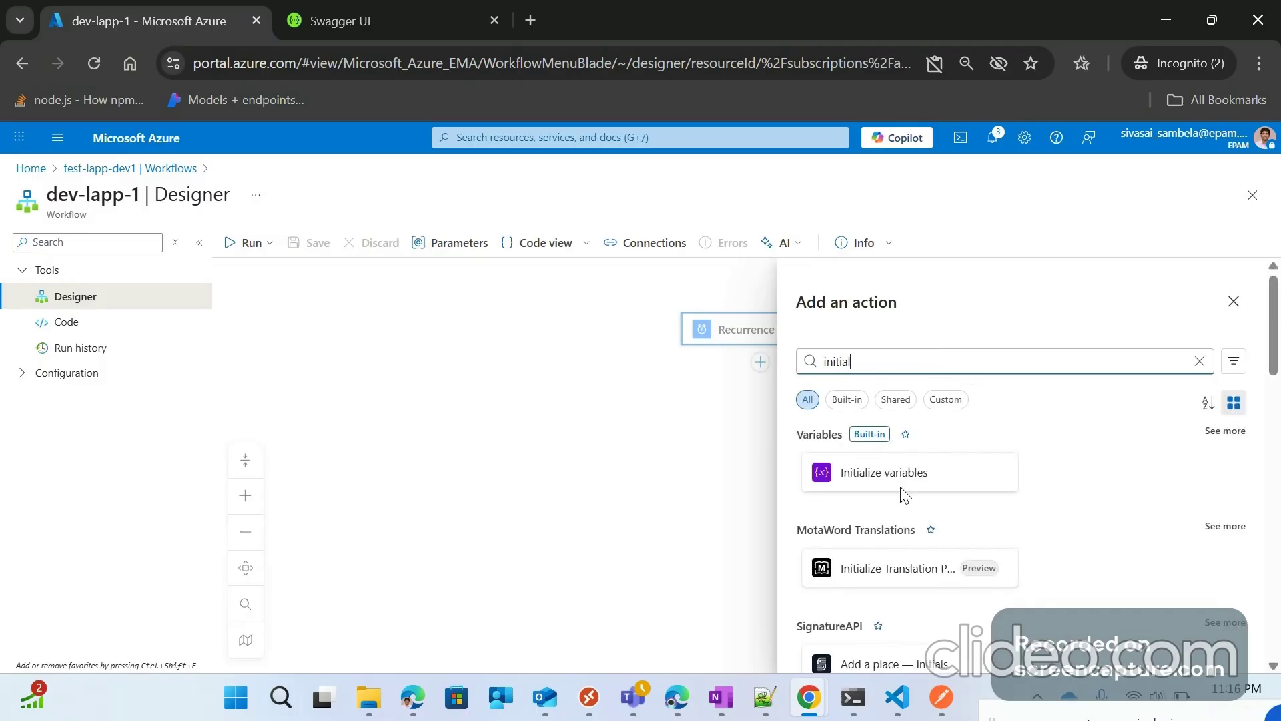
{"action": "left_click", "coordinate": [894, 473]}
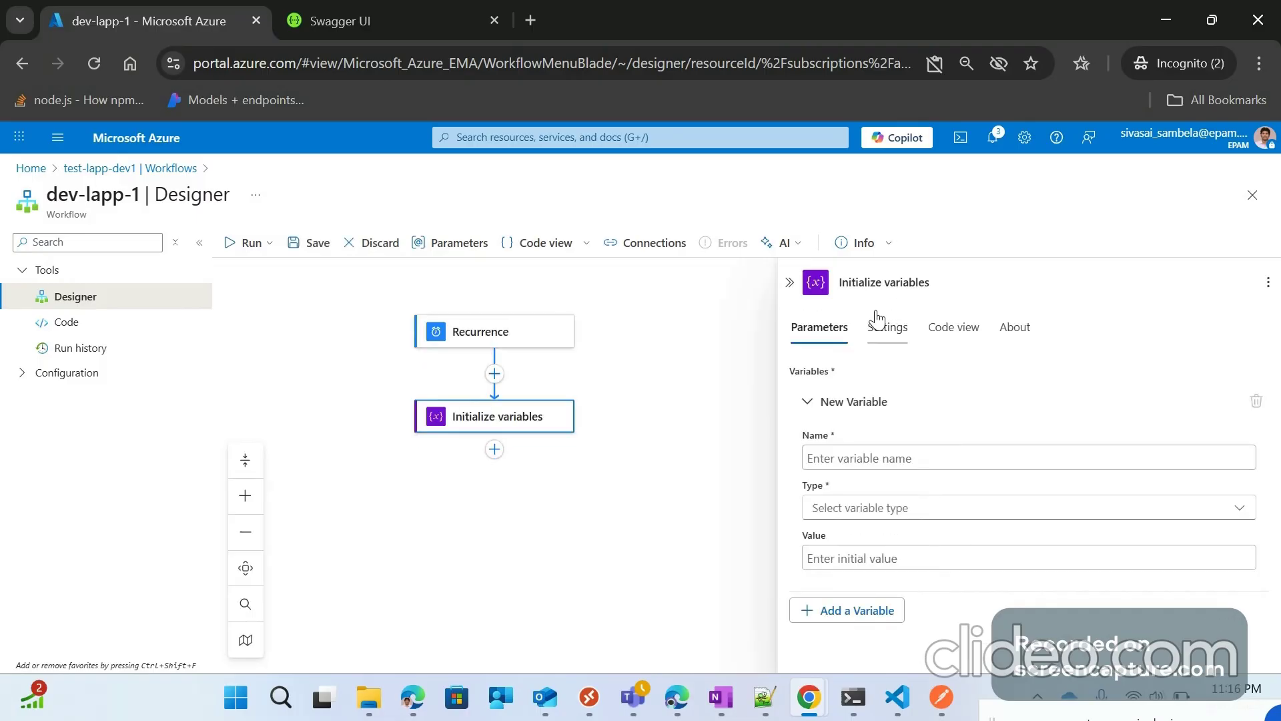
{"action": "left_click", "coordinate": [940, 281]}
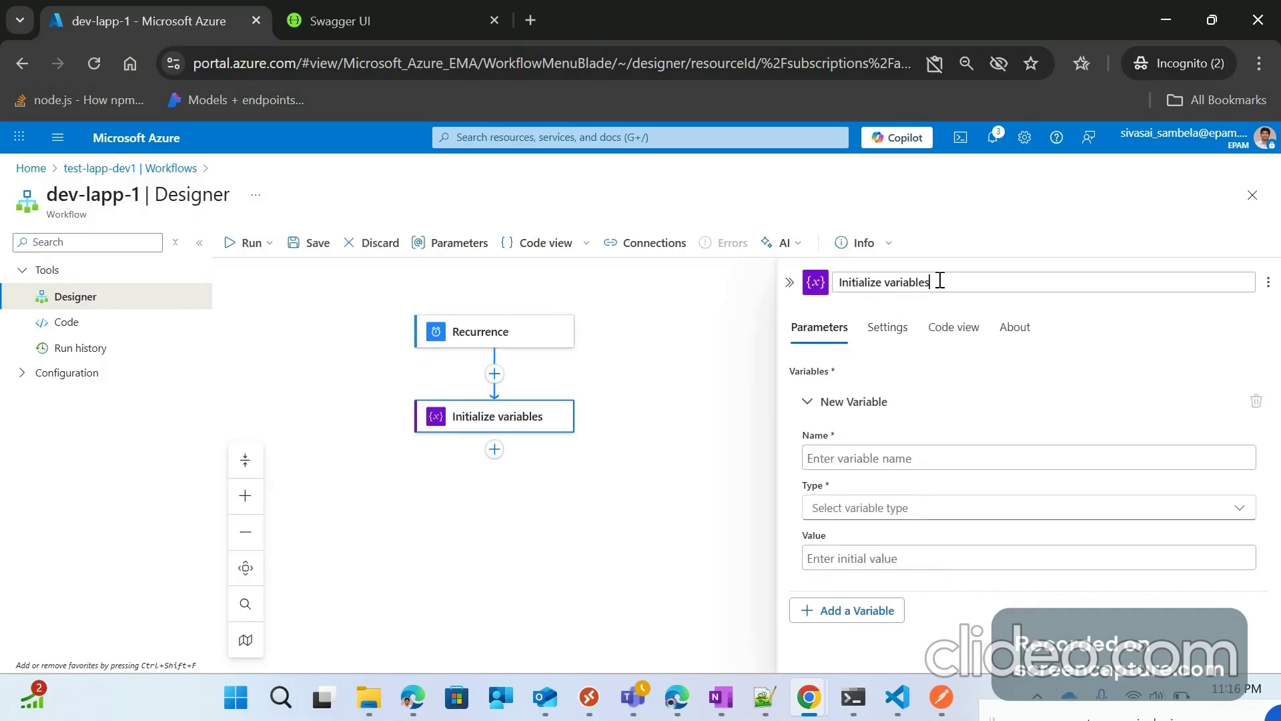
Step: Declare the variable runId with type String and close the step's details
{"action": "left_click", "coordinate": [908, 453]}
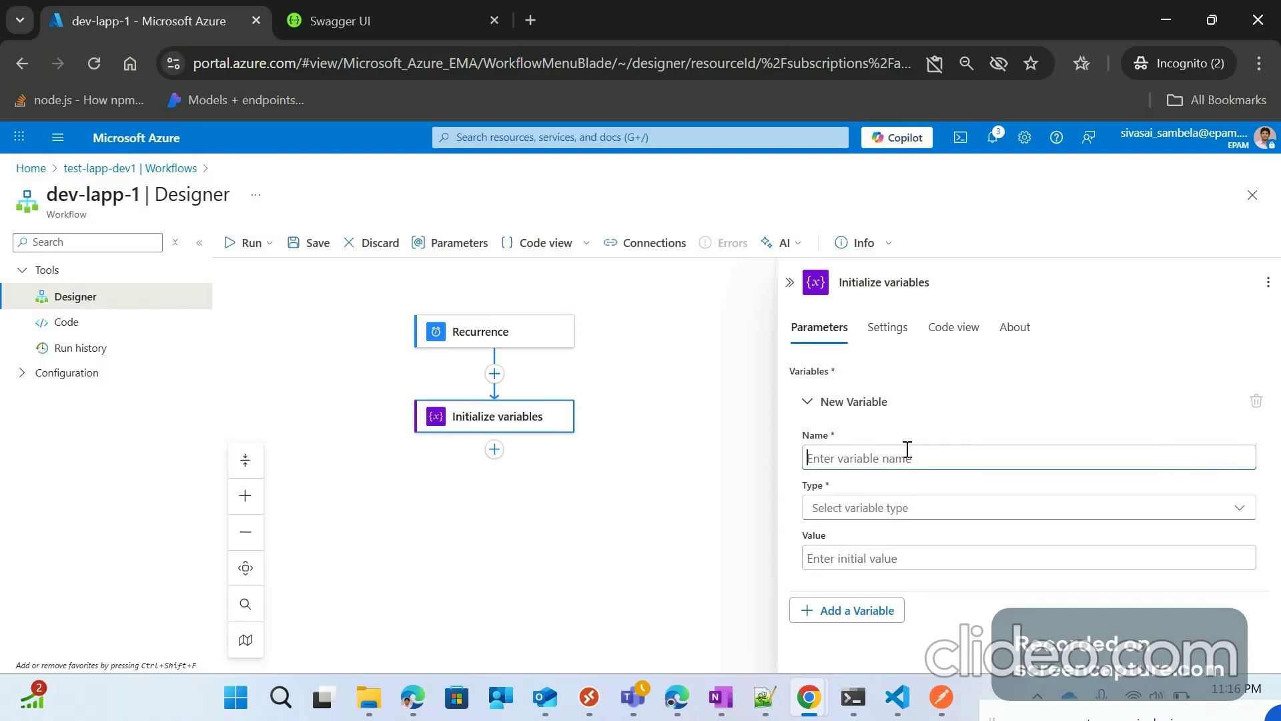
{"action": "type", "text": "varR"}
{"action": "key", "text": "BackSpace"}
{"action": "type", "text": "run"}
{"action": "key", "text": "BackSpace"}
{"action": "key", "text": "BackSpace"}
{"action": "key", "text": "BackSpace"}
{"action": "key", "text": "BackSpace"}
{"action": "key", "text": "BackSpace"}
{"action": "key", "text": "BackSpace"}
{"action": "type", "text": "runId"}
{"action": "left_click", "coordinate": [907, 514]}
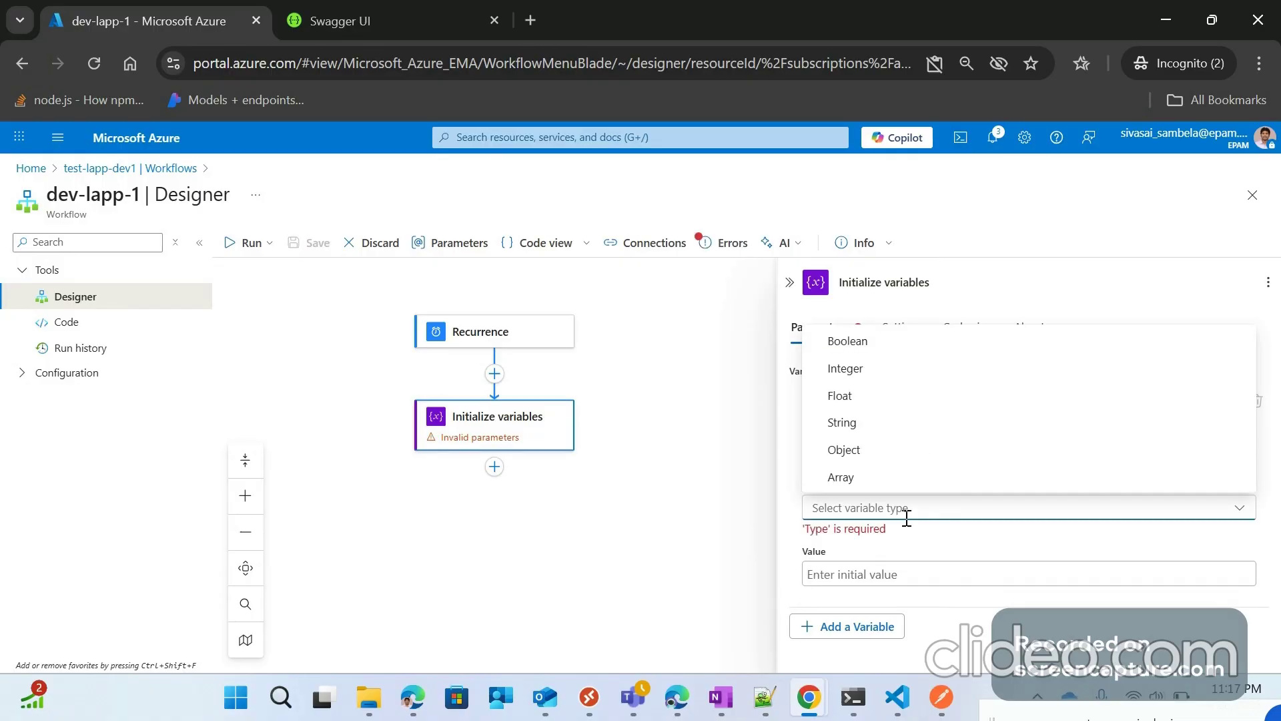
{"action": "left_click", "coordinate": [881, 425]}
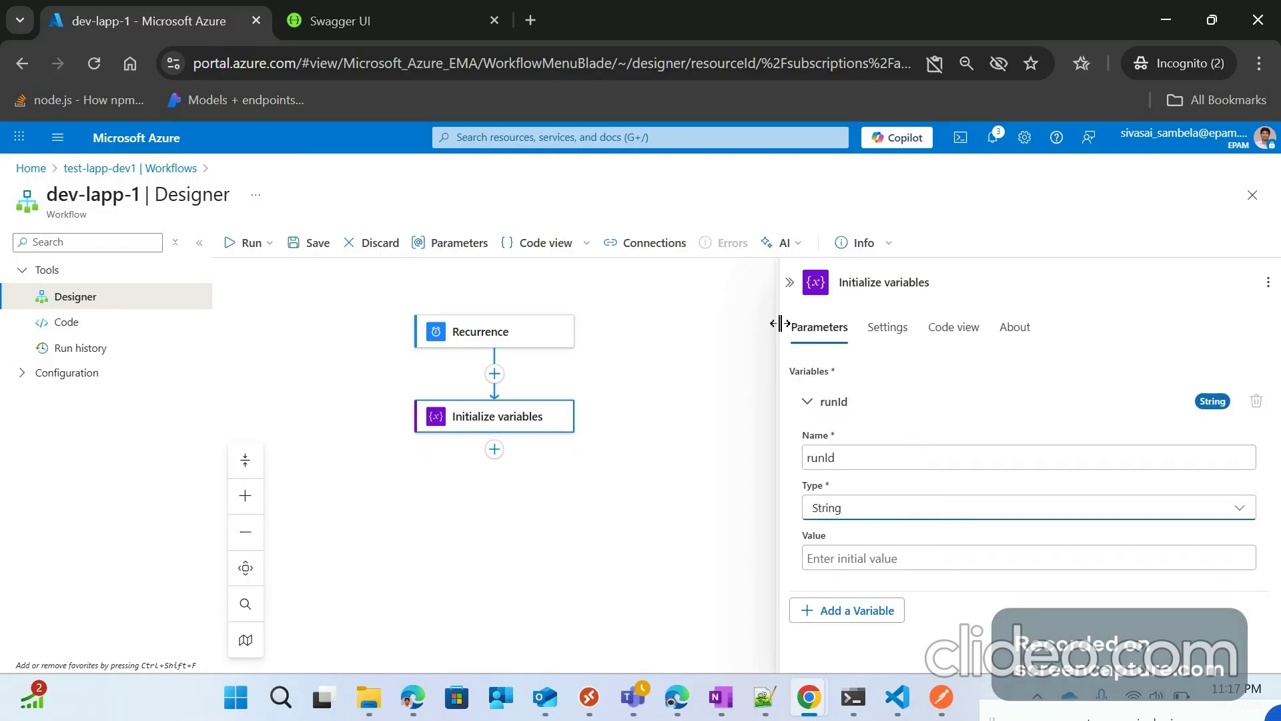
{"action": "left_click", "coordinate": [790, 281]}
{"action": "left_click", "coordinate": [731, 400]}
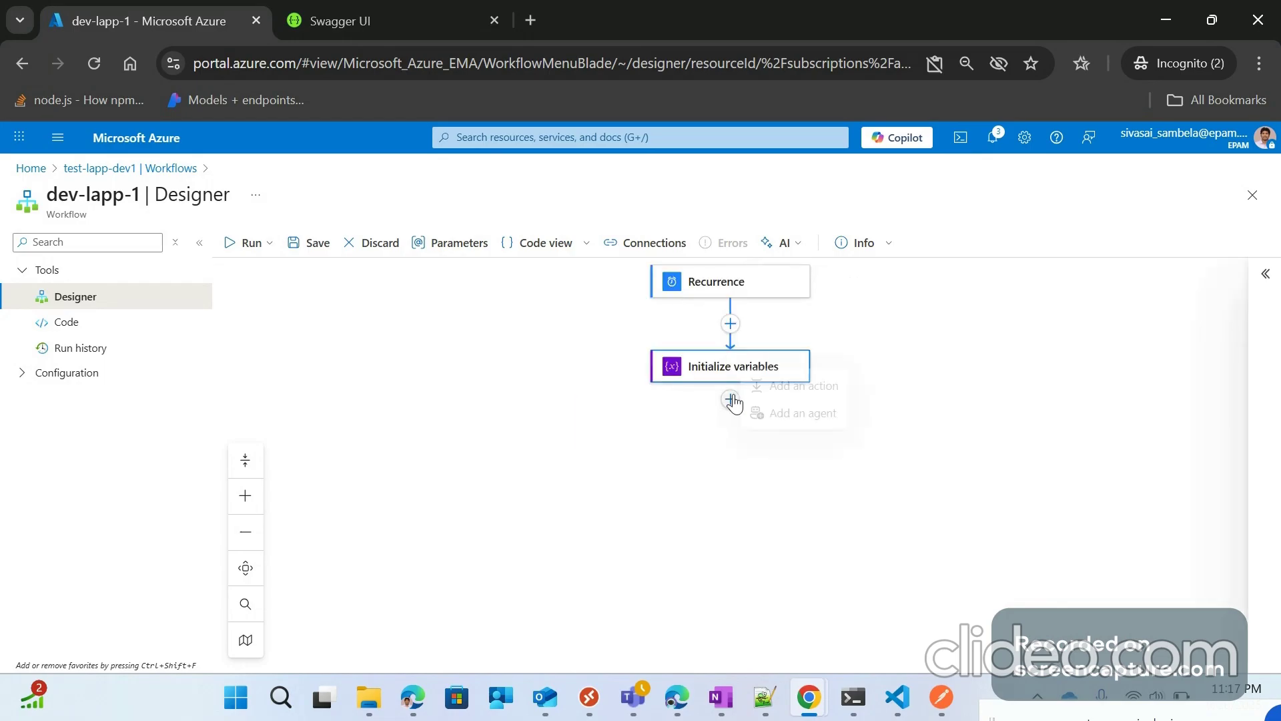
Step: Add two more Initialize variables actions below the first, the second as a parallel branch
{"action": "left_click", "coordinate": [837, 396]}
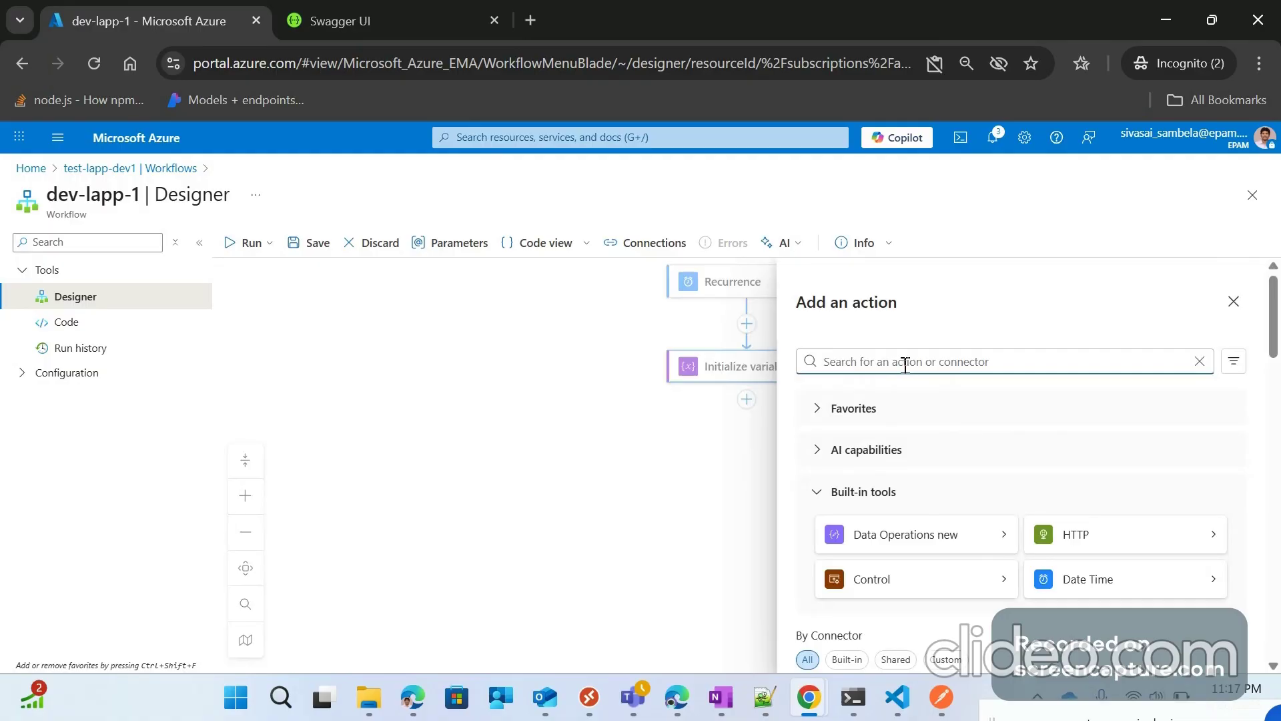
{"action": "type", "text": "initial"}
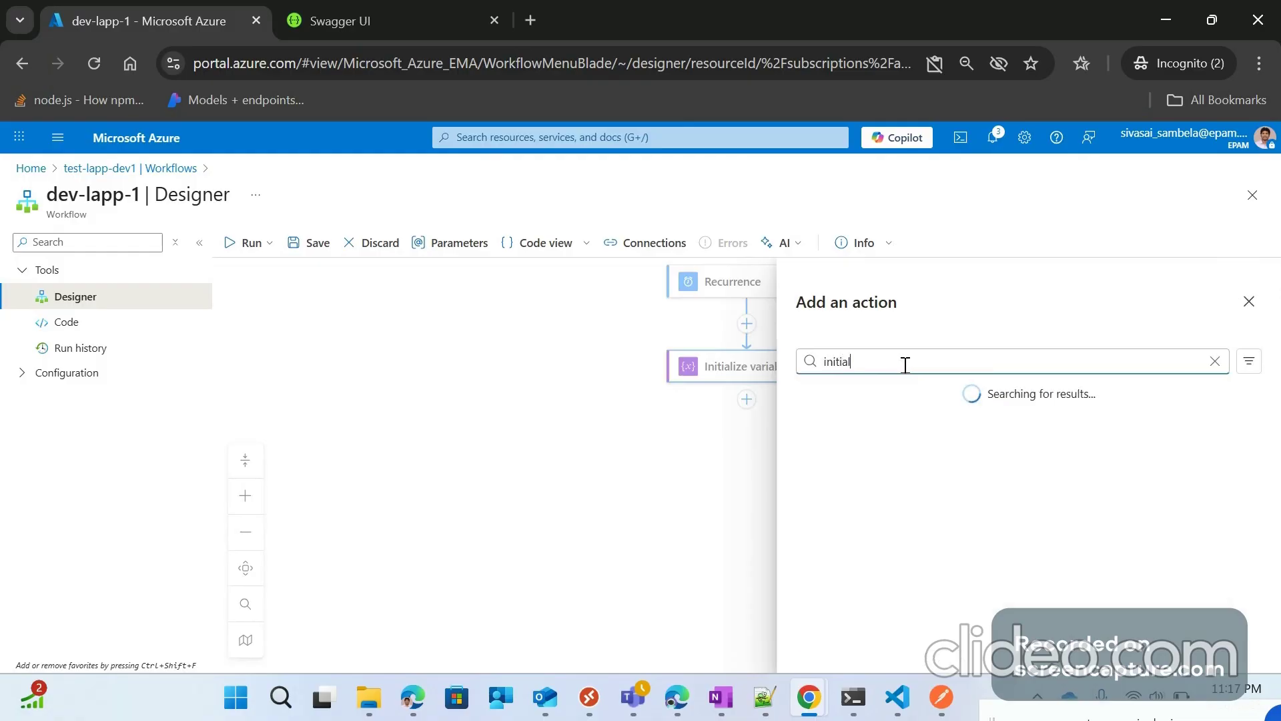
{"action": "left_click", "coordinate": [885, 472]}
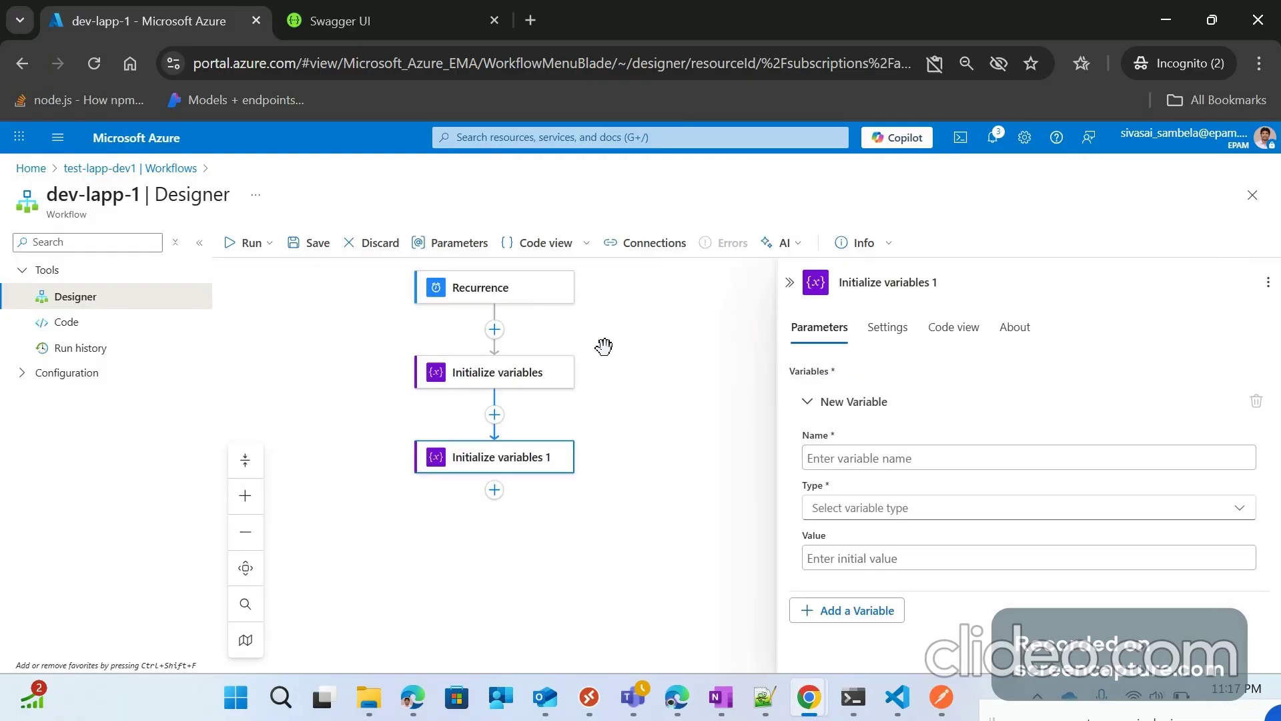
{"action": "left_click", "coordinate": [494, 425]}
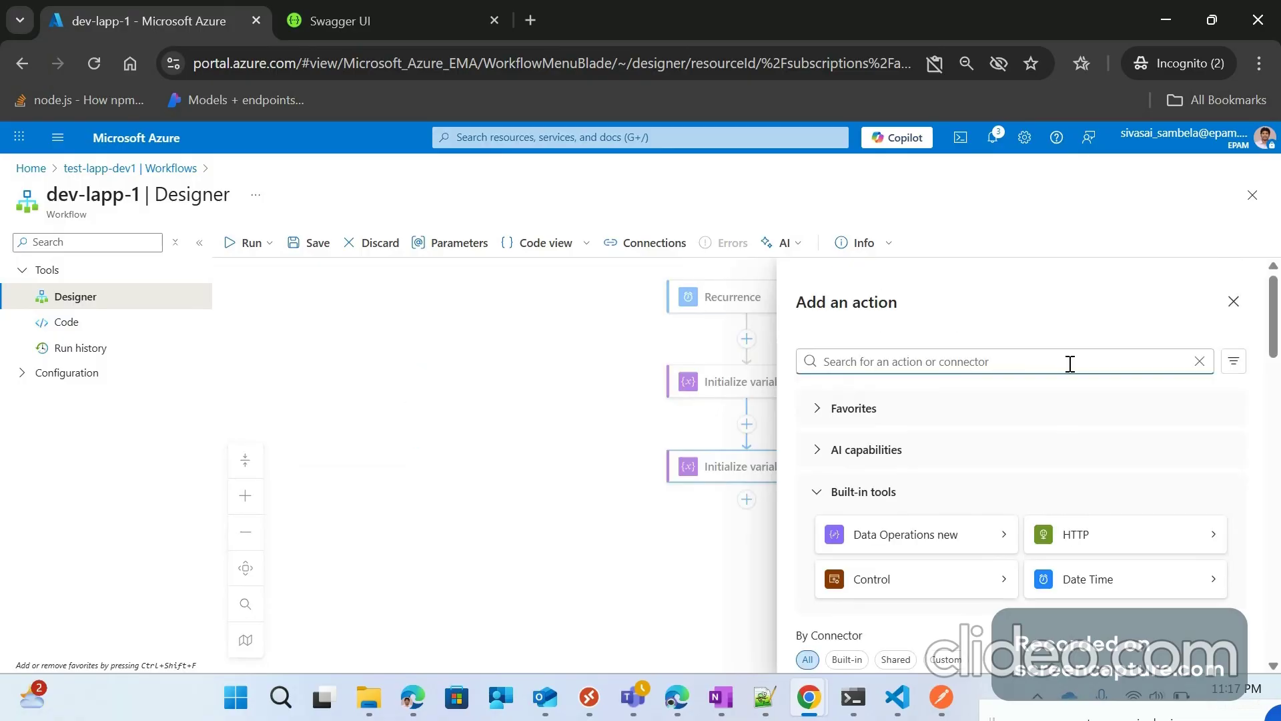
{"action": "type", "text": "ini"}
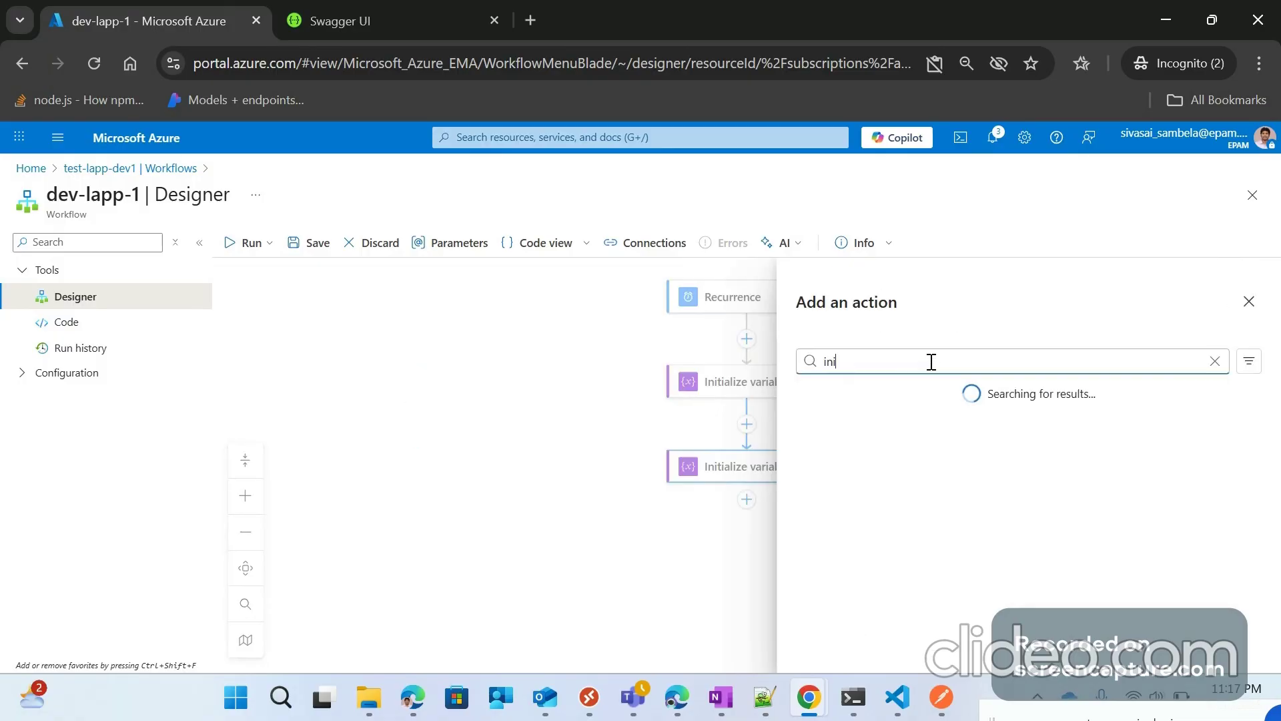
{"action": "type", "text": "tial"}
{"action": "left_click", "coordinate": [884, 471]}
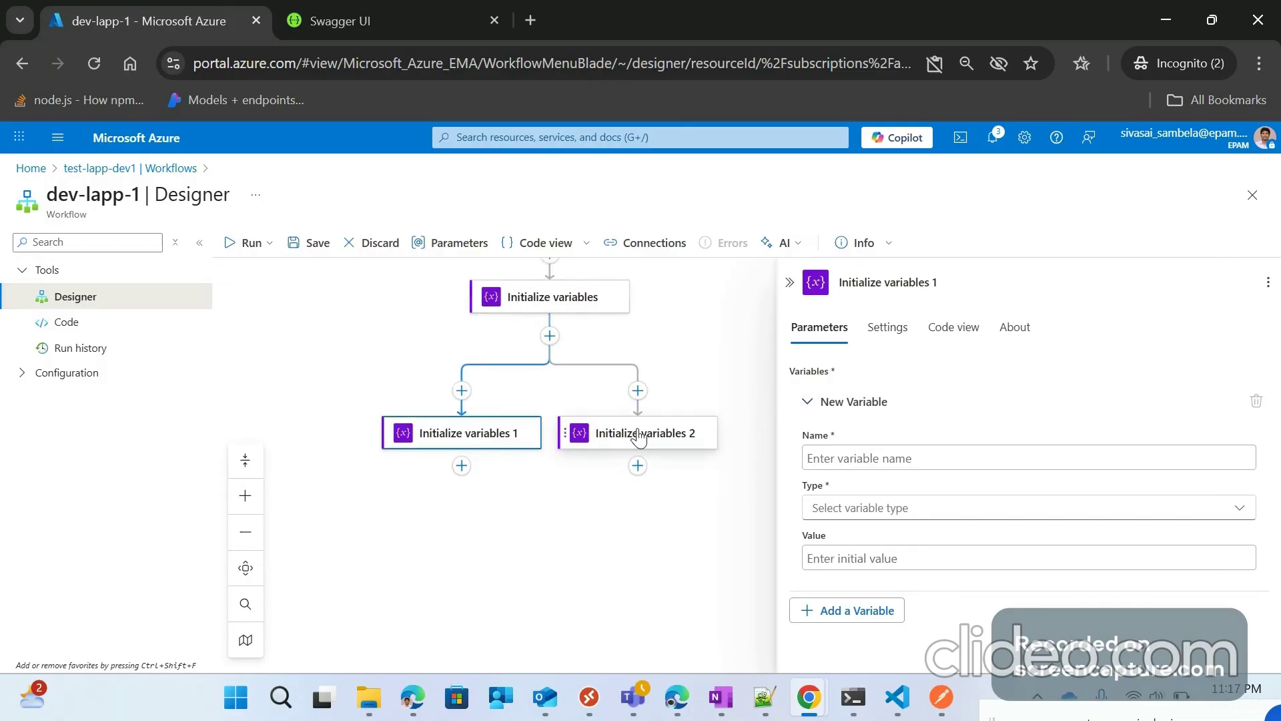
{"action": "left_click", "coordinate": [873, 461]}
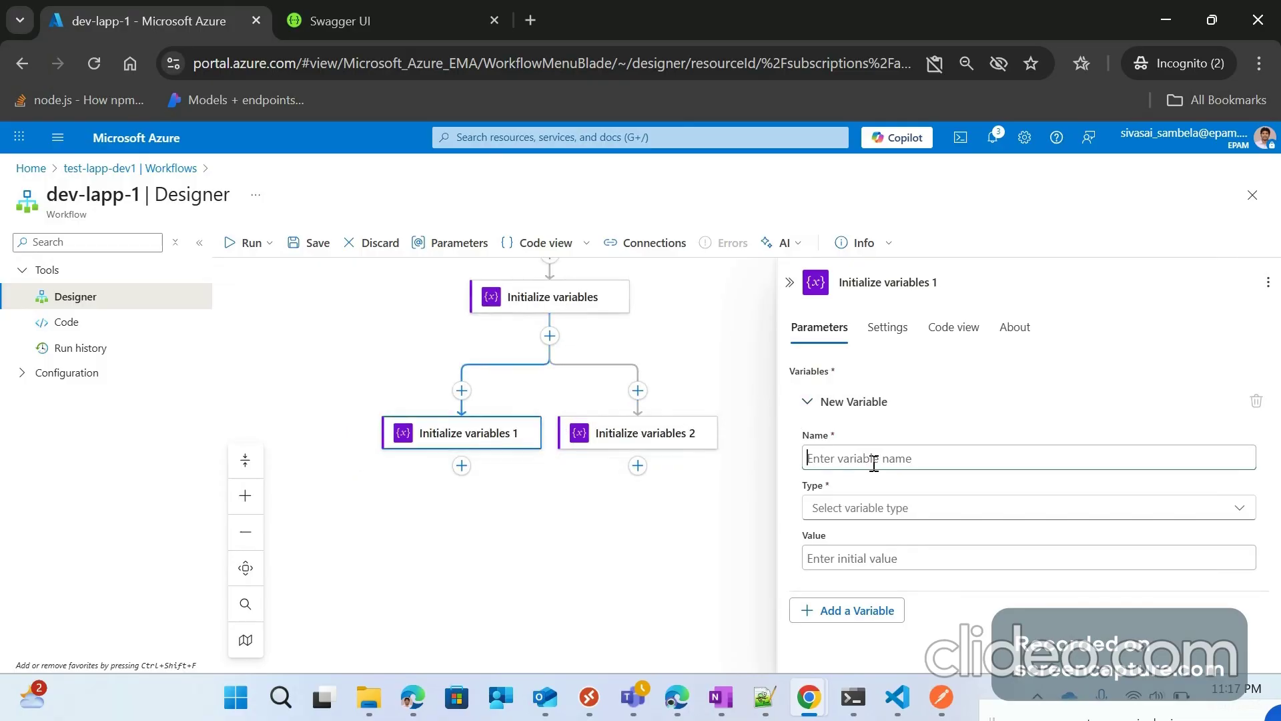
Step: Set the first parallel variable to hasError, type Boolean, initial value false
{"action": "type", "text": "HasError"}
{"action": "left_click", "coordinate": [864, 507]}
{"action": "key", "text": "Return"}
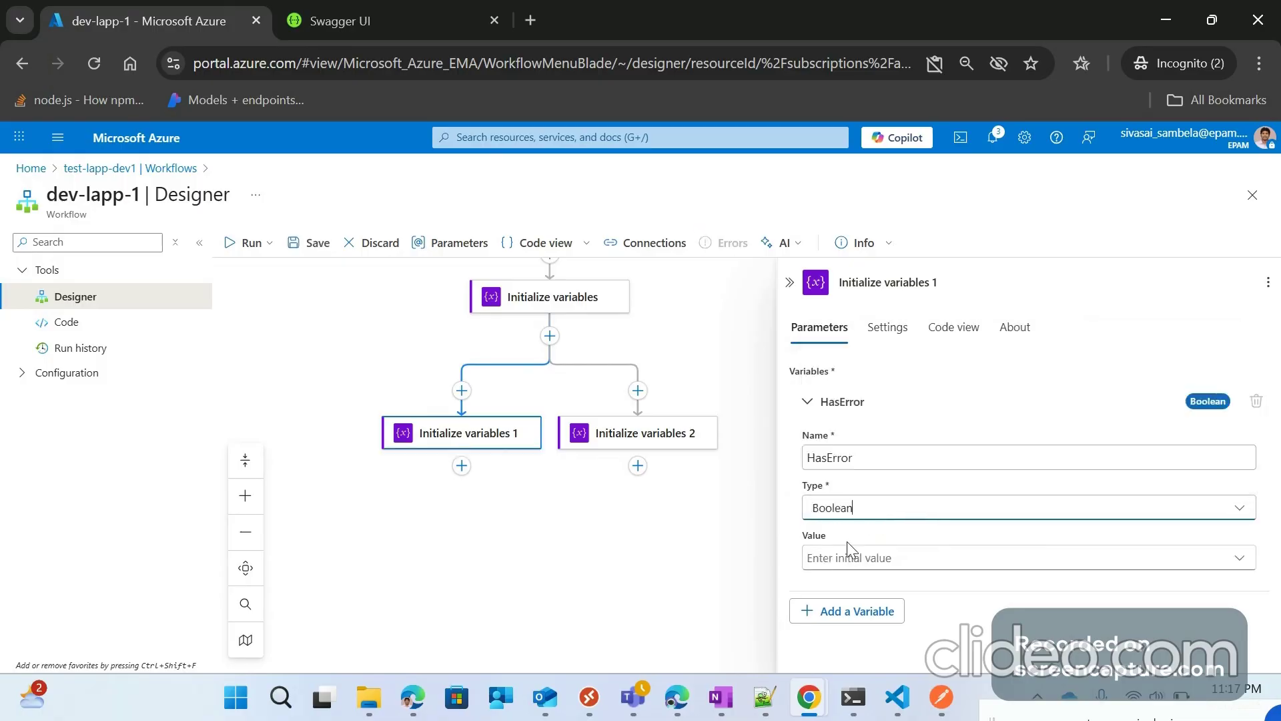
{"action": "left_click", "coordinate": [851, 560]}
{"action": "left_click", "coordinate": [862, 590]}
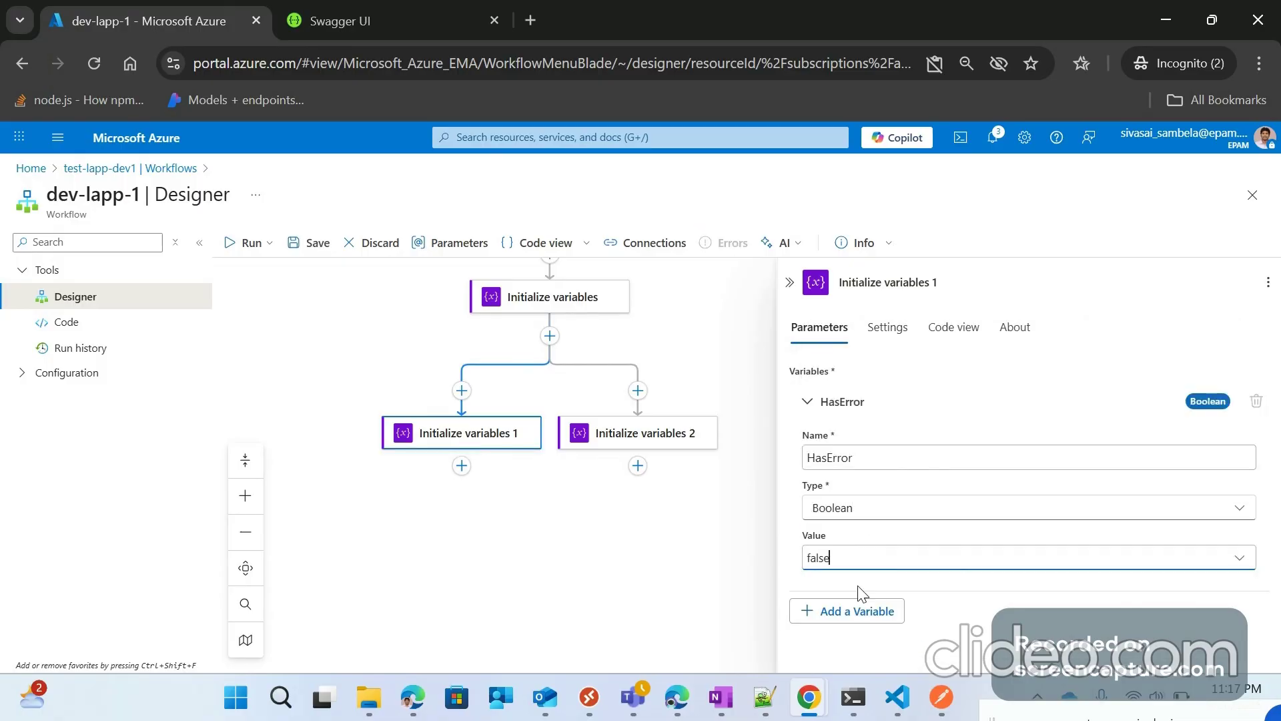
{"action": "left_click", "coordinate": [810, 458]}
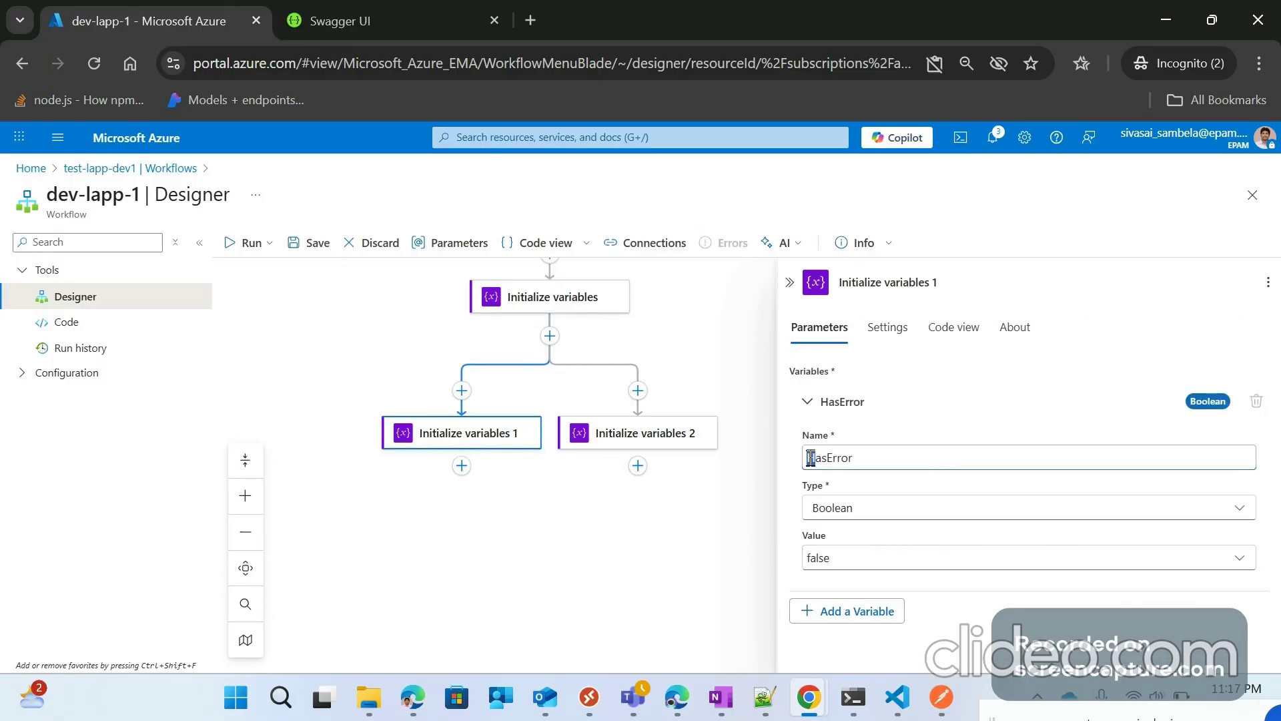
{"action": "type", "text": "h"}
{"action": "left_click", "coordinate": [792, 283]}
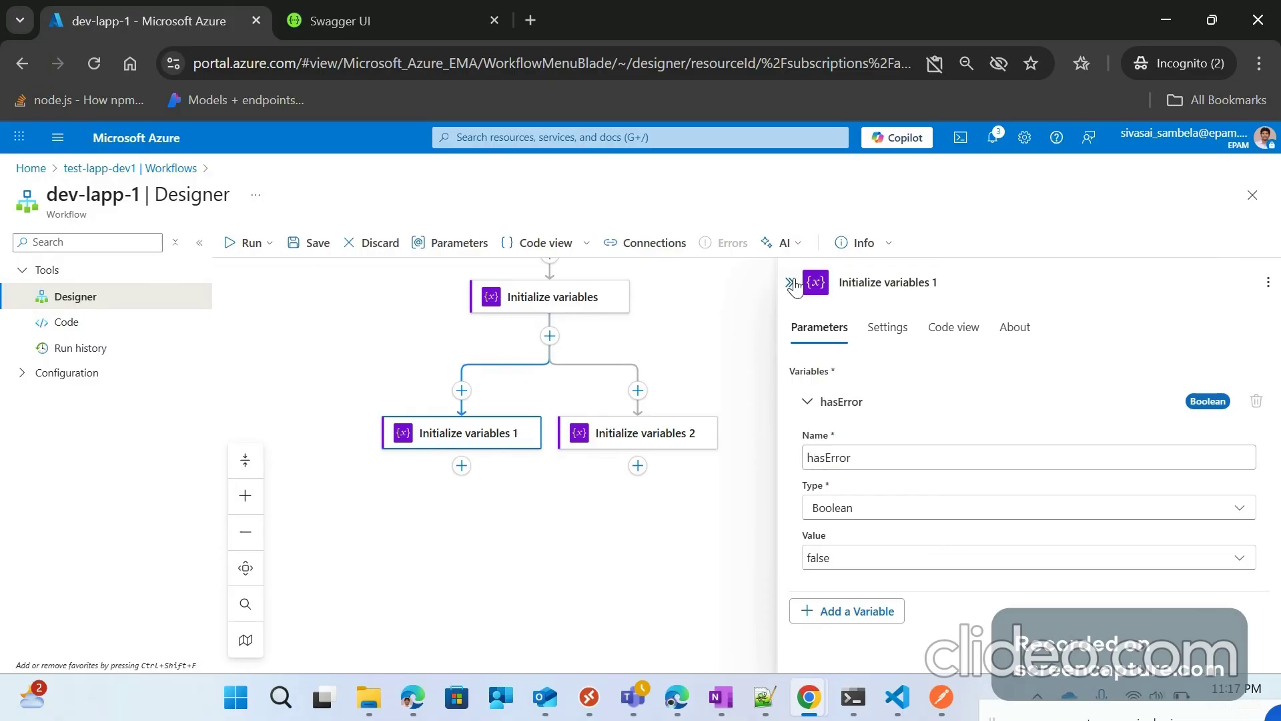
{"action": "left_click", "coordinate": [793, 284]}
Step: Define the second parallel variable as varTest with type Integer
{"action": "left_click", "coordinate": [939, 445]}
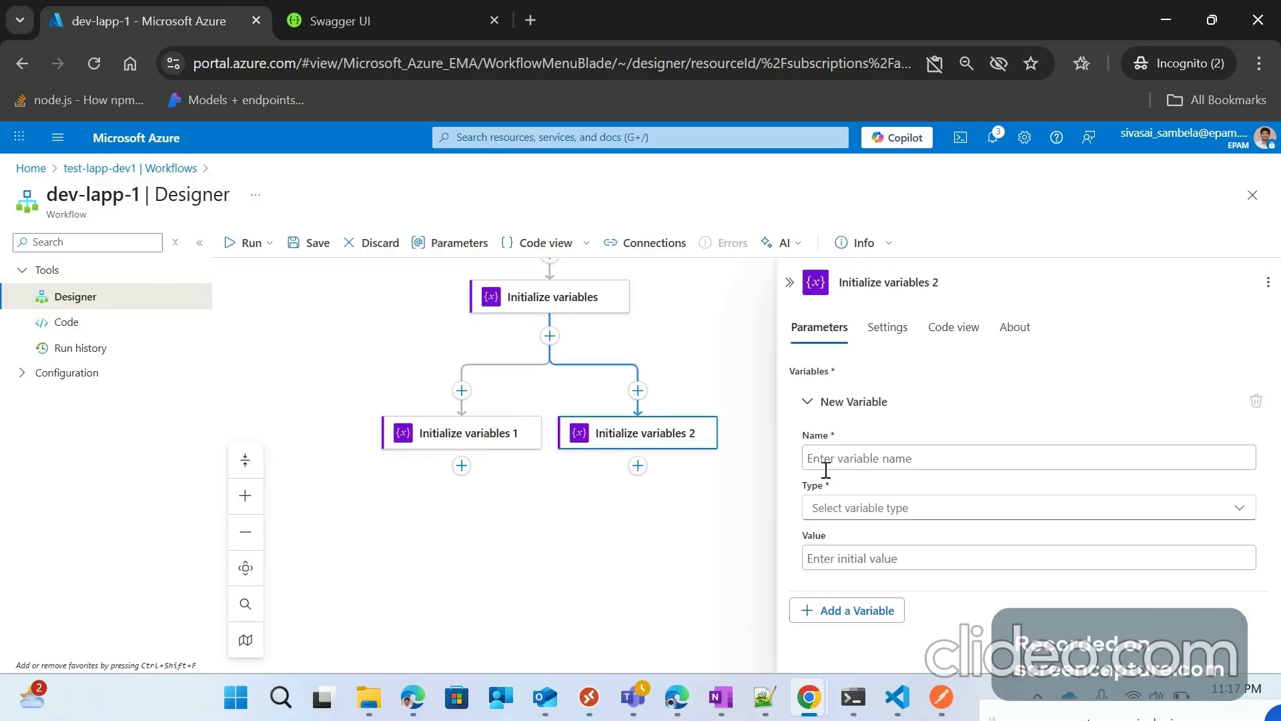
{"action": "left_click", "coordinate": [833, 459]}
{"action": "type", "text": "test"}
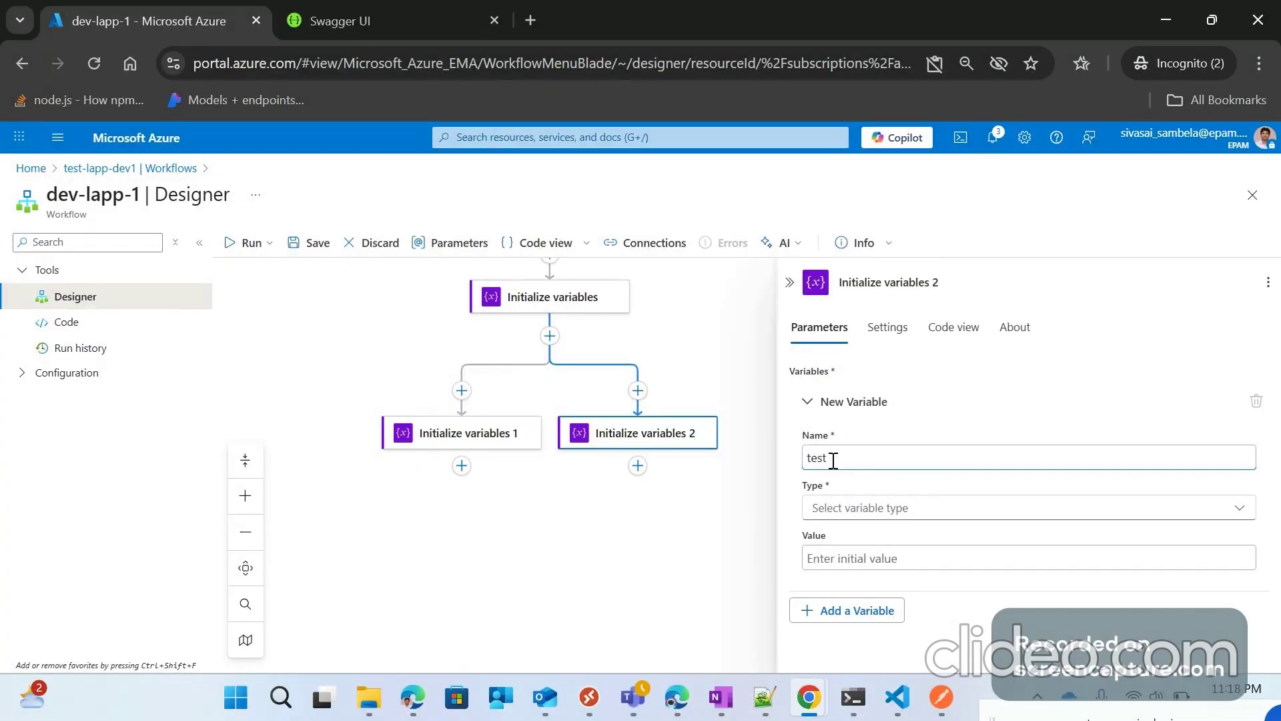
{"action": "key", "text": "BackSpace"}
{"action": "key", "text": "BackSpace"}
{"action": "key", "text": "BackSpace"}
{"action": "key", "text": "BackSpace"}
{"action": "type", "text": "var"}
{"action": "type", "text": "1"}
{"action": "type", "text": "est"}
{"action": "left_click", "coordinate": [858, 509]}
{"action": "left_click", "coordinate": [846, 370]}
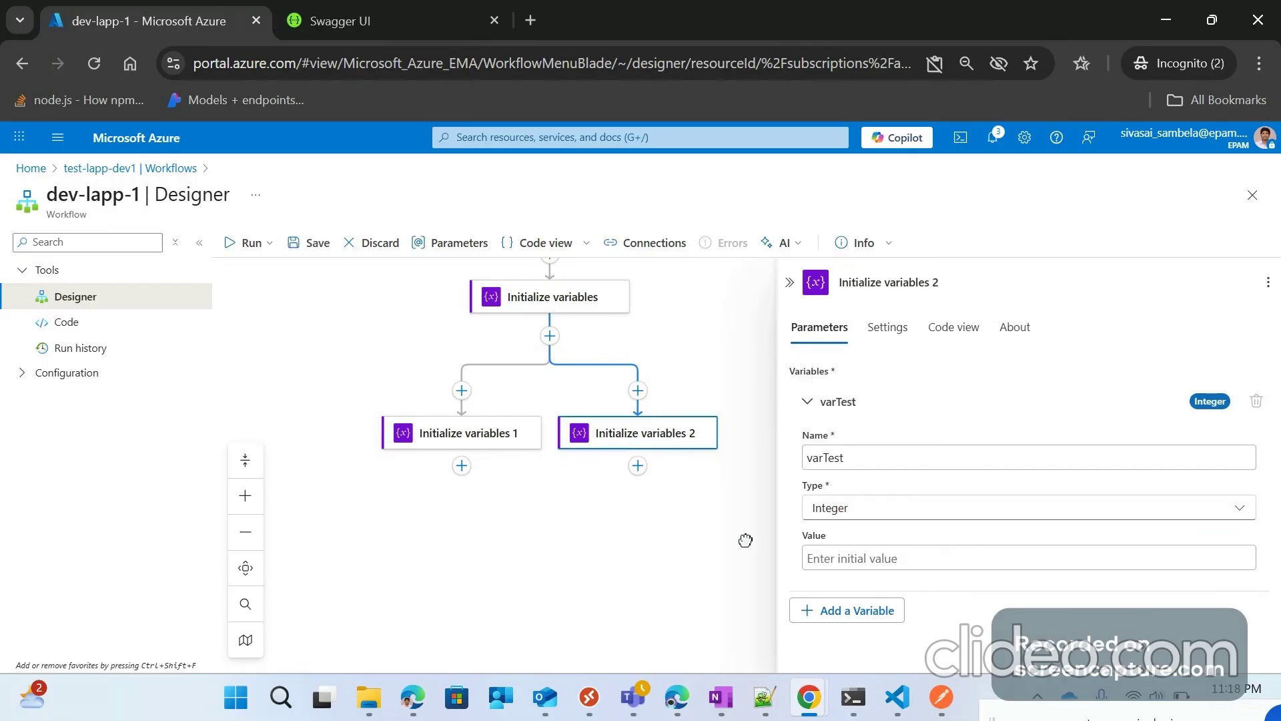
{"action": "left_click", "coordinate": [746, 540]}
{"action": "left_click_drag", "start_coordinate": [1008, 422], "coordinate": [897, 452]}
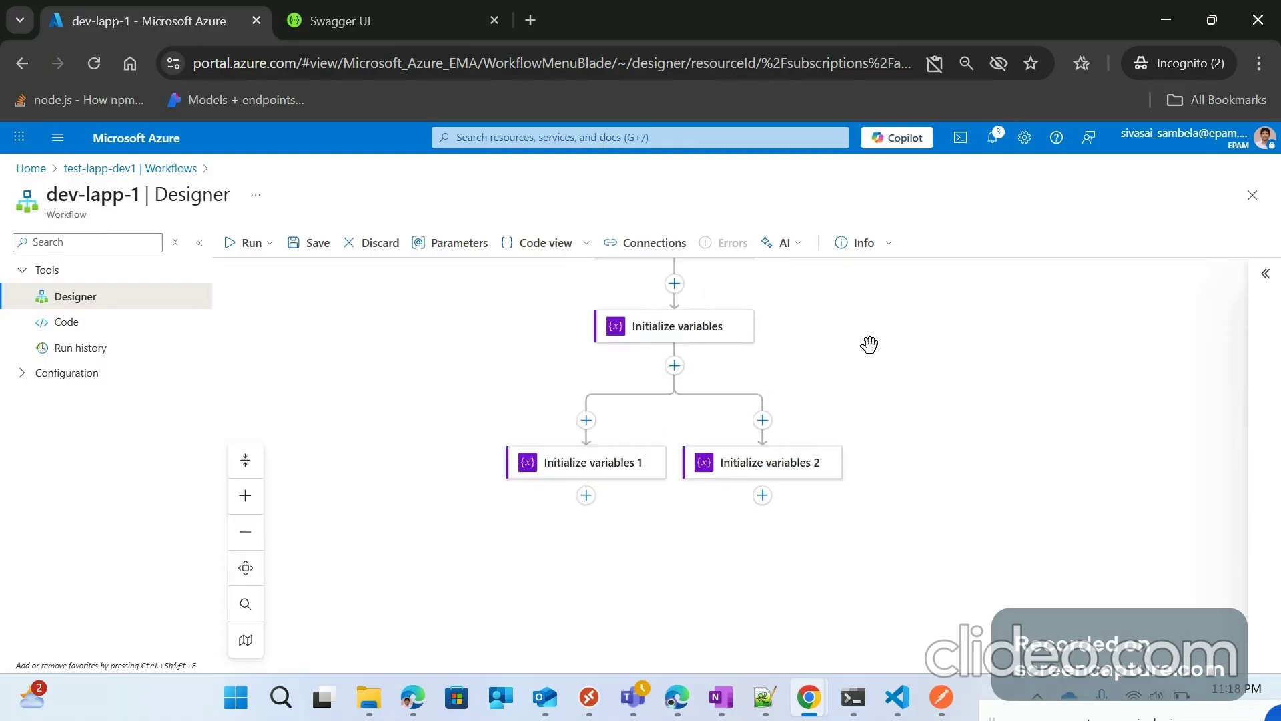
{"action": "left_click", "coordinate": [681, 333]}
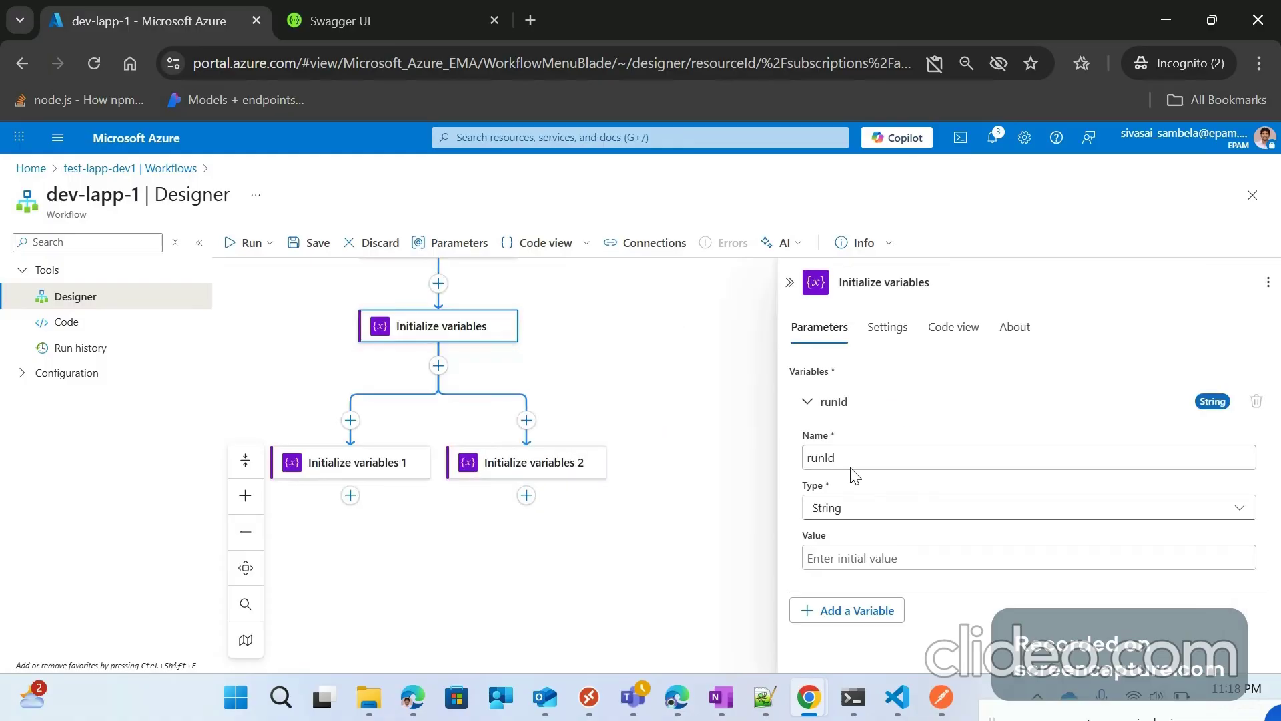
Step: Retitle the first Initialize variables step as varRunId
{"action": "left_click_drag", "start_coordinate": [842, 279], "coordinate": [958, 278]}
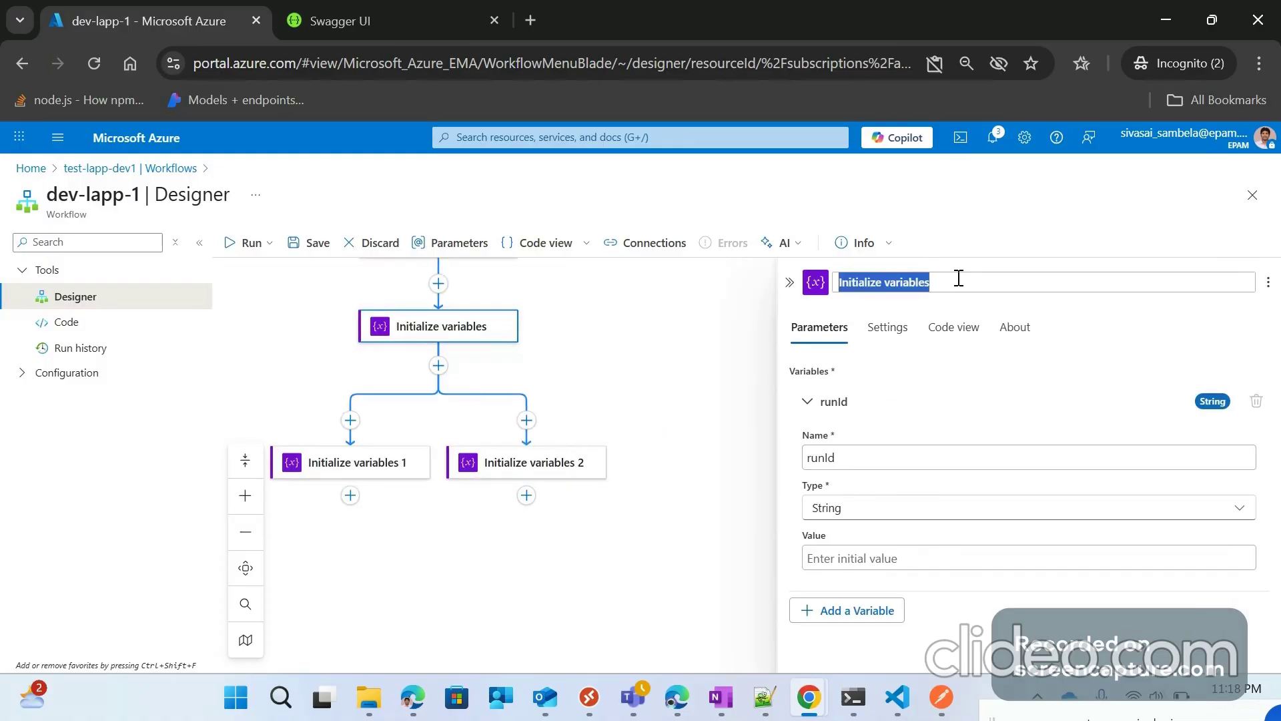
{"action": "type", "text": "V"}
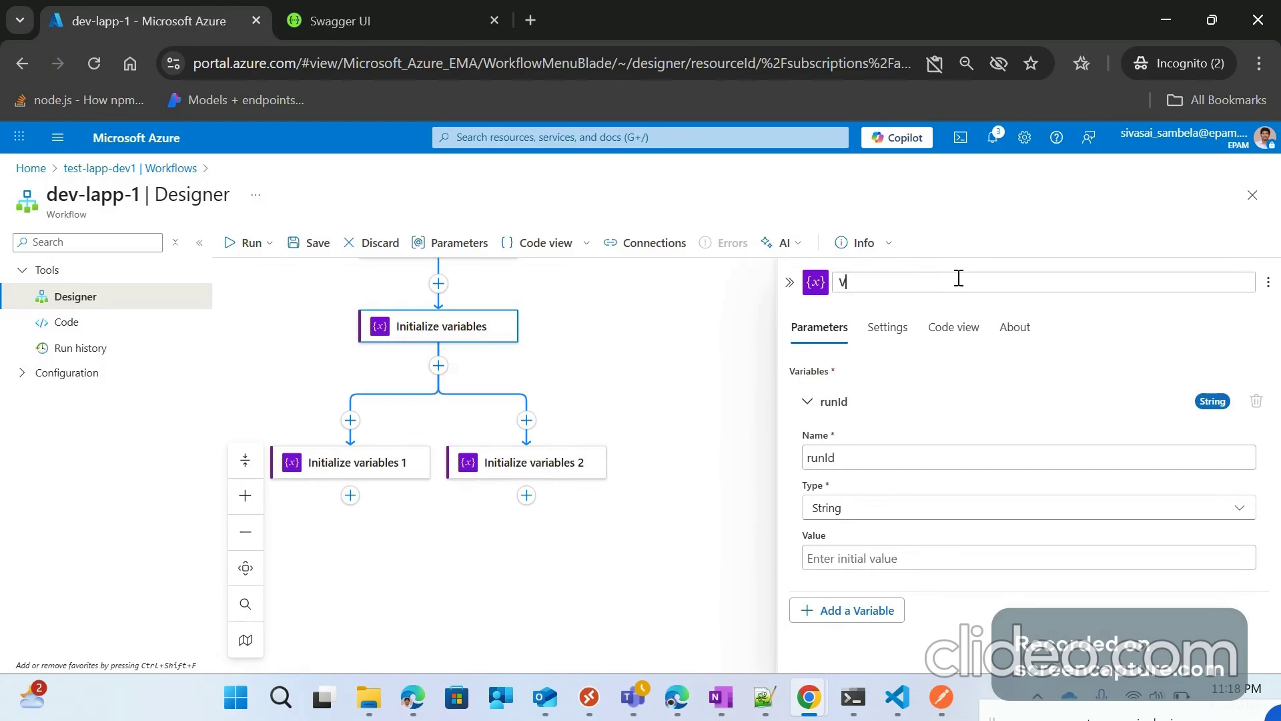
{"action": "type", "text": "ar"}
{"action": "key", "text": "BackSpace"}
{"action": "key", "text": "BackSpace"}
{"action": "key", "text": "BackSpace"}
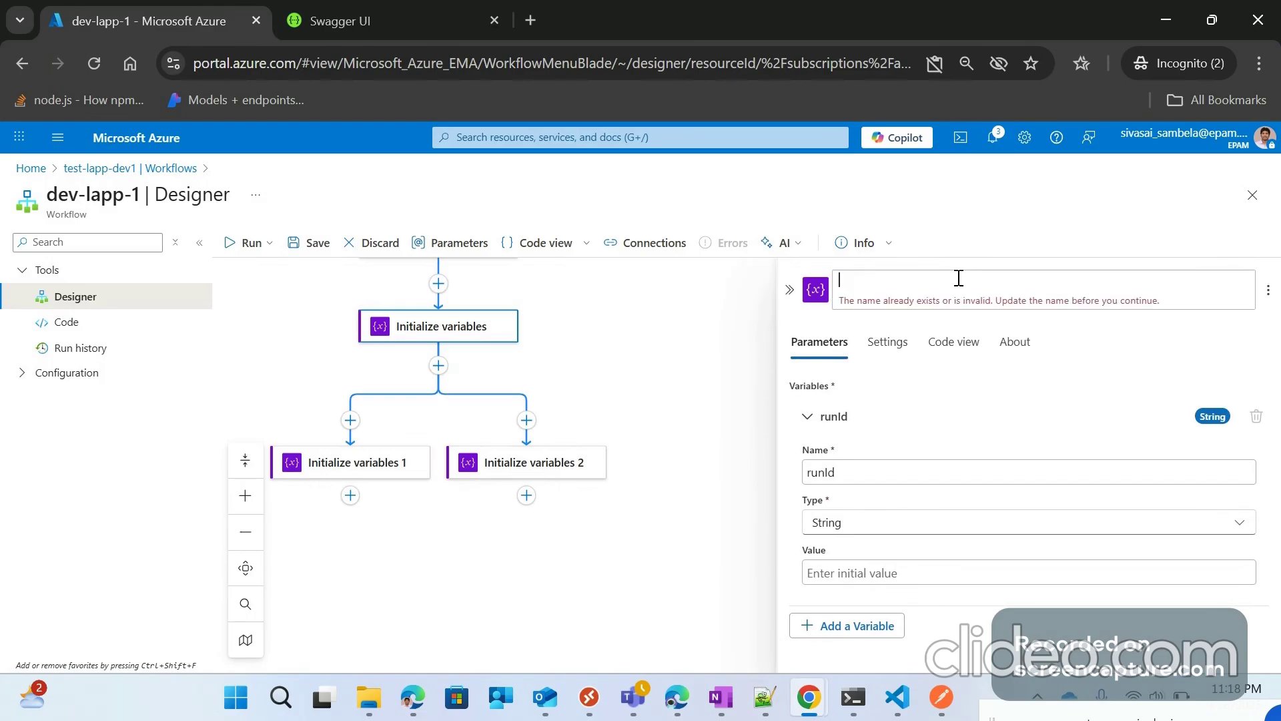
{"action": "type", "text": "varR"}
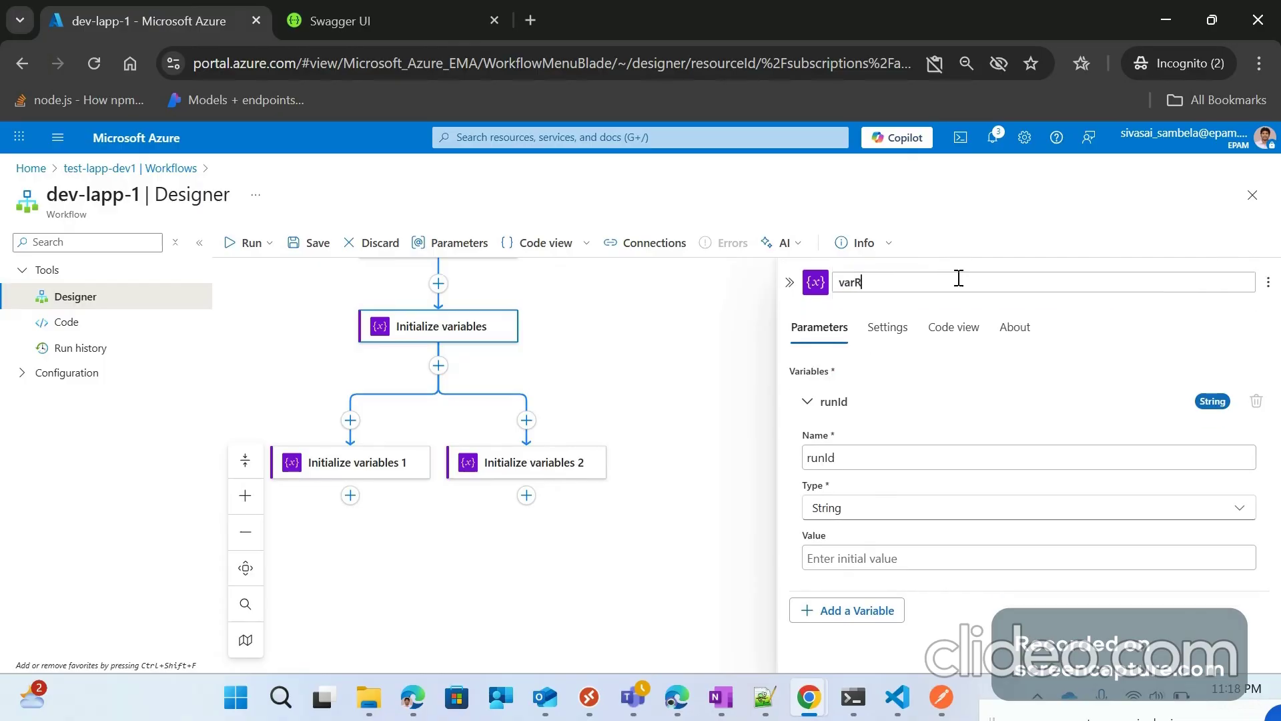
{"action": "type", "text": "unId"}
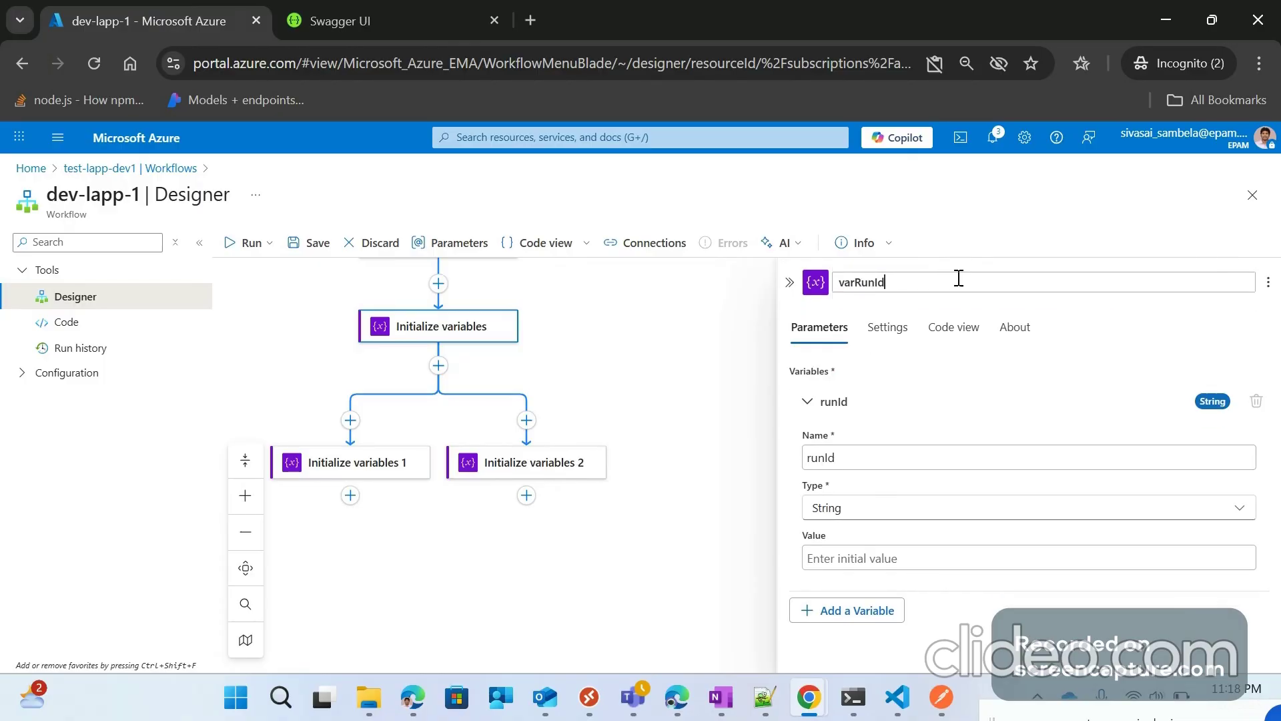
{"action": "left_click", "coordinate": [676, 399]}
Step: Retitle Initialize variables 1 and 2 as varHasError and VarTest
{"action": "left_click", "coordinate": [559, 467]}
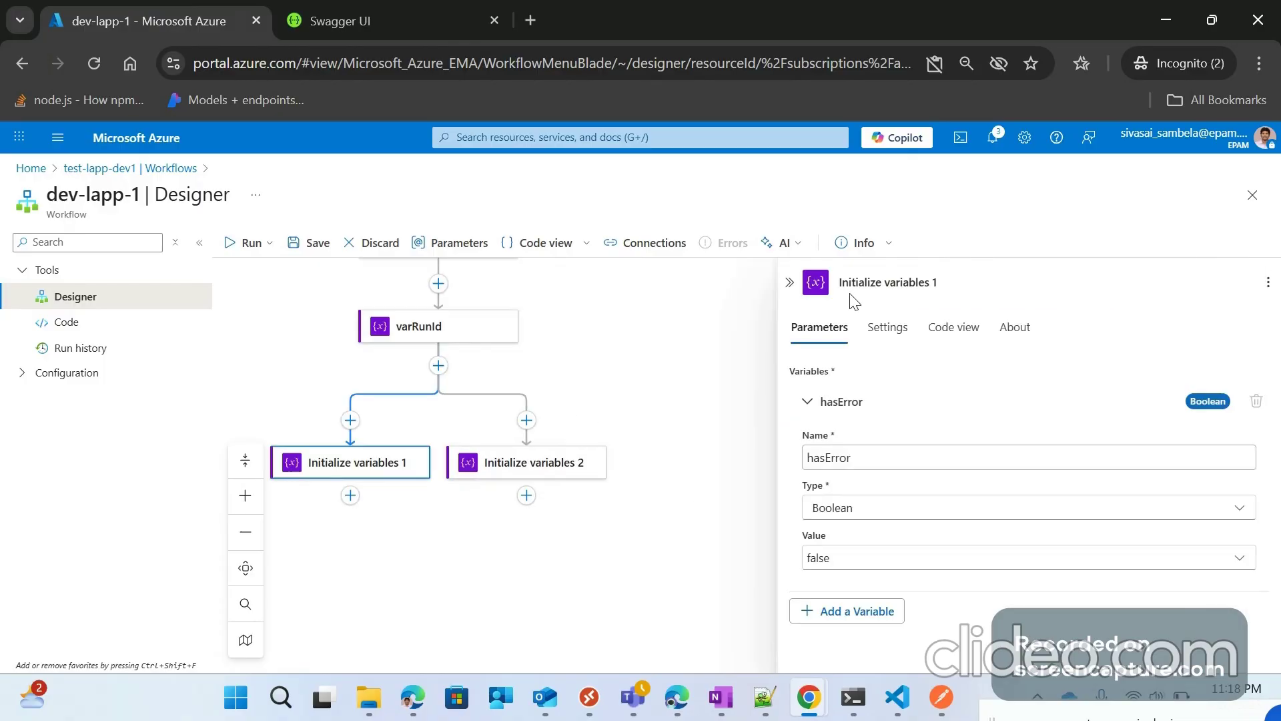
{"action": "left_click_drag", "start_coordinate": [937, 283], "coordinate": [801, 305]}
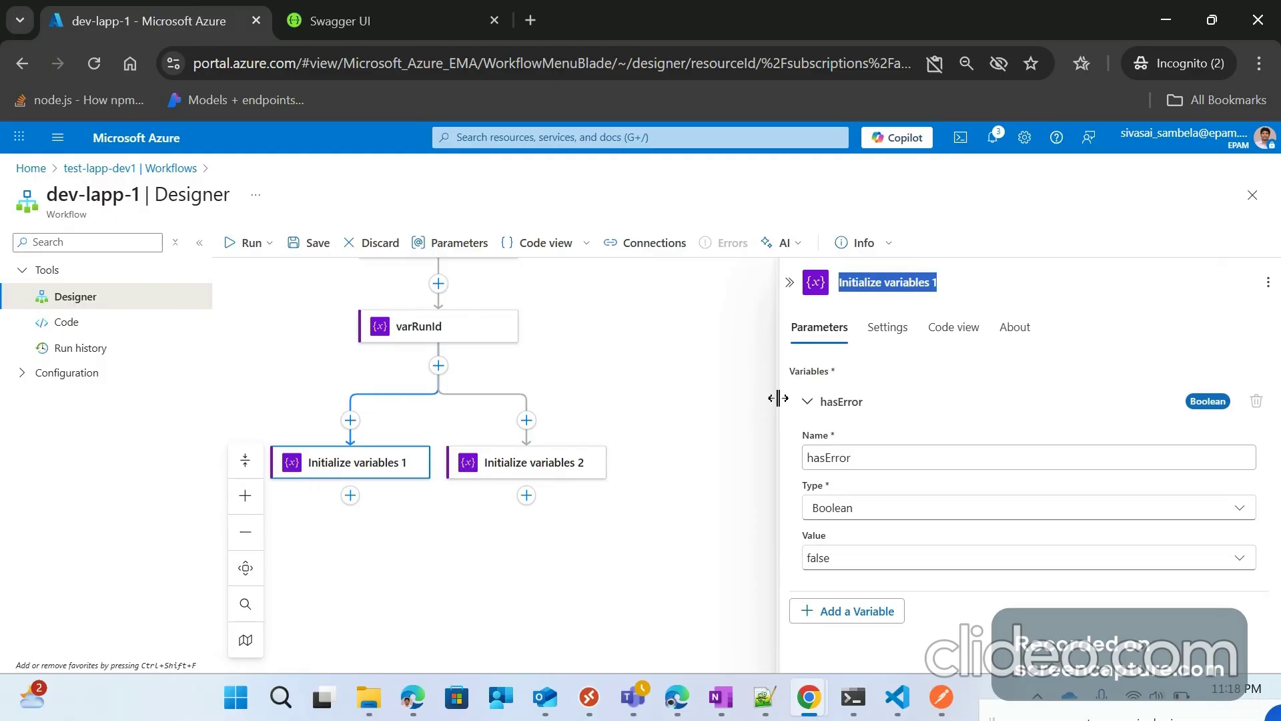
{"action": "type", "text": "var"}
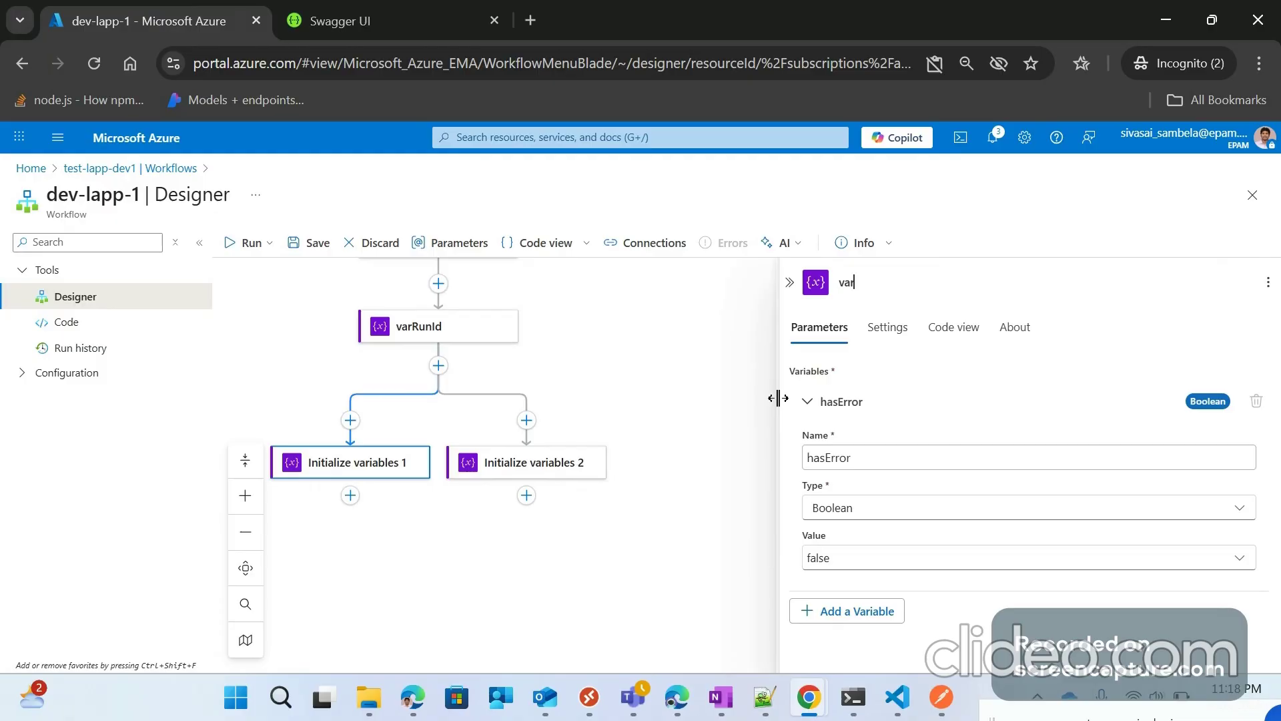
{"action": "type", "text": "HasError"}
{"action": "left_click", "coordinate": [732, 367]}
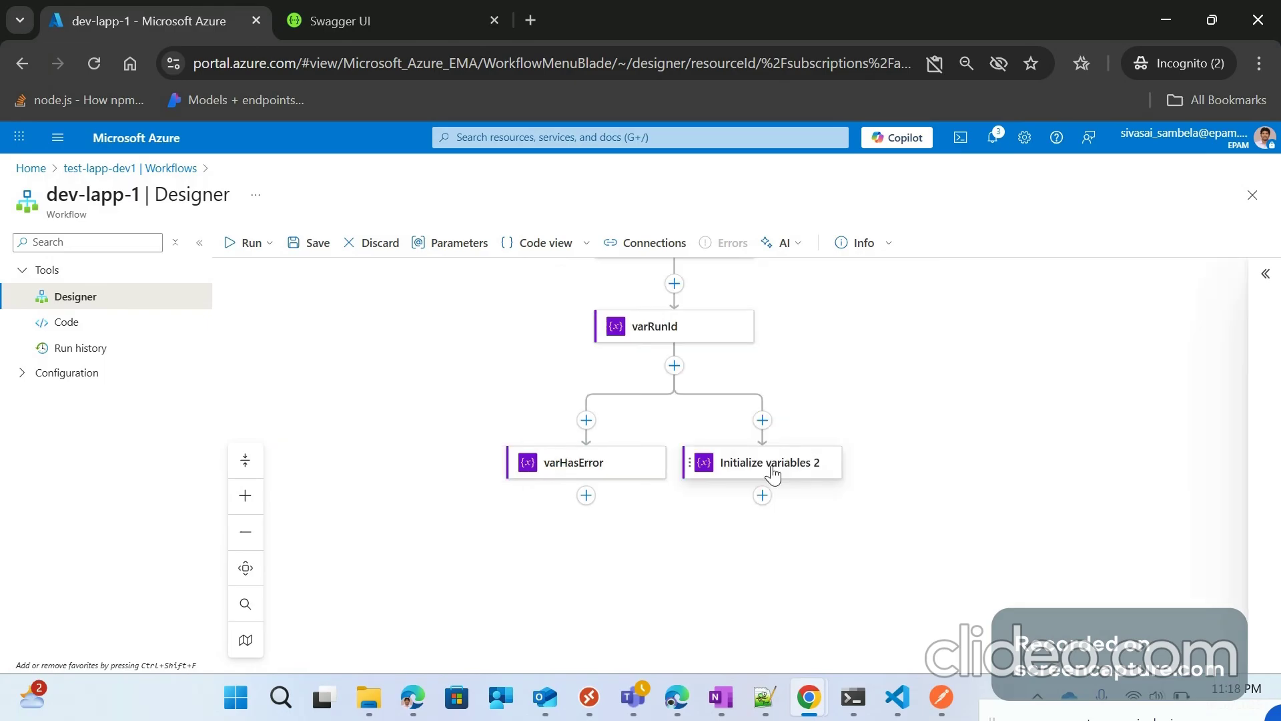
{"action": "left_click", "coordinate": [773, 474]}
{"action": "left_click_drag", "start_coordinate": [940, 283], "coordinate": [820, 283]}
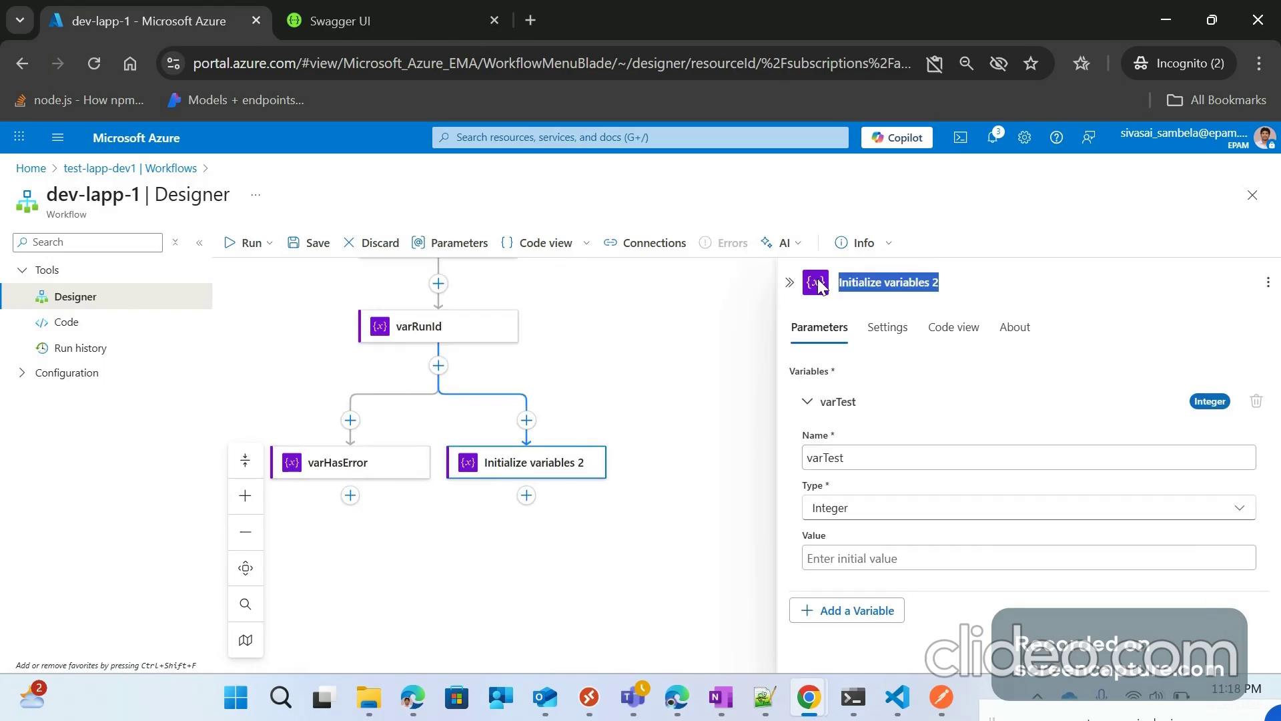
{"action": "type", "text": "VarTest"}
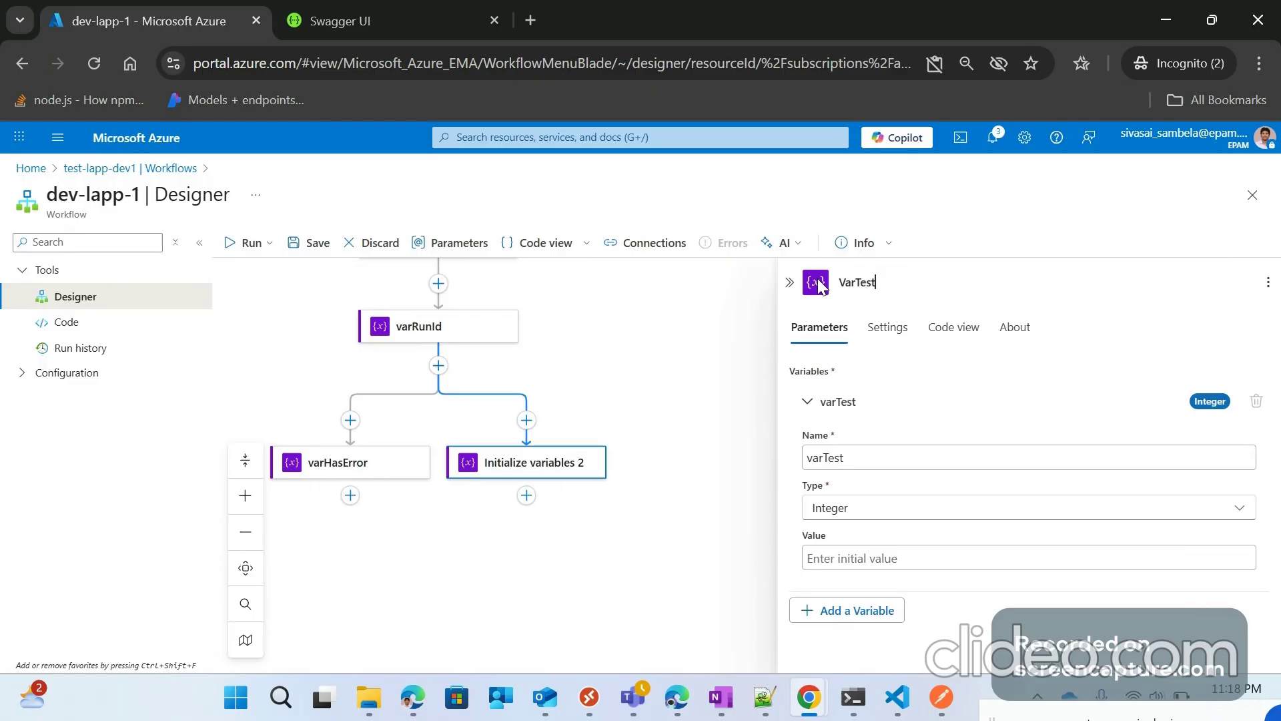
{"action": "left_click", "coordinate": [667, 369]}
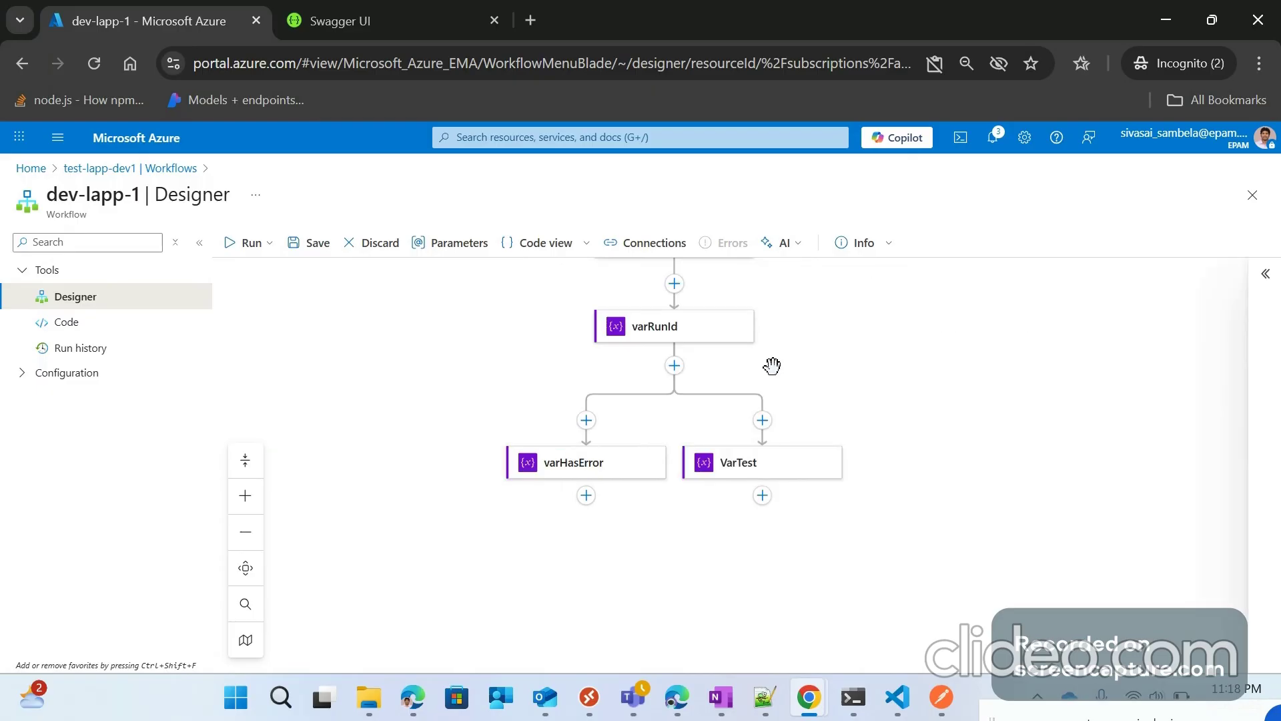
{"action": "scroll", "coordinate": [594, 456], "scroll_direction": "up", "scroll_amount": 2}
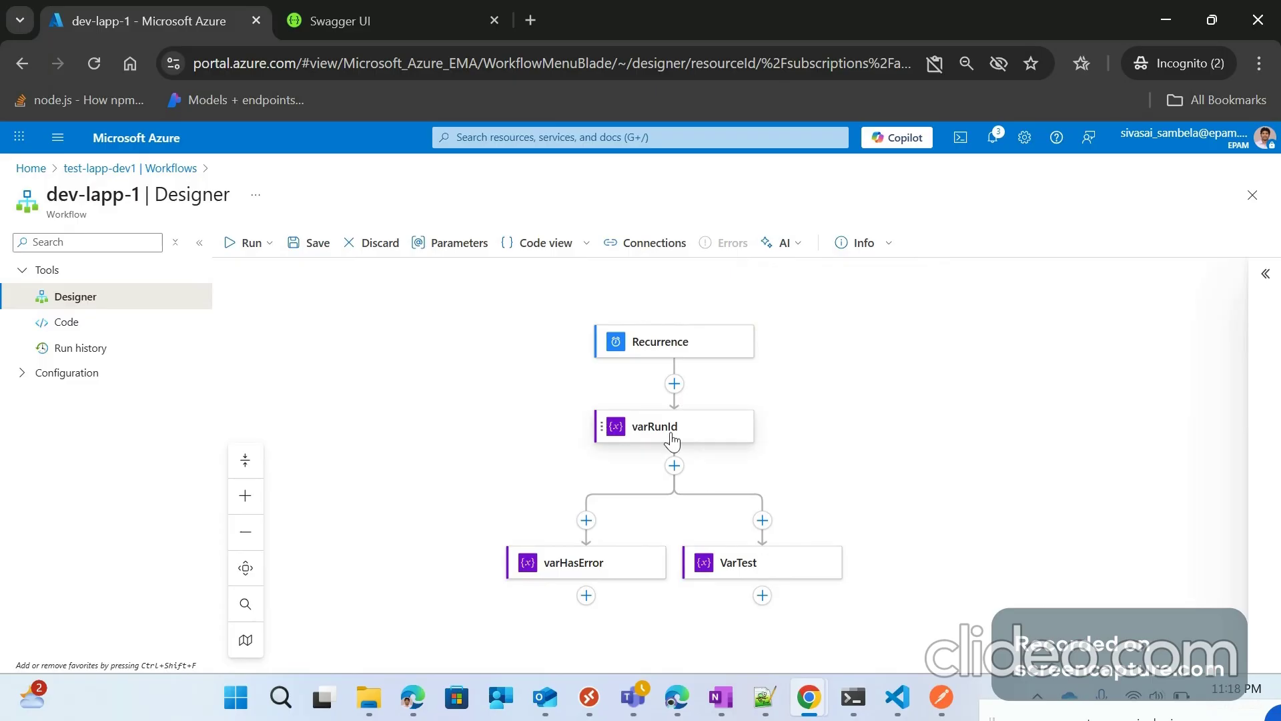
Step: Create an Integer workflow parameter named Param-Int with value 10000
{"action": "left_click", "coordinate": [458, 245]}
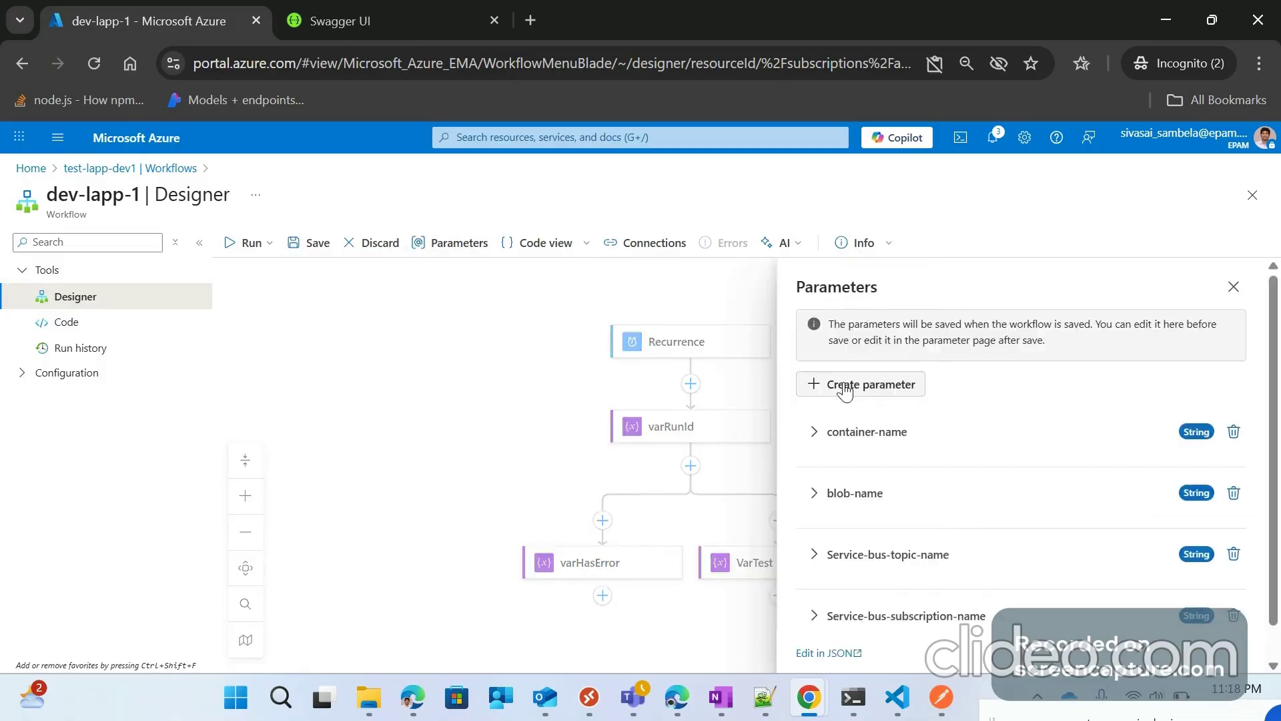
{"action": "scroll", "coordinate": [923, 376], "scroll_direction": "down", "scroll_amount": 1}
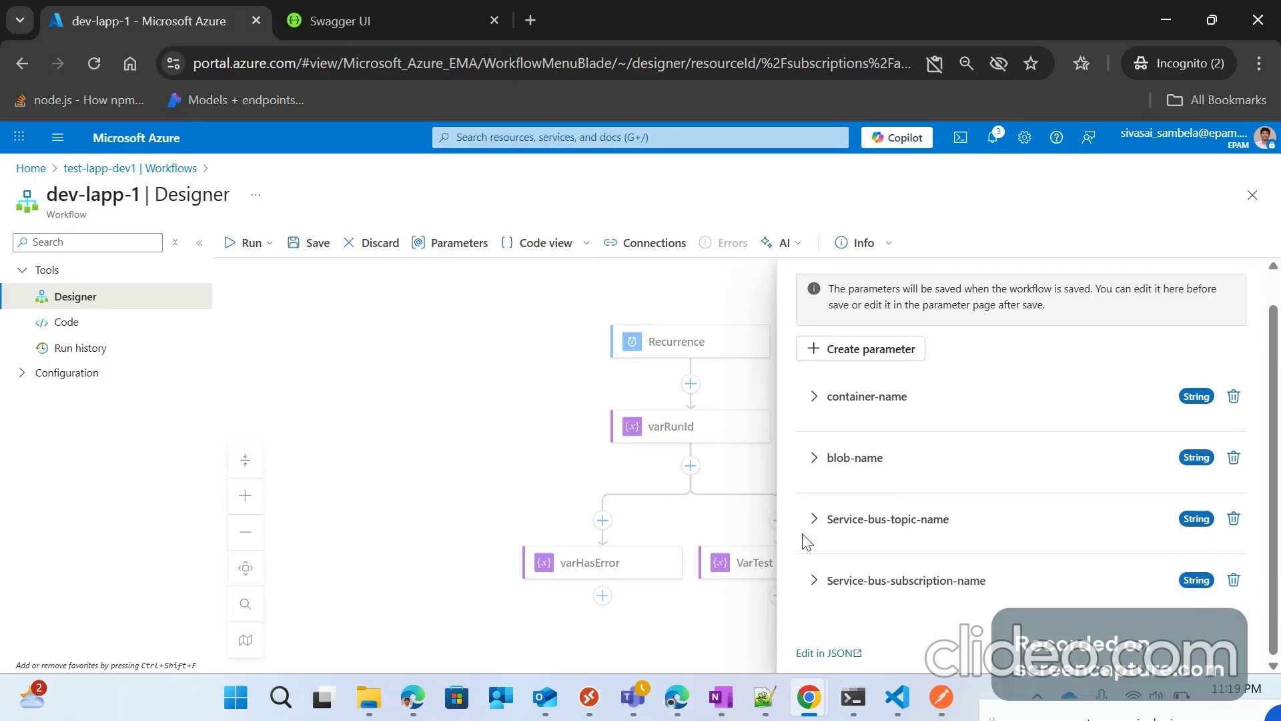
{"action": "left_click", "coordinate": [873, 353]}
{"action": "scroll", "coordinate": [859, 464], "scroll_direction": "down", "scroll_amount": 4}
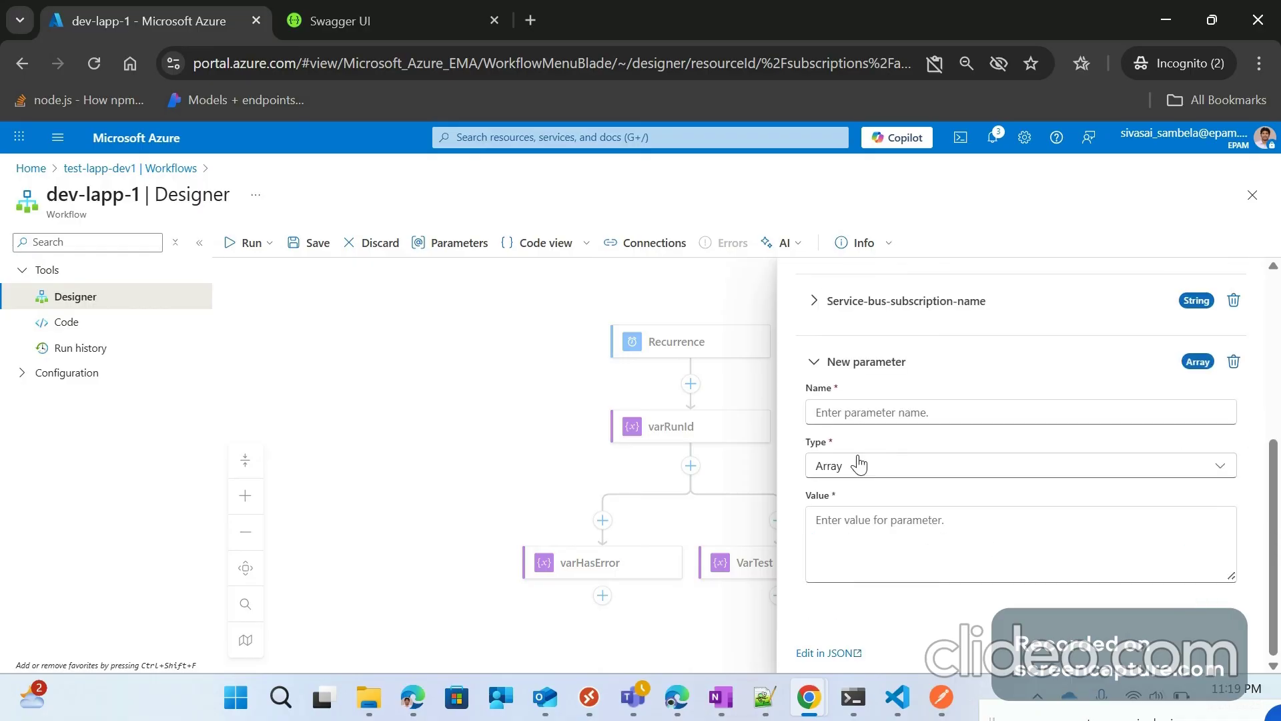
{"action": "left_click", "coordinate": [867, 409]}
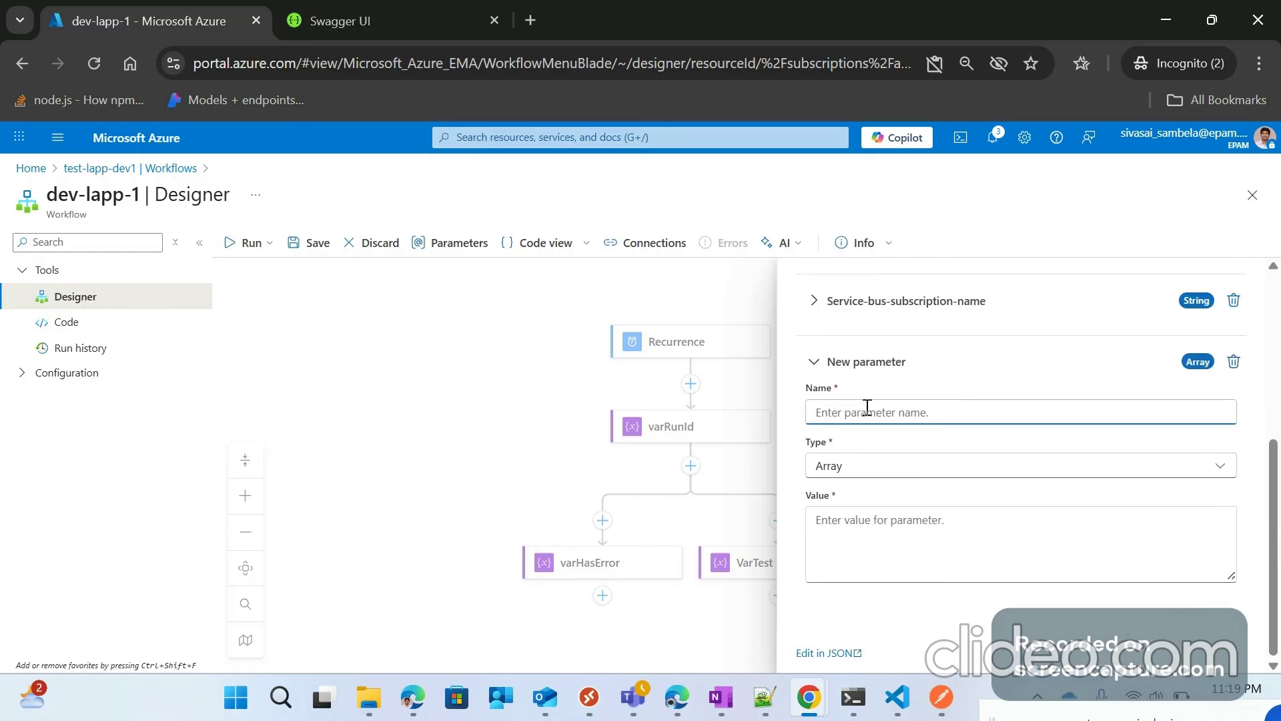
{"action": "type", "text": "T"}
{"action": "key", "text": "BackSpace"}
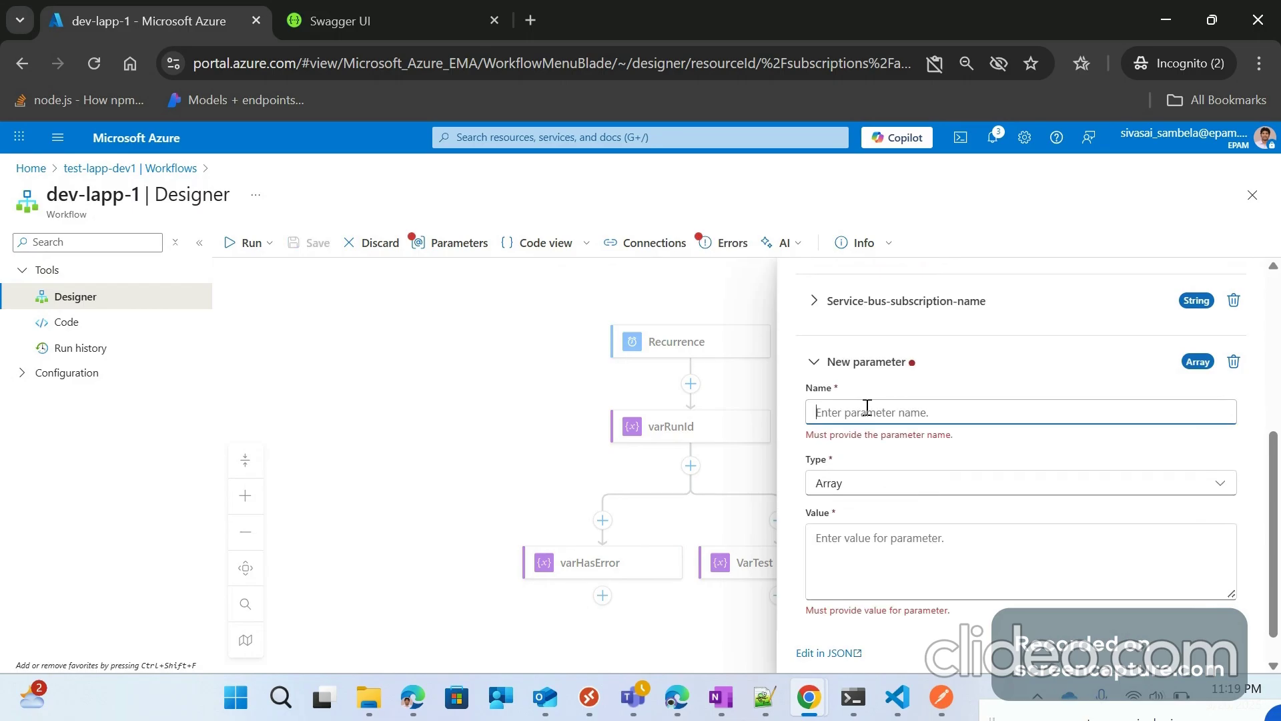
{"action": "type", "text": "Param"}
{"action": "type", "text": "-l"}
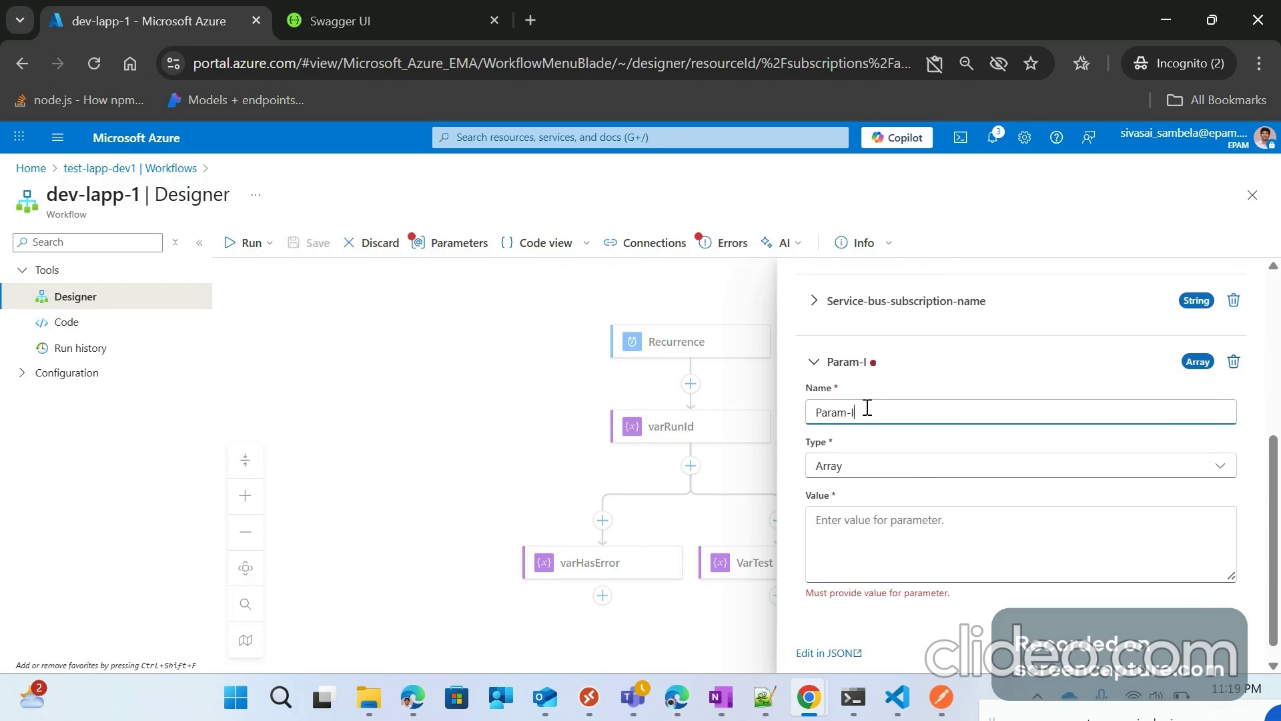
{"action": "type", "text": "nt"}
{"action": "left_click", "coordinate": [882, 471]}
{"action": "left_click", "coordinate": [872, 578]}
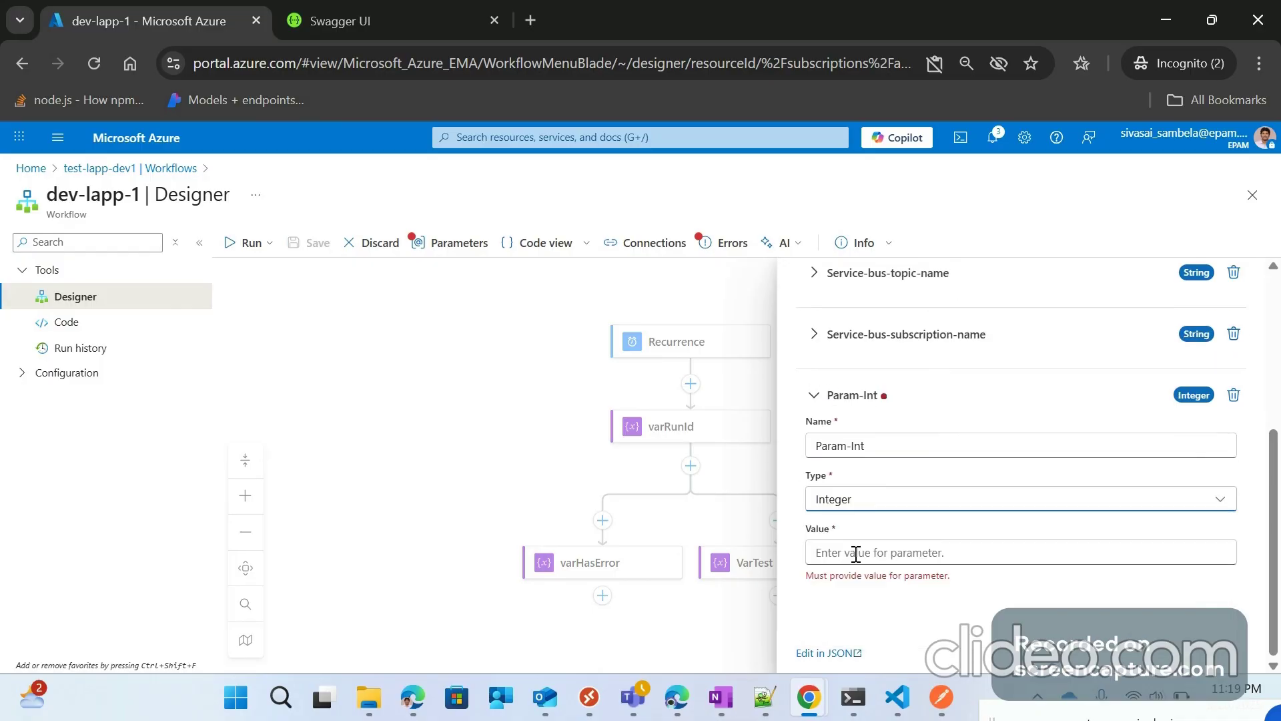
{"action": "left_click", "coordinate": [856, 553]}
{"action": "type", "text": "10000"}
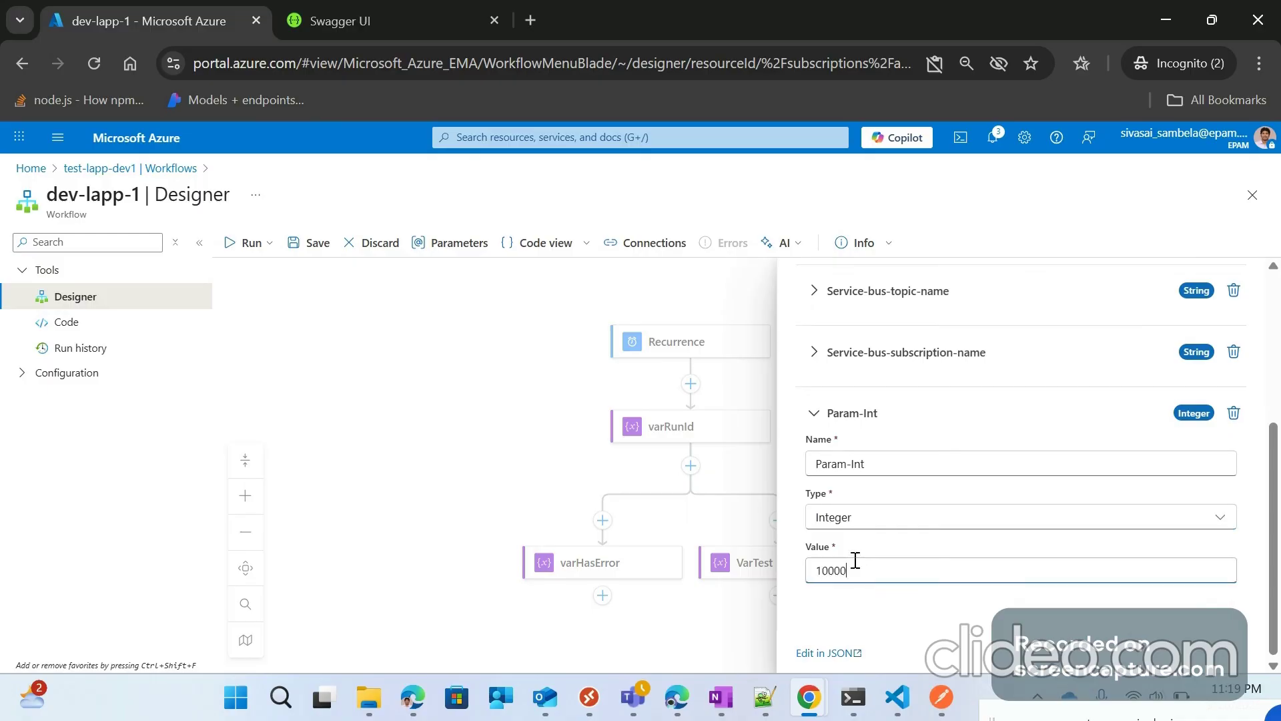
{"action": "left_click", "coordinate": [798, 456]}
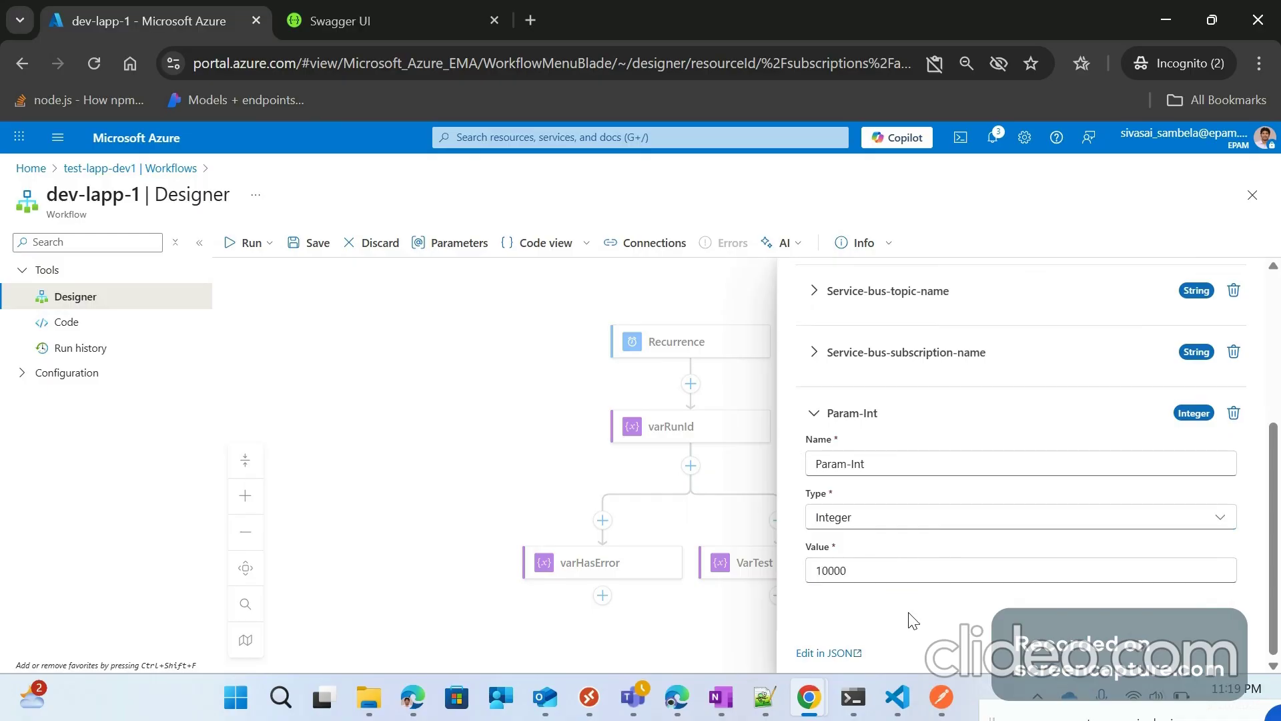
Step: Close the parameters list, save the workflow, and reopen the parameters to check them
{"action": "left_click", "coordinate": [437, 324]}
{"action": "left_click", "coordinate": [314, 243]}
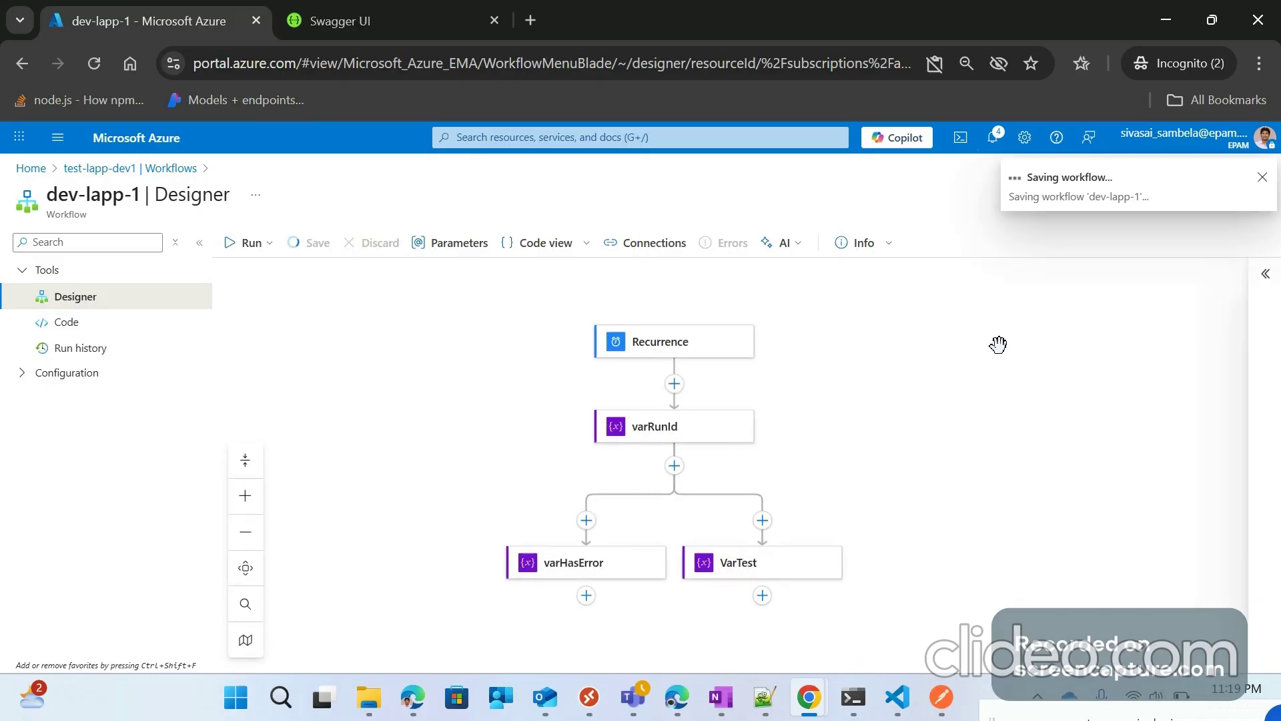
{"action": "left_click", "coordinate": [460, 243]}
{"action": "scroll", "coordinate": [988, 406], "scroll_direction": "down", "scroll_amount": 4}
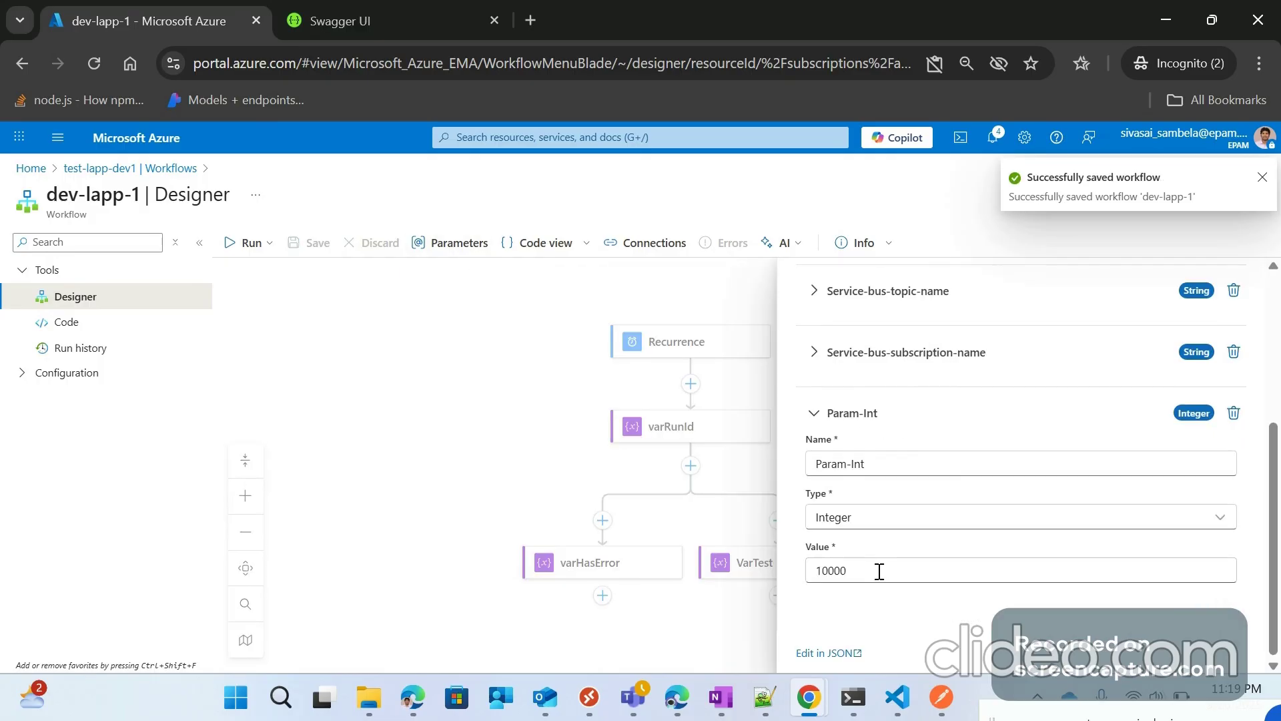
{"action": "scroll", "coordinate": [814, 534], "scroll_direction": "up", "scroll_amount": 2}
{"action": "scroll", "coordinate": [814, 533], "scroll_direction": "up", "scroll_amount": 3}
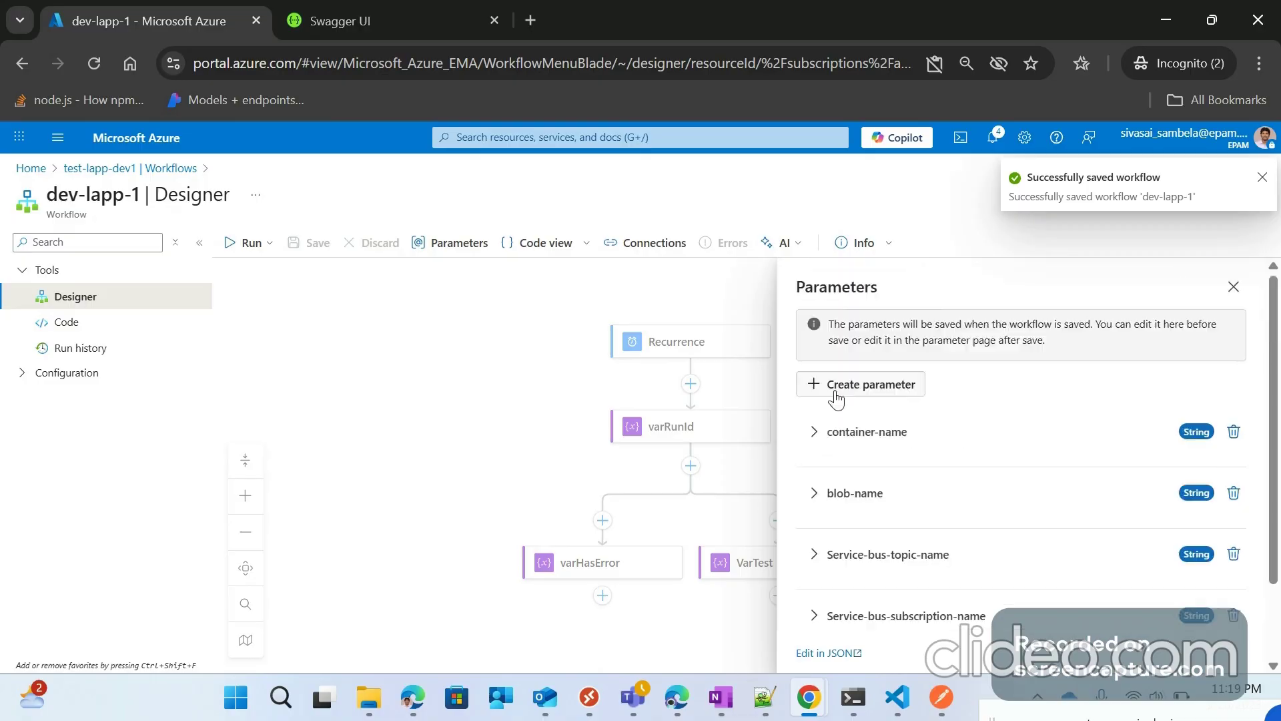
Step: Create a String workflow parameter named Param-String with value TestValue
{"action": "left_click", "coordinate": [860, 383]}
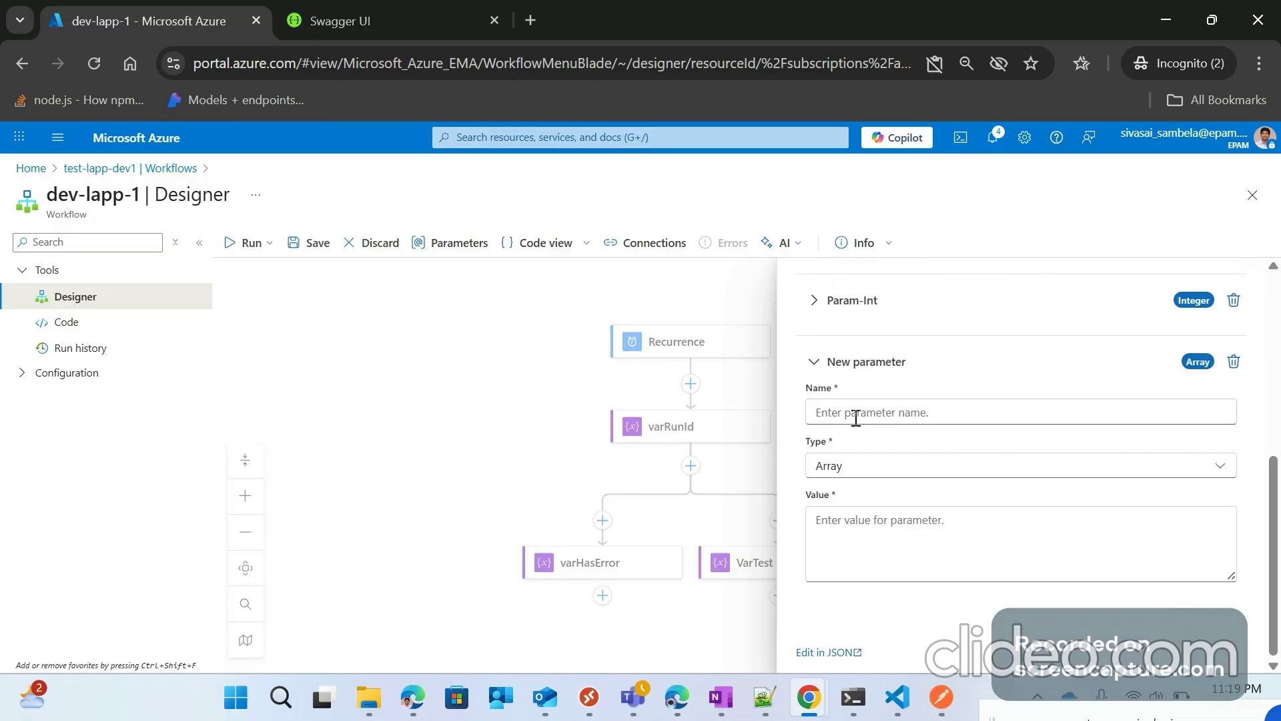
{"action": "left_click", "coordinate": [853, 411]}
{"action": "type", "text": "P"}
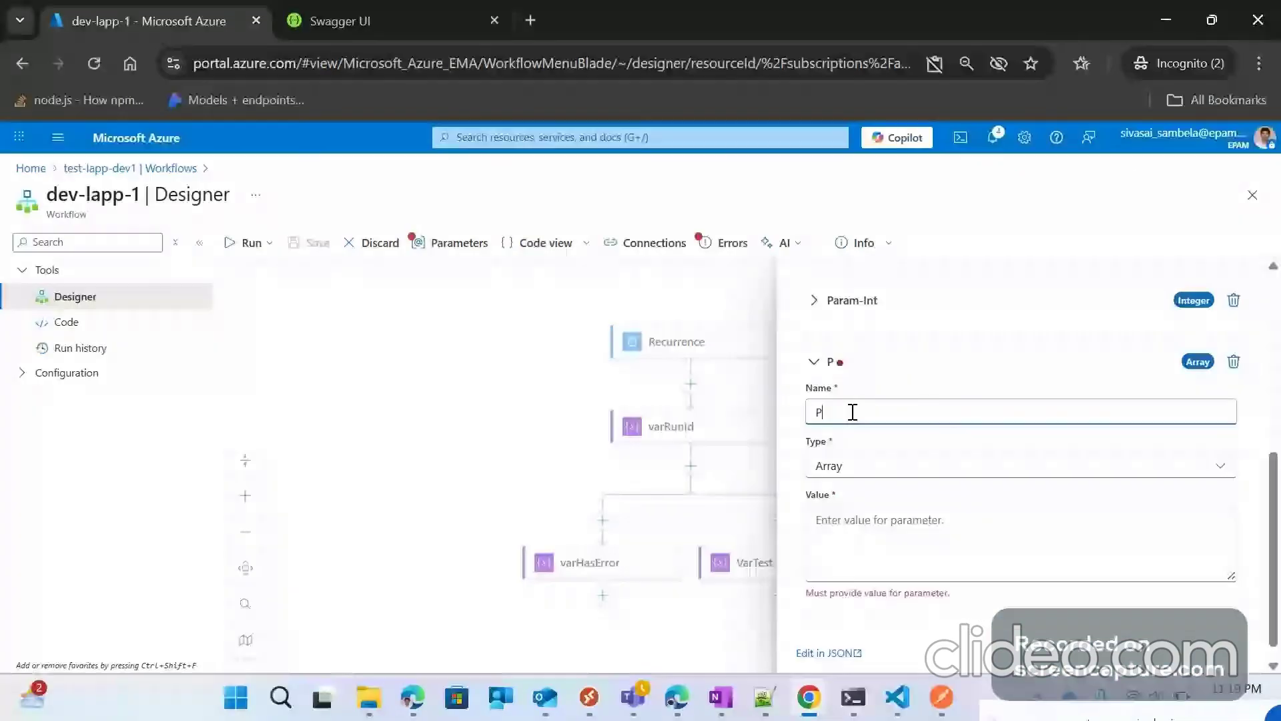
{"action": "type", "text": "aram-String"}
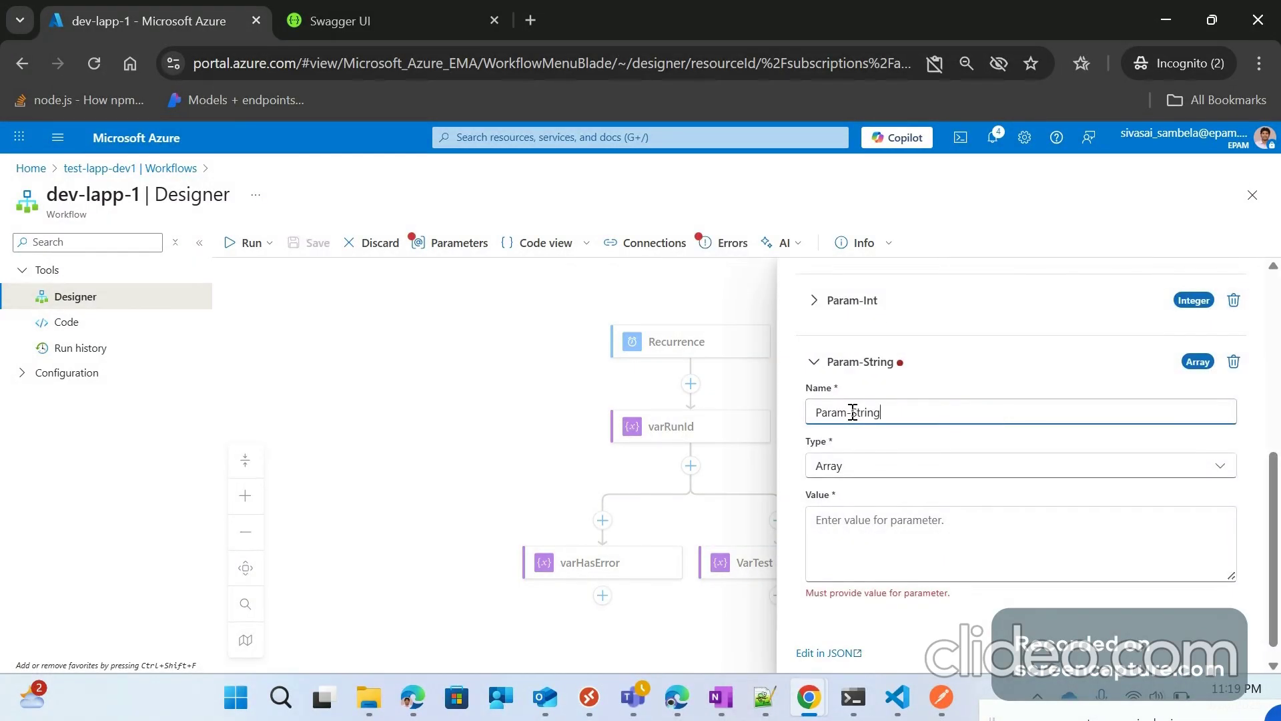
{"action": "left_click", "coordinate": [878, 466]}
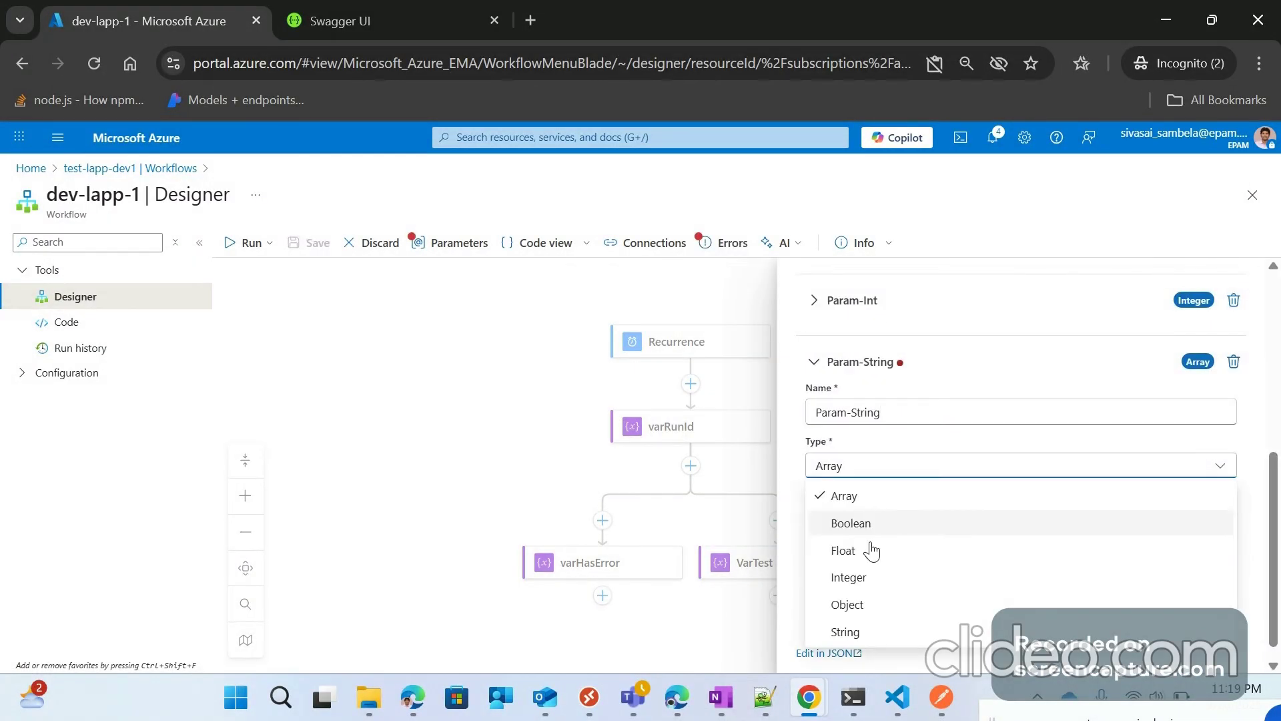
{"action": "left_click", "coordinate": [844, 631]}
{"action": "left_click", "coordinate": [867, 524]}
{"action": "type", "text": "Te"}
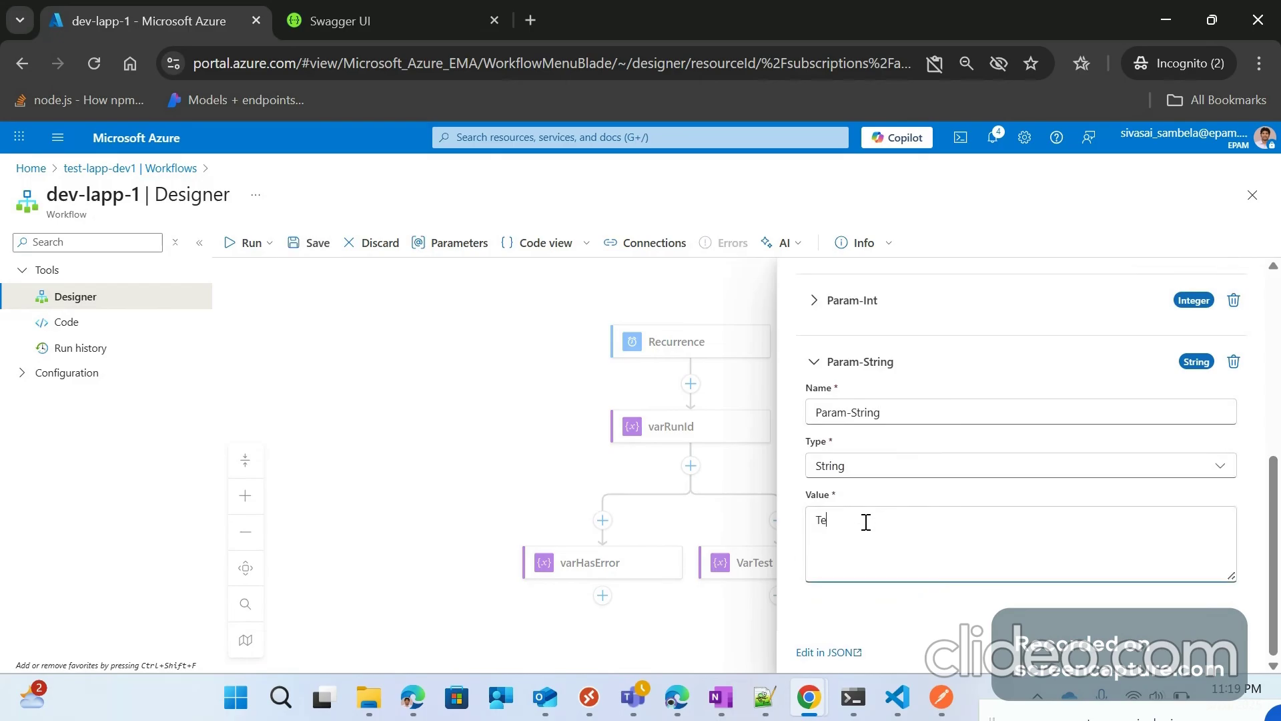
{"action": "type", "text": "stValue"}
{"action": "left_click", "coordinate": [794, 383]}
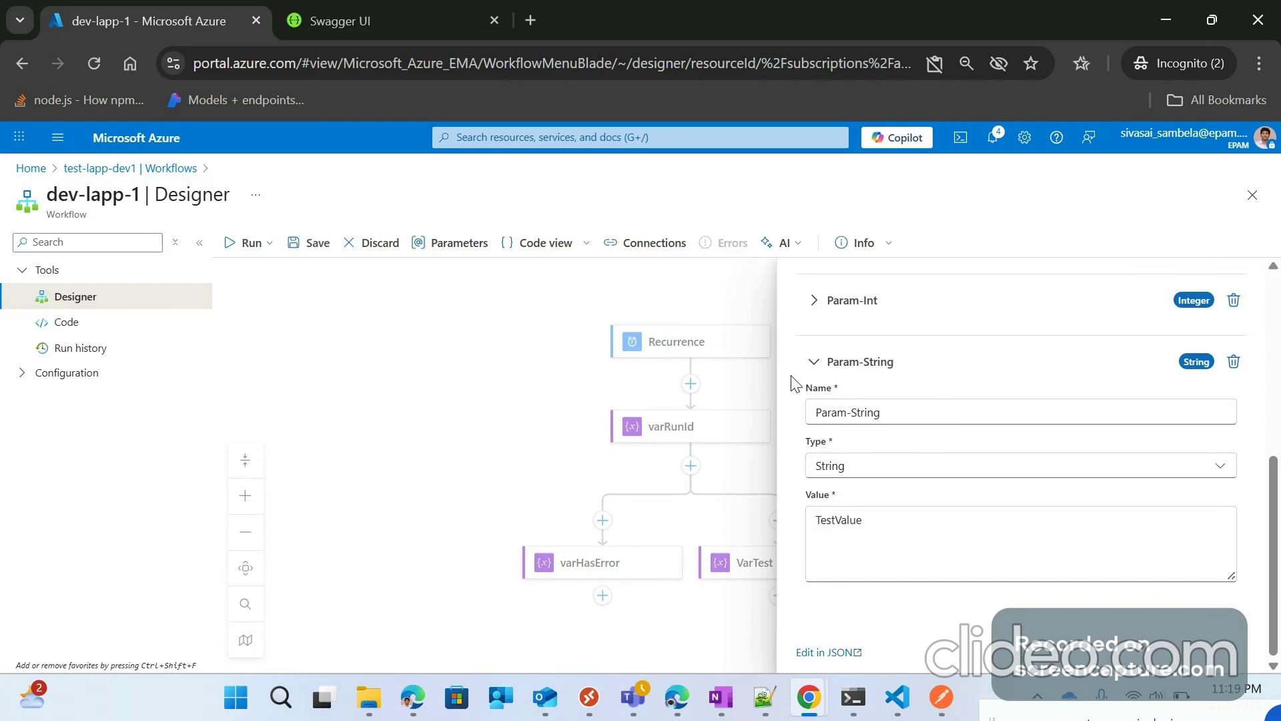
Step: Collapse Param-String, review the container-name and blob-name parameters, and close the list
{"action": "left_click", "coordinate": [816, 361]}
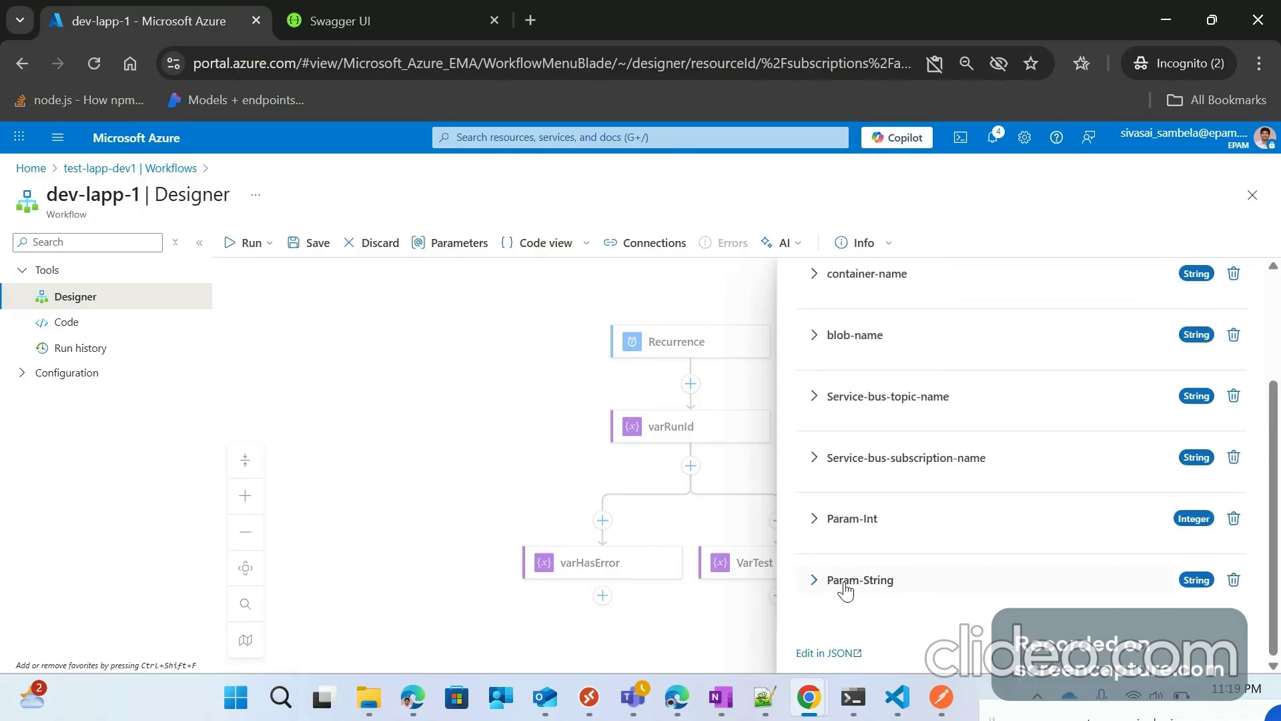
{"action": "scroll", "coordinate": [862, 459], "scroll_direction": "up", "scroll_amount": 2}
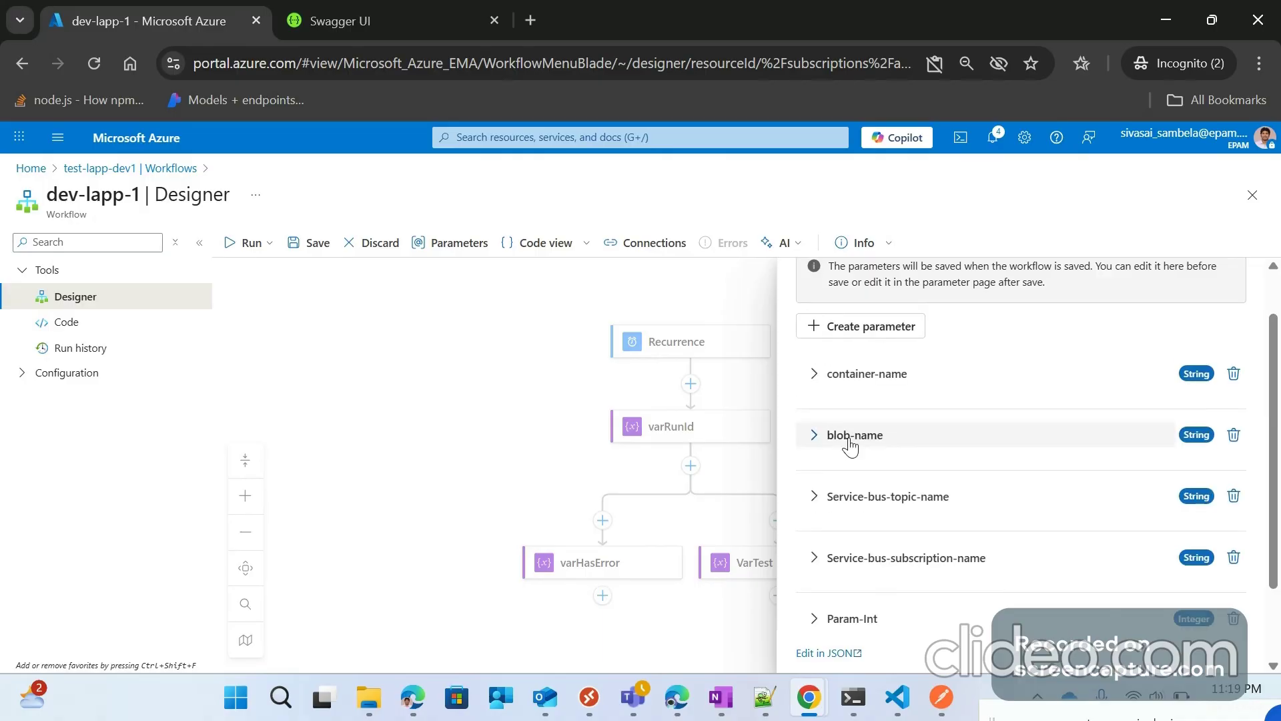
{"action": "left_click", "coordinate": [819, 387]}
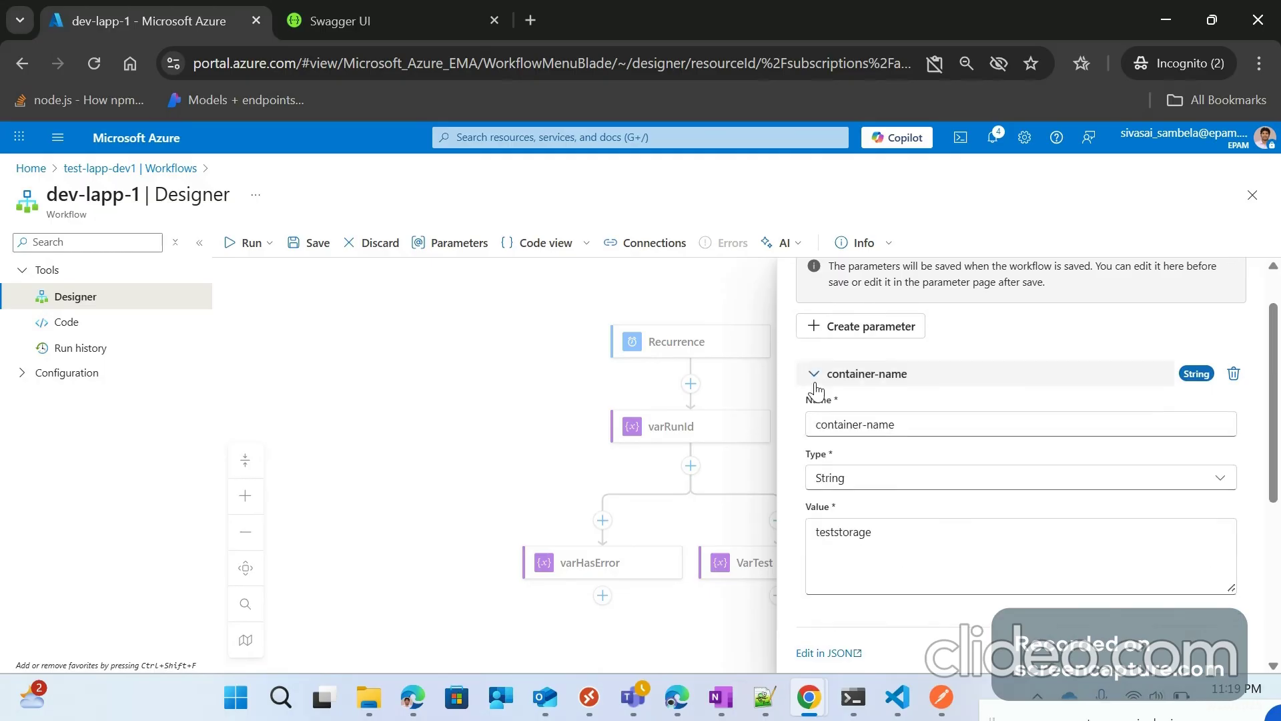
{"action": "left_click", "coordinate": [813, 383]}
{"action": "left_click", "coordinate": [811, 439]}
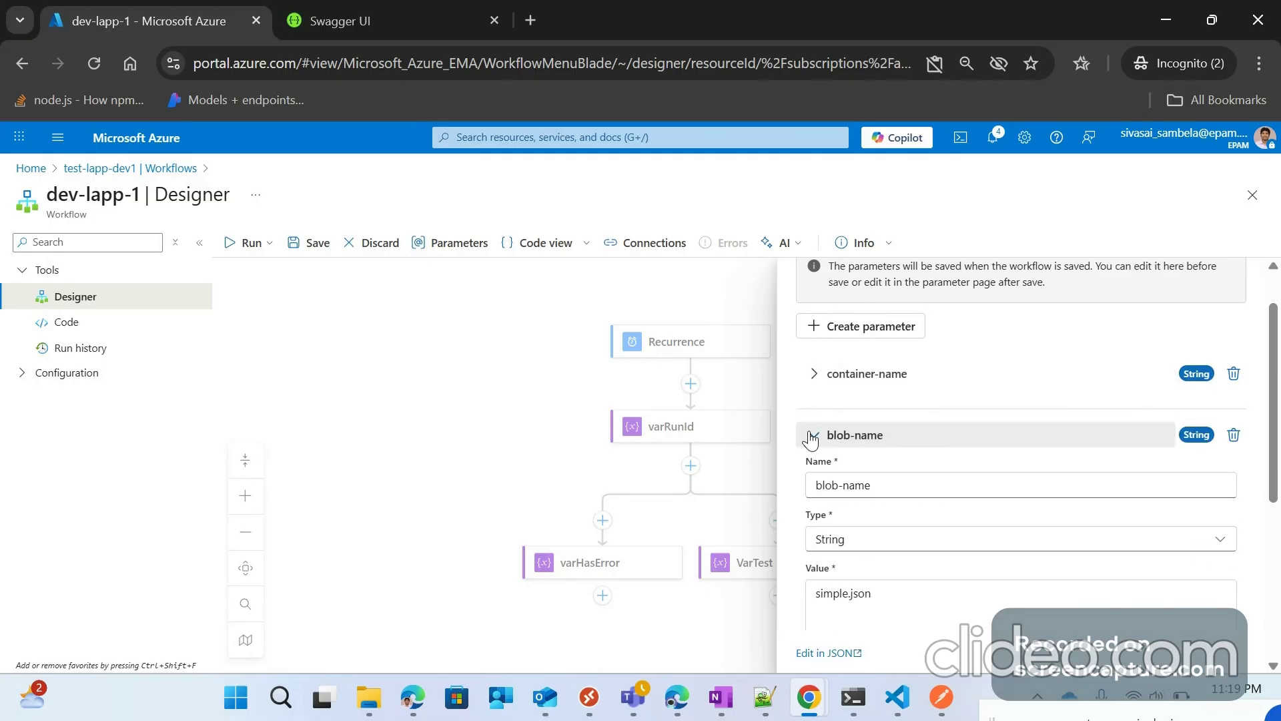
{"action": "left_click", "coordinate": [811, 439]}
{"action": "scroll", "coordinate": [815, 410], "scroll_direction": "down", "scroll_amount": 2}
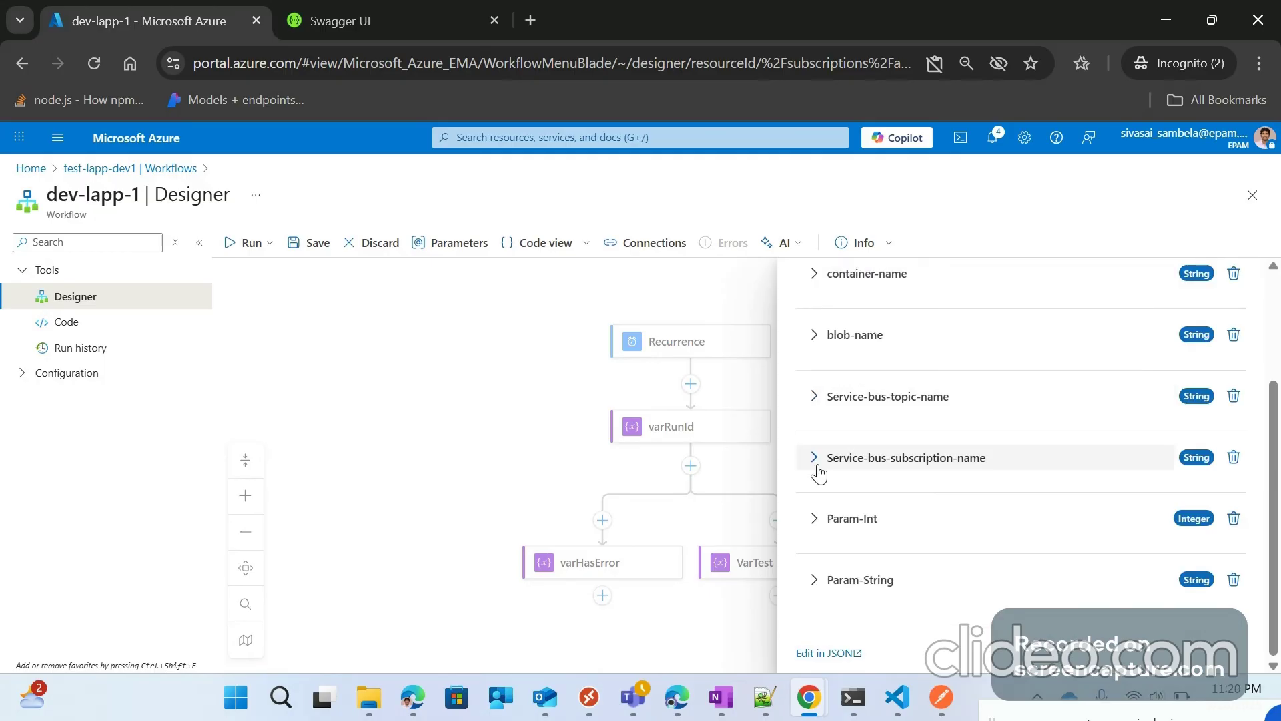
{"action": "left_click", "coordinate": [767, 427]}
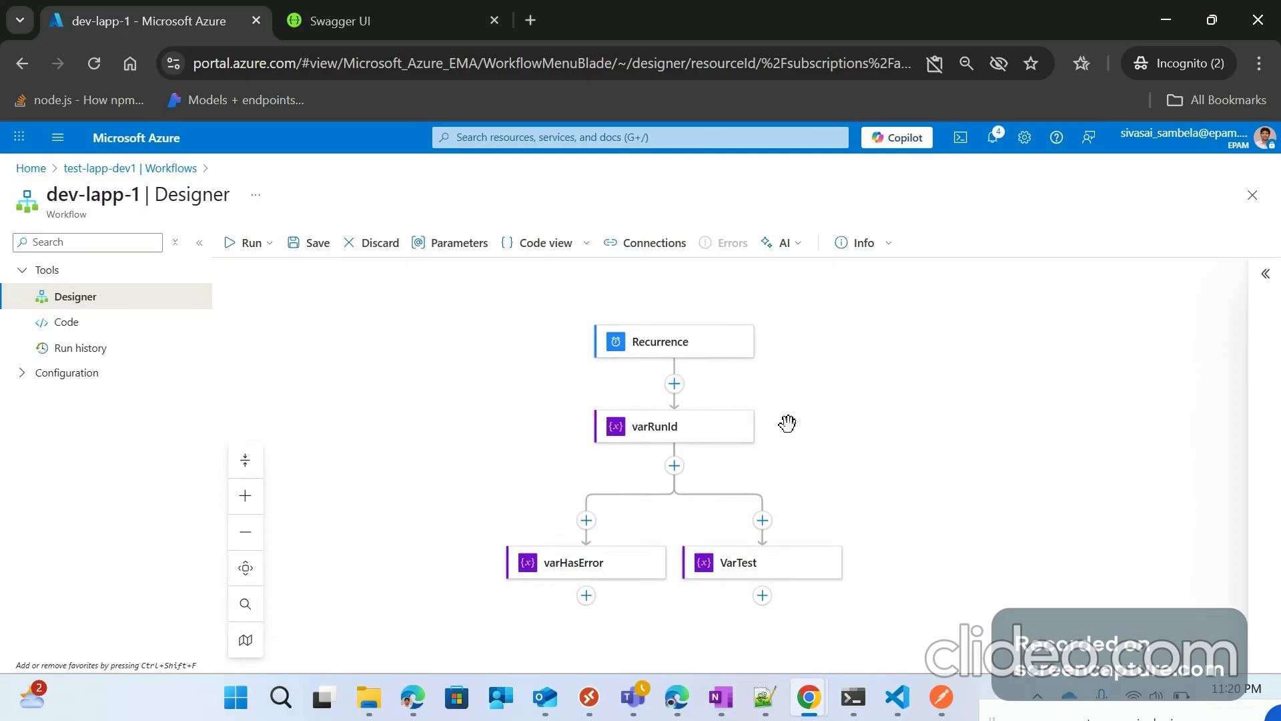
Step: Set the varRunId variable's initial value to the Param-String parameter
{"action": "left_click", "coordinate": [689, 440]}
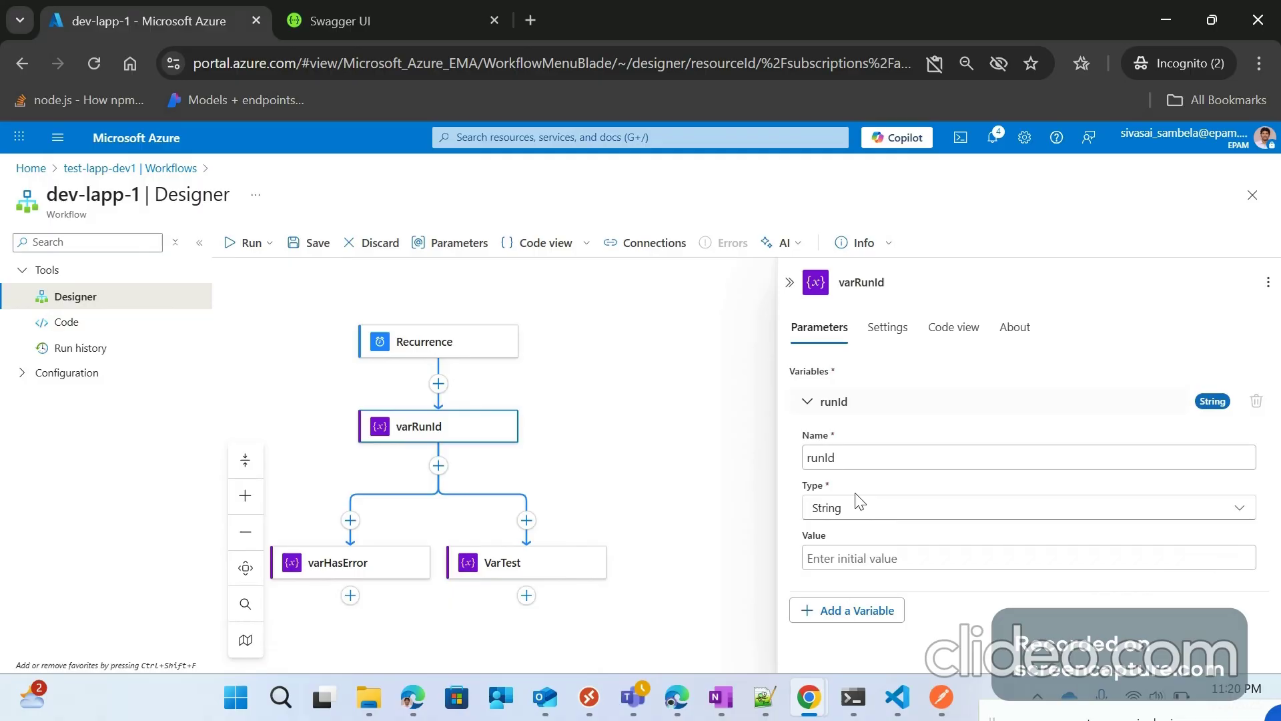
{"action": "left_click", "coordinate": [838, 558]}
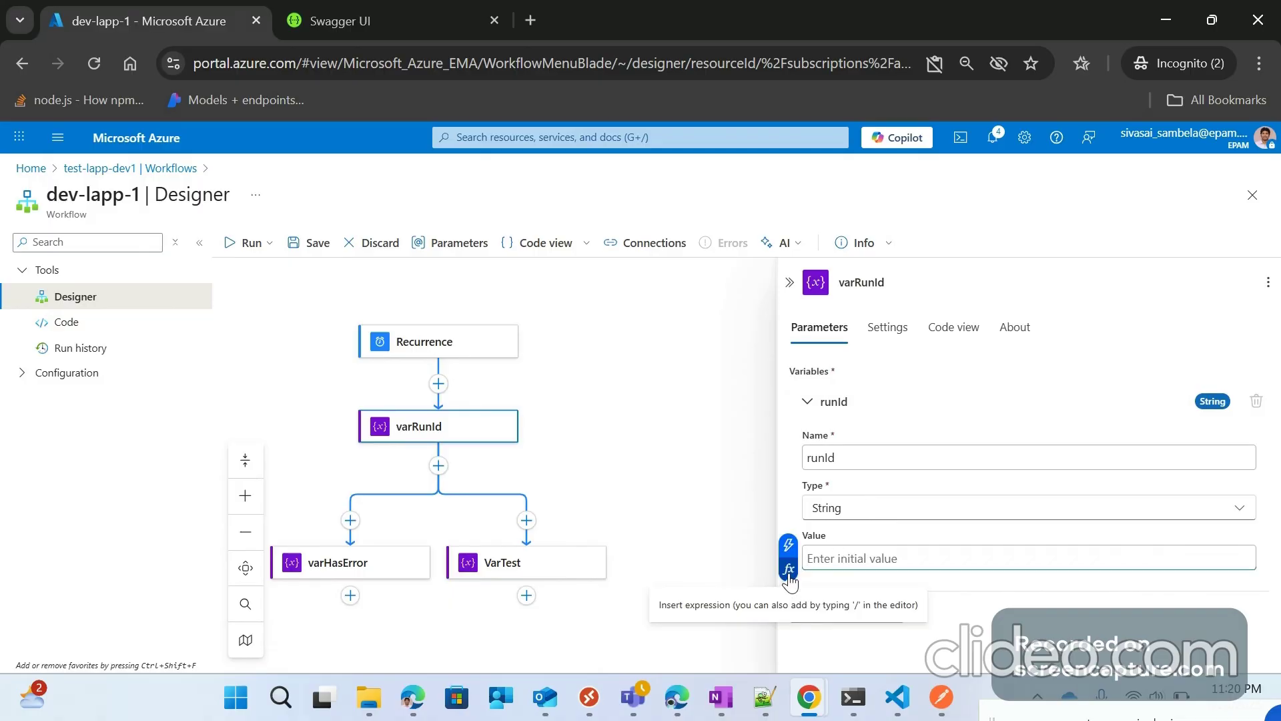
{"action": "left_click", "coordinate": [788, 569]}
{"action": "left_click", "coordinate": [600, 373]}
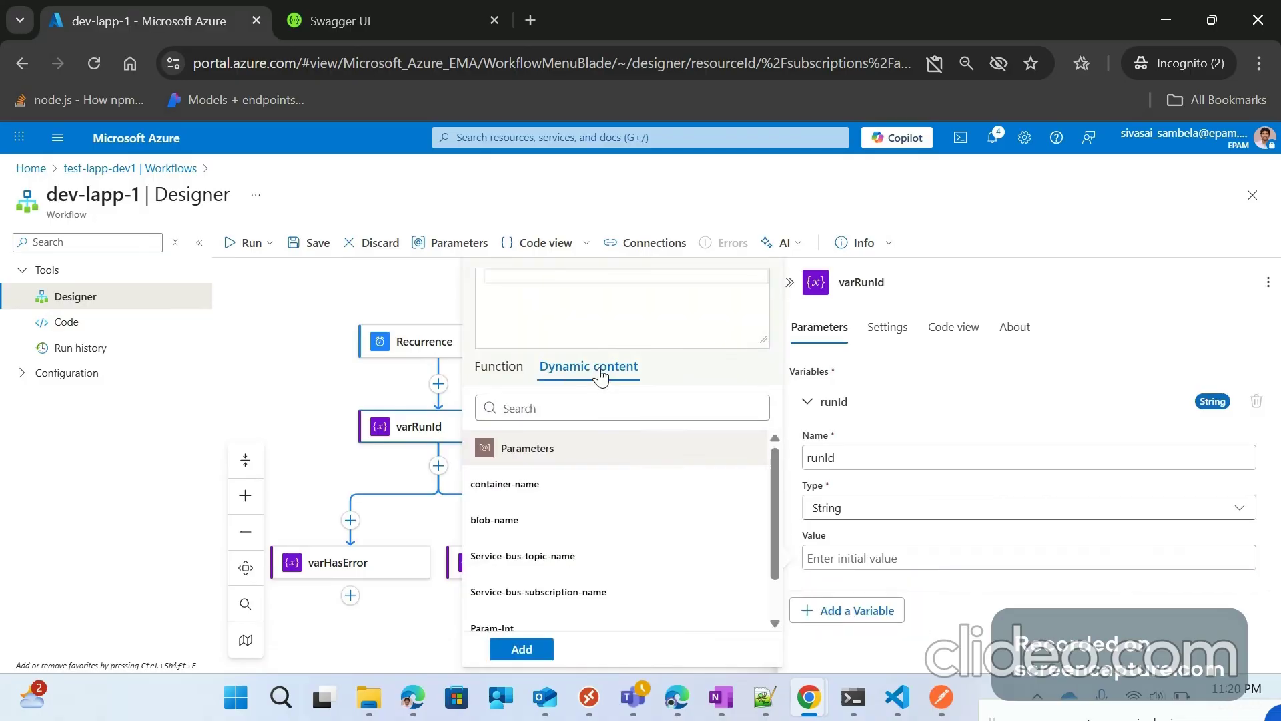
{"action": "scroll", "coordinate": [558, 502], "scroll_direction": "down", "scroll_amount": 1}
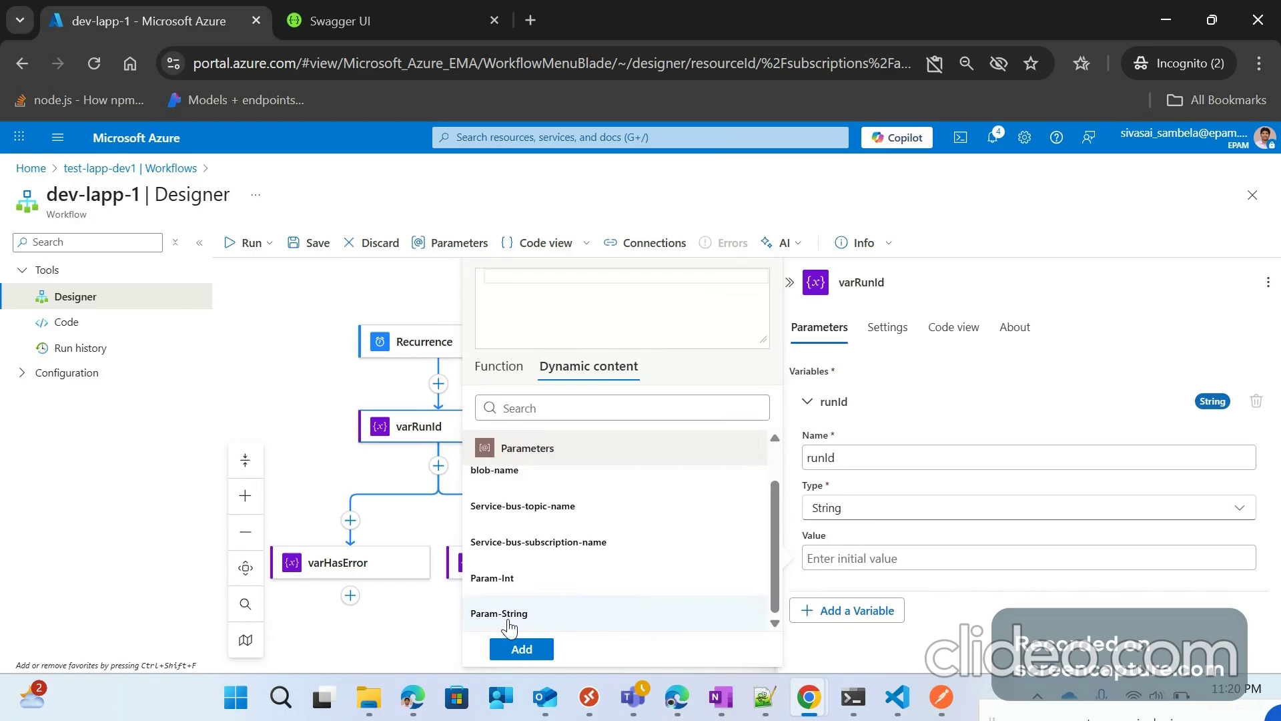
{"action": "left_click", "coordinate": [509, 622]}
{"action": "left_click", "coordinate": [522, 650]}
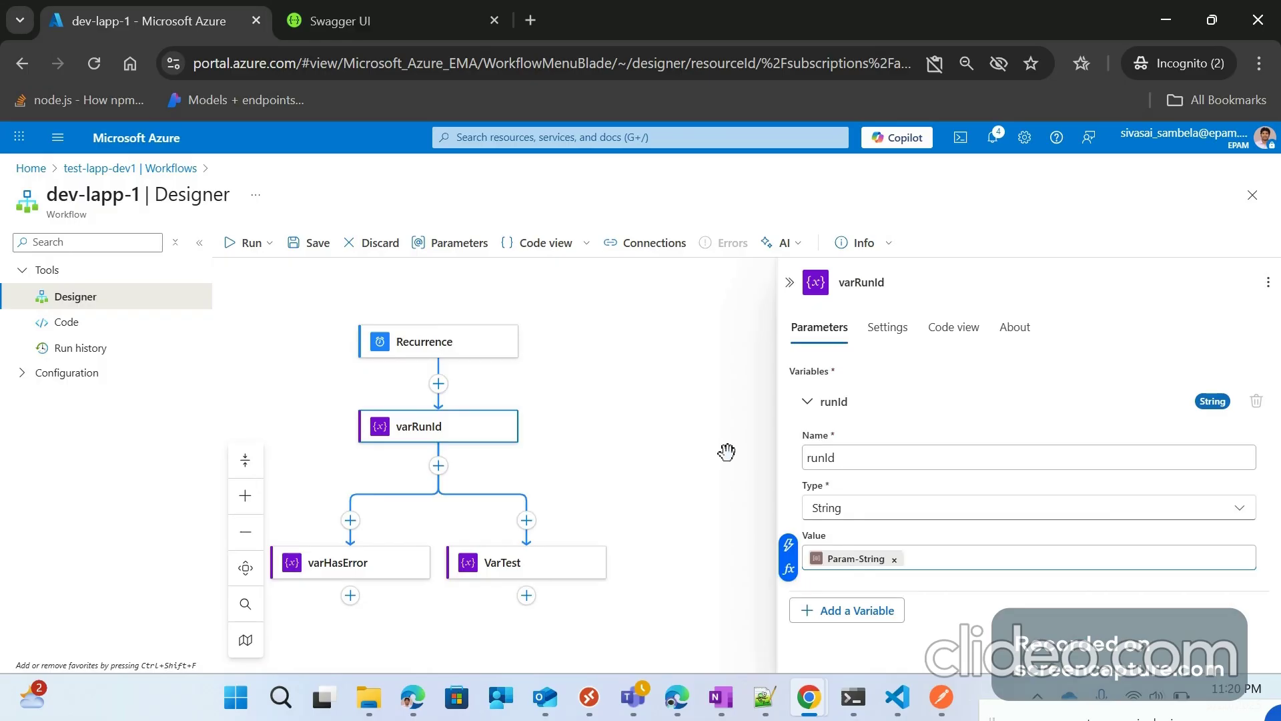
Step: Save the workflow and bring up the varHasError variable's settings
{"action": "left_click", "coordinate": [310, 242]}
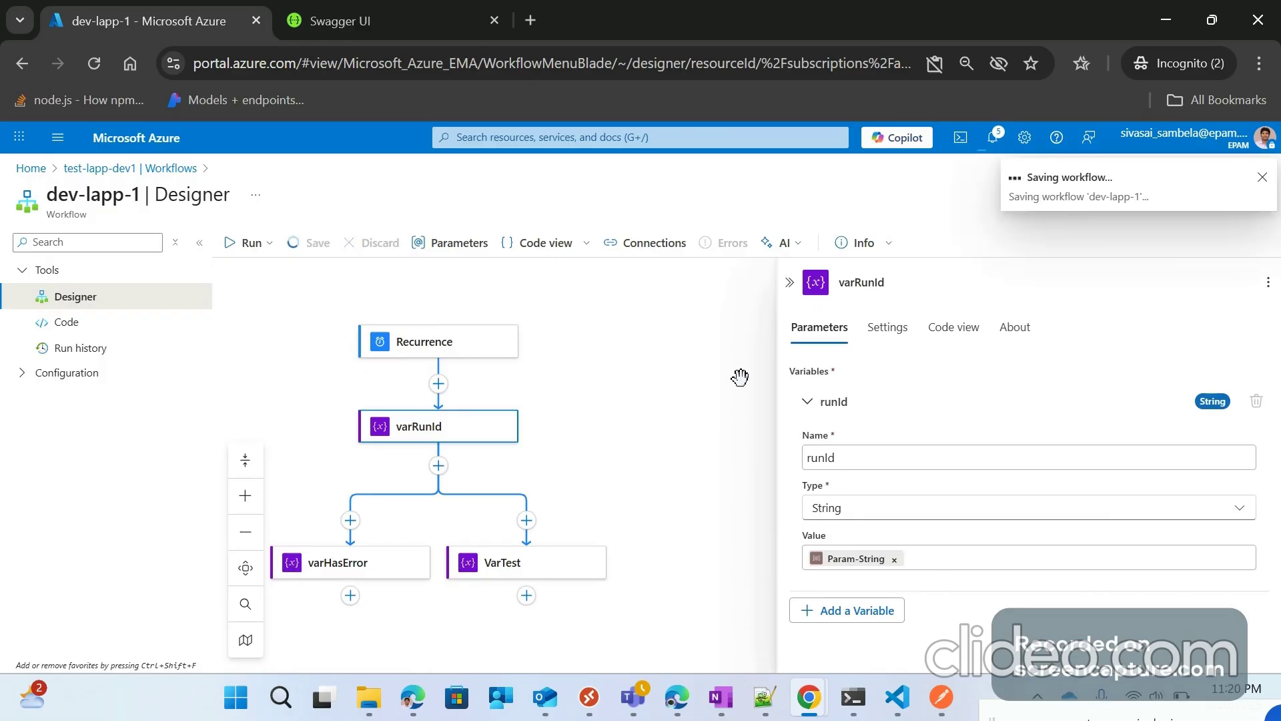
{"action": "left_click_drag", "start_coordinate": [604, 511], "coordinate": [701, 455]}
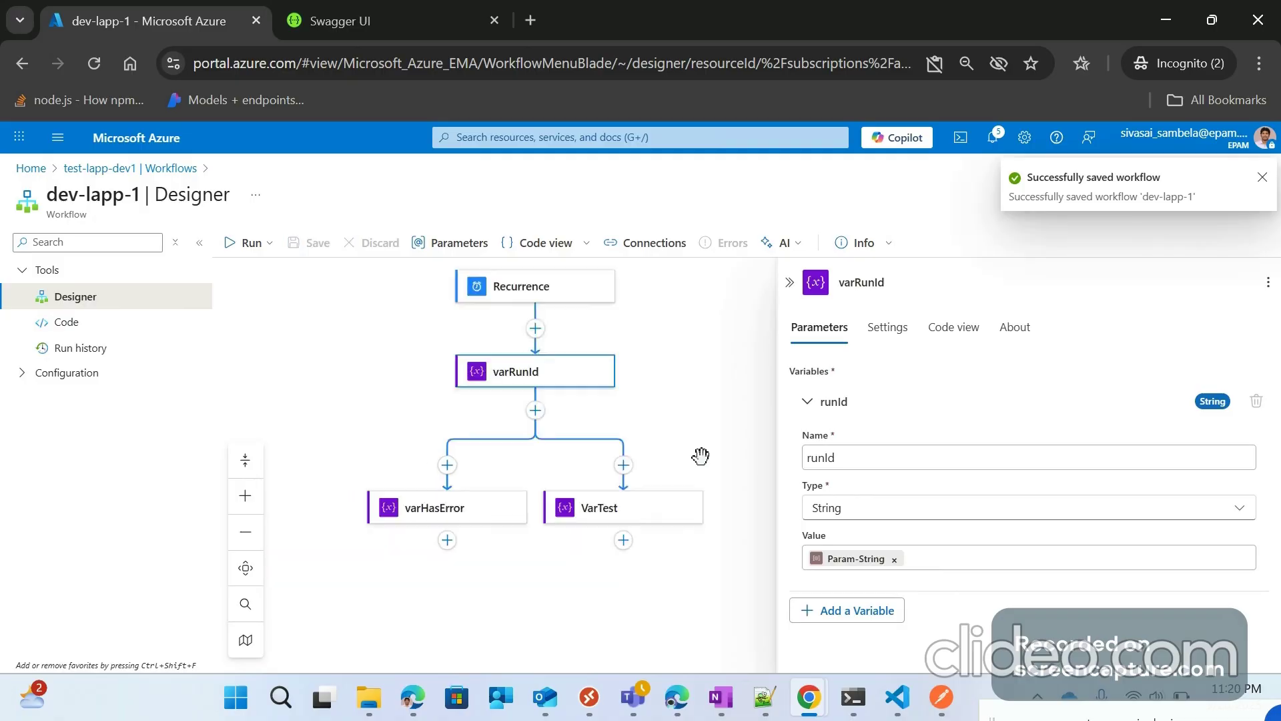
{"action": "left_click", "coordinate": [491, 515]}
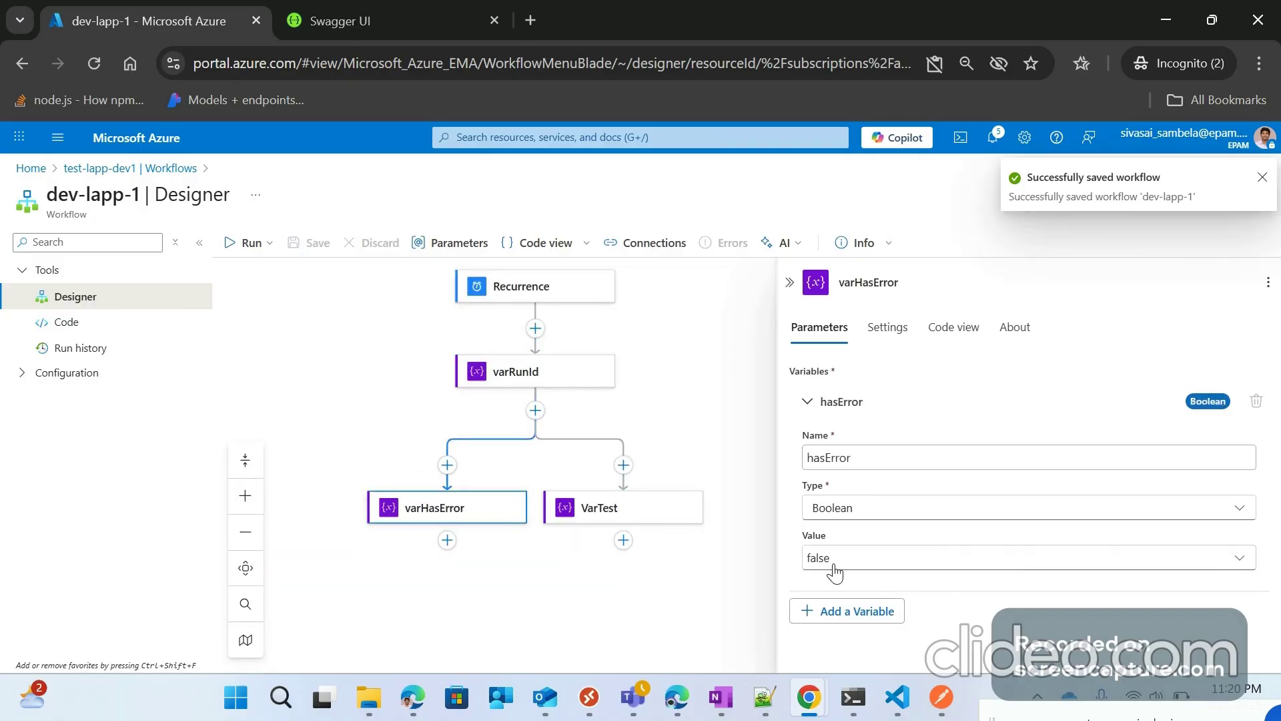
Step: Set VarTest's initial value to the Param-Int parameter via dynamic content
{"action": "left_click", "coordinate": [637, 512]}
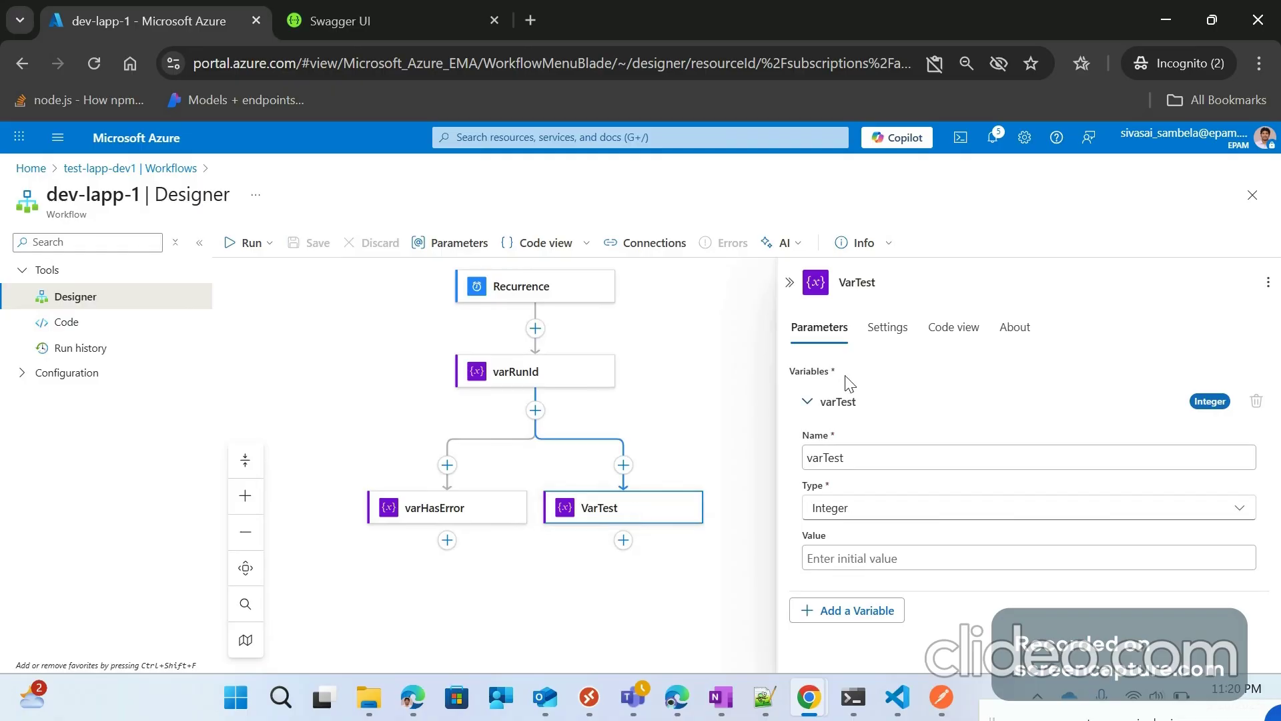
{"action": "left_click", "coordinate": [822, 565]}
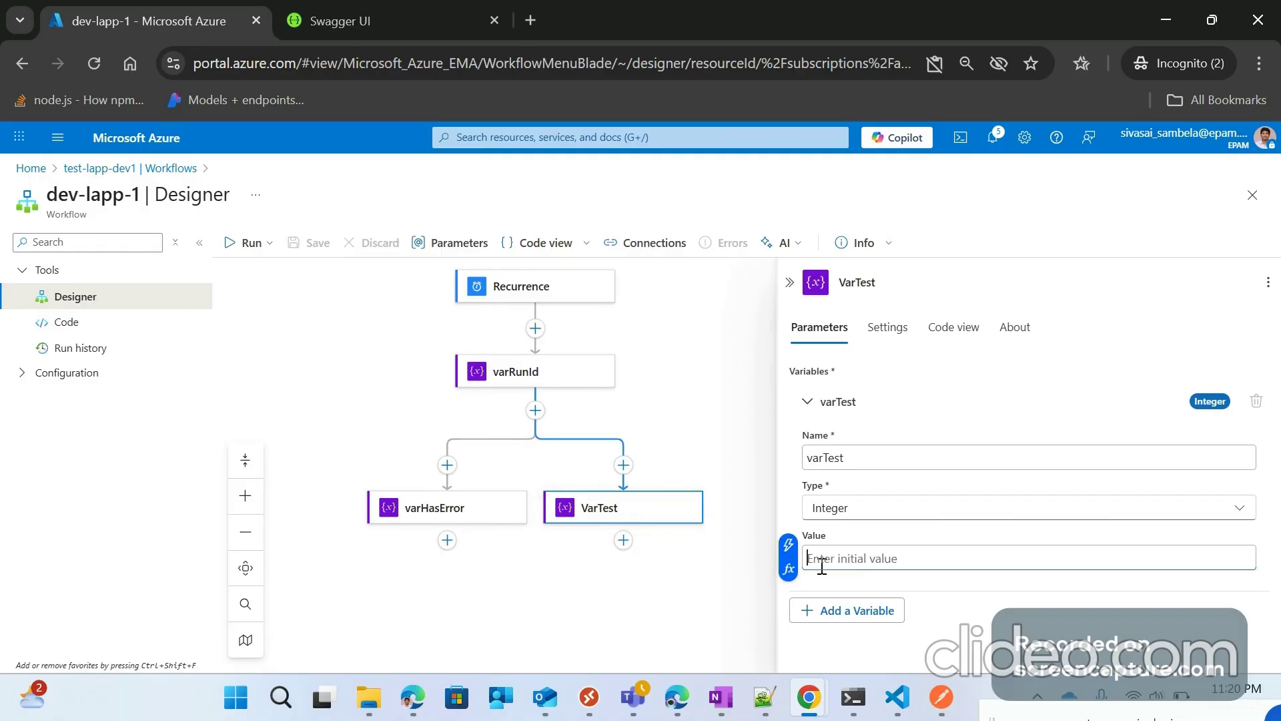
{"action": "left_click", "coordinate": [789, 570]}
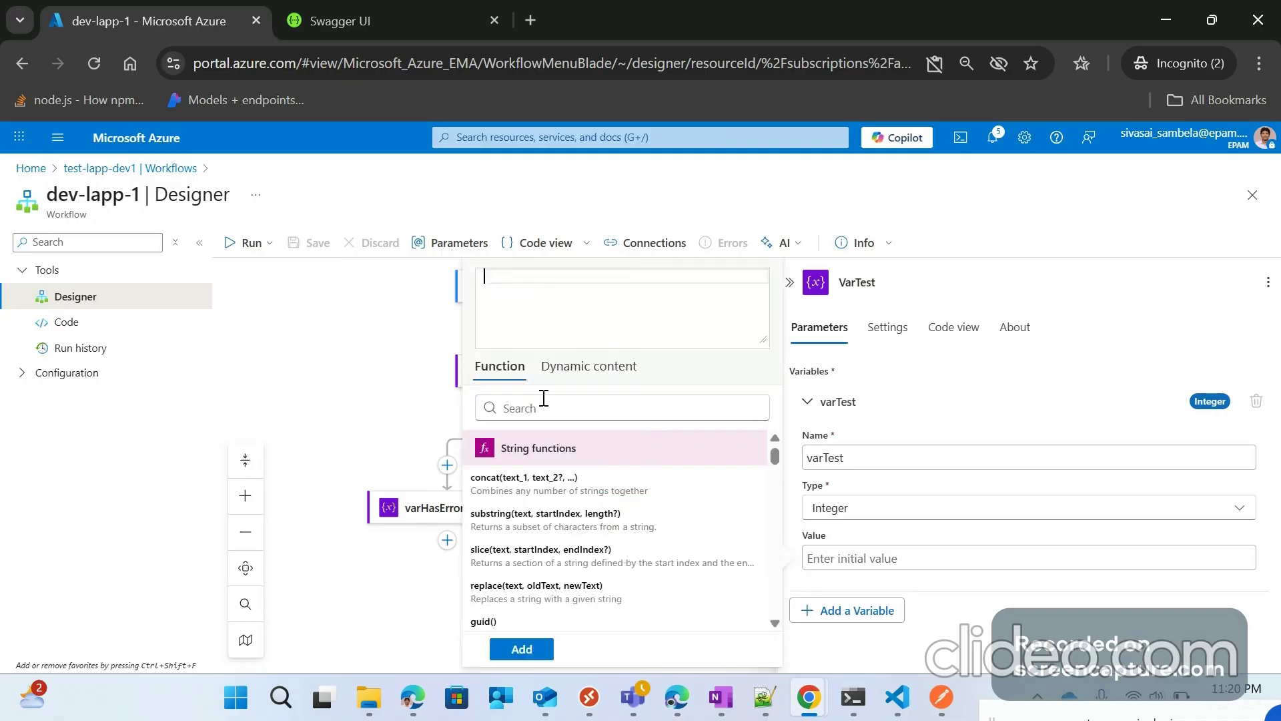
{"action": "left_click", "coordinate": [589, 366]}
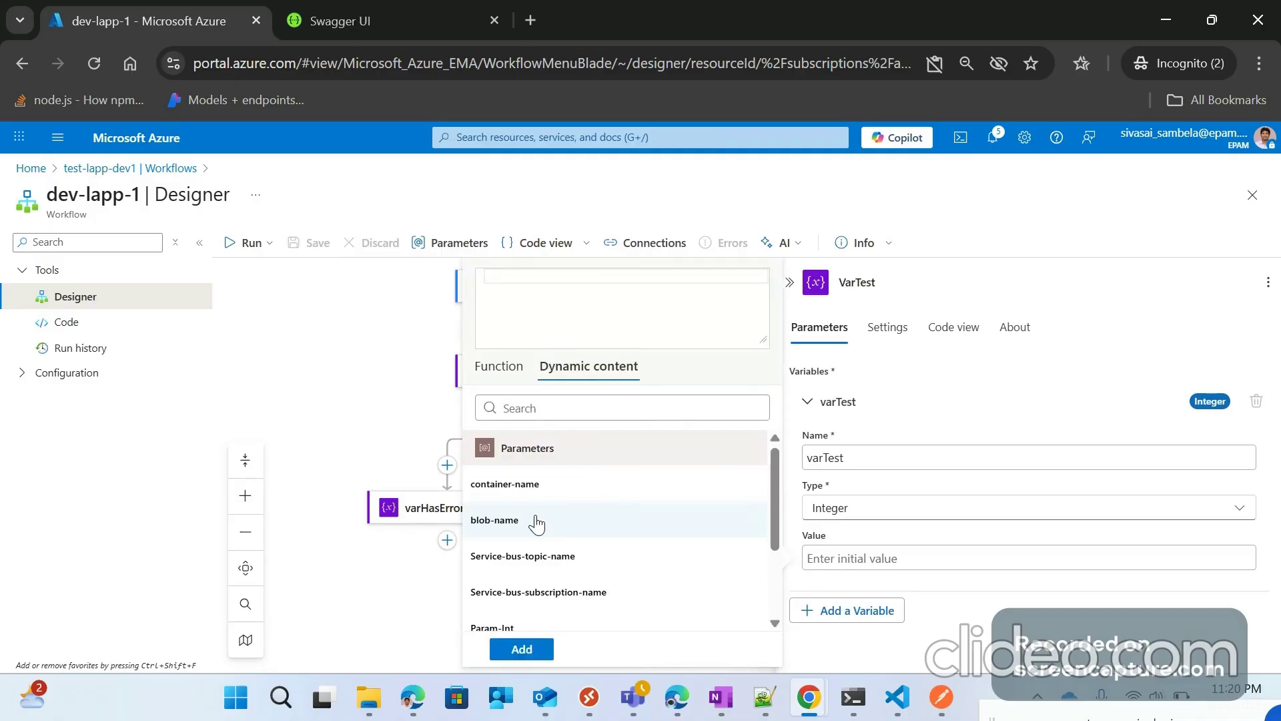
{"action": "scroll", "coordinate": [579, 558], "scroll_direction": "down", "scroll_amount": 2}
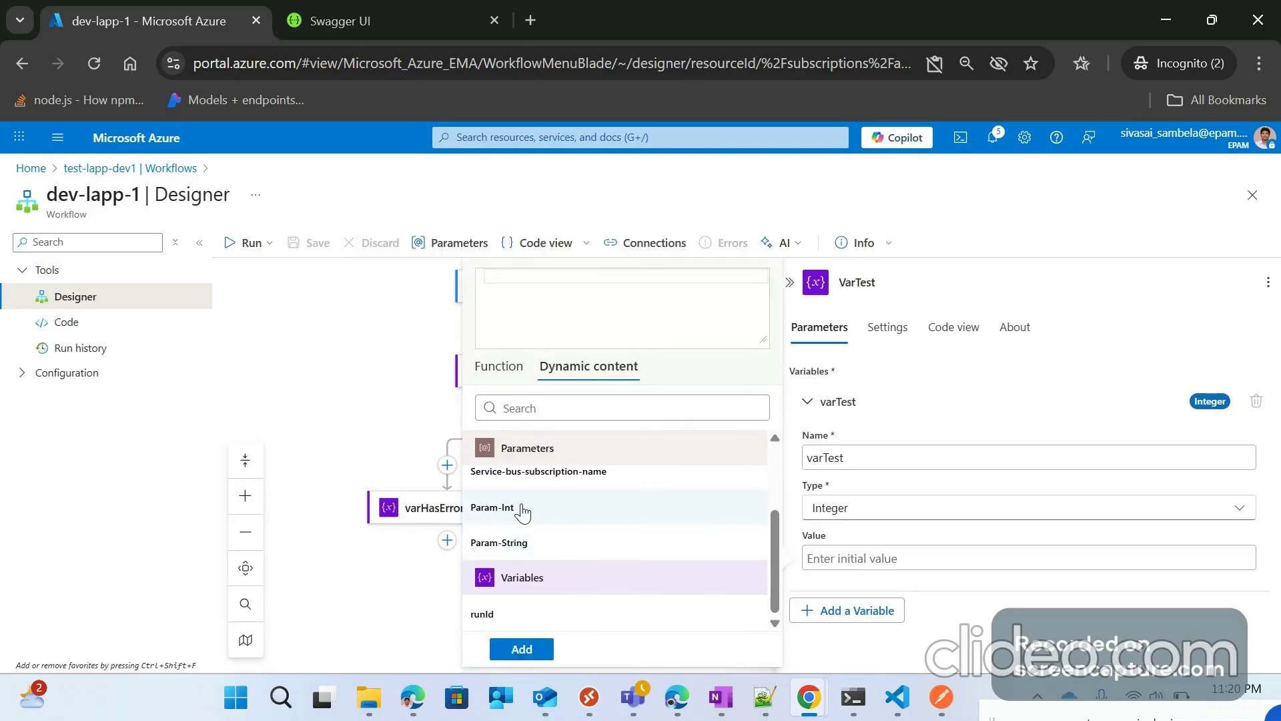
{"action": "left_click", "coordinate": [493, 508]}
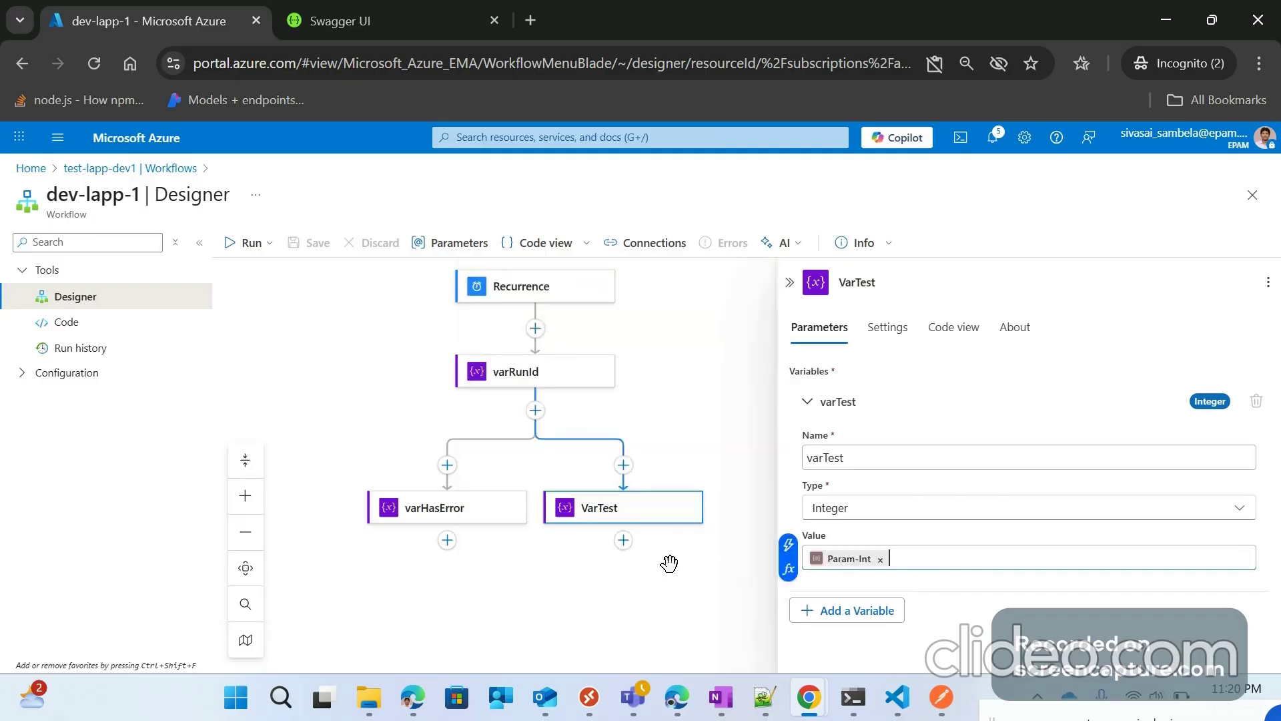
Step: Collapse the details pane, save the workflow with Ctrl+S, and select the Recurrence trigger
{"action": "left_click", "coordinate": [790, 283]}
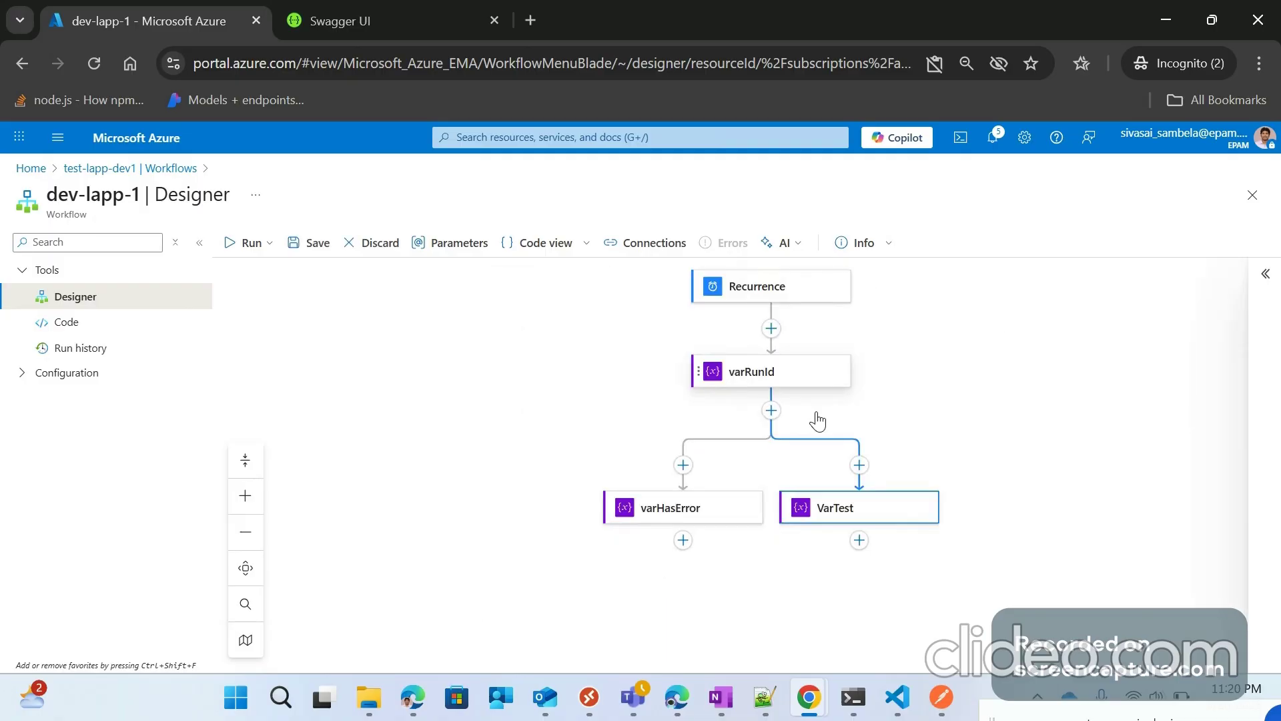
{"action": "key", "text": "ctrl+s"}
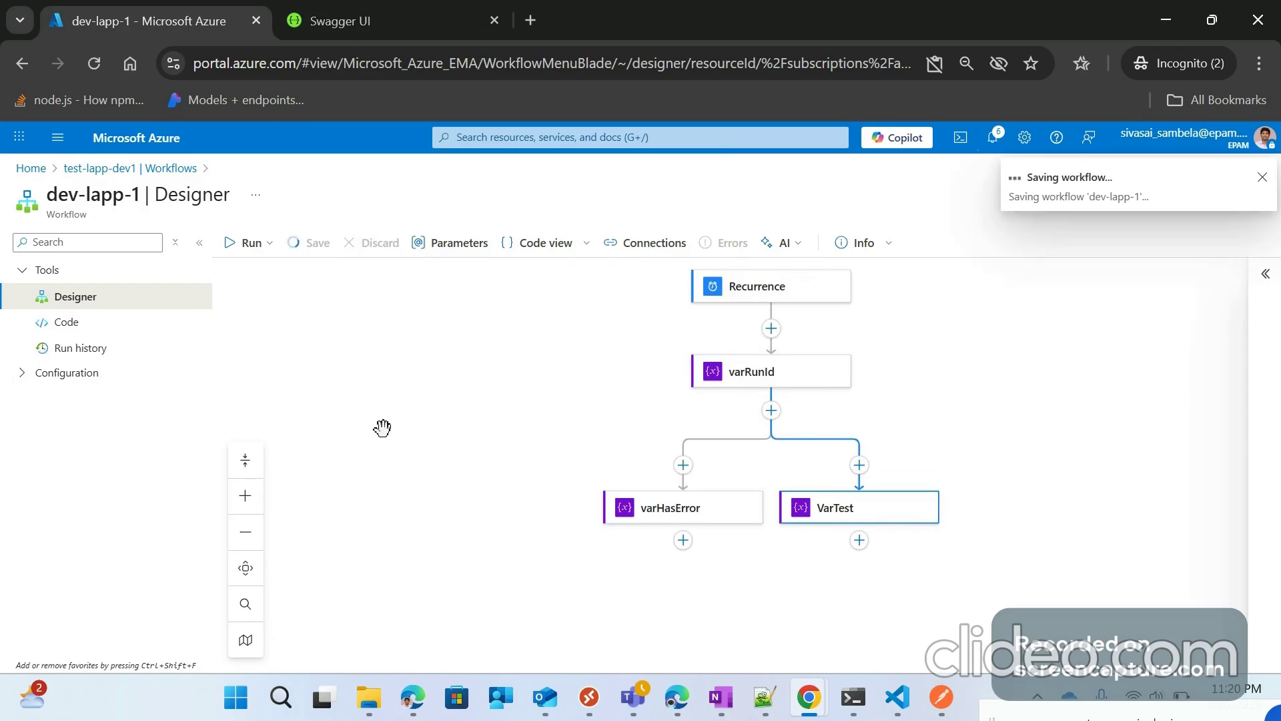
{"action": "left_click", "coordinate": [765, 297]}
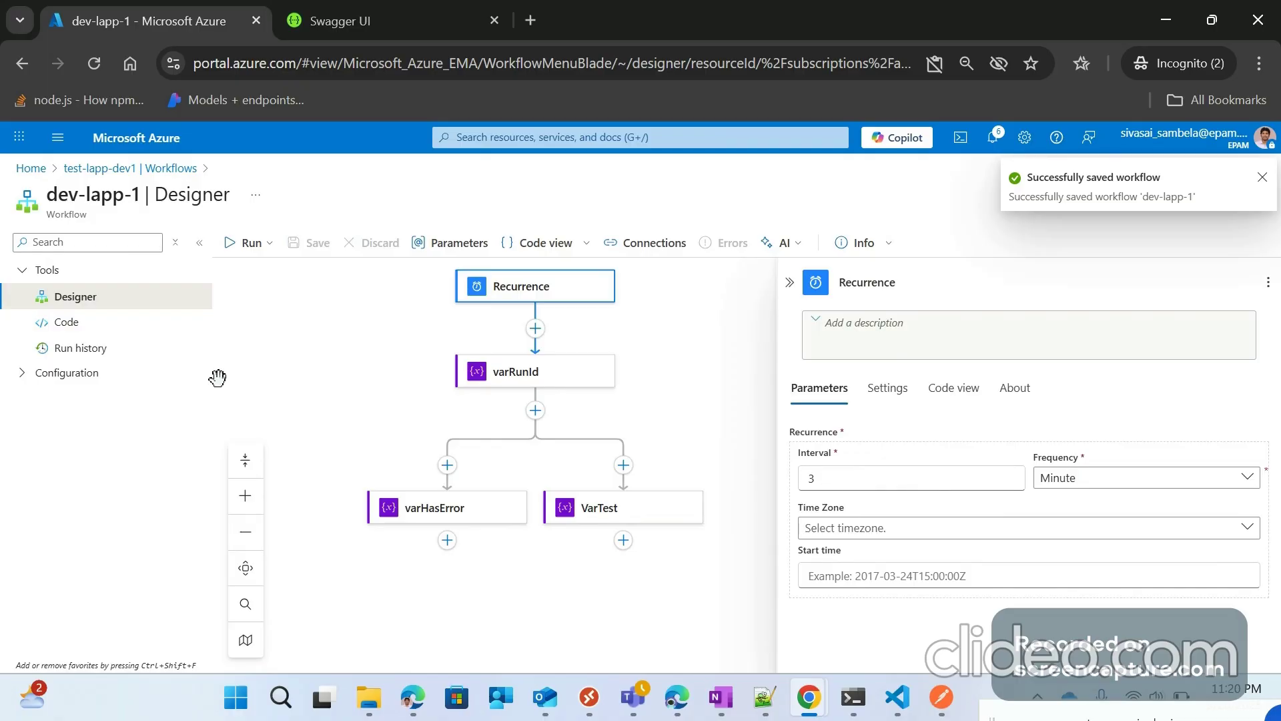
Step: Open the top run listed in dev-lapp-1's run history
{"action": "left_click", "coordinate": [82, 348]}
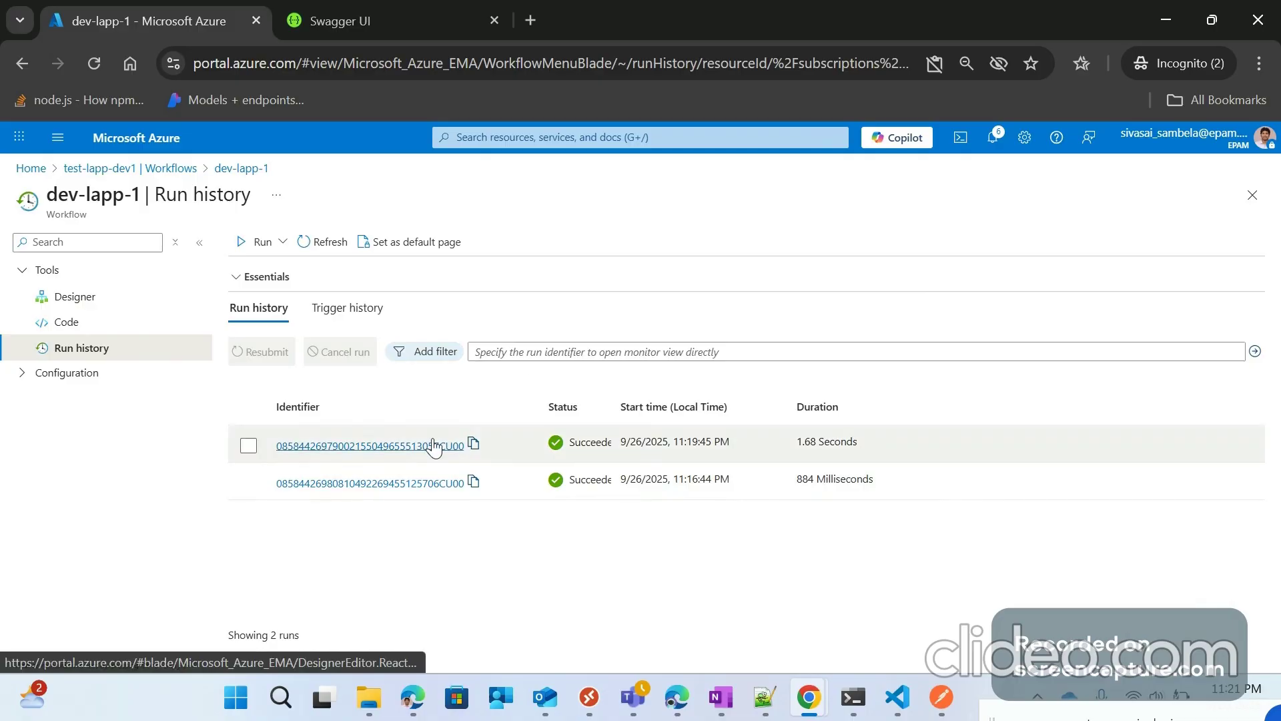
{"action": "left_click", "coordinate": [730, 442]}
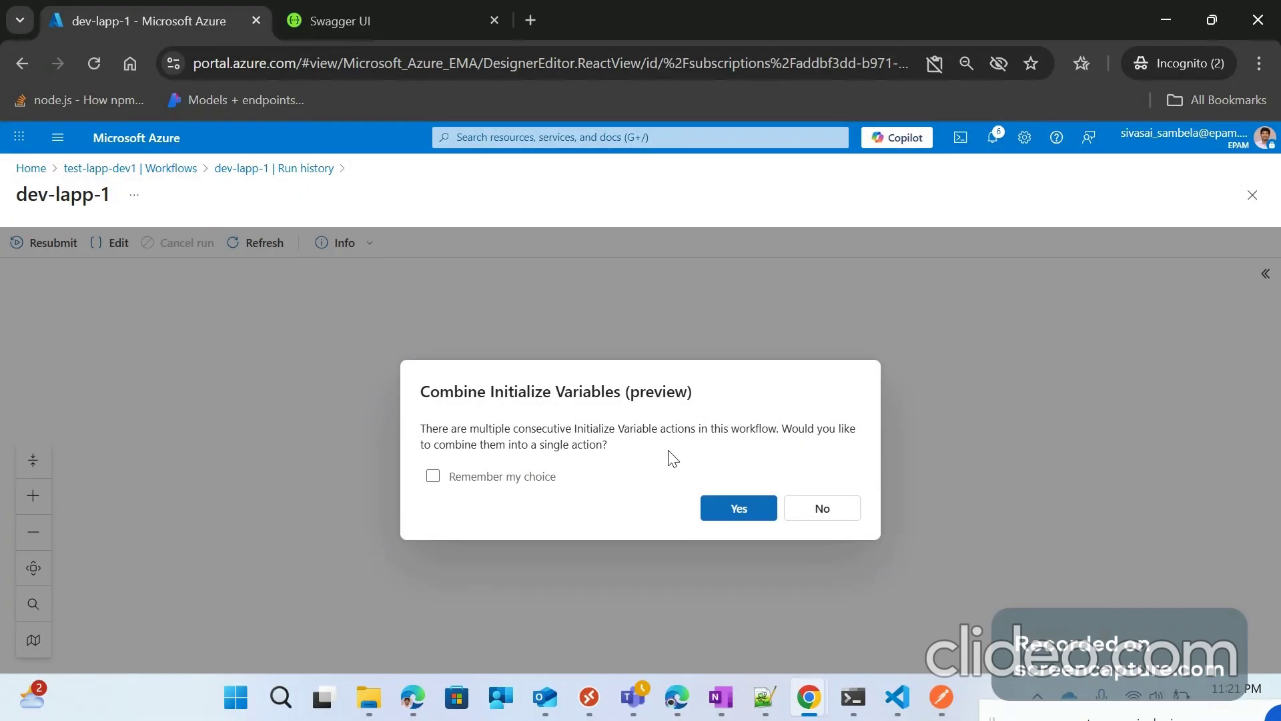
Step: Accept combining variable actions, then inspect the Recurrence, varHasError and VarTest run details
{"action": "left_click", "coordinate": [734, 508]}
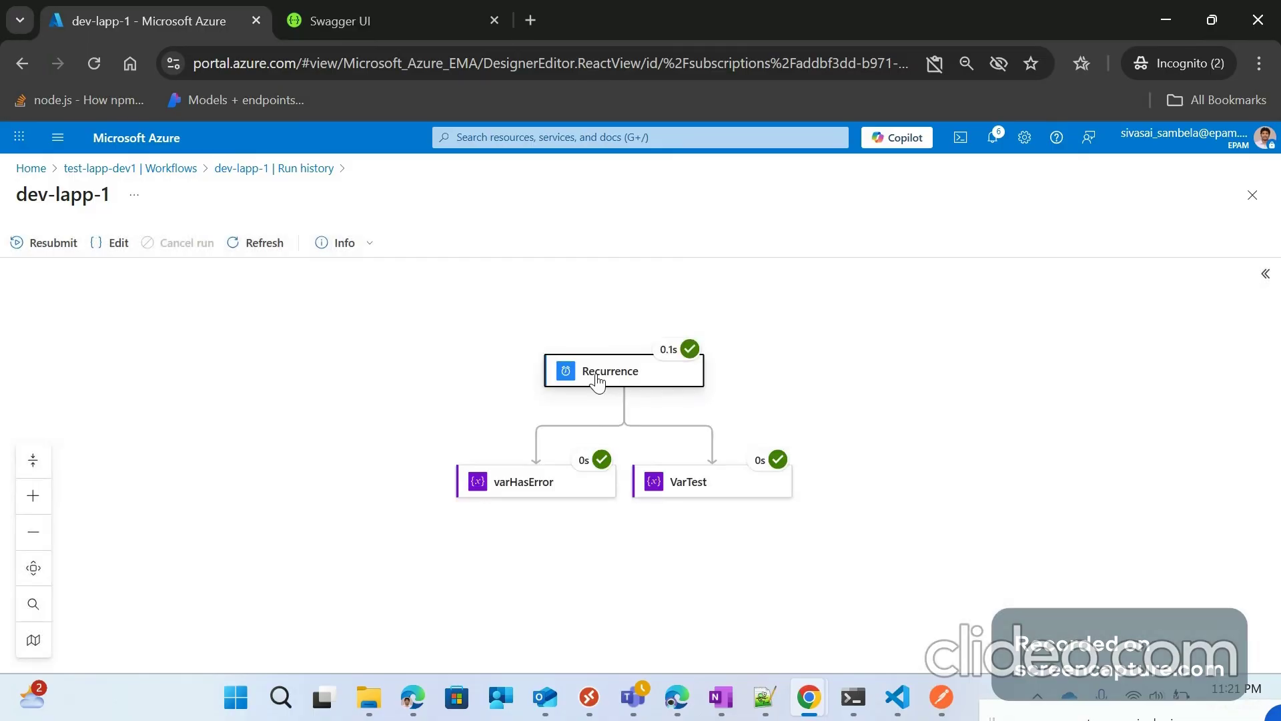
{"action": "left_click", "coordinate": [597, 379]}
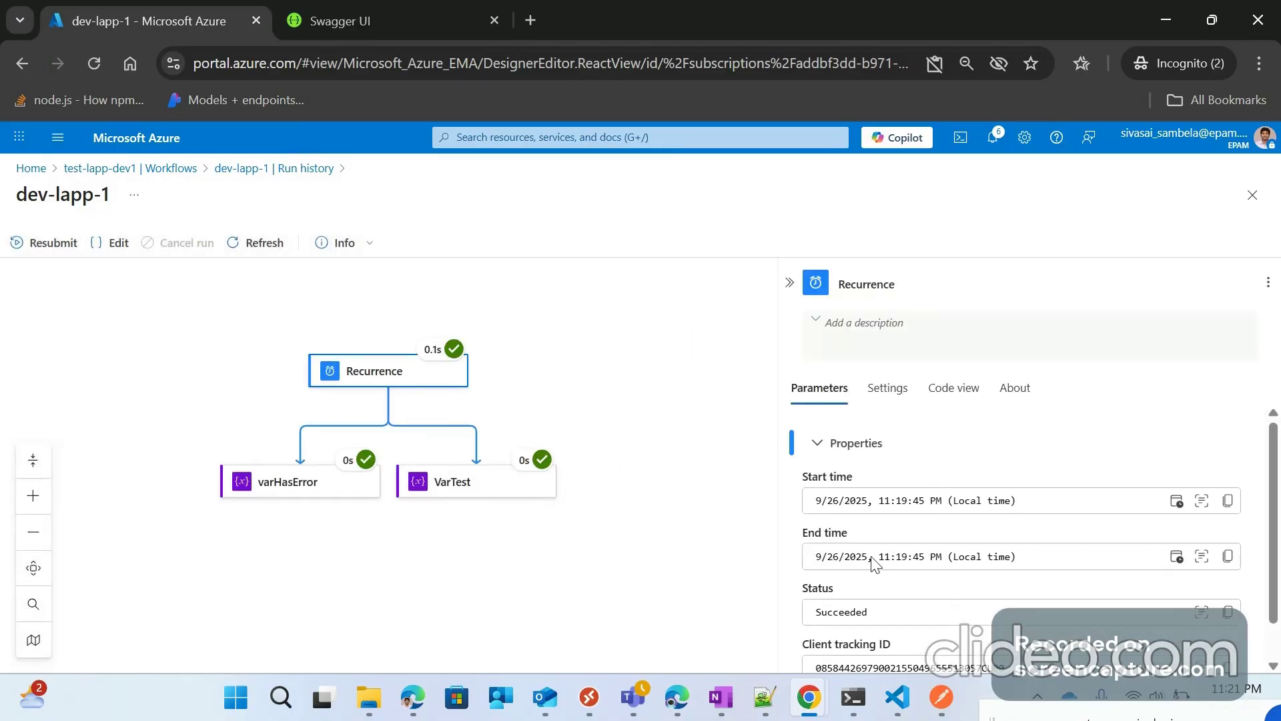
{"action": "scroll", "coordinate": [385, 467], "scroll_direction": "down", "scroll_amount": 1}
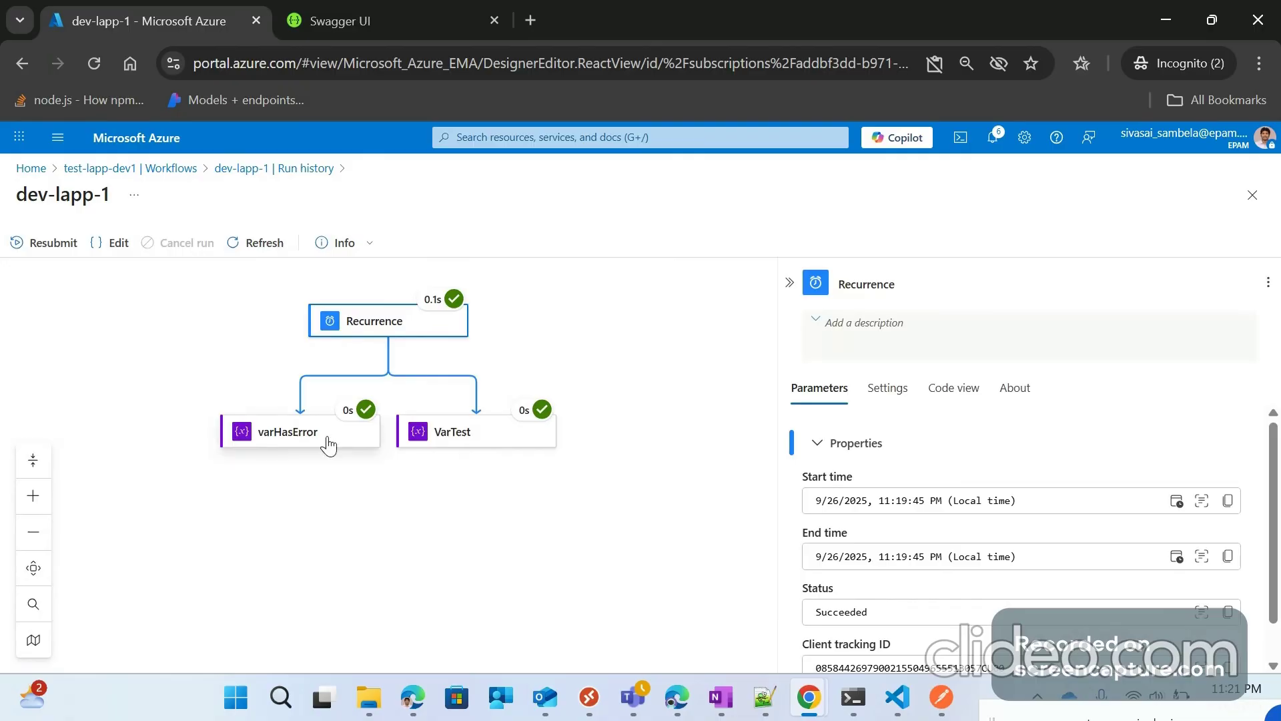
{"action": "scroll", "coordinate": [311, 534], "scroll_direction": "up", "scroll_amount": 2}
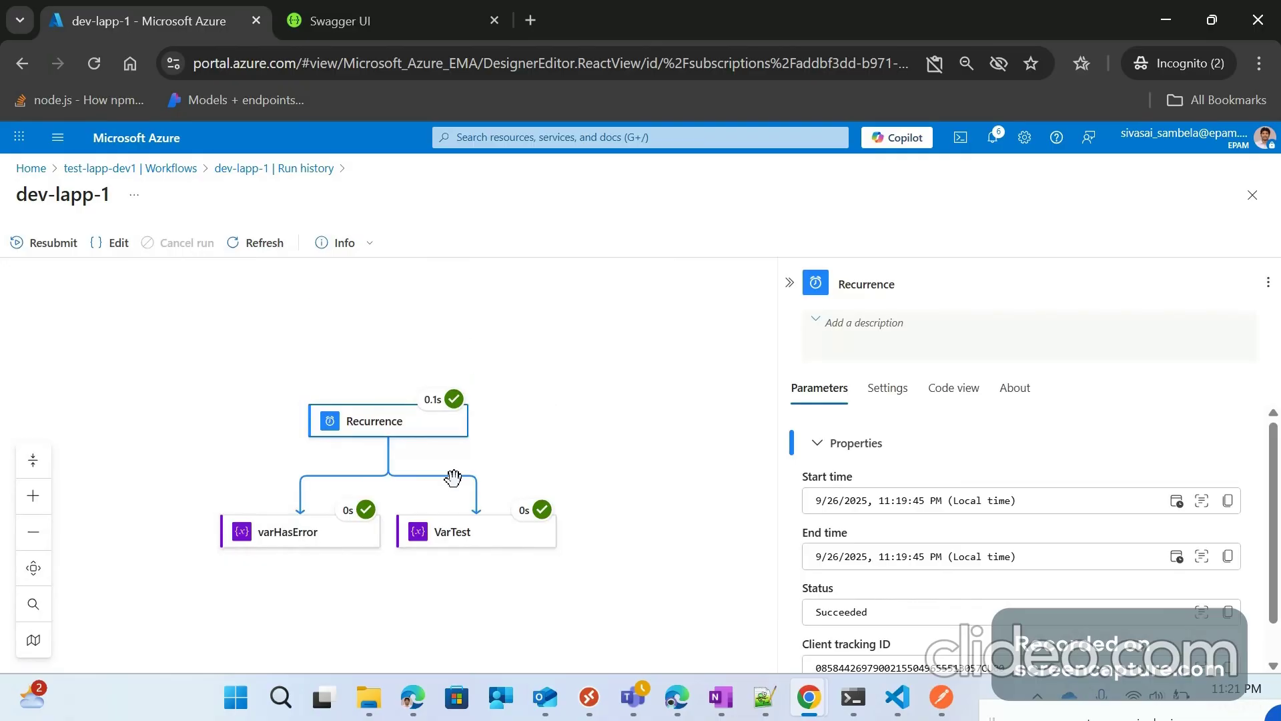
{"action": "left_click", "coordinate": [344, 542]}
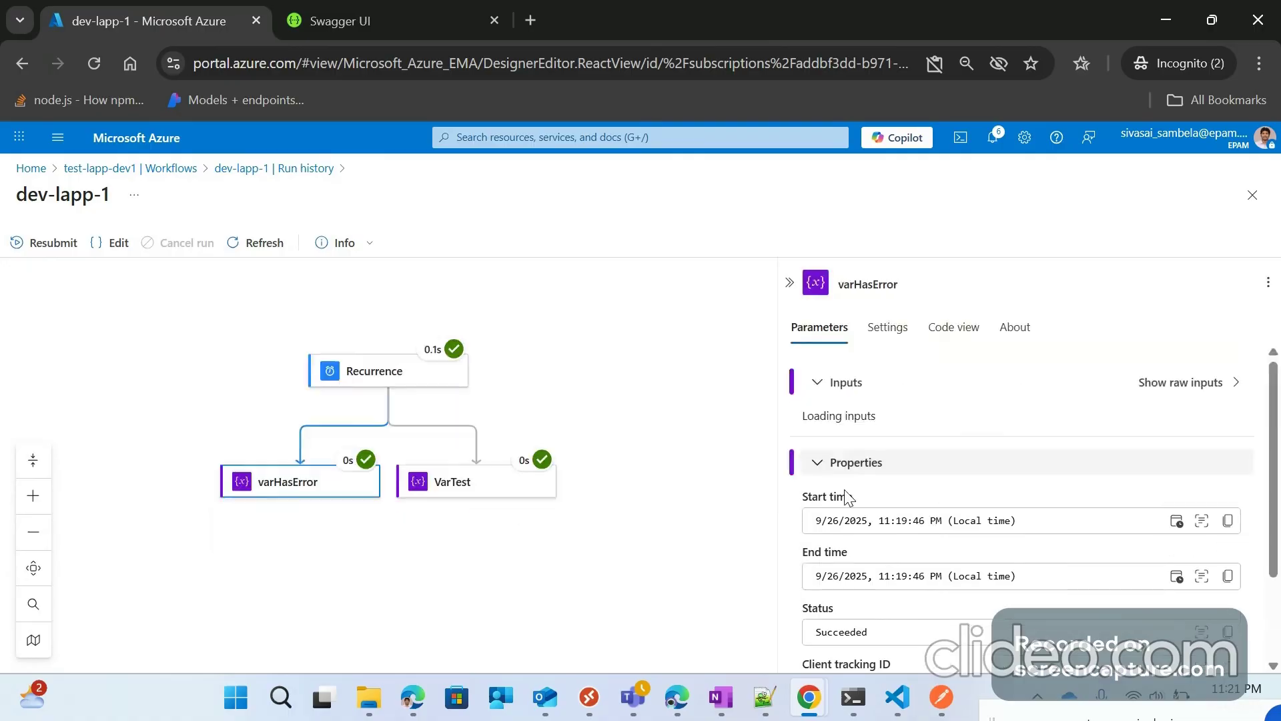
{"action": "left_click", "coordinate": [495, 493]}
{"action": "scroll", "coordinate": [961, 608], "scroll_direction": "down", "scroll_amount": 2}
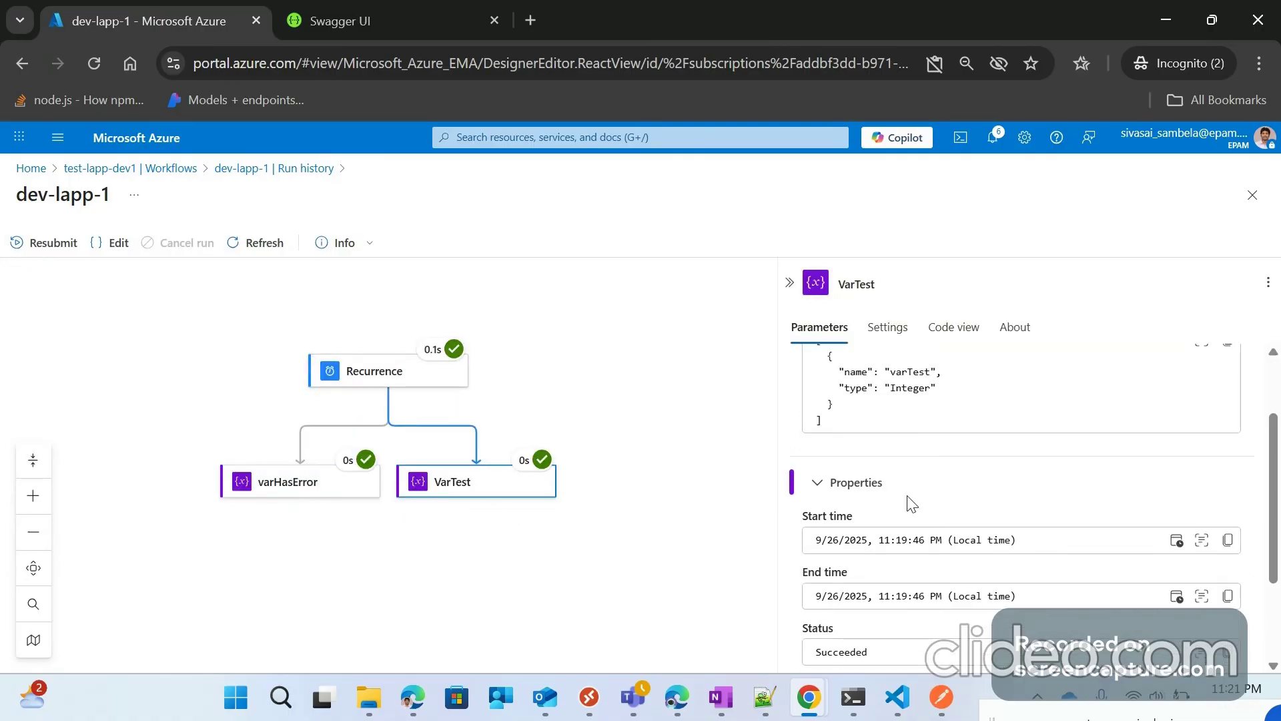
{"action": "scroll", "coordinate": [921, 514], "scroll_direction": "down", "scroll_amount": 2}
{"action": "scroll", "coordinate": [933, 517], "scroll_direction": "up", "scroll_amount": 3}
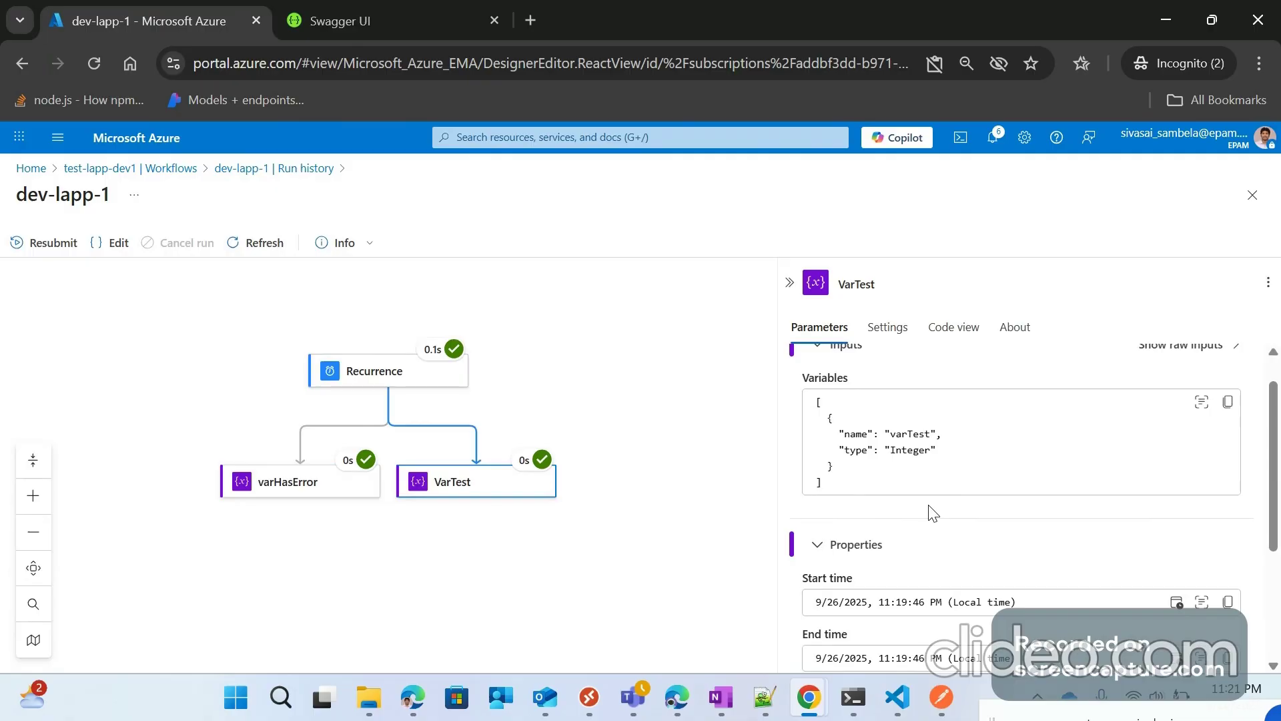
{"action": "scroll", "coordinate": [933, 513], "scroll_direction": "up", "scroll_amount": 1}
{"action": "scroll", "coordinate": [956, 448], "scroll_direction": "down", "scroll_amount": 1}
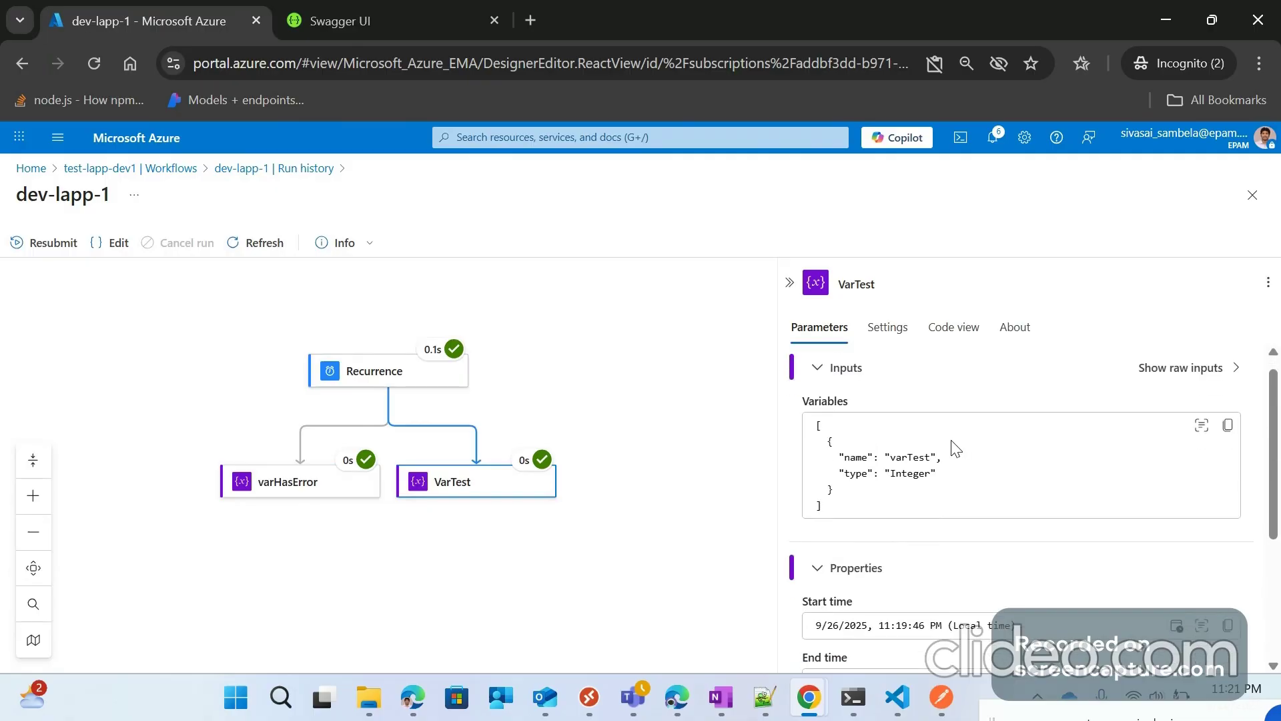
{"action": "key", "text": "Escape"}
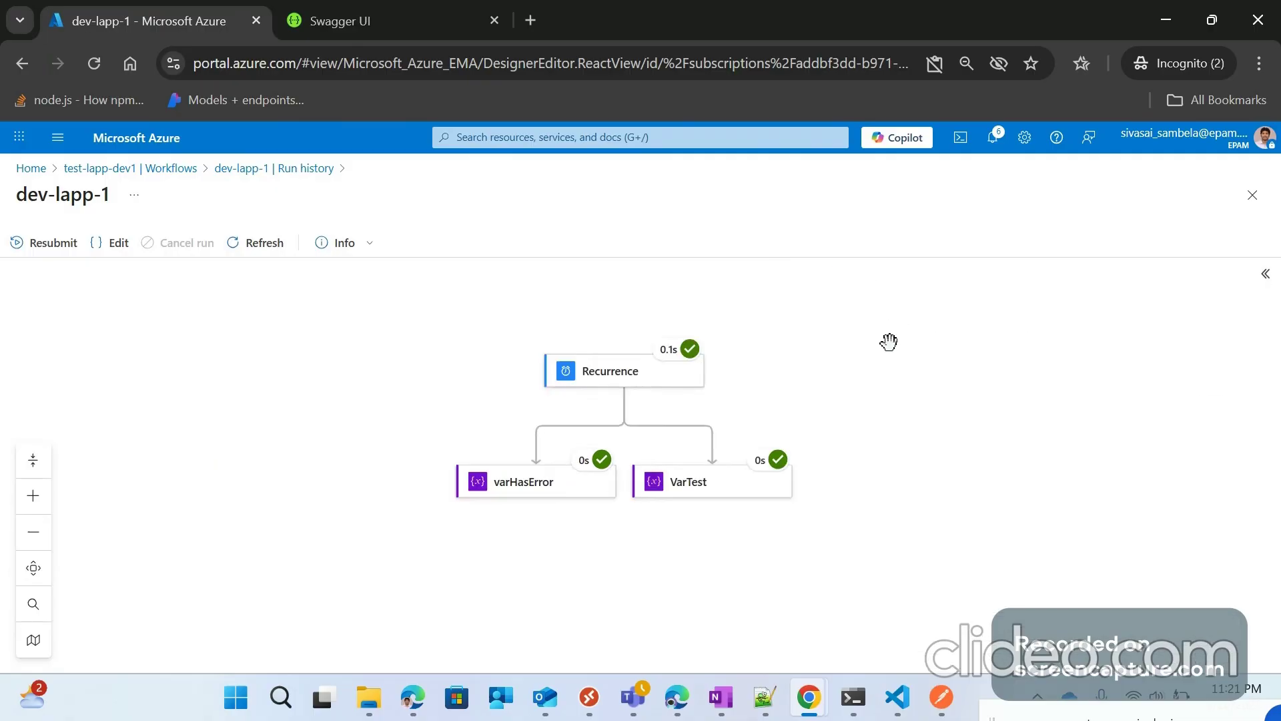
Step: Reopen dev-lapp-1 from the Workflows list, decline combining variables, and go to Run history
{"action": "left_click", "coordinate": [165, 175]}
{"action": "left_click", "coordinate": [274, 347]}
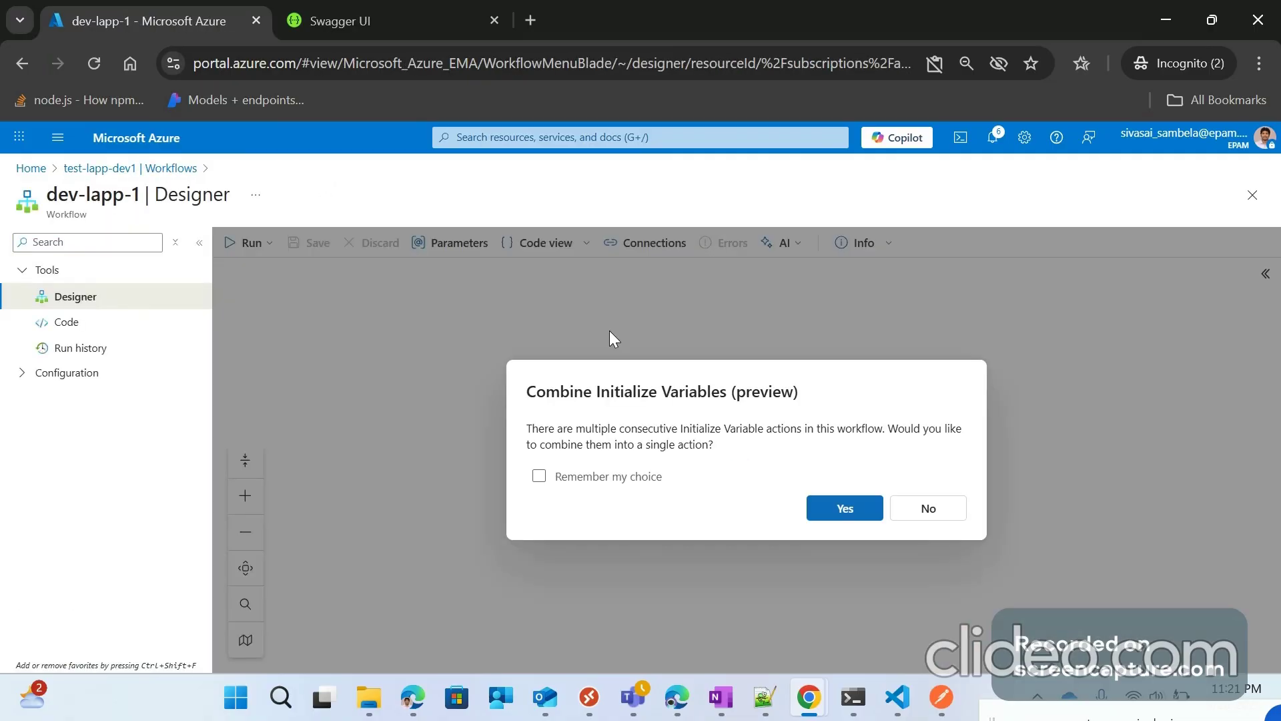
{"action": "left_click", "coordinate": [928, 509]}
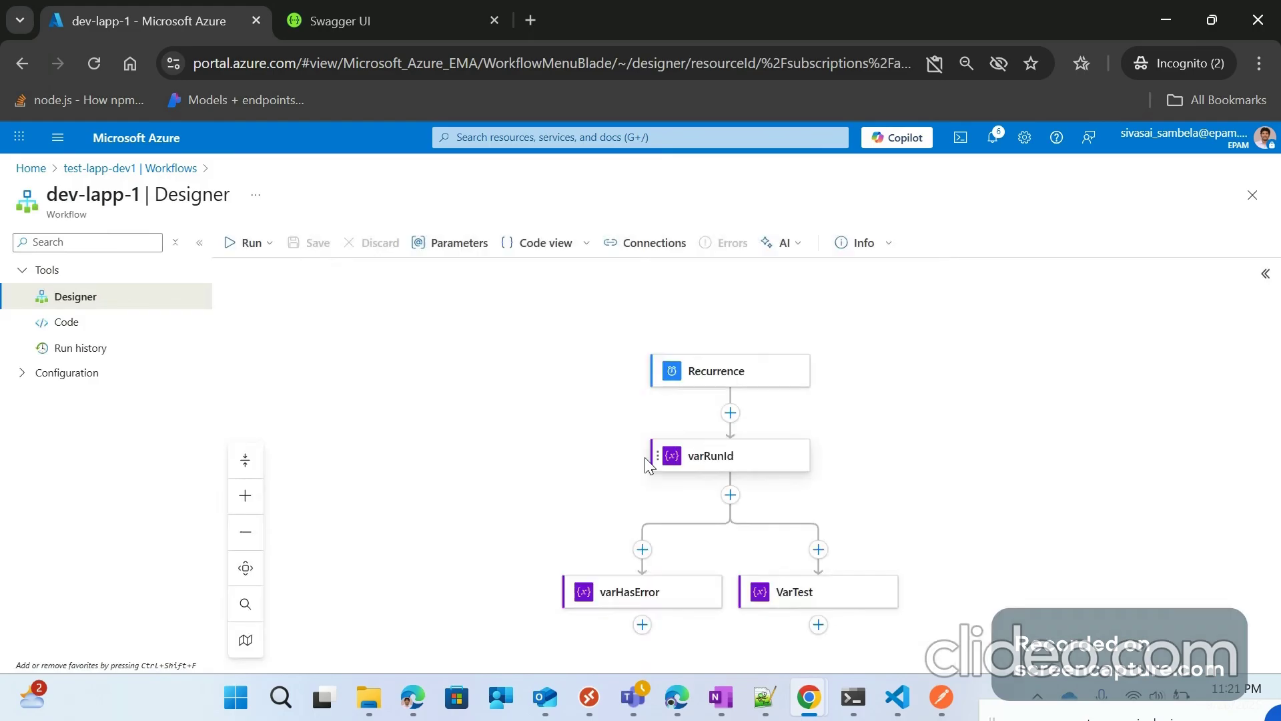
{"action": "left_click", "coordinate": [110, 346]}
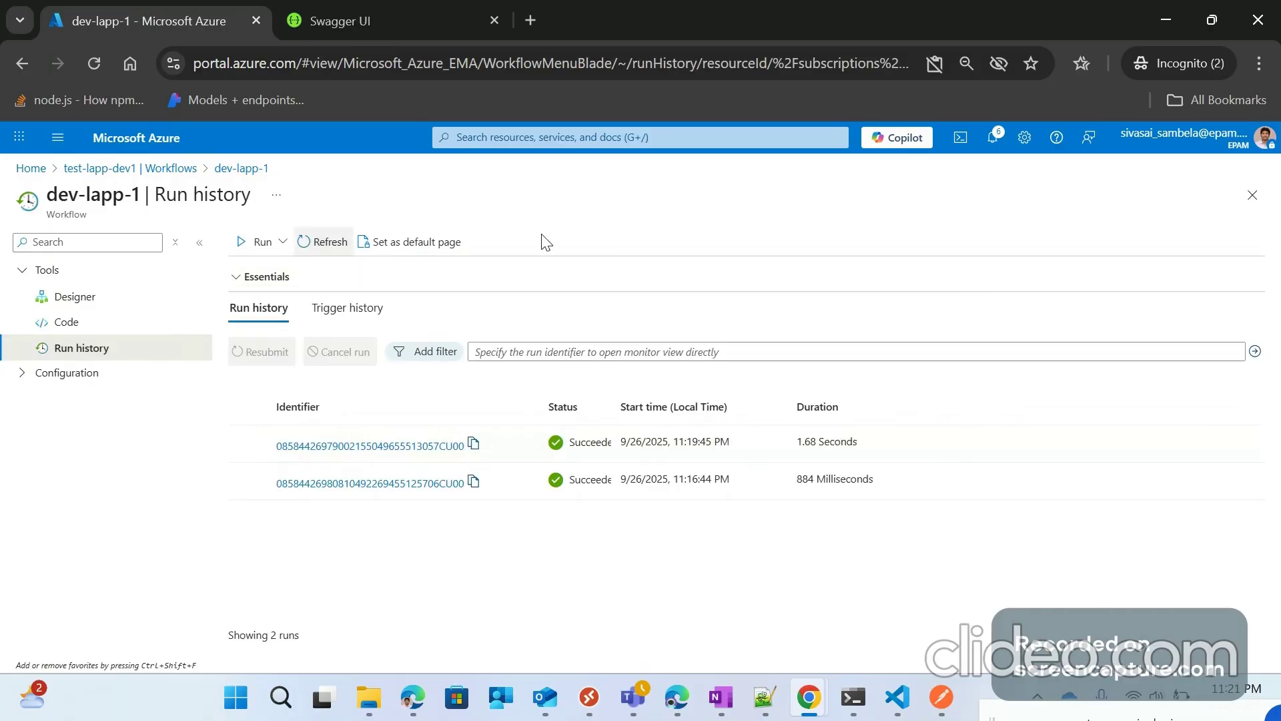
Step: Refresh the run history until the 11:22:45 PM run appears, then open it
{"action": "left_click", "coordinate": [321, 245]}
{"action": "left_click", "coordinate": [323, 248]}
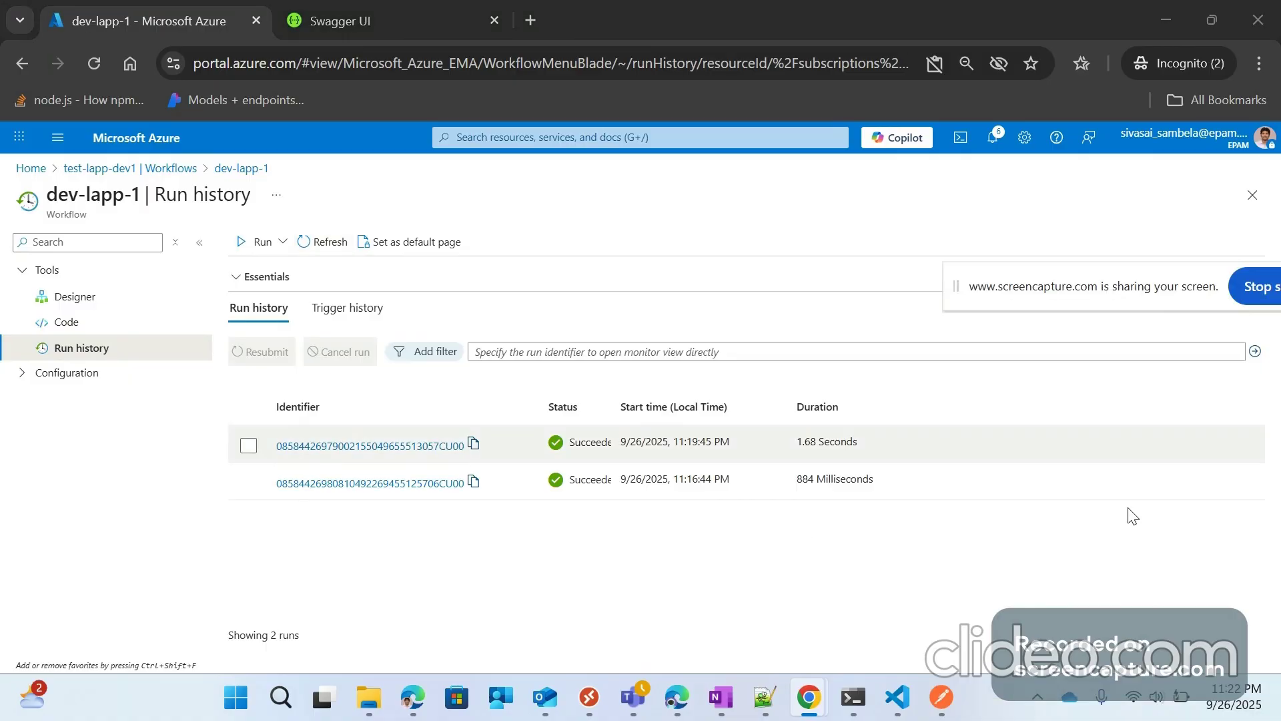
{"action": "left_click", "coordinate": [335, 245]}
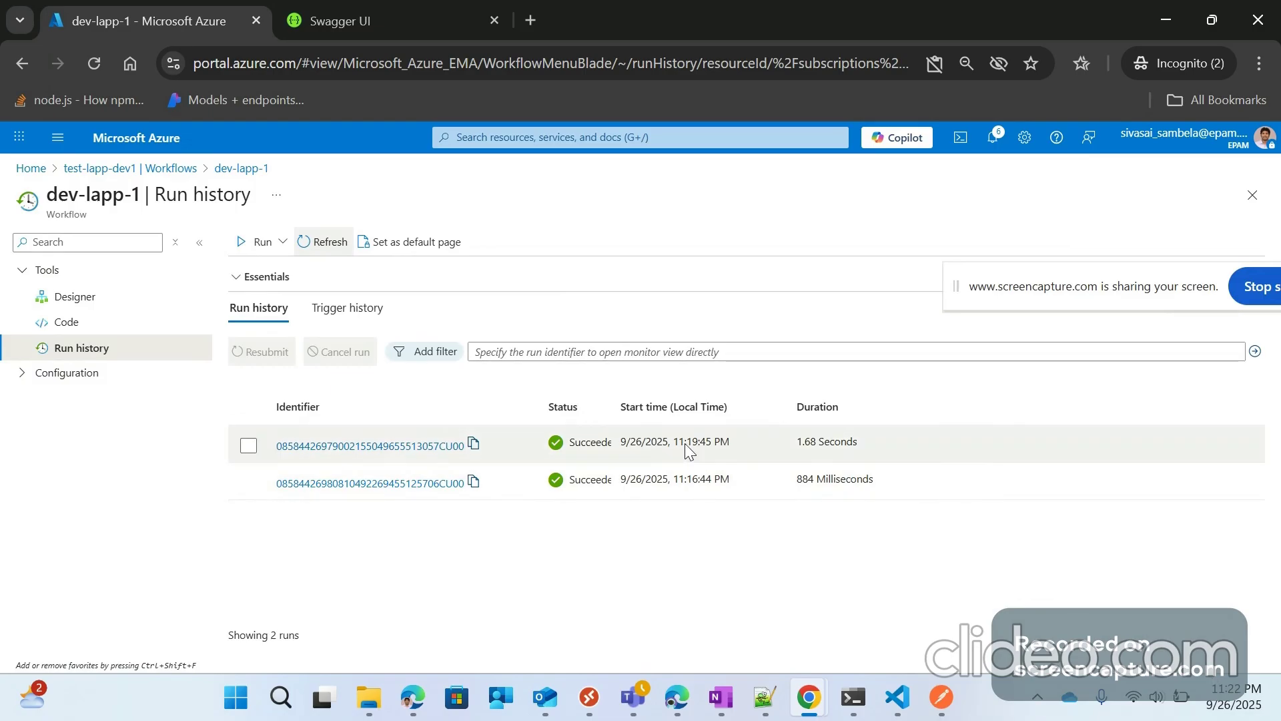
{"action": "left_click", "coordinate": [327, 242]}
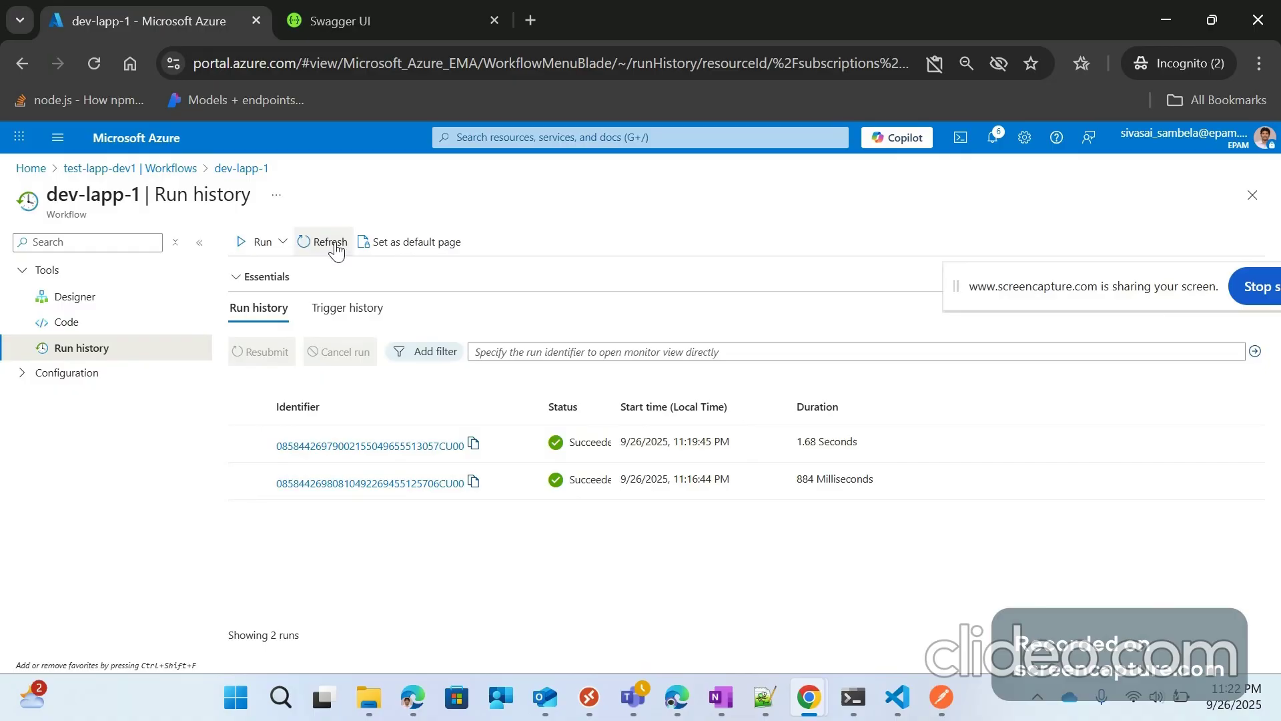
{"action": "left_click", "coordinate": [335, 249]}
{"action": "left_click", "coordinate": [337, 250]}
{"action": "left_click", "coordinate": [328, 248]}
{"action": "left_click", "coordinate": [328, 248]}
{"action": "left_click", "coordinate": [329, 248]}
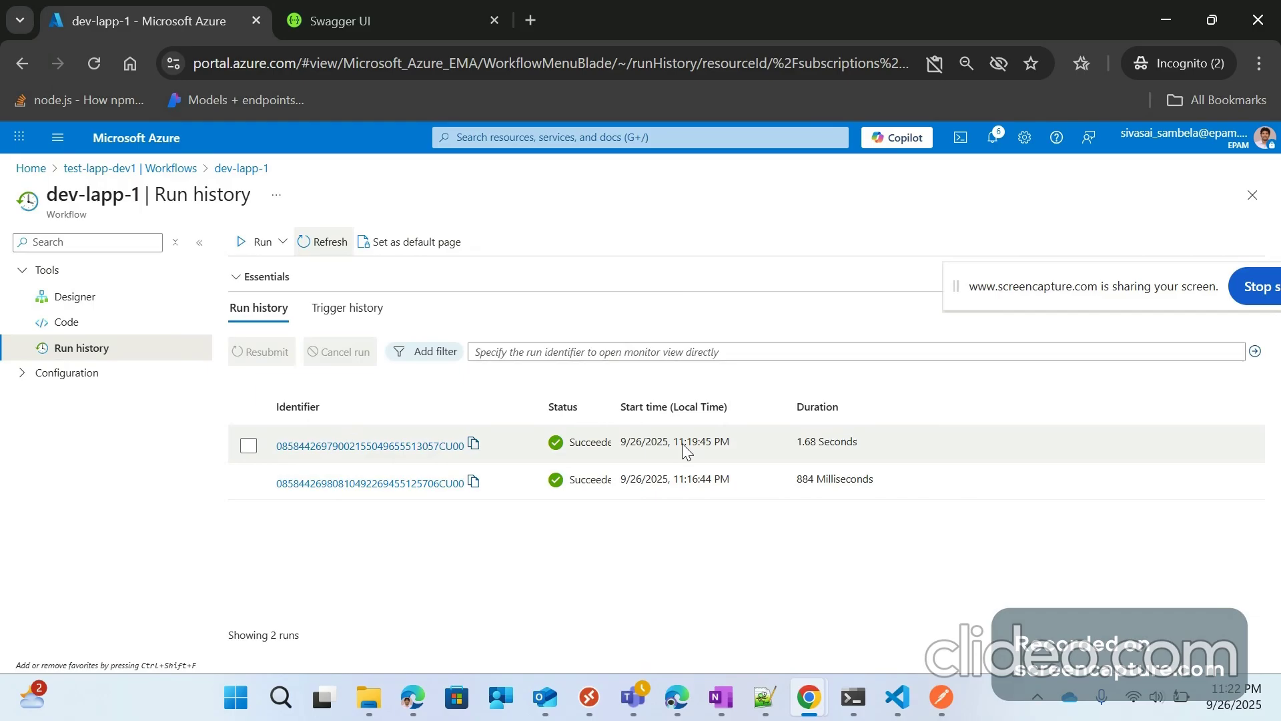
{"action": "left_click", "coordinate": [313, 243]}
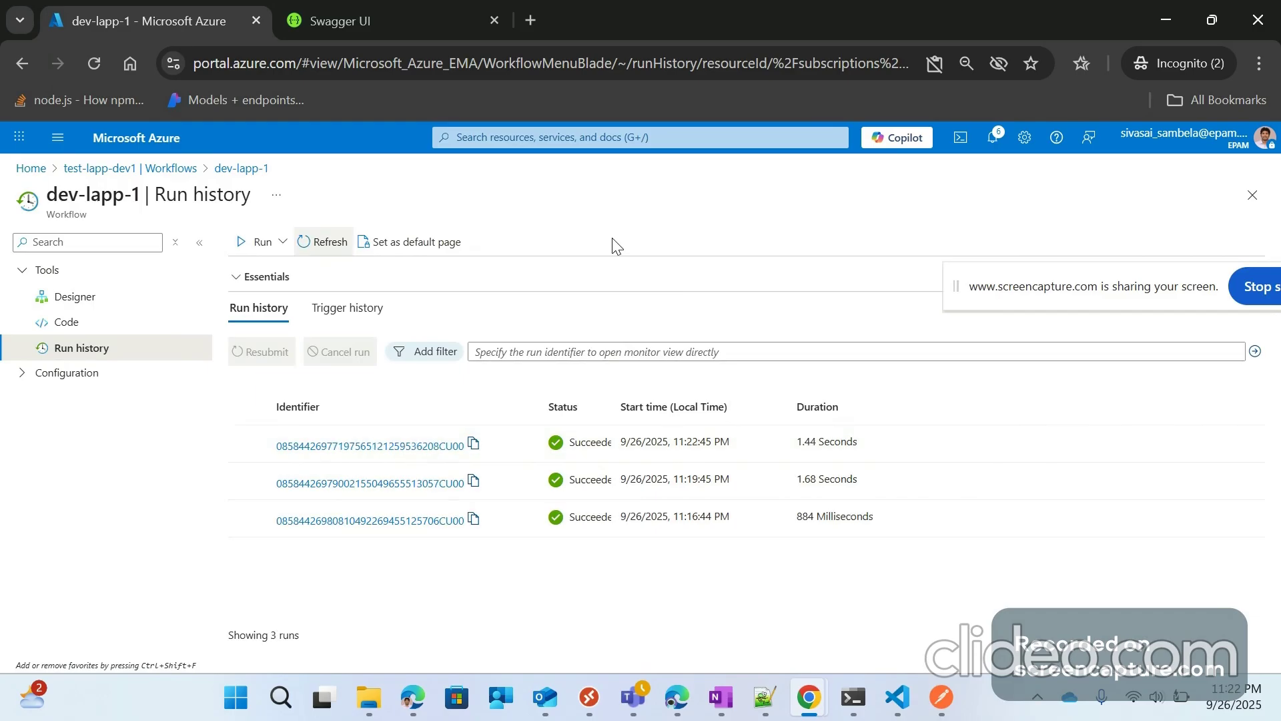
{"action": "left_click", "coordinate": [368, 445]}
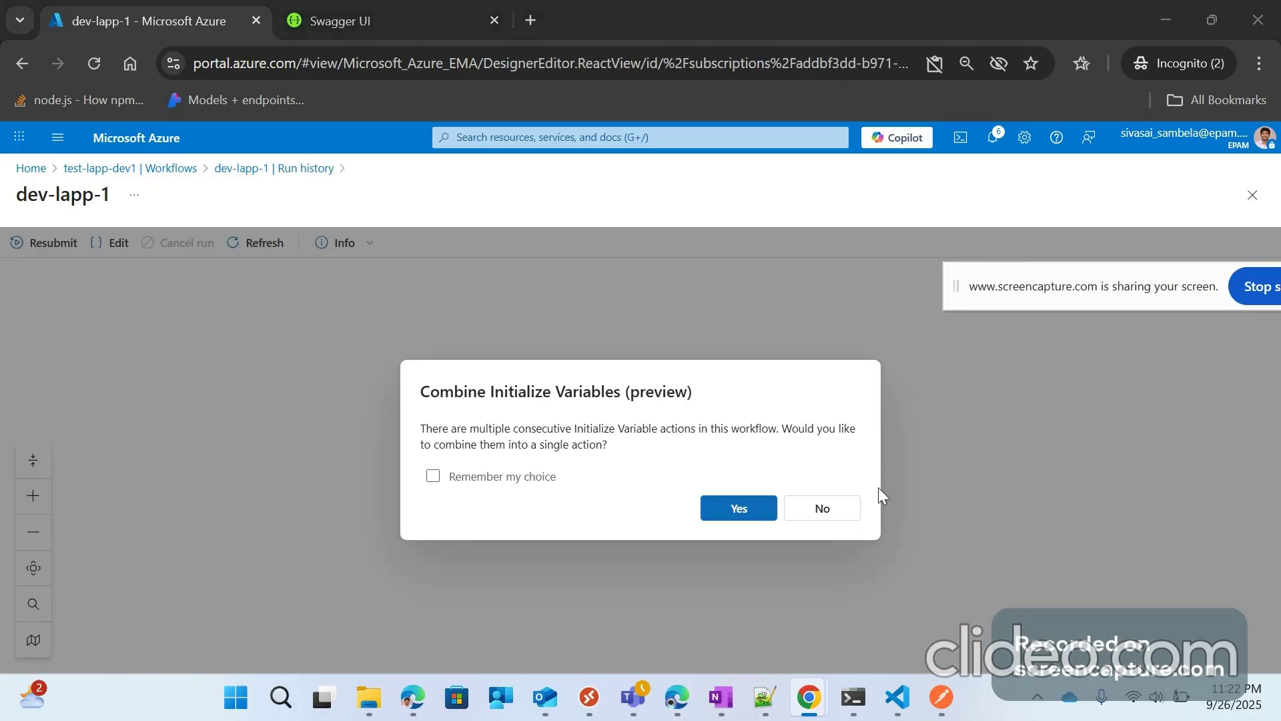
Step: Decline combining variables and confirm varRunId received TestValue and VarTest received 10000
{"action": "left_click", "coordinate": [822, 508]}
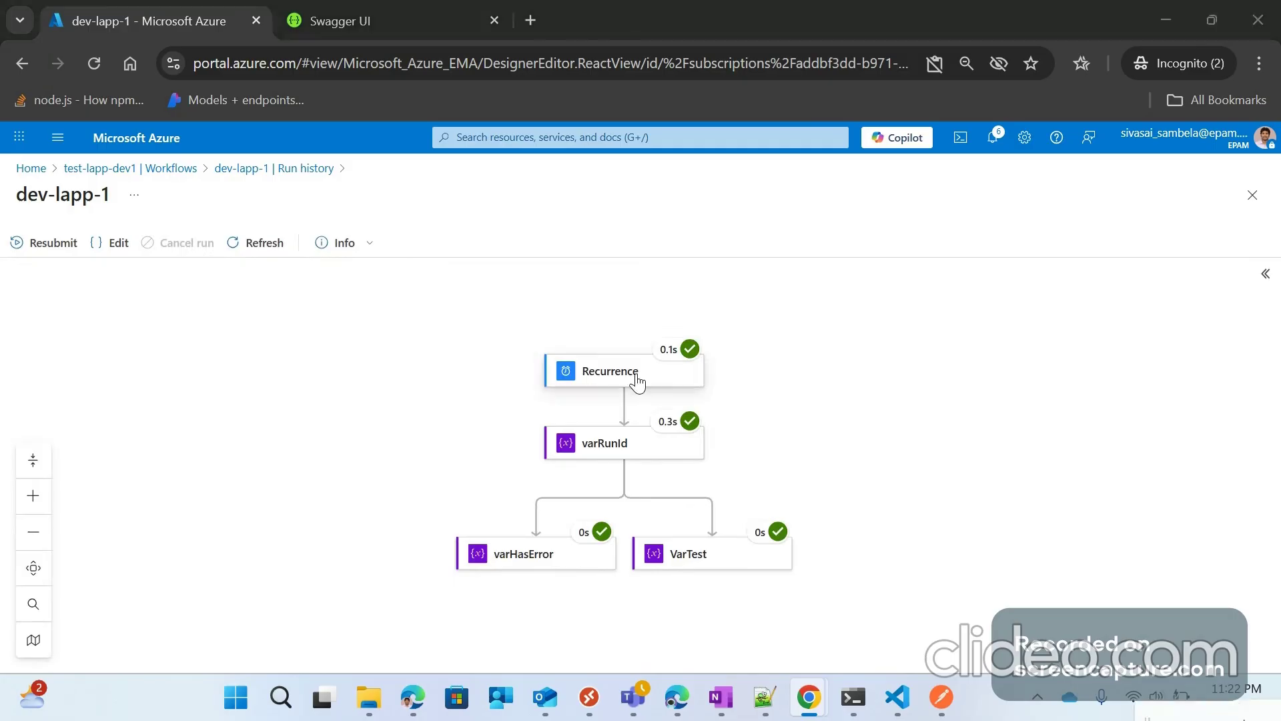
{"action": "scroll", "coordinate": [625, 395], "scroll_direction": "down", "scroll_amount": 1}
{"action": "left_click", "coordinate": [626, 399]}
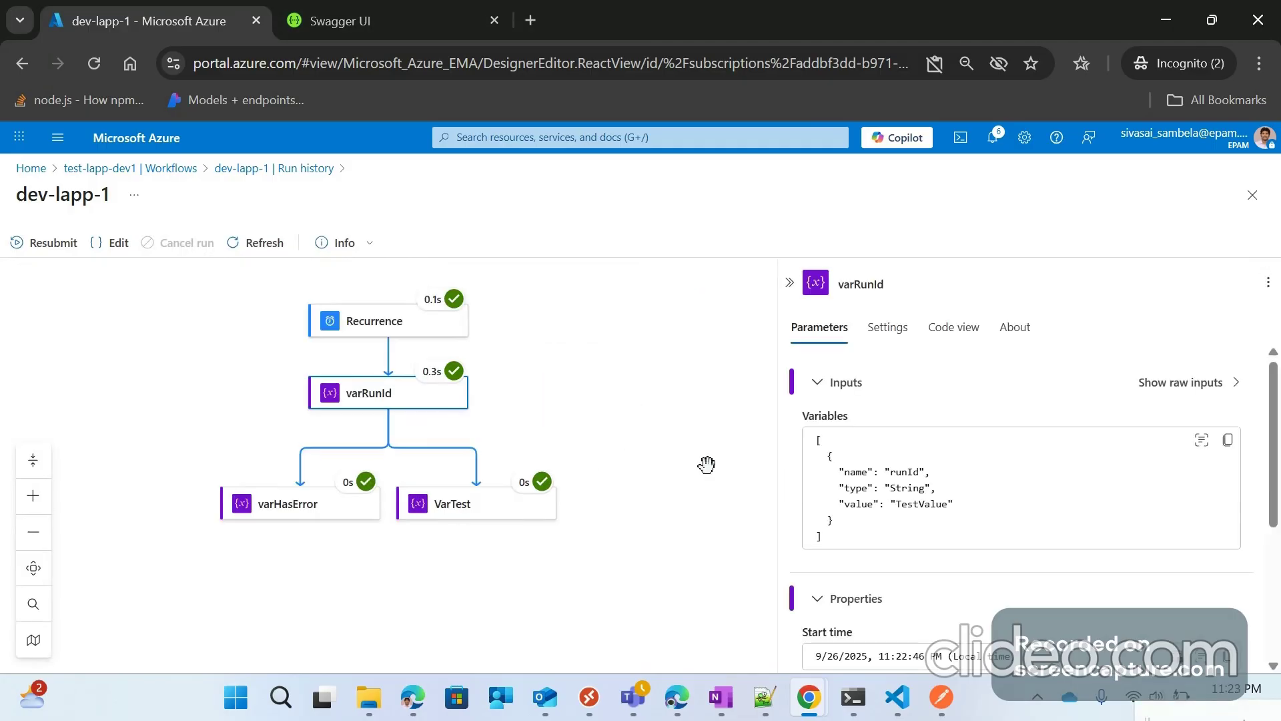
{"action": "double_click", "coordinate": [930, 503]}
{"action": "left_click", "coordinate": [467, 506]}
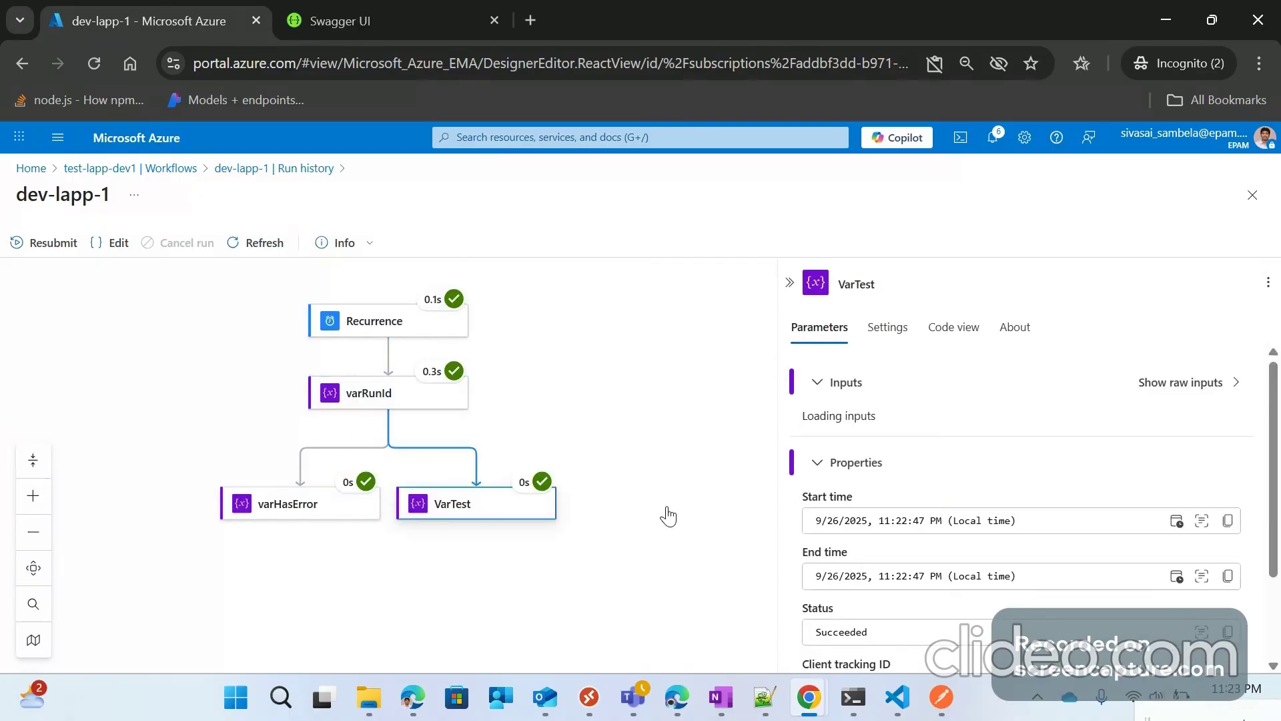
{"action": "double_click", "coordinate": [910, 504]}
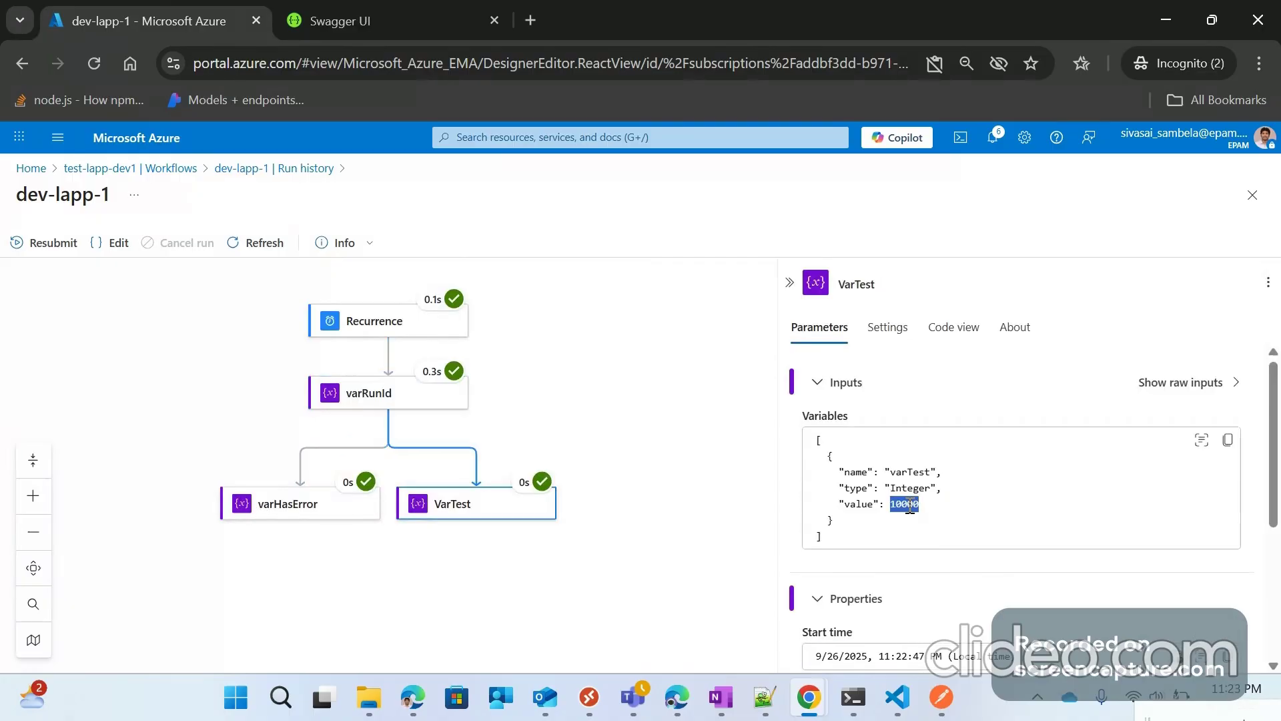
{"action": "left_click", "coordinate": [785, 280]}
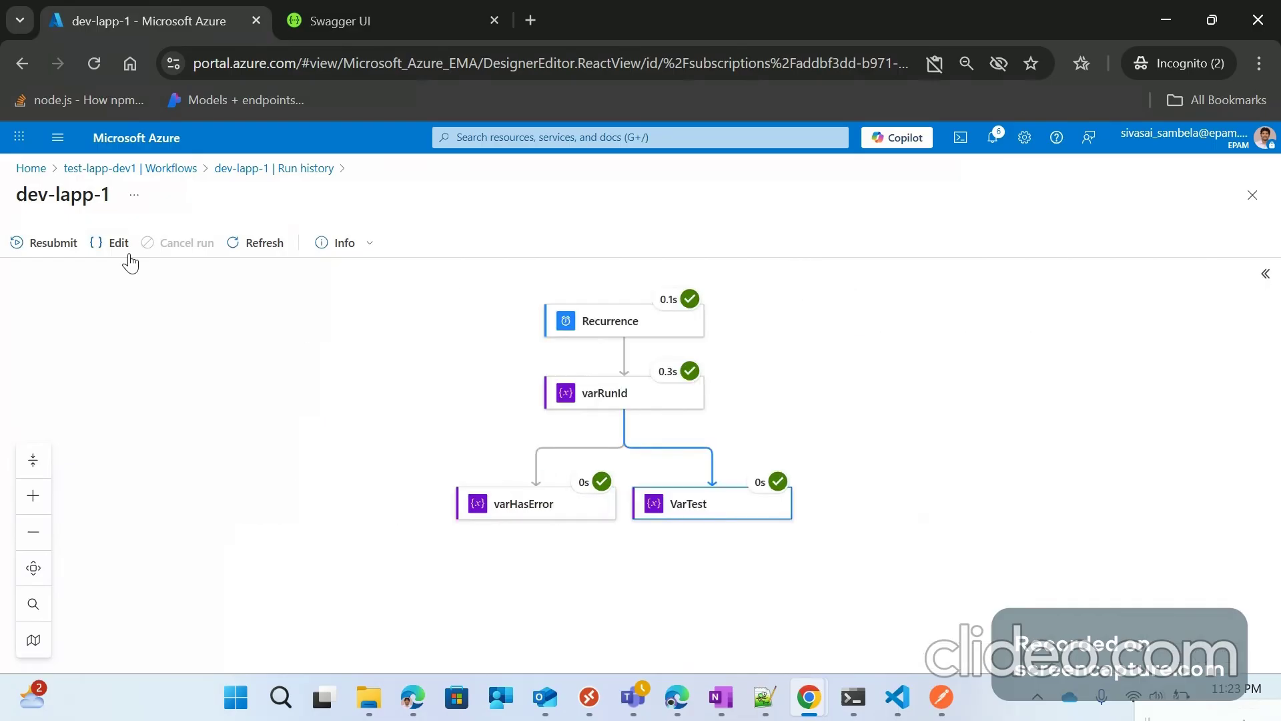
Step: Return to the dev-lapp-1 designer from the Workflows list, declining to combine variables
{"action": "left_click", "coordinate": [175, 169]}
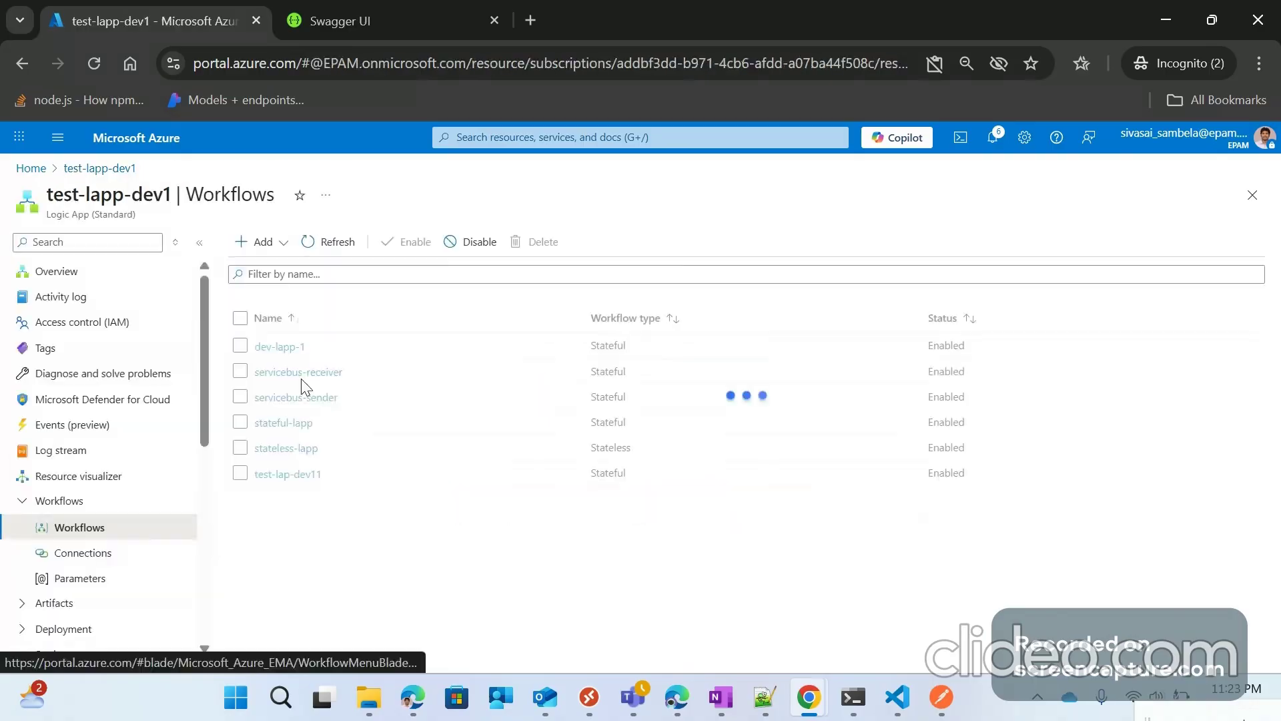
{"action": "left_click", "coordinate": [276, 348]}
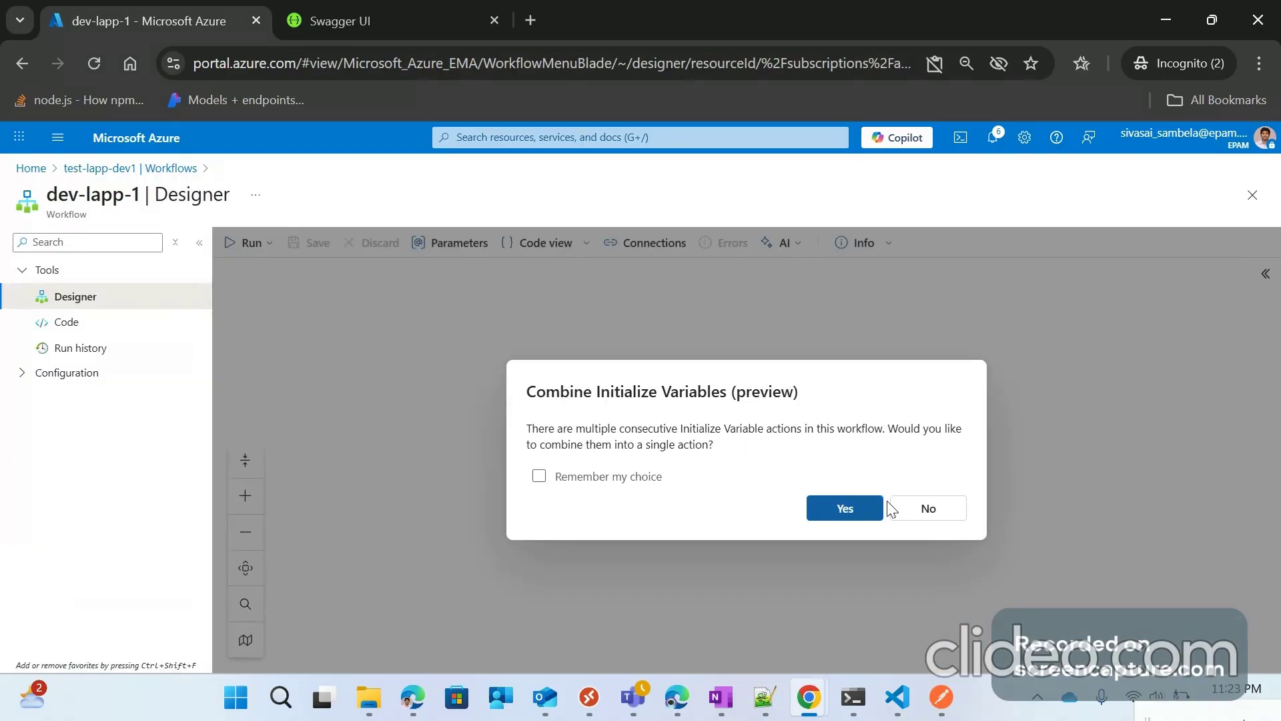
{"action": "left_click", "coordinate": [892, 509]}
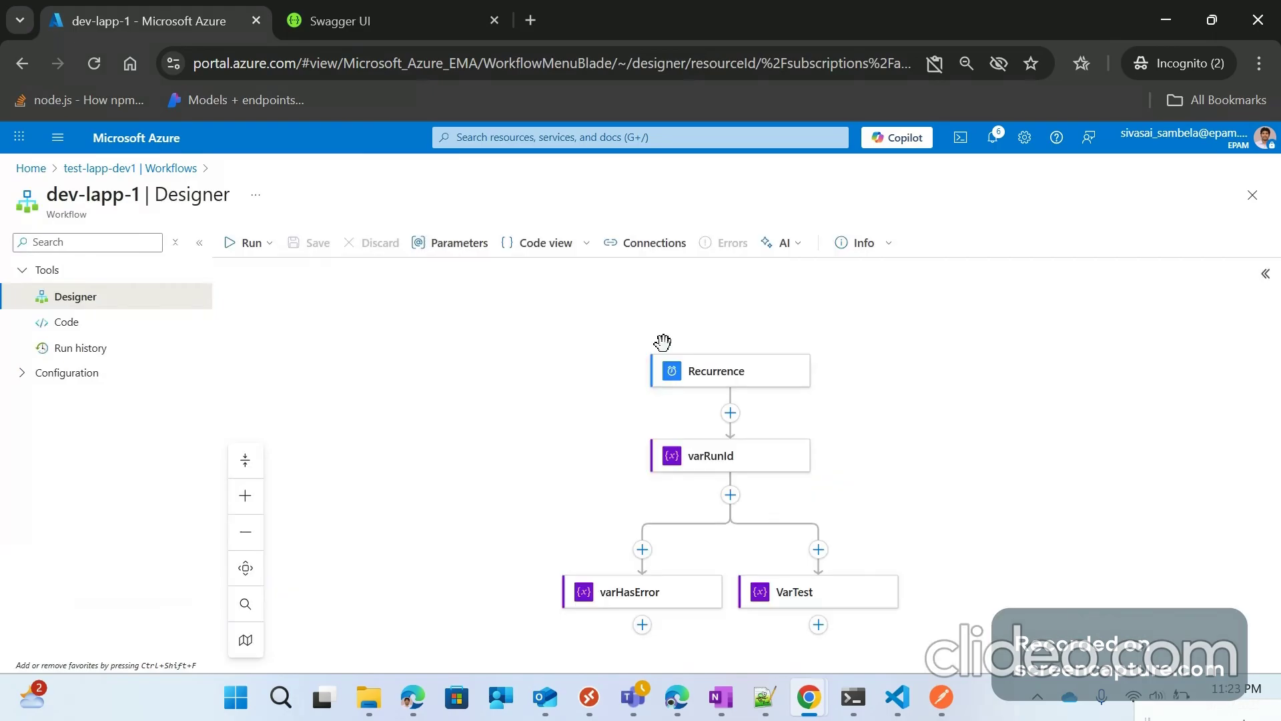
{"action": "left_click_drag", "start_coordinate": [663, 342], "coordinate": [680, 293]}
Step: Review the Param-Int (10000) and Param-String (TestValue) parameter details, then close the list
{"action": "left_click", "coordinate": [459, 243]}
{"action": "scroll", "coordinate": [838, 545], "scroll_direction": "down", "scroll_amount": 3}
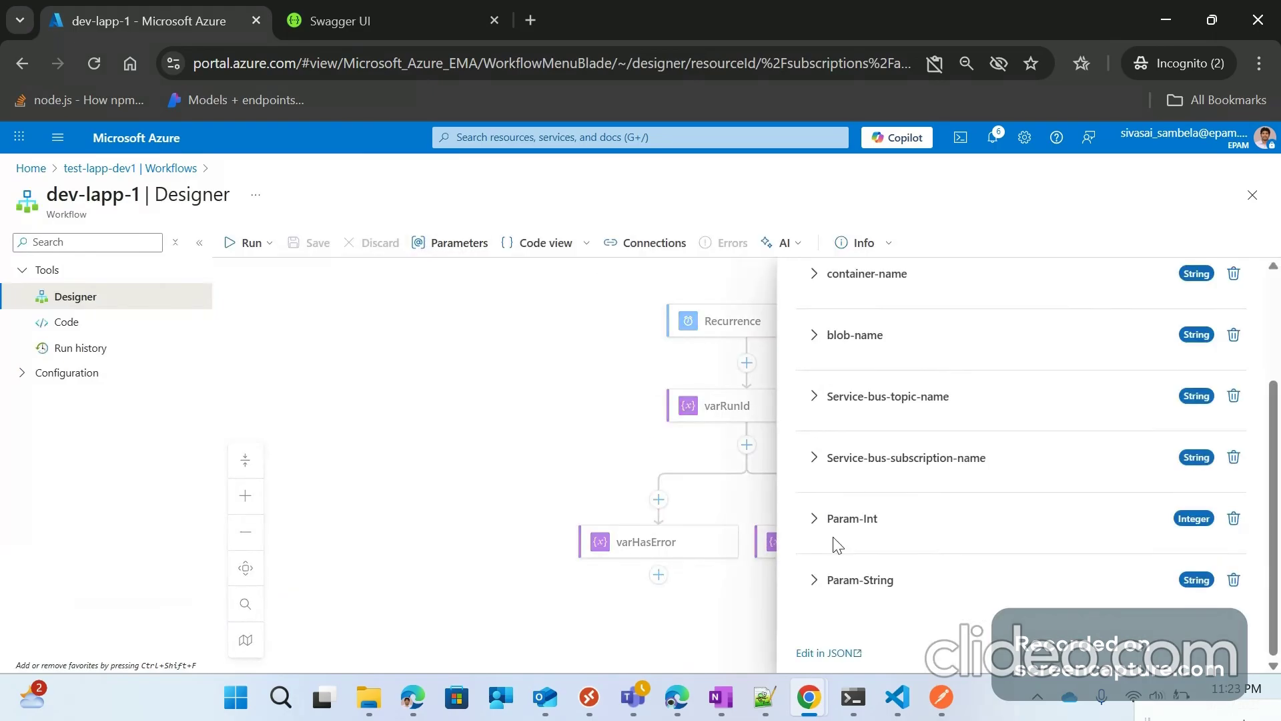
{"action": "left_click", "coordinate": [820, 519]}
{"action": "scroll", "coordinate": [832, 527], "scroll_direction": "down", "scroll_amount": 3}
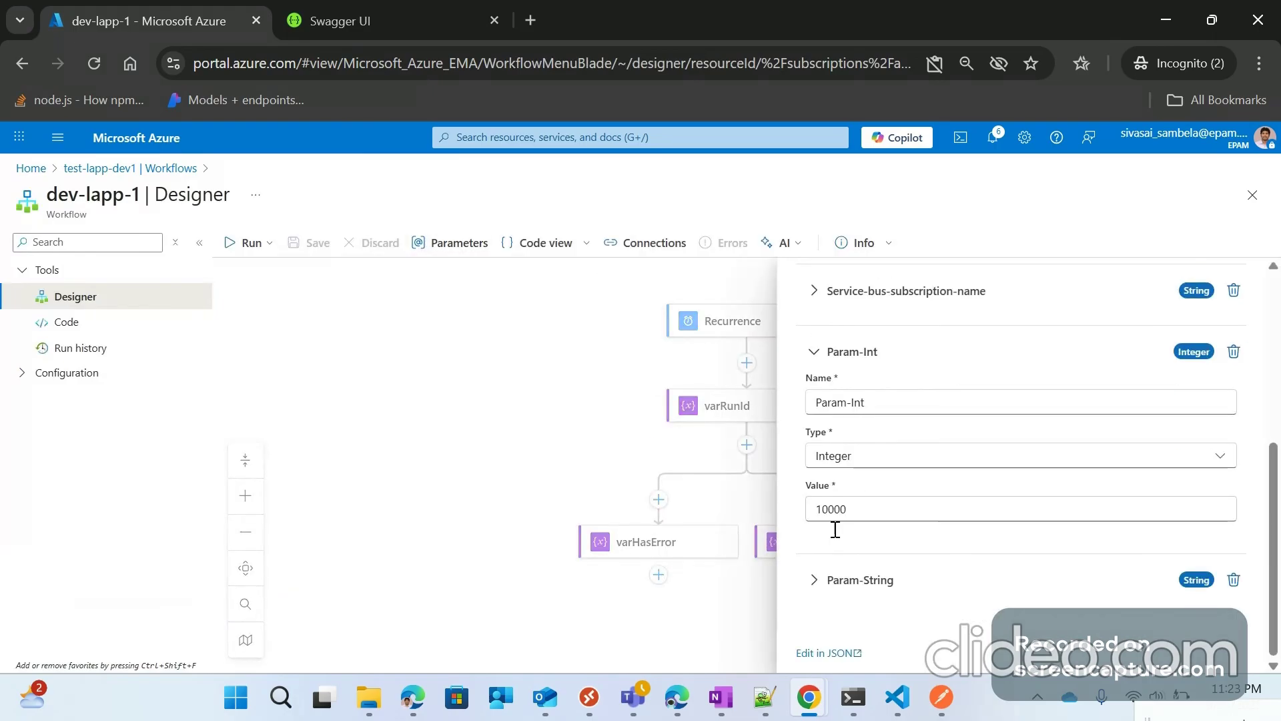
{"action": "left_click", "coordinate": [817, 578]}
{"action": "scroll", "coordinate": [915, 494], "scroll_direction": "down", "scroll_amount": 3}
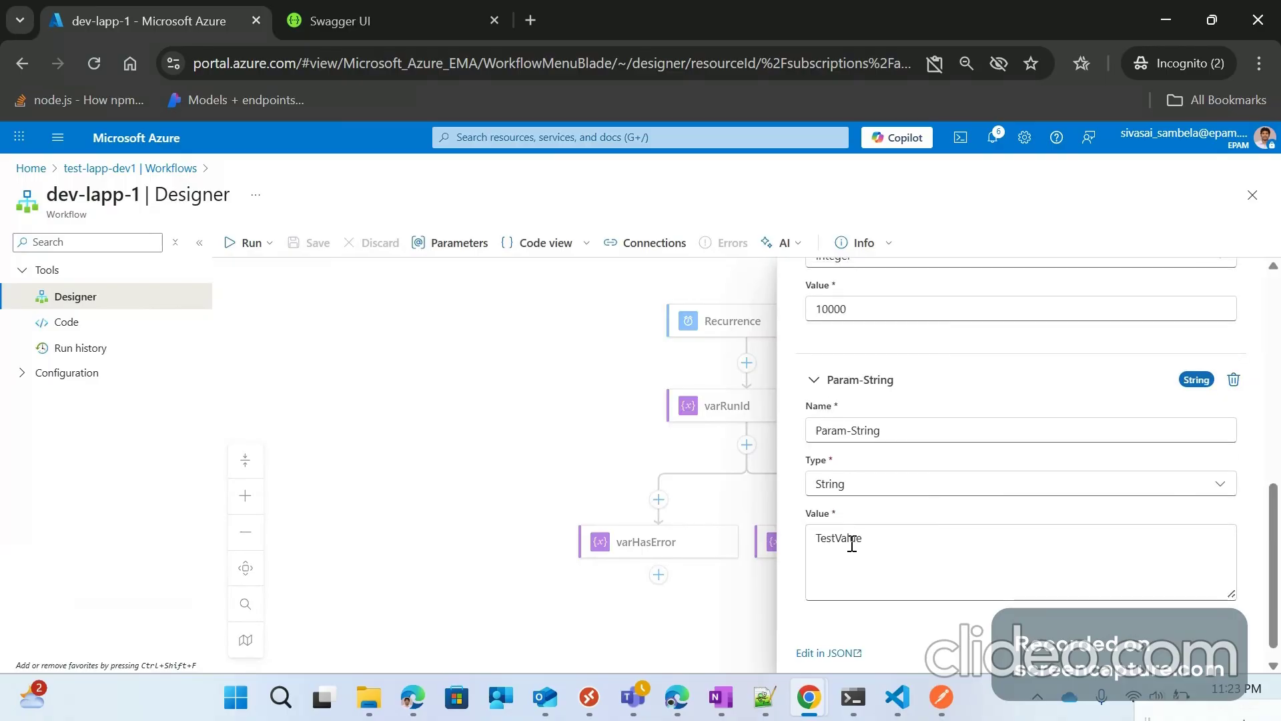
{"action": "scroll", "coordinate": [857, 421], "scroll_direction": "up", "scroll_amount": 2}
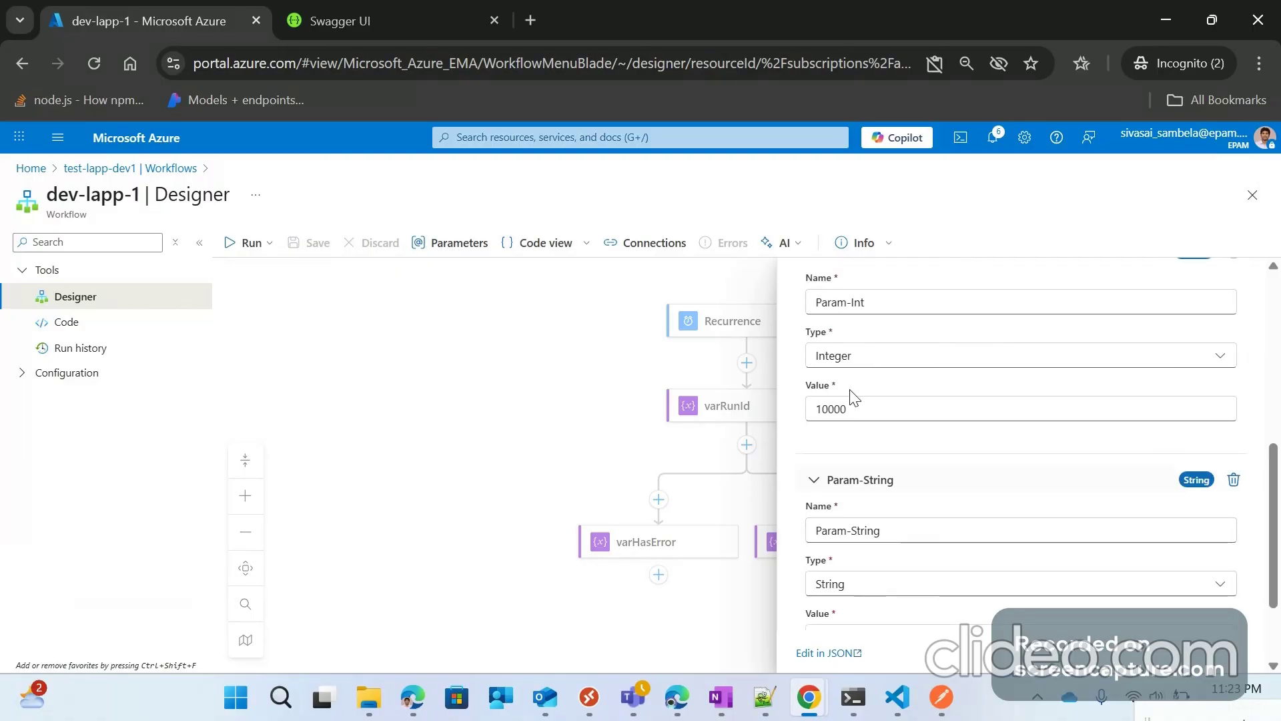
{"action": "scroll", "coordinate": [860, 402], "scroll_direction": "up", "scroll_amount": 2}
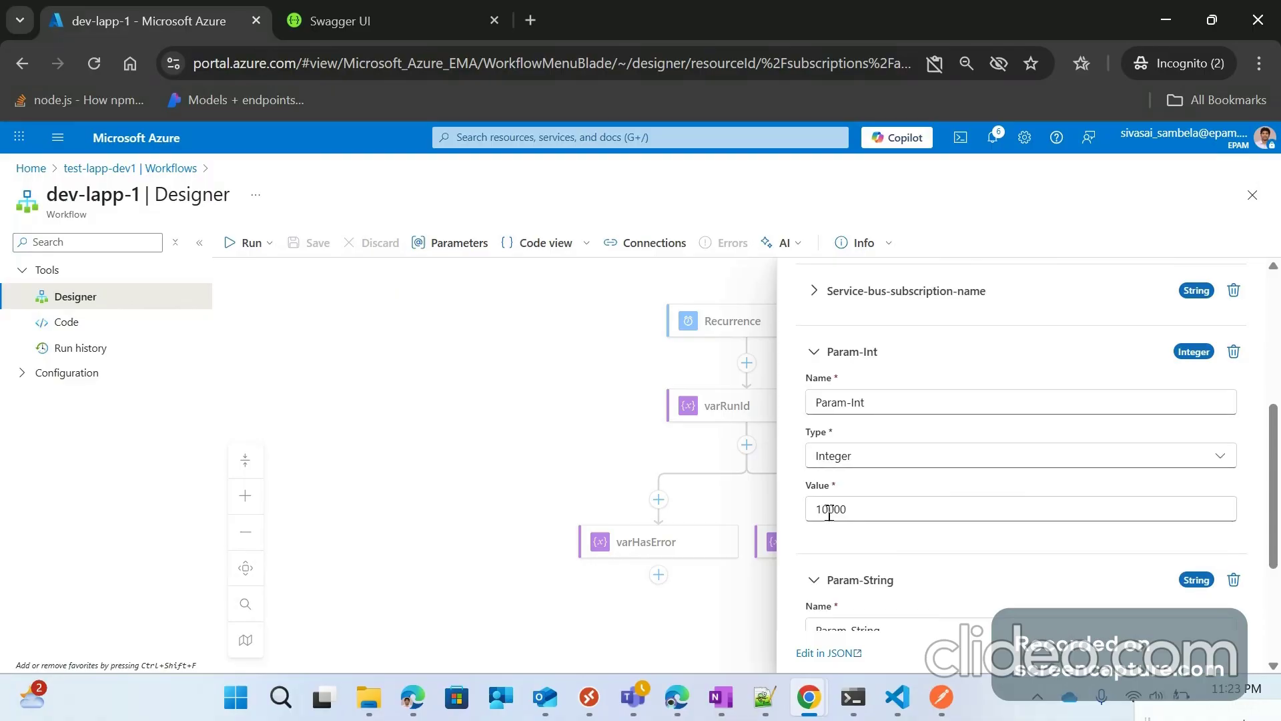
{"action": "key", "text": "Escape"}
Step: Replace the varRunId step's runId value with the Param-String parameter from dynamic content
{"action": "left_click", "coordinate": [765, 408]}
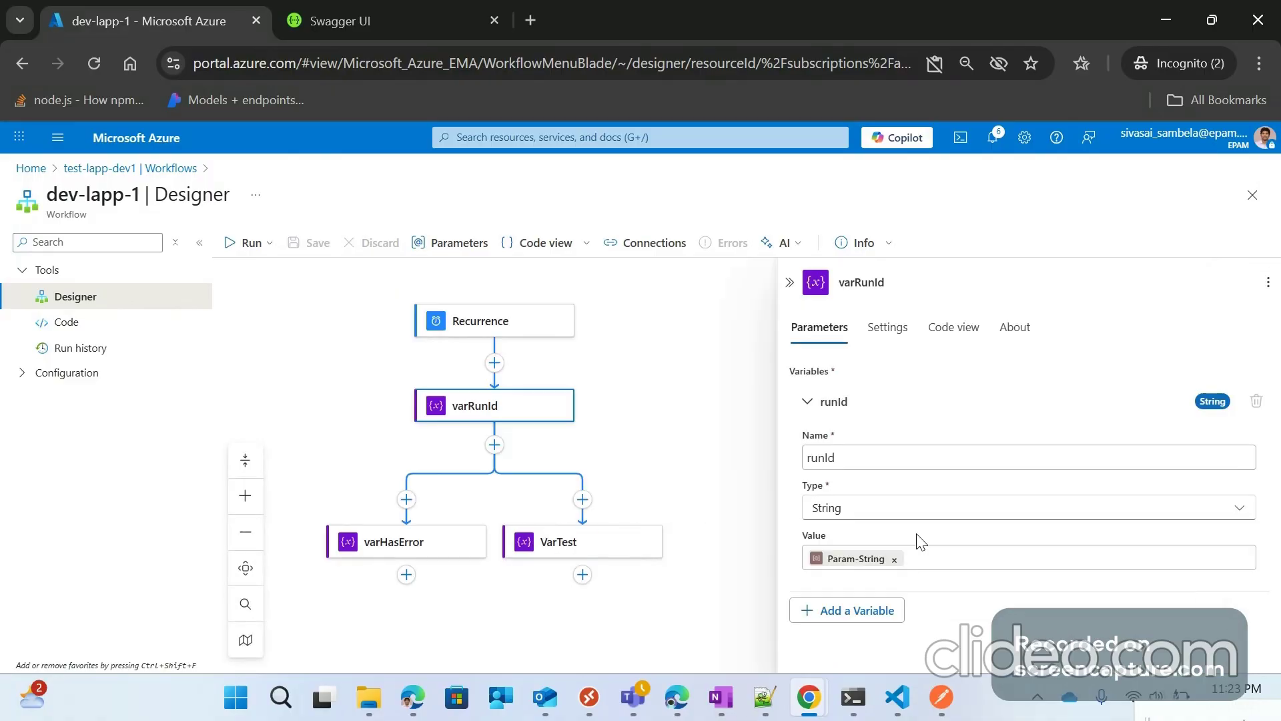
{"action": "left_click", "coordinate": [861, 559]}
{"action": "key", "text": "BackSpace"}
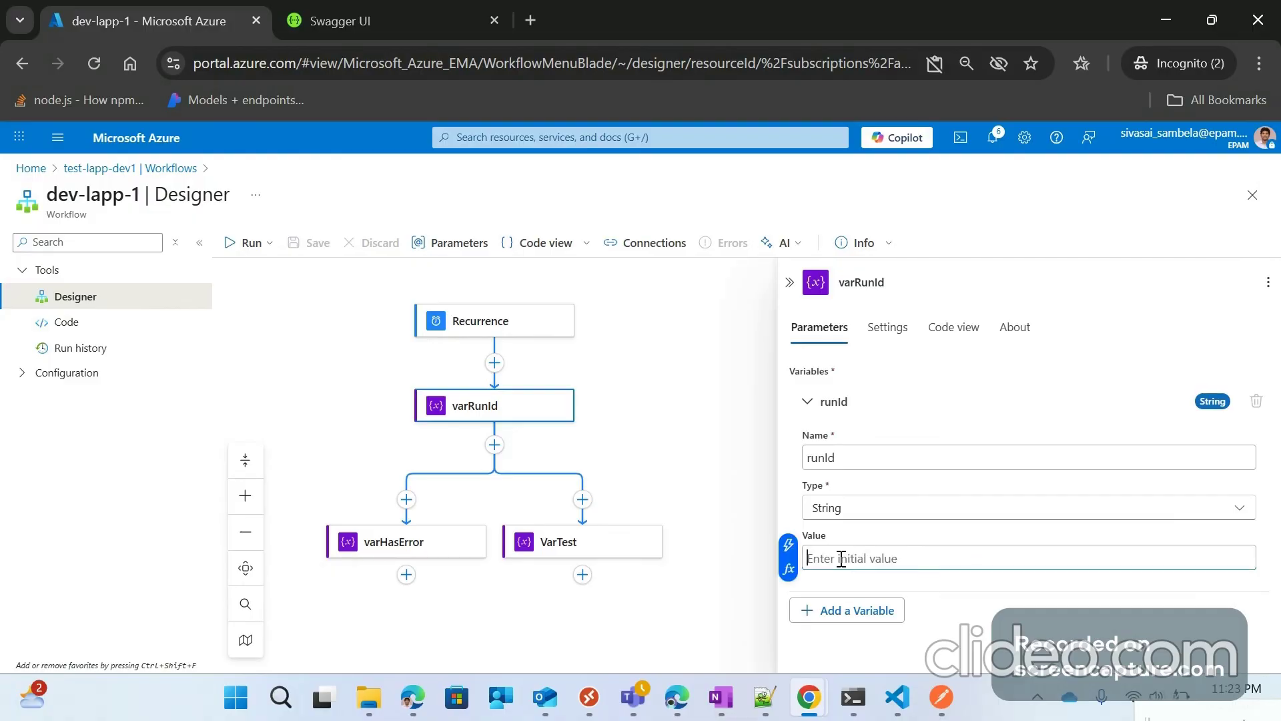
{"action": "left_click", "coordinate": [789, 570]}
{"action": "left_click", "coordinate": [582, 368]}
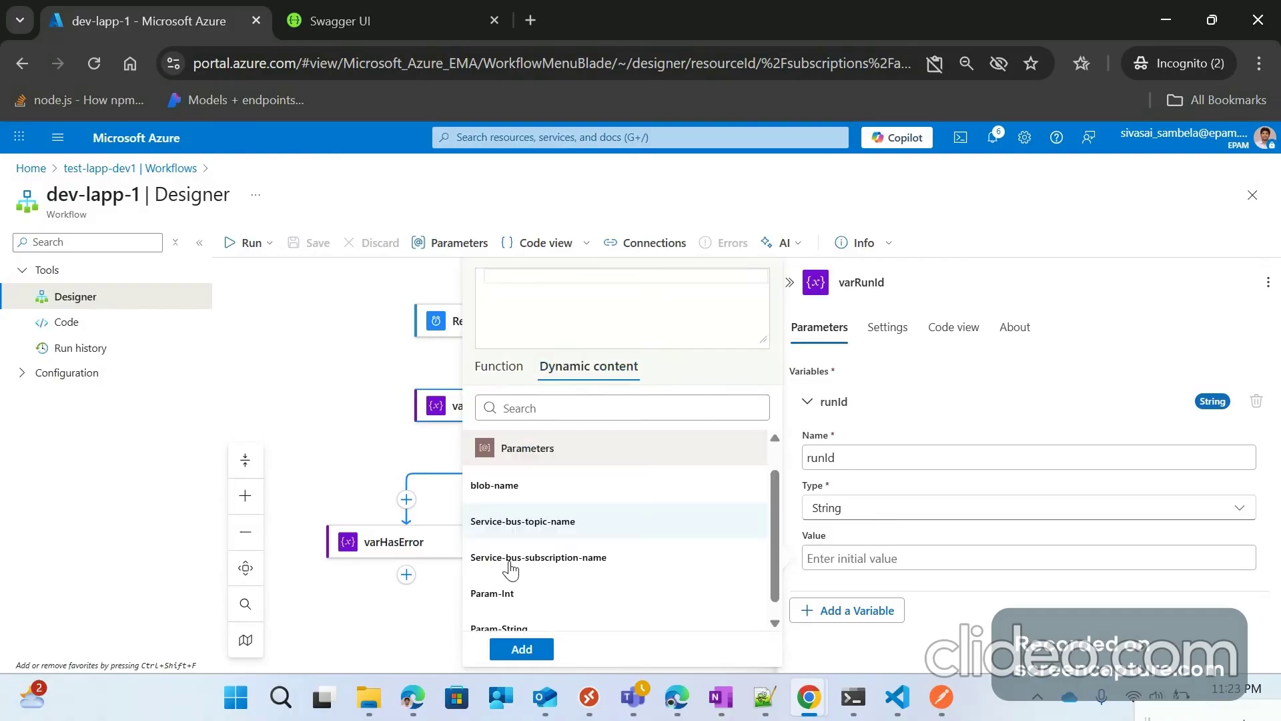
{"action": "scroll", "coordinate": [525, 605], "scroll_direction": "down", "scroll_amount": 1}
{"action": "left_click", "coordinate": [526, 609]}
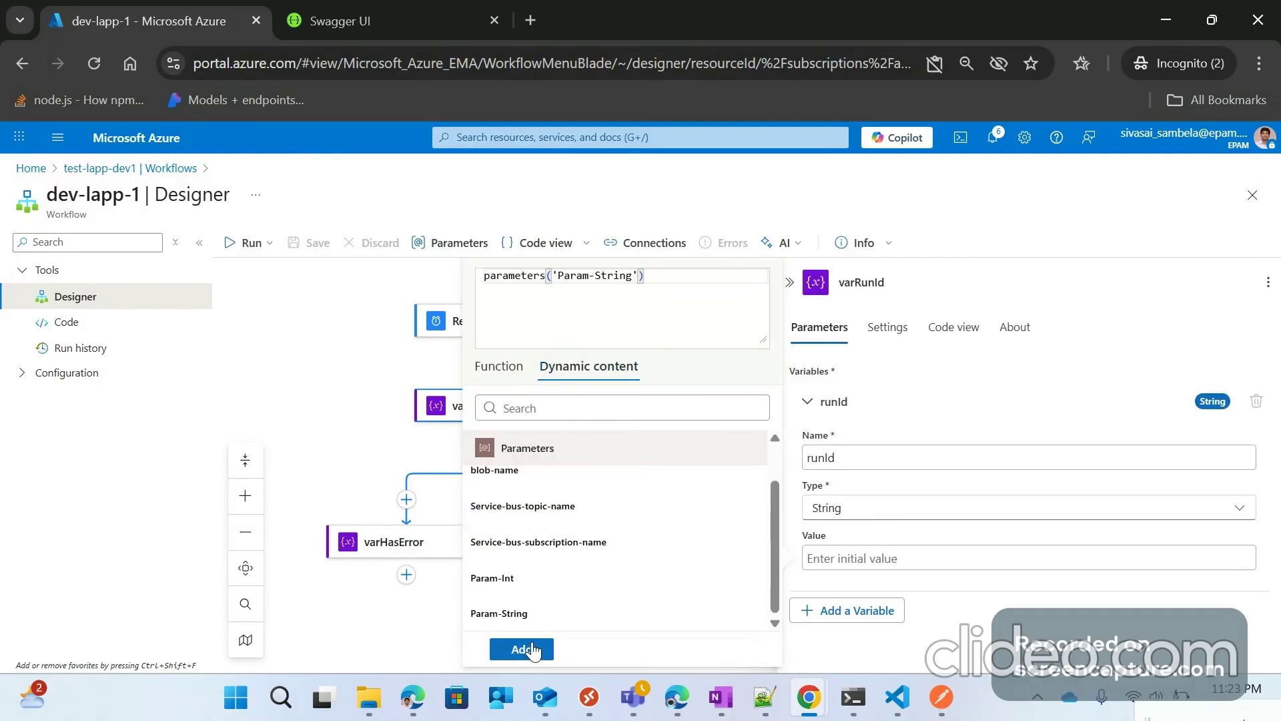
{"action": "left_click", "coordinate": [532, 649]}
Step: Replace the VarTest step's varTest value with the Param-Int parameter and close the step panel
{"action": "left_click", "coordinate": [560, 549]}
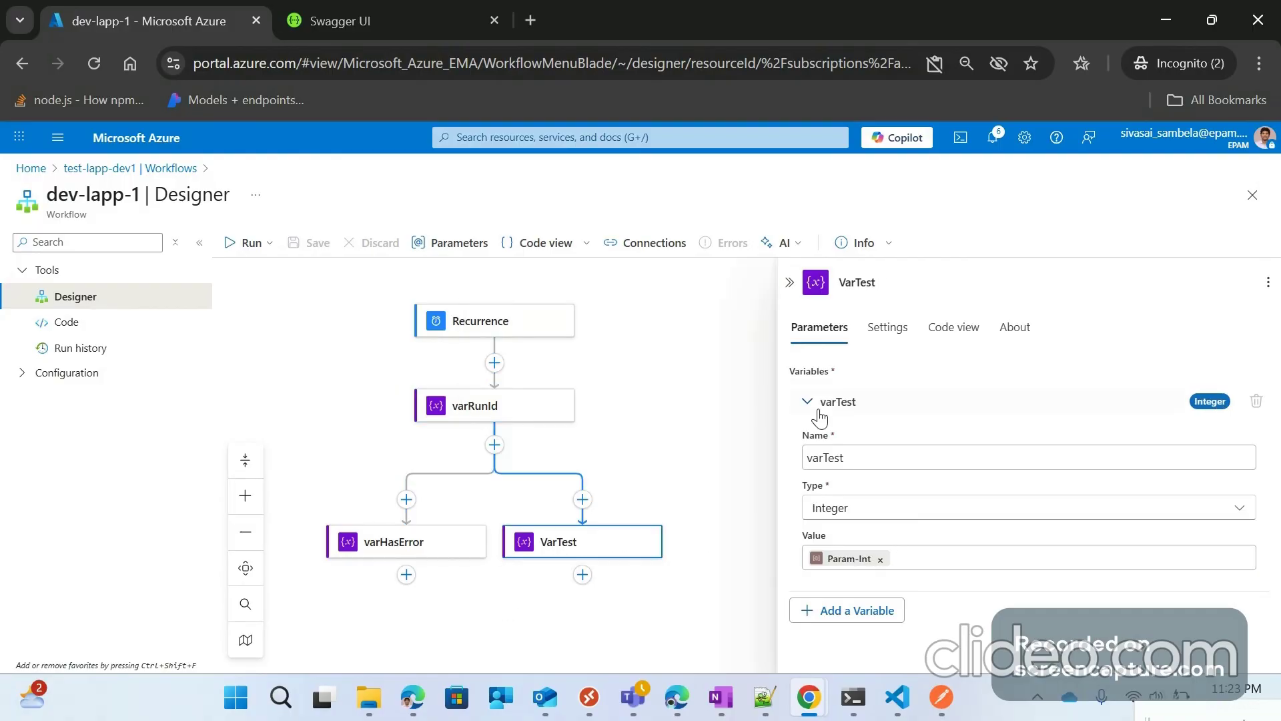
{"action": "left_click", "coordinate": [880, 560]}
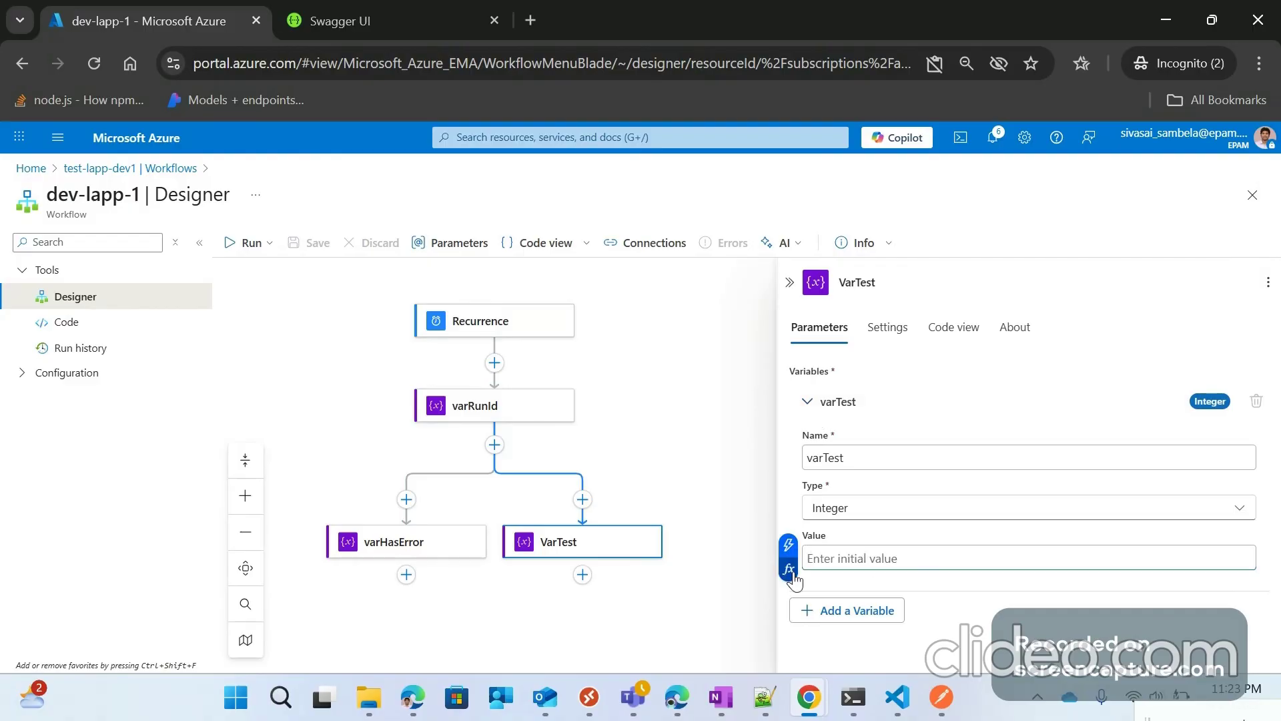
{"action": "left_click", "coordinate": [790, 571]}
{"action": "left_click", "coordinate": [587, 369]}
{"action": "scroll", "coordinate": [480, 610], "scroll_direction": "down", "scroll_amount": 2}
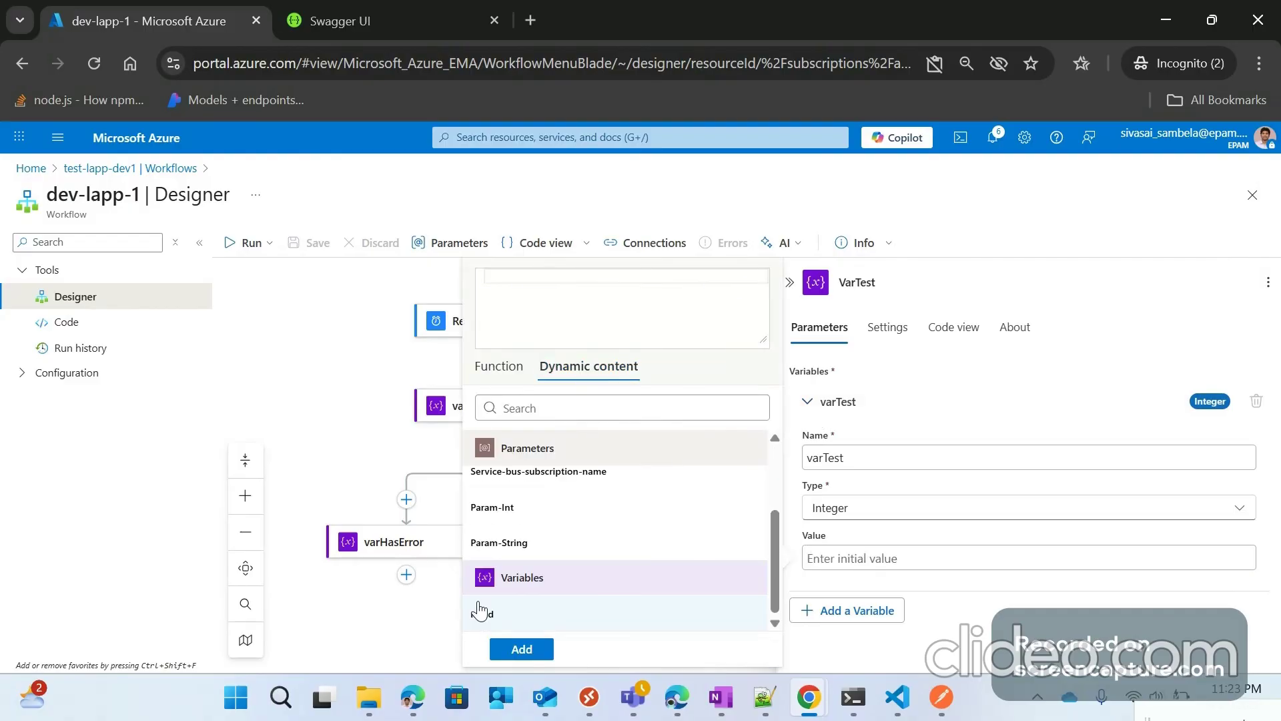
{"action": "left_click", "coordinate": [505, 509]}
{"action": "left_click", "coordinate": [522, 650]}
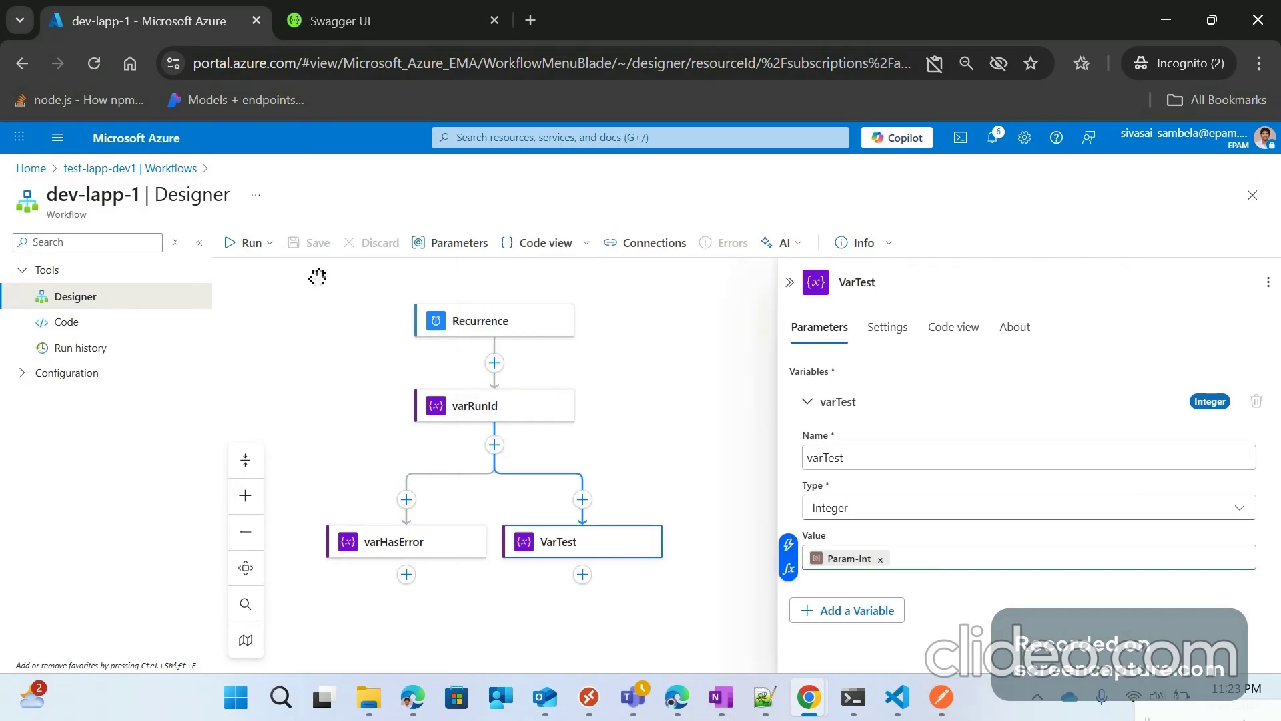
{"action": "left_click", "coordinate": [351, 274]}
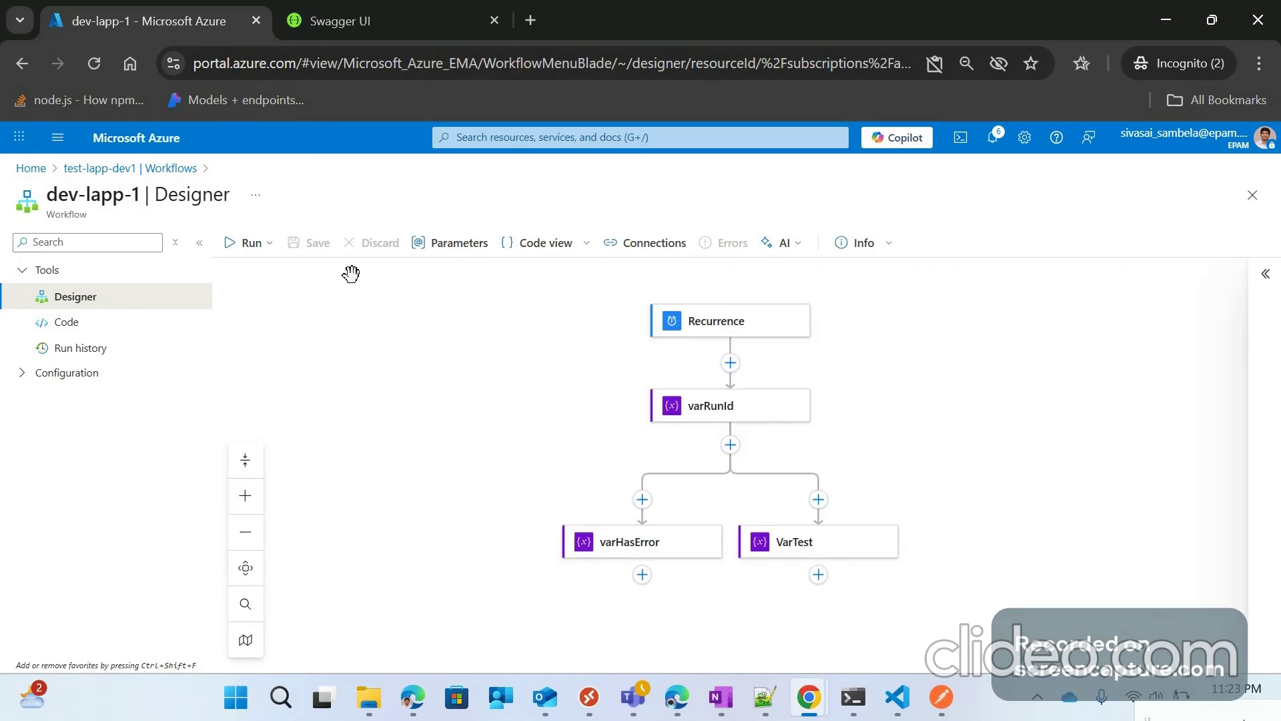
Step: Run the dev-lapp-1 workflow and open its newest run from Run history
{"action": "left_click", "coordinate": [268, 245]}
{"action": "left_click", "coordinate": [256, 272]}
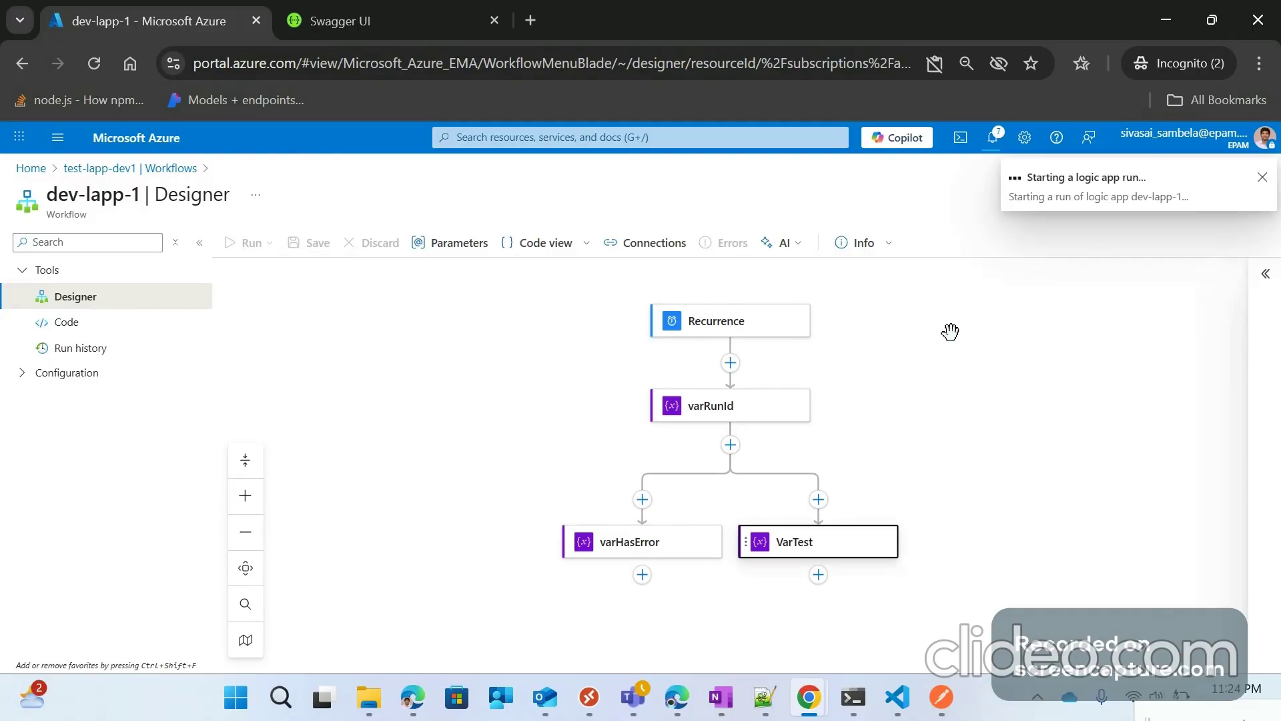
{"action": "left_click", "coordinate": [81, 347]}
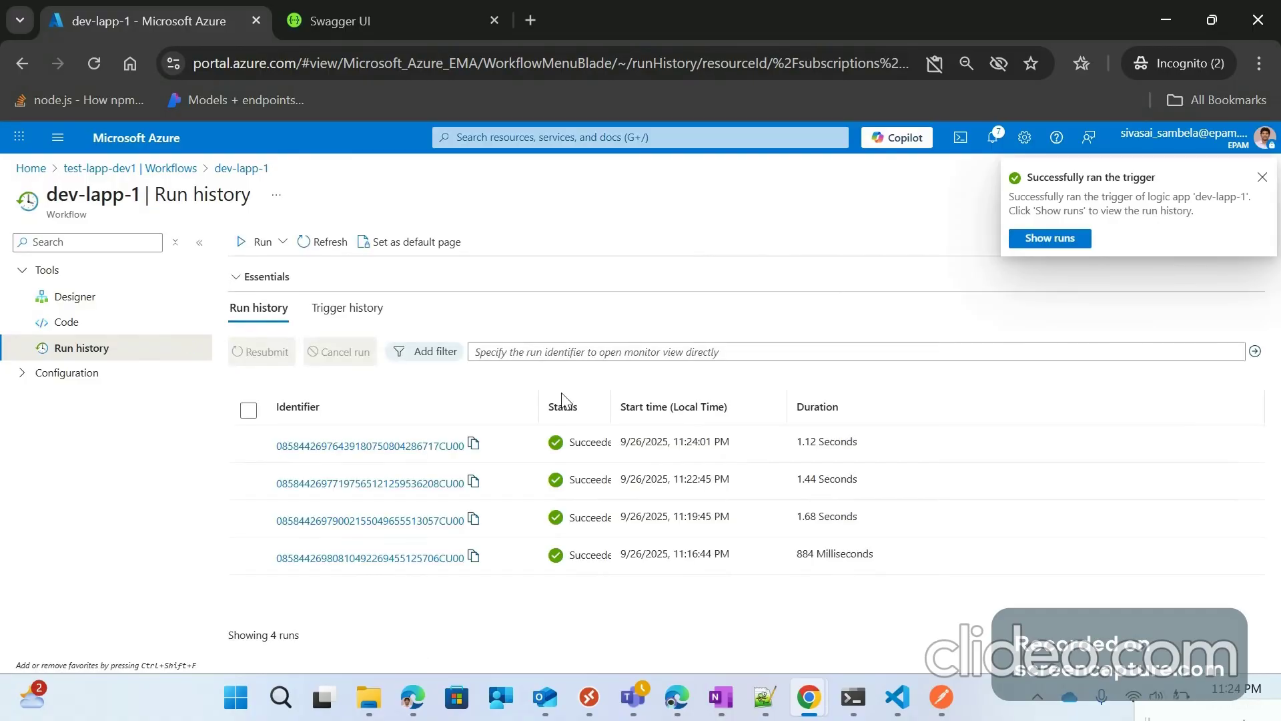
{"action": "left_click", "coordinate": [421, 446]}
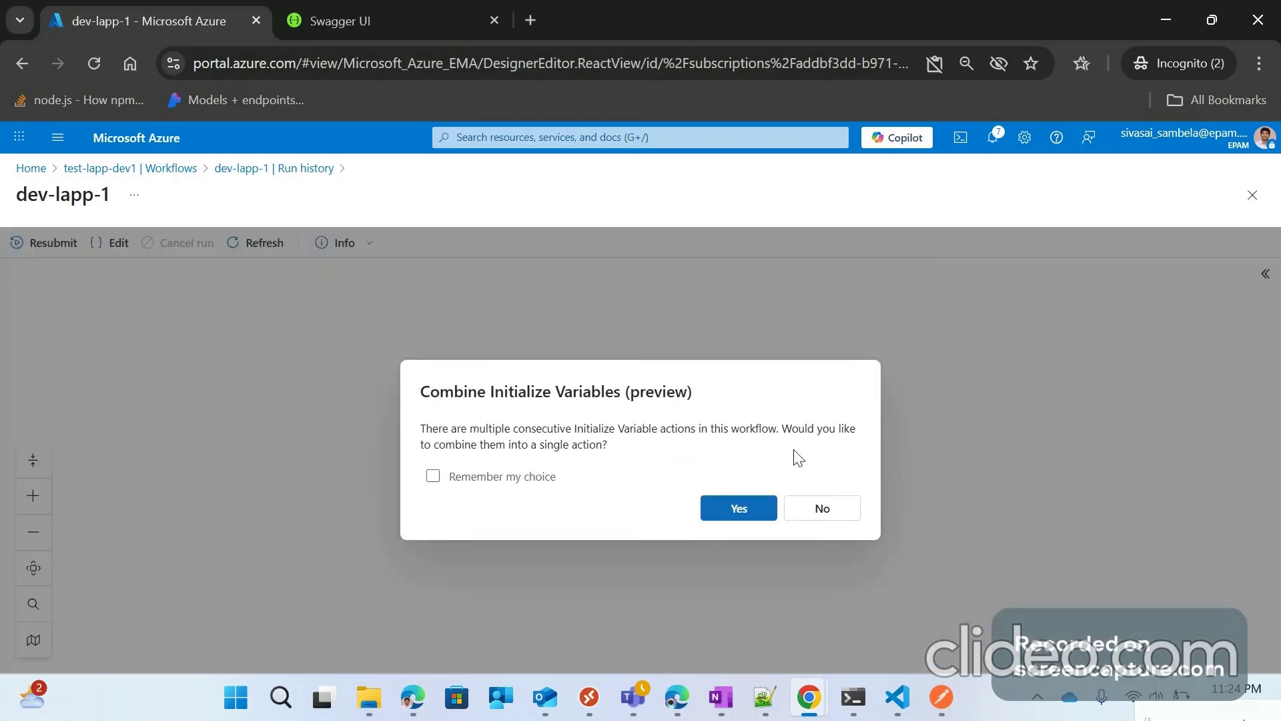
Step: Decline combining variables, confirm runId is TestValue and varTest is 10000, then close details
{"action": "left_click", "coordinate": [1002, 474]}
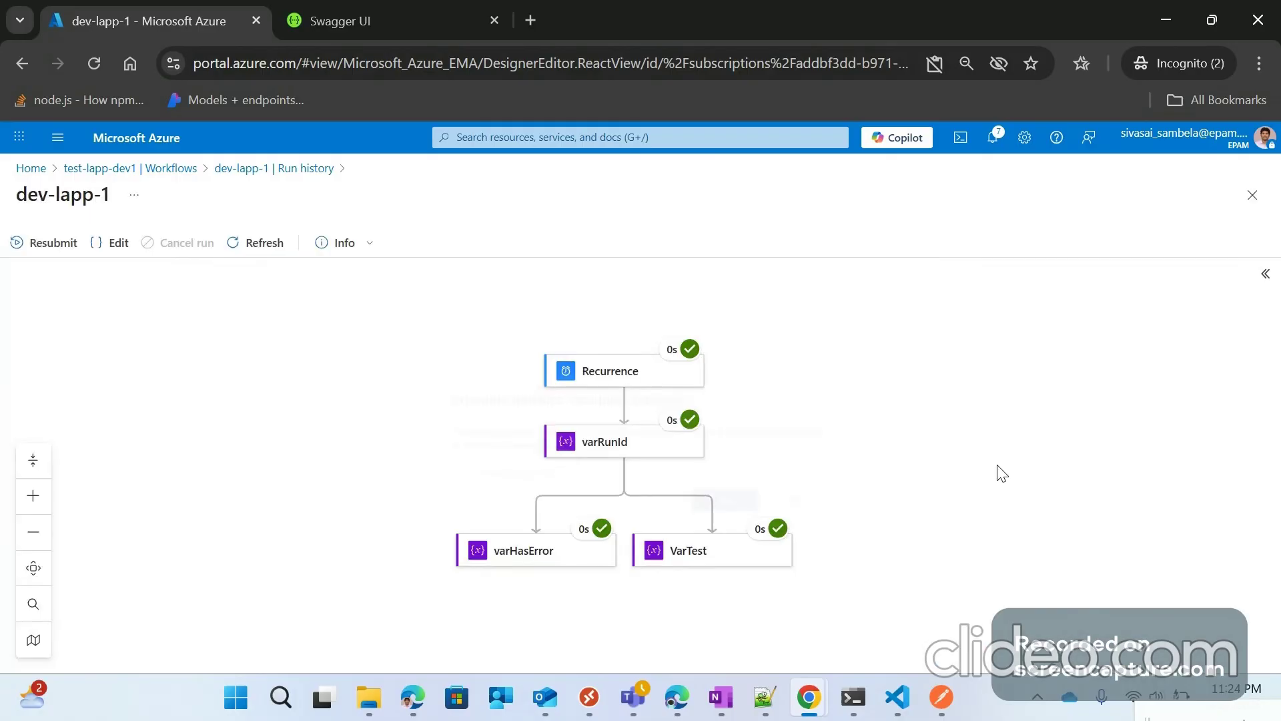
{"action": "left_click", "coordinate": [628, 455]}
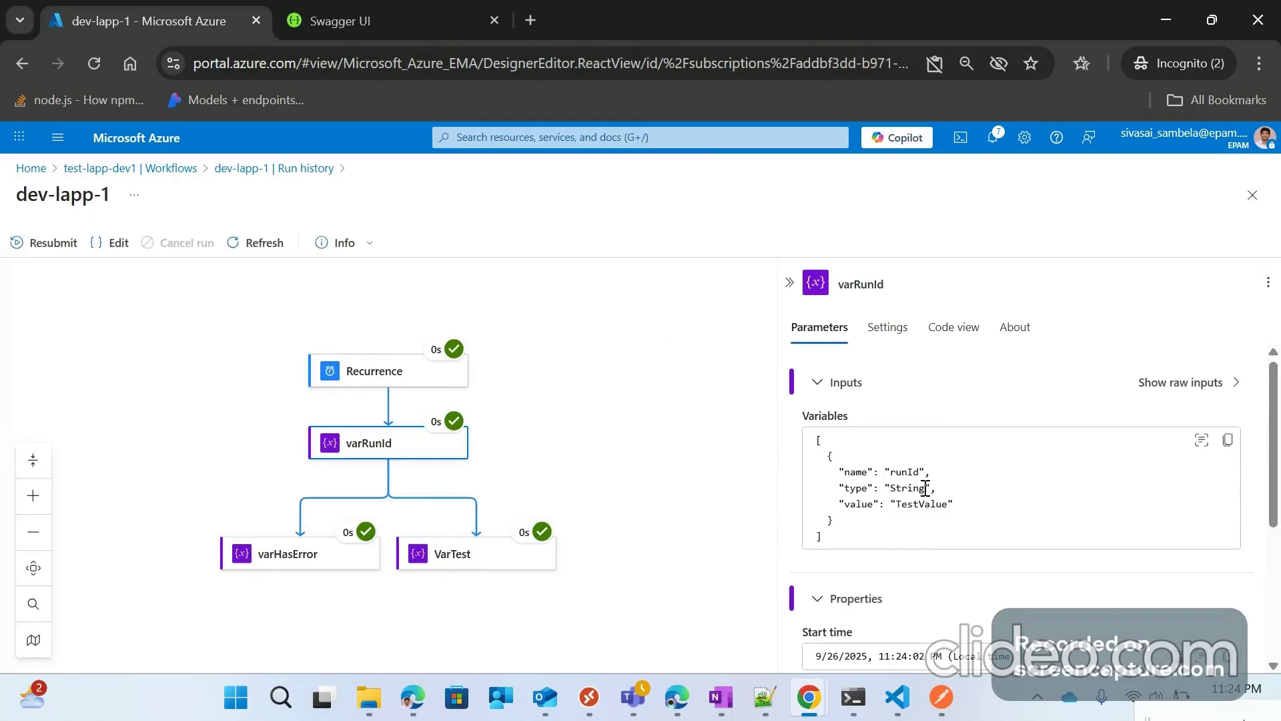
{"action": "double_click", "coordinate": [924, 503]}
{"action": "left_click", "coordinate": [483, 567]}
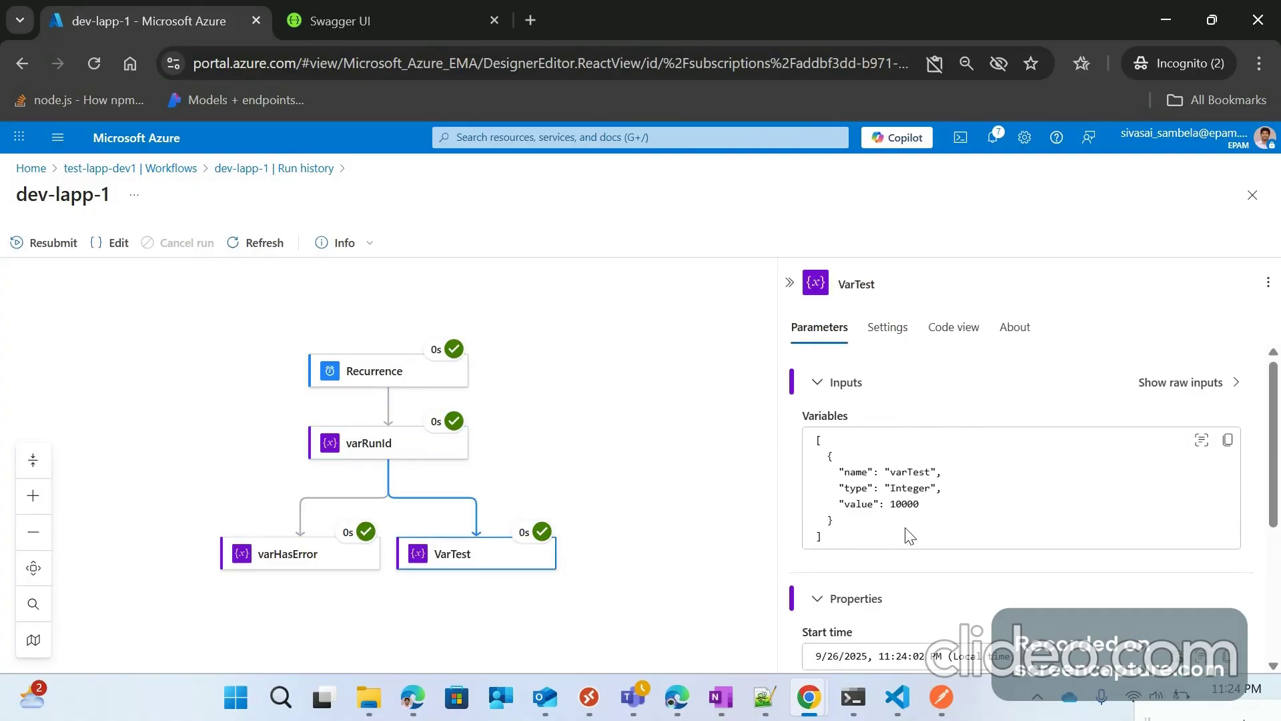
{"action": "double_click", "coordinate": [906, 505]}
{"action": "left_click", "coordinate": [791, 281]}
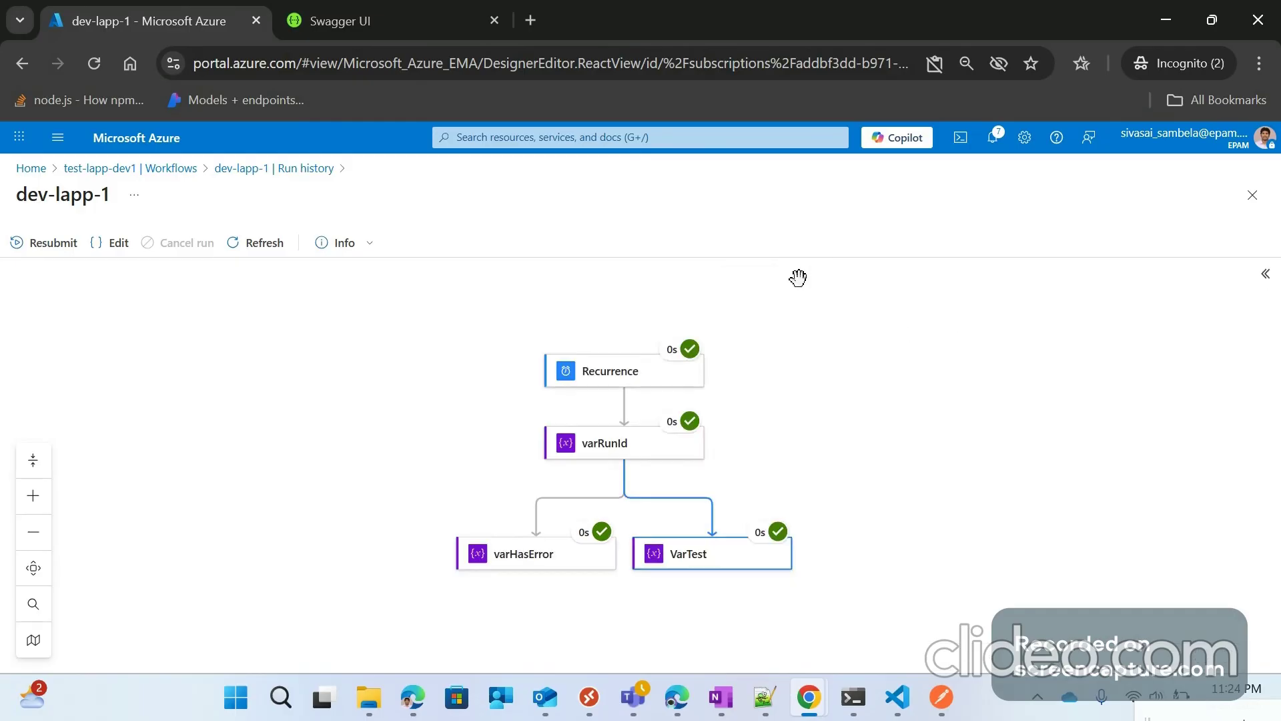
Step: Check test-lapp-dev1's Parameters, then reopen the logic app from Home to its Workflows list
{"action": "left_click", "coordinate": [172, 169]}
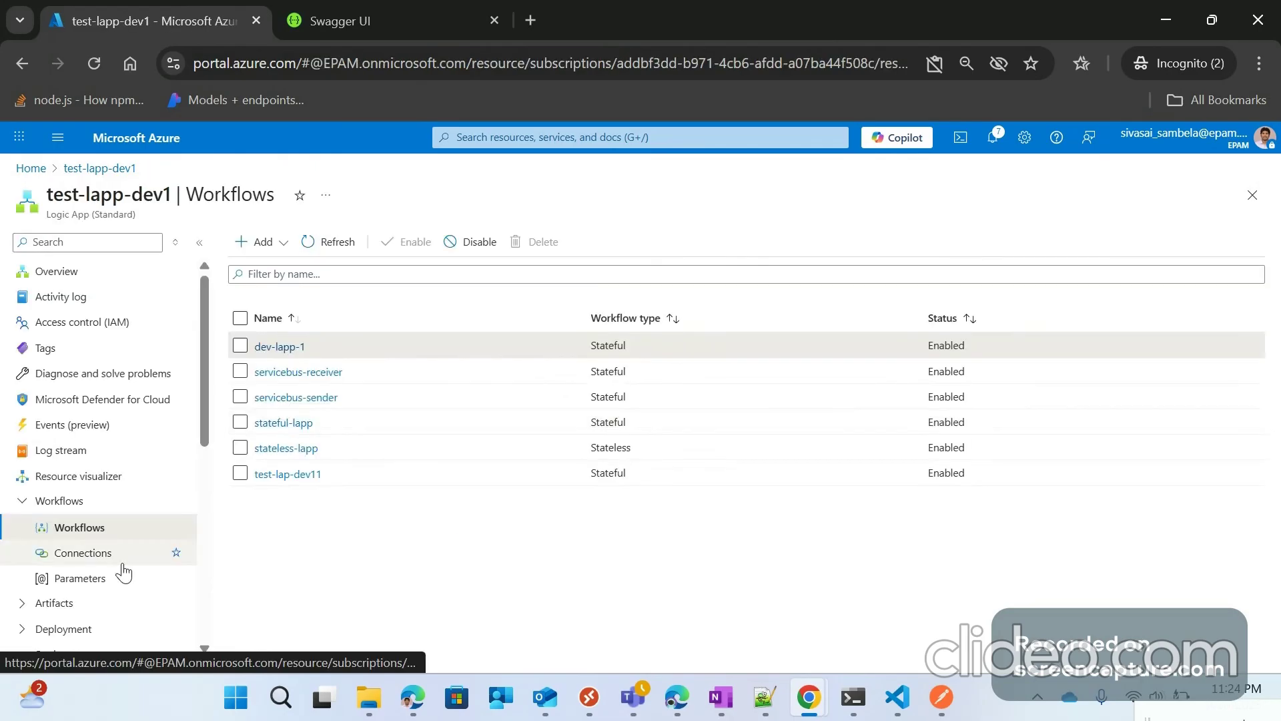
{"action": "left_click", "coordinate": [79, 578]}
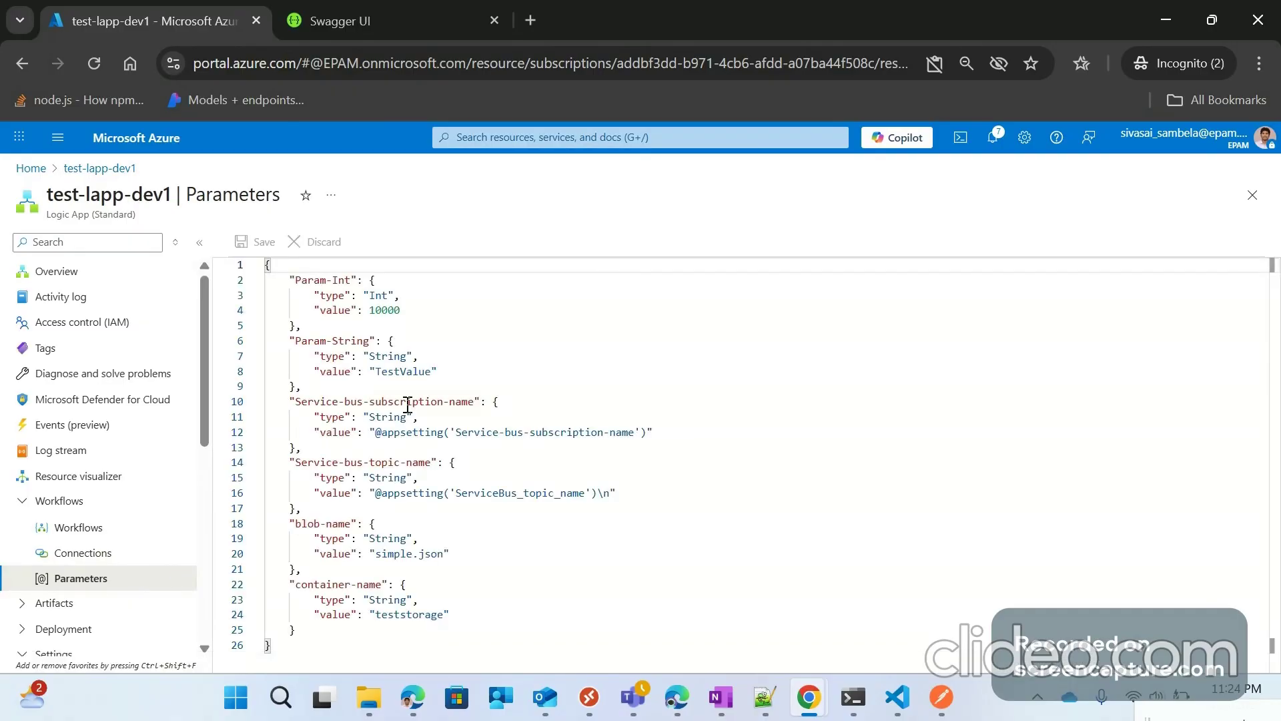
{"action": "left_click", "coordinate": [32, 169]}
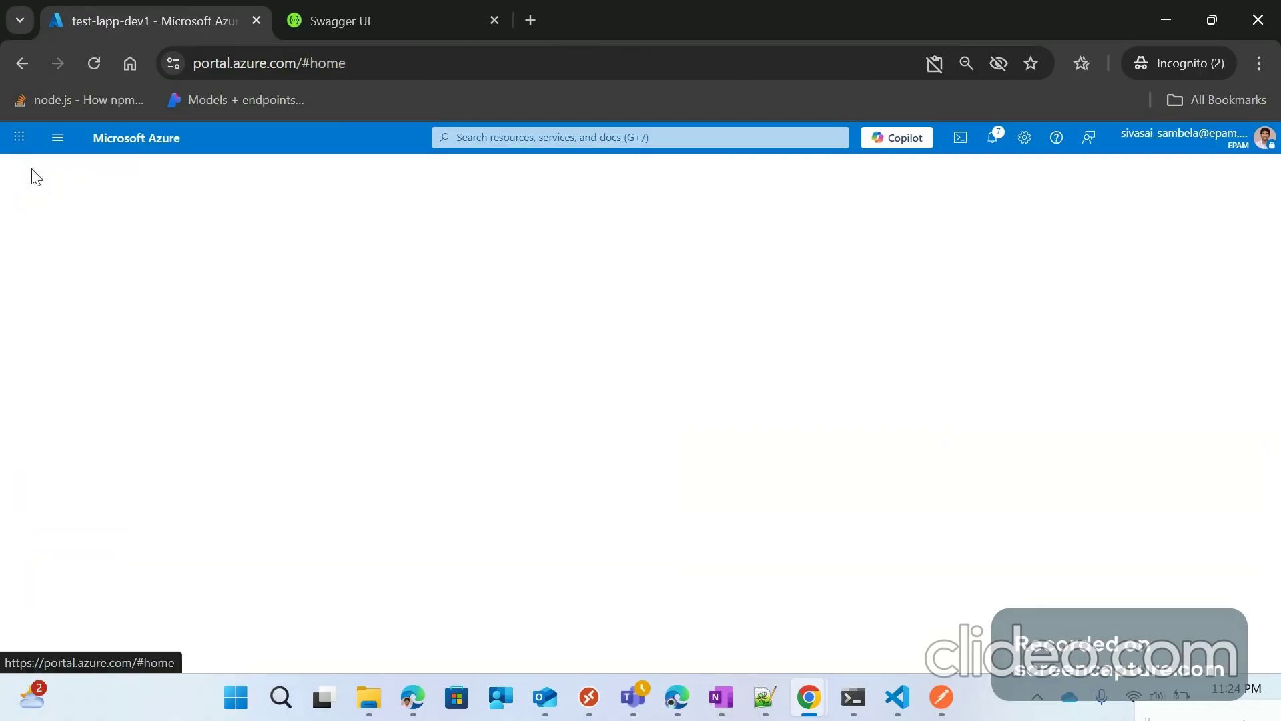
{"action": "left_click", "coordinate": [284, 421]}
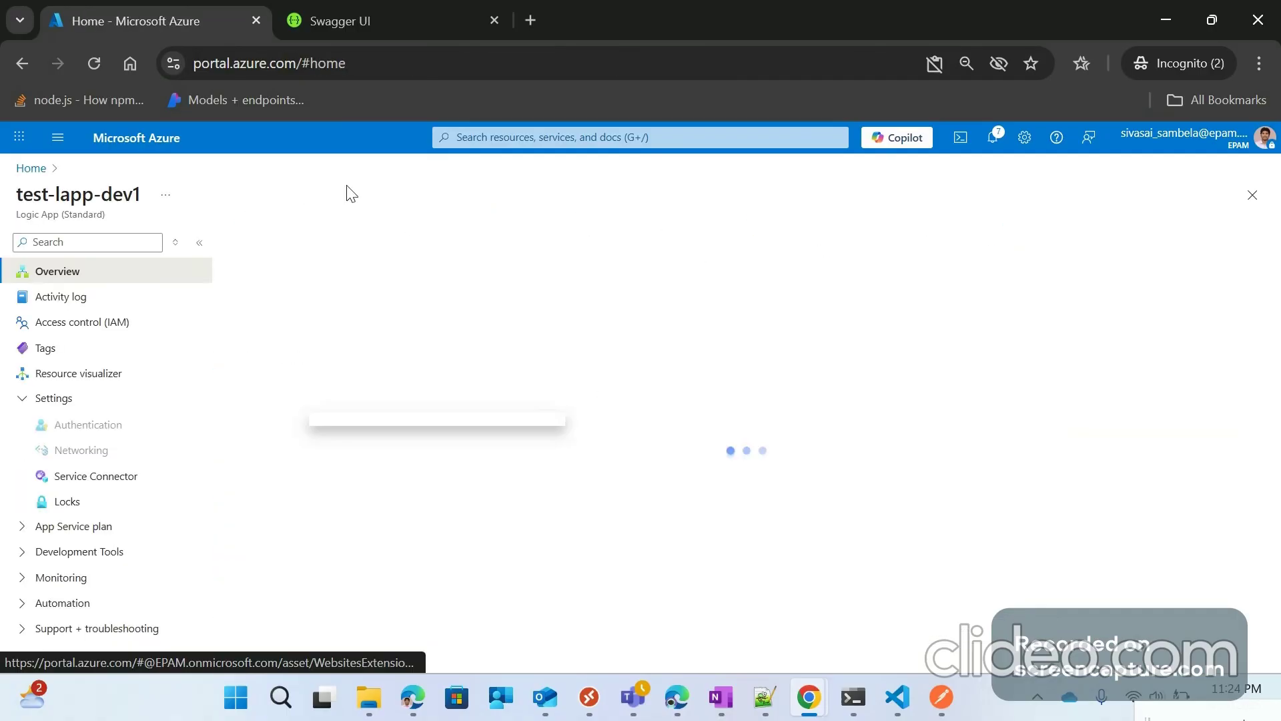
{"action": "left_click", "coordinate": [78, 527]}
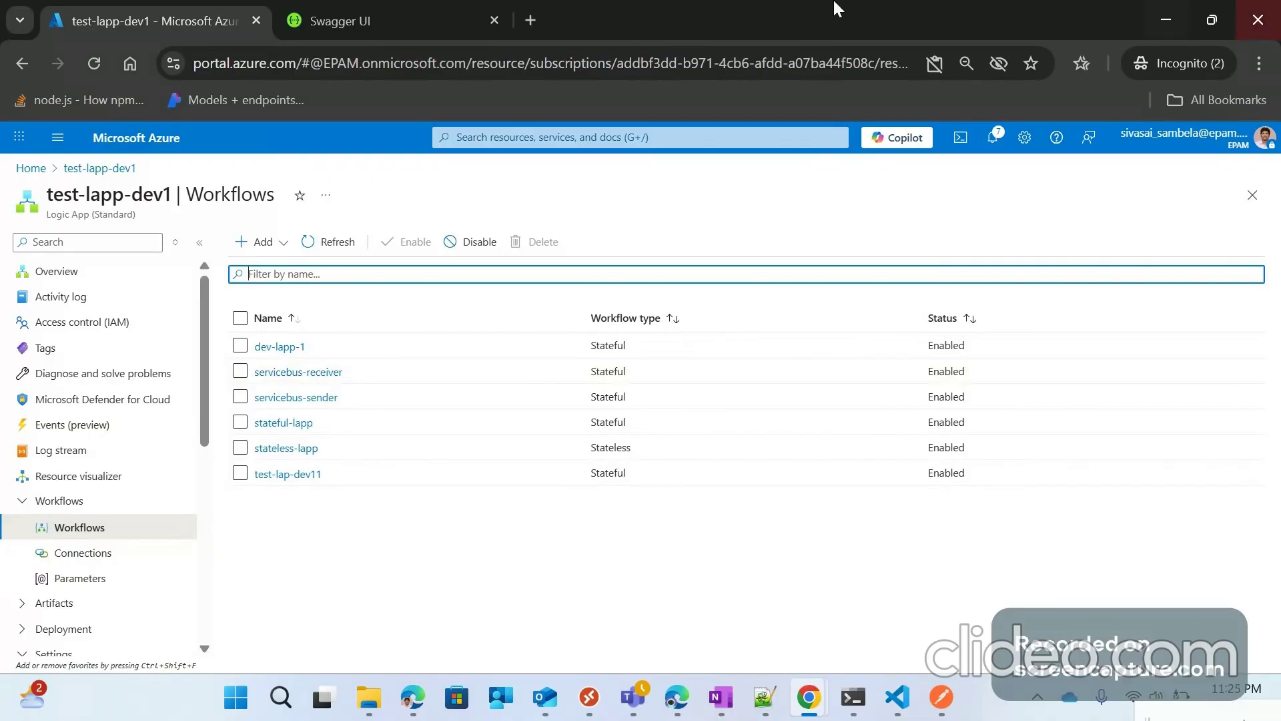
Step: Begin adding a new workflow, cancel the Create workflow form, and open dev-lapp-1
{"action": "left_click", "coordinate": [275, 244]}
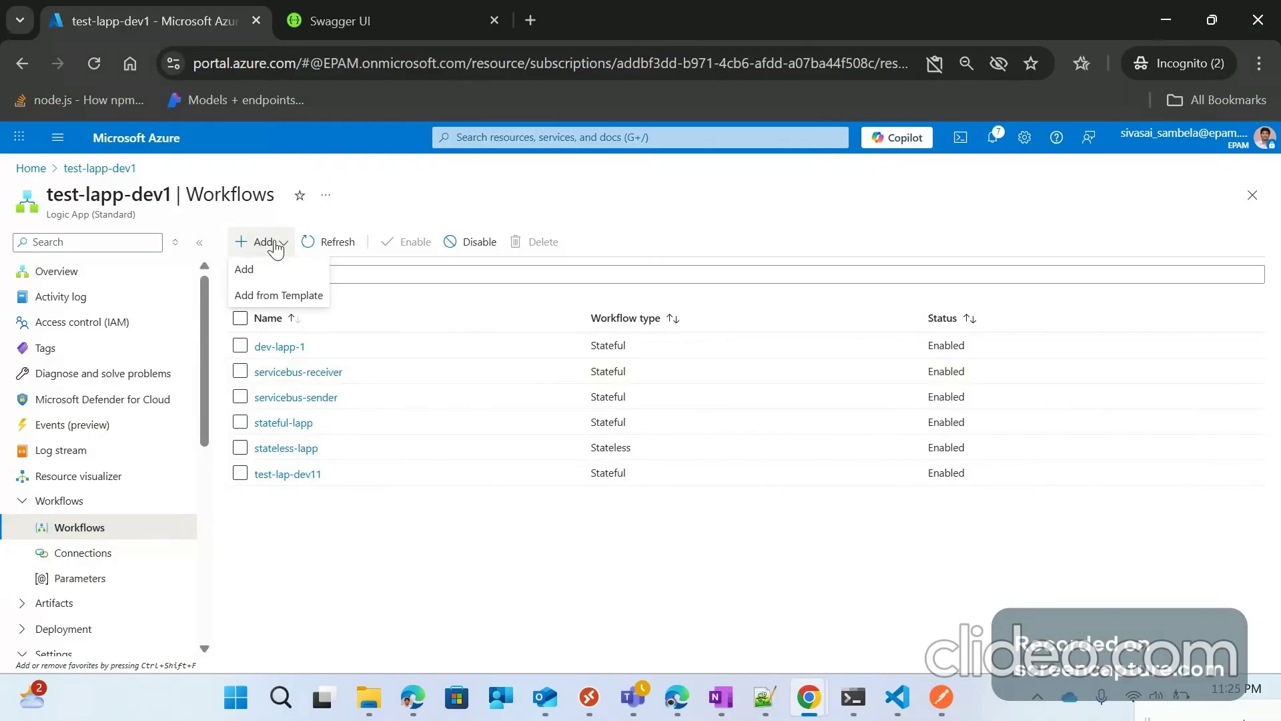
{"action": "left_click", "coordinate": [288, 272]}
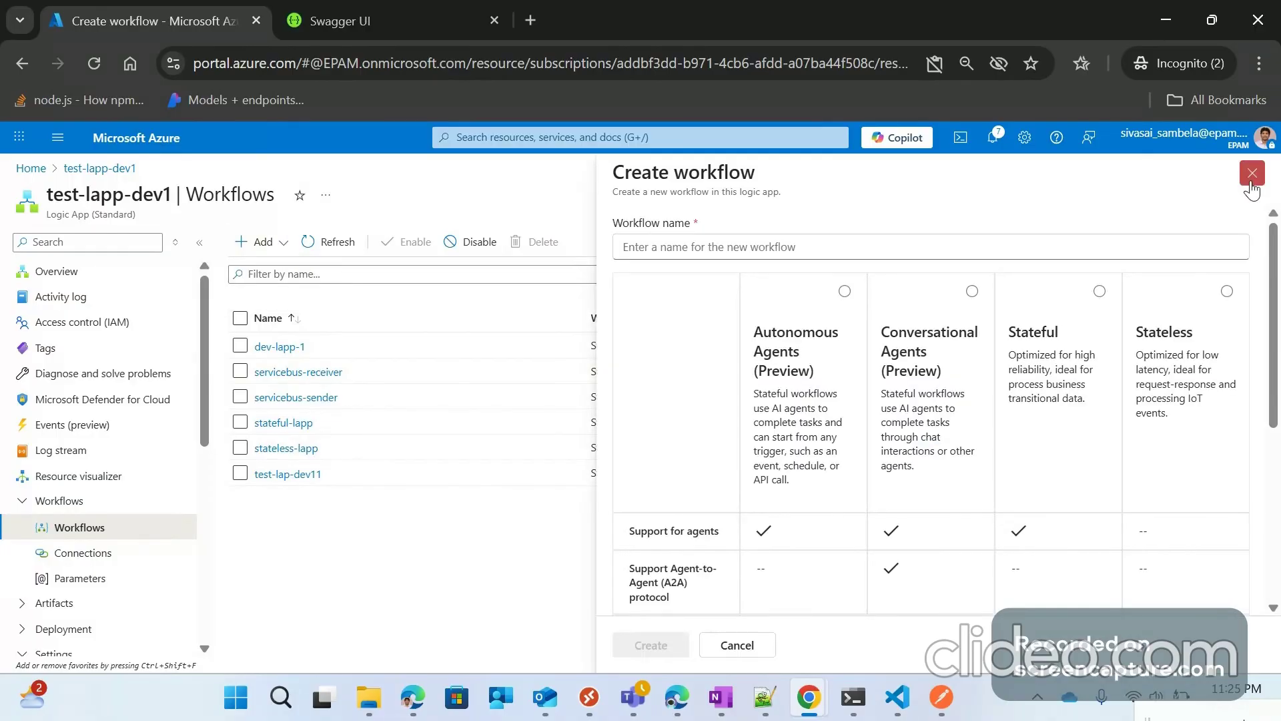
{"action": "left_click", "coordinate": [1251, 173]}
{"action": "left_click", "coordinate": [278, 348]}
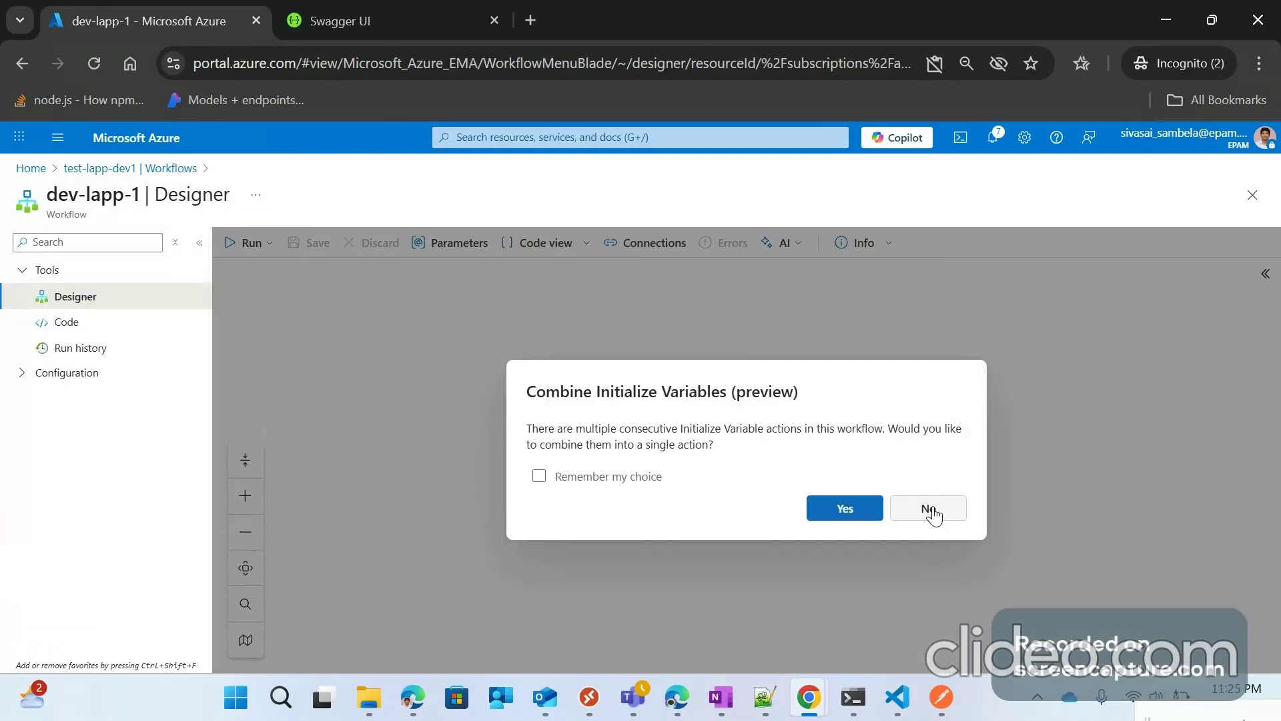
Step: Decline combining variables, return to the Workflows list, and delete dev-lapp-1
{"action": "left_click", "coordinate": [930, 510]}
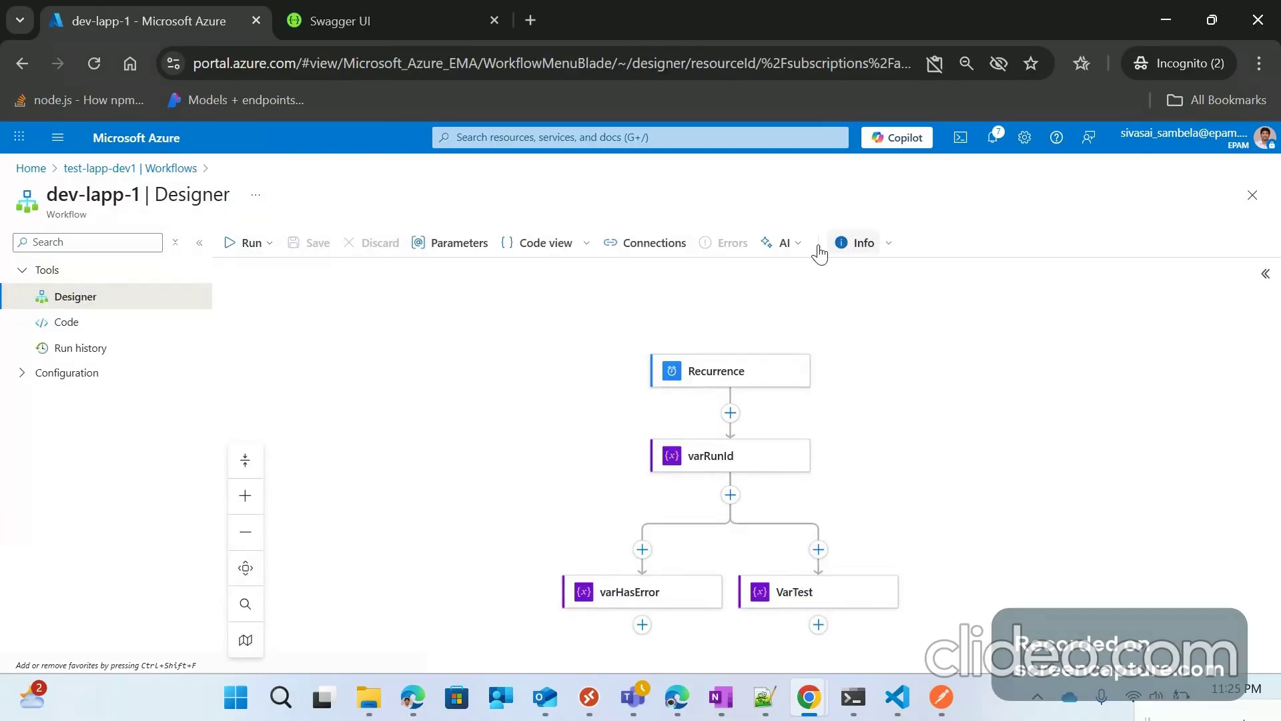
{"action": "left_click", "coordinate": [100, 169]}
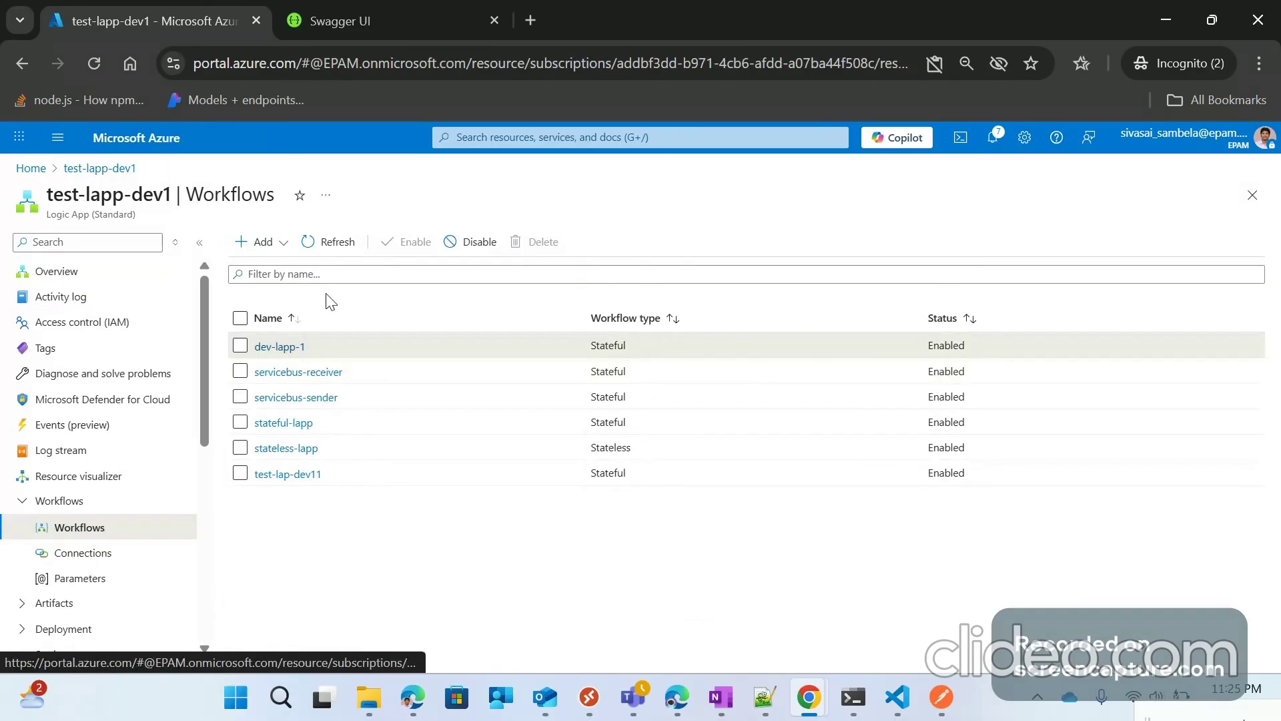
{"action": "left_click", "coordinate": [394, 337]}
{"action": "left_click", "coordinate": [536, 242]}
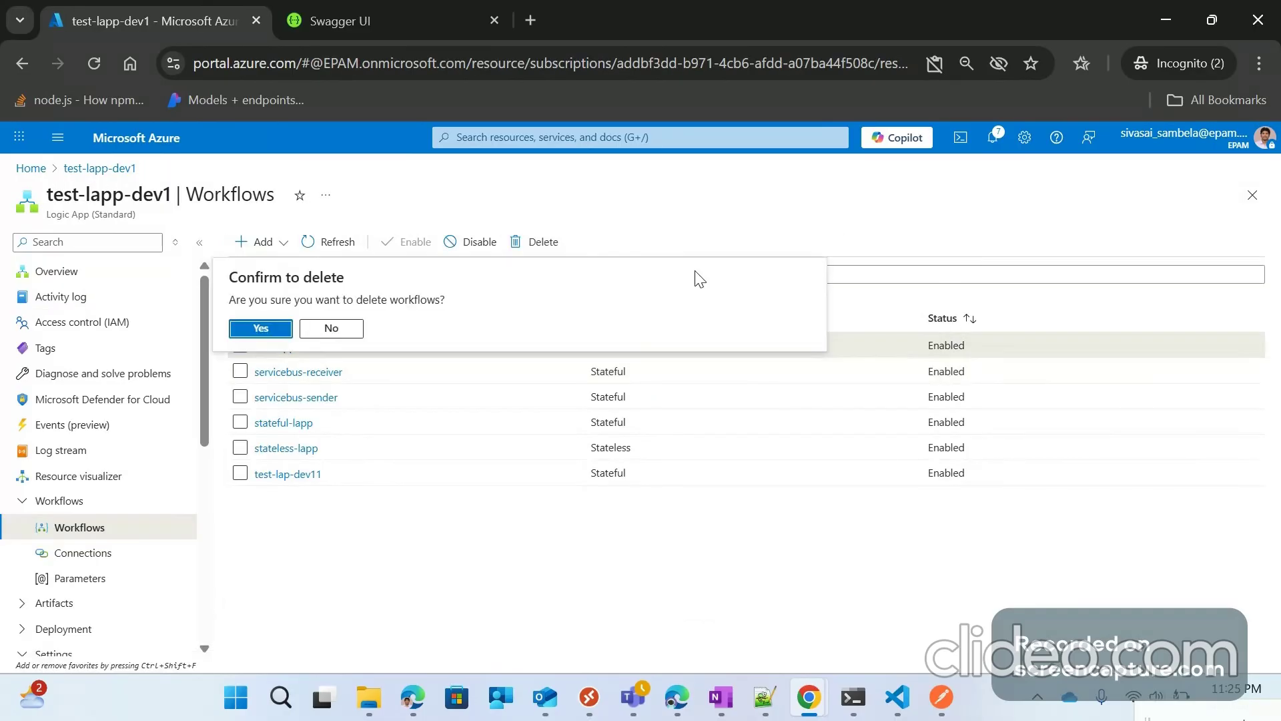
{"action": "key", "text": "Return"}
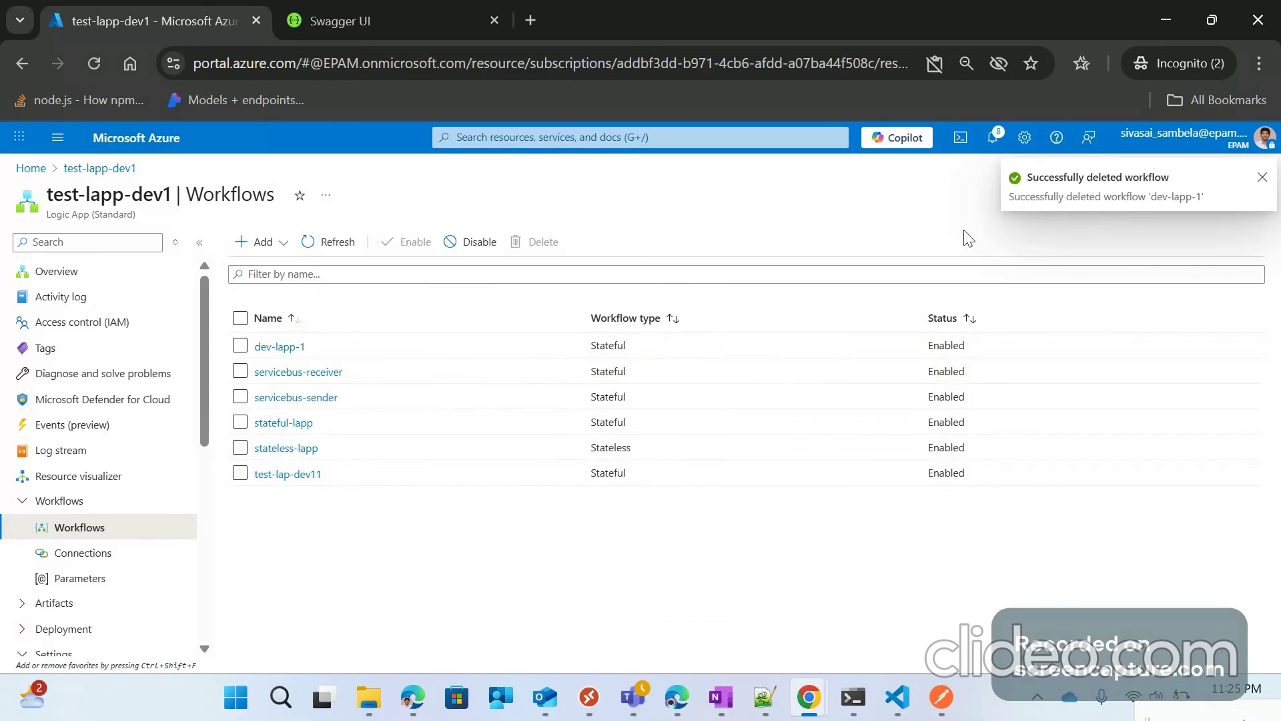
Step: Delete the stateful-lapp workflow as well
{"action": "left_click", "coordinate": [240, 422]}
{"action": "left_click", "coordinate": [537, 242]}
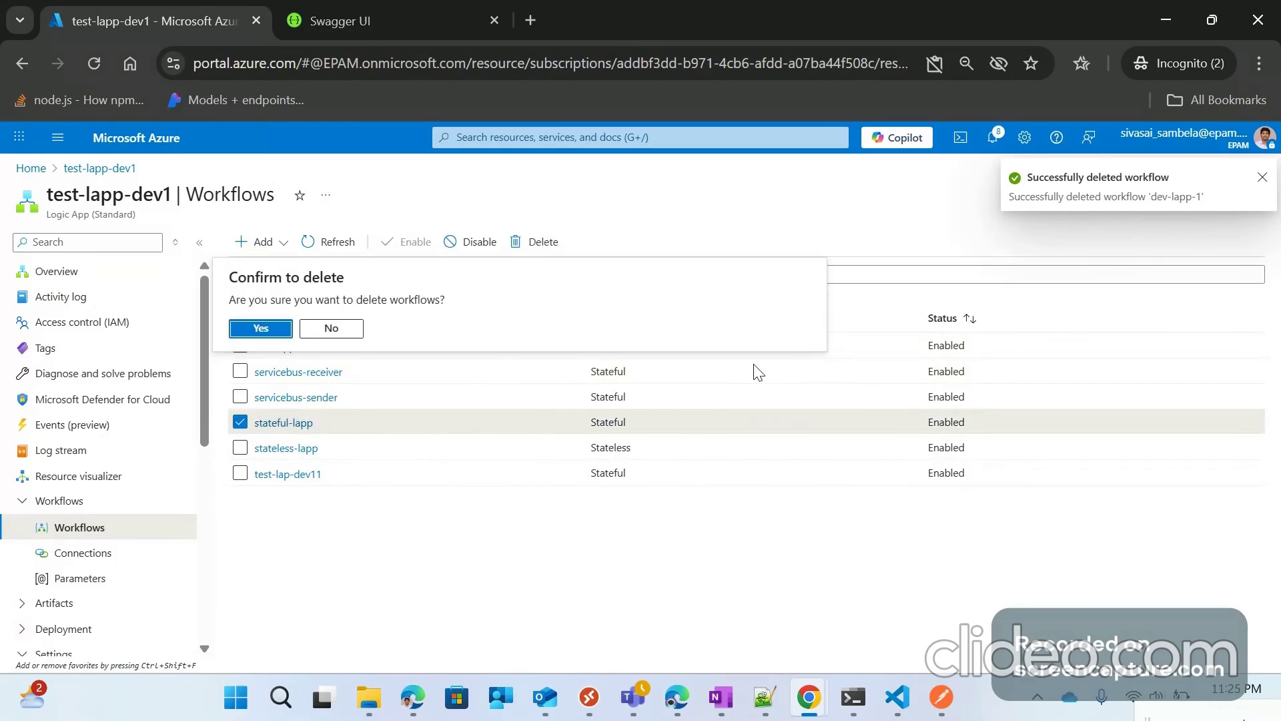
{"action": "key", "text": "Return"}
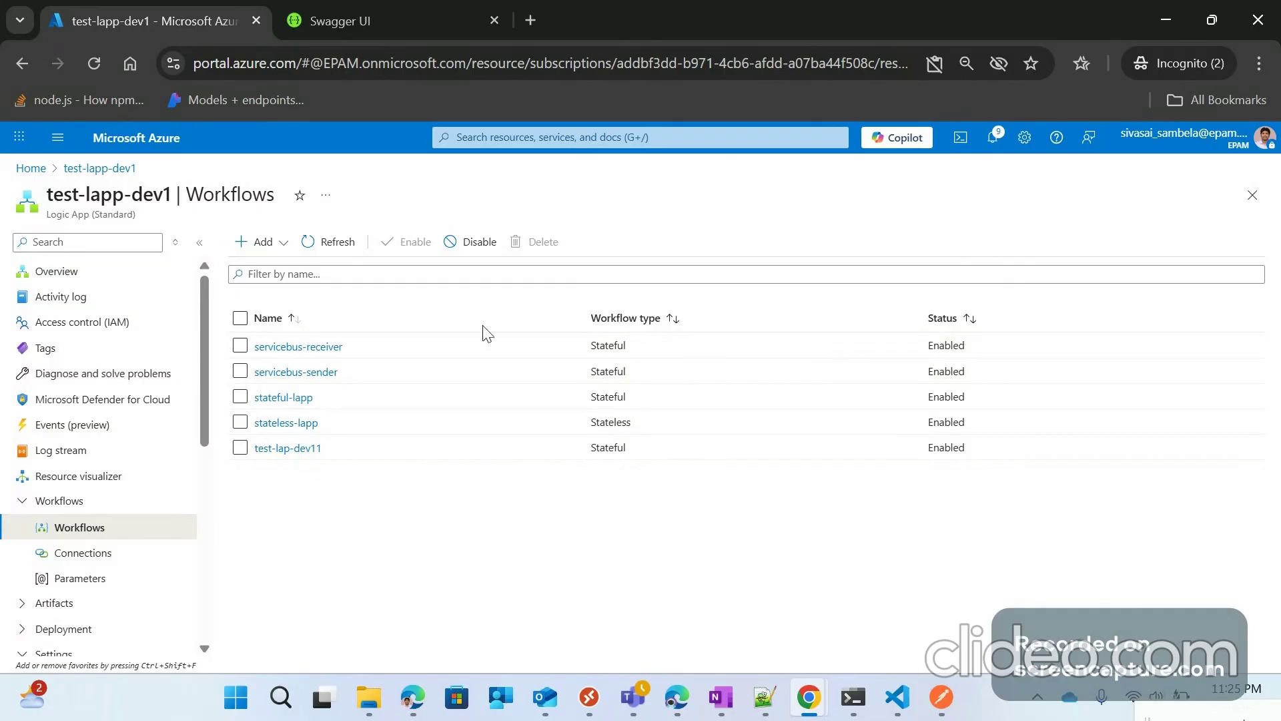
{"action": "left_click", "coordinate": [100, 578]}
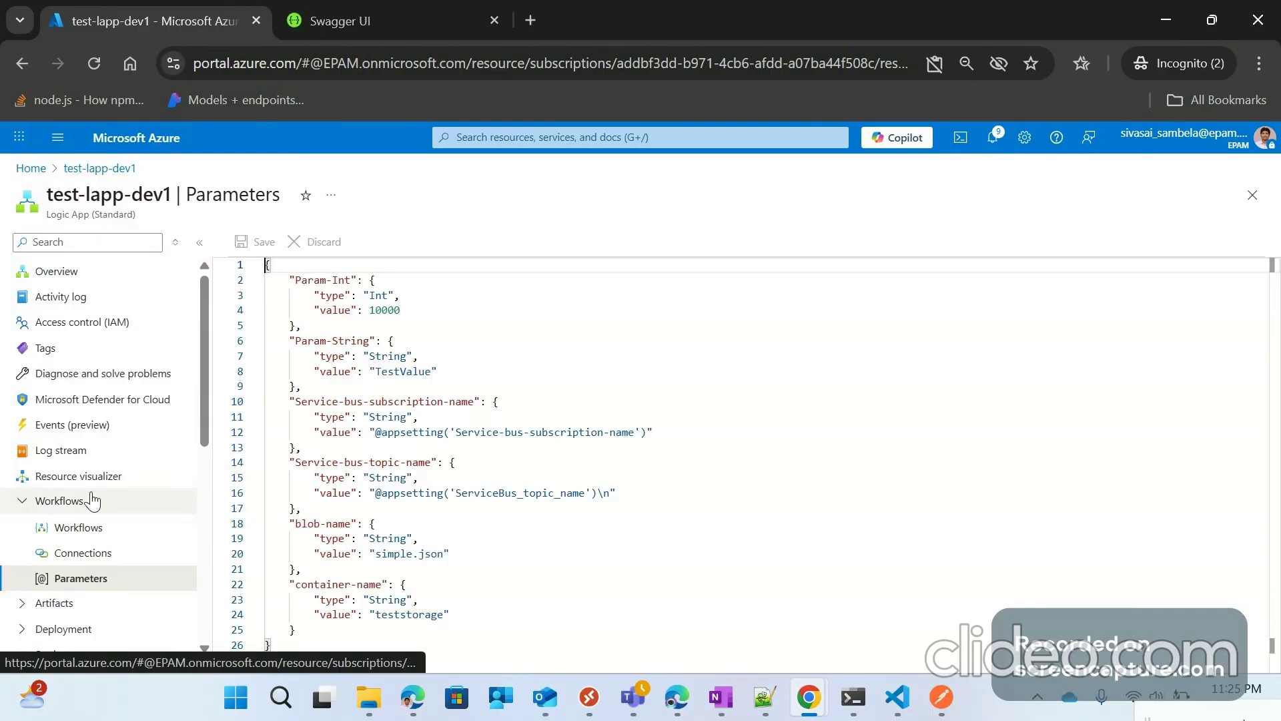
{"action": "left_click", "coordinate": [78, 527]}
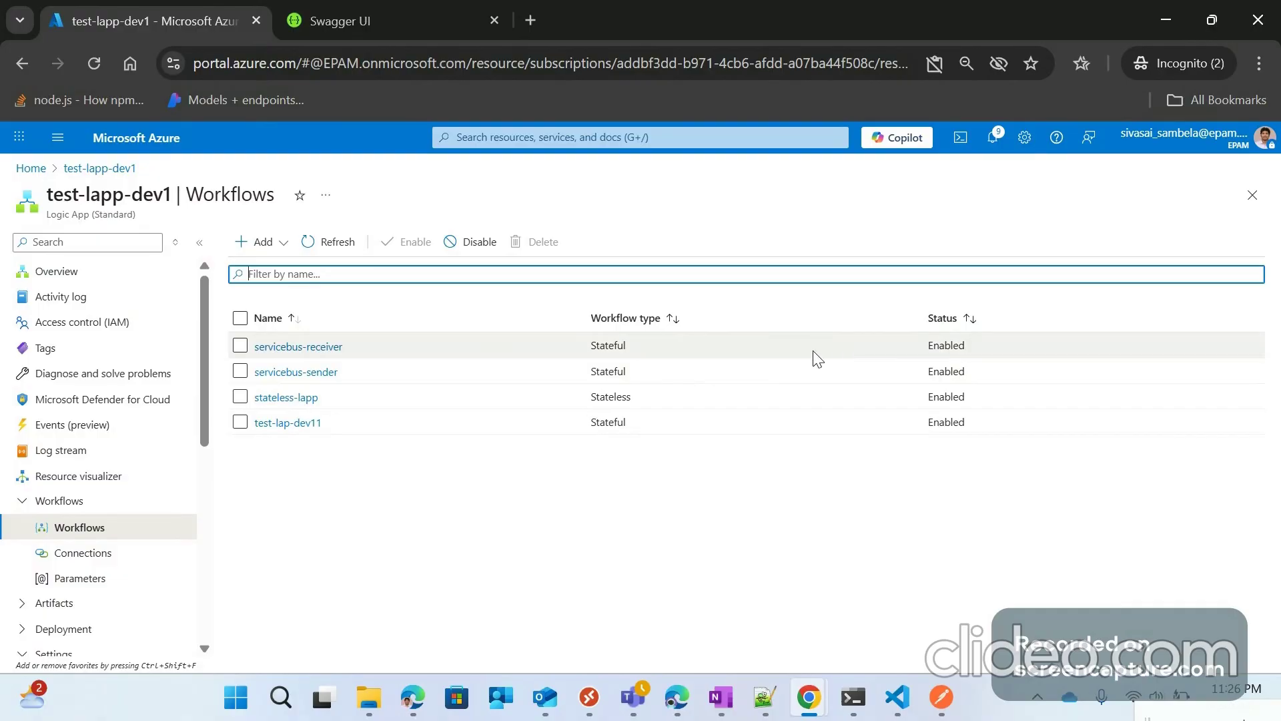
Step: Add a Stateful workflow named 'servicebus-sender-exam1' to test-lapp-dev1
{"action": "left_click", "coordinate": [277, 243]}
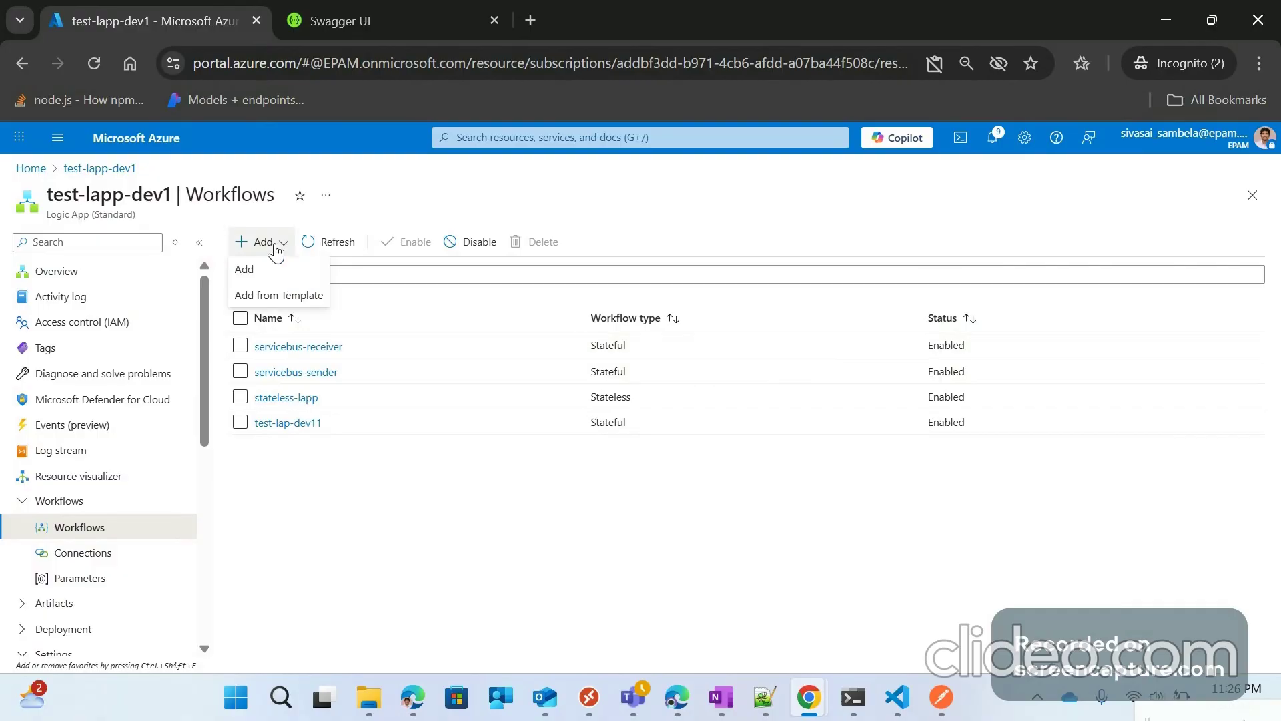
{"action": "left_click", "coordinate": [253, 269]}
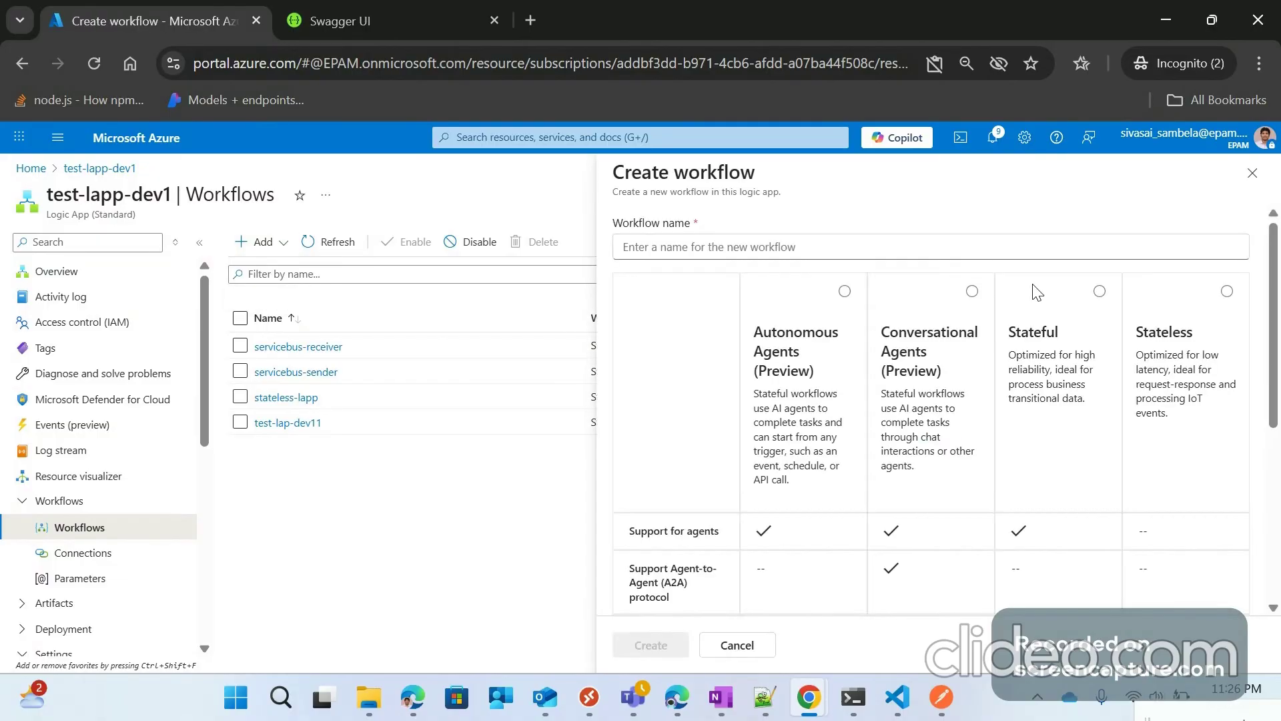
{"action": "left_click", "coordinate": [1037, 293]}
{"action": "left_click", "coordinate": [644, 245]}
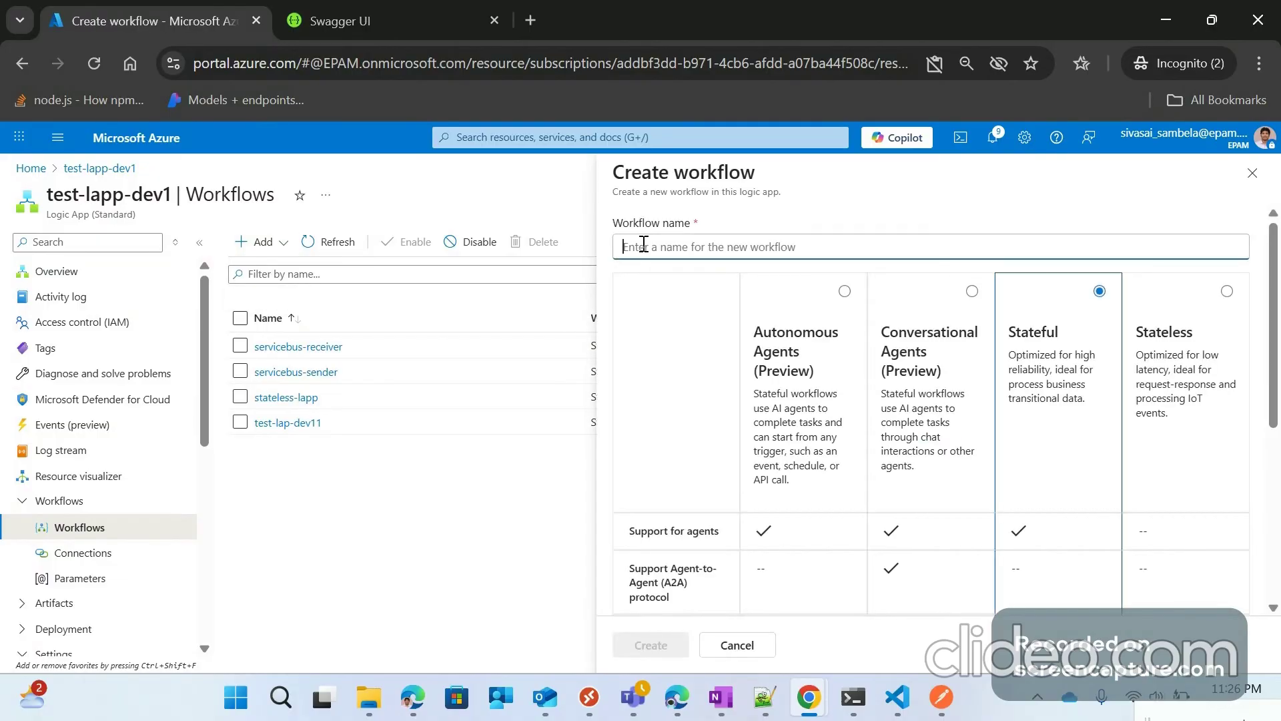
{"action": "type", "text": "service"}
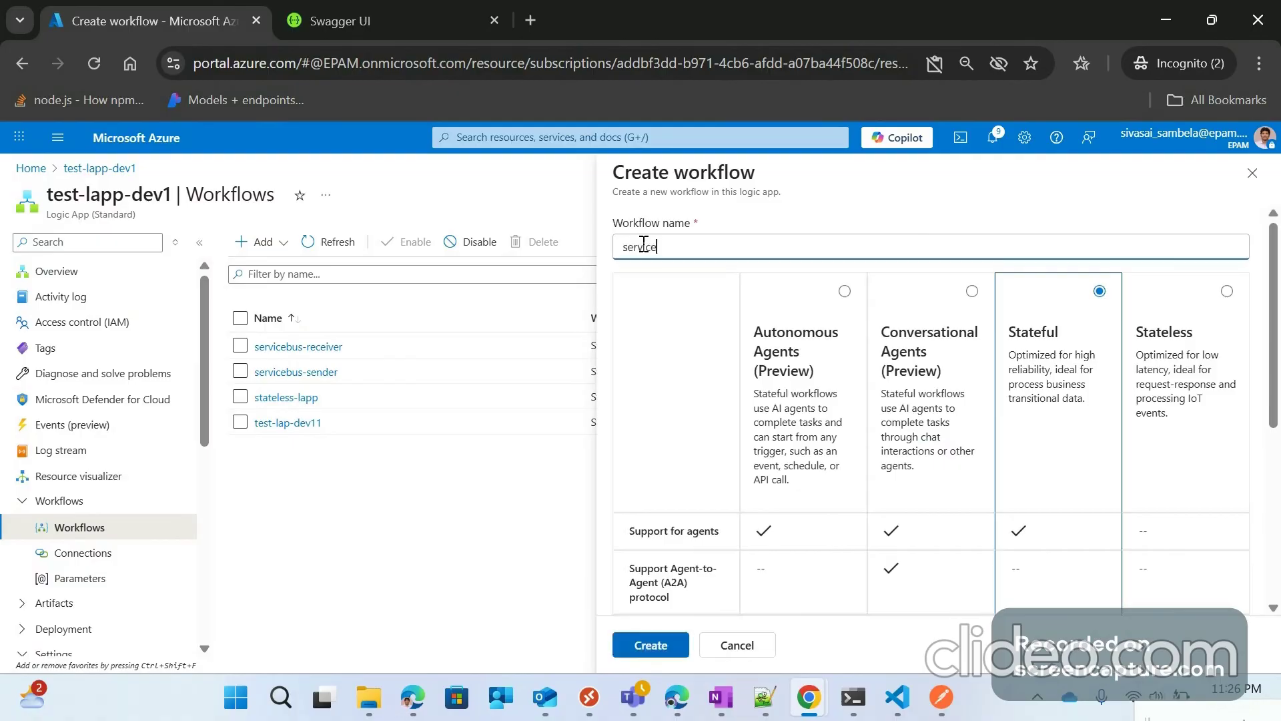
{"action": "type", "text": "bus-s"}
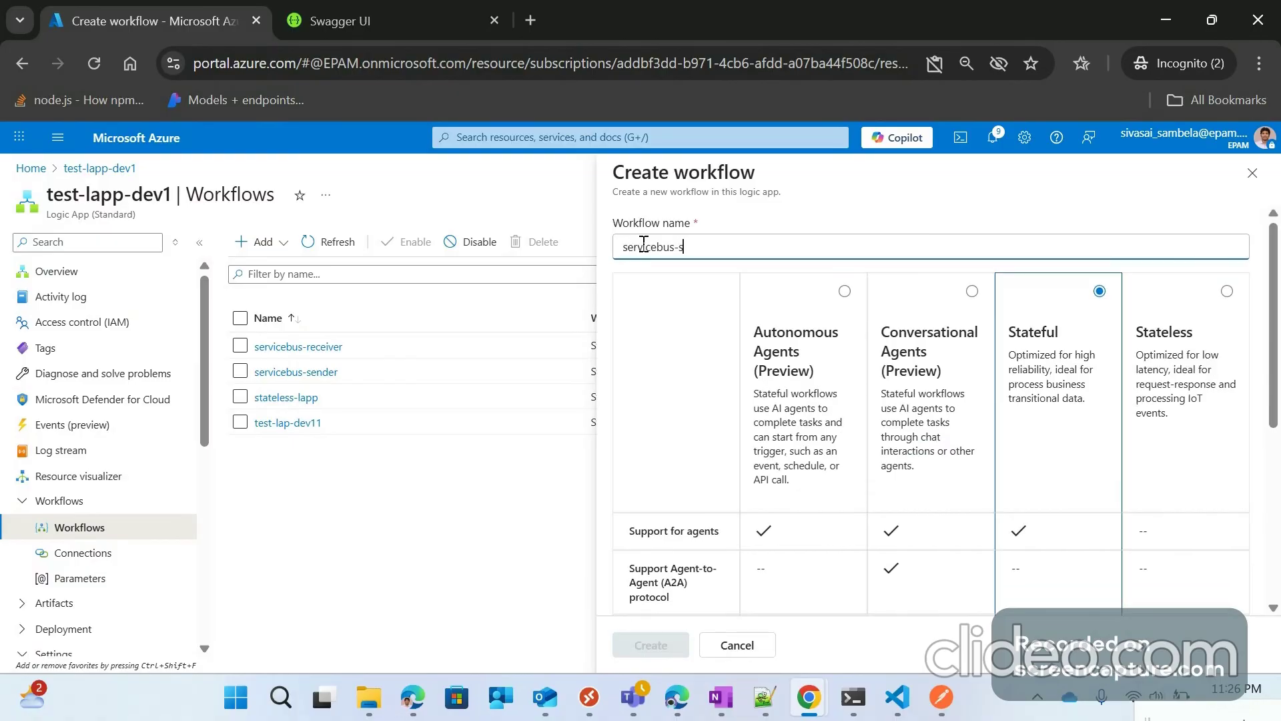
{"action": "type", "text": "ender-ex"}
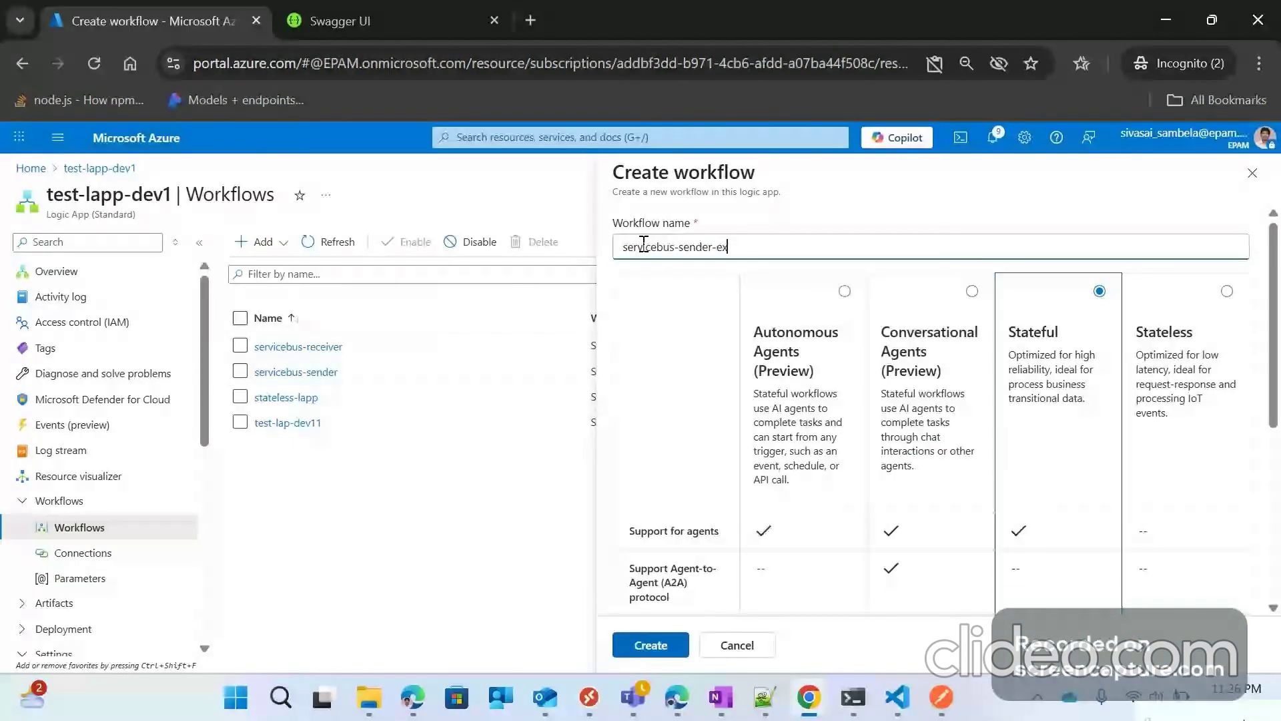
{"action": "type", "text": "am1"}
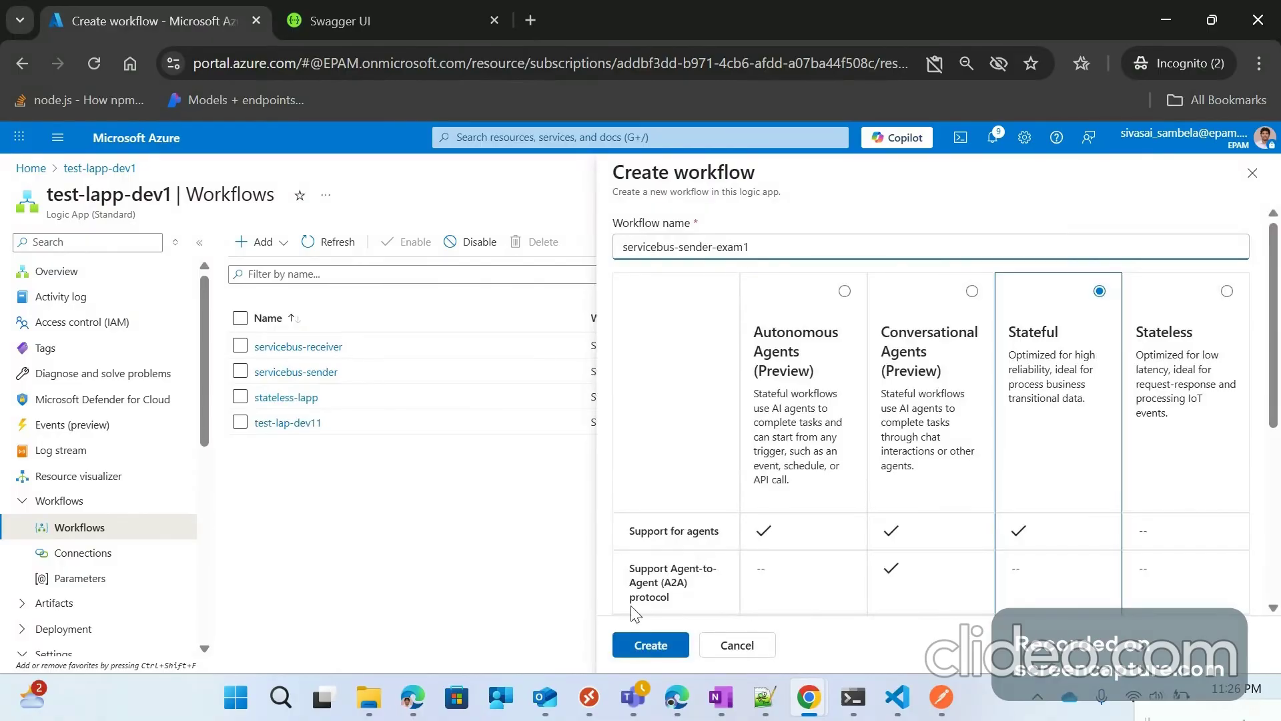
{"action": "left_click", "coordinate": [650, 644]}
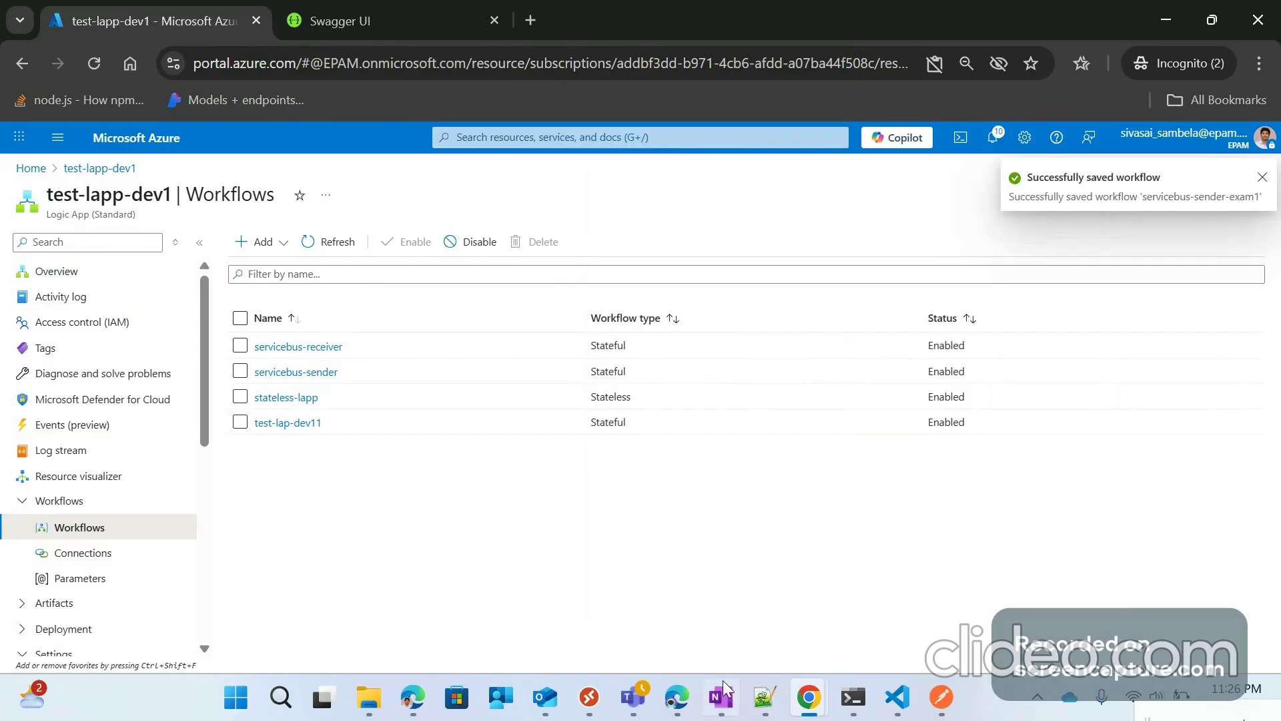
Step: Open servicebus-sender-exam1 in the designer and add the 'When an HTTP request is received' trigger
{"action": "left_click", "coordinate": [332, 251]}
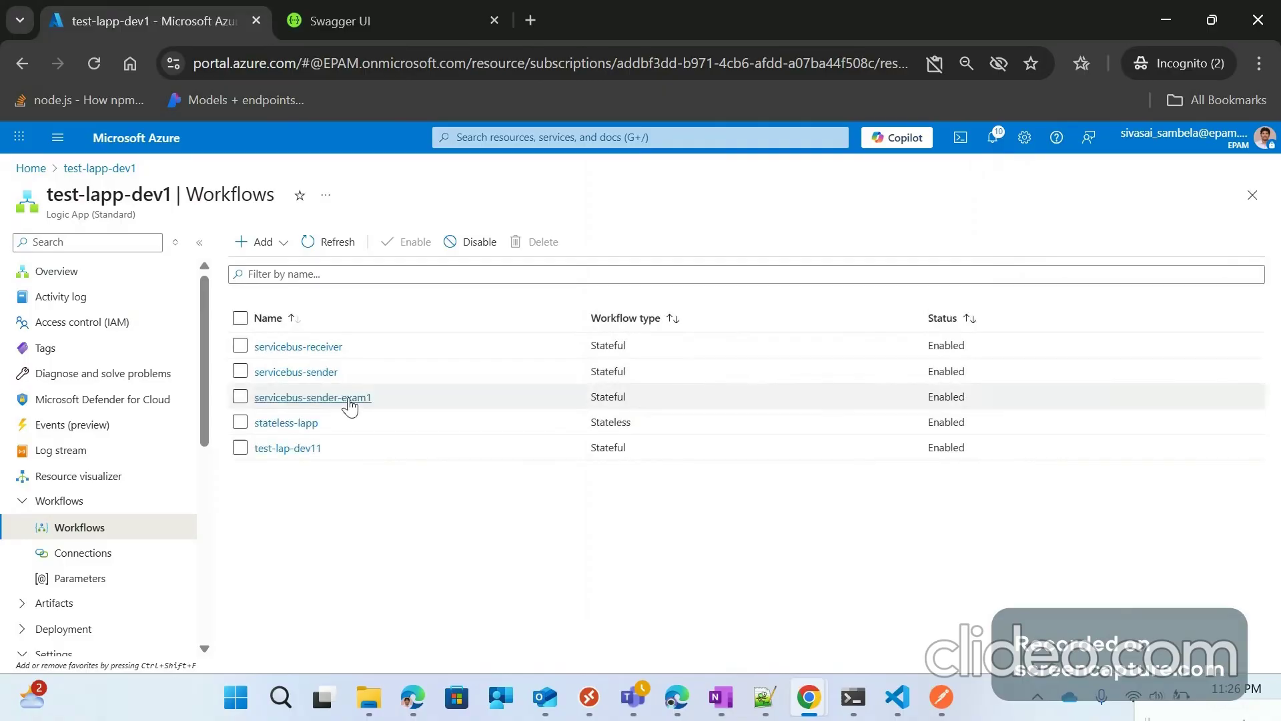
{"action": "left_click", "coordinate": [347, 398]}
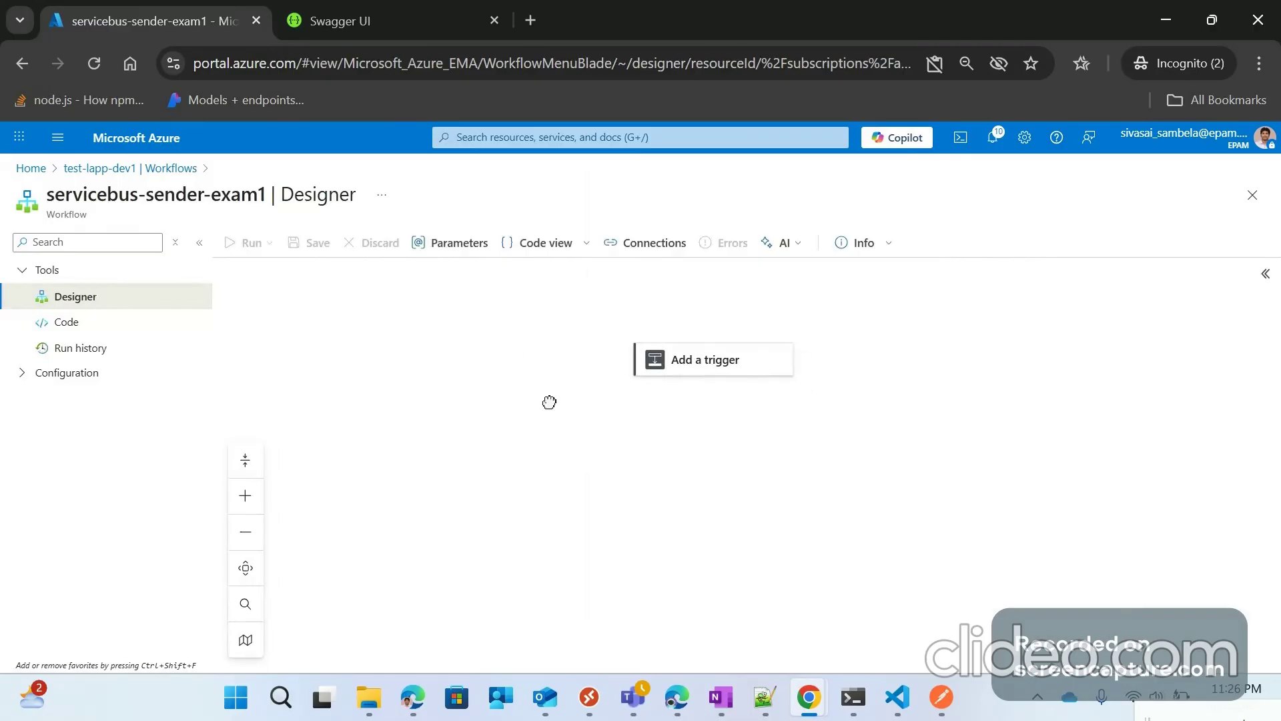
{"action": "left_click", "coordinate": [671, 353]}
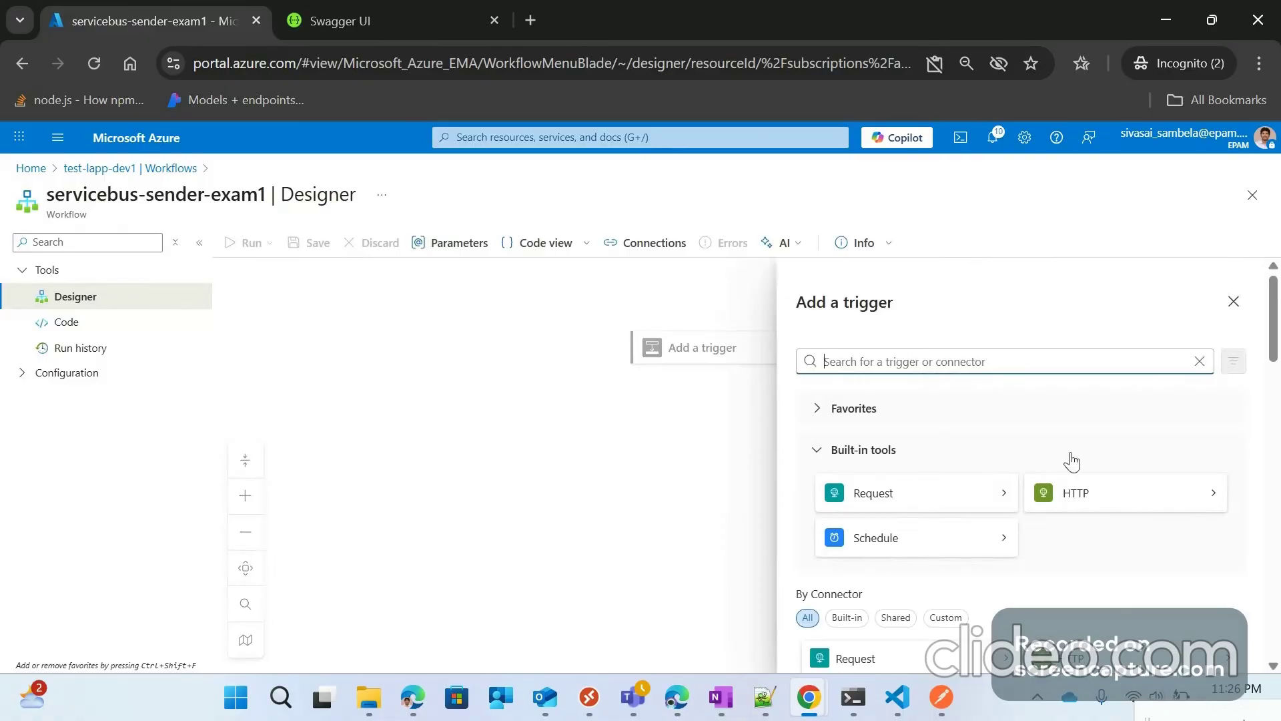
{"action": "type", "text": "wh"}
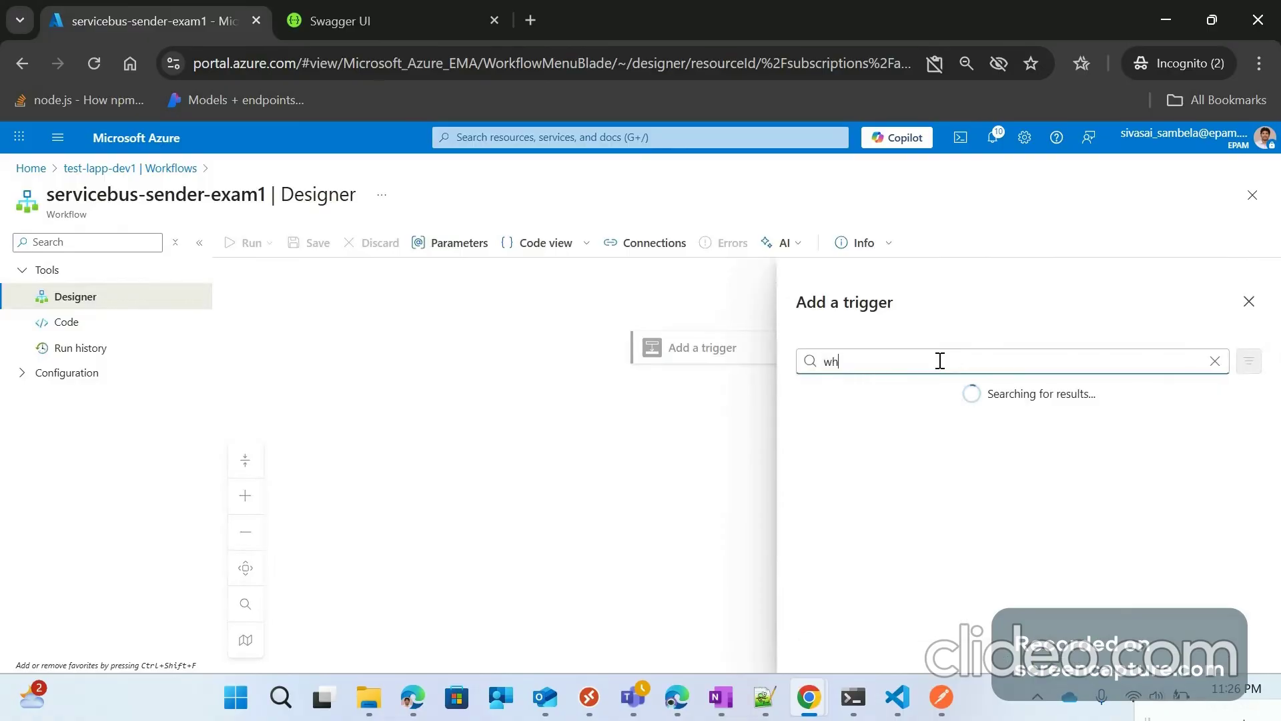
{"action": "type", "text": "en a http"}
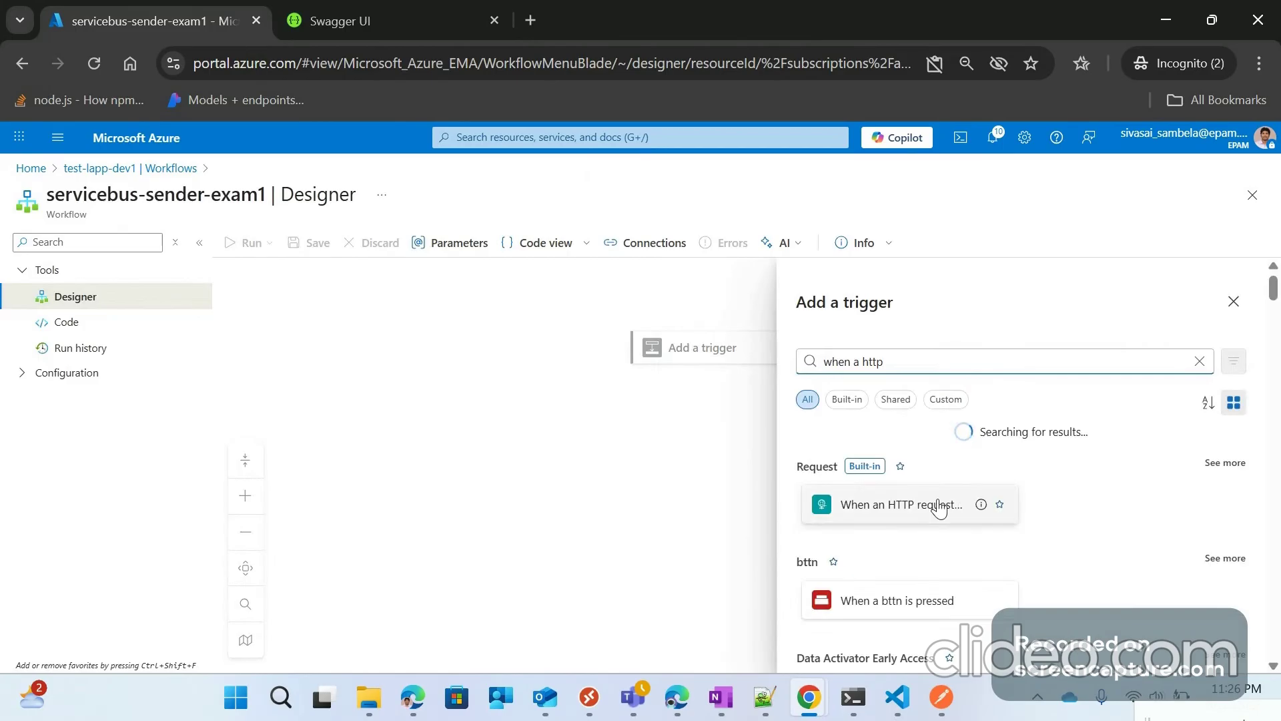
{"action": "left_click", "coordinate": [939, 507]}
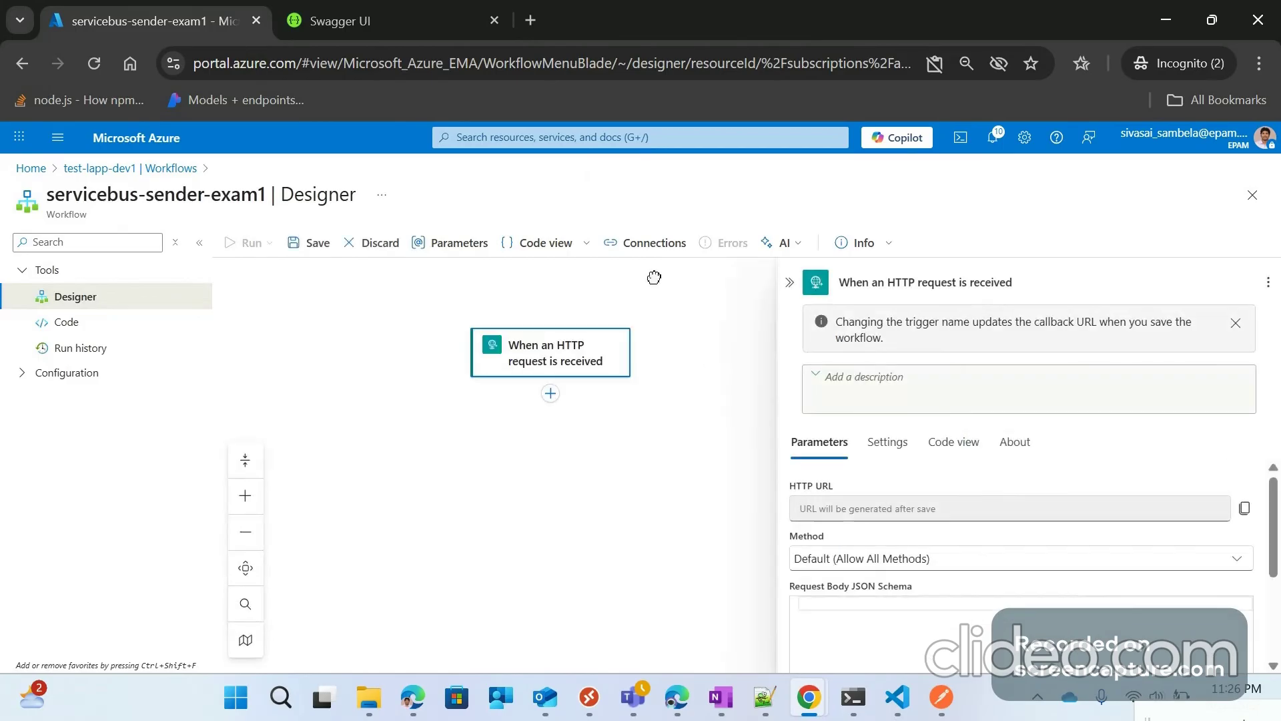
Step: Start editing the trigger's empty Request Body JSON Schema, then switch to the Swagger UI tab
{"action": "scroll", "coordinate": [818, 505], "scroll_direction": "down", "scroll_amount": 2}
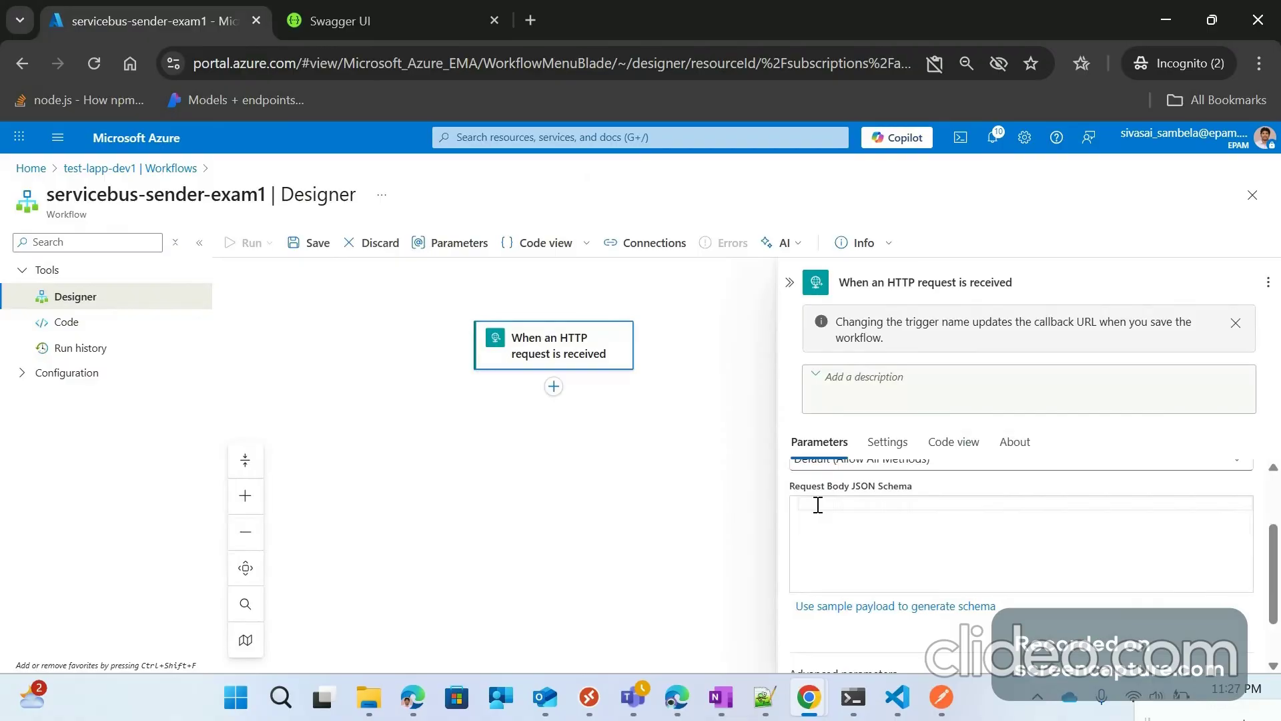
{"action": "left_click", "coordinate": [818, 505]}
{"action": "left_click", "coordinate": [415, 9]}
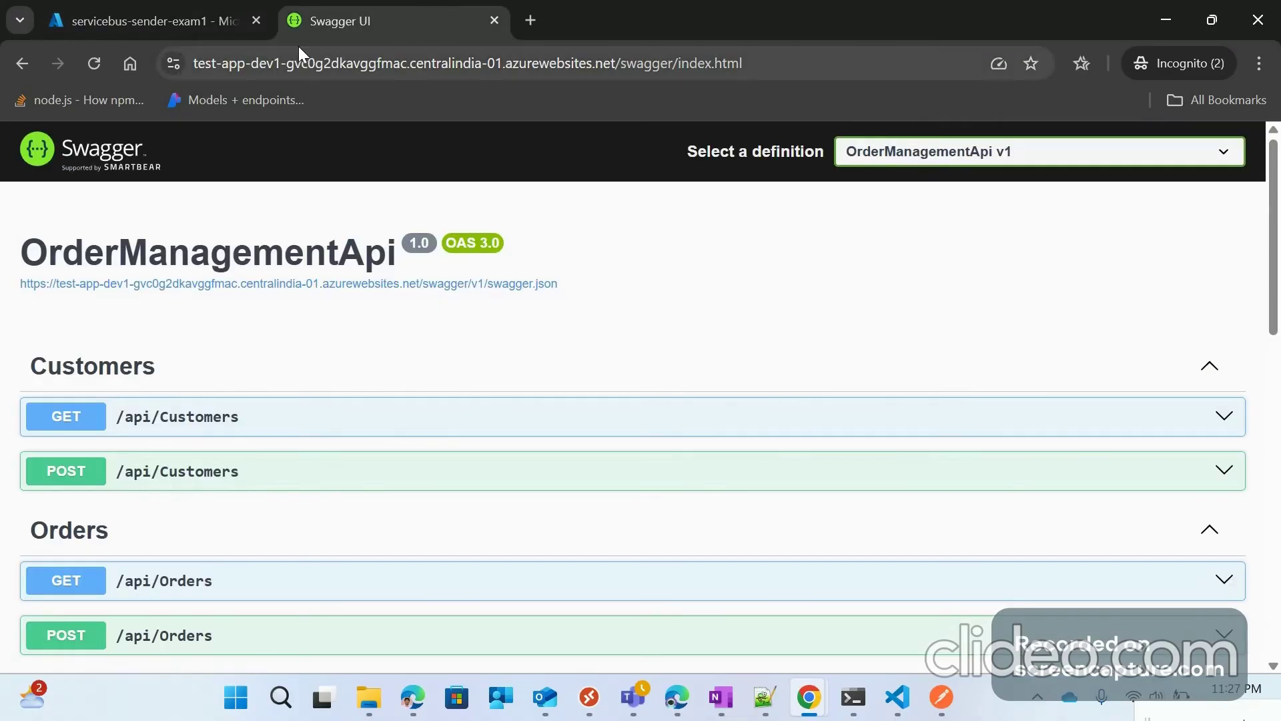
Step: Duplicate the Azure portal tab and open the test-app-dev1 App Service from Home
{"action": "right_click", "coordinate": [148, 16]}
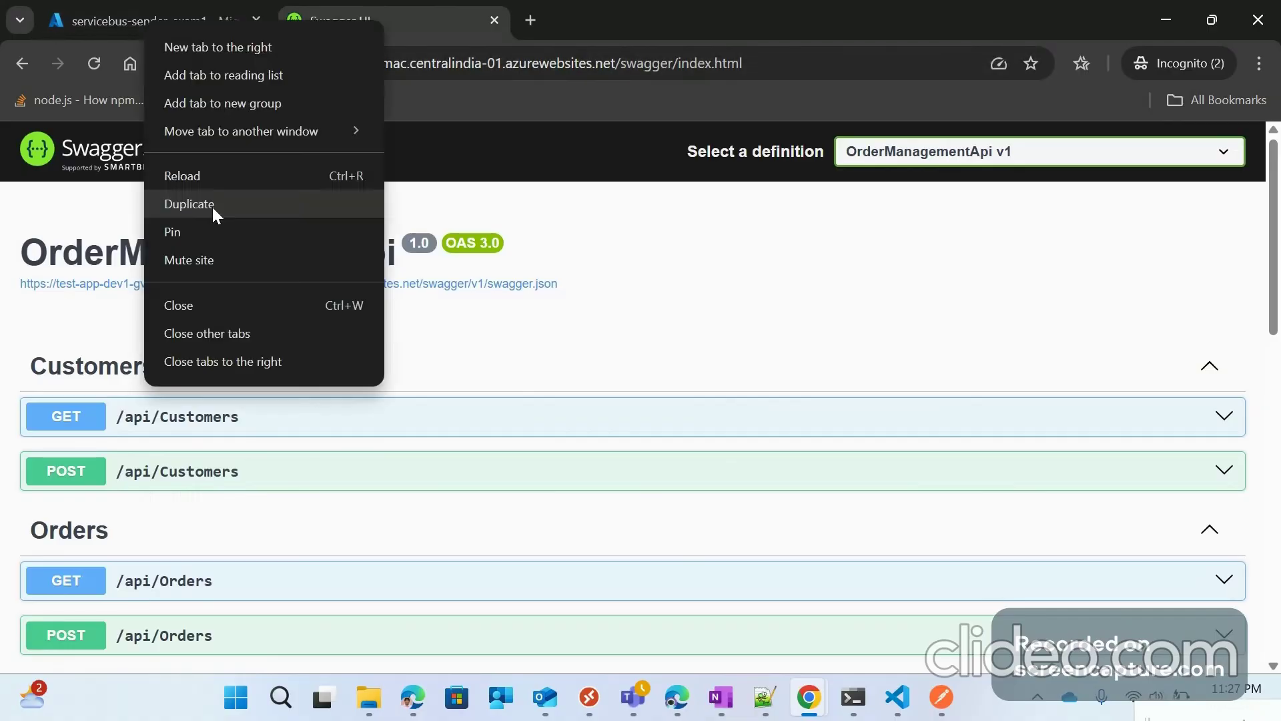
{"action": "left_click", "coordinate": [212, 207]}
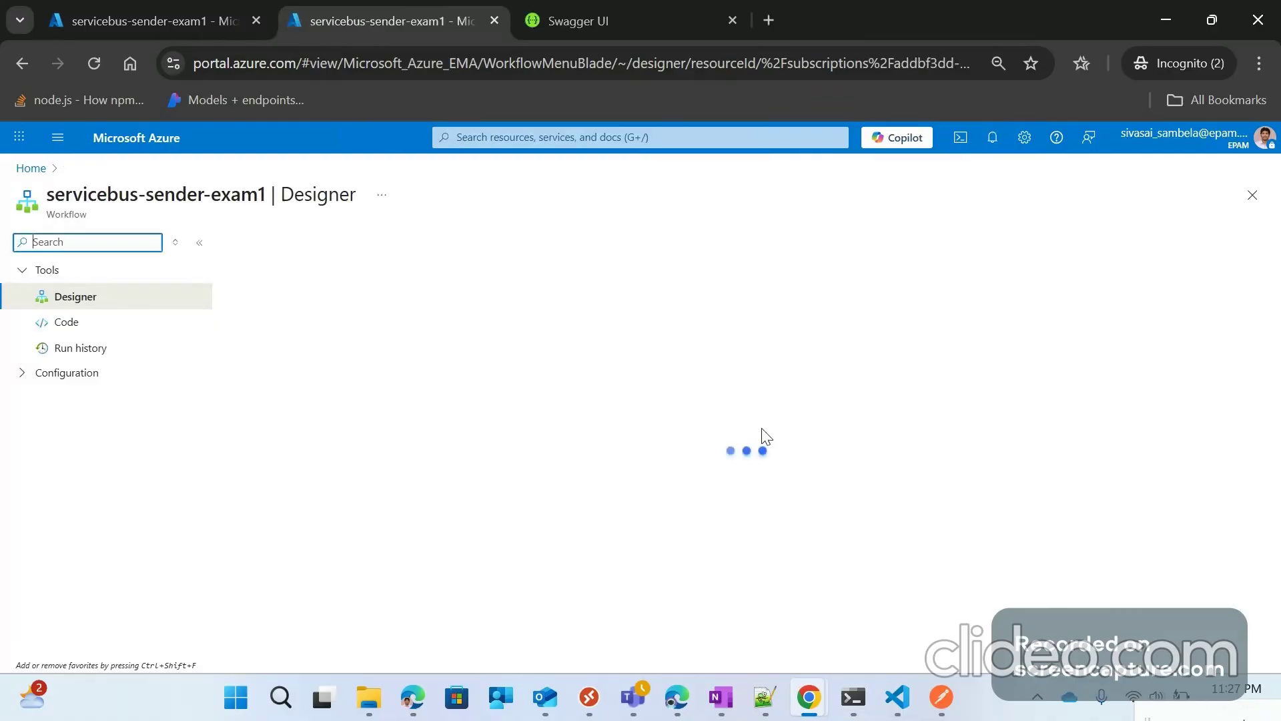
{"action": "left_click", "coordinate": [31, 168]}
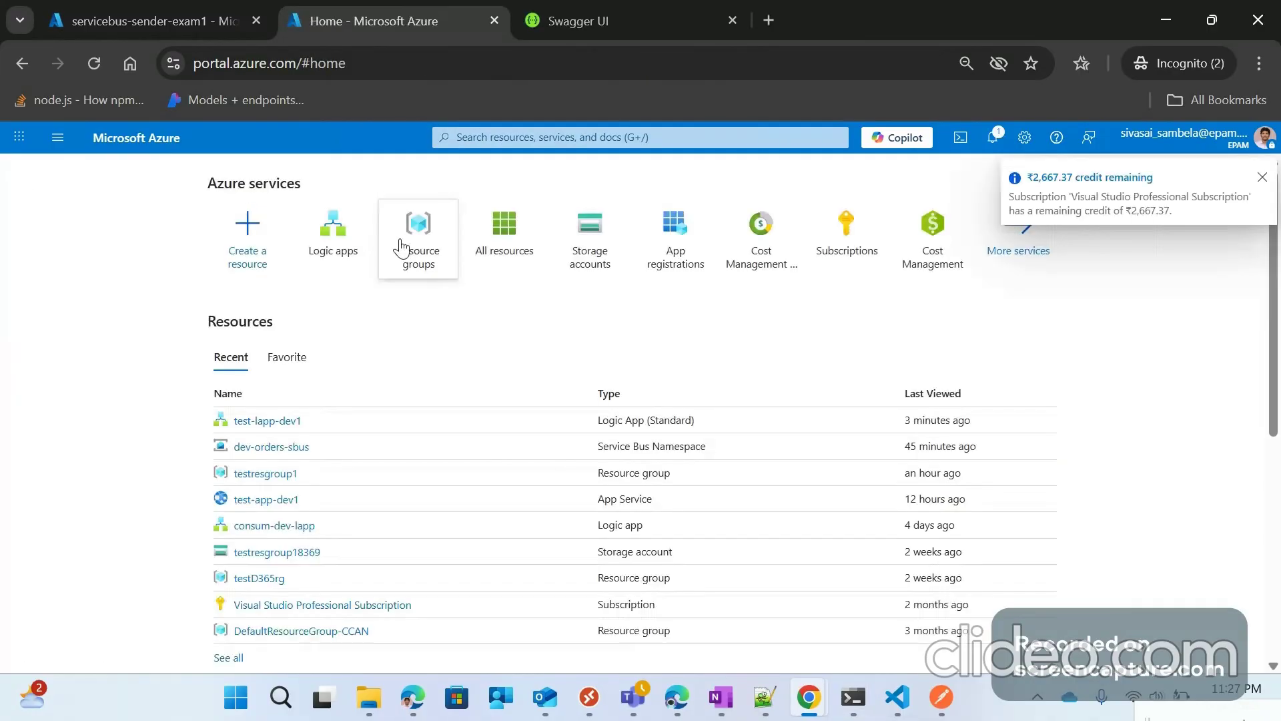
{"action": "left_click", "coordinate": [271, 499]}
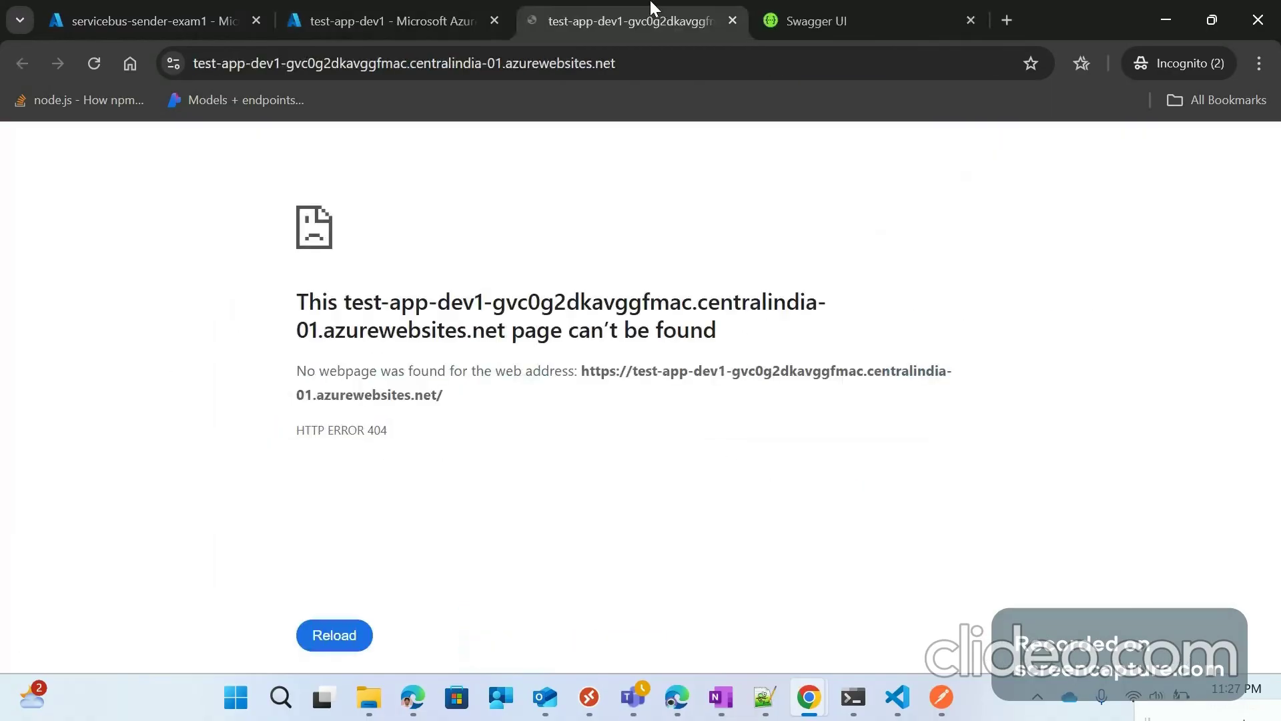
Step: Load the web app's swagger/index.html page in the address bar
{"action": "left_click", "coordinate": [681, 66]}
{"action": "key", "text": "Right"}
{"action": "type", "text": "/"}
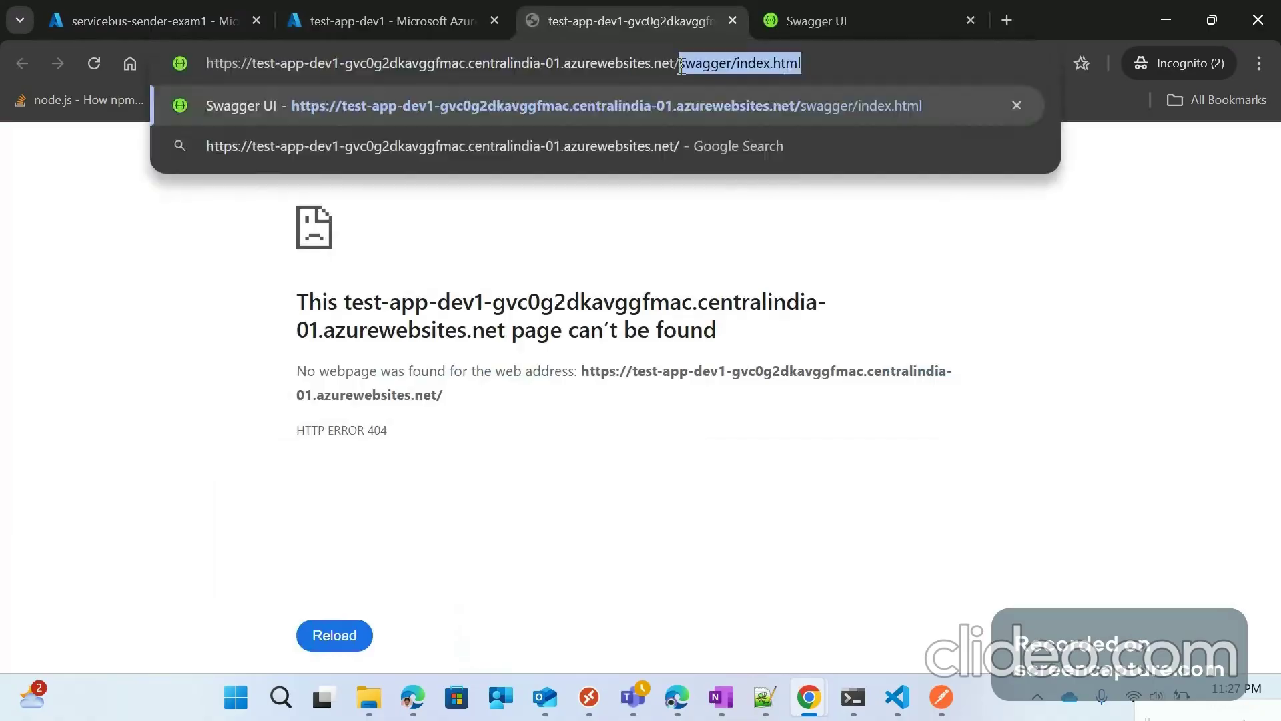
{"action": "key", "text": "Return"}
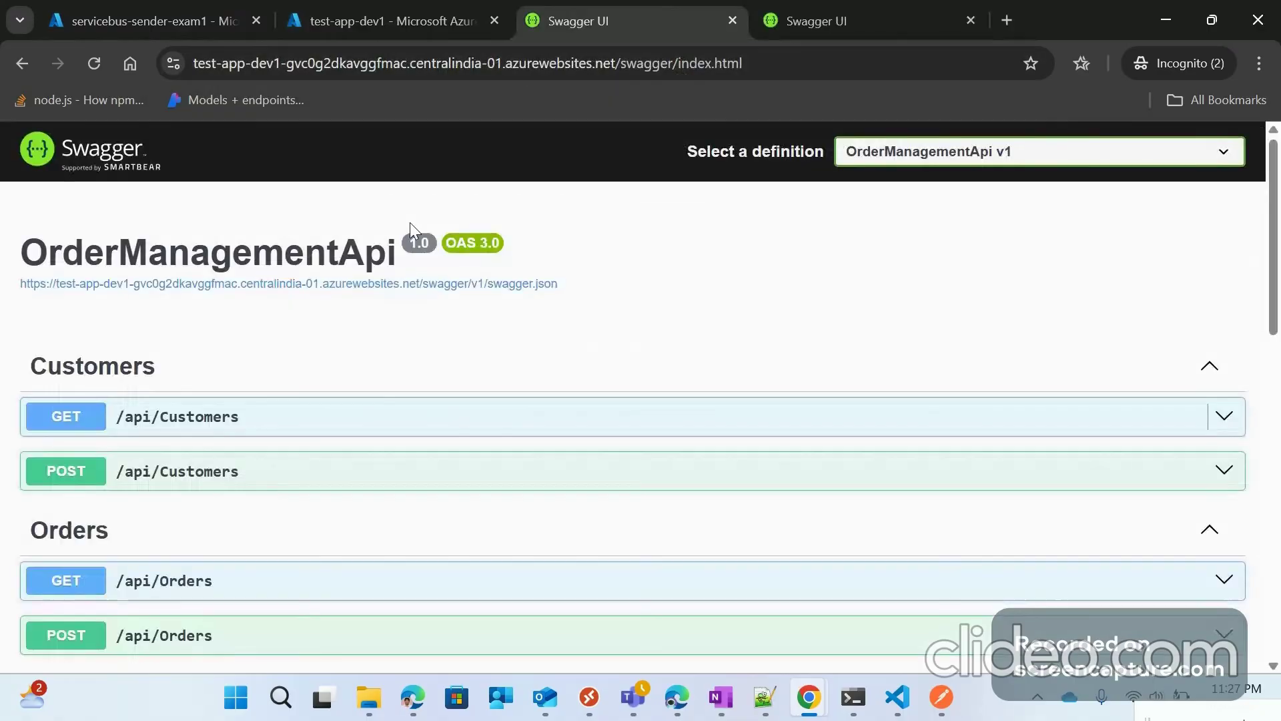
Step: In POST /api/Orders Try it out, set customerId to 2 and productIds to 1,3,2
{"action": "scroll", "coordinate": [364, 397], "scroll_direction": "down", "scroll_amount": 5}
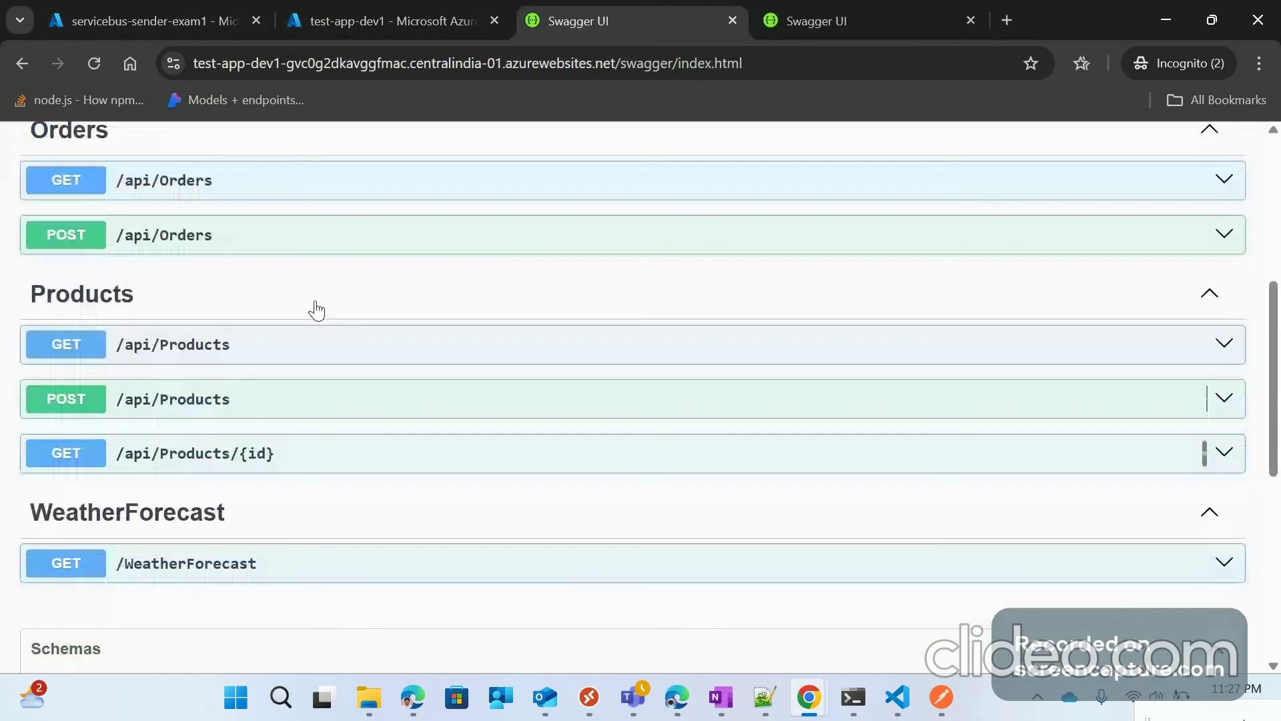
{"action": "left_click", "coordinate": [71, 222]}
{"action": "left_click", "coordinate": [1193, 280]}
{"action": "scroll", "coordinate": [49, 346], "scroll_direction": "down", "scroll_amount": 3}
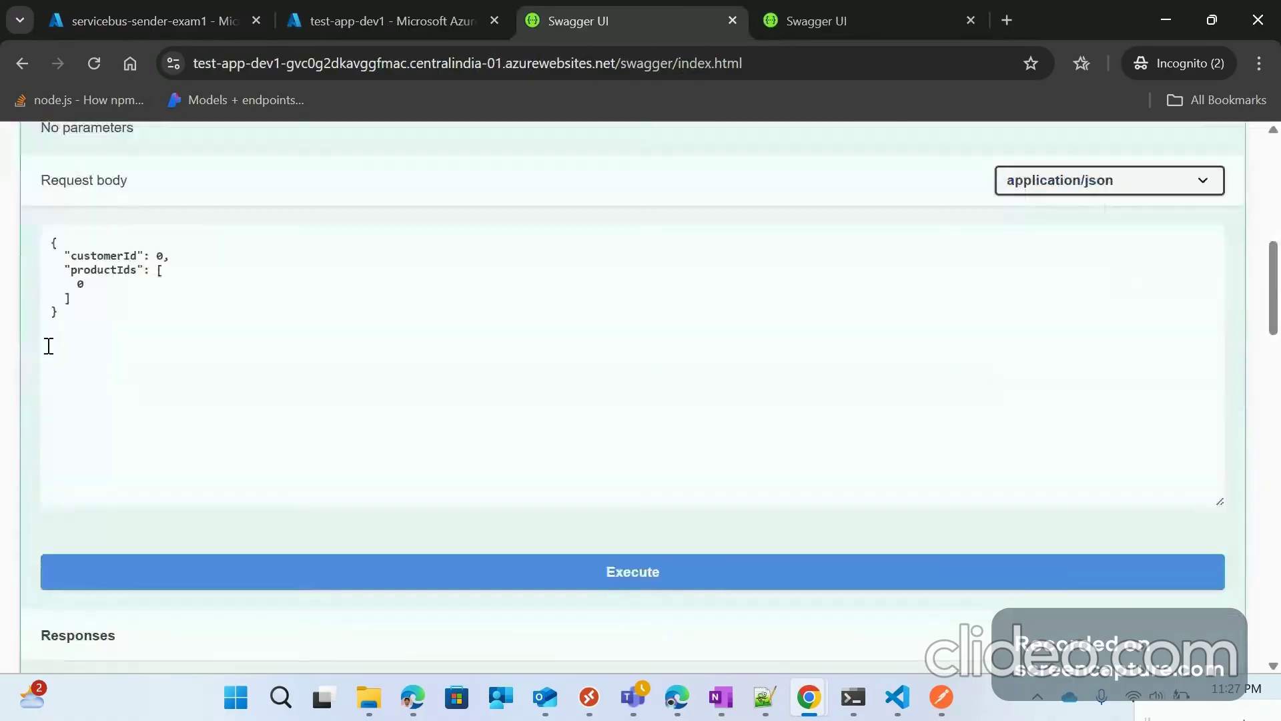
{"action": "left_click", "coordinate": [297, 340]}
{"action": "key", "text": "ctrl+a"}
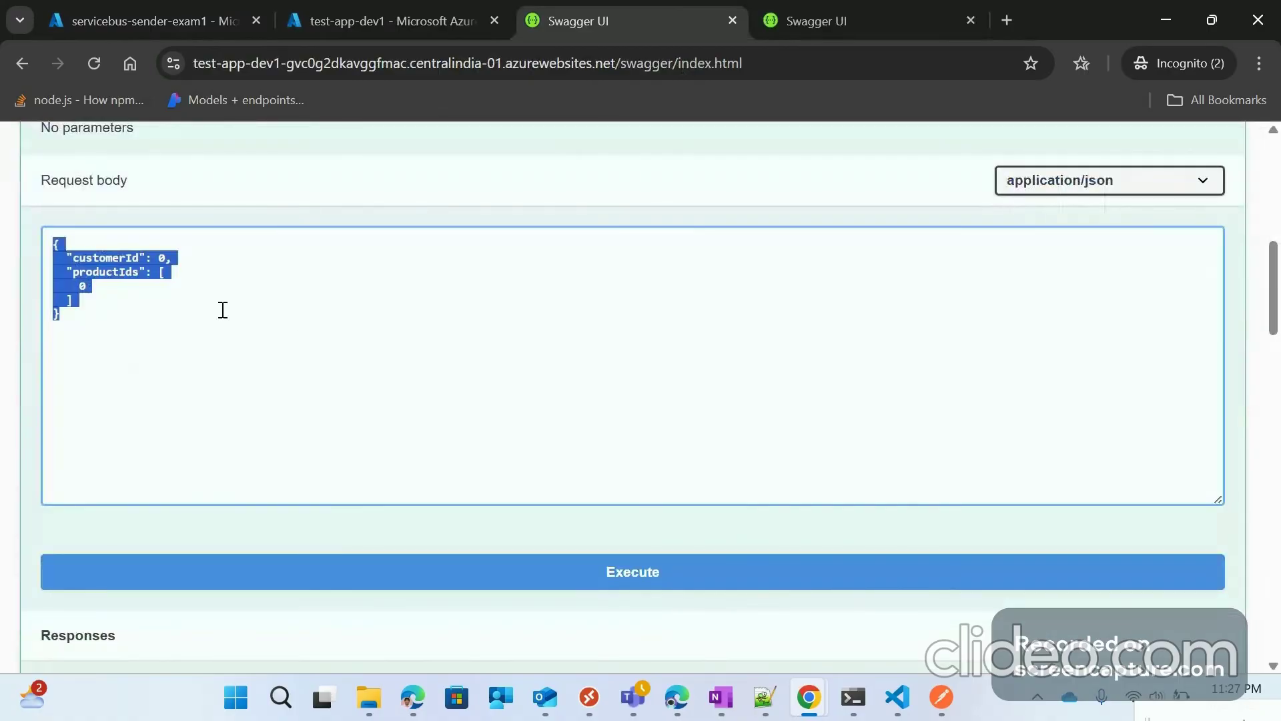
{"action": "left_click", "coordinate": [199, 287]}
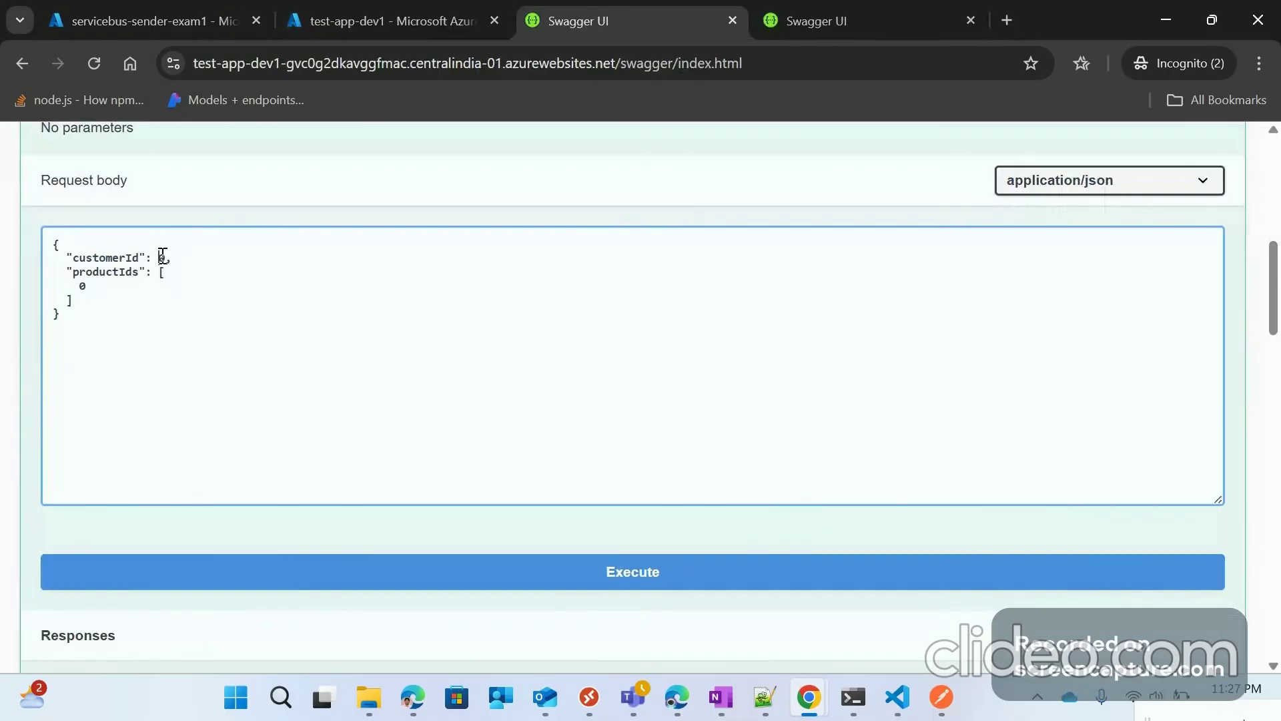
{"action": "double_click", "coordinate": [162, 257]}
{"action": "type", "text": "2"}
{"action": "double_click", "coordinate": [80, 286]}
{"action": "type", "text": "1,3,2"}
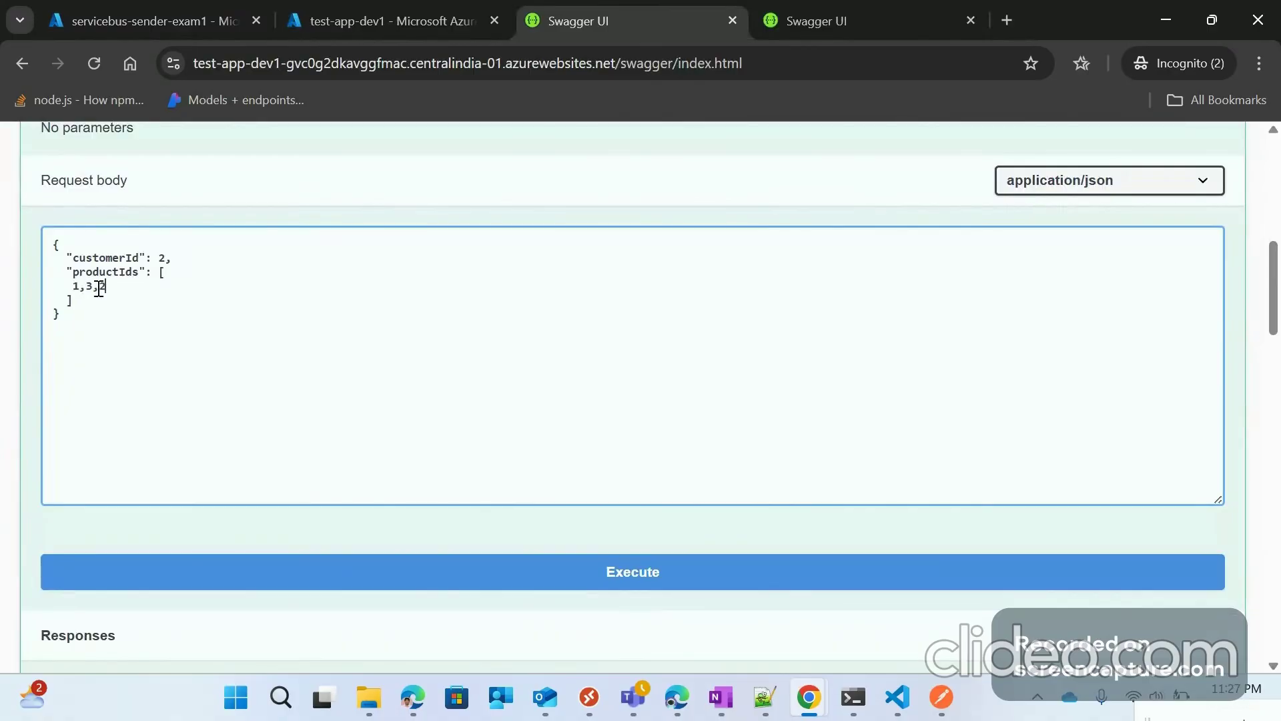
Step: Execute the request and review the 200 response: order id 2 totalling 1390
{"action": "left_click", "coordinate": [648, 586]}
{"action": "scroll", "coordinate": [222, 442], "scroll_direction": "down", "scroll_amount": 5}
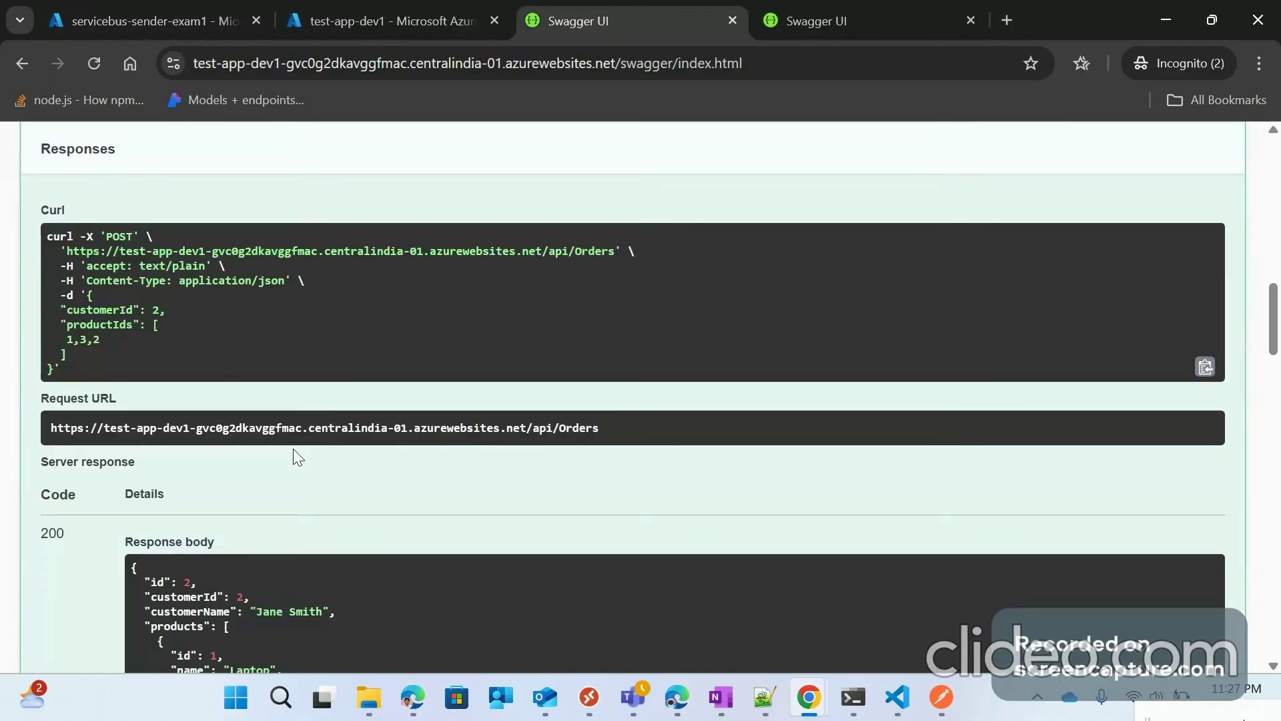
{"action": "scroll", "coordinate": [294, 450], "scroll_direction": "down", "scroll_amount": 2}
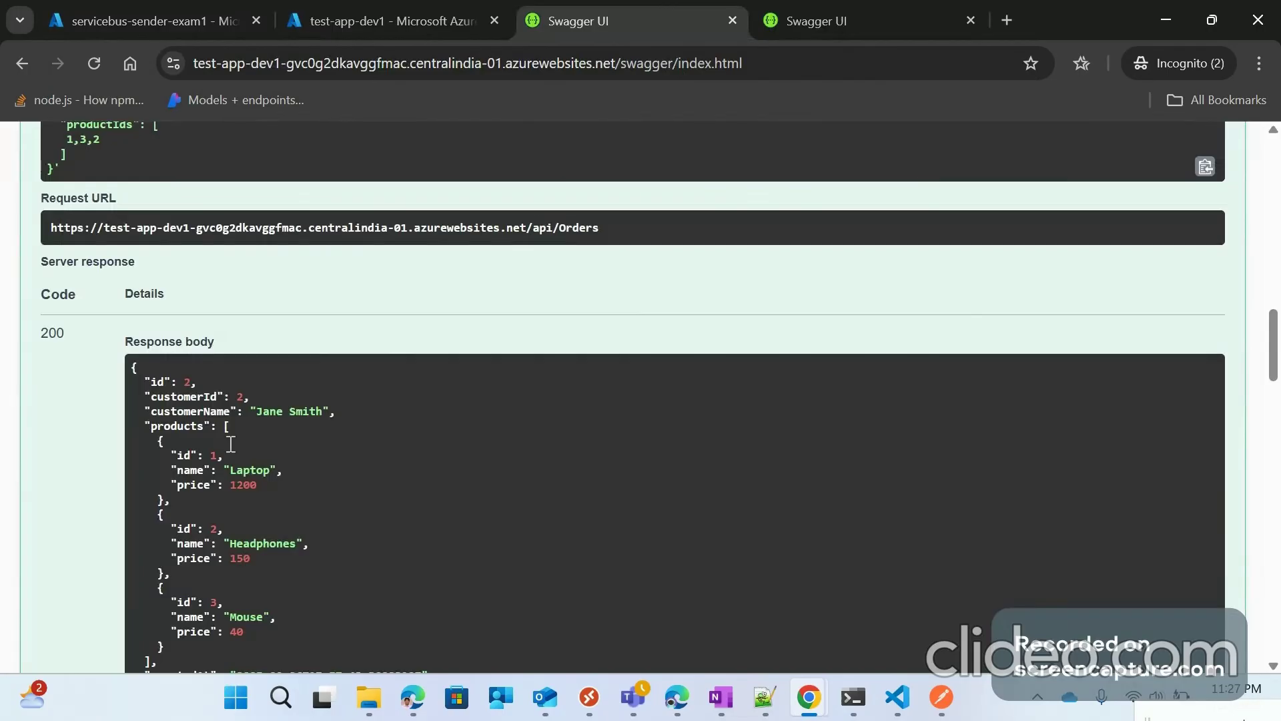
{"action": "scroll", "coordinate": [234, 476], "scroll_direction": "down", "scroll_amount": 1}
{"action": "scroll", "coordinate": [254, 467], "scroll_direction": "down", "scroll_amount": 1}
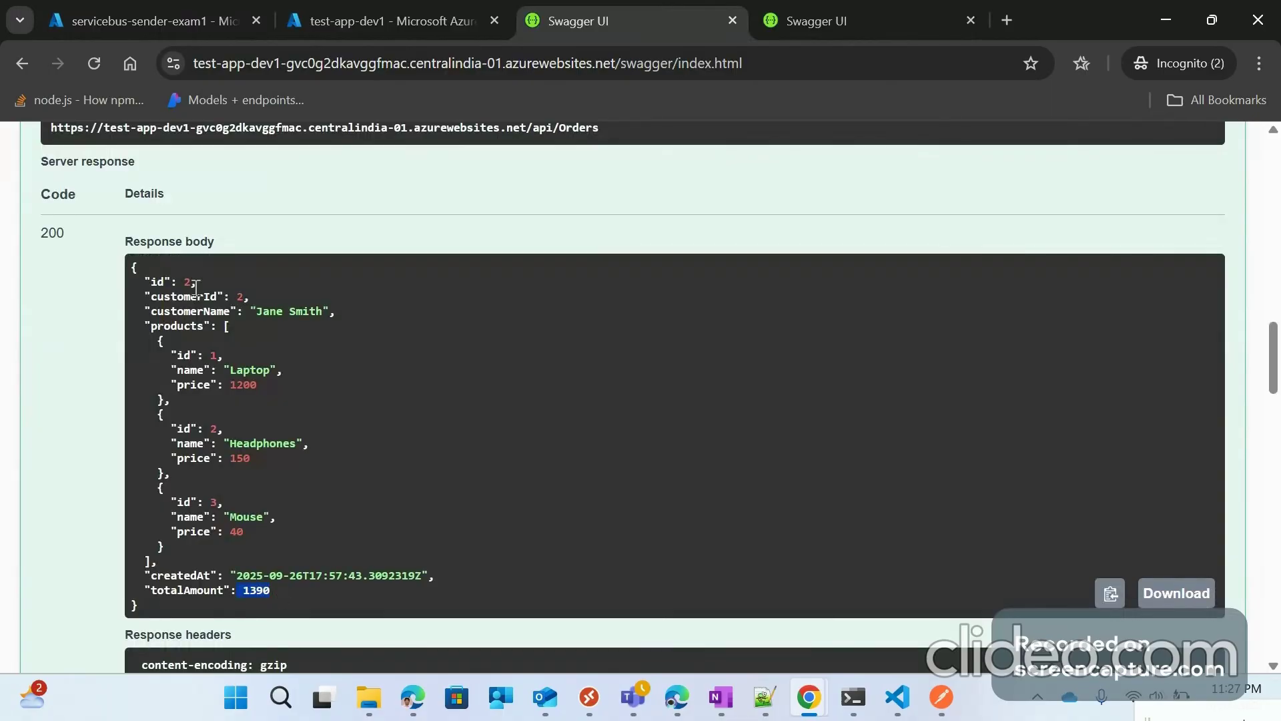
{"action": "left_click_drag", "start_coordinate": [145, 282], "coordinate": [205, 282]}
{"action": "scroll", "coordinate": [58, 298], "scroll_direction": "up", "scroll_amount": 3}
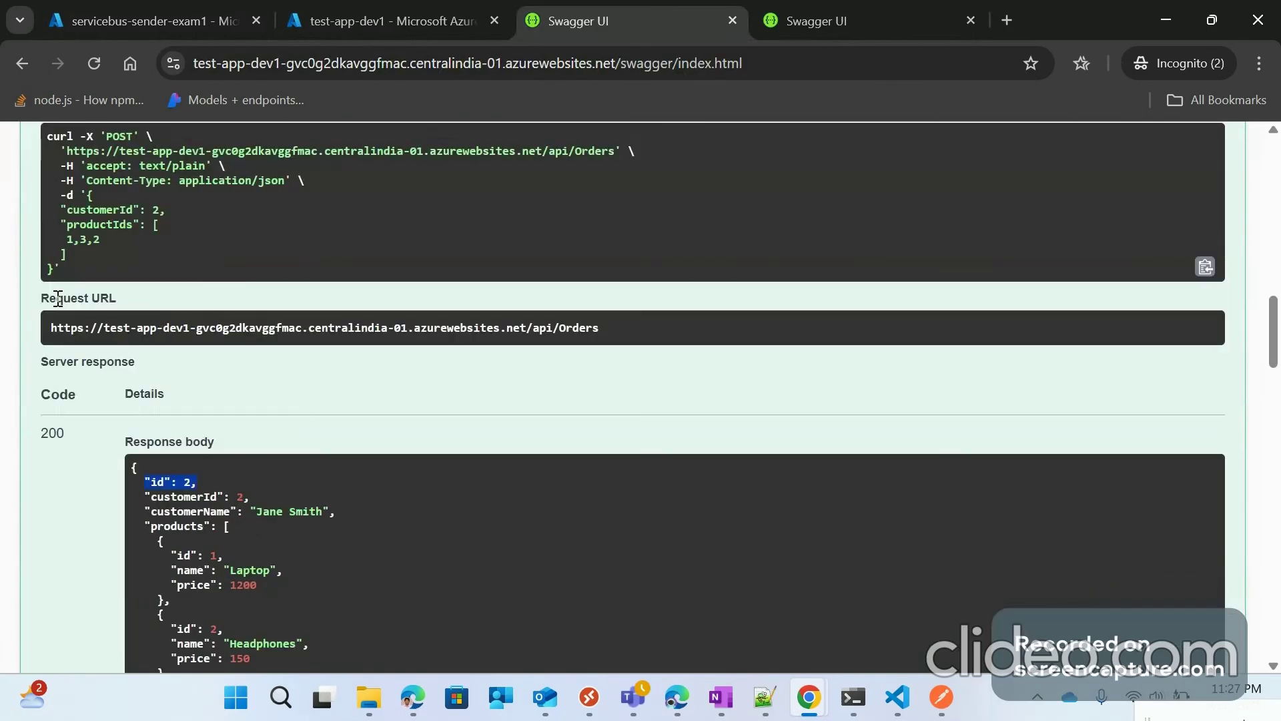
{"action": "scroll", "coordinate": [114, 254], "scroll_direction": "up", "scroll_amount": 4}
{"action": "scroll", "coordinate": [170, 211], "scroll_direction": "up", "scroll_amount": 5}
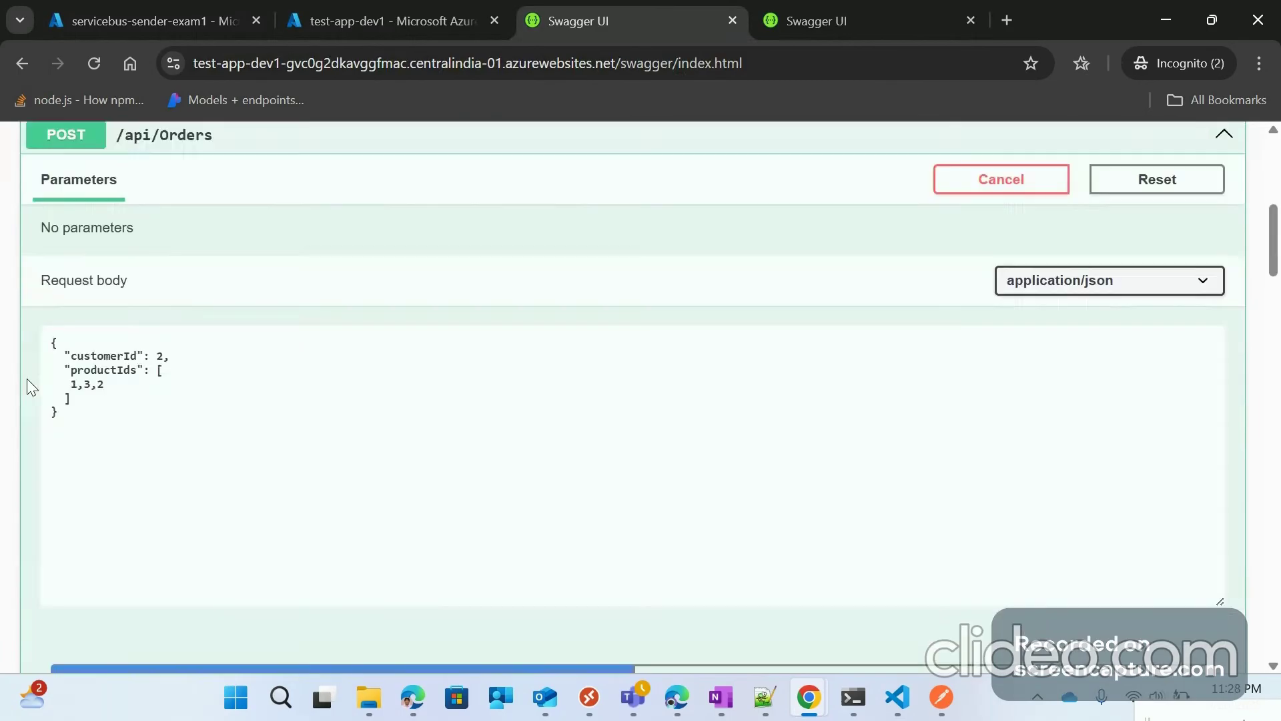
Step: Scroll the Swagger page back up and return to the servicebus-sender-exam1 designer tab
{"action": "scroll", "coordinate": [203, 267], "scroll_direction": "up", "scroll_amount": 2}
{"action": "scroll", "coordinate": [54, 361], "scroll_direction": "down", "scroll_amount": 5}
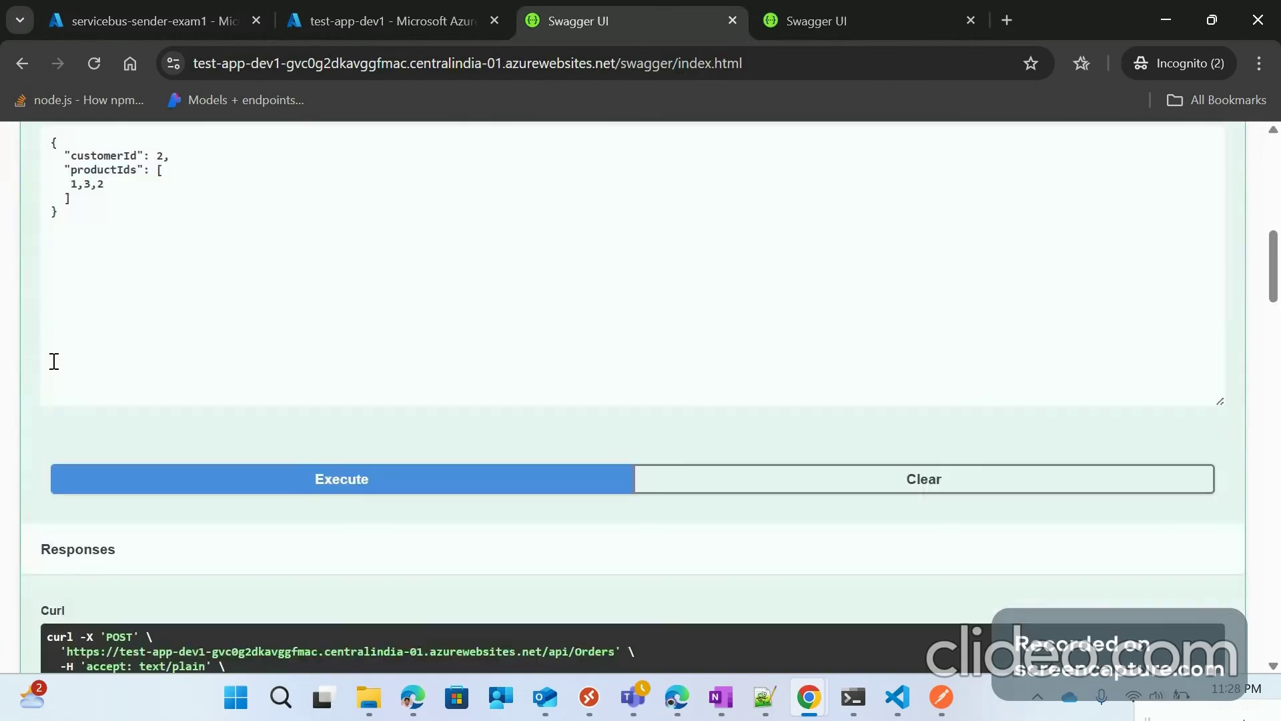
{"action": "scroll", "coordinate": [196, 298], "scroll_direction": "down", "scroll_amount": 9}
{"action": "scroll", "coordinate": [197, 299], "scroll_direction": "up", "scroll_amount": 15}
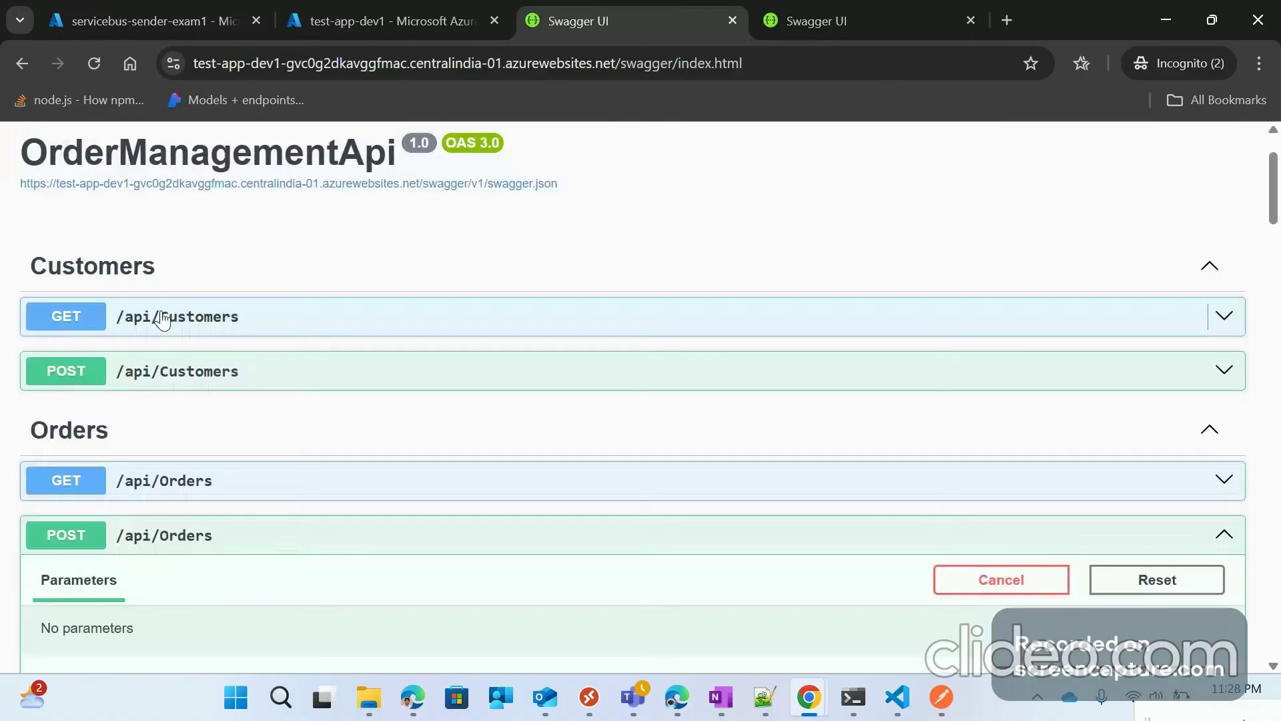
{"action": "scroll", "coordinate": [377, 256], "scroll_direction": "up", "scroll_amount": 2}
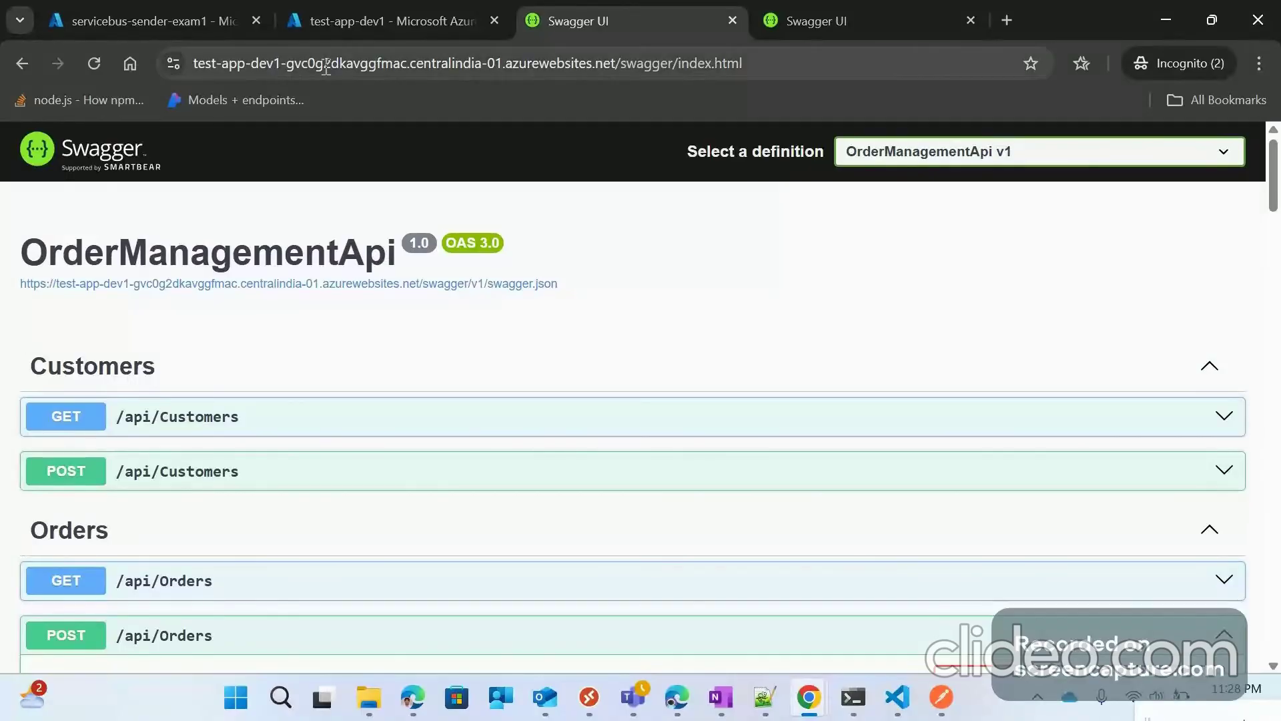
{"action": "left_click", "coordinate": [169, 9]}
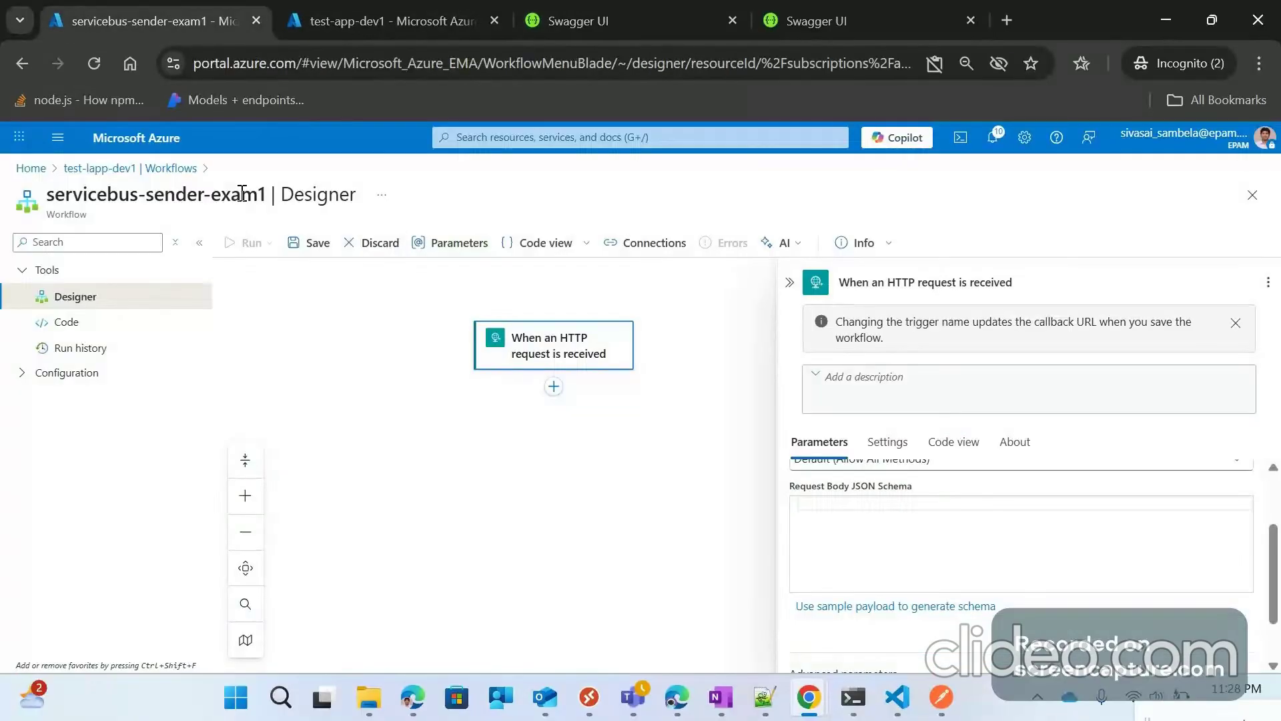
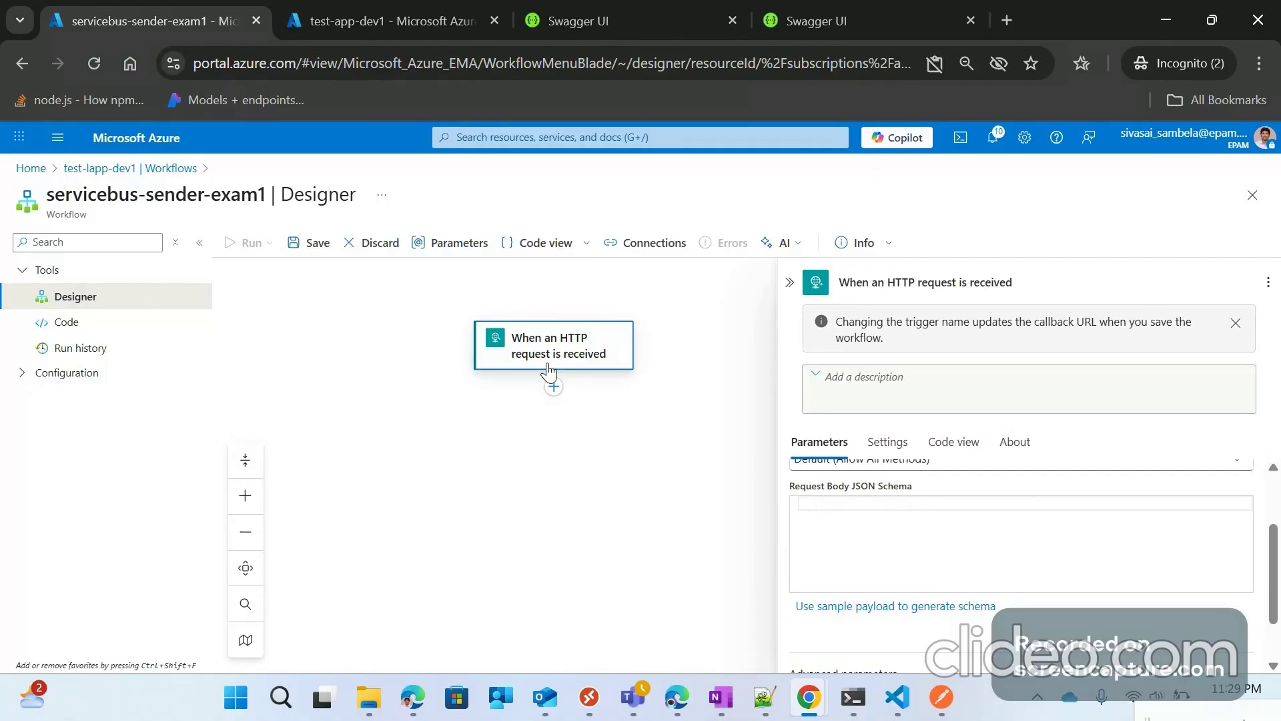
Step: Generate the HTTP trigger's request body schema from a pasted customerId/productIds sample payload
{"action": "left_click_drag", "start_coordinate": [564, 343], "coordinate": [510, 319]}
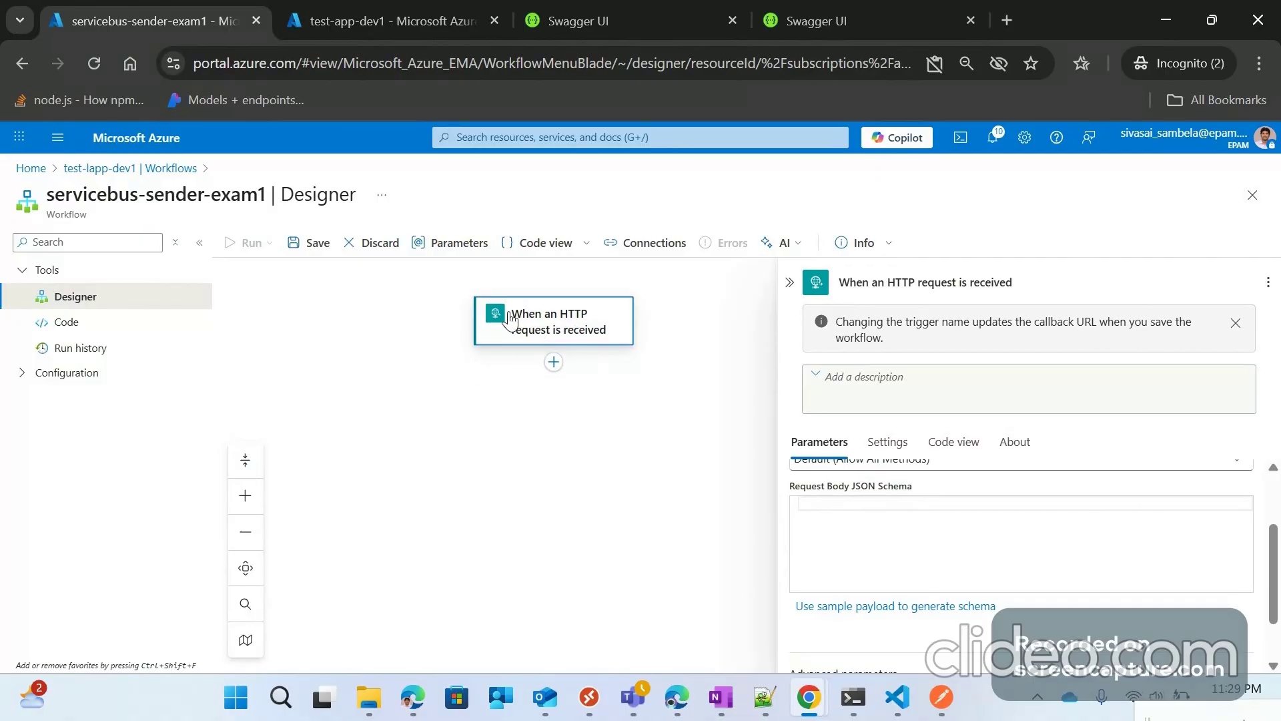
{"action": "left_click", "coordinate": [838, 606]}
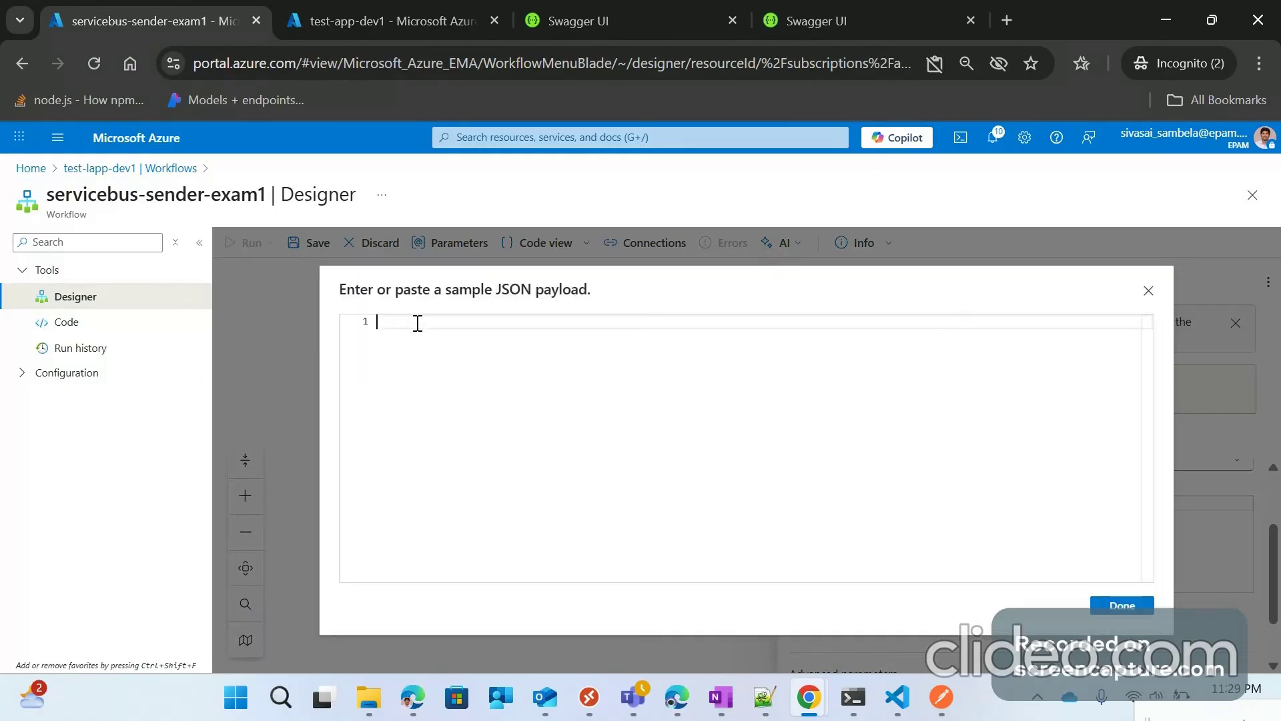
{"action": "type", "text": "{   \"customerId\": 0,   \"productIds\": [     0   ] }"}
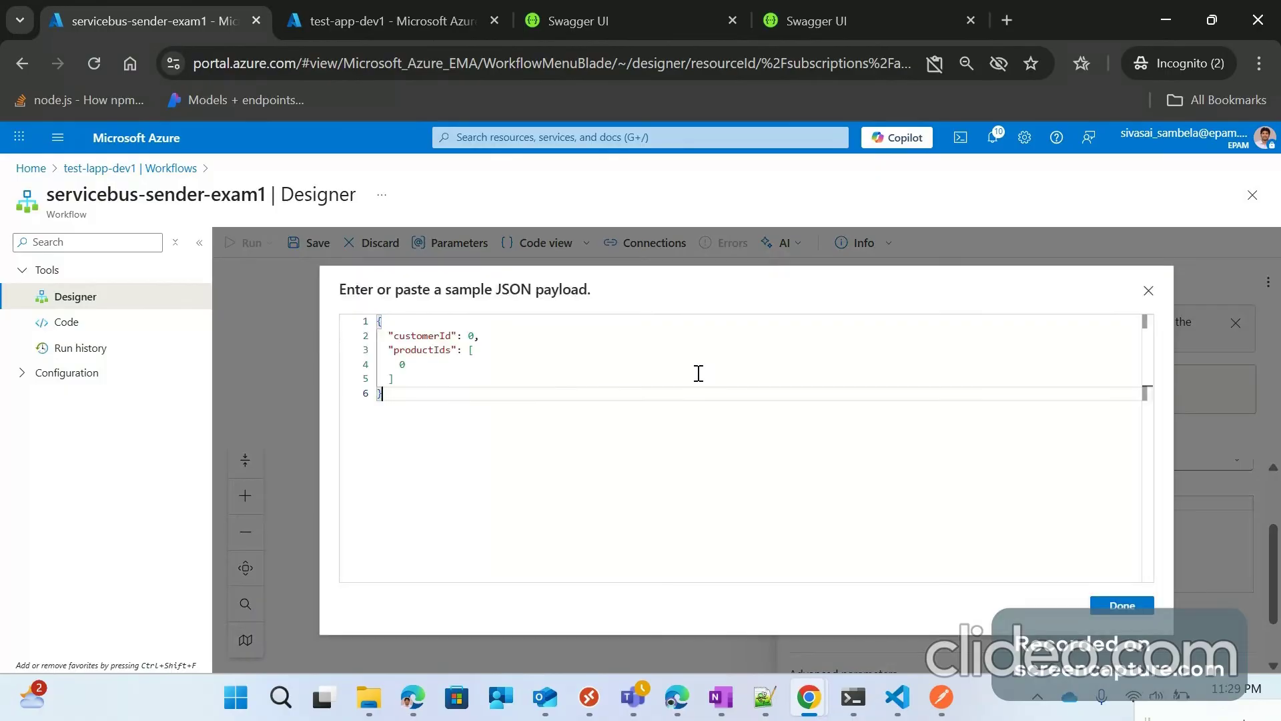
{"action": "left_click", "coordinate": [1123, 608]}
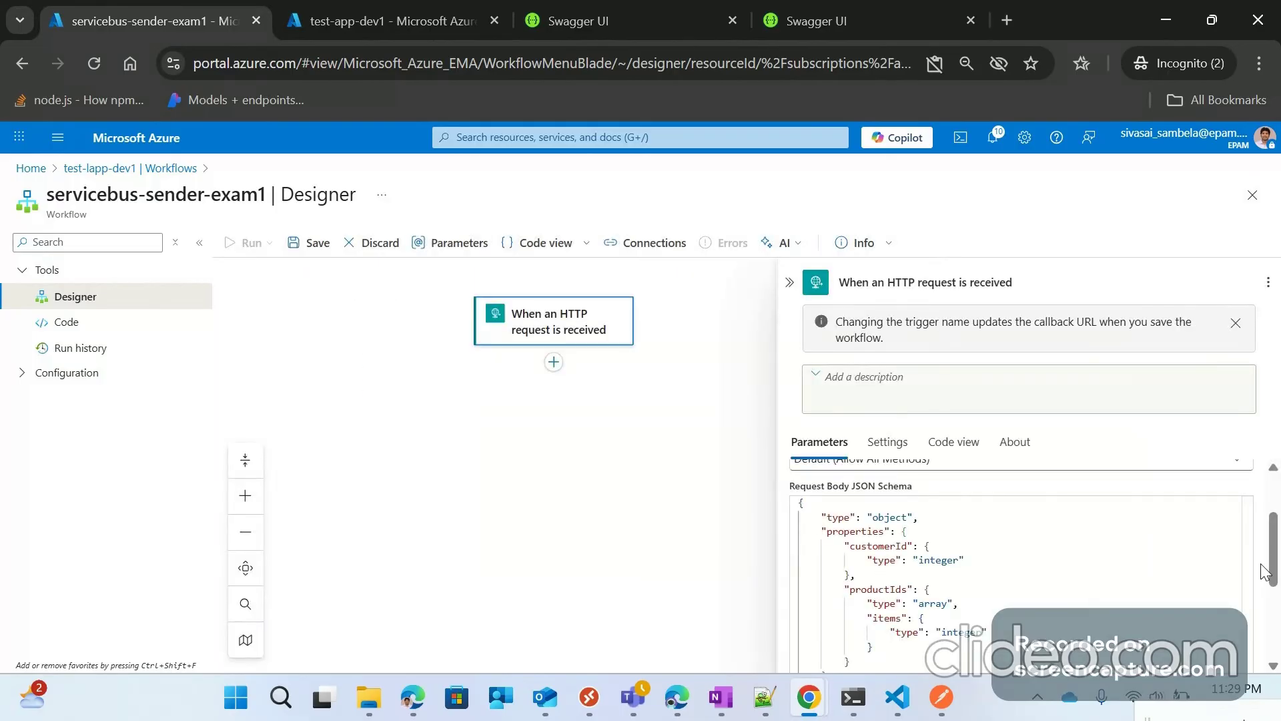
{"action": "left_click_drag", "start_coordinate": [1266, 573], "coordinate": [1276, 505]}
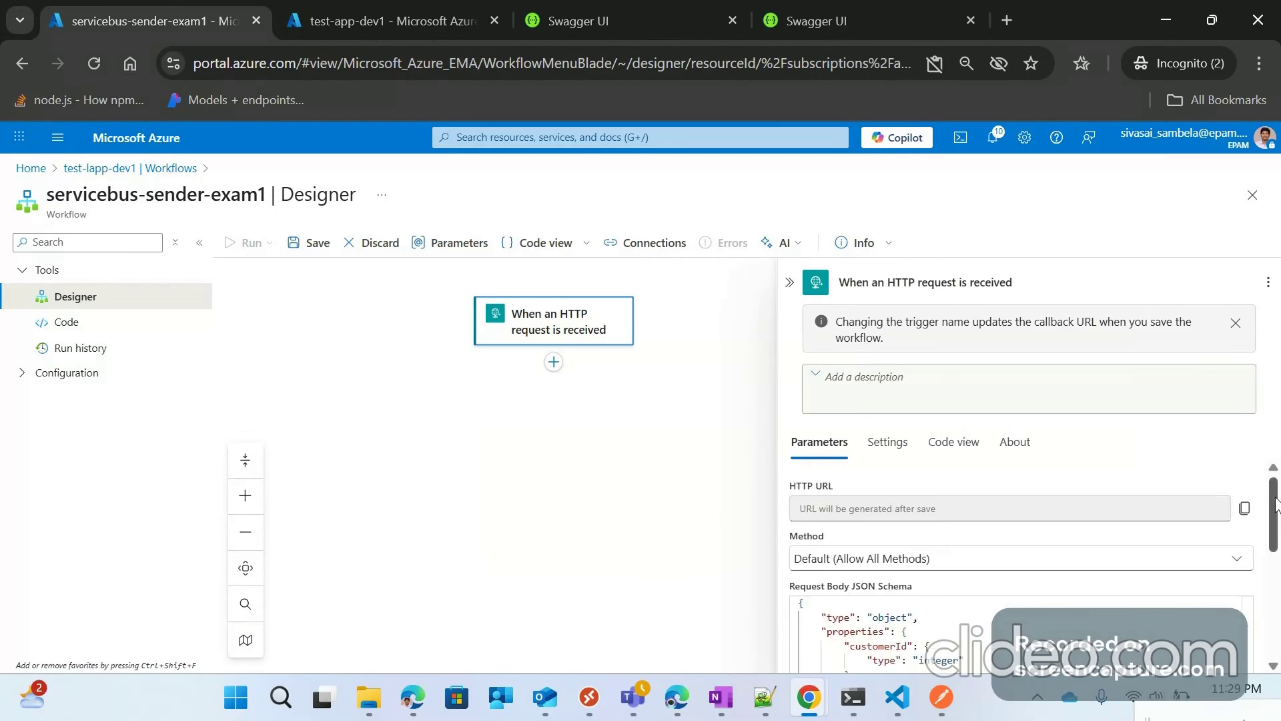
{"action": "left_click", "coordinate": [790, 282]}
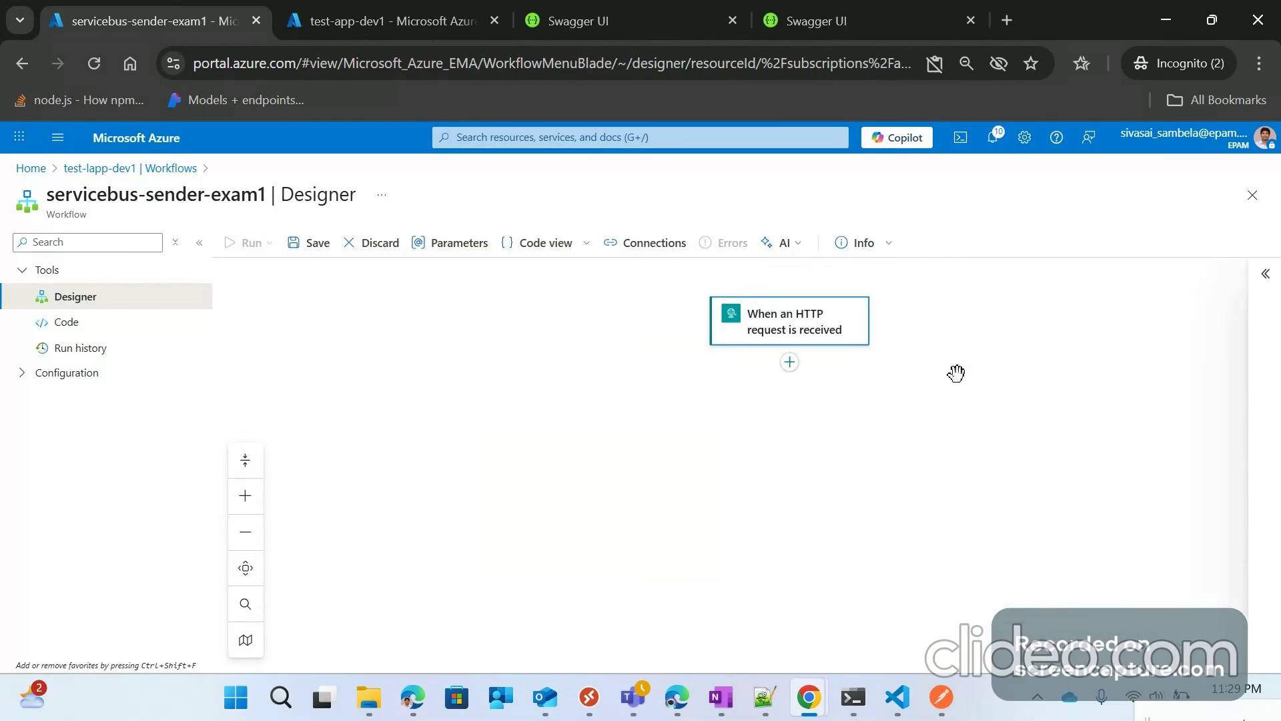
Step: Save the workflow so the HTTP trigger's callback URL is generated, then reopen the trigger
{"action": "left_click", "coordinate": [318, 244]}
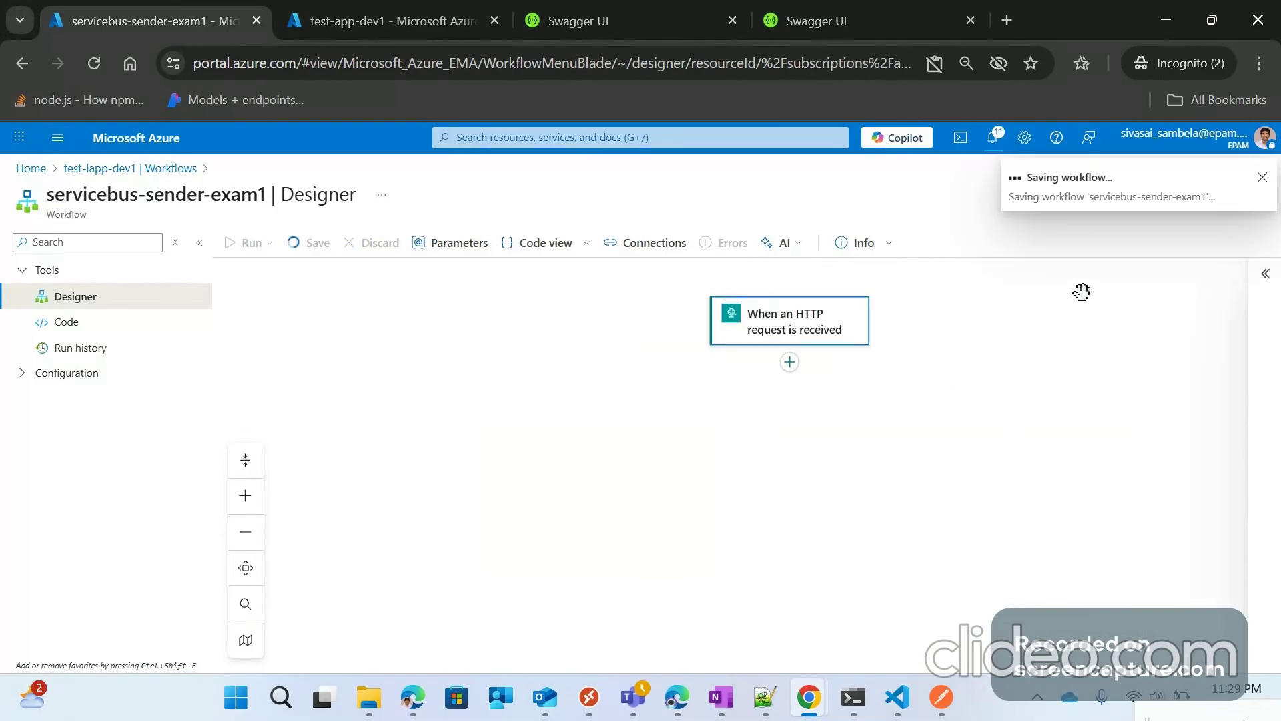
{"action": "left_click", "coordinate": [751, 344]}
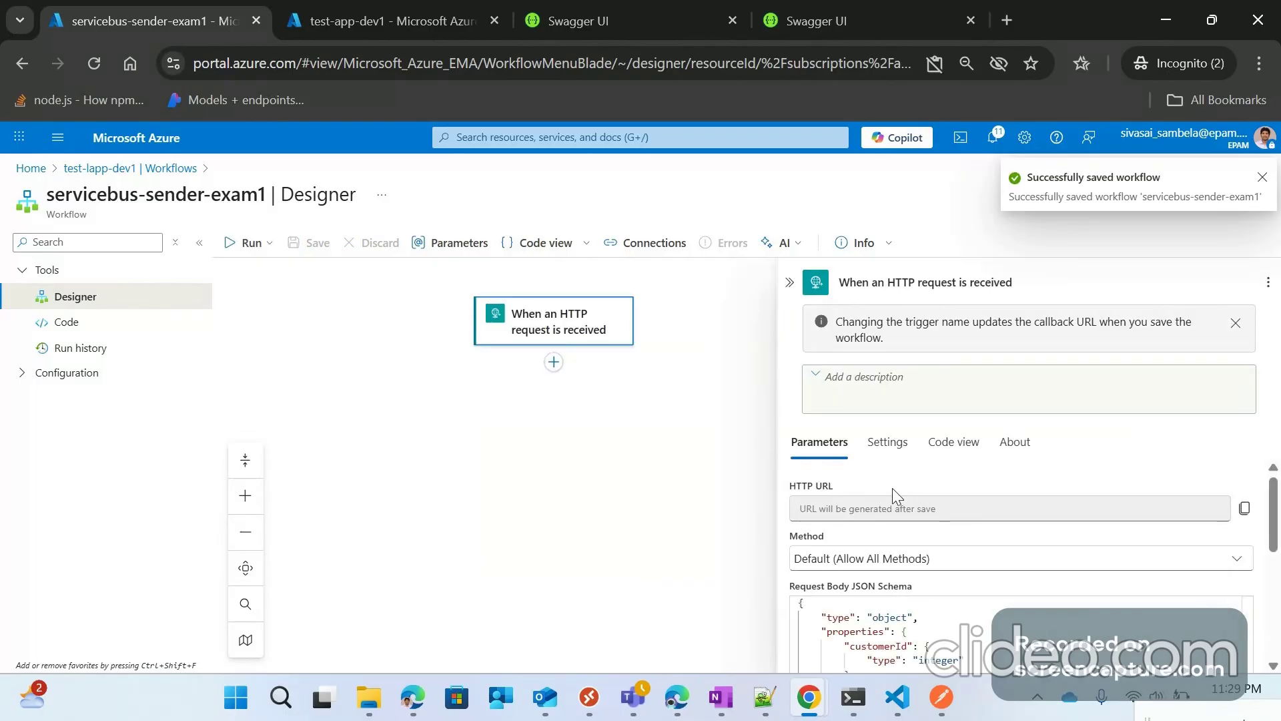
{"action": "left_click", "coordinate": [651, 348]}
{"action": "left_click", "coordinate": [790, 322]}
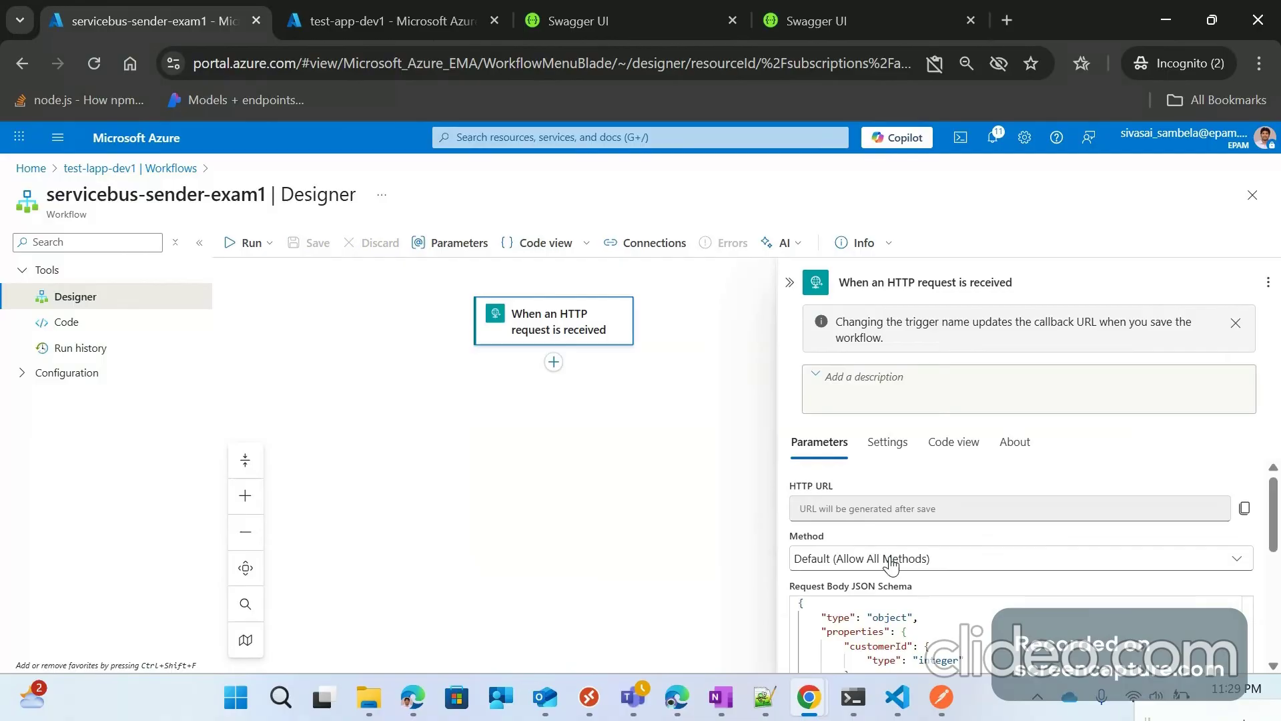
{"action": "scroll", "coordinate": [954, 514], "scroll_direction": "down", "scroll_amount": 2}
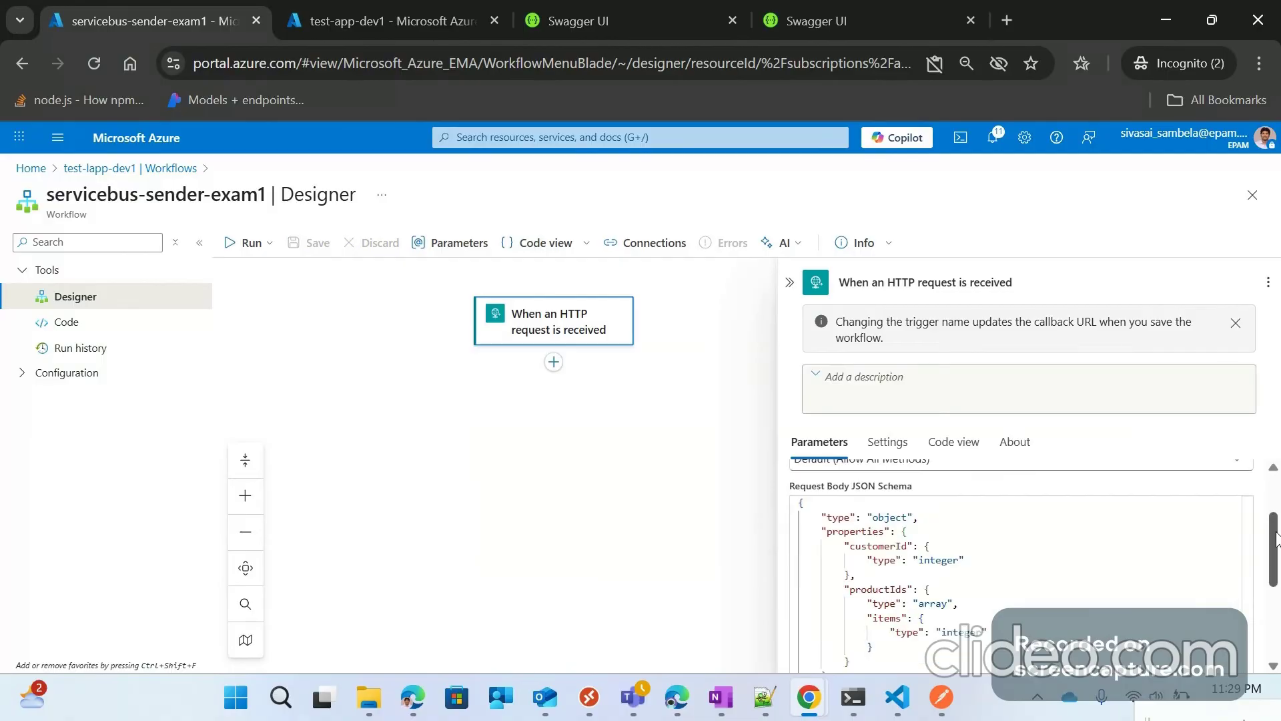
{"action": "scroll", "coordinate": [1177, 544], "scroll_direction": "up", "scroll_amount": 2}
Step: Set the HTTP trigger's Method to POST and save the workflow again
{"action": "left_click", "coordinate": [1177, 542]}
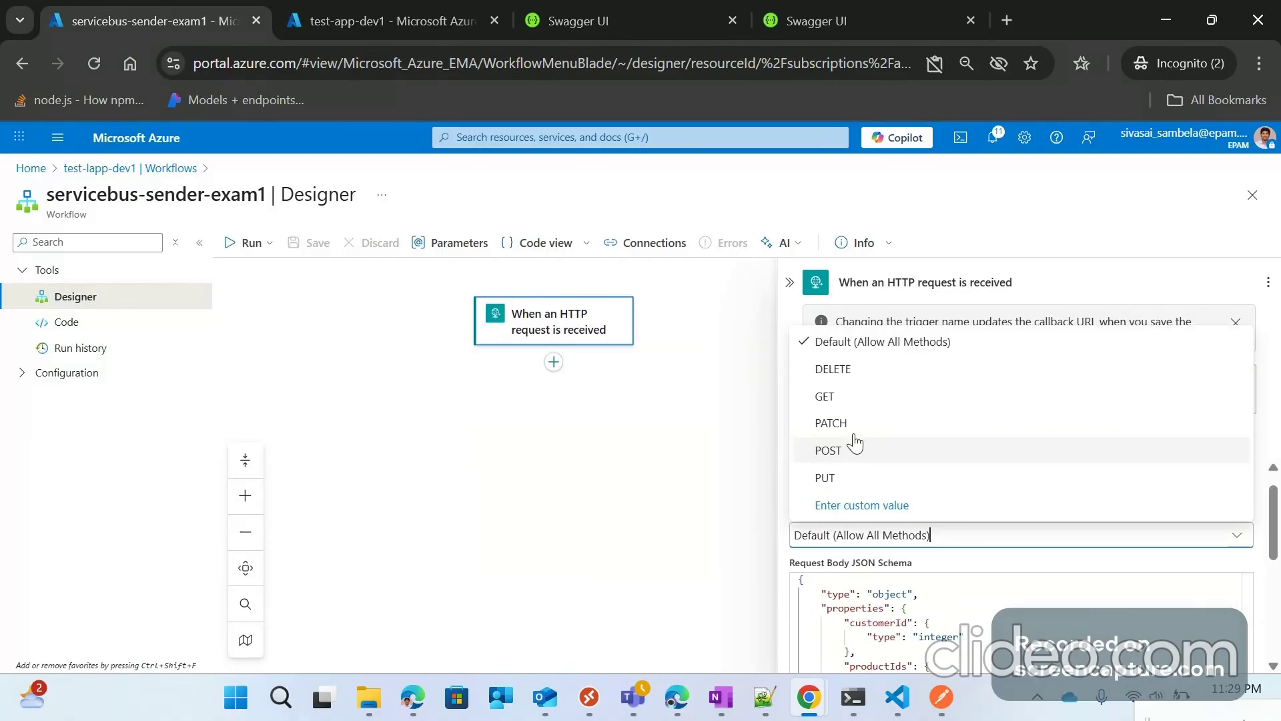
{"action": "left_click", "coordinate": [853, 461]}
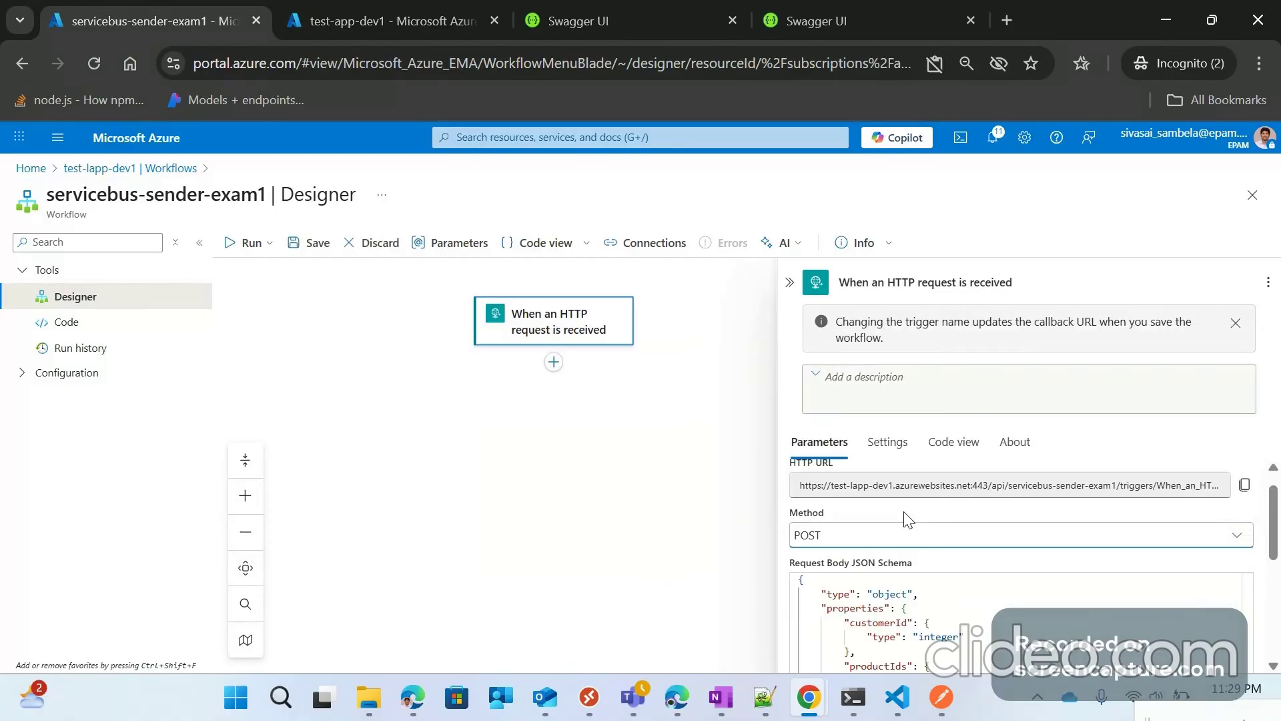
{"action": "left_click", "coordinate": [309, 244]}
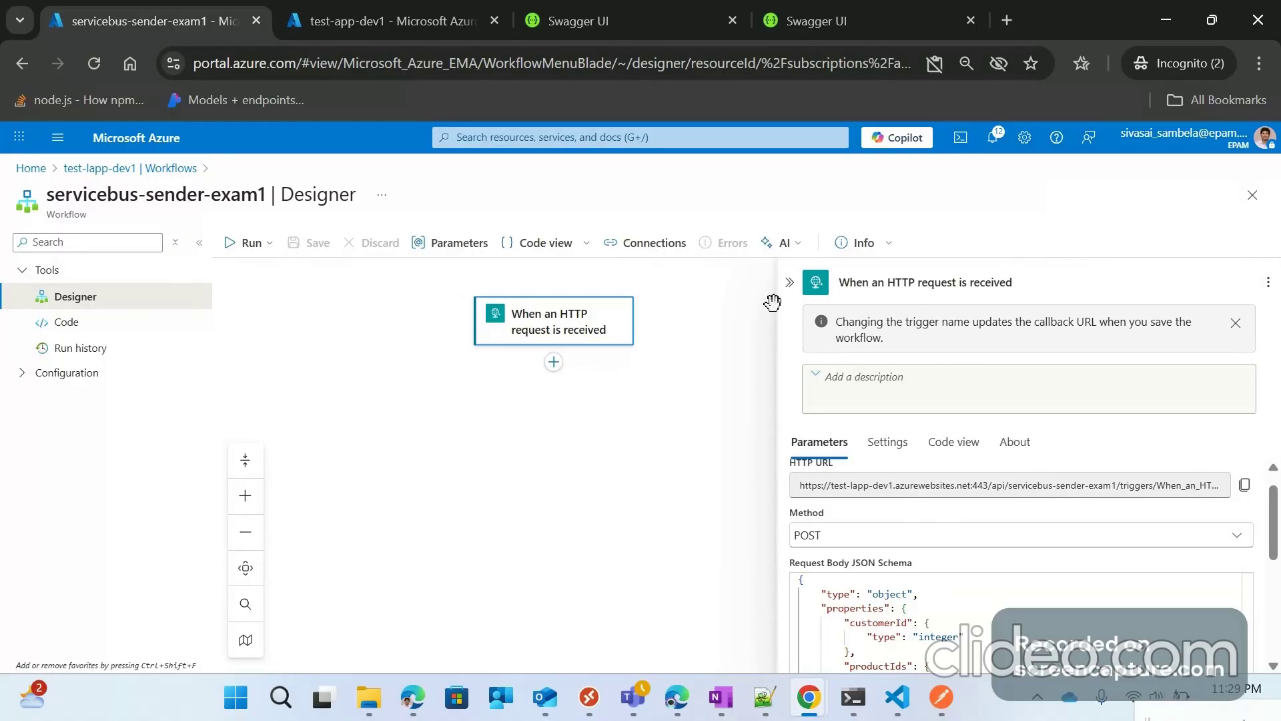
{"action": "left_click", "coordinate": [790, 282]}
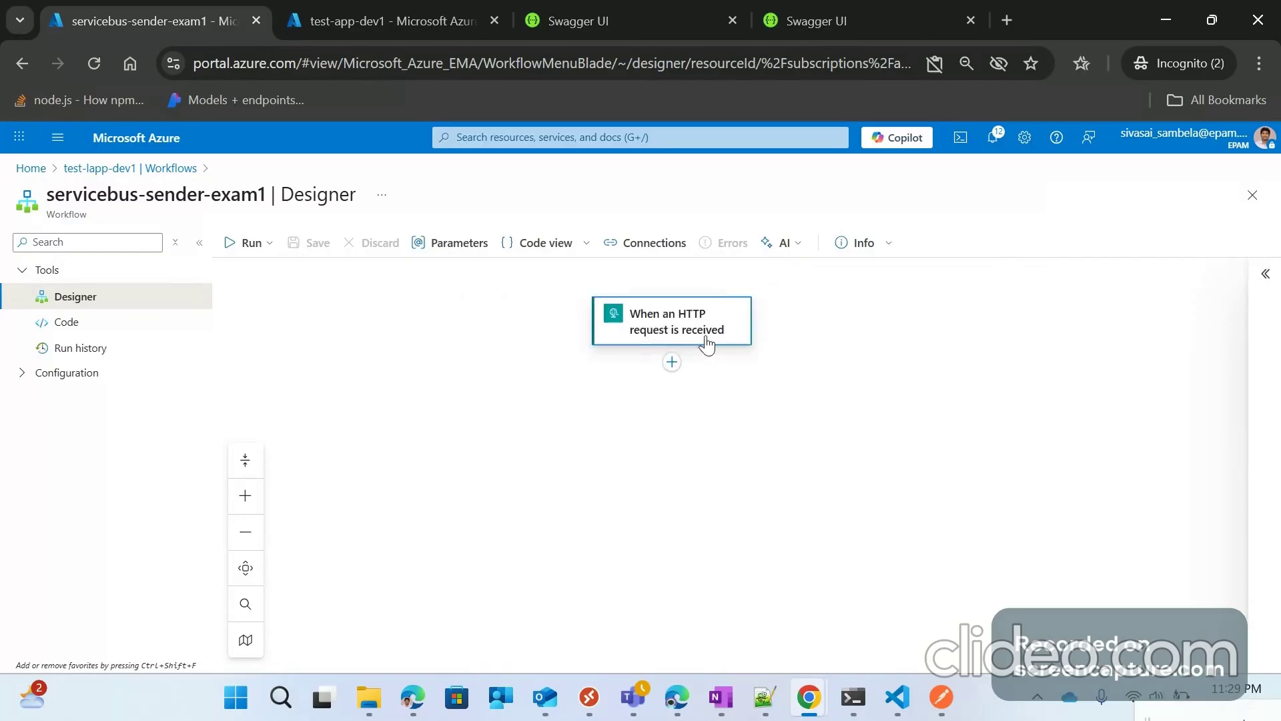
Step: Insert the built-in Compose action, found by searching 'compose', right after the HTTP trigger
{"action": "left_click", "coordinate": [672, 363]}
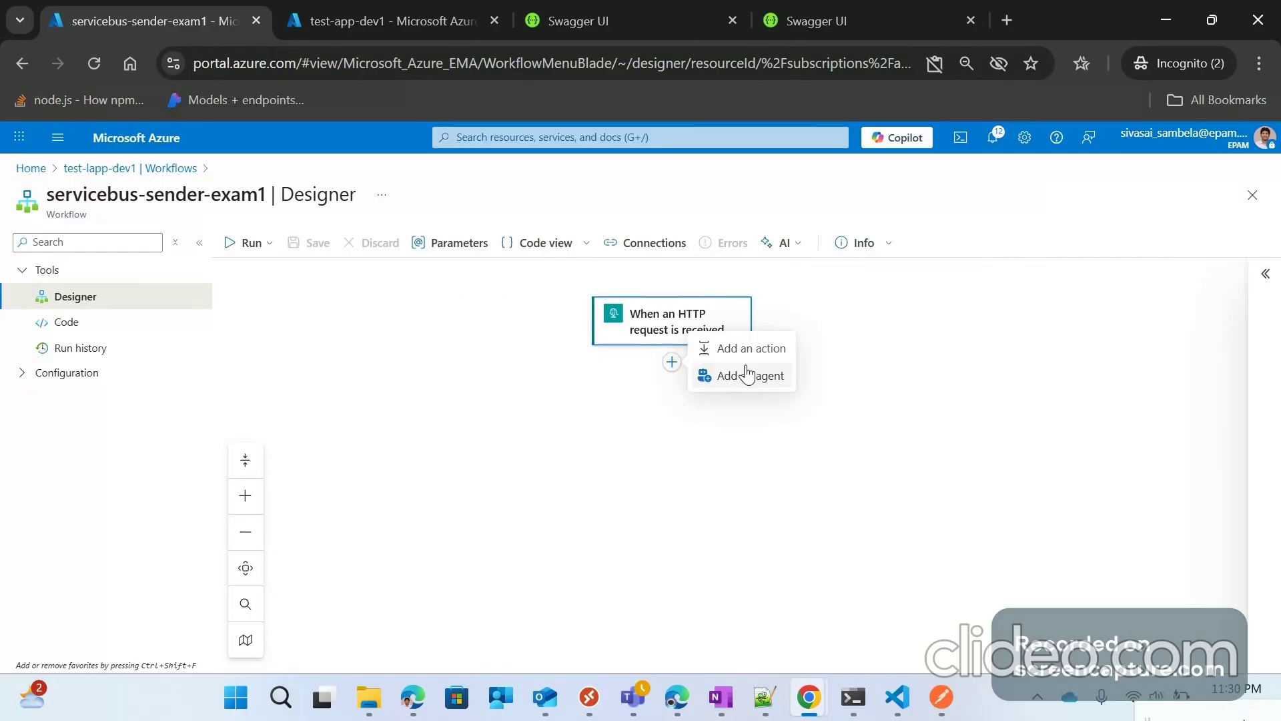
{"action": "left_click", "coordinate": [755, 350]}
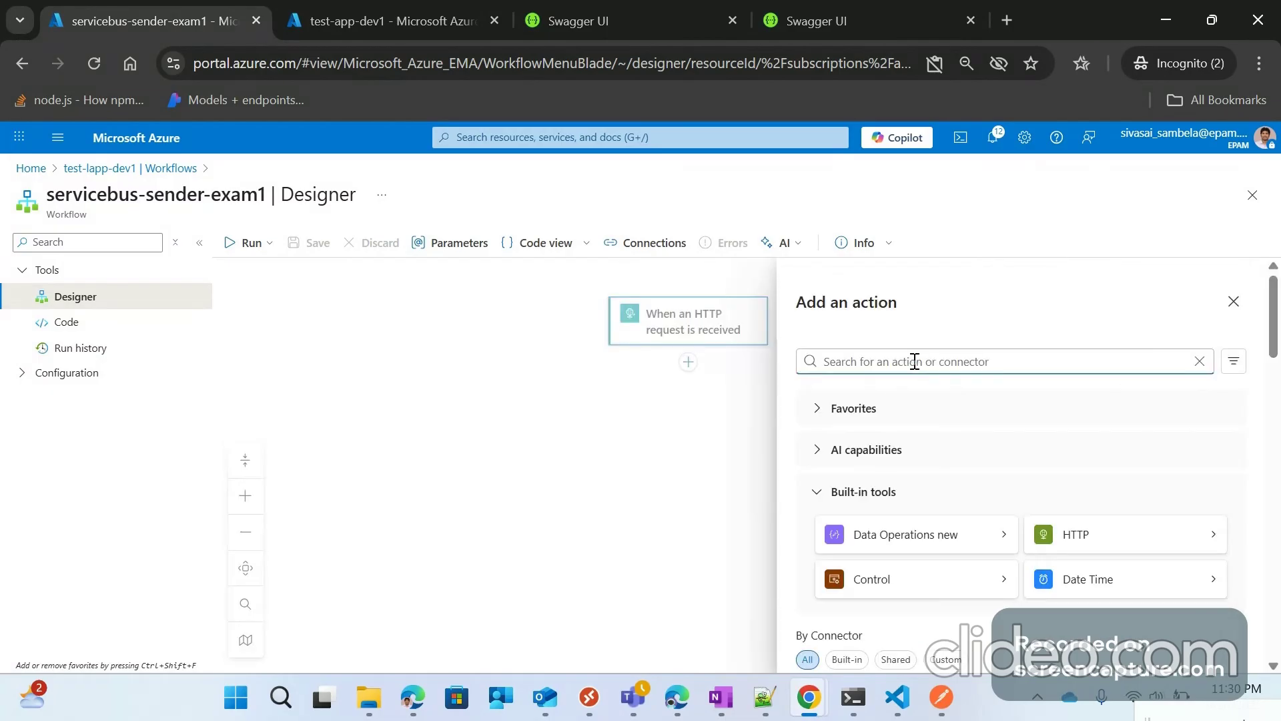
{"action": "type", "text": "compo"}
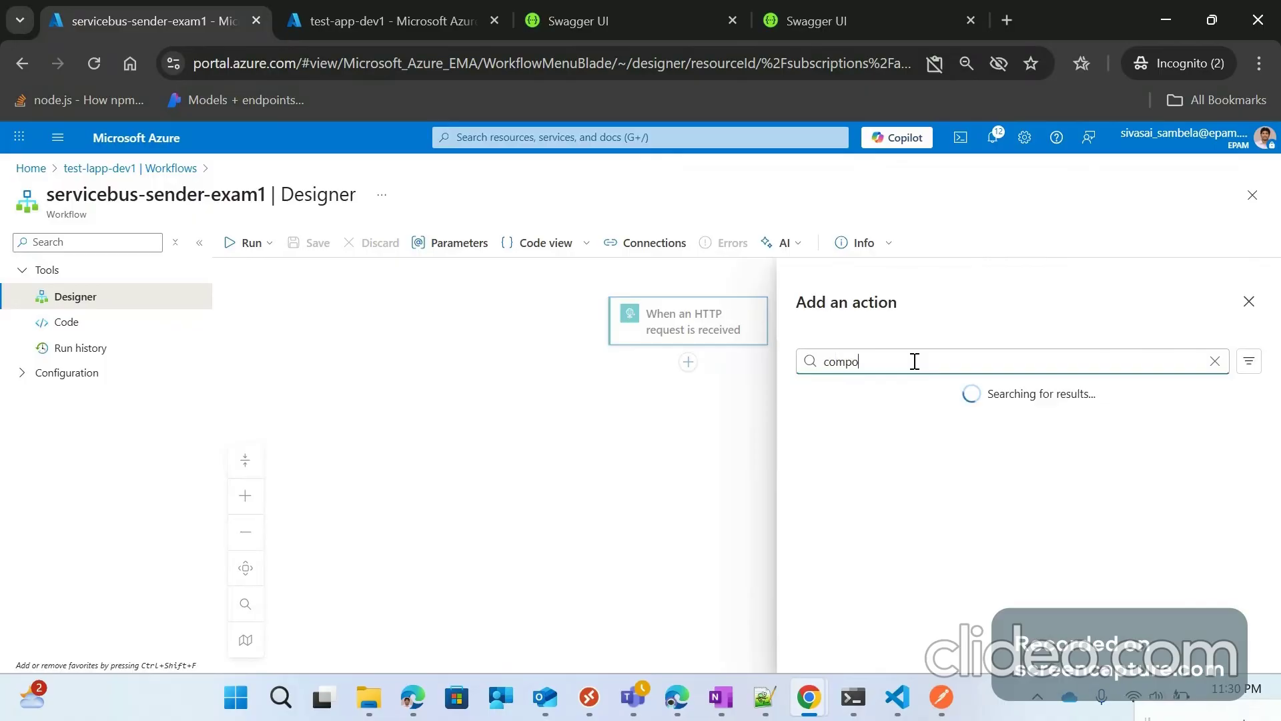
{"action": "type", "text": "se req"}
{"action": "key", "text": "BackSpace"}
{"action": "key", "text": "BackSpace"}
{"action": "key", "text": "BackSpace"}
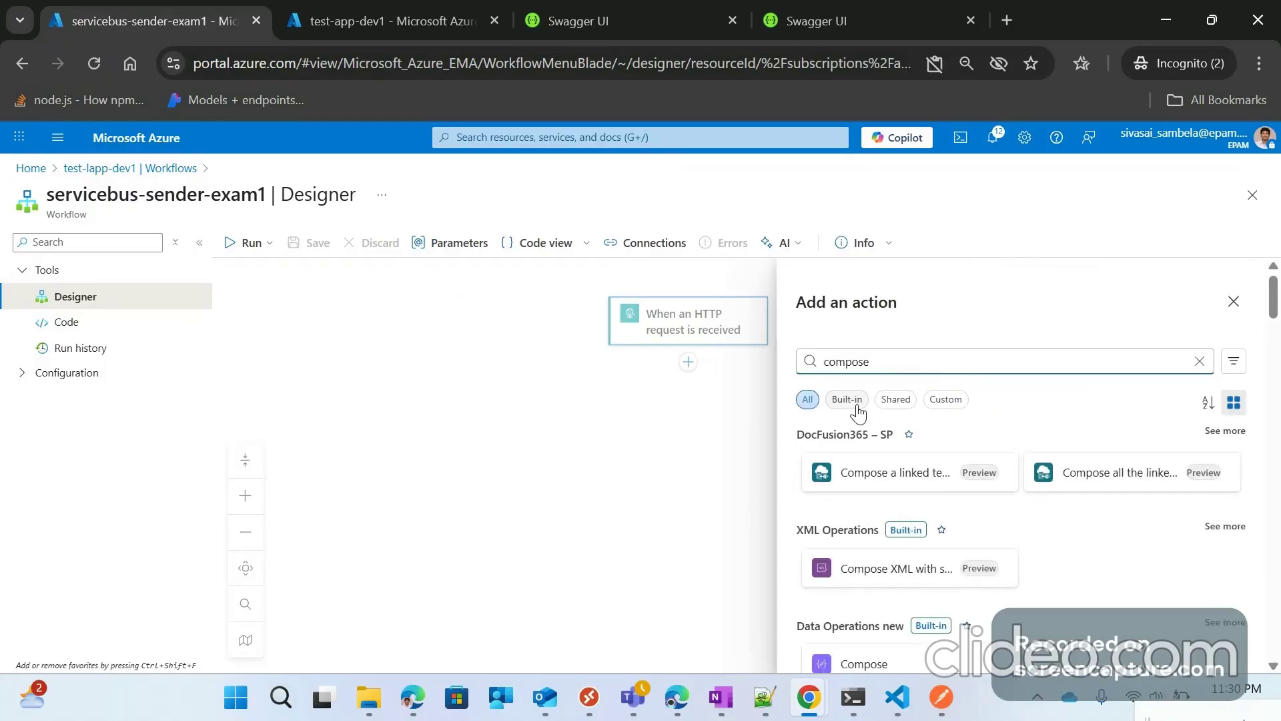
{"action": "left_click", "coordinate": [847, 399]}
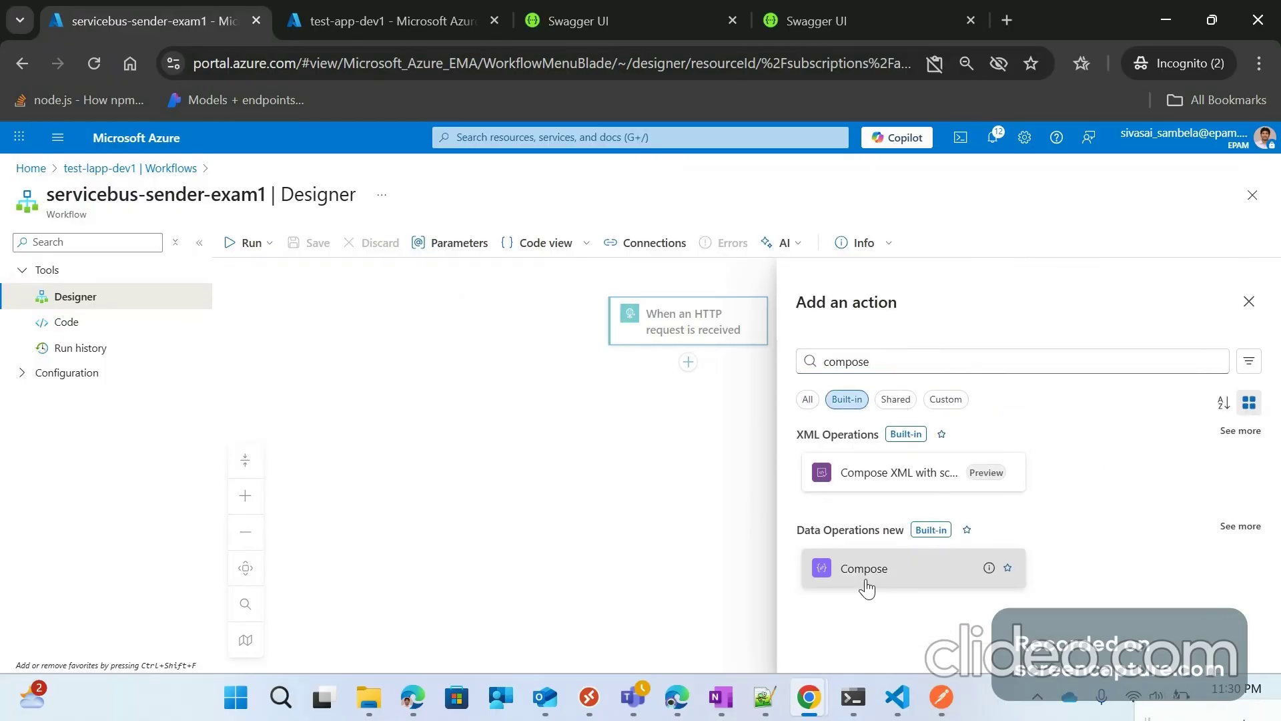
{"action": "left_click", "coordinate": [865, 570]}
{"action": "left_click_drag", "start_coordinate": [567, 404], "coordinate": [432, 351]}
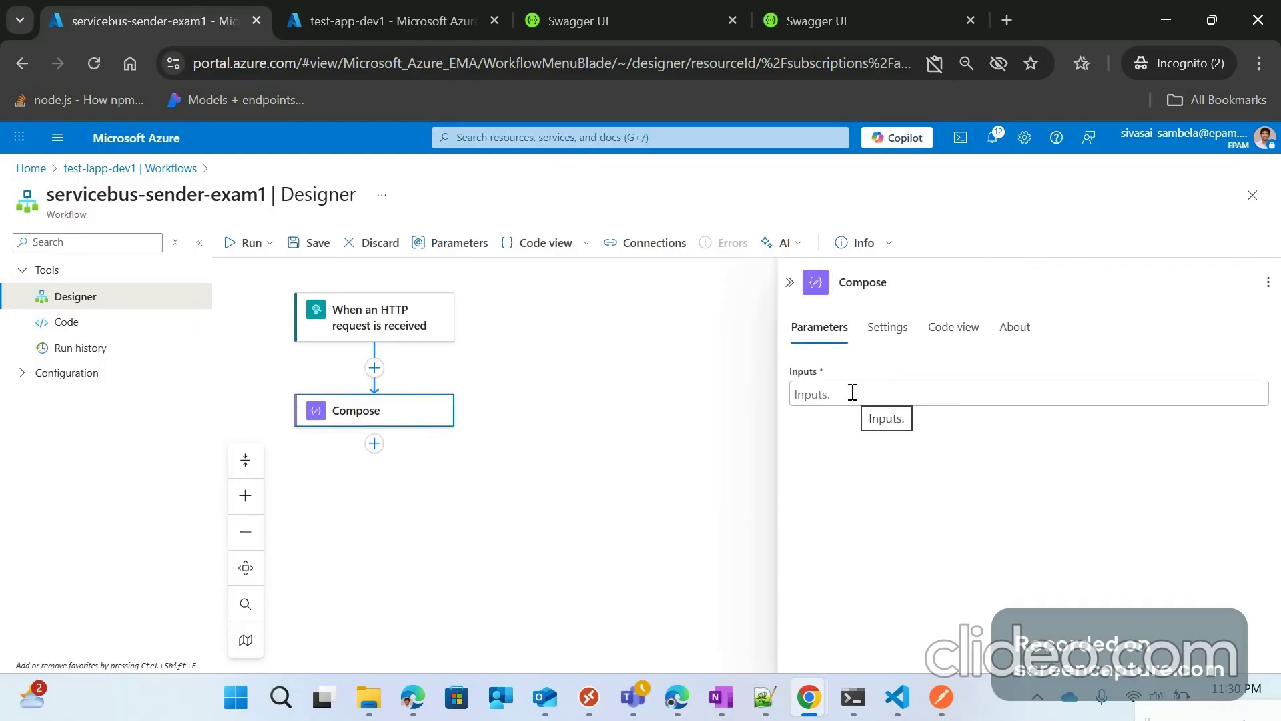
Step: Start the Compose Inputs as an empty JSON object with opening and closing braces
{"action": "left_click", "coordinate": [853, 394]}
{"action": "left_click", "coordinate": [767, 404]}
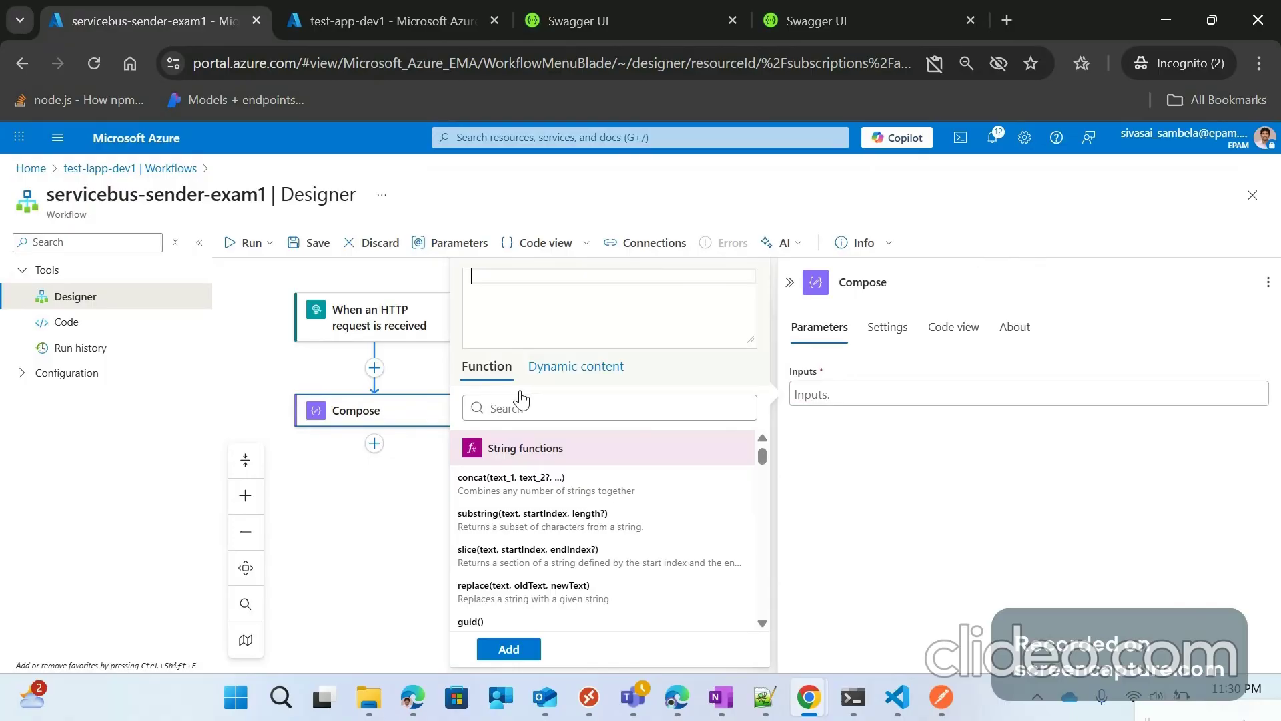
{"action": "left_click", "coordinate": [576, 366]}
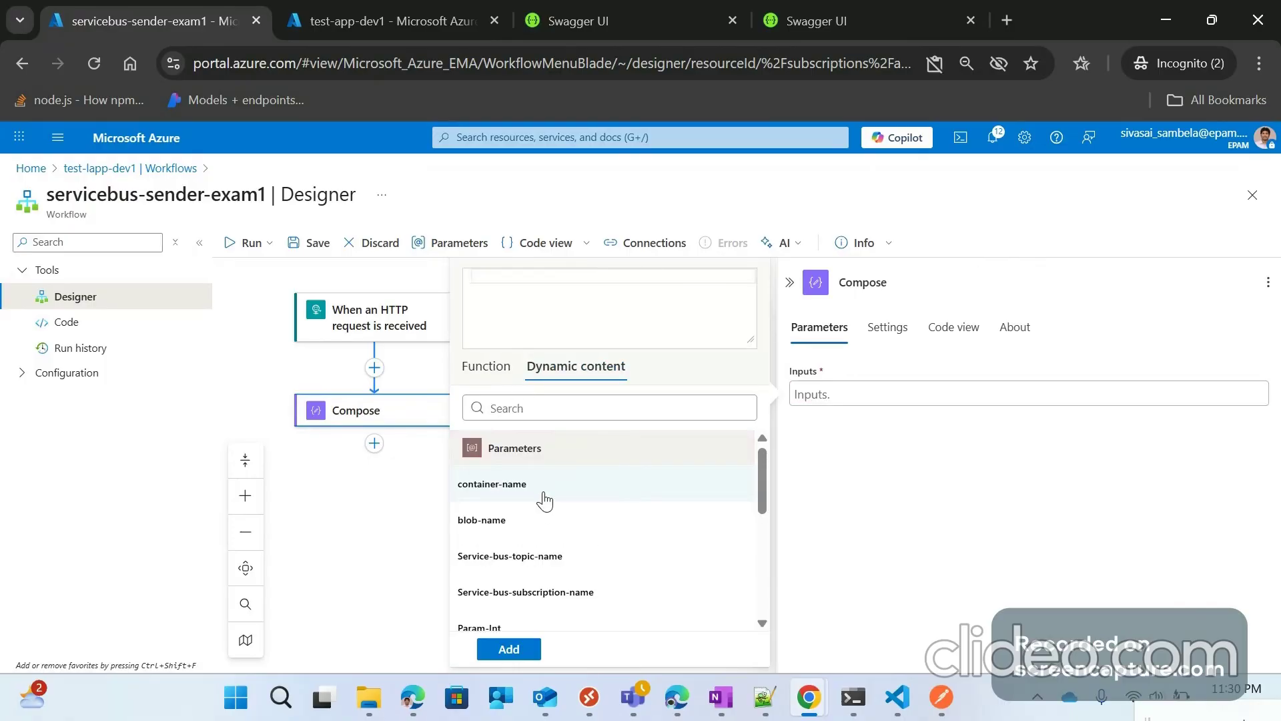
{"action": "left_click", "coordinate": [822, 393]}
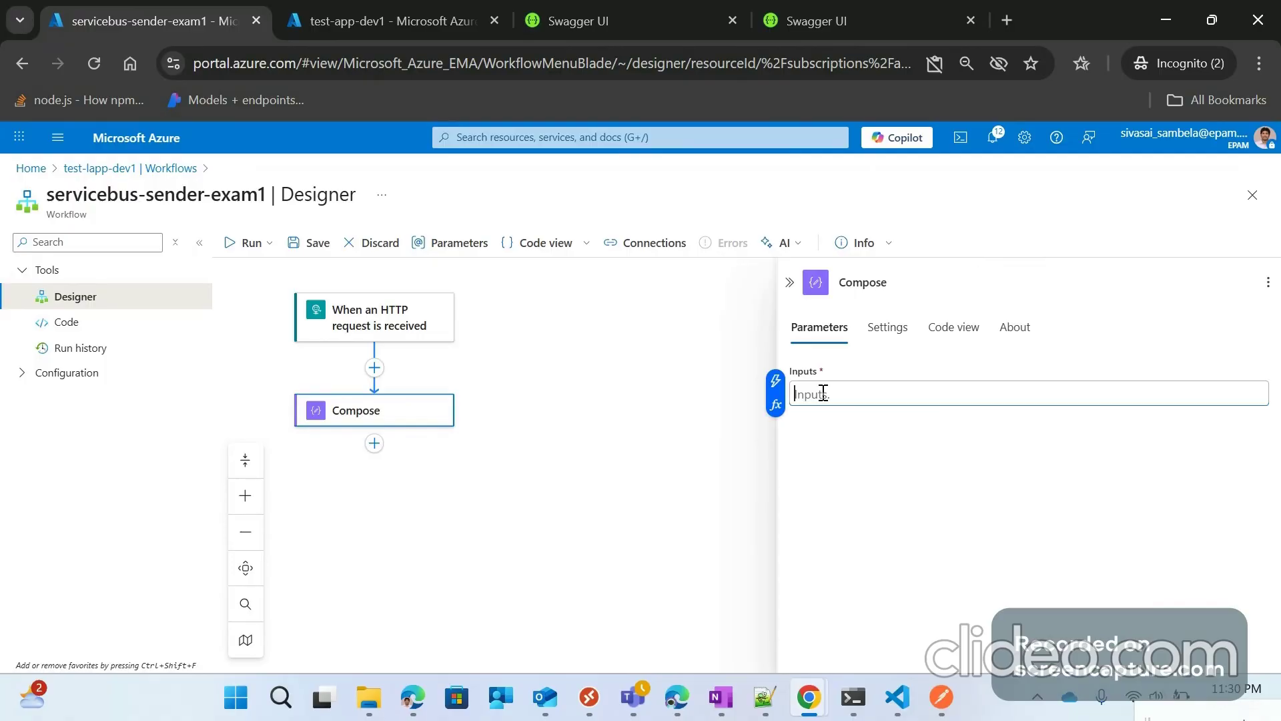
{"action": "type", "text": "{"}
{"action": "key", "text": "Return"}
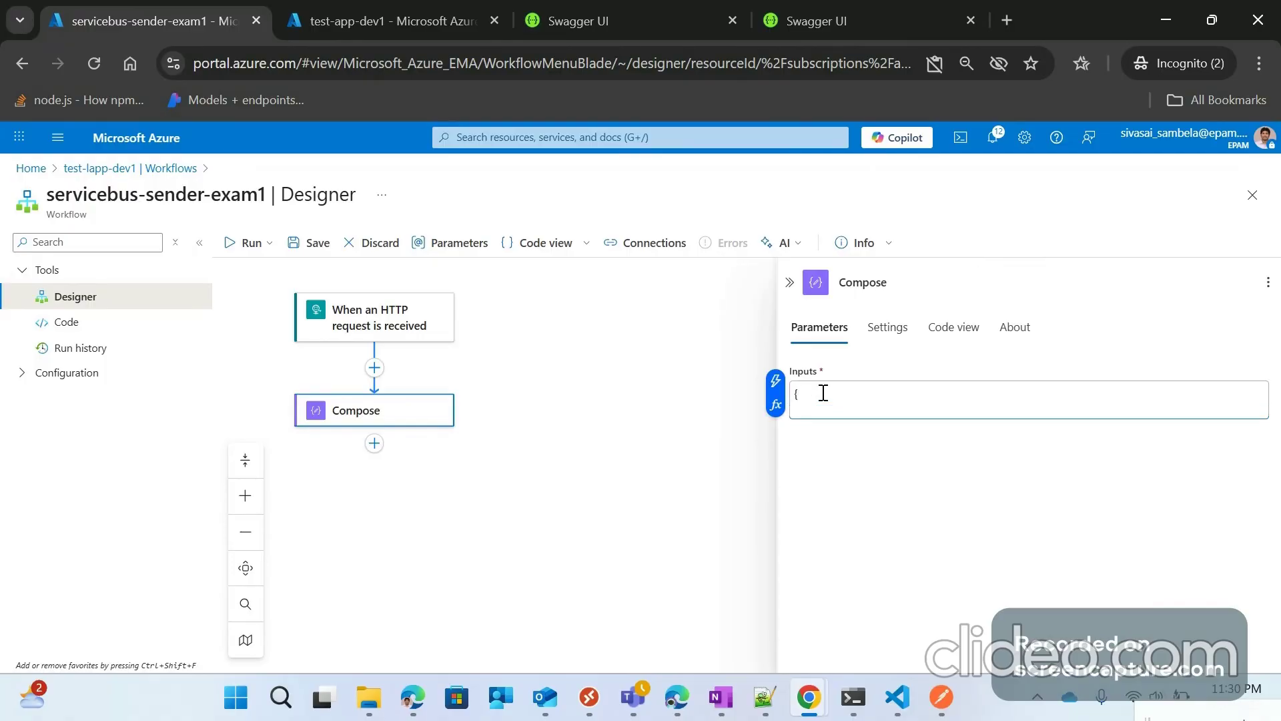
{"action": "type", "text": "}"}
{"action": "key", "text": "Up"}
{"action": "key", "text": "Return"}
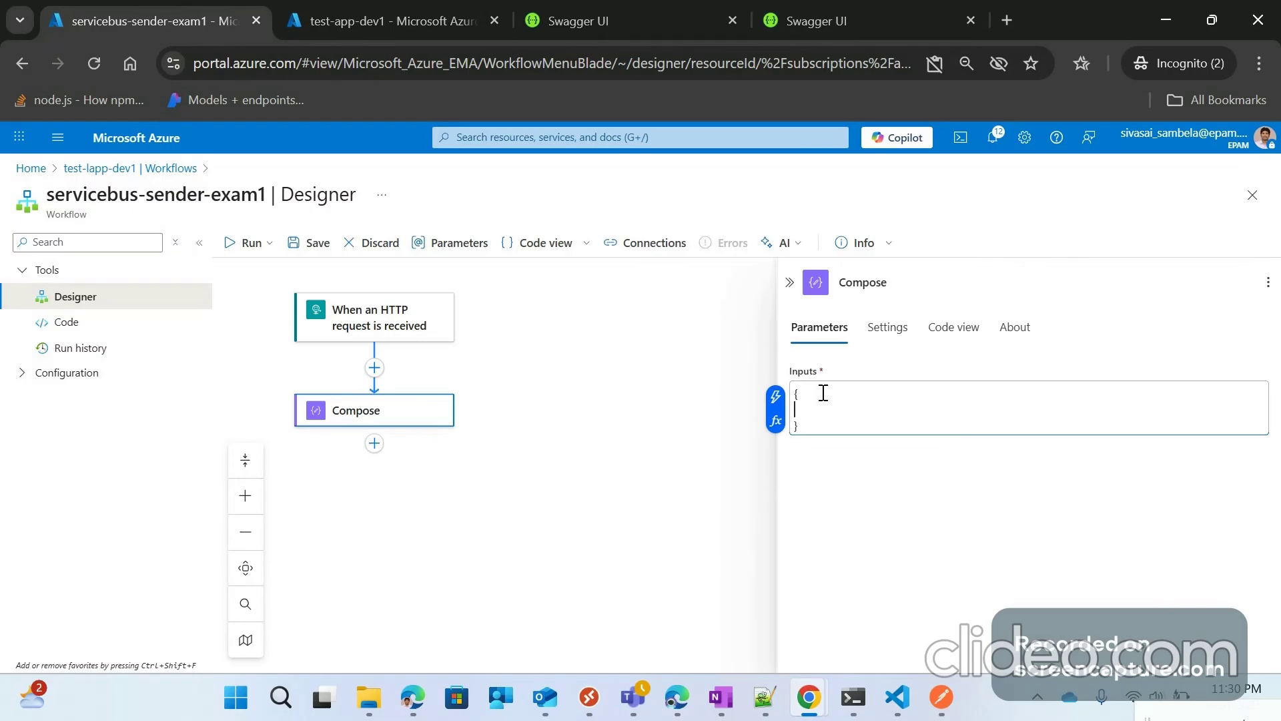
Step: Add a "content" key whose value is the trigger's request Body from dynamic content
{"action": "type", "text": "\"cont"}
{"action": "key", "text": "BackSpace"}
{"action": "key", "text": "BackSpace"}
{"action": "key", "text": "BackSpace"}
{"action": "key", "text": "BackSpace"}
{"action": "type", "text": "\"content\":"}
{"action": "left_click", "coordinate": [776, 422]}
{"action": "left_click", "coordinate": [577, 367]}
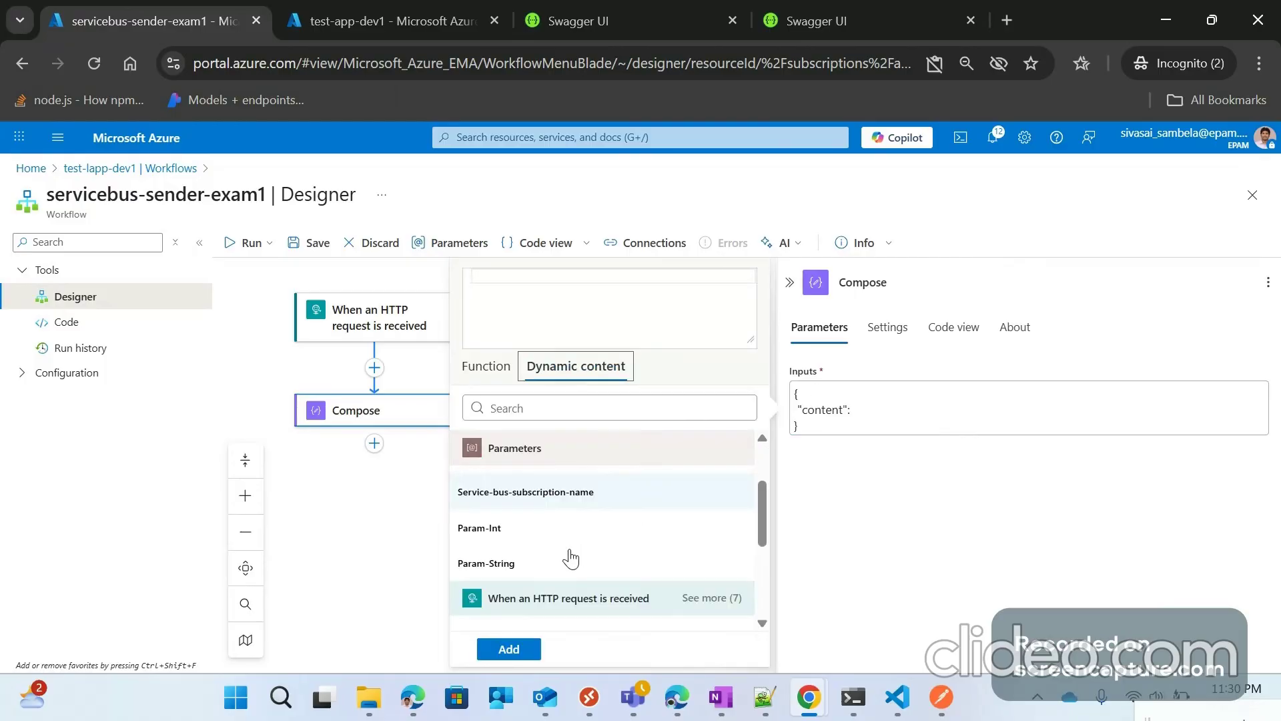
{"action": "scroll", "coordinate": [501, 543], "scroll_direction": "down", "scroll_amount": 2}
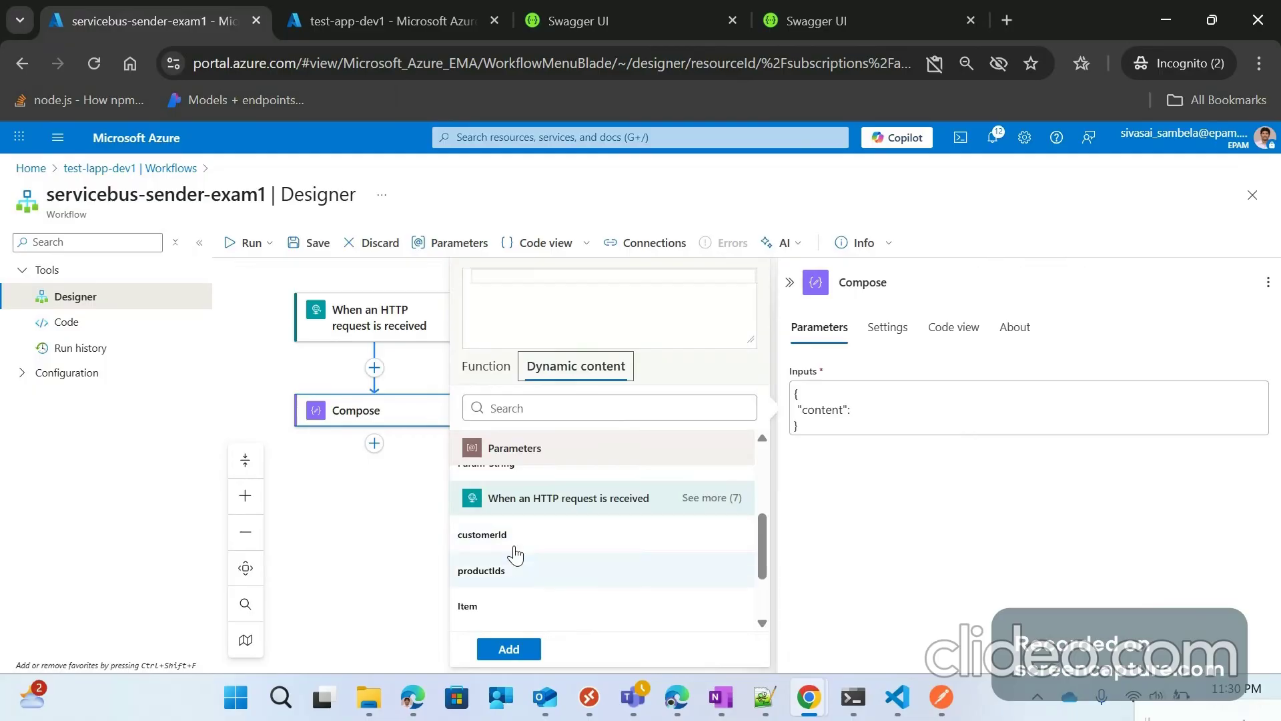
{"action": "scroll", "coordinate": [514, 574], "scroll_direction": "down", "scroll_amount": 2}
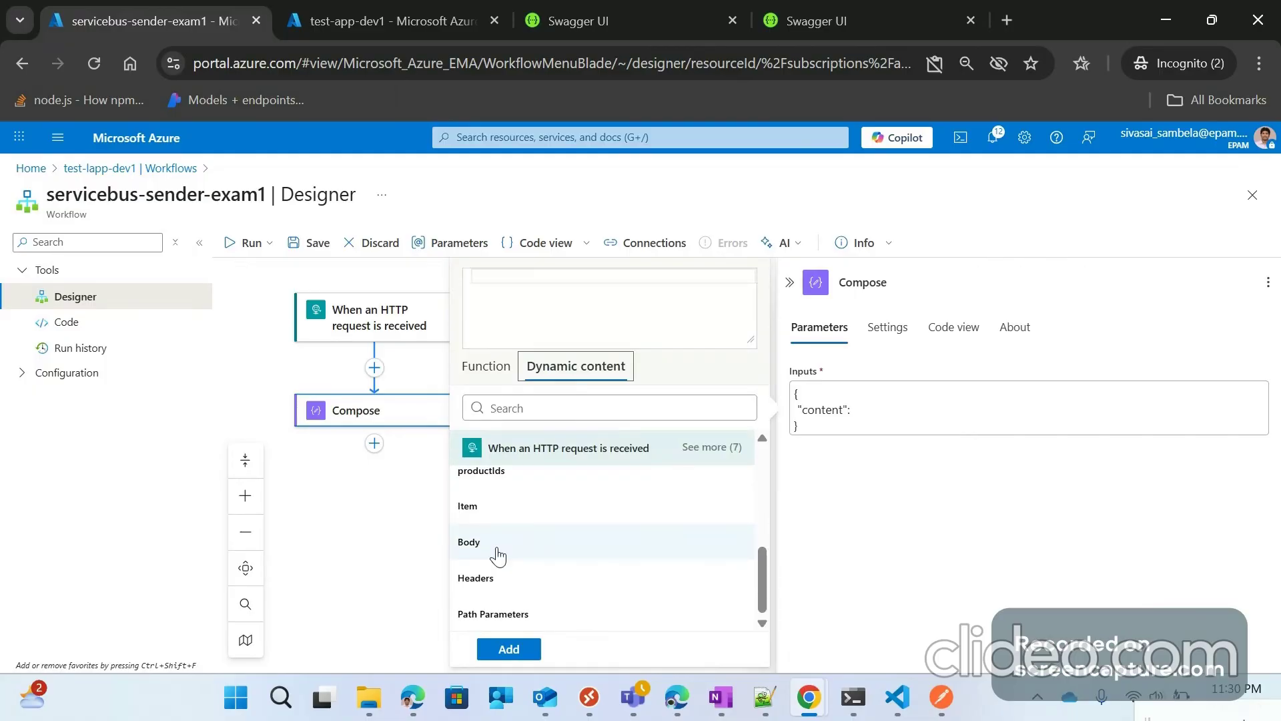
{"action": "left_click", "coordinate": [497, 552]}
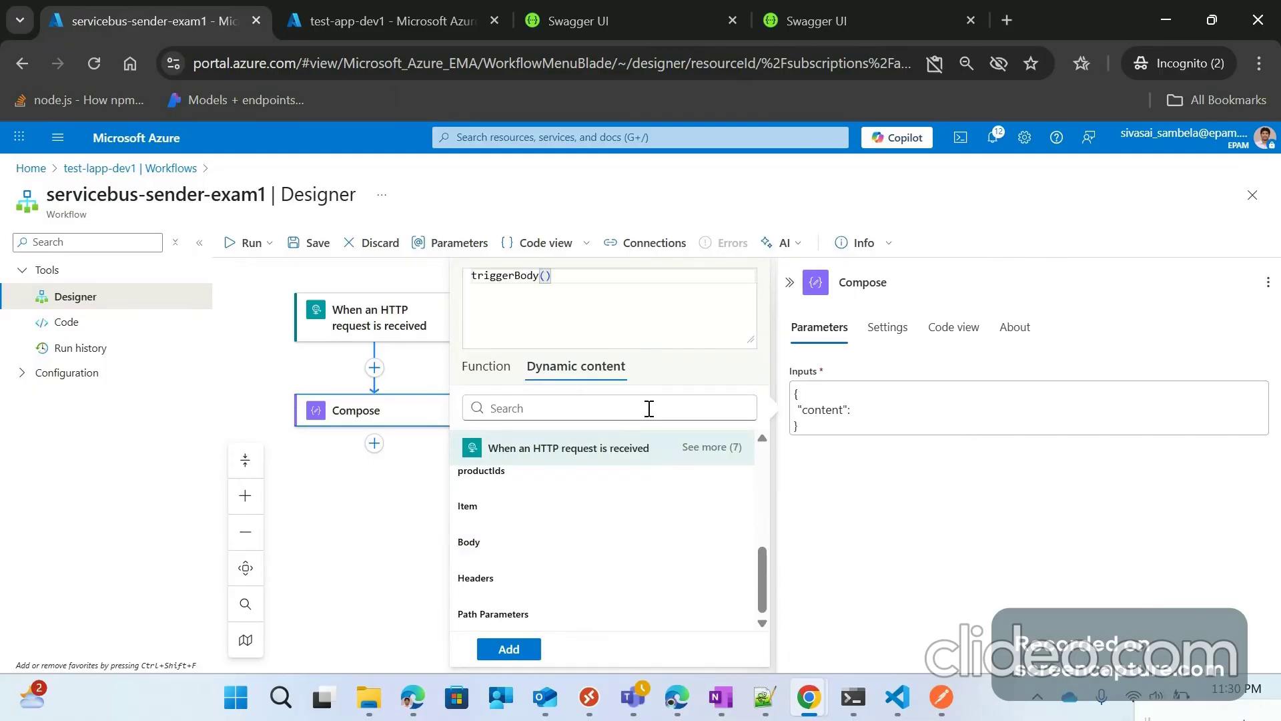
{"action": "left_click", "coordinate": [508, 649]}
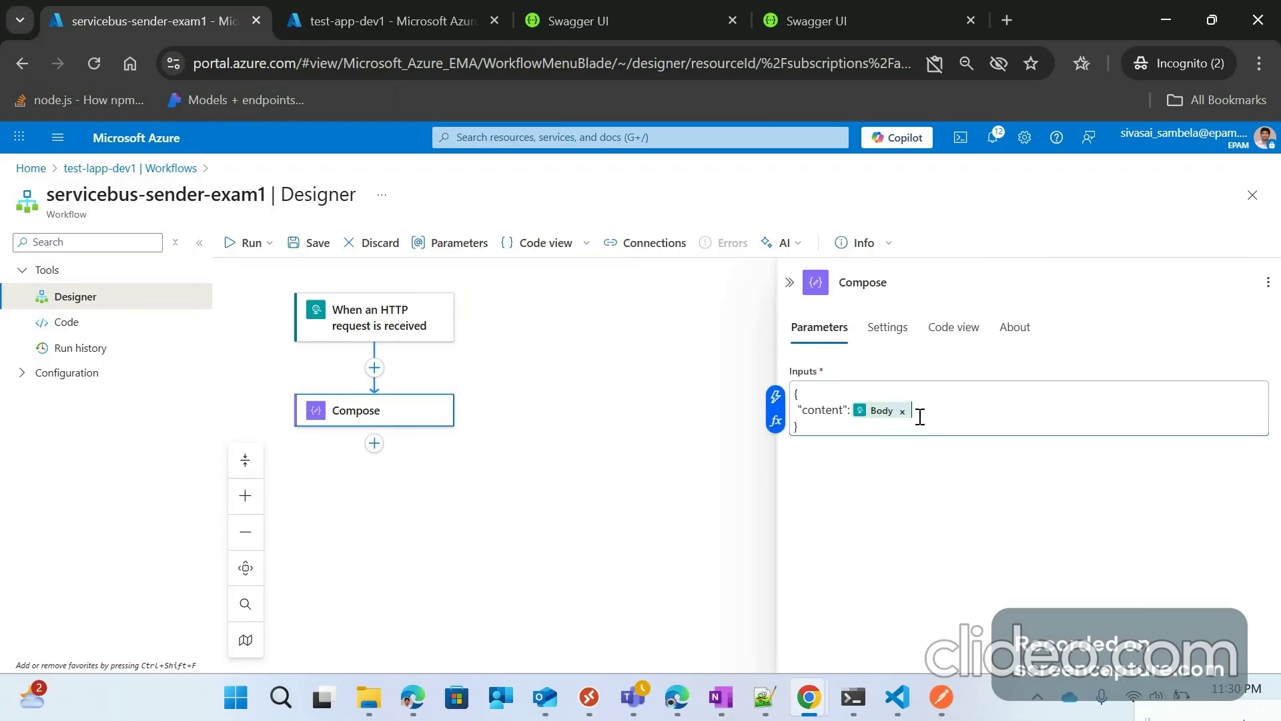
{"action": "type", "text": ","}
{"action": "key", "text": "Return"}
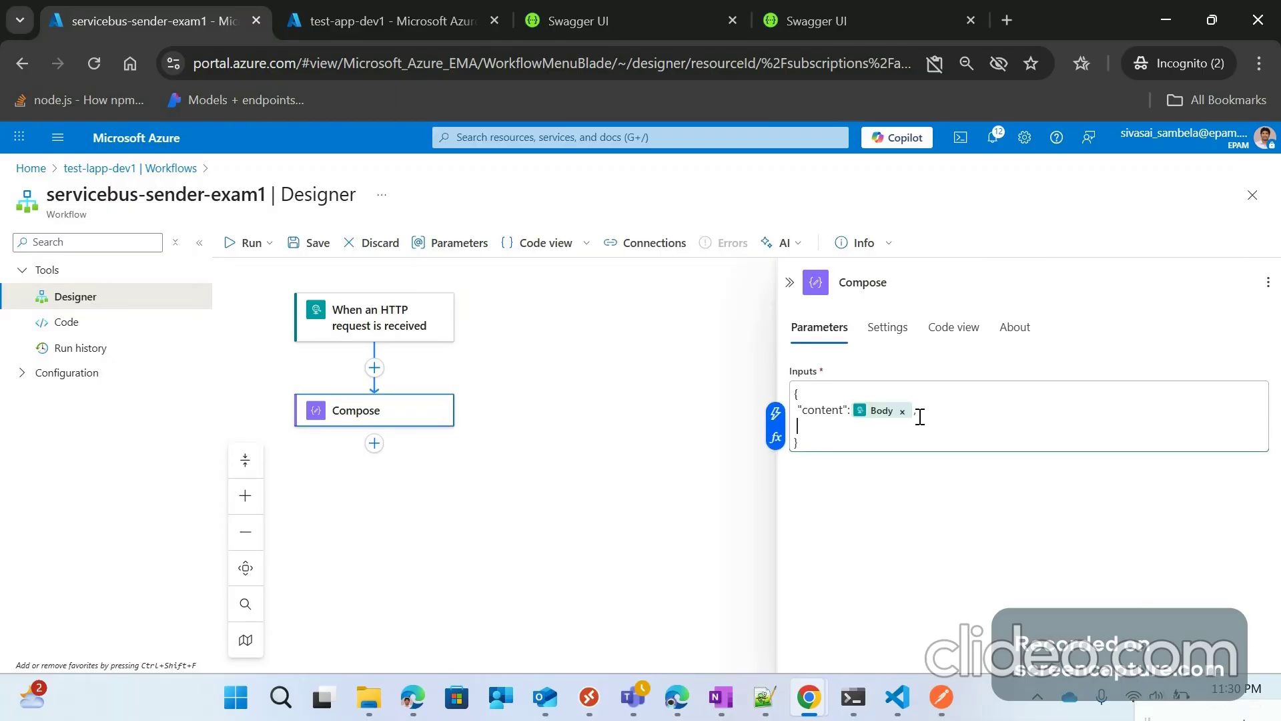
Step: Add "date" set to the utcNow() function, then "status":"created" on the next line
{"action": "type", "text": "\"date\":"}
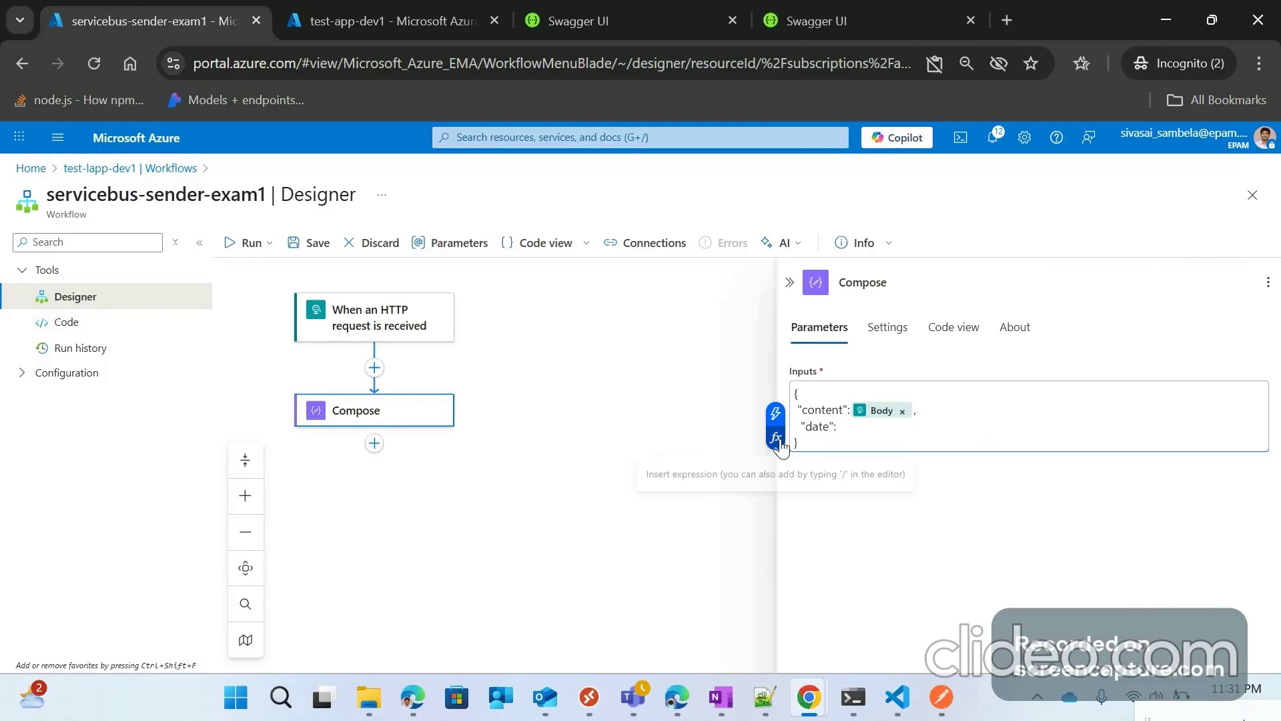
{"action": "key", "text": "slash"}
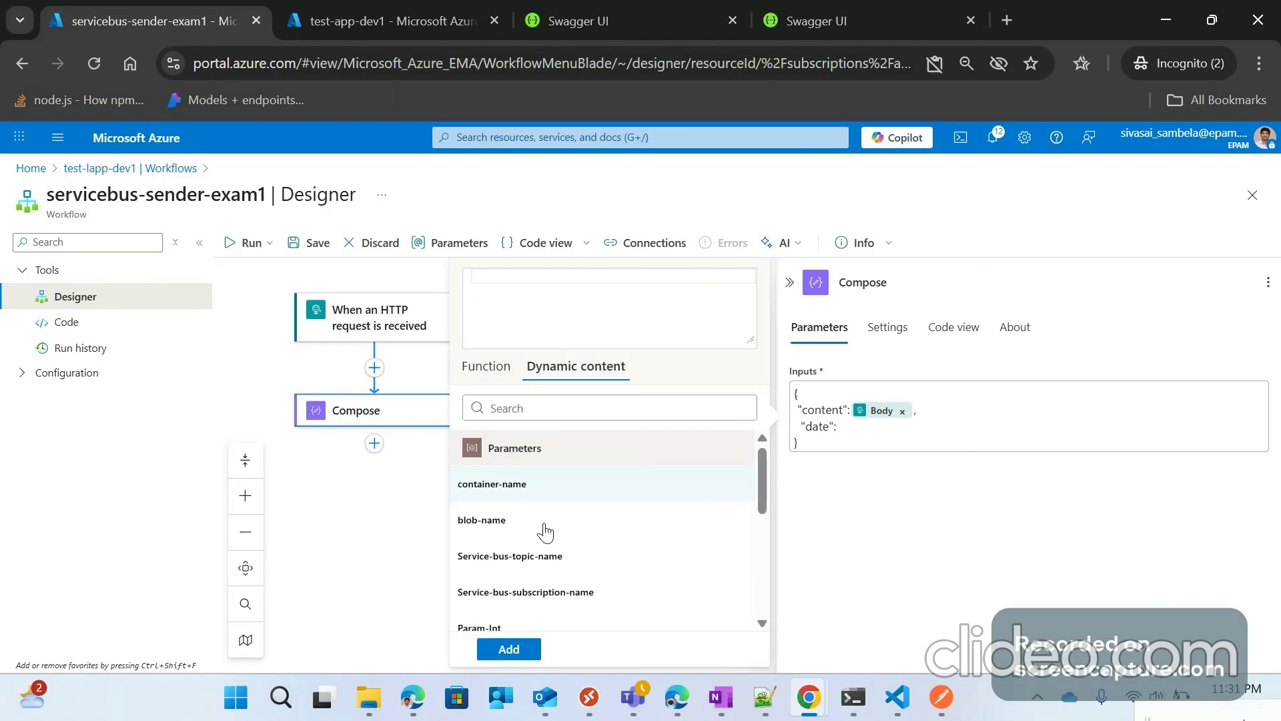
{"action": "scroll", "coordinate": [545, 532], "scroll_direction": "down", "scroll_amount": 5}
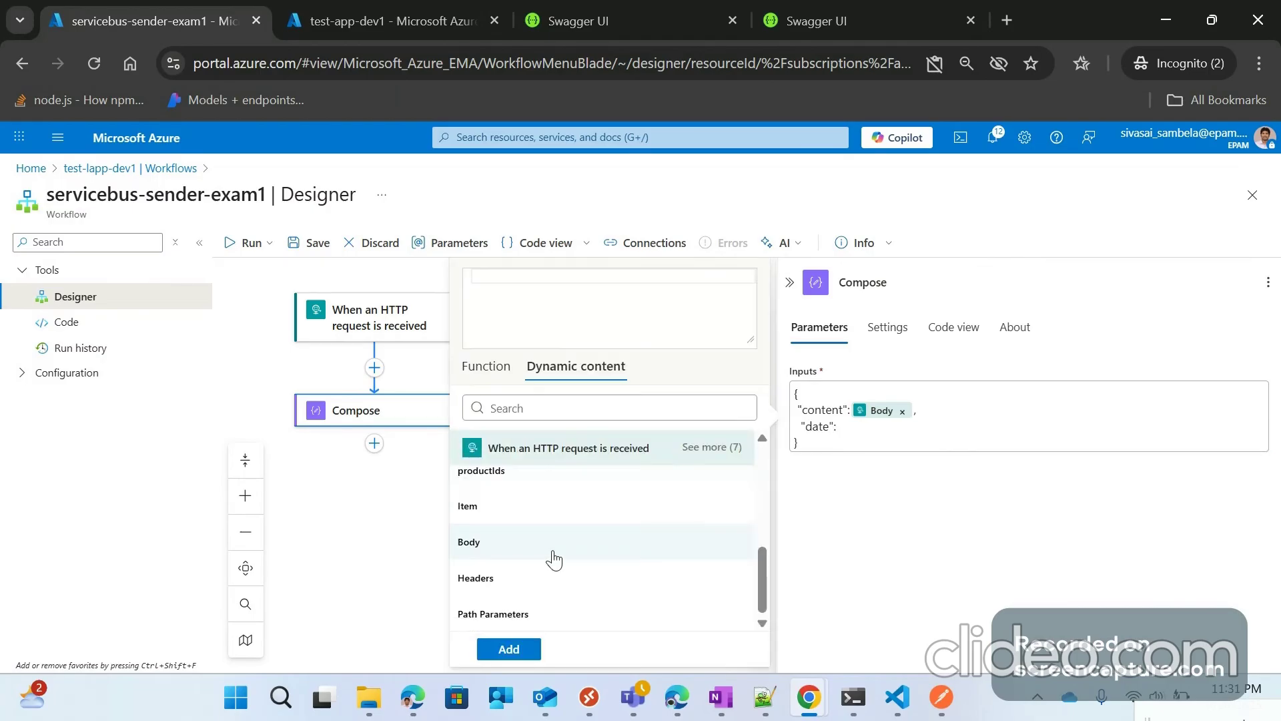
{"action": "left_click", "coordinate": [502, 374]}
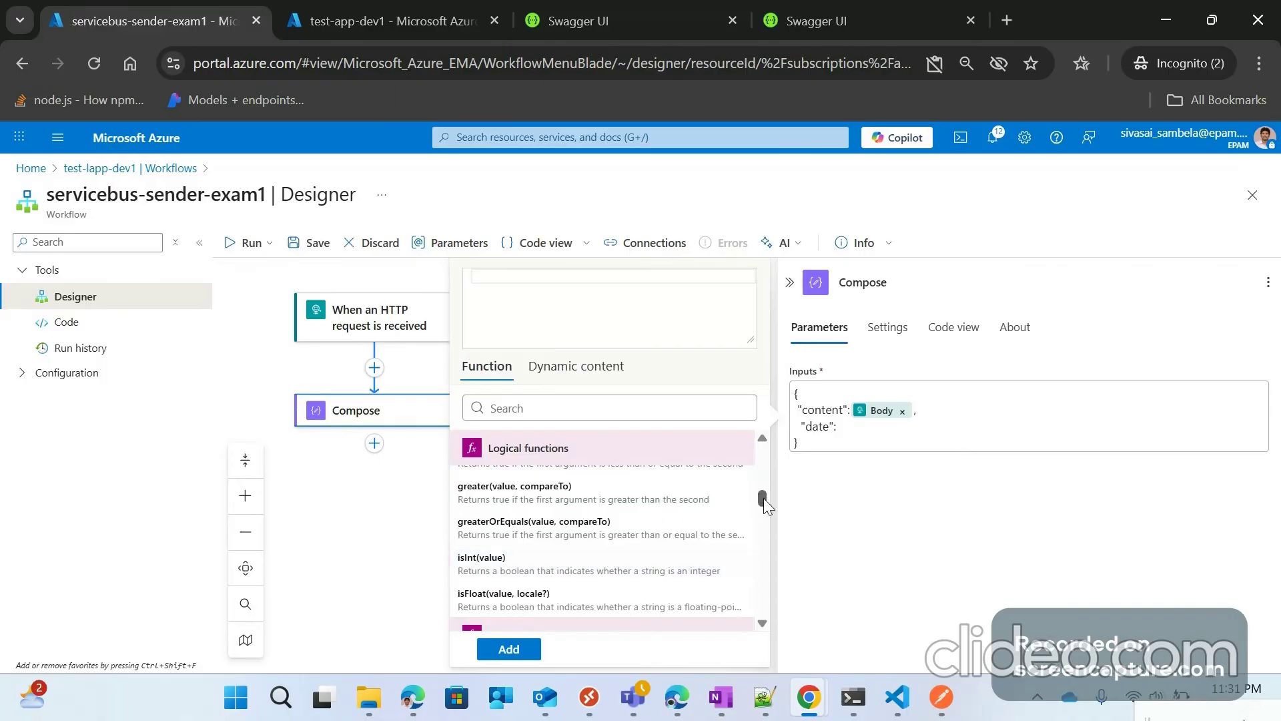
{"action": "left_click_drag", "start_coordinate": [763, 498], "coordinate": [763, 585]}
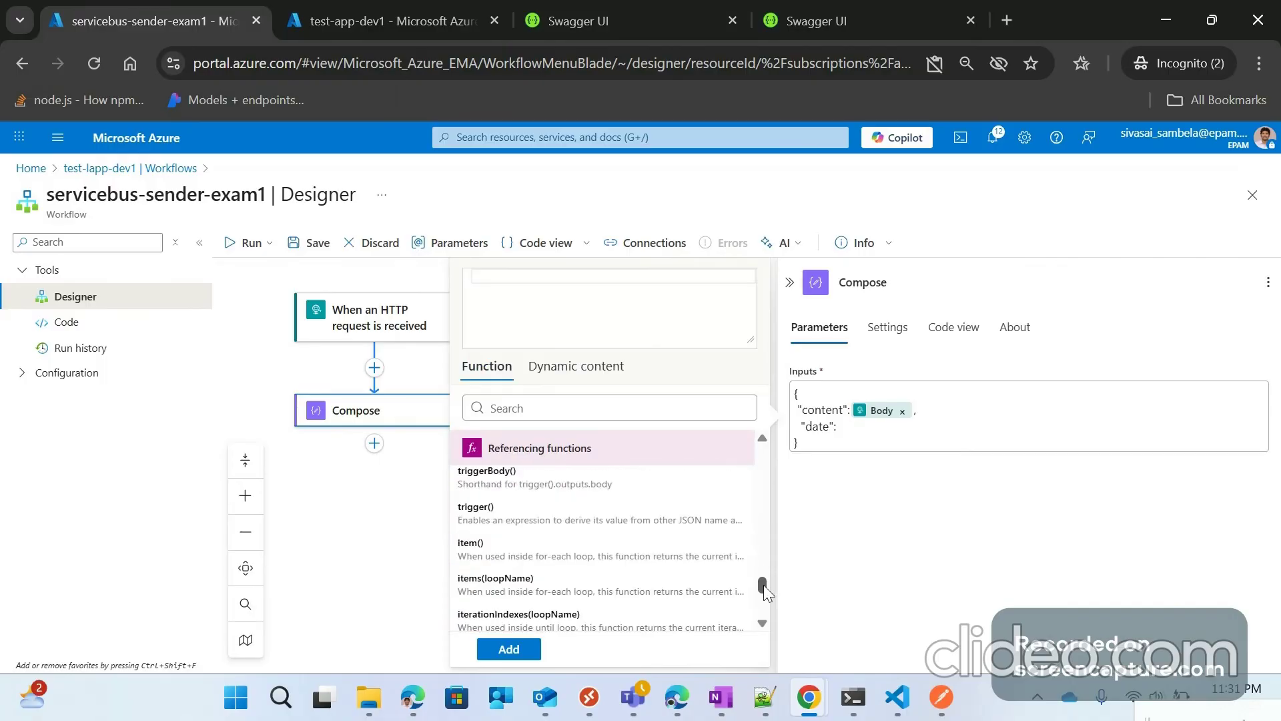
{"action": "scroll", "coordinate": [765, 554], "scroll_direction": "down", "scroll_amount": 1}
{"action": "scroll", "coordinate": [514, 454], "scroll_direction": "up", "scroll_amount": 10}
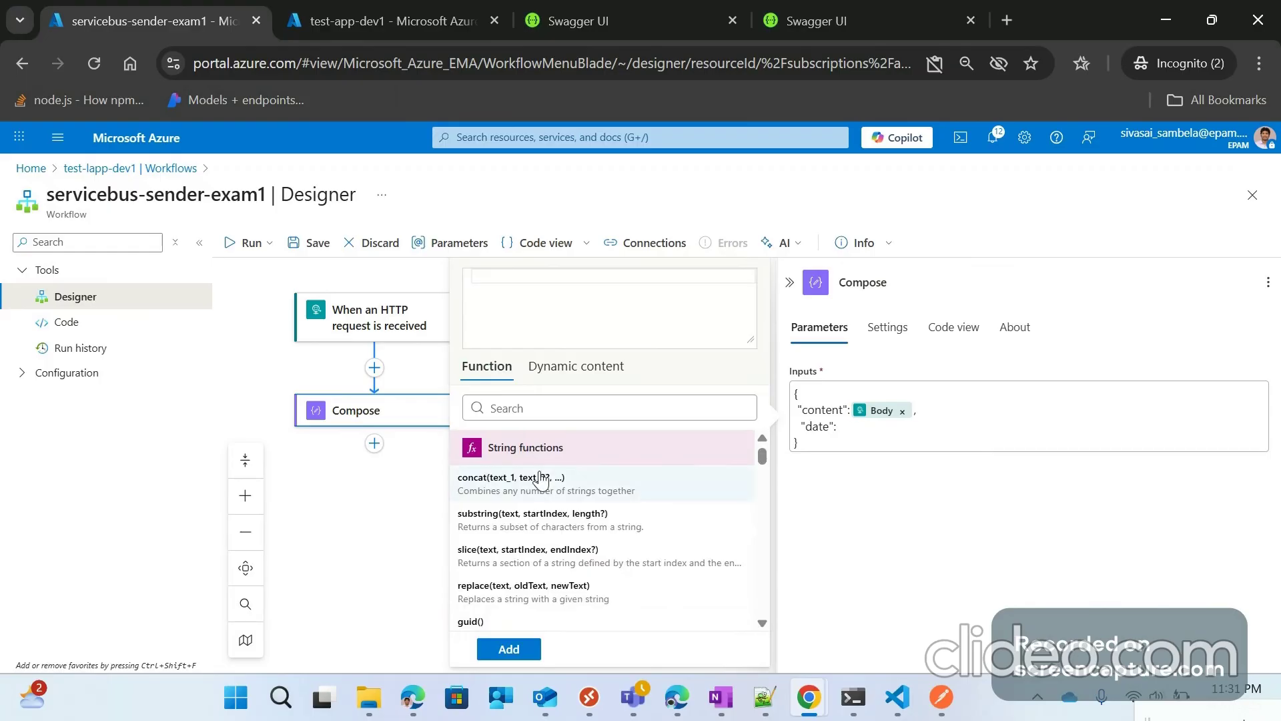
{"action": "scroll", "coordinate": [544, 497], "scroll_direction": "down", "scroll_amount": 4}
{"action": "scroll", "coordinate": [517, 486], "scroll_direction": "down", "scroll_amount": 4}
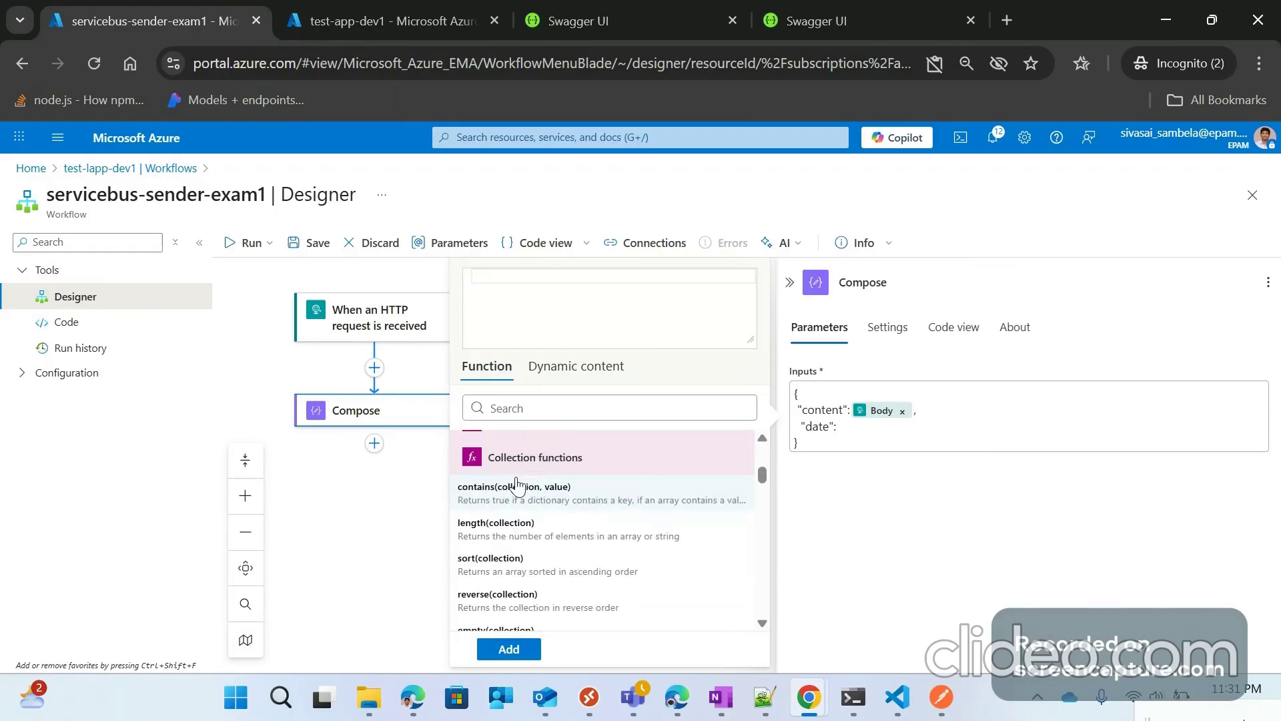
{"action": "scroll", "coordinate": [517, 486], "scroll_direction": "down", "scroll_amount": 3}
{"action": "scroll", "coordinate": [525, 507], "scroll_direction": "down", "scroll_amount": 4}
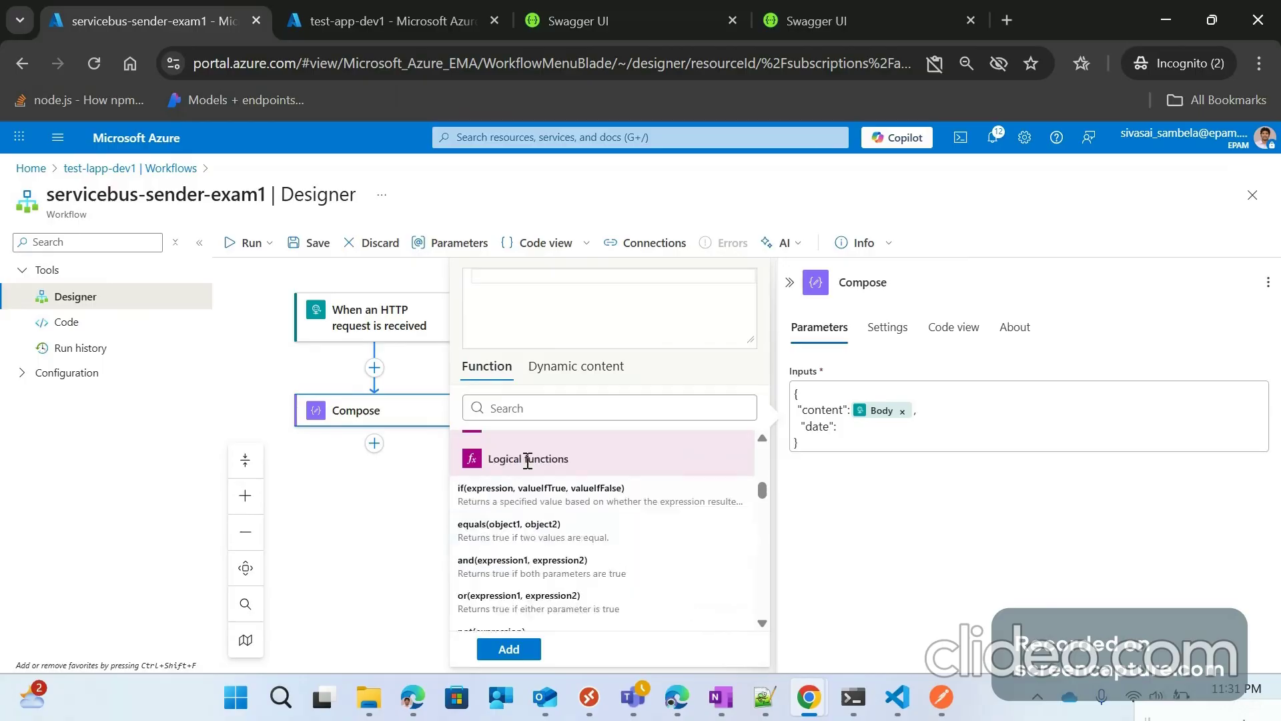
{"action": "scroll", "coordinate": [537, 494], "scroll_direction": "down", "scroll_amount": 3}
{"action": "scroll", "coordinate": [547, 526], "scroll_direction": "down", "scroll_amount": 4}
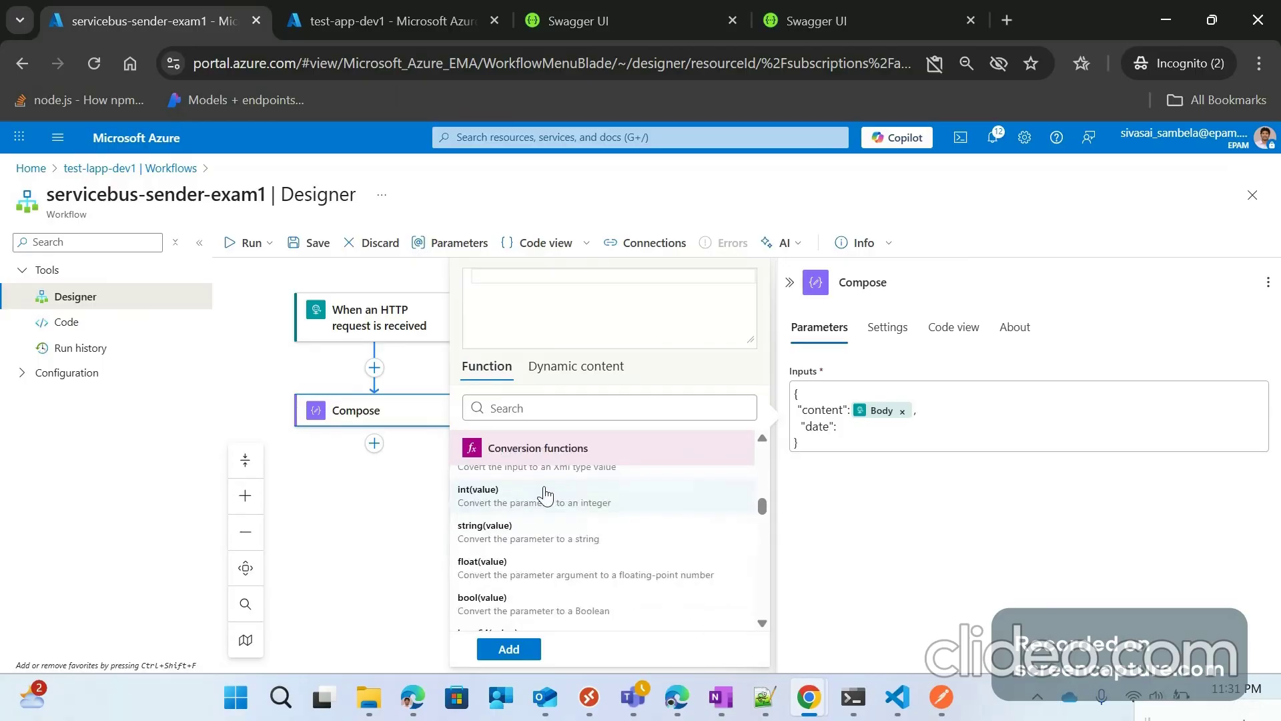
{"action": "scroll", "coordinate": [504, 524], "scroll_direction": "down", "scroll_amount": 3}
{"action": "scroll", "coordinate": [507, 540], "scroll_direction": "down", "scroll_amount": 3}
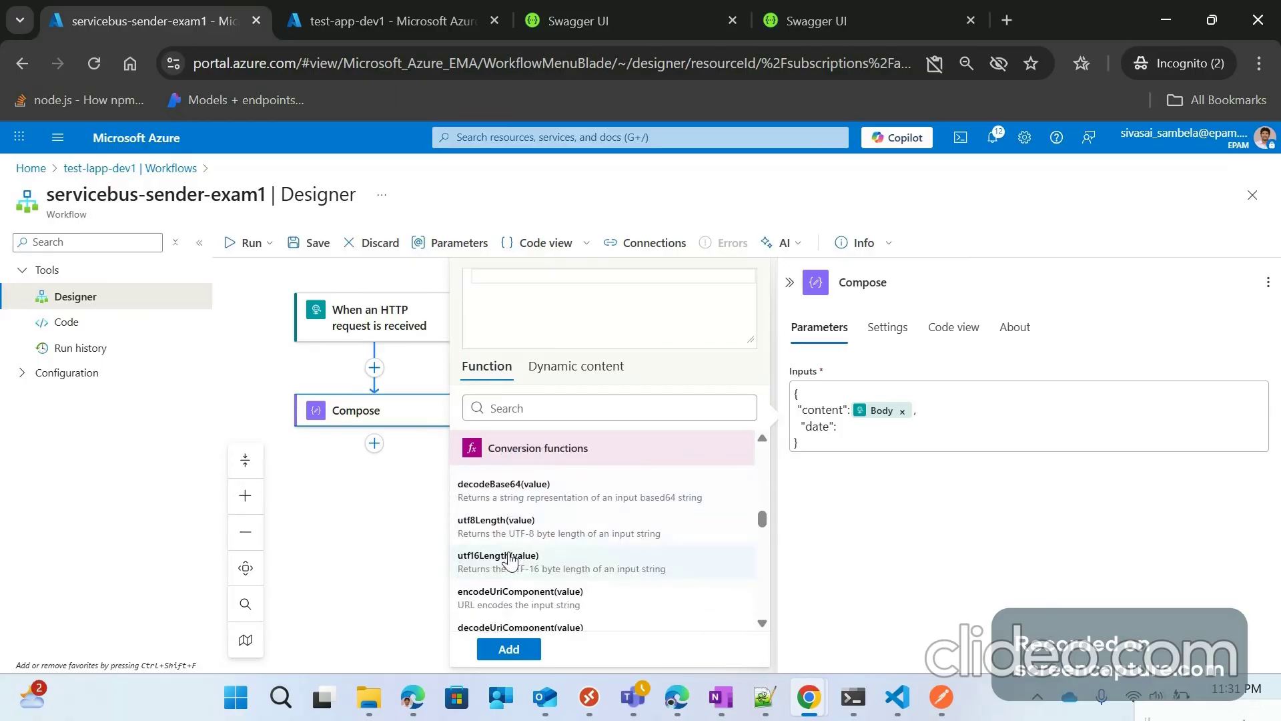
{"action": "scroll", "coordinate": [517, 559], "scroll_direction": "down", "scroll_amount": 3}
{"action": "scroll", "coordinate": [517, 521], "scroll_direction": "down", "scroll_amount": 3}
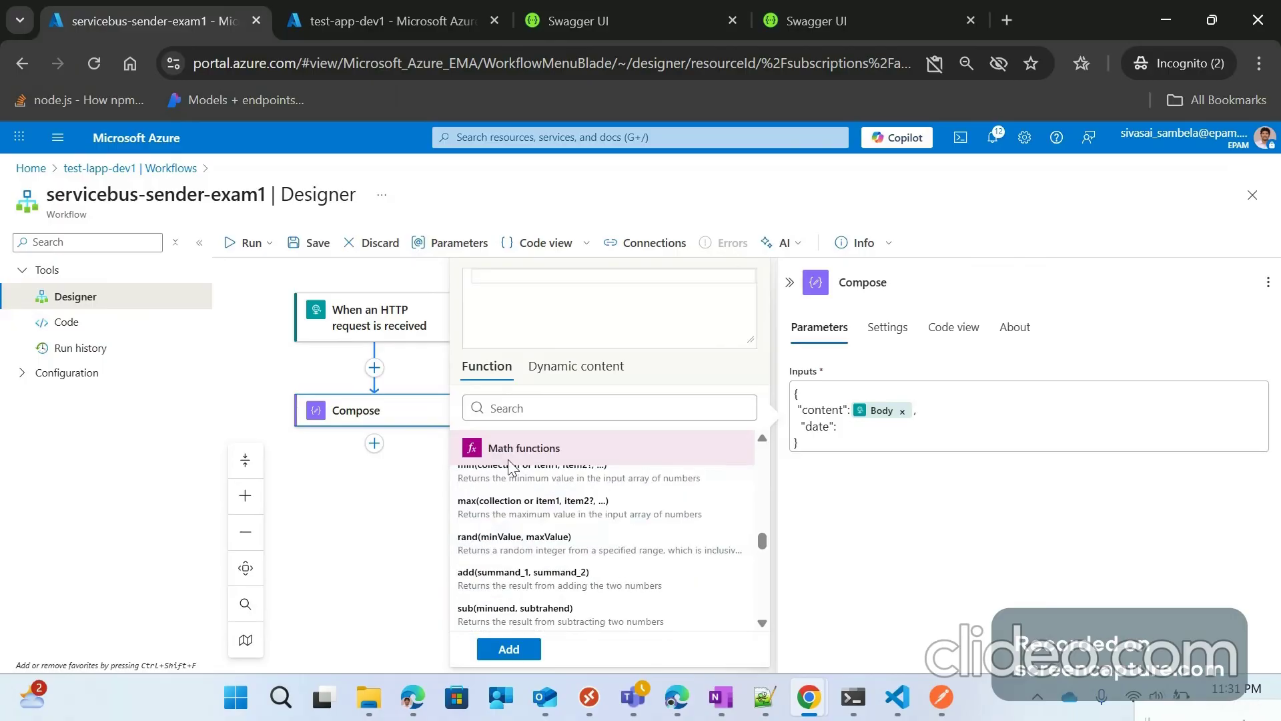
{"action": "scroll", "coordinate": [534, 514], "scroll_direction": "down", "scroll_amount": 5}
{"action": "scroll", "coordinate": [559, 553], "scroll_direction": "down", "scroll_amount": 3}
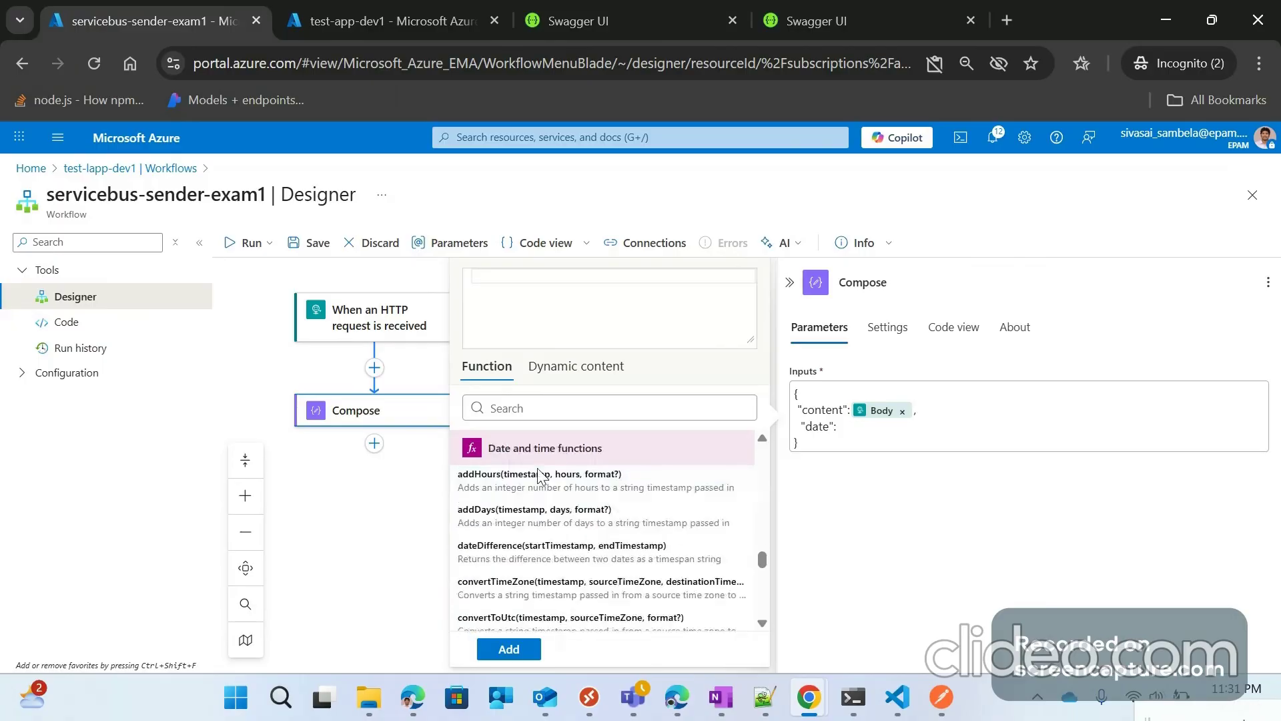
{"action": "scroll", "coordinate": [540, 475], "scroll_direction": "up", "scroll_amount": 3}
{"action": "scroll", "coordinate": [562, 488], "scroll_direction": "up", "scroll_amount": 2}
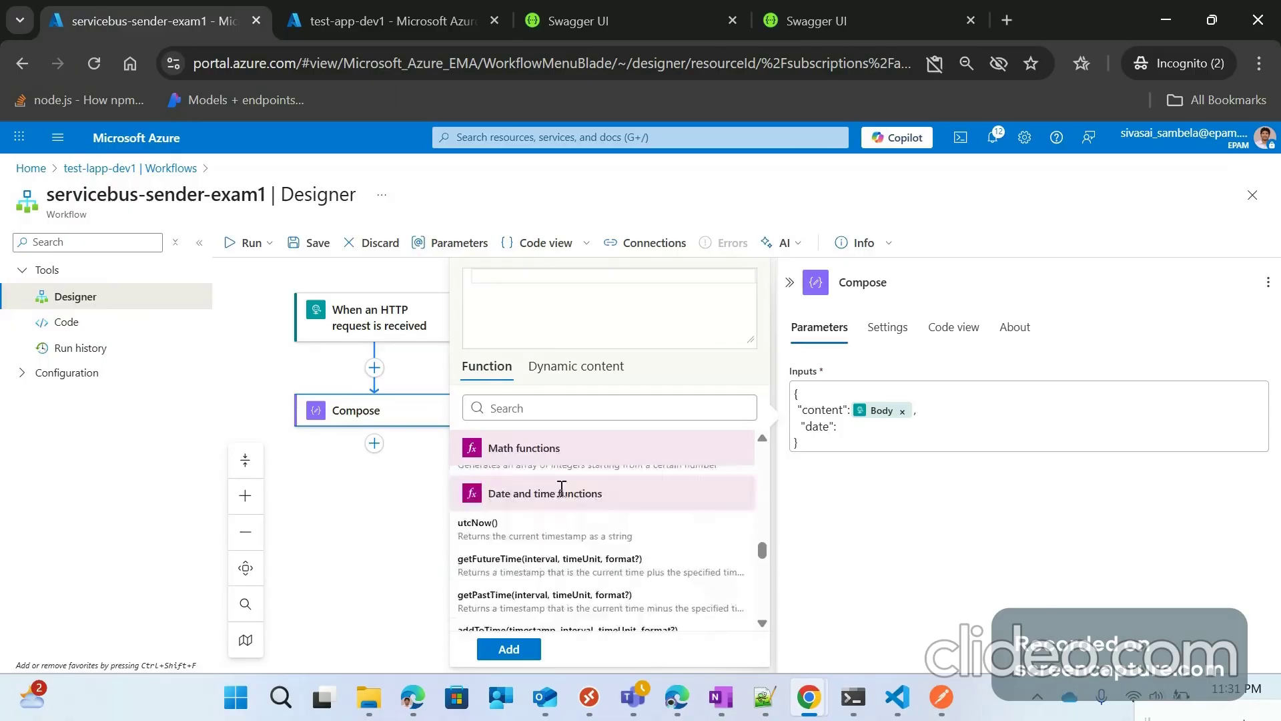
{"action": "left_click", "coordinate": [485, 527]}
{"action": "left_click", "coordinate": [862, 436]}
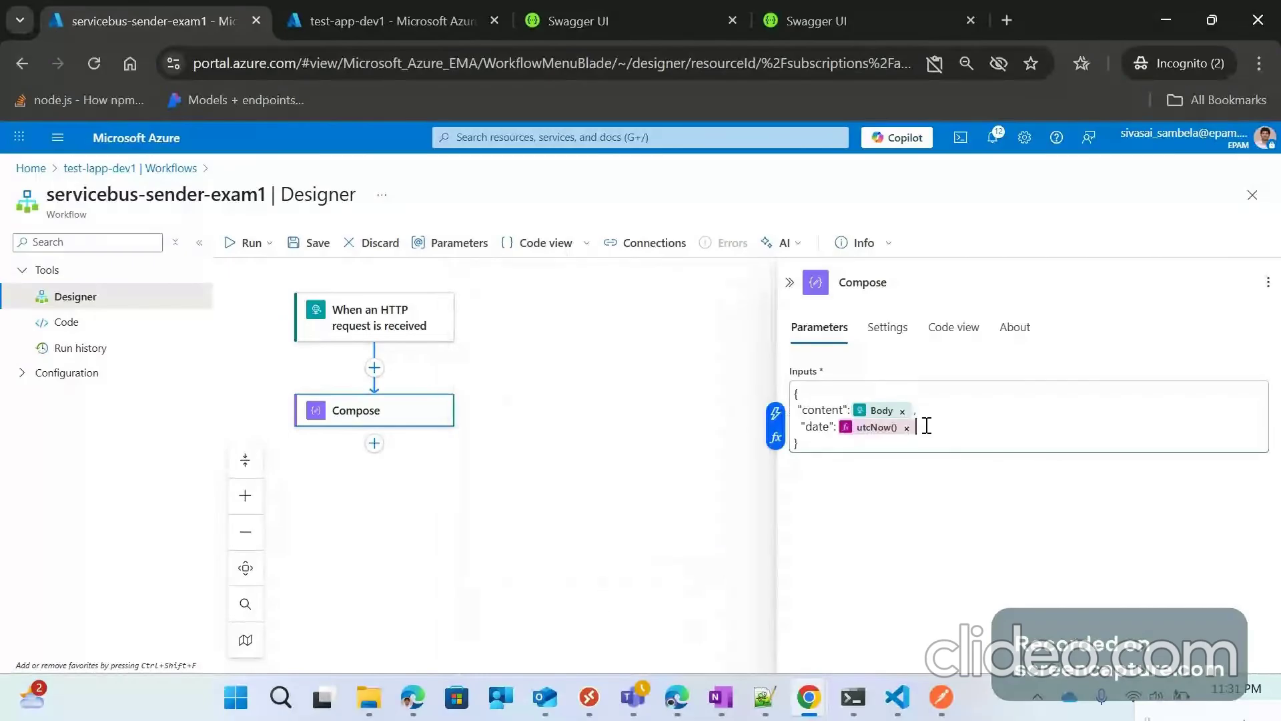
{"action": "type", "text": ","}
{"action": "key", "text": "Return"}
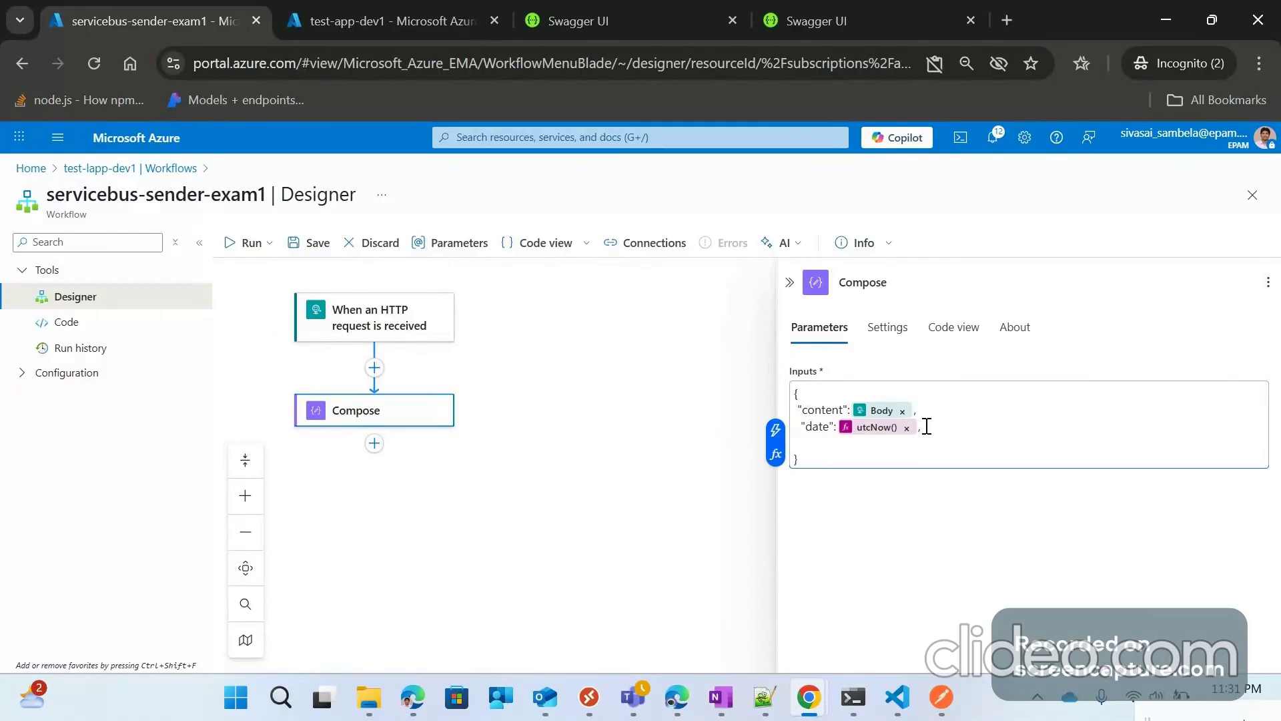
{"action": "type", "text": "\"status\":\"created\""}
Step: Add an "id" key at the top of the JSON with the guid() function as its value
{"action": "left_click", "coordinate": [819, 390]}
{"action": "key", "text": "Return"}
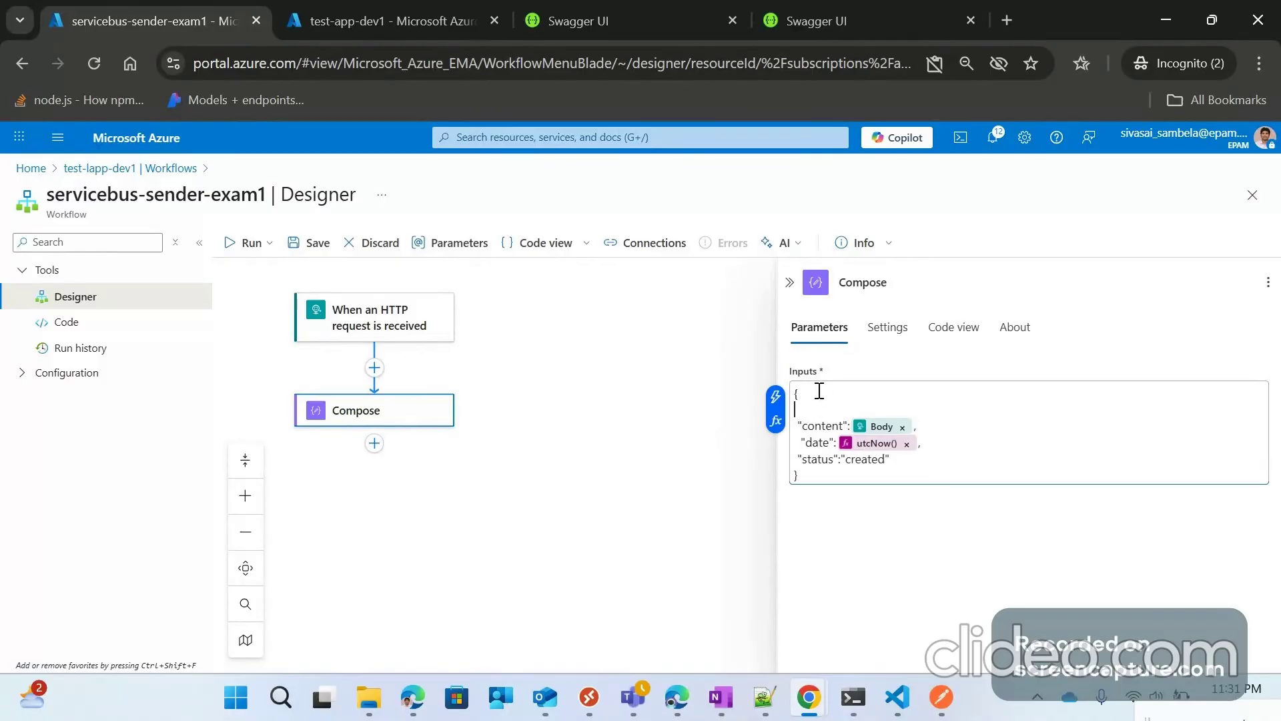
{"action": "type", "text": "\"id\":"}
{"action": "left_click", "coordinate": [776, 422]}
{"action": "left_click", "coordinate": [576, 367]}
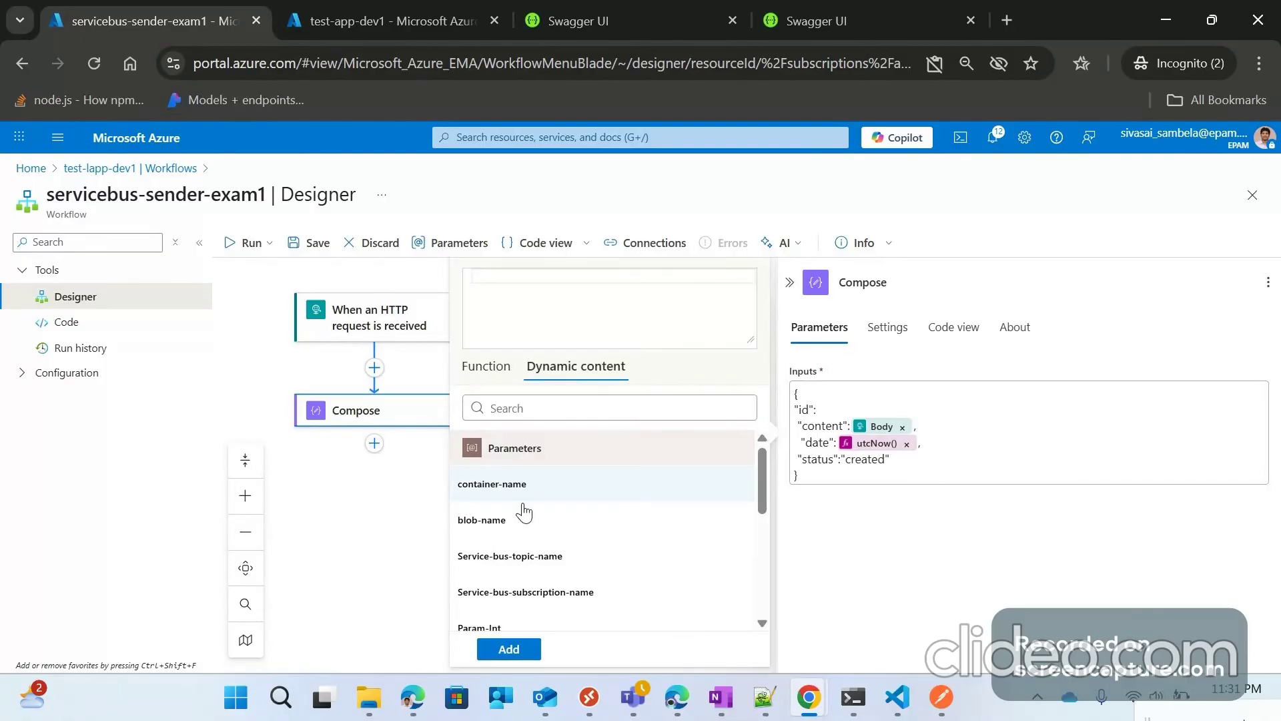
{"action": "scroll", "coordinate": [523, 513], "scroll_direction": "down", "scroll_amount": 3}
{"action": "scroll", "coordinate": [504, 468], "scroll_direction": "down", "scroll_amount": 2}
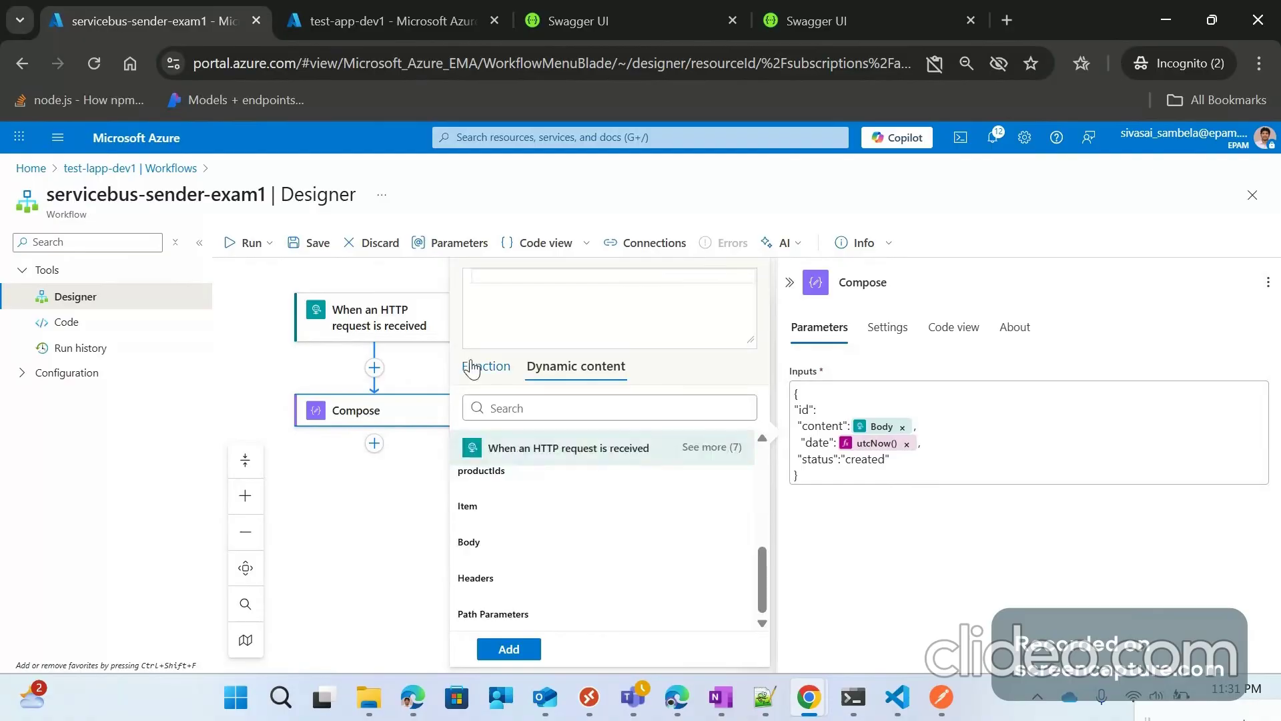
{"action": "left_click", "coordinate": [472, 368]}
{"action": "type", "text": "gui"}
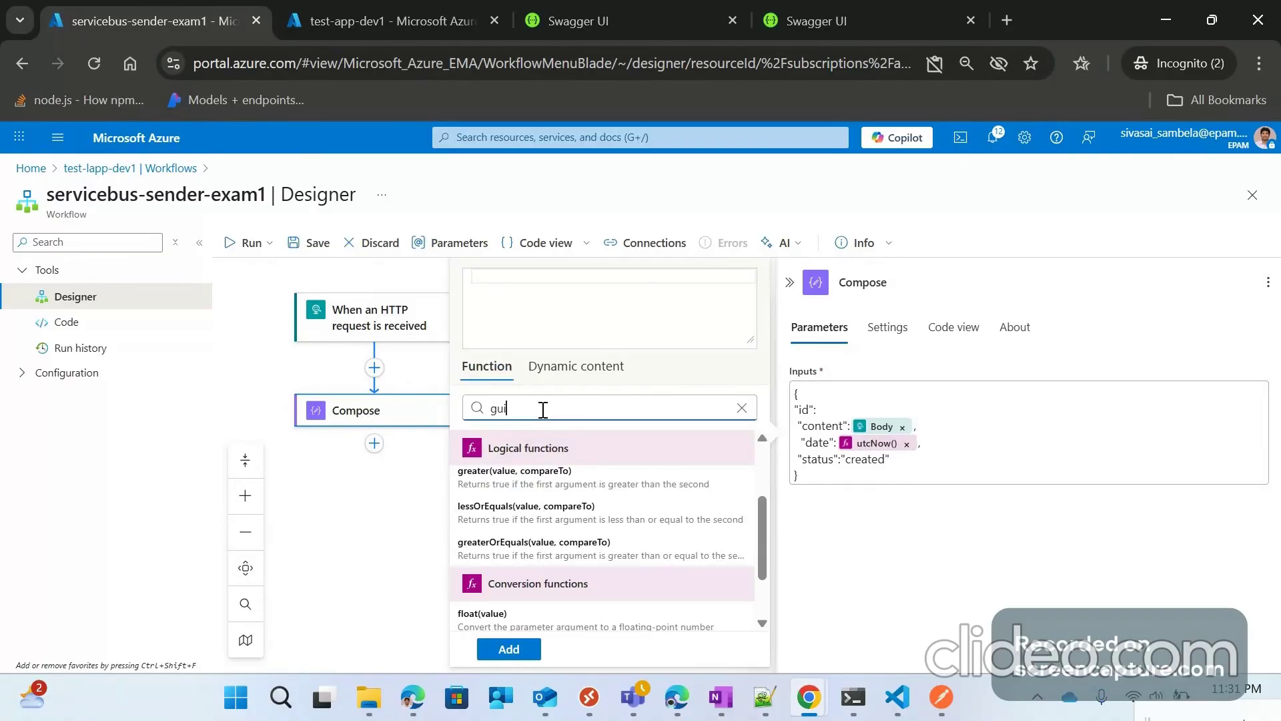
{"action": "type", "text": "d"}
{"action": "left_click", "coordinate": [529, 620]}
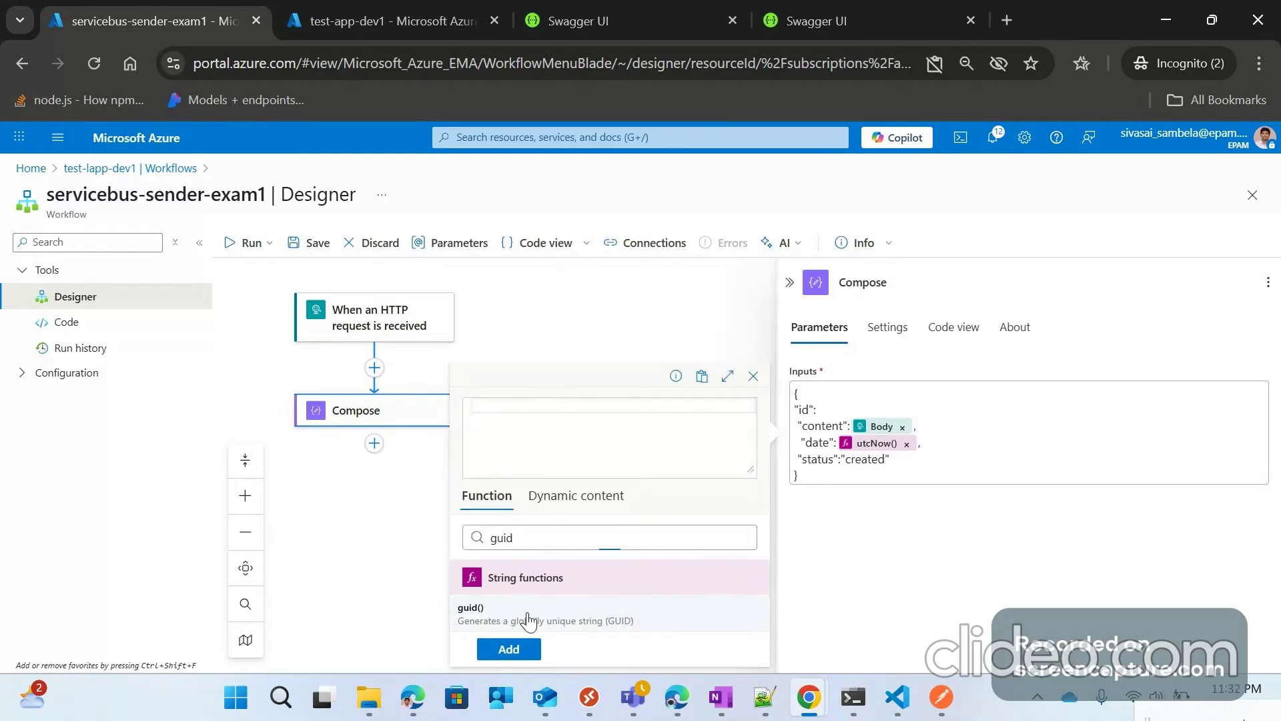
{"action": "left_click", "coordinate": [509, 649]}
Step: Reopen the Compose settings and place the cursor after the guid() id to fix errors
{"action": "left_click", "coordinate": [828, 460]}
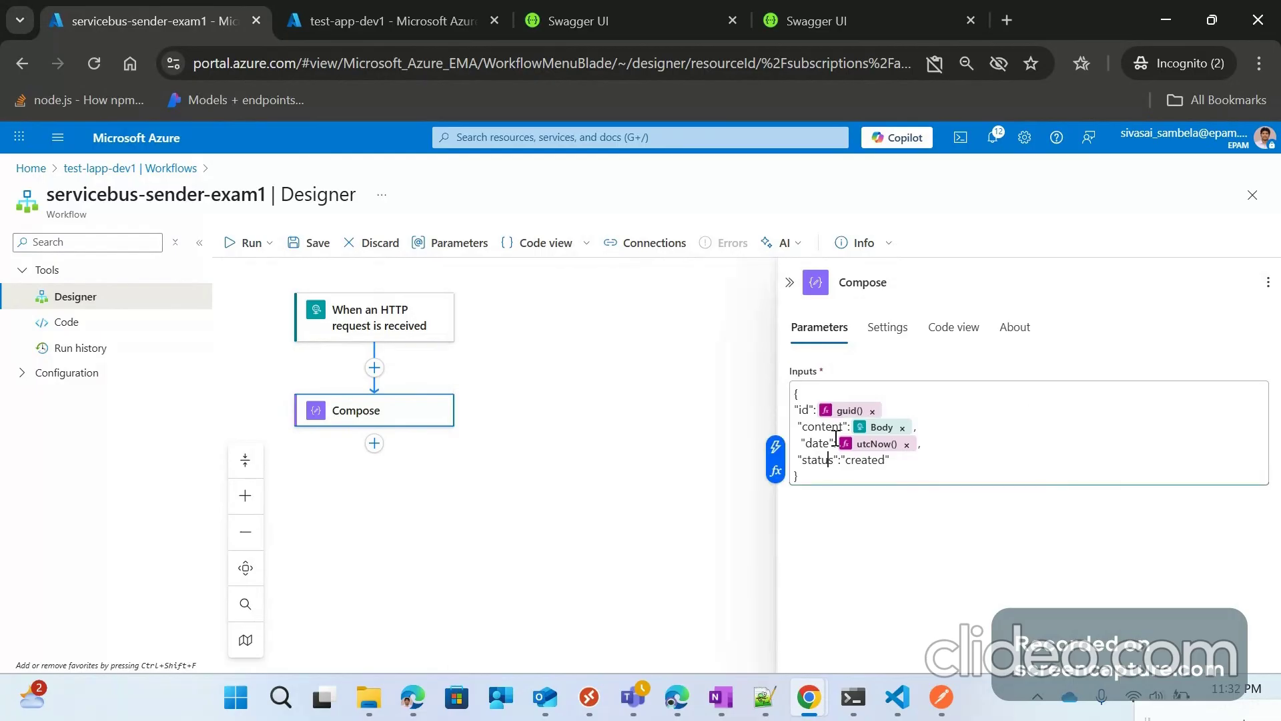
{"action": "left_click", "coordinate": [695, 420]}
{"action": "left_click", "coordinate": [695, 421]}
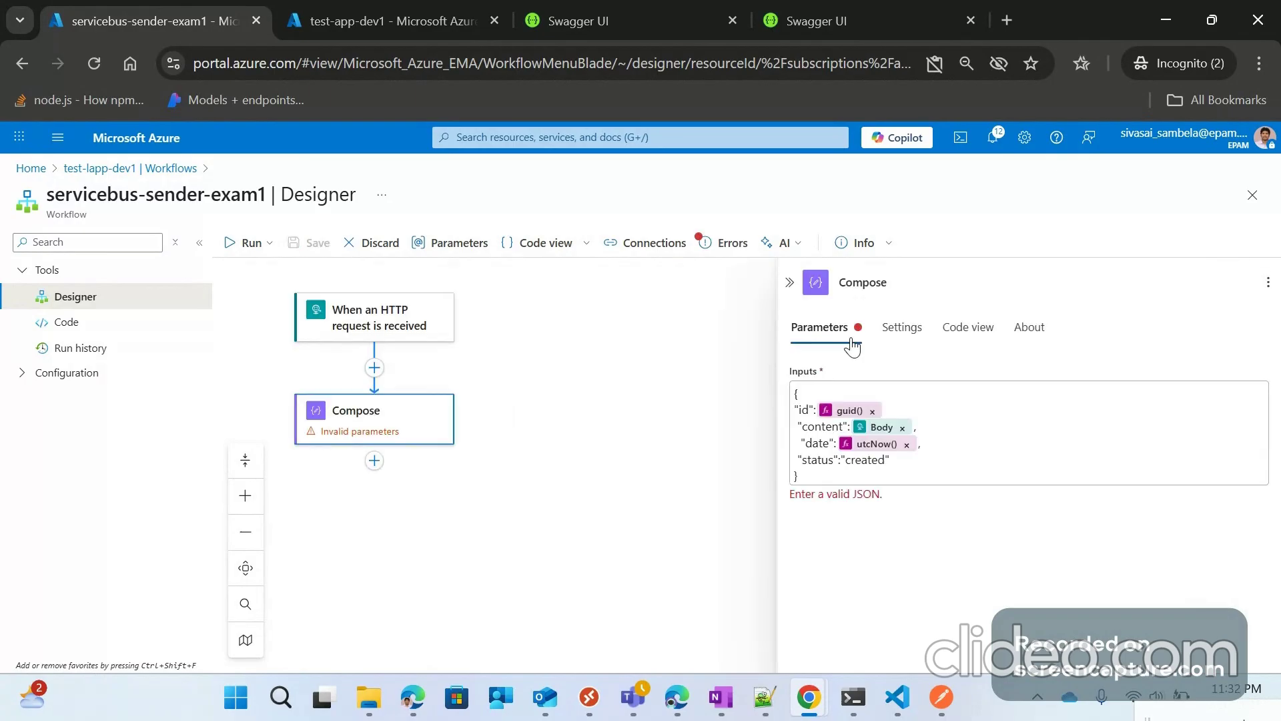
{"action": "left_click", "coordinate": [898, 402]}
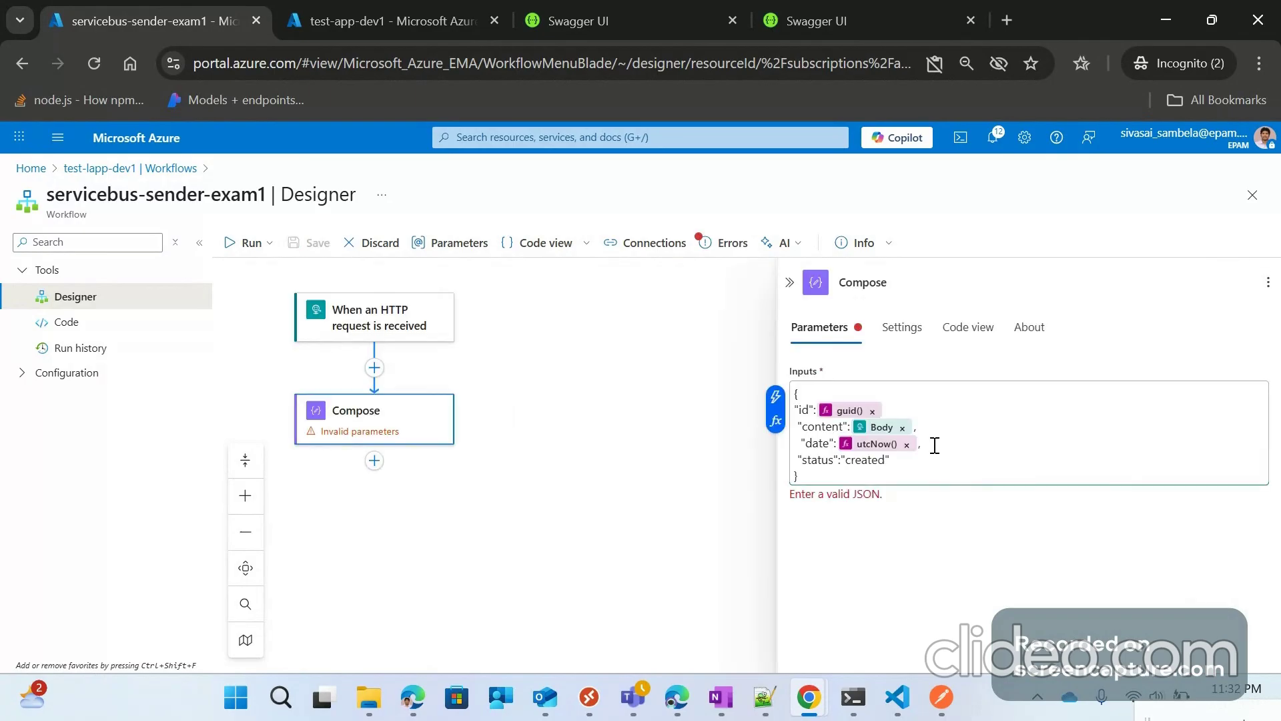
Step: Add the missing comma after the id, rename the step 'Compose Request', and save
{"action": "type", "text": ","}
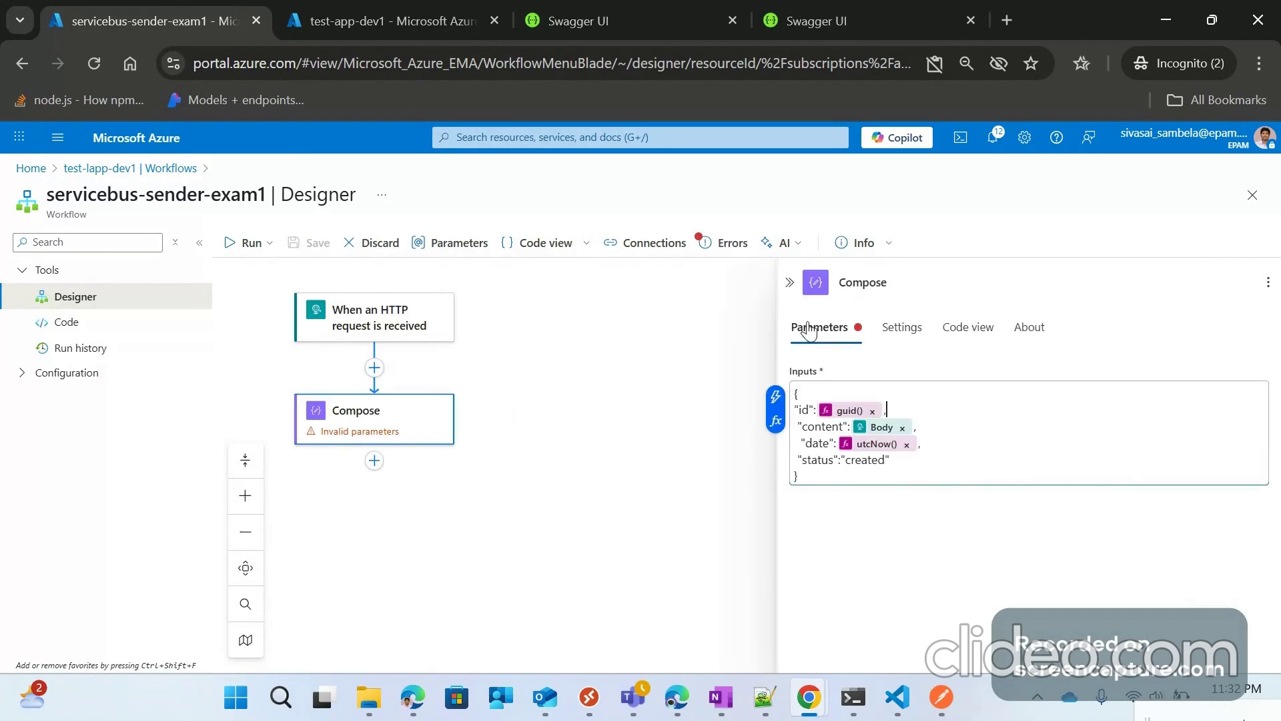
{"action": "left_click", "coordinate": [905, 283]}
{"action": "type", "text": "Request"}
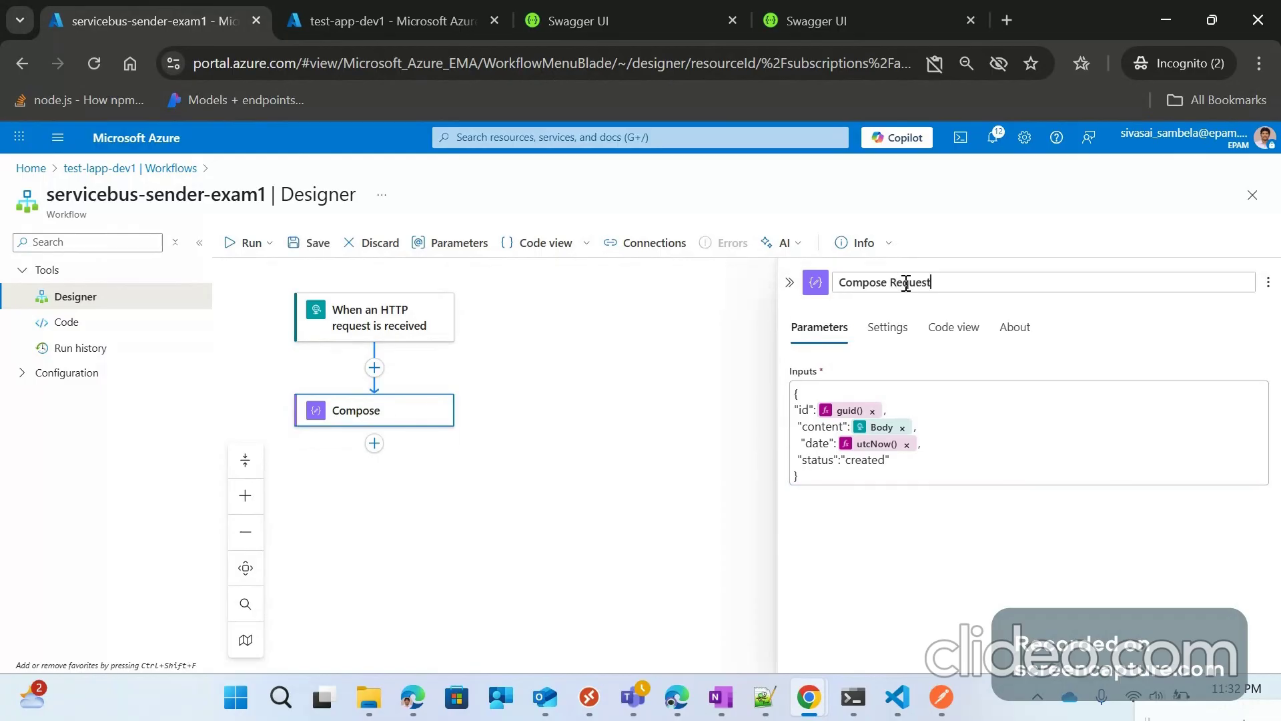
{"action": "left_click", "coordinate": [658, 357]}
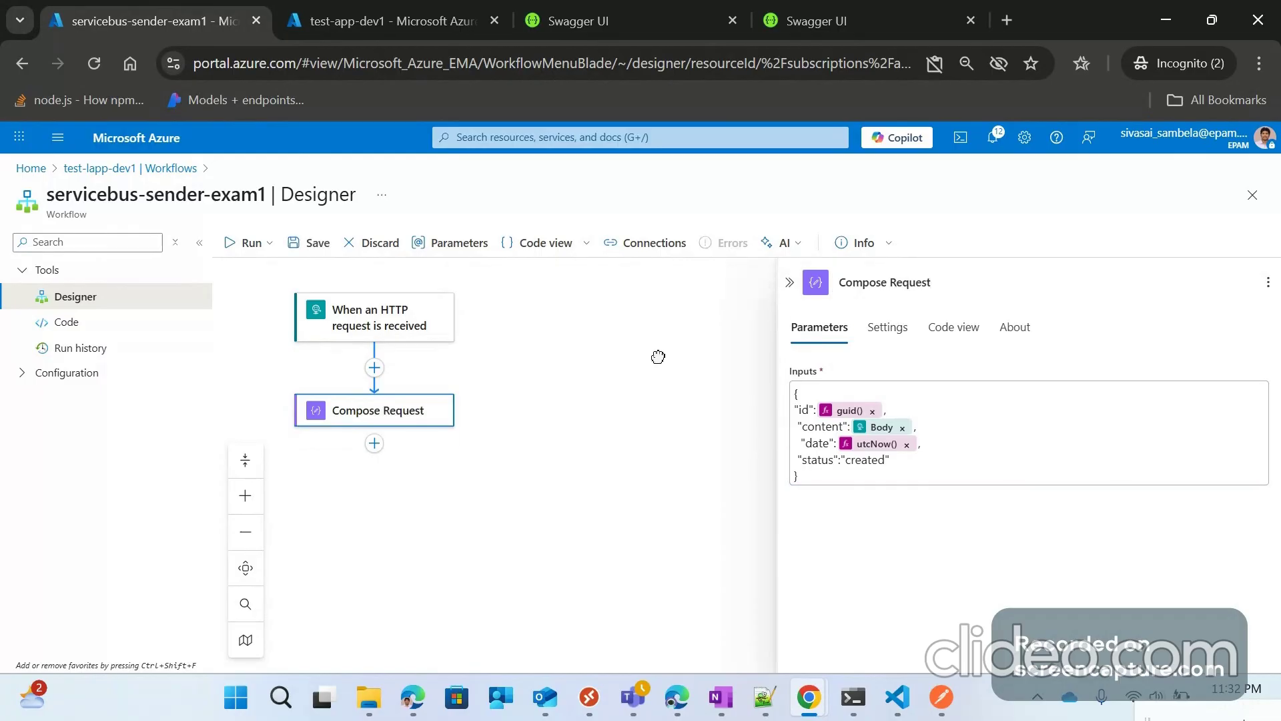
{"action": "left_click", "coordinate": [313, 262]}
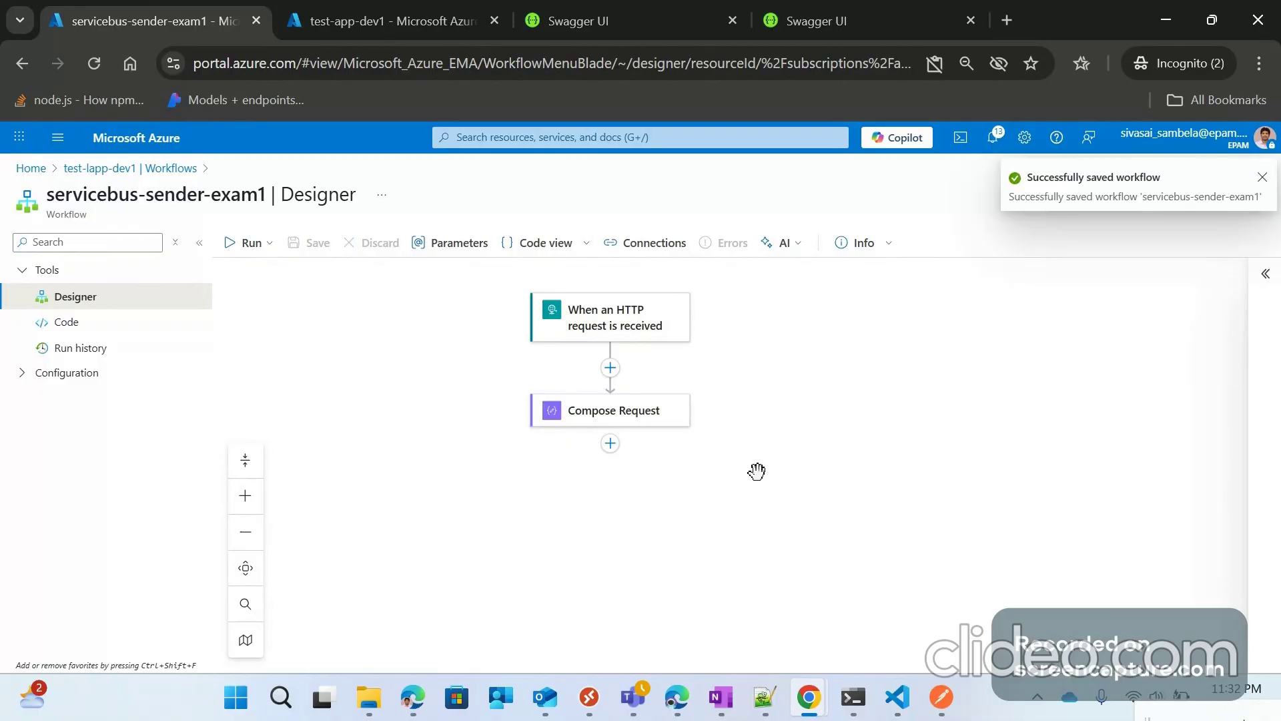
{"action": "scroll", "coordinate": [601, 337], "scroll_direction": "down", "scroll_amount": 1}
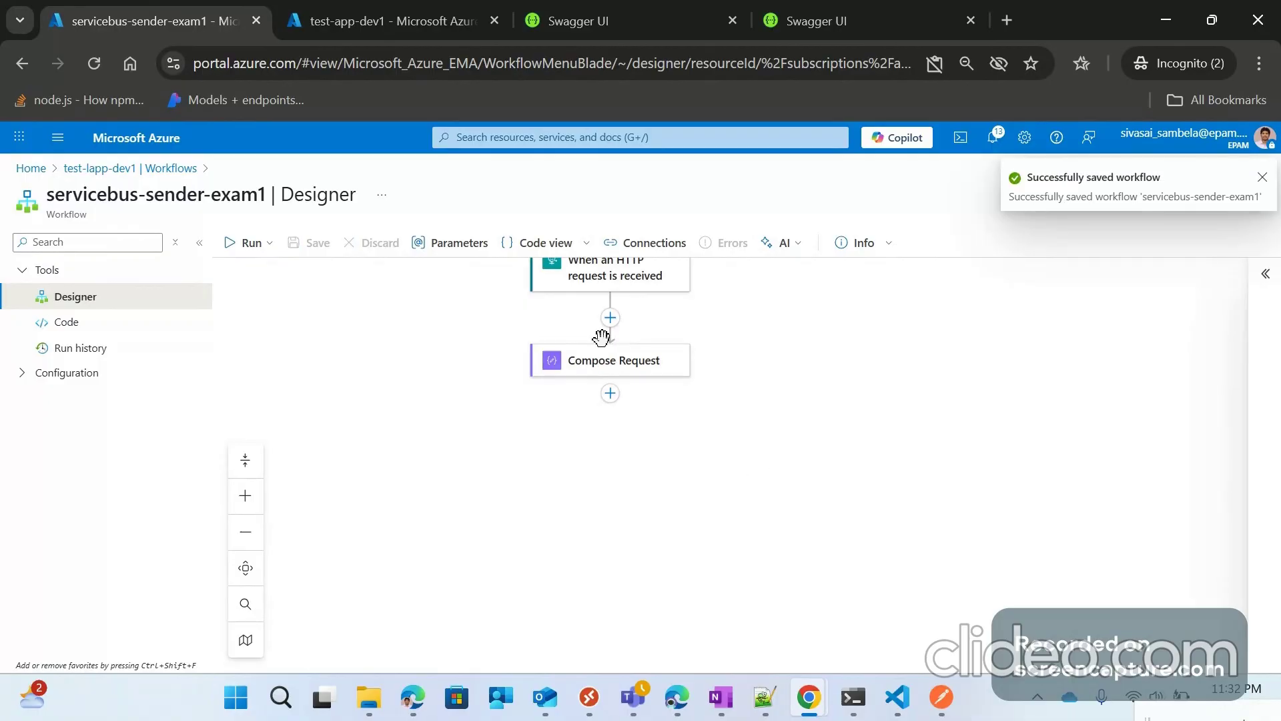
Step: Search 'service' among built-in actions and add Service Bus 'Send message' after Compose Request
{"action": "left_click", "coordinate": [610, 395]}
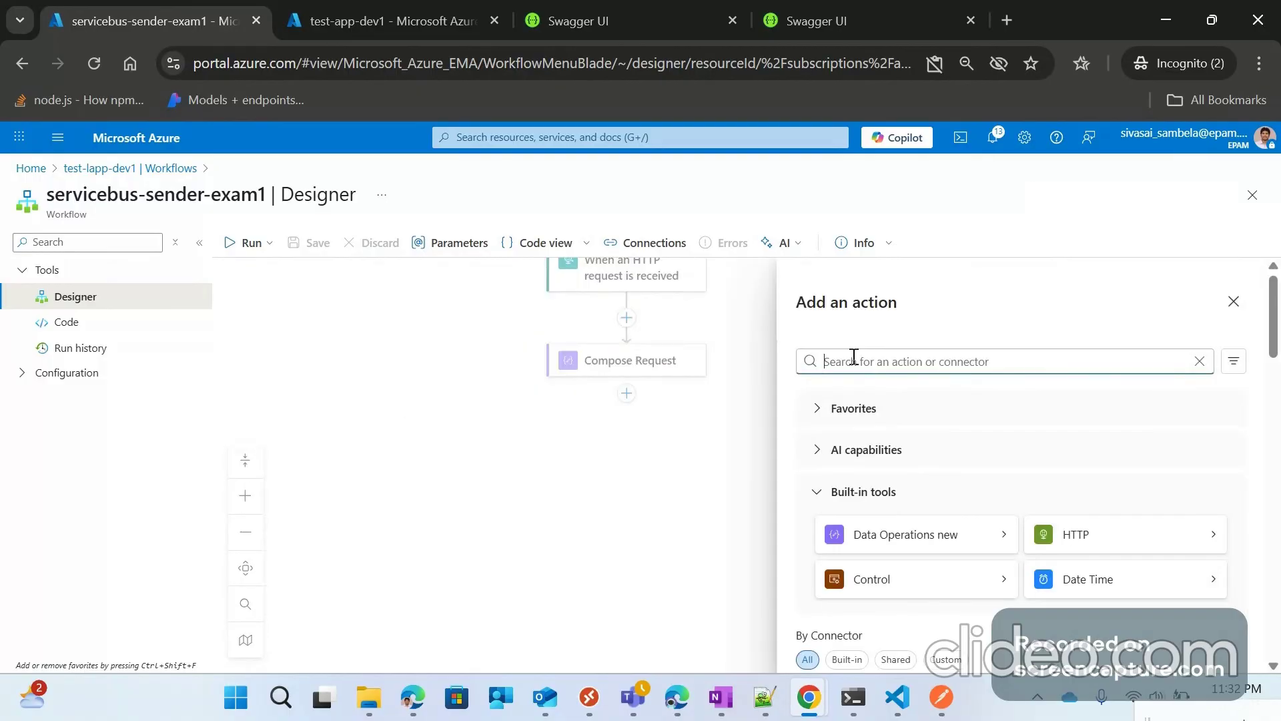
{"action": "type", "text": "ser"}
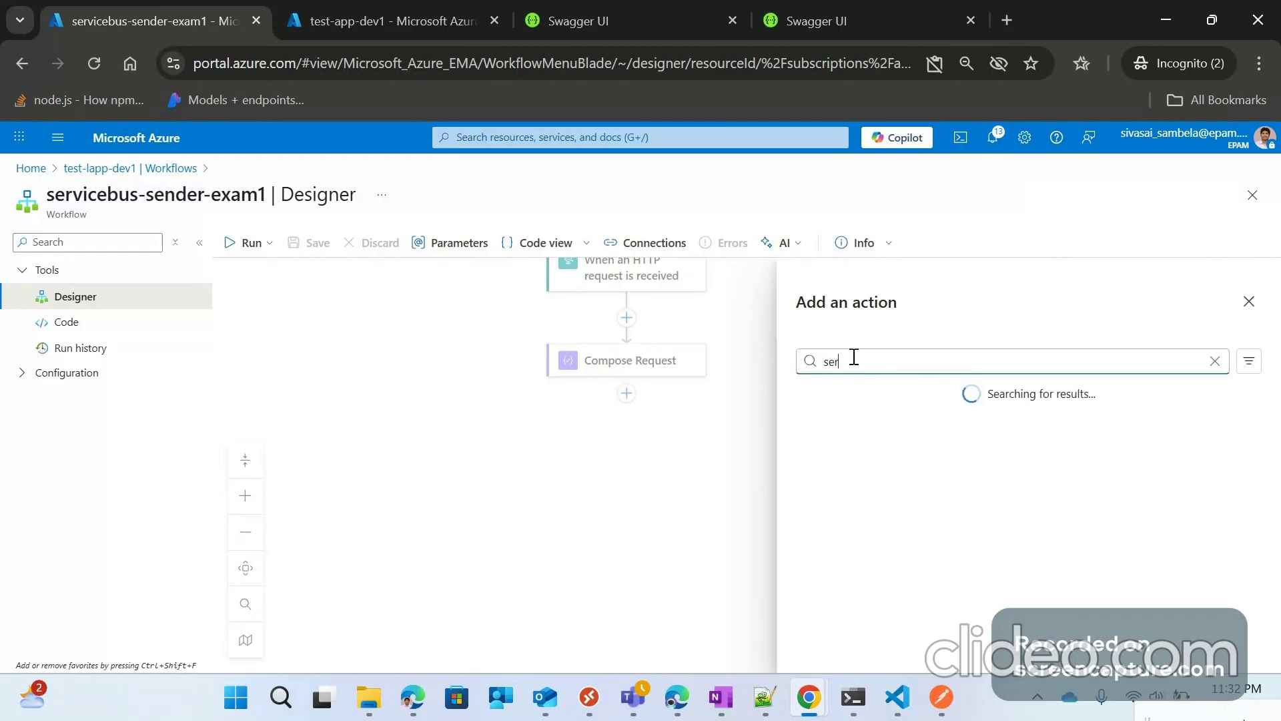
{"action": "type", "text": "vice"}
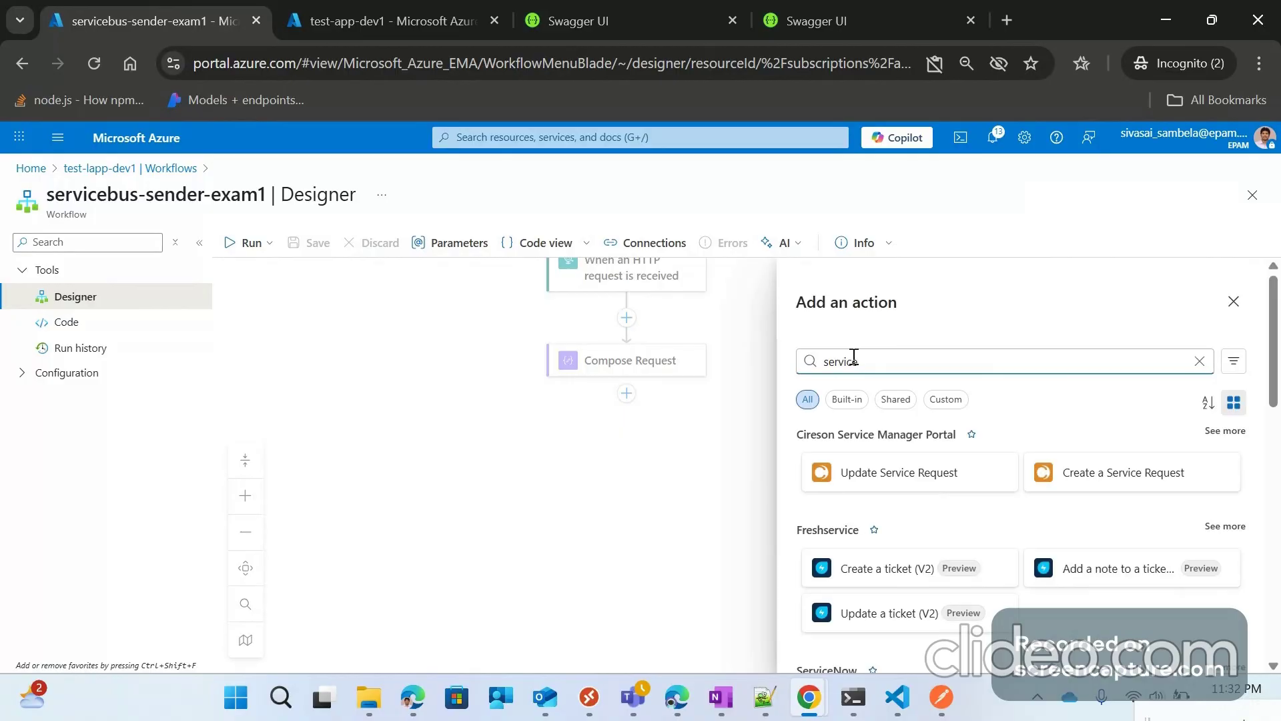
{"action": "left_click", "coordinate": [847, 401]}
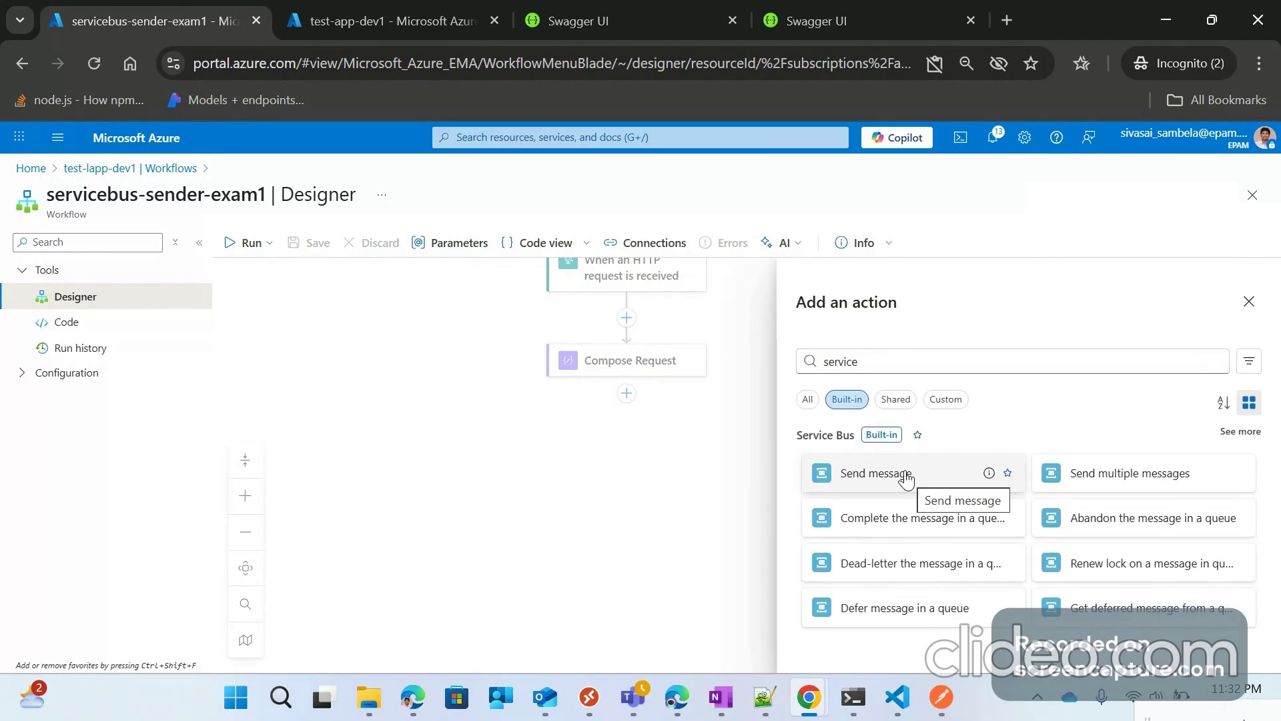
{"action": "left_click", "coordinate": [906, 479]}
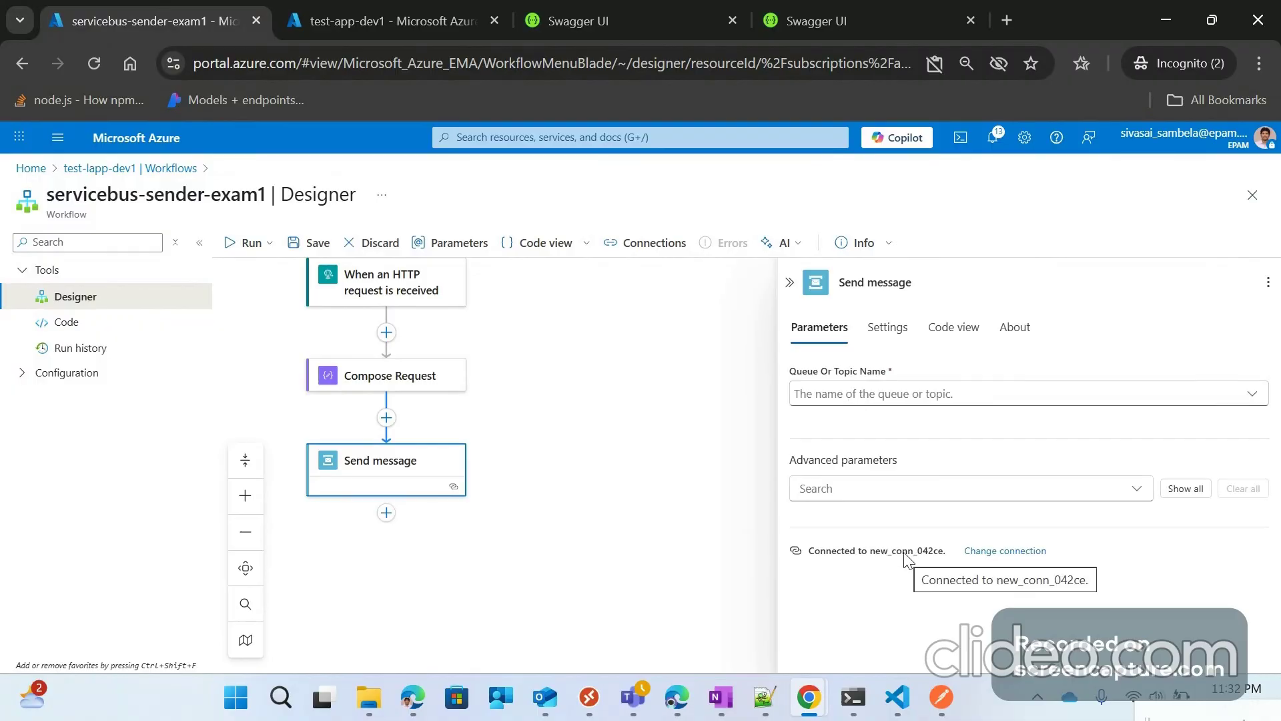
Step: Create a new Service Bus connection named 'sbconnection' with Connection String authentication type
{"action": "left_click", "coordinate": [1005, 552]}
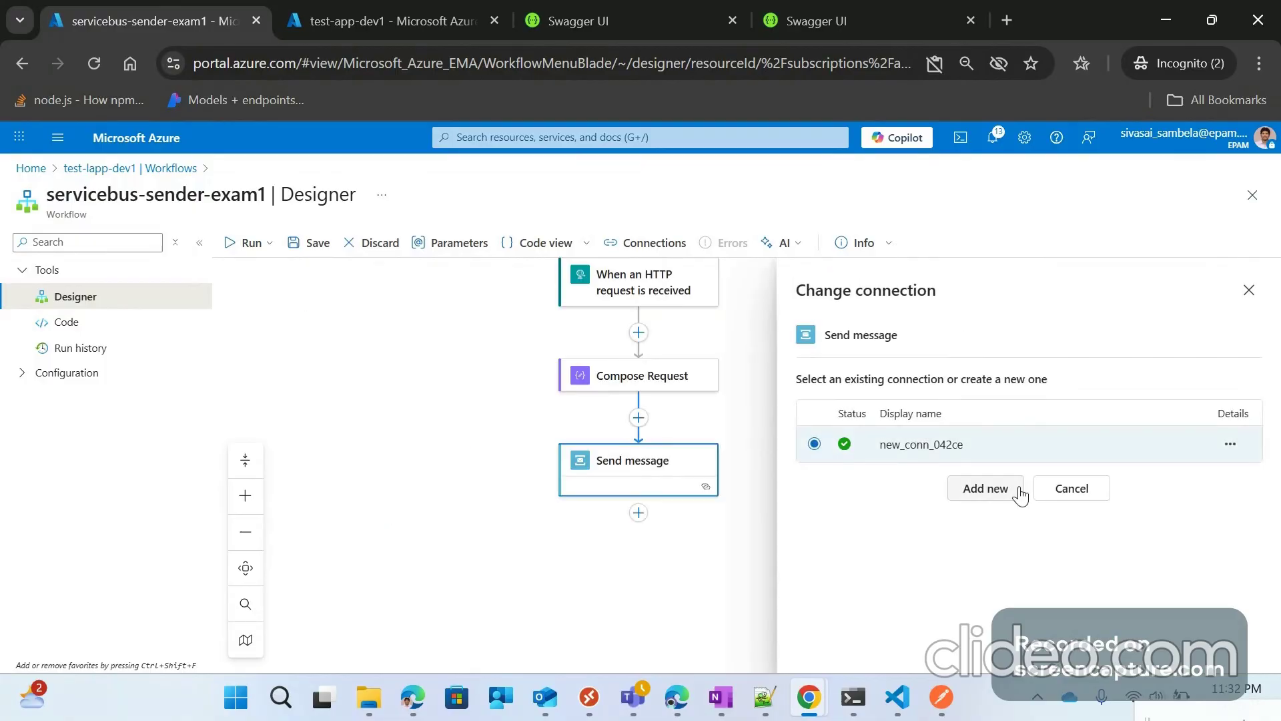
{"action": "left_click", "coordinate": [996, 498]}
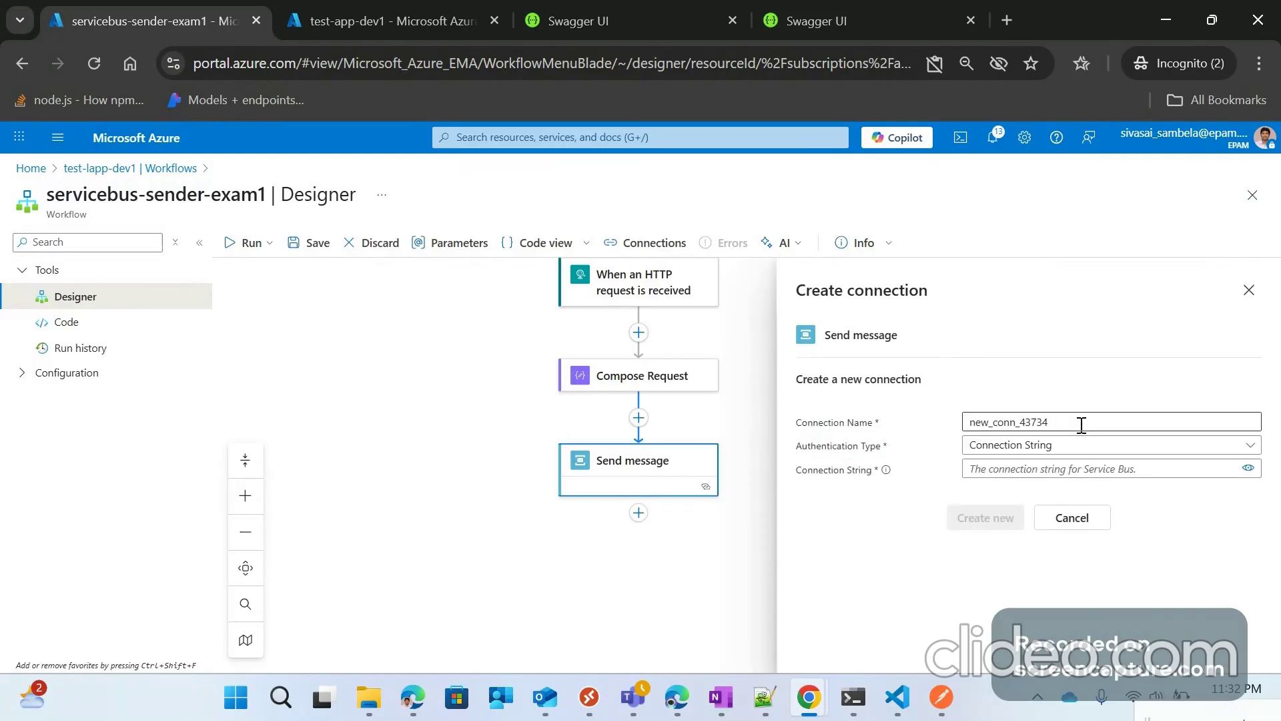
{"action": "double_click", "coordinate": [1019, 422]}
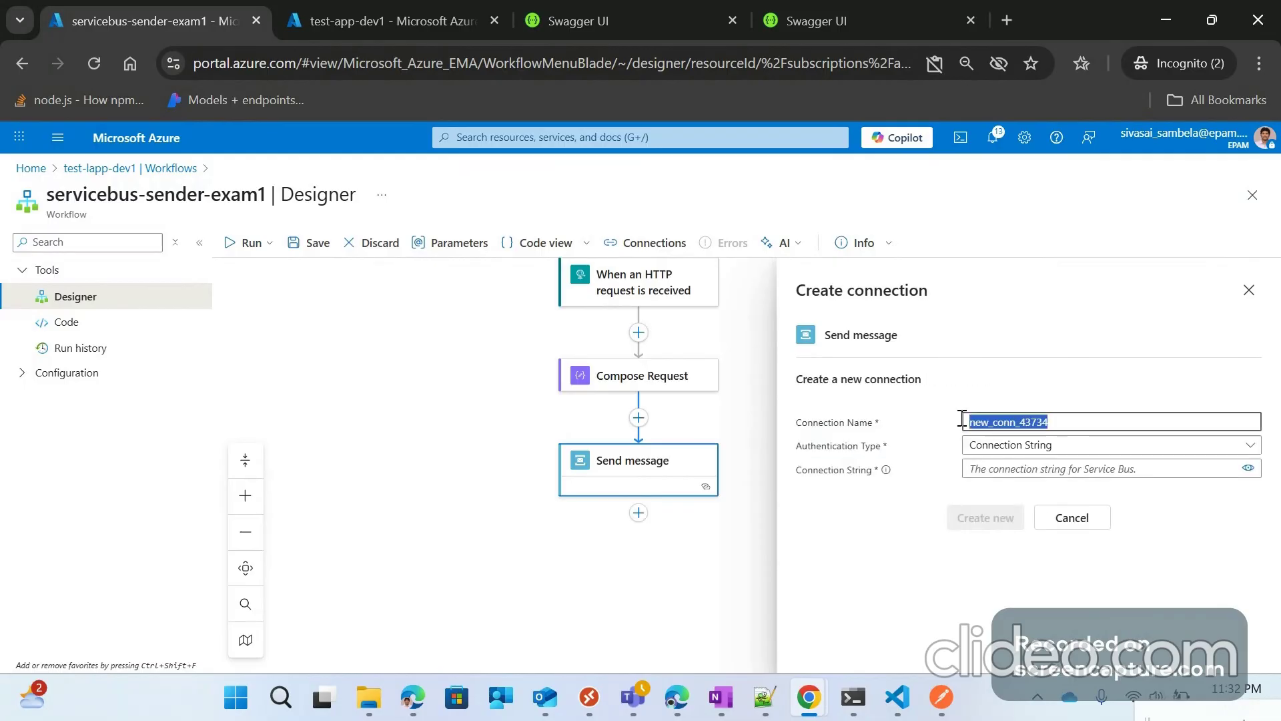
{"action": "type", "text": "sbconnec"}
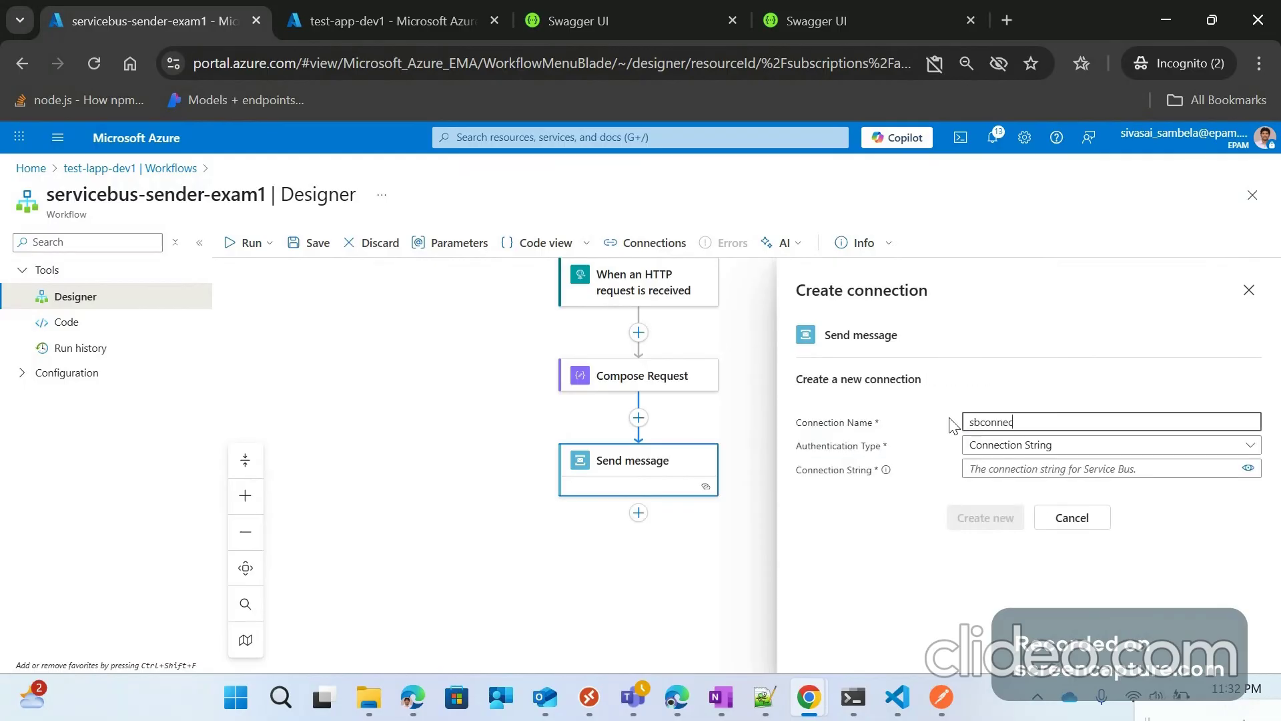
{"action": "type", "text": "tion"}
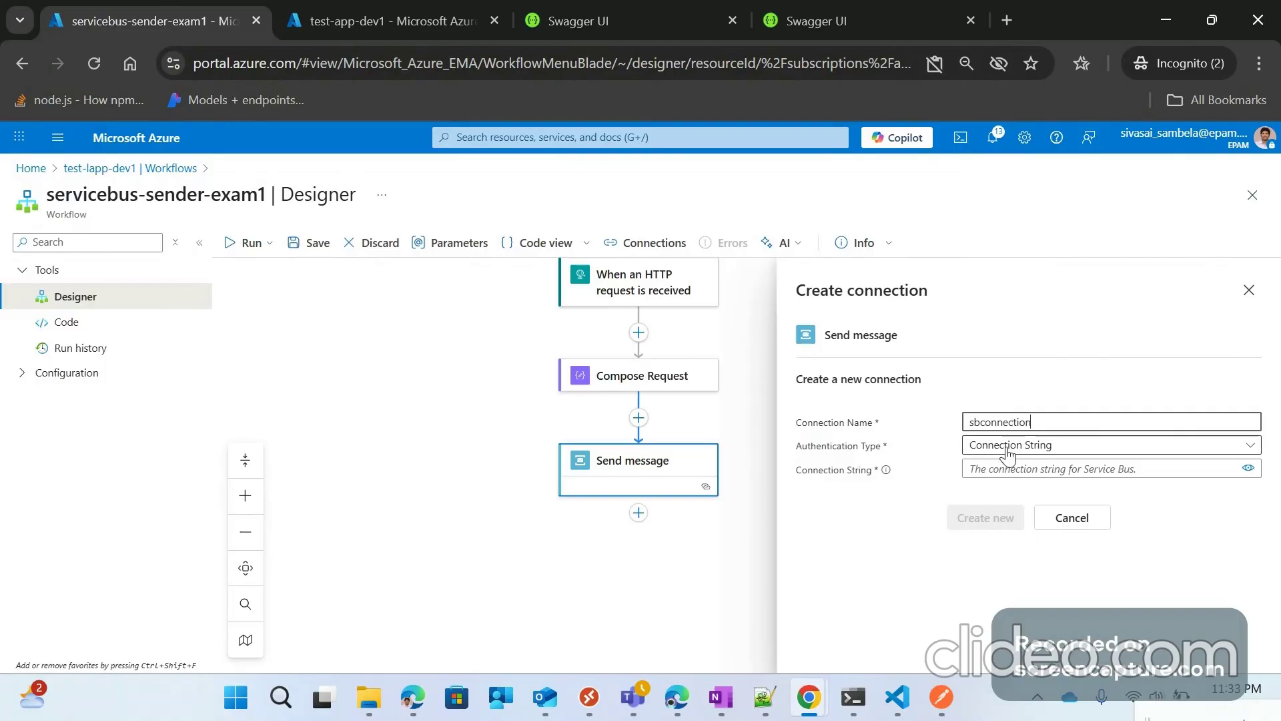
{"action": "left_click", "coordinate": [974, 445]}
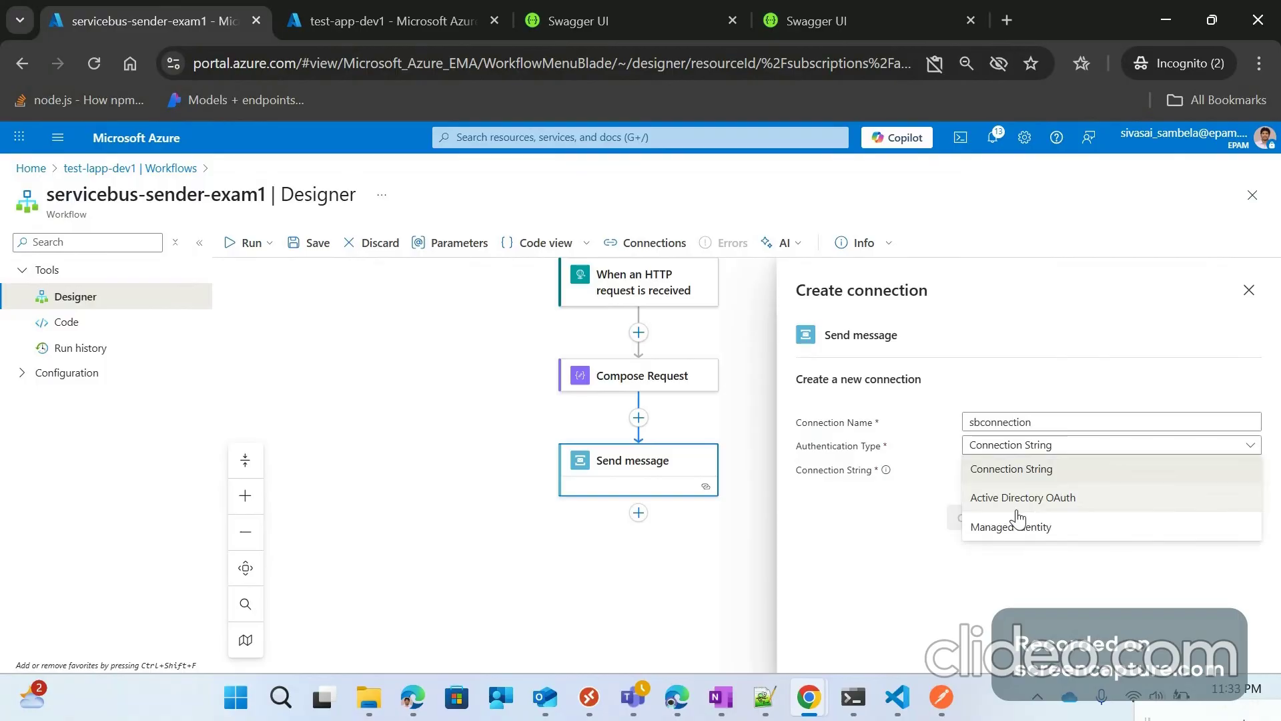
{"action": "left_click", "coordinate": [1031, 472]}
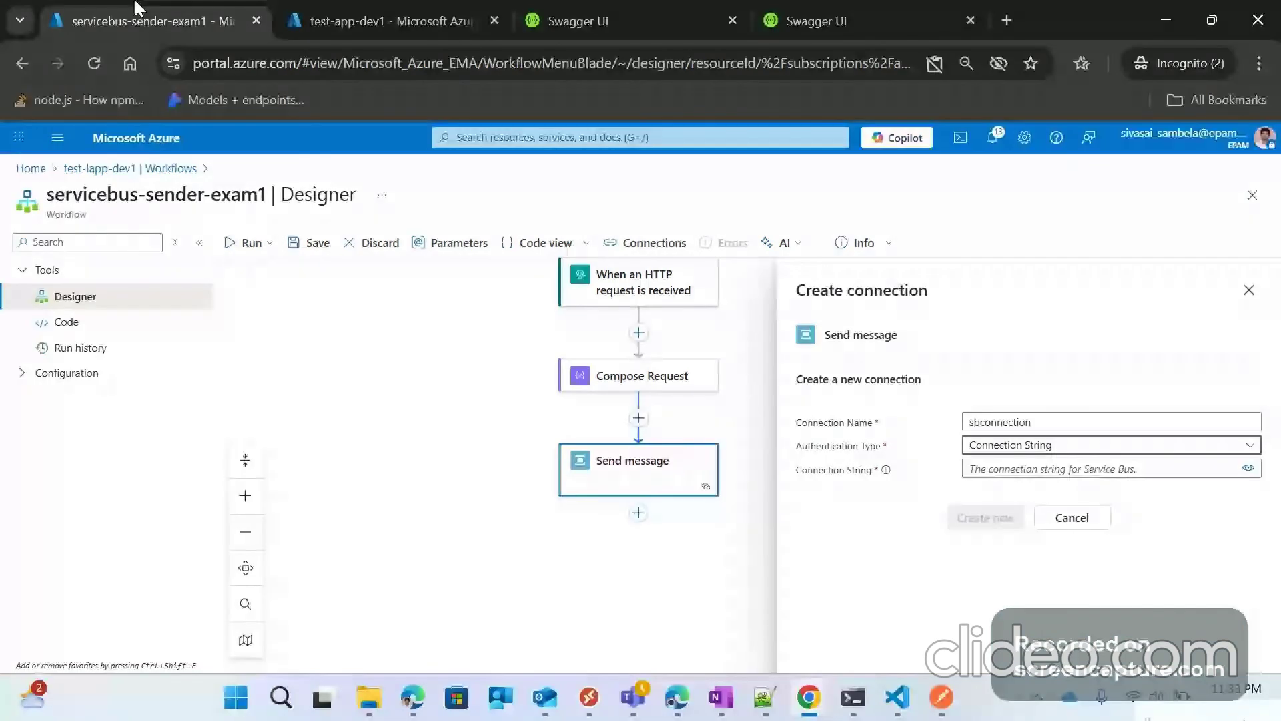
Step: Open the dev-orders-sbus namespace in testresgroup1 and look over its queues and topics
{"action": "left_click", "coordinate": [360, 20]}
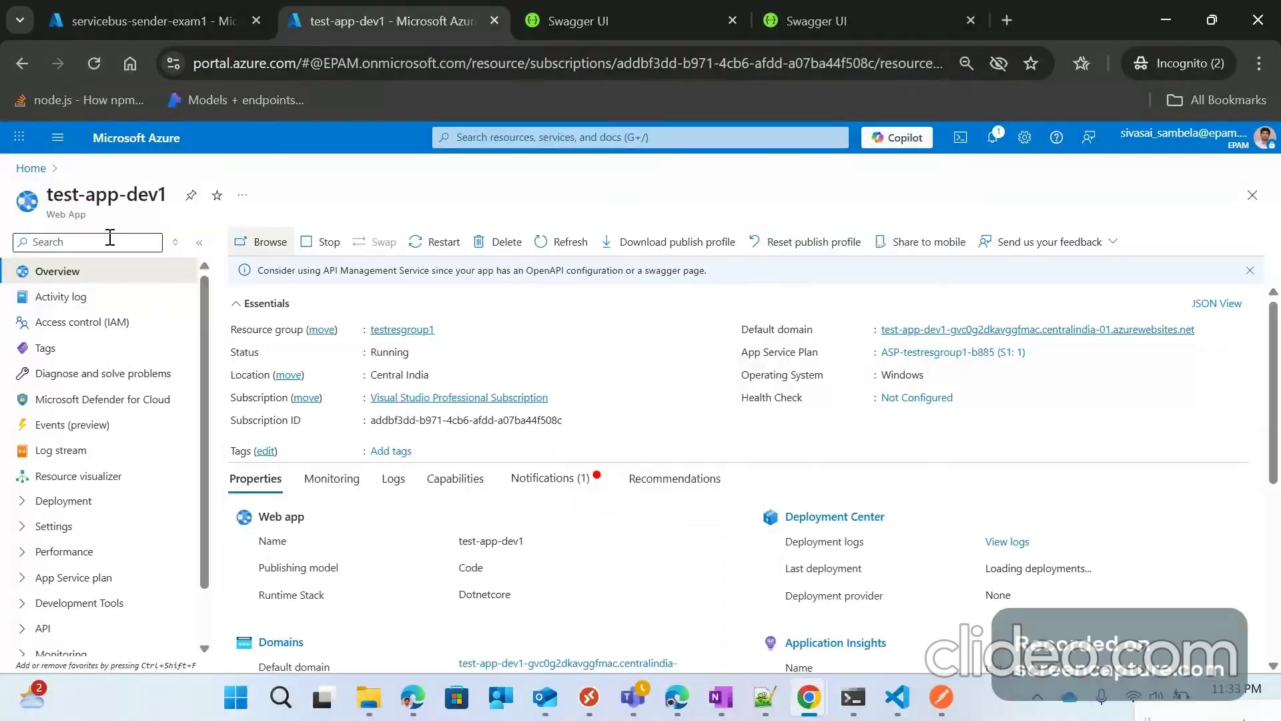
{"action": "left_click", "coordinate": [29, 169]}
{"action": "left_click", "coordinate": [259, 456]}
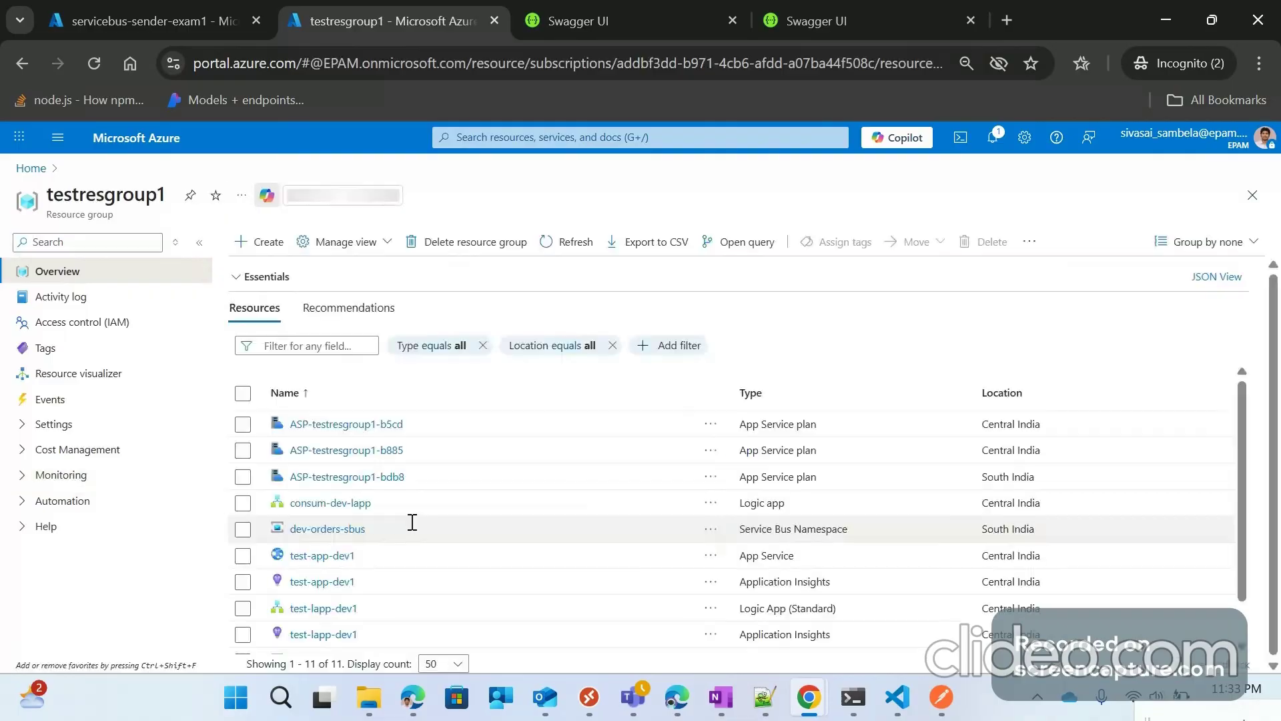
{"action": "scroll", "coordinate": [412, 523], "scroll_direction": "down", "scroll_amount": 1}
{"action": "left_click", "coordinate": [325, 484]}
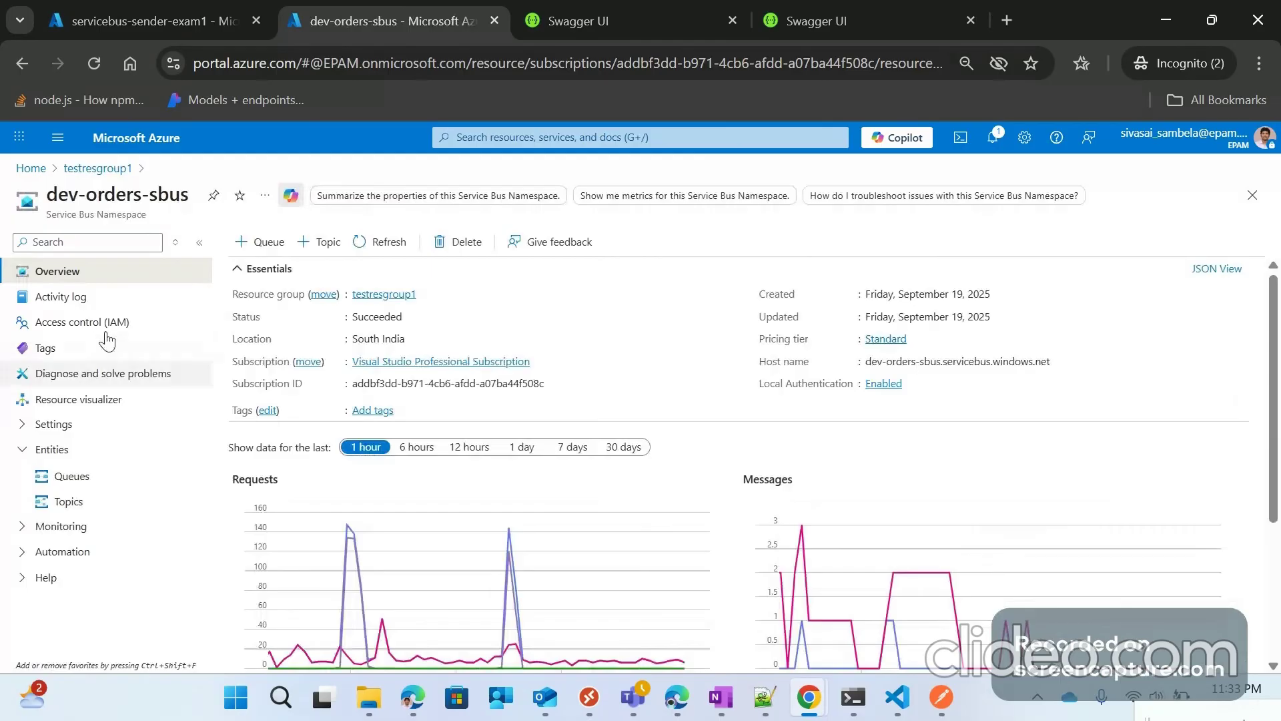
{"action": "left_click", "coordinate": [80, 477]}
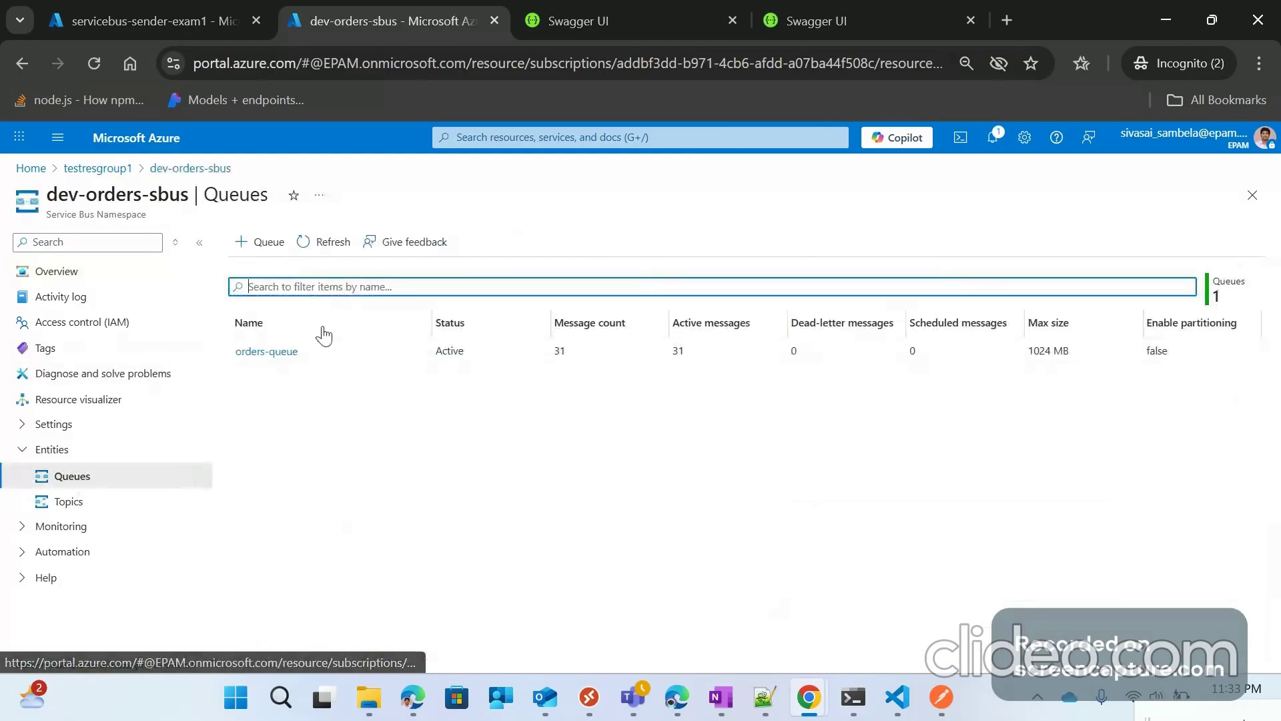
{"action": "left_click", "coordinate": [99, 507]}
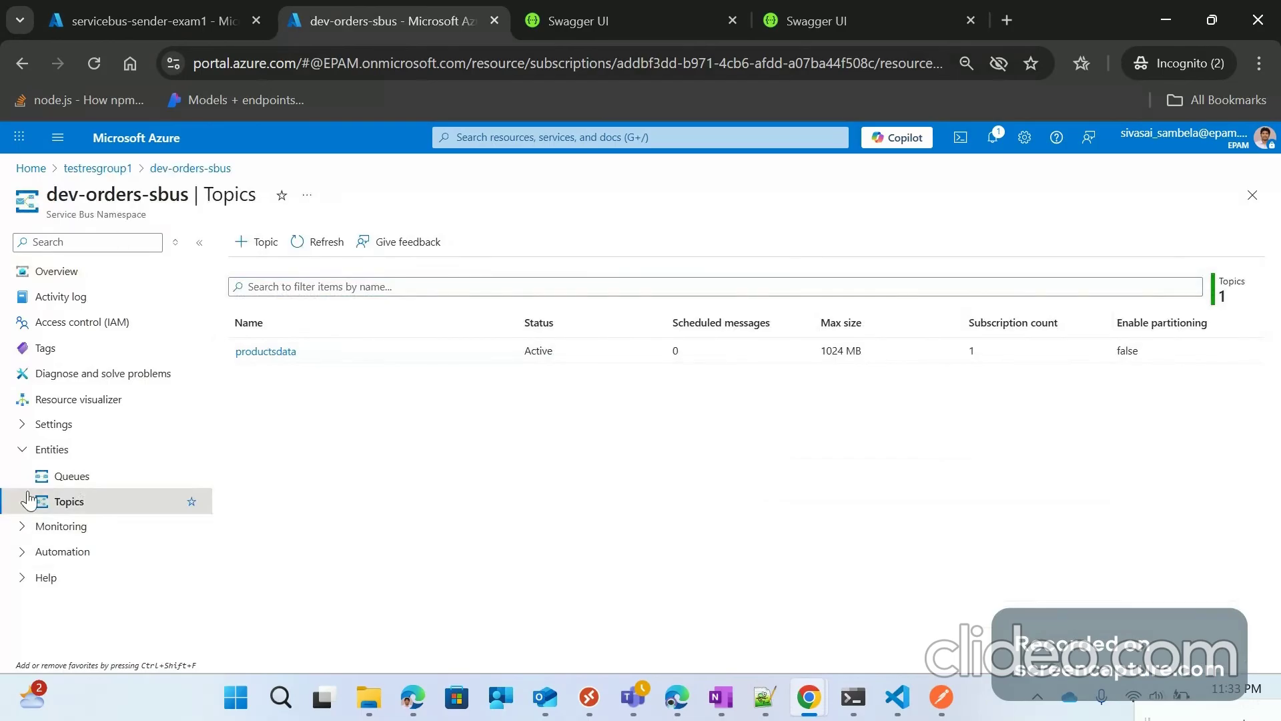
Step: Reveal and copy the RootManageSharedAccessKey policy's primary connection string
{"action": "left_click", "coordinate": [53, 424]}
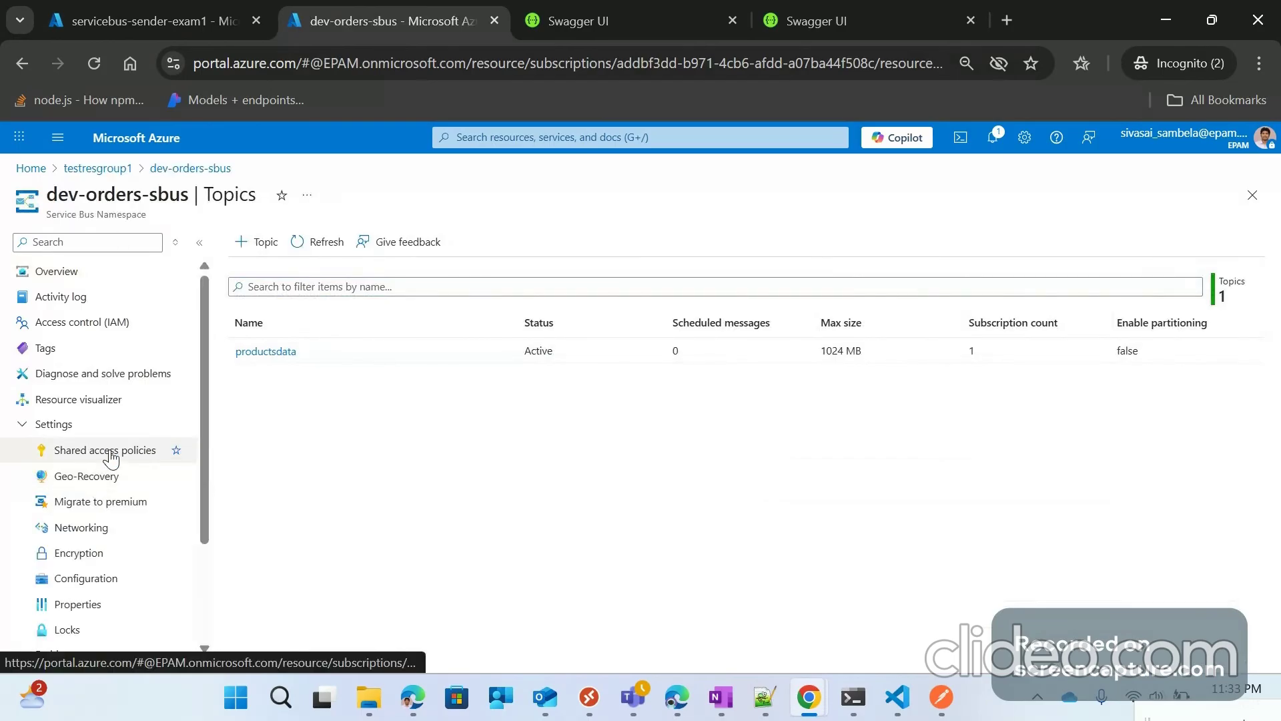
{"action": "left_click", "coordinate": [111, 459]}
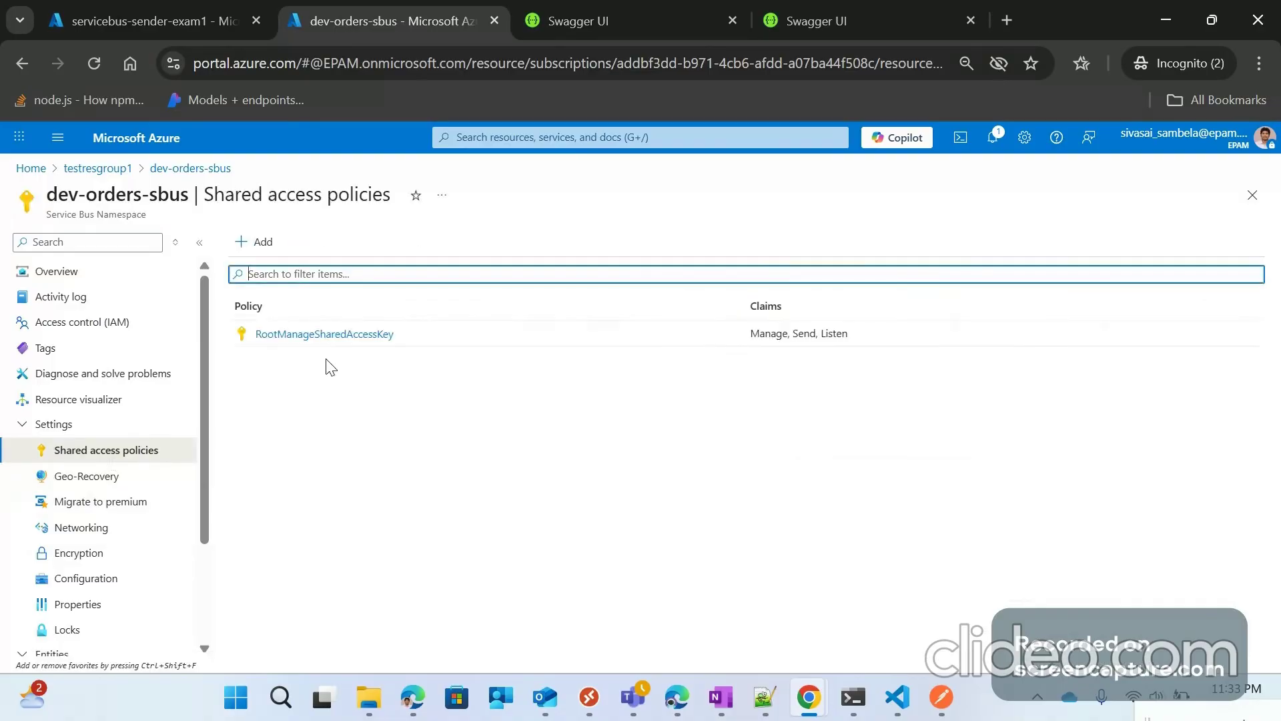
{"action": "left_click", "coordinate": [327, 335]}
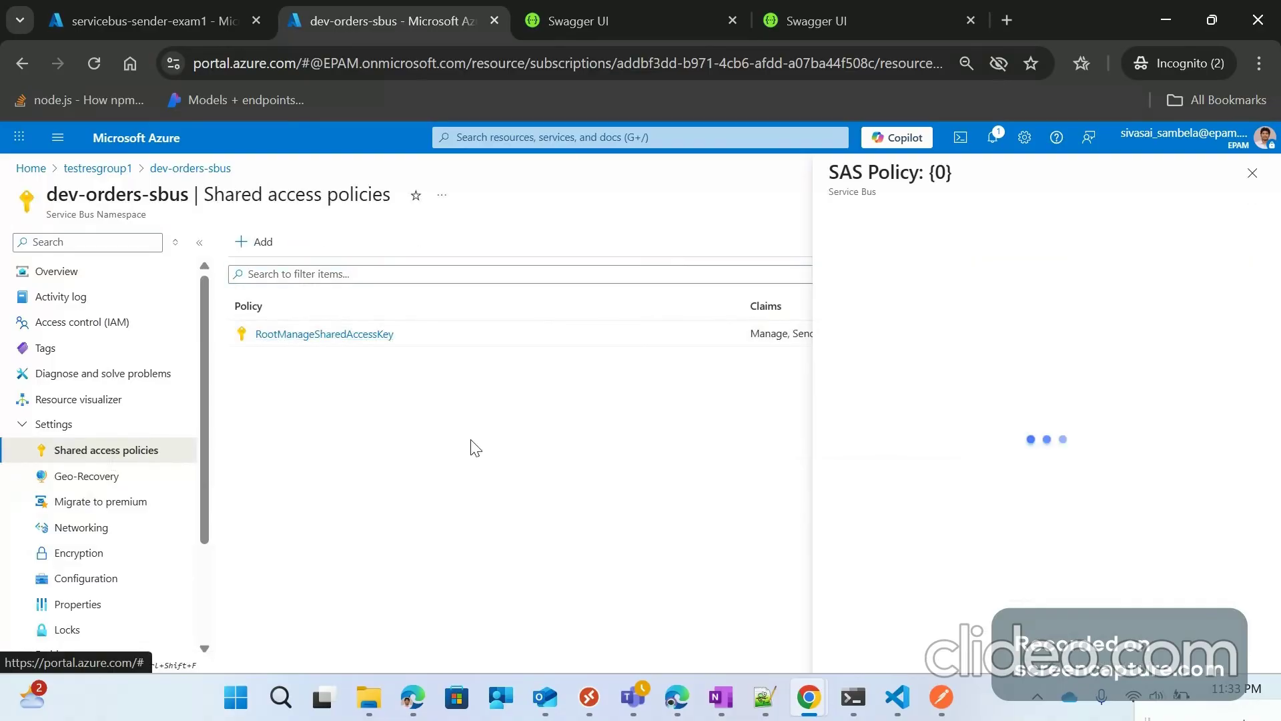
{"action": "scroll", "coordinate": [981, 532], "scroll_direction": "down", "scroll_amount": 1}
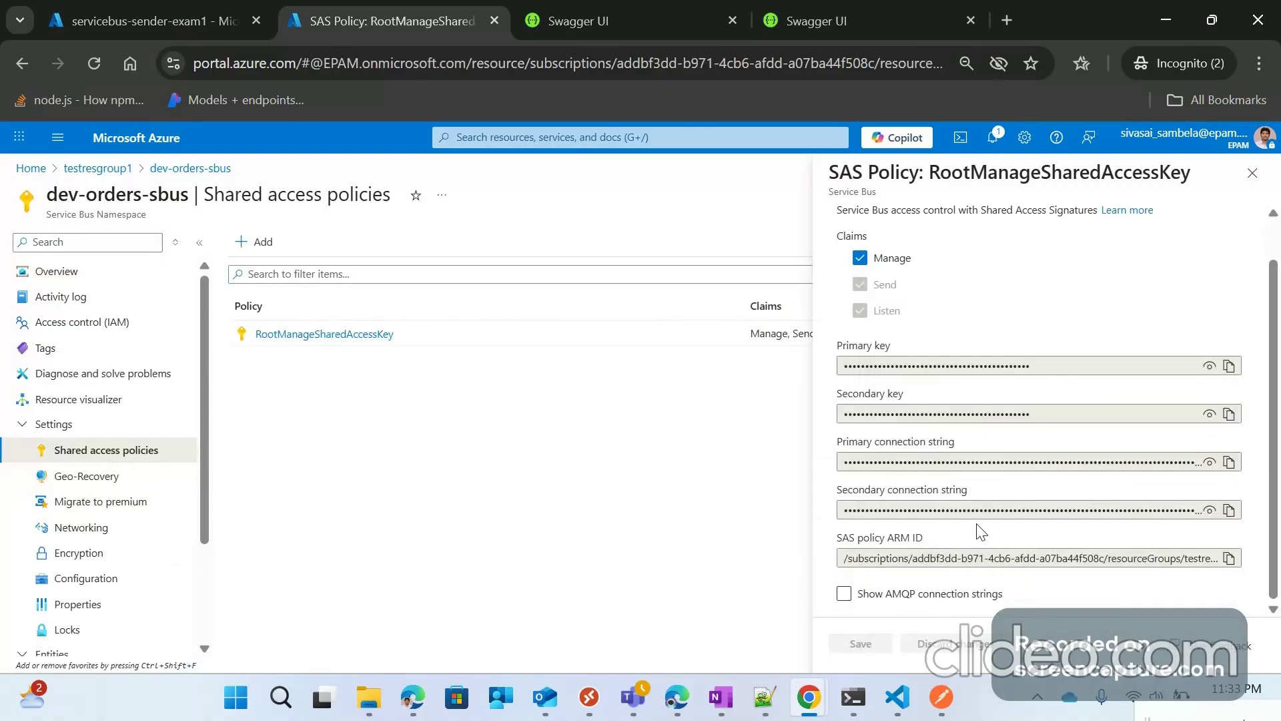
{"action": "left_click", "coordinate": [1210, 462]}
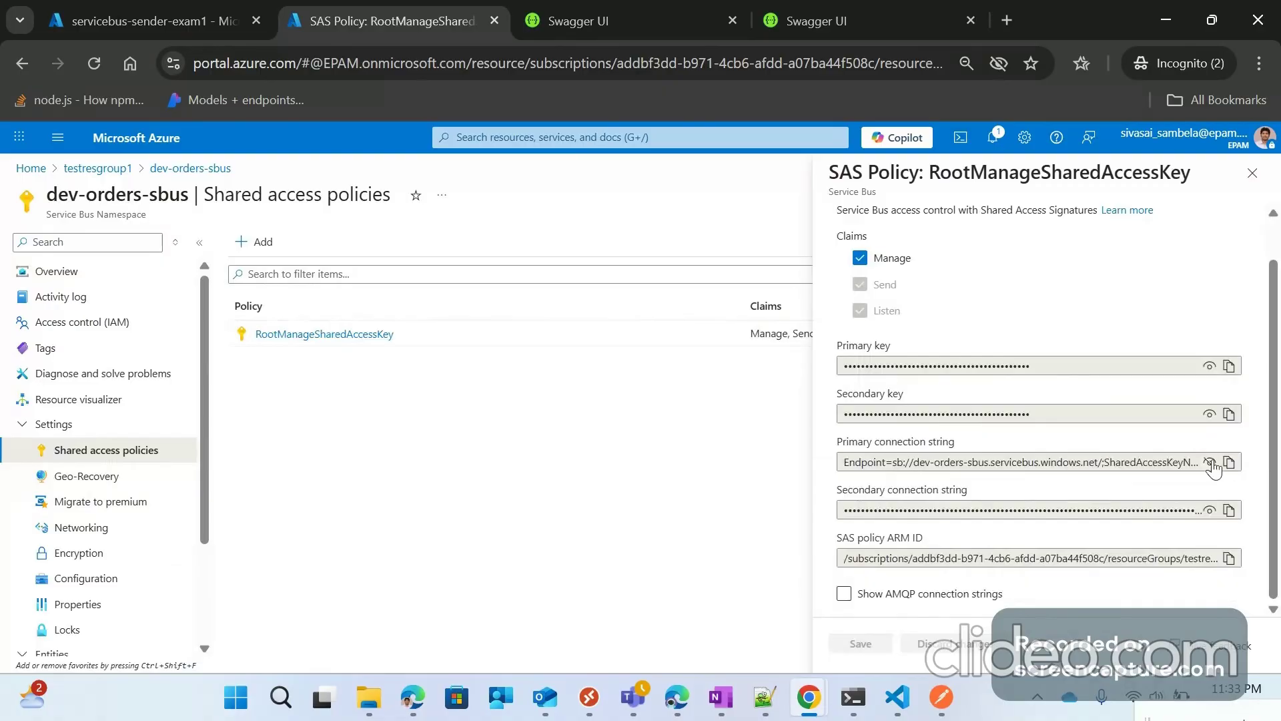
{"action": "left_click", "coordinate": [1227, 464]}
Step: Paste the copied connection string into the sbconnection form and create the connection
{"action": "left_click", "coordinate": [199, 8]}
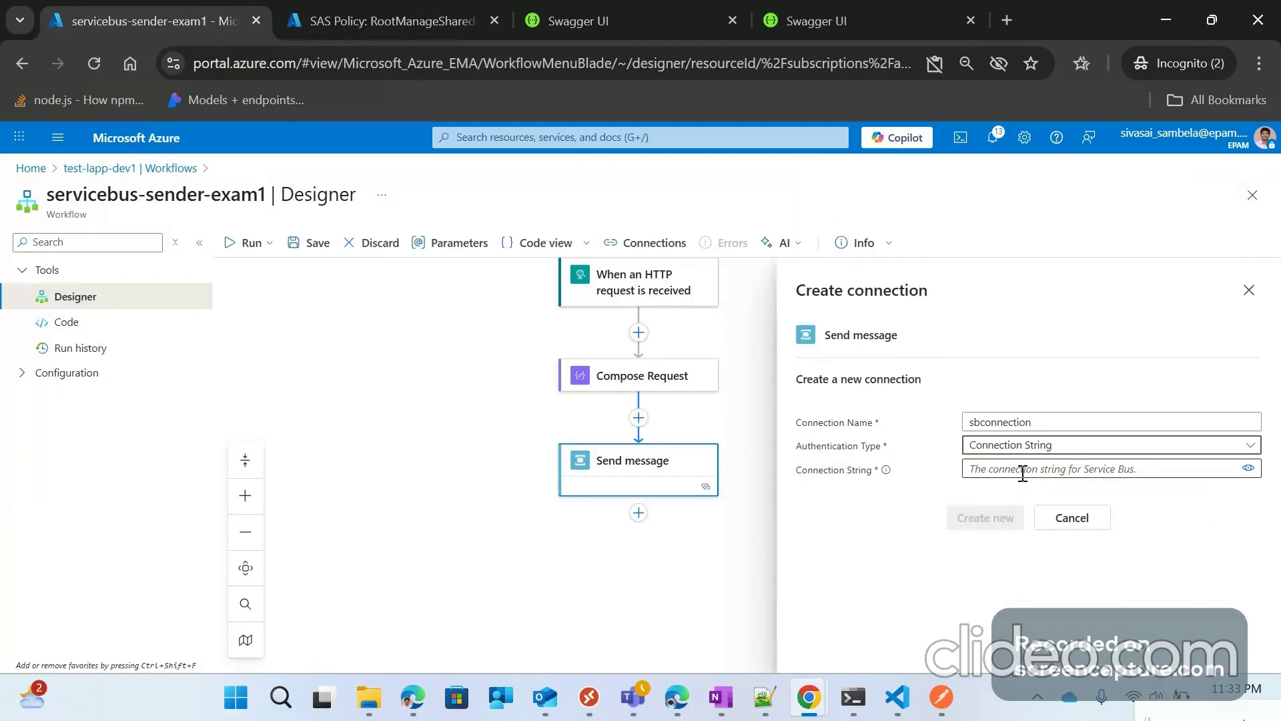
{"action": "left_click", "coordinate": [1023, 471]}
{"action": "key", "text": "ctrl+v"}
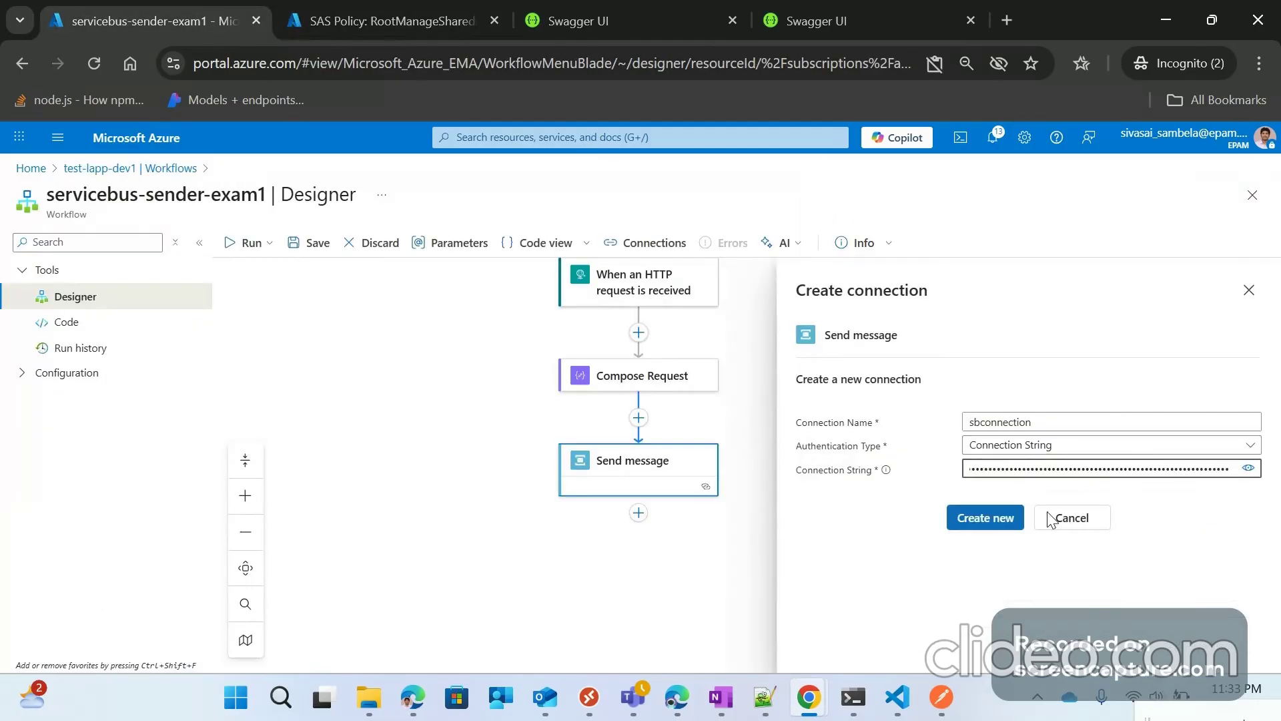
{"action": "left_click", "coordinate": [1006, 520]}
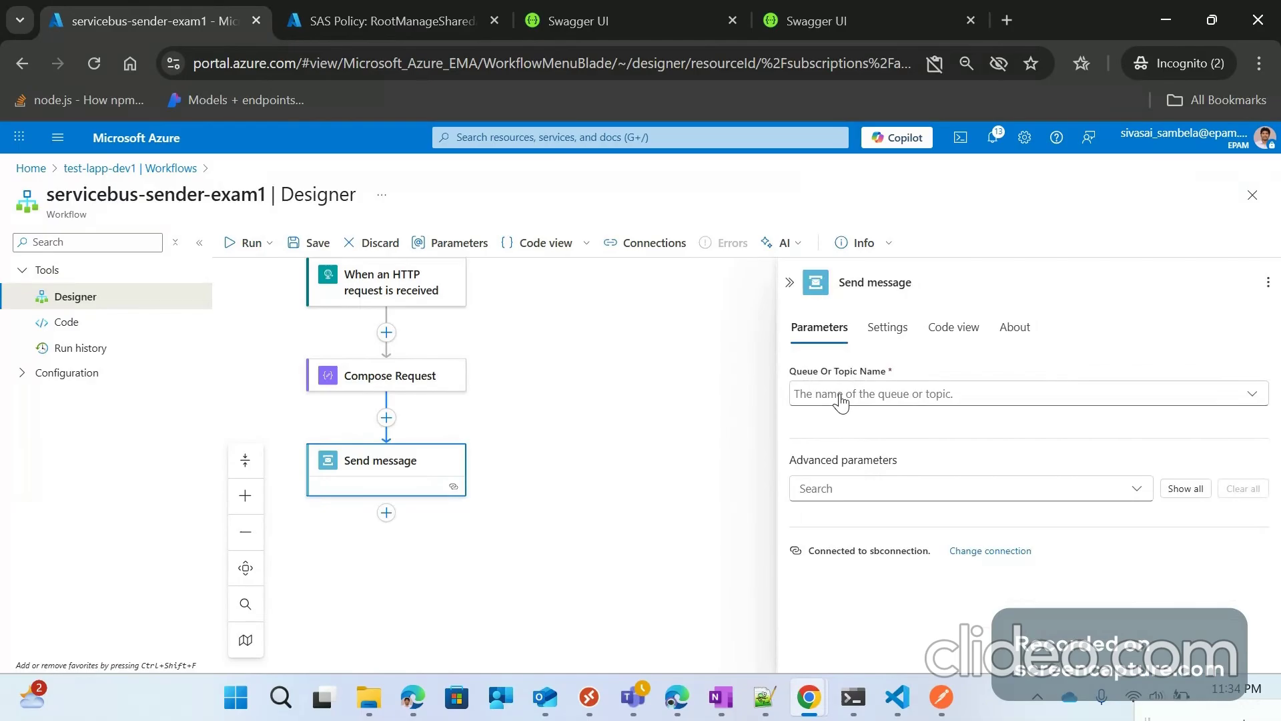
{"action": "left_click", "coordinate": [322, 17]}
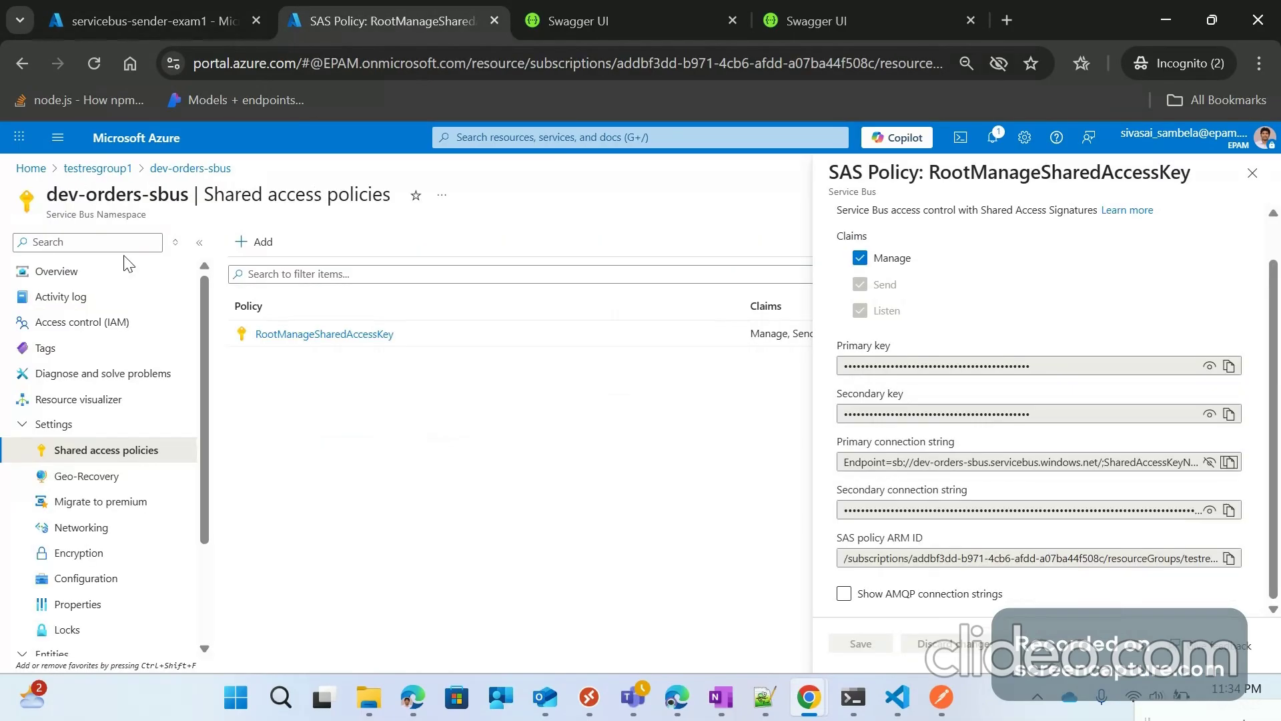
{"action": "left_click", "coordinate": [88, 171]}
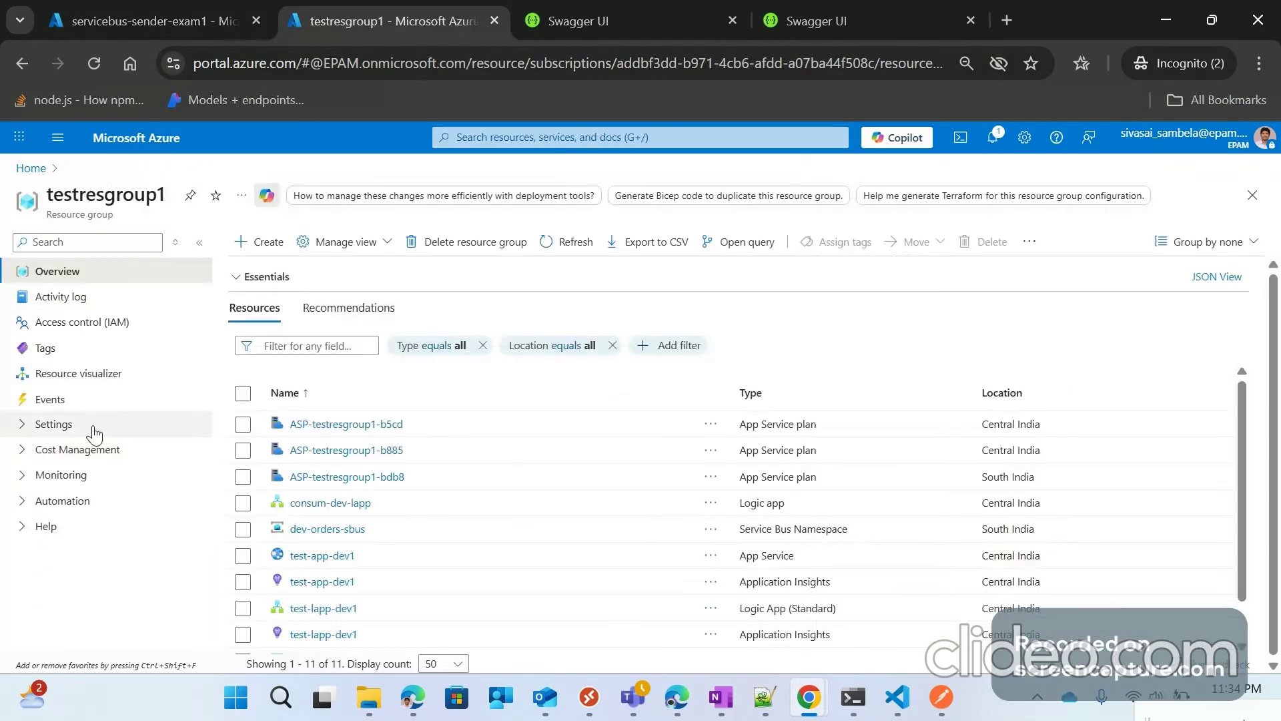
{"action": "left_click", "coordinate": [321, 531]}
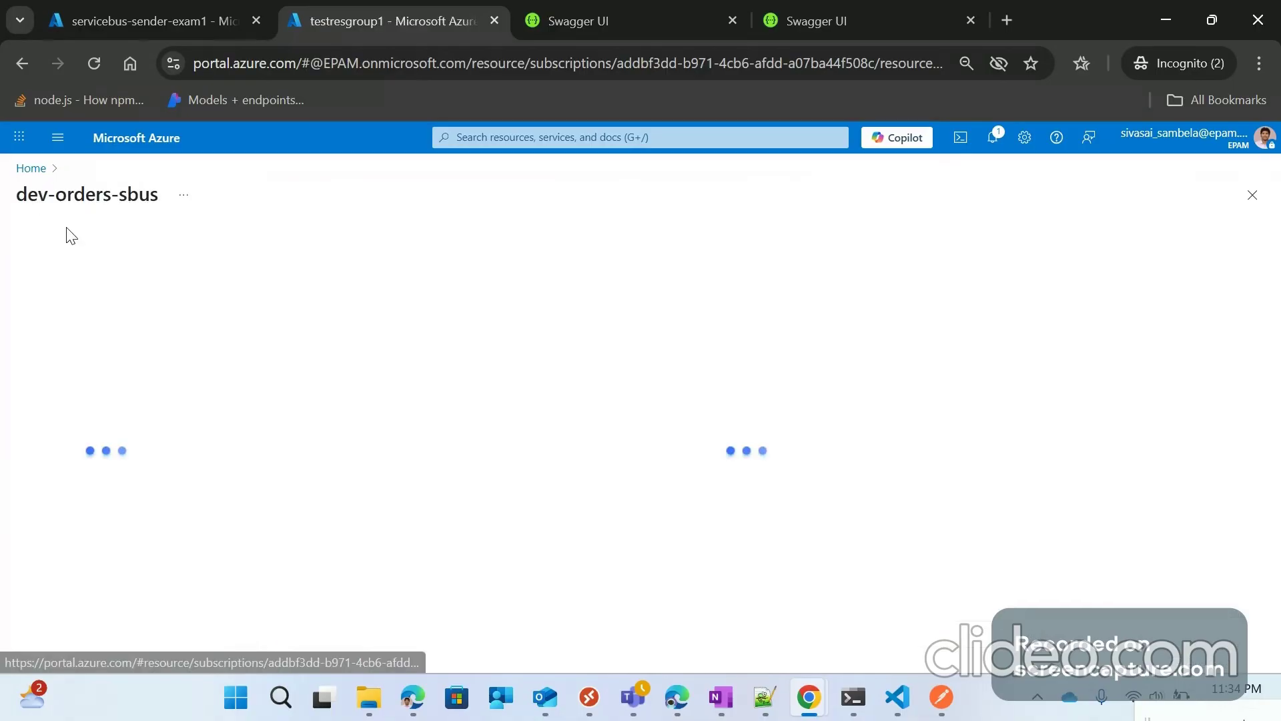
{"action": "scroll", "coordinate": [83, 513], "scroll_direction": "down", "scroll_amount": 2}
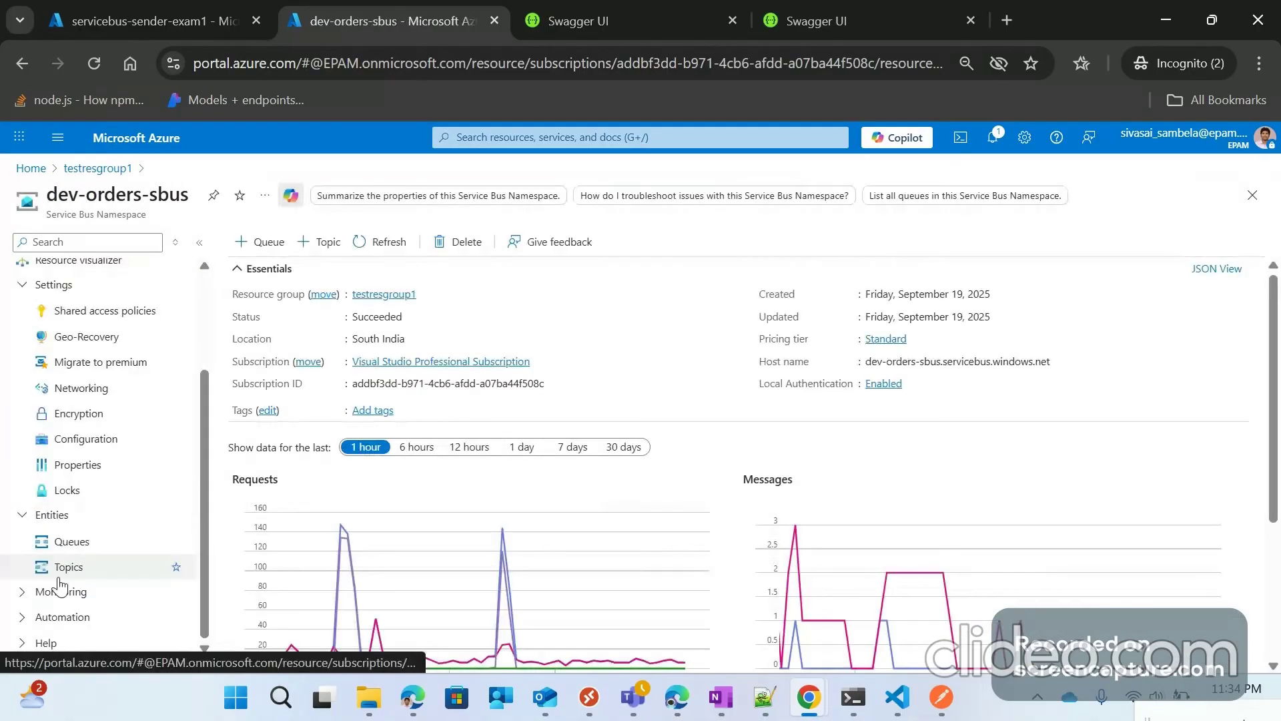
{"action": "left_click", "coordinate": [60, 575]}
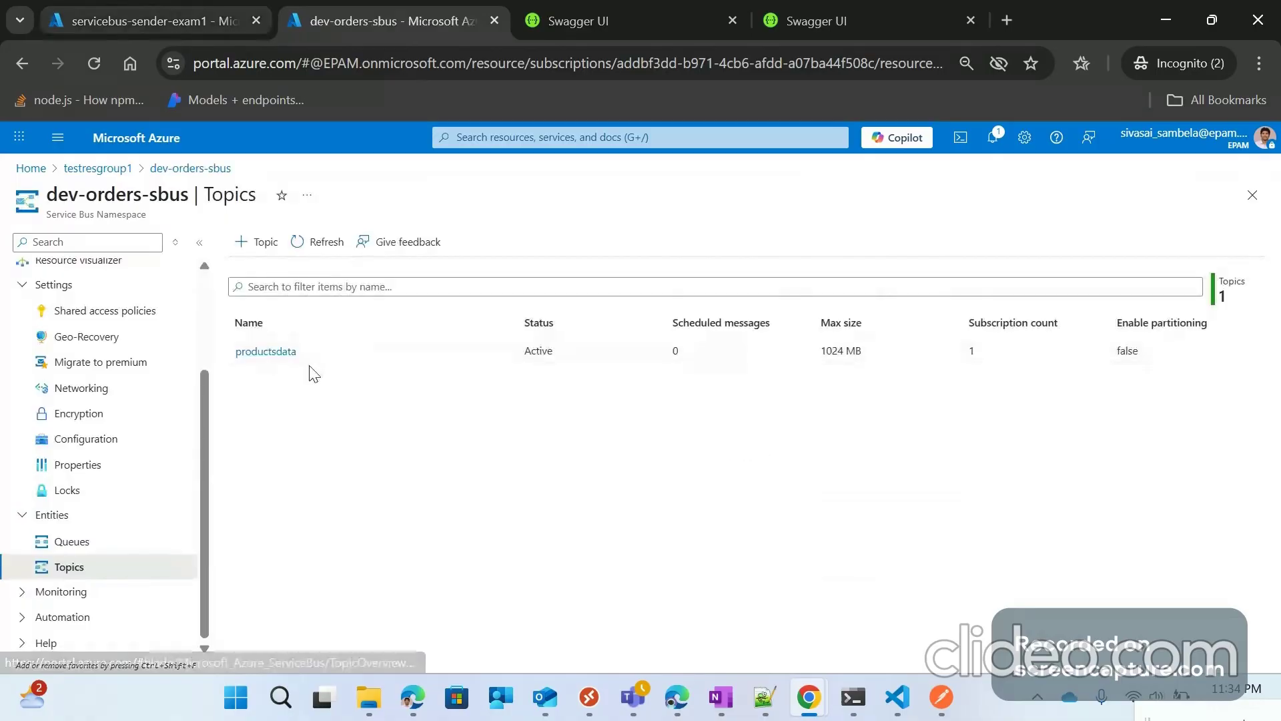
{"action": "left_click", "coordinate": [190, 10]}
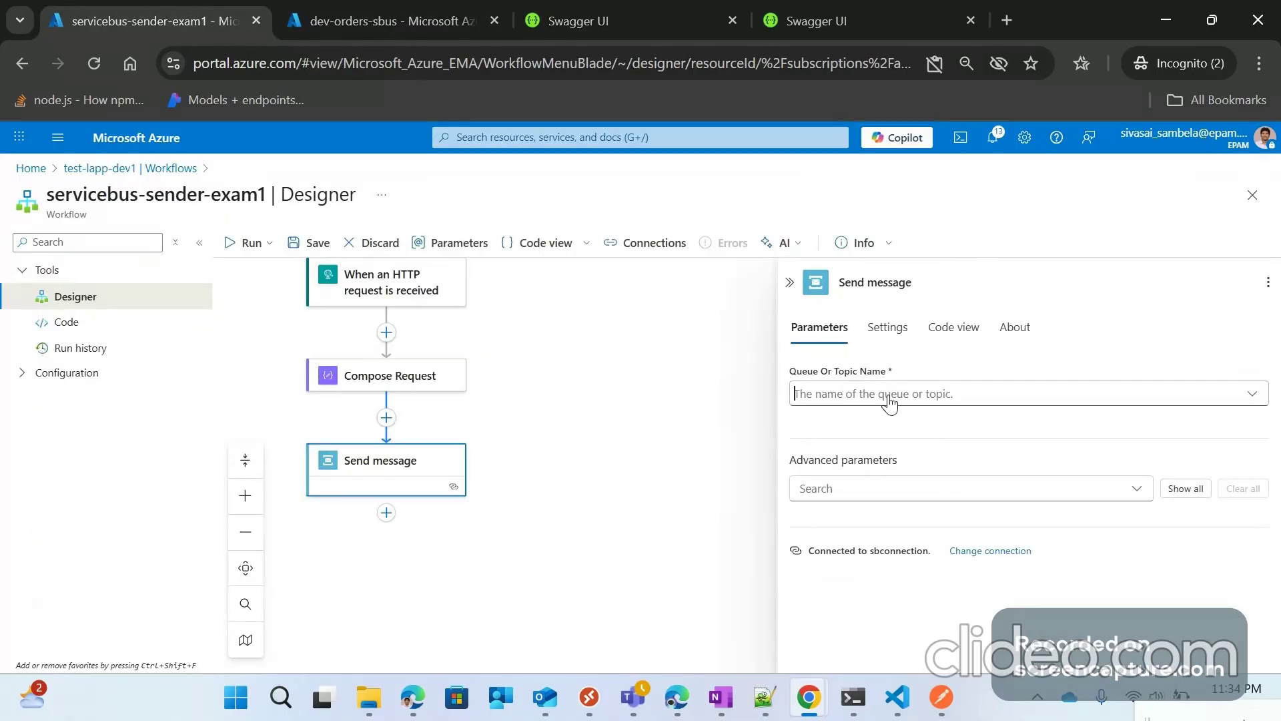
Step: Use the Service-bus-topic-name parameter as Send message's topic name, then view the workflow parameters
{"action": "left_click", "coordinate": [889, 395]}
{"action": "left_click", "coordinate": [862, 480]}
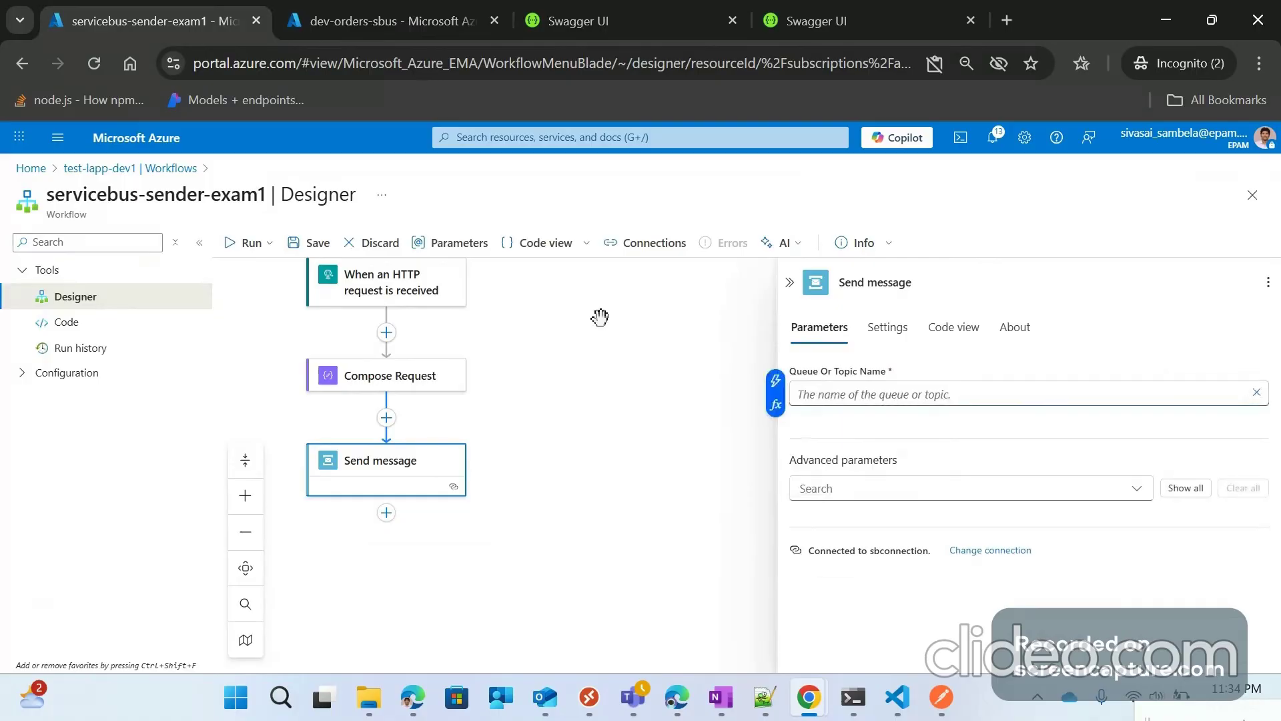
{"action": "left_click", "coordinate": [775, 407]}
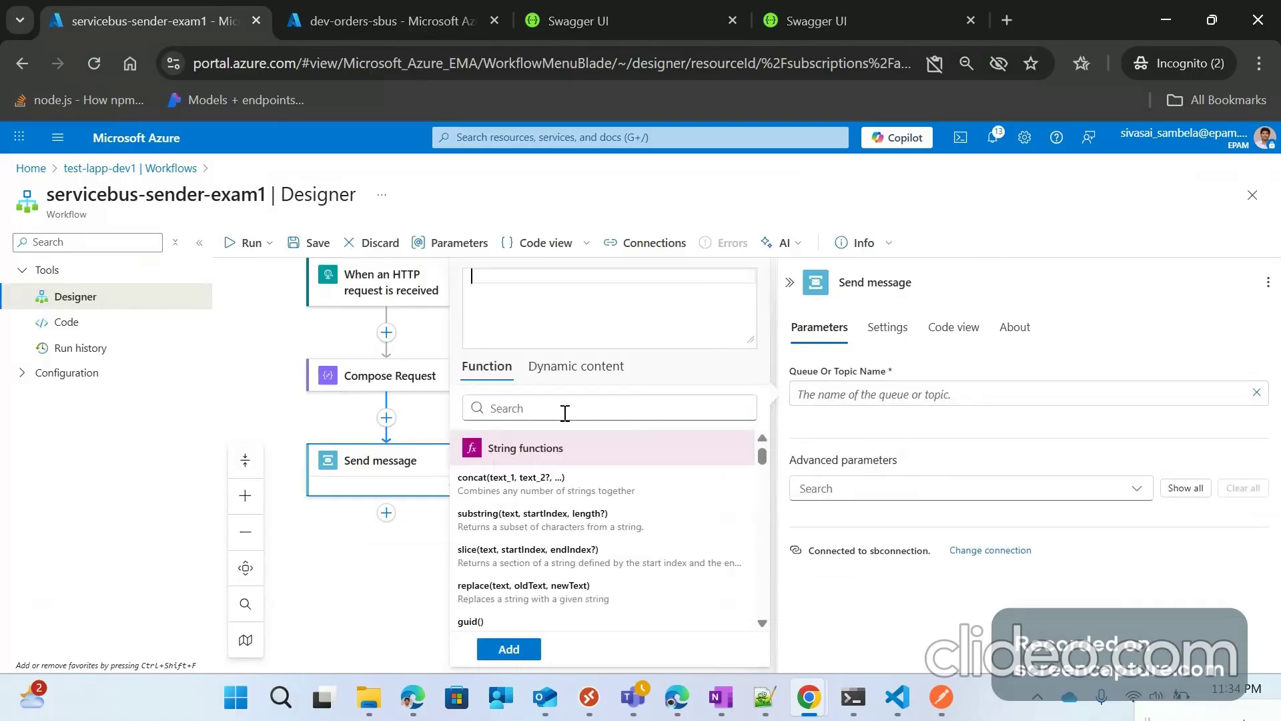
{"action": "left_click", "coordinate": [576, 365]}
{"action": "scroll", "coordinate": [573, 520], "scroll_direction": "down", "scroll_amount": 1}
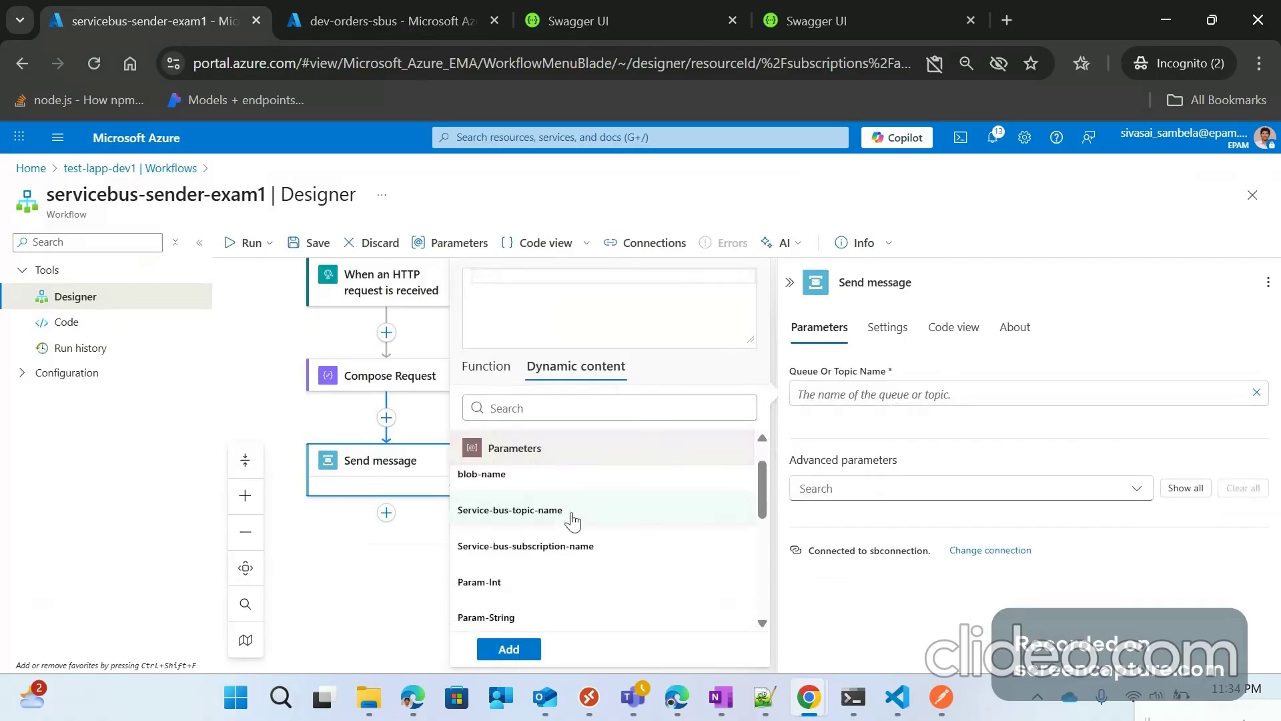
{"action": "scroll", "coordinate": [572, 520], "scroll_direction": "up", "scroll_amount": 1}
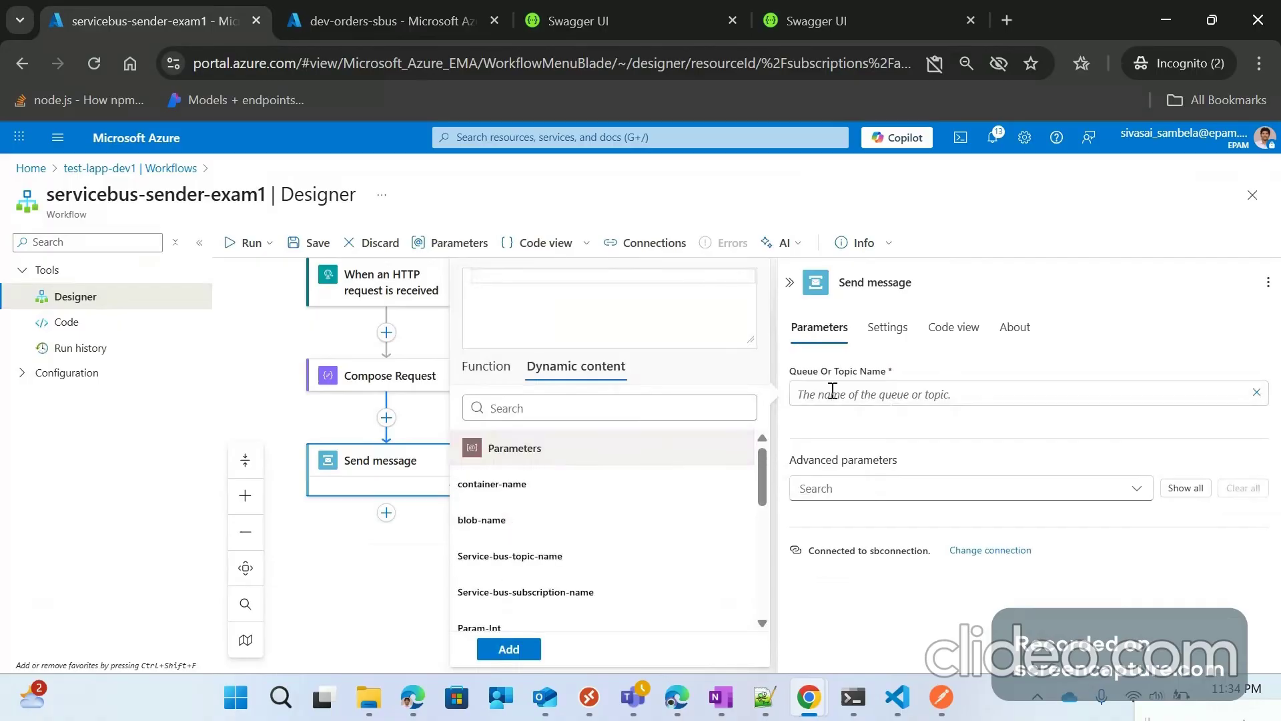
{"action": "left_click", "coordinate": [542, 559]}
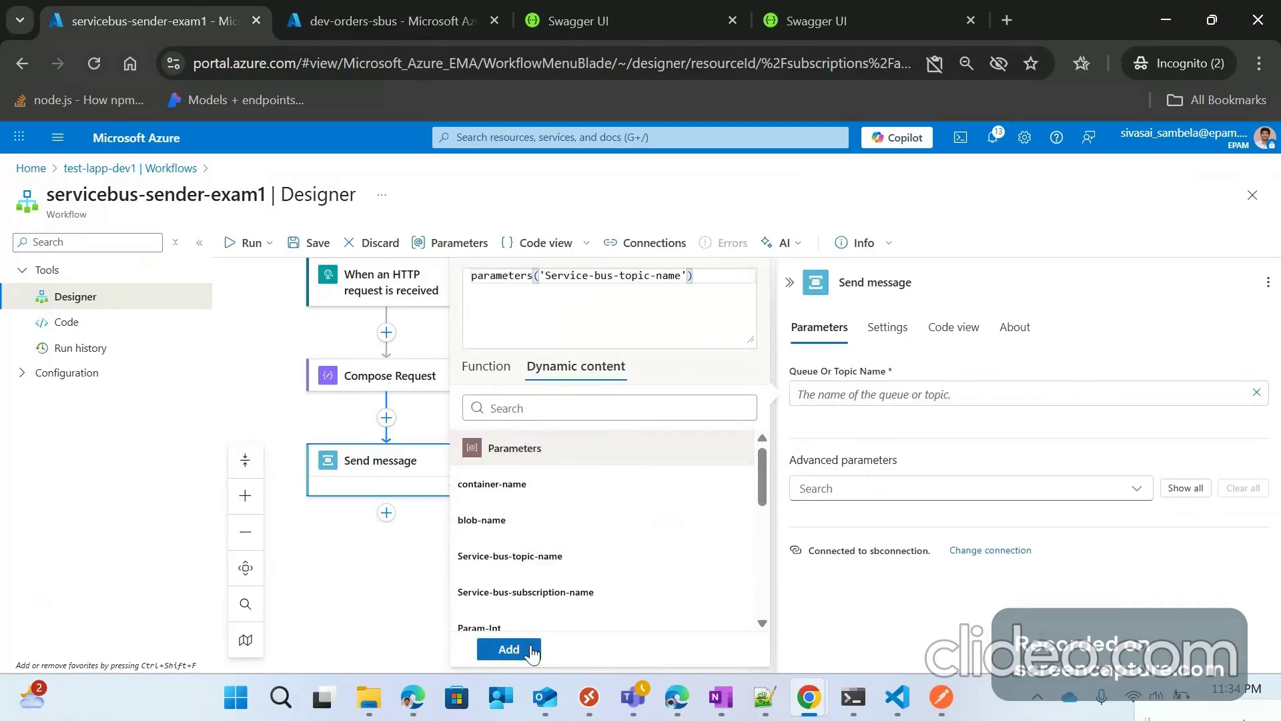
{"action": "left_click", "coordinate": [508, 649]}
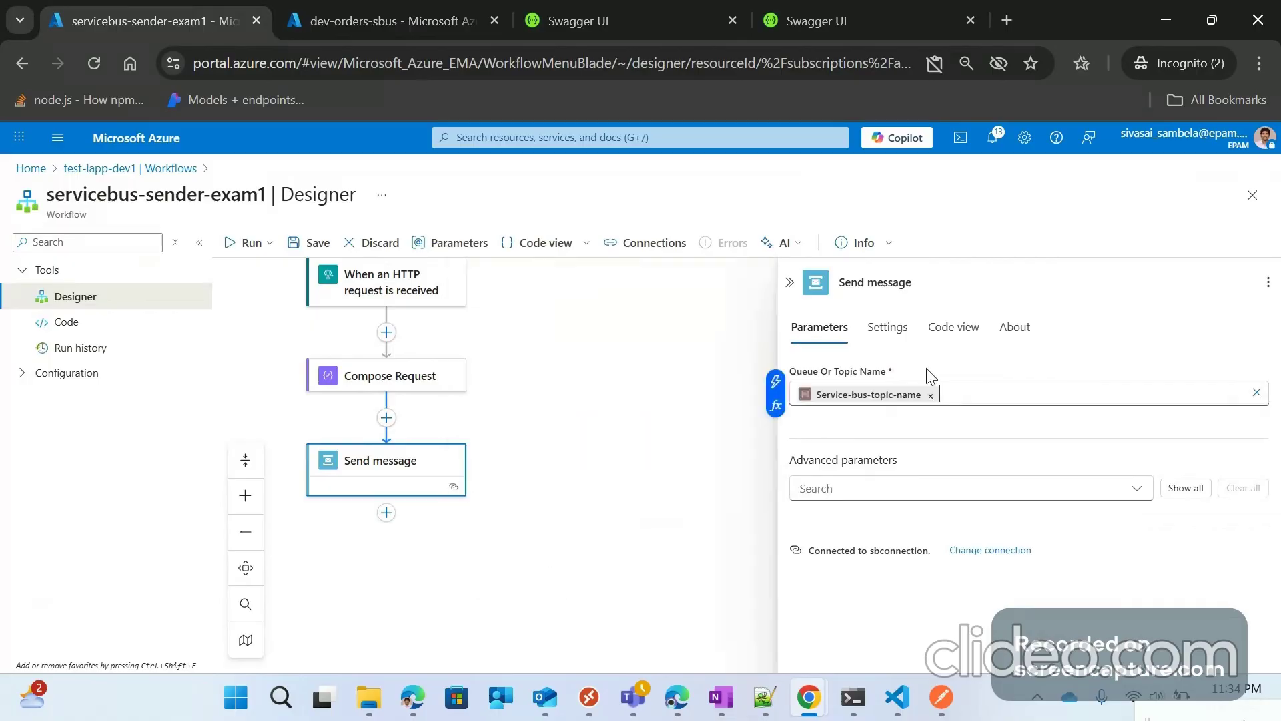
{"action": "left_click", "coordinate": [475, 244]}
{"action": "scroll", "coordinate": [846, 569], "scroll_direction": "down", "scroll_amount": 2}
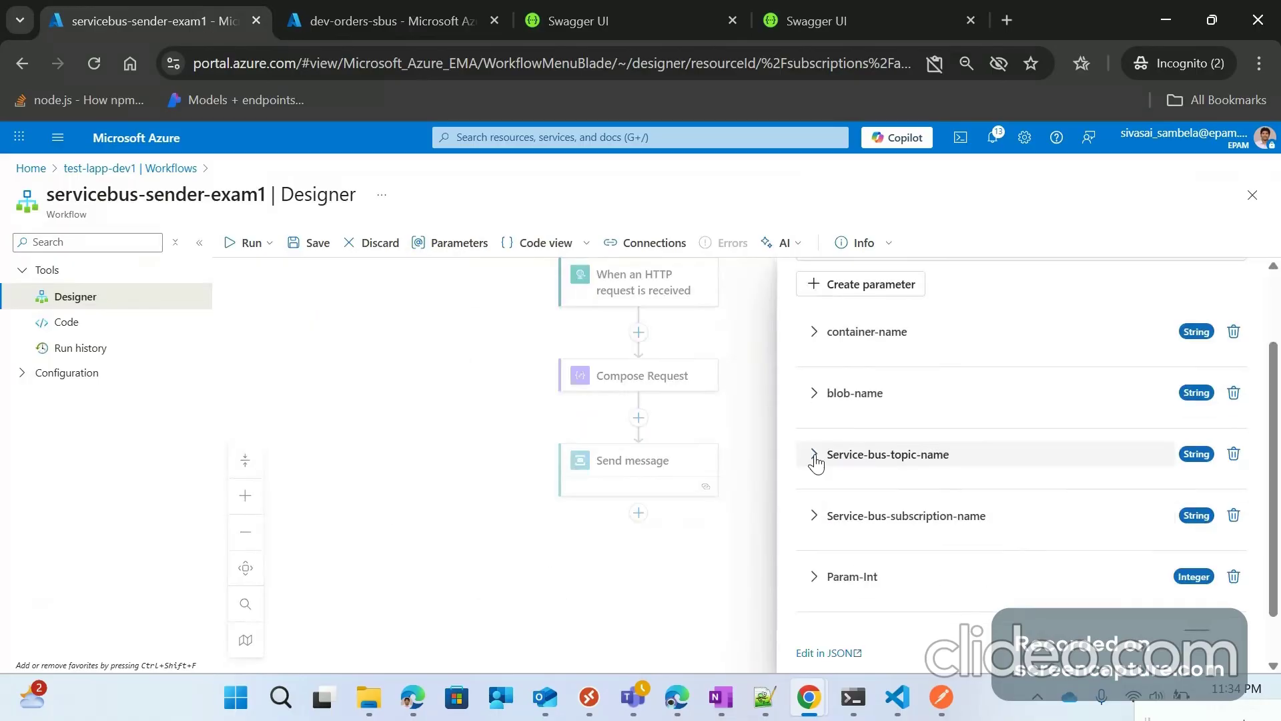
Step: Verify Service-bus-topic-name's value is the ServiceBus_topic_name app setting, then reopen the Send message settings
{"action": "left_click", "coordinate": [816, 457]}
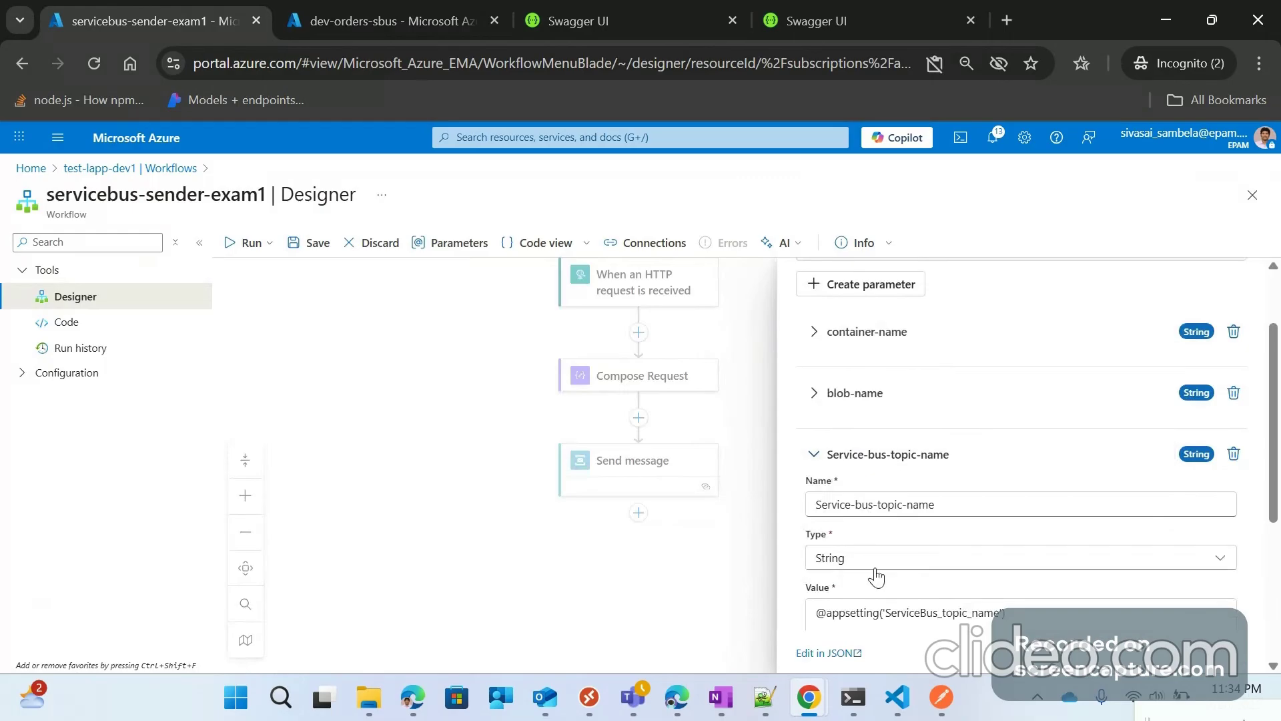
{"action": "scroll", "coordinate": [876, 577], "scroll_direction": "down", "scroll_amount": 2}
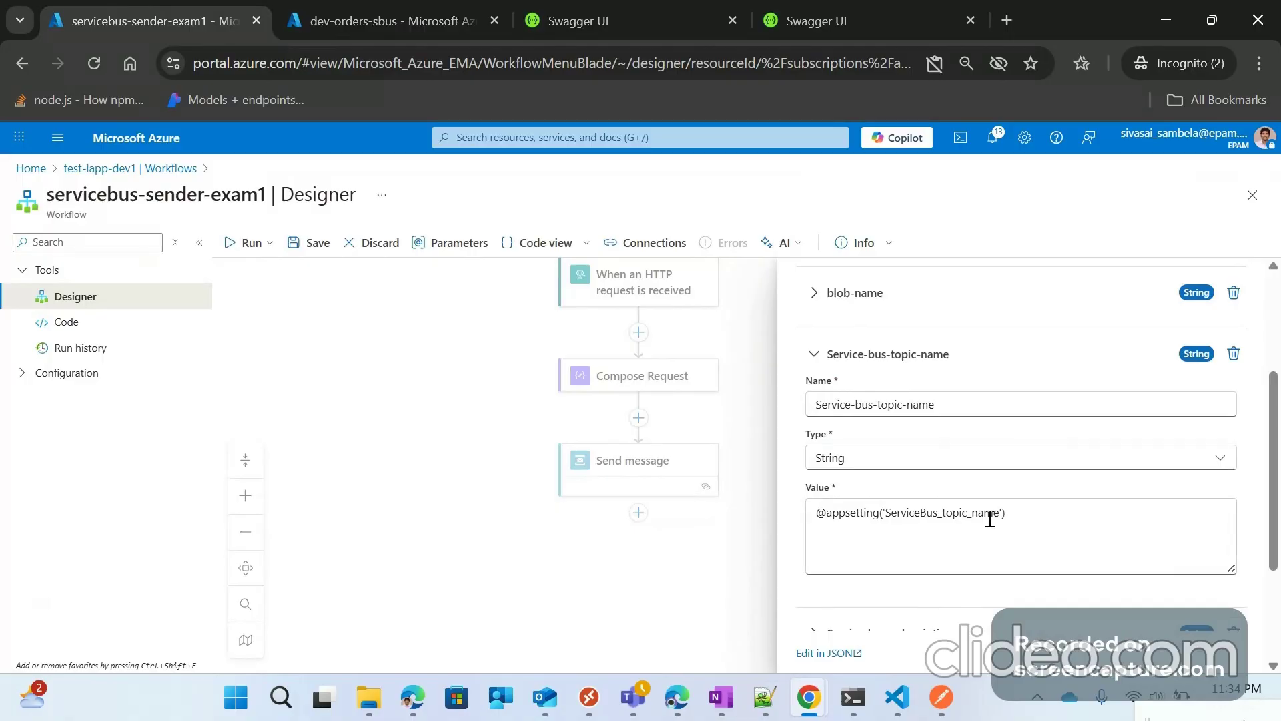
{"action": "scroll", "coordinate": [991, 519], "scroll_direction": "down", "scroll_amount": 3}
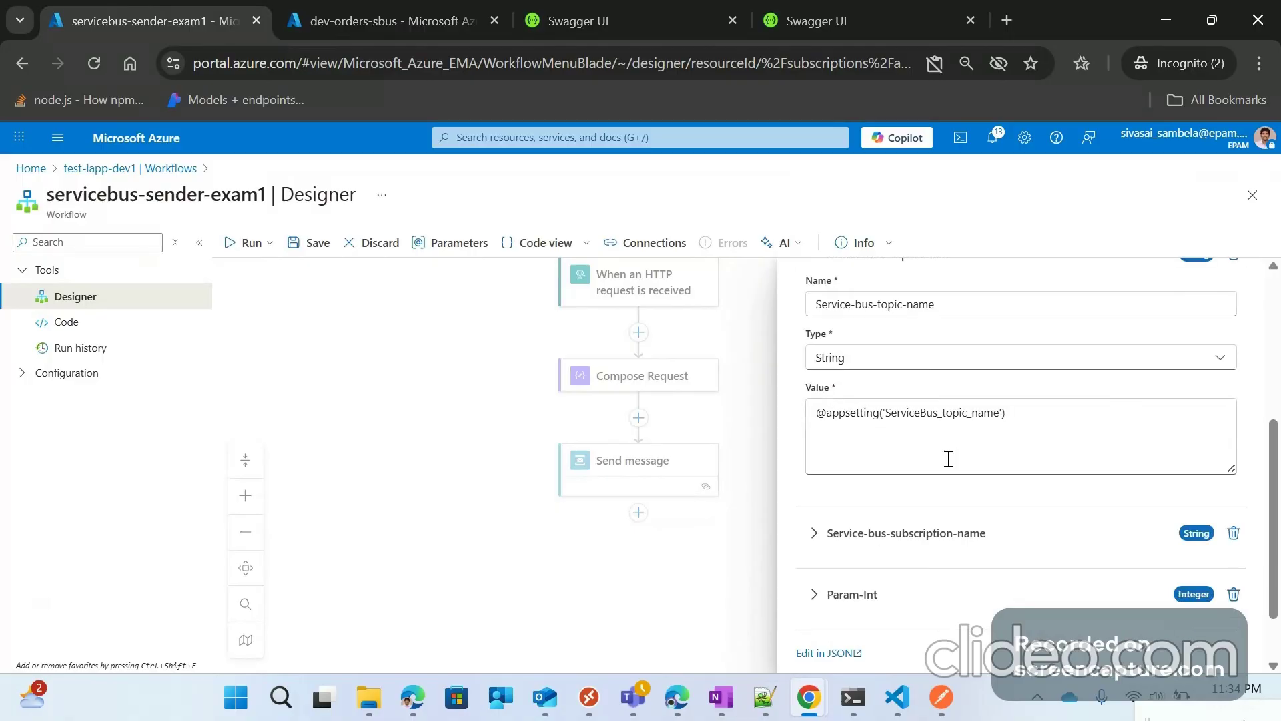
{"action": "scroll", "coordinate": [949, 458], "scroll_direction": "up", "scroll_amount": 3}
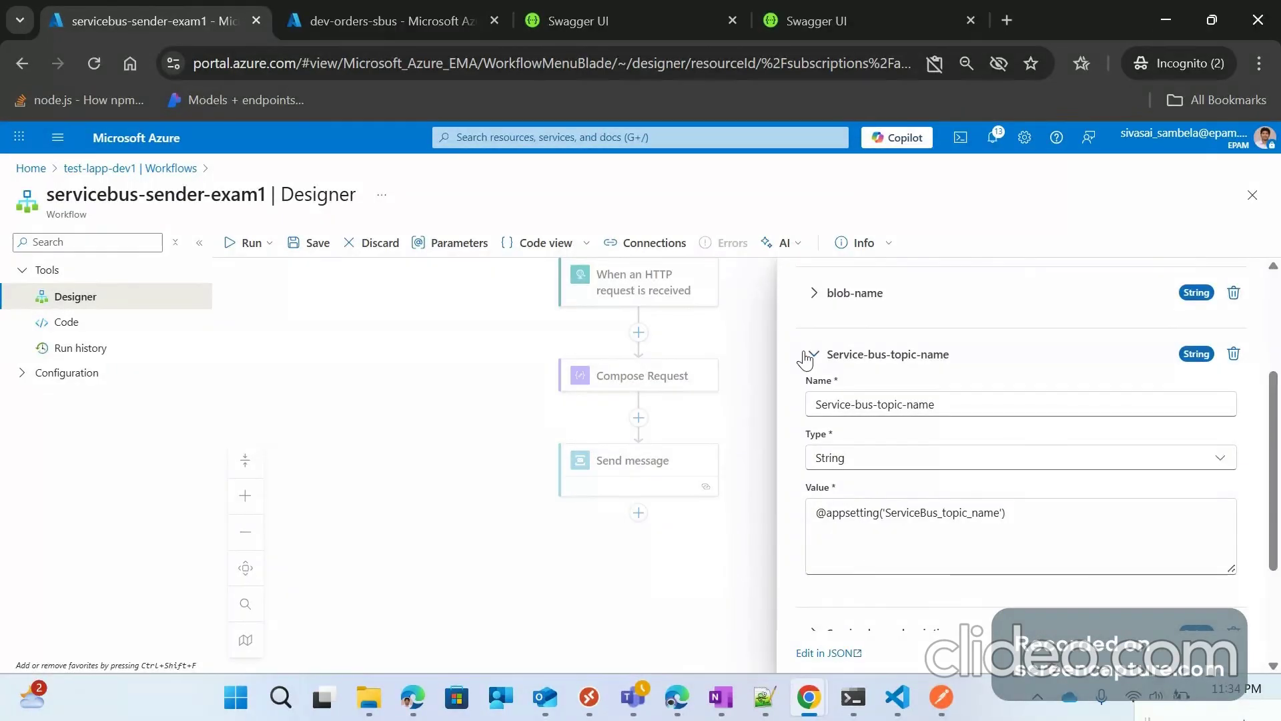
{"action": "scroll", "coordinate": [827, 367], "scroll_direction": "up", "scroll_amount": 5}
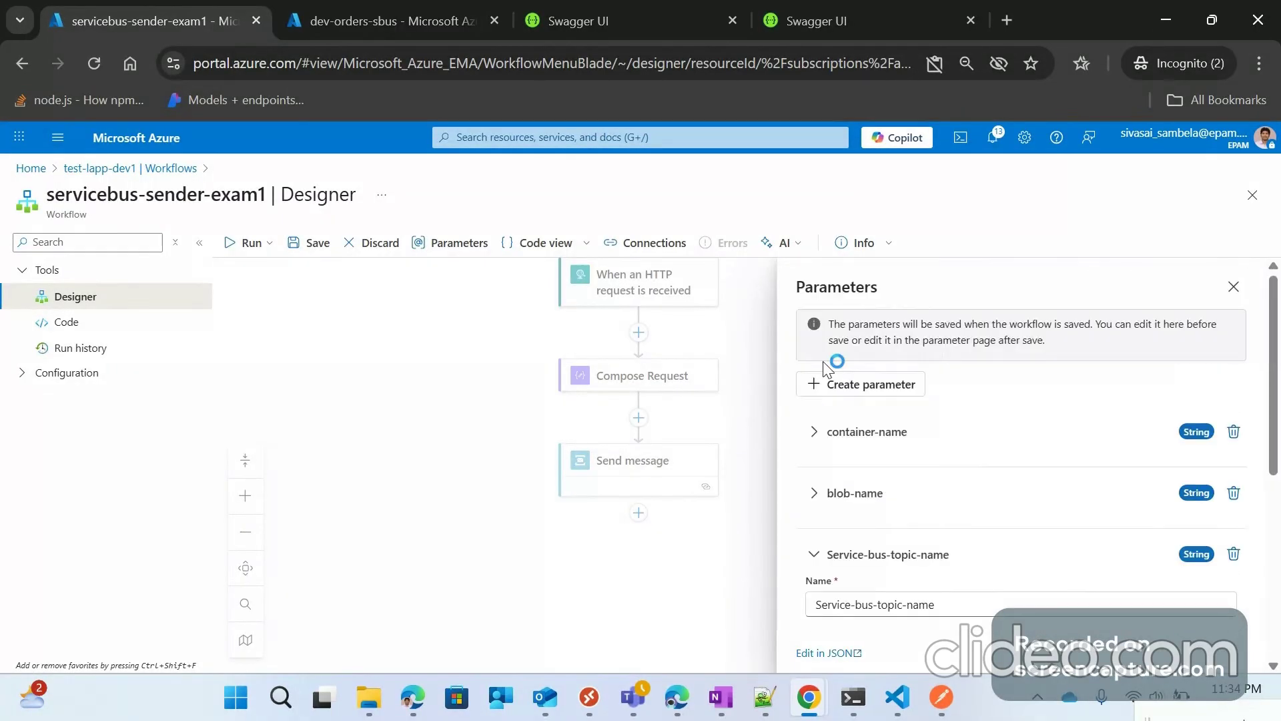
{"action": "left_click", "coordinate": [813, 555]}
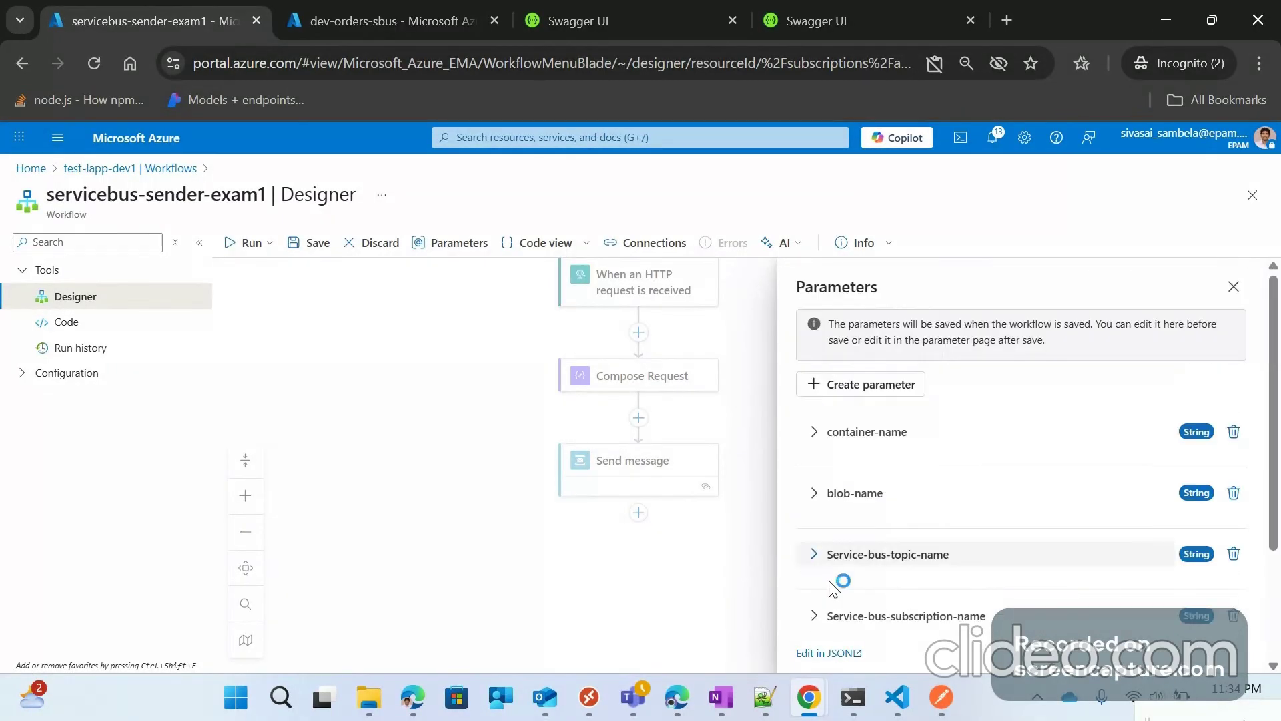
{"action": "left_click", "coordinate": [737, 564]}
{"action": "left_click", "coordinate": [697, 454]}
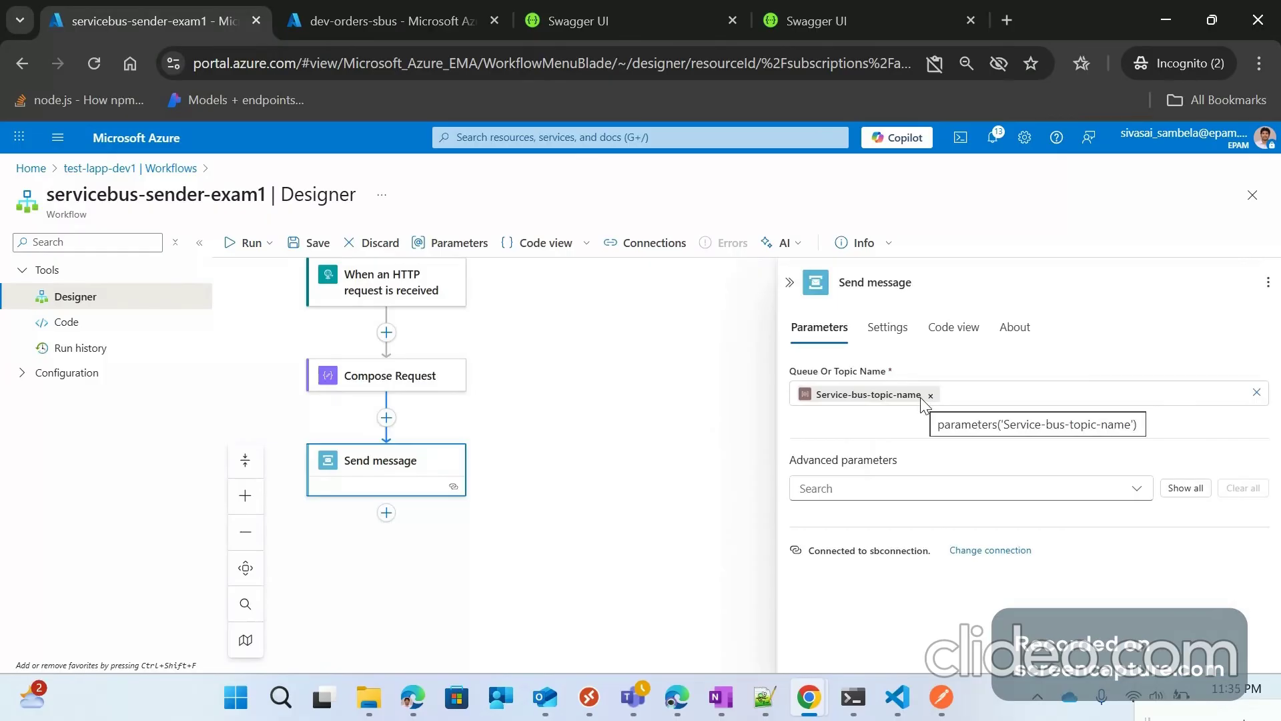
Step: Show all Send message advanced parameters and set Content to the Compose Request Outputs dynamic value
{"action": "left_click", "coordinate": [1187, 489]}
{"action": "scroll", "coordinate": [867, 475], "scroll_direction": "down", "scroll_amount": 1}
{"action": "left_click", "coordinate": [801, 452]}
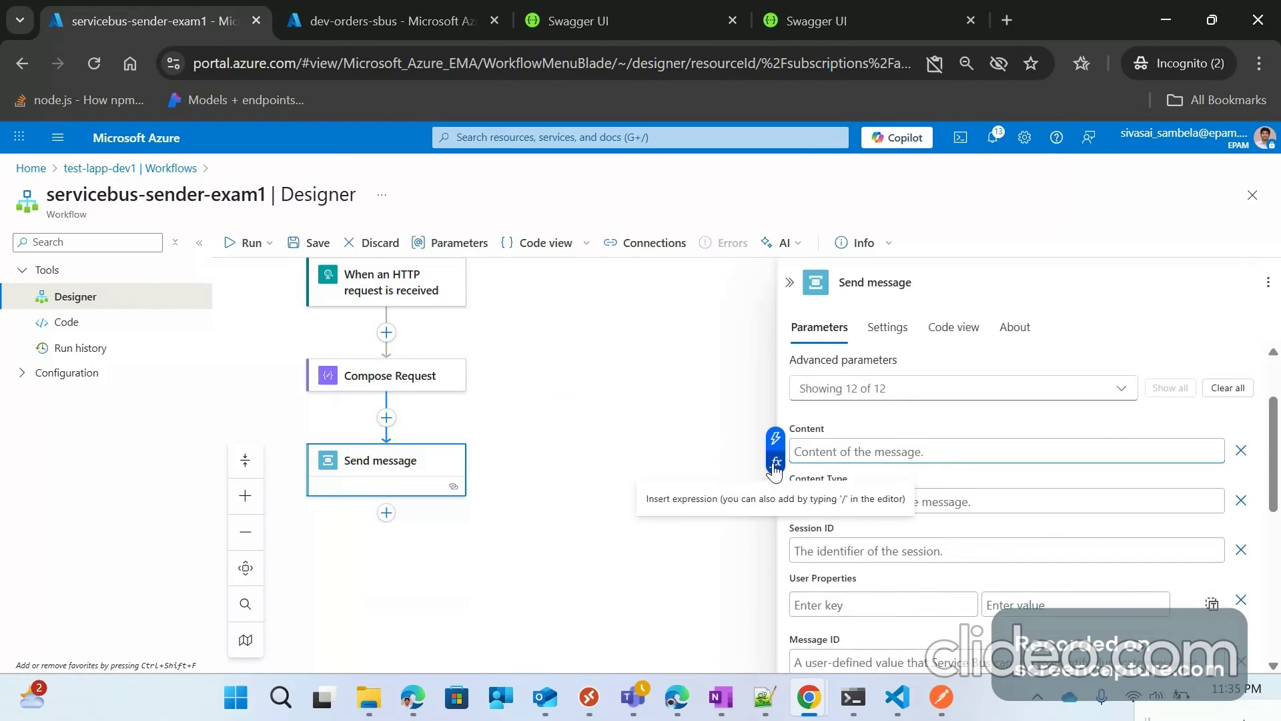
{"action": "left_click", "coordinate": [775, 462]}
{"action": "left_click", "coordinate": [575, 367]}
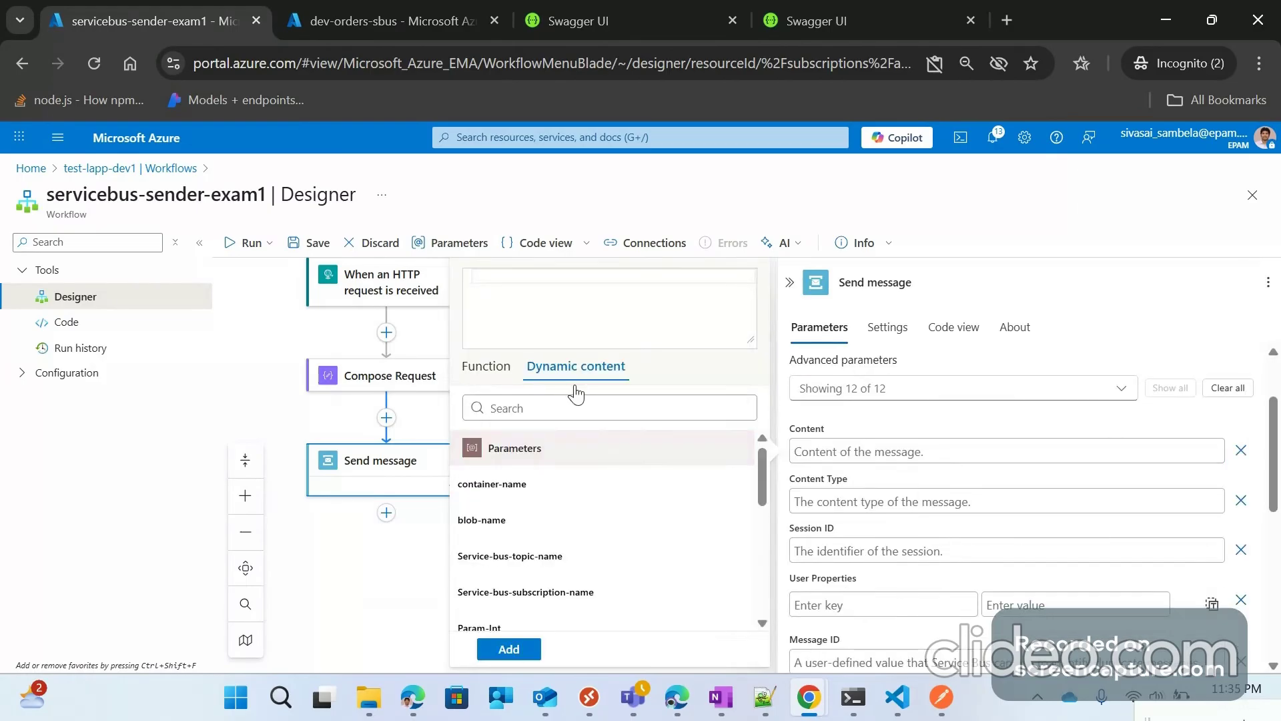
{"action": "scroll", "coordinate": [492, 560], "scroll_direction": "down", "scroll_amount": 2}
{"action": "scroll", "coordinate": [507, 561], "scroll_direction": "down", "scroll_amount": 2}
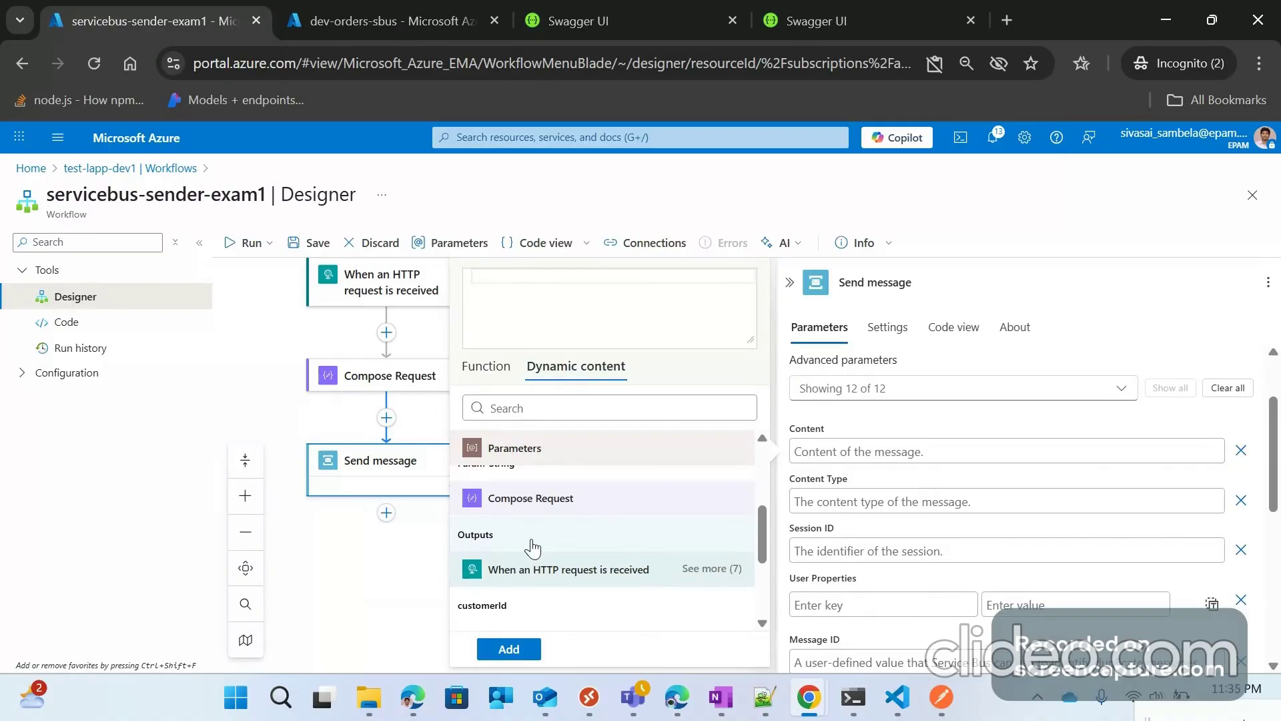
{"action": "scroll", "coordinate": [533, 548], "scroll_direction": "down", "scroll_amount": 3}
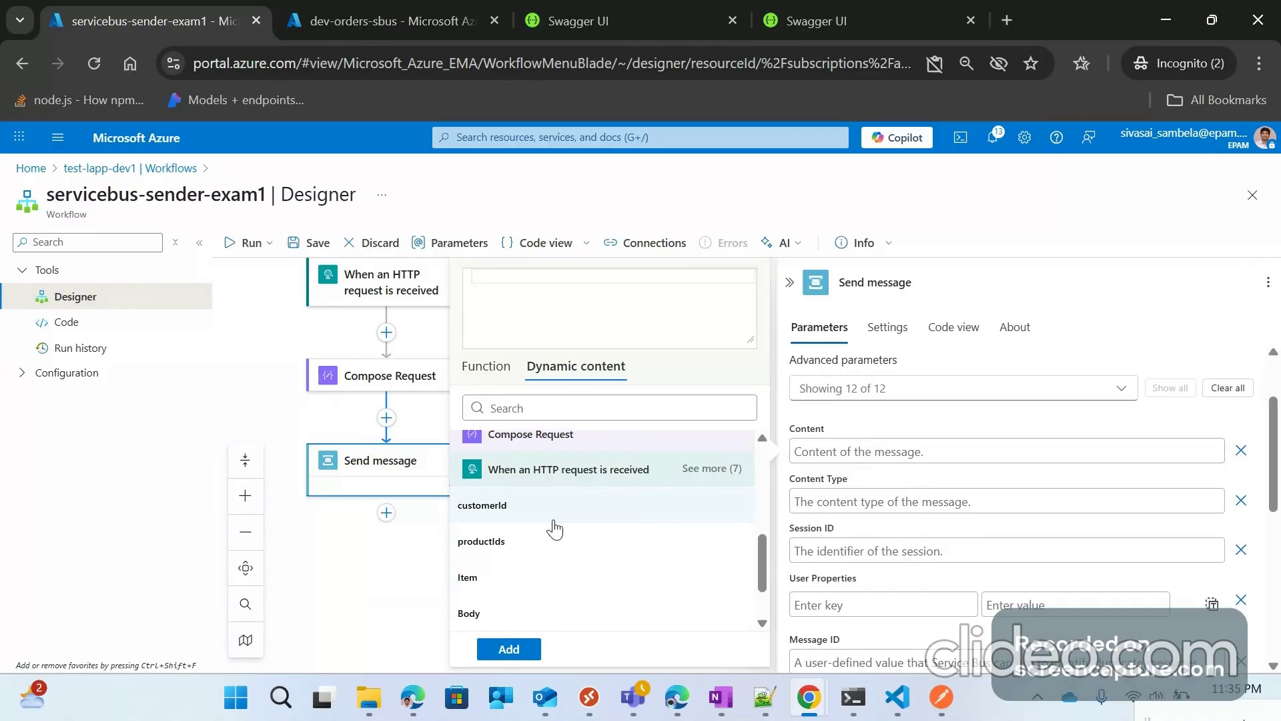
{"action": "scroll", "coordinate": [616, 512], "scroll_direction": "up", "scroll_amount": 2}
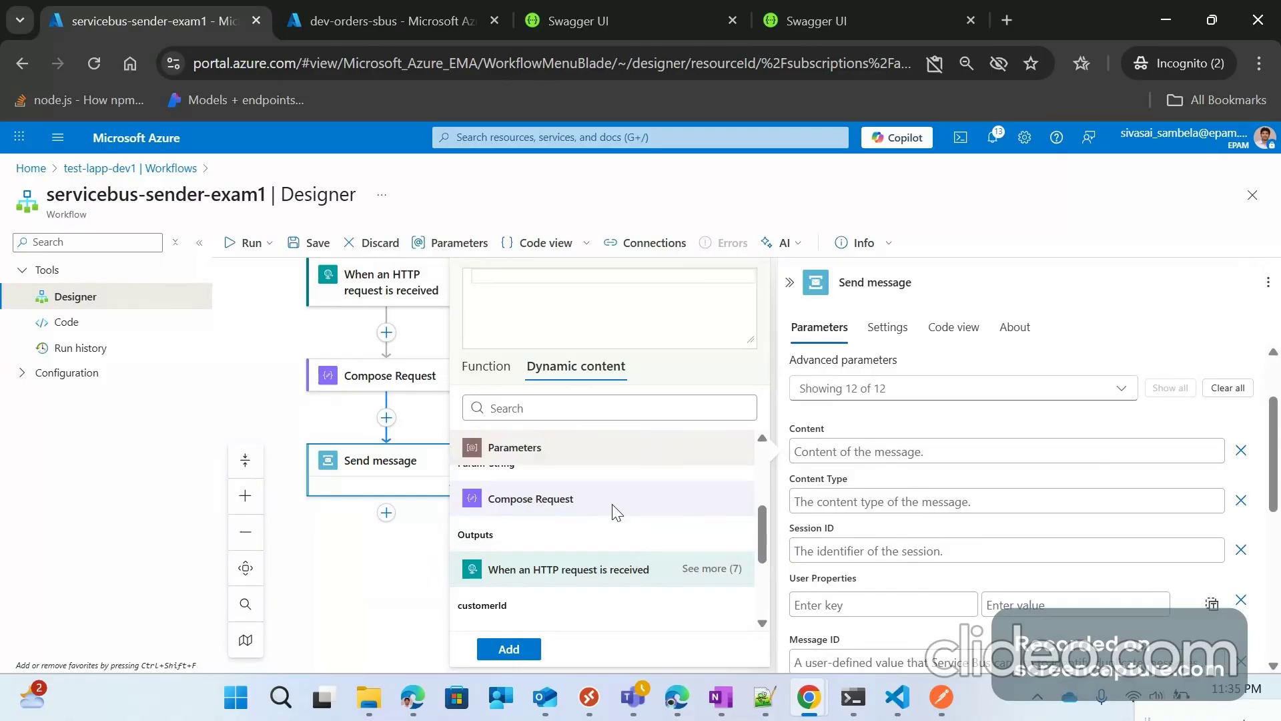
{"action": "scroll", "coordinate": [587, 514], "scroll_direction": "up", "scroll_amount": 2}
{"action": "scroll", "coordinate": [562, 519], "scroll_direction": "up", "scroll_amount": 1}
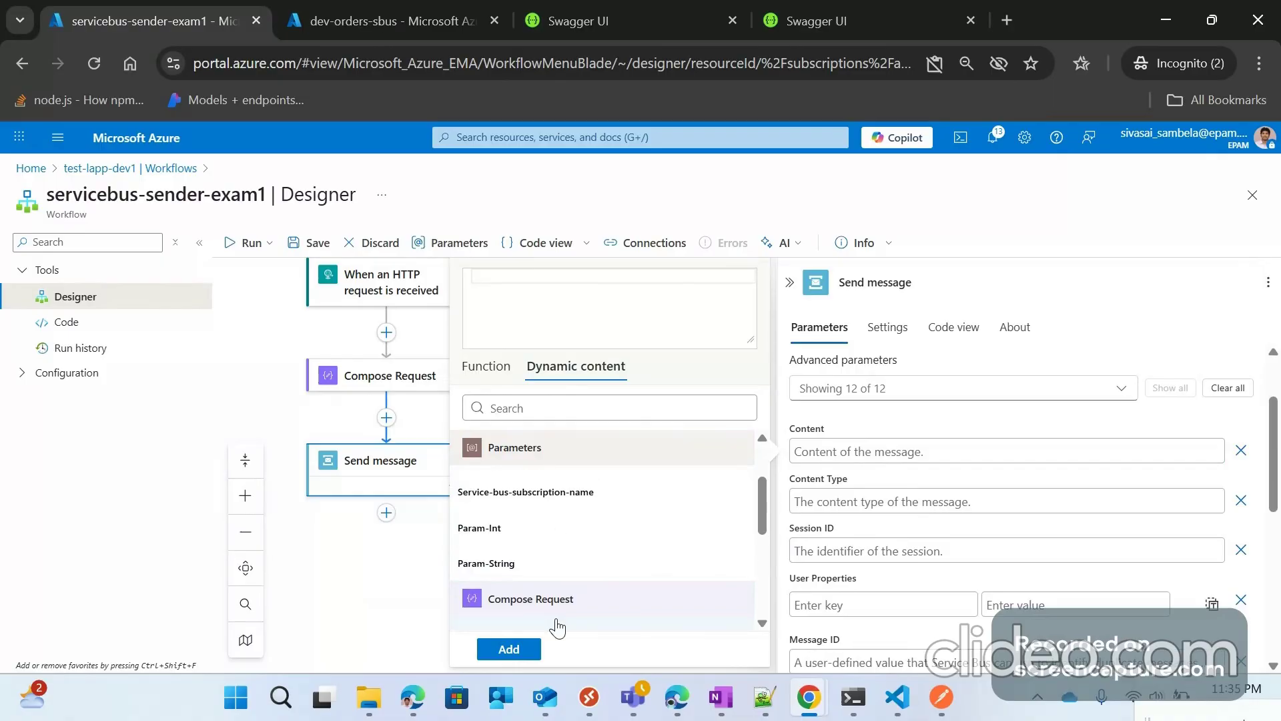
{"action": "scroll", "coordinate": [558, 600], "scroll_direction": "down", "scroll_amount": 3}
{"action": "left_click", "coordinate": [517, 537]}
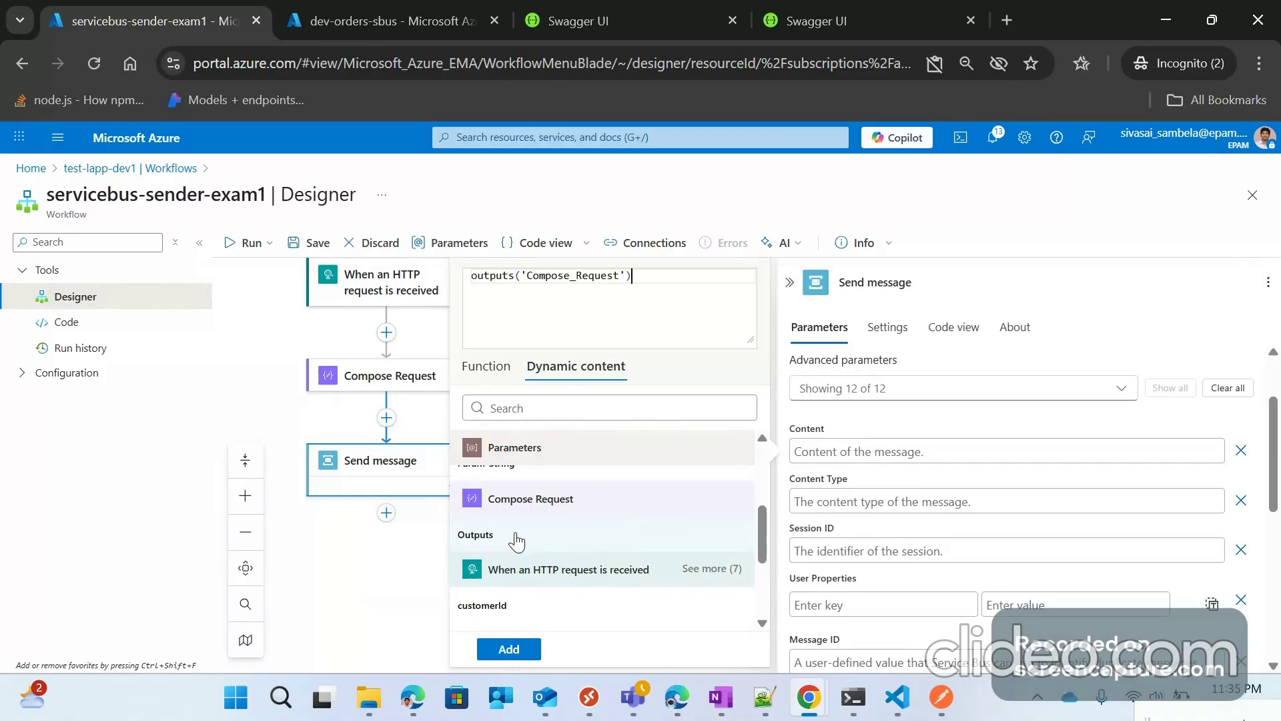
{"action": "left_click", "coordinate": [532, 652]}
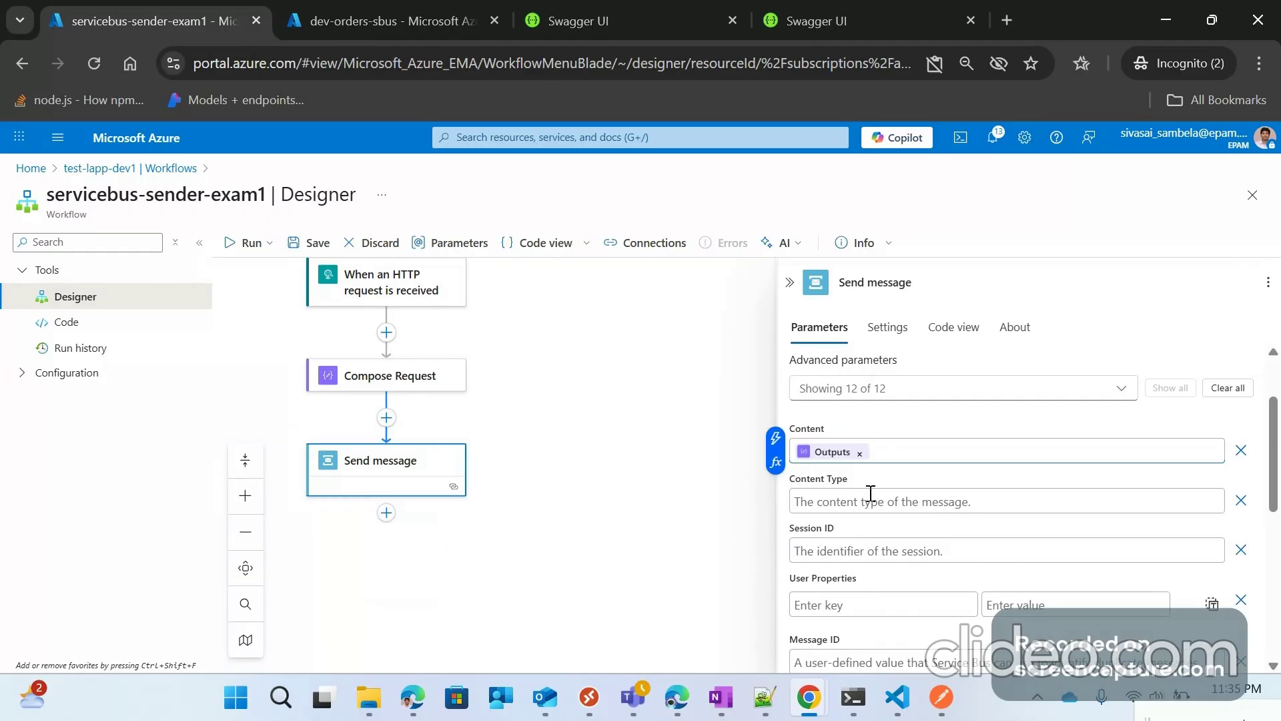
Step: Scroll through the remaining Send message parameters, then collapse the pane to show the three-step workflow
{"action": "scroll", "coordinate": [868, 499], "scroll_direction": "down", "scroll_amount": 2}
{"action": "scroll", "coordinate": [861, 504], "scroll_direction": "down", "scroll_amount": 2}
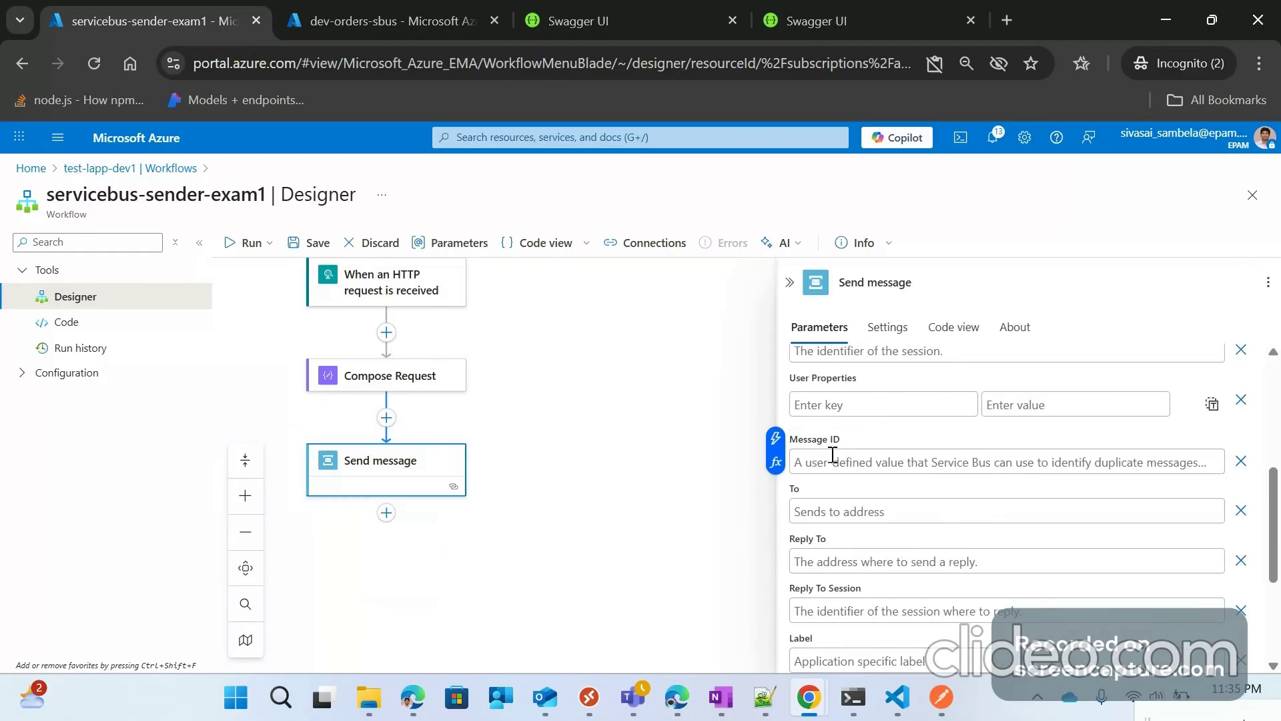
{"action": "scroll", "coordinate": [842, 519], "scroll_direction": "down", "scroll_amount": 4}
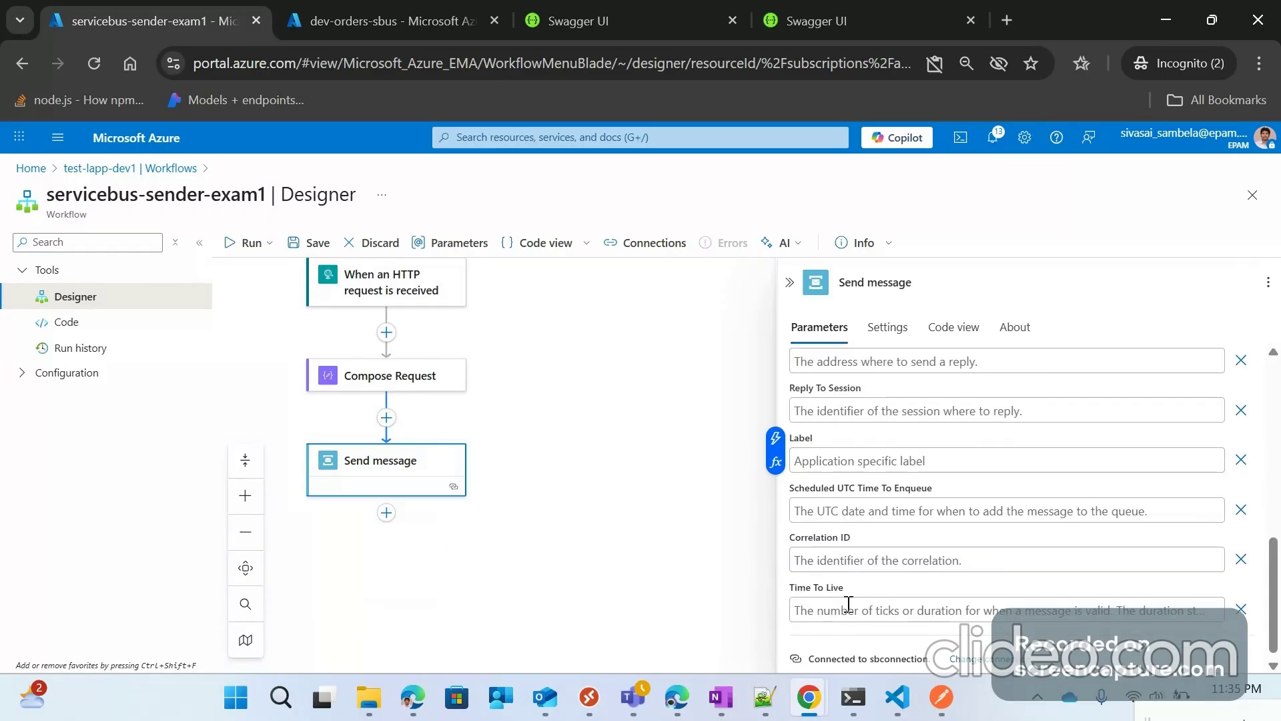
{"action": "scroll", "coordinate": [847, 567], "scroll_direction": "down", "scroll_amount": 1}
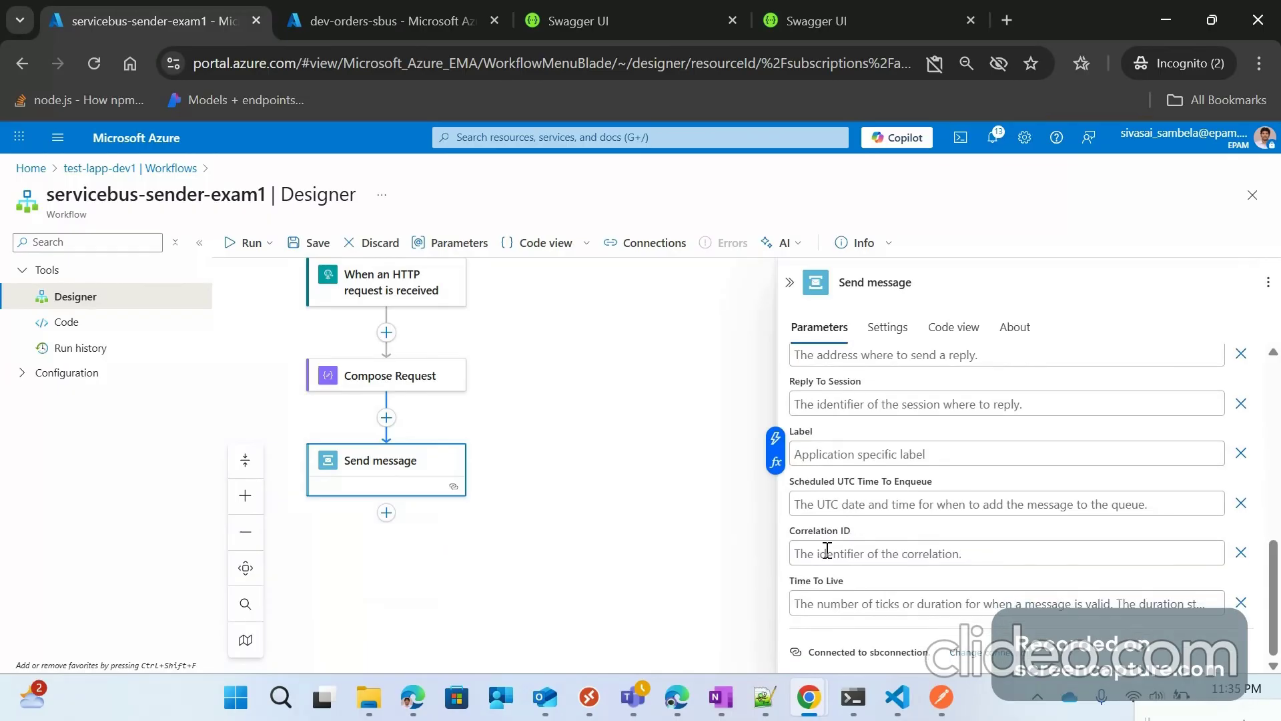
{"action": "scroll", "coordinate": [828, 537], "scroll_direction": "up", "scroll_amount": 4}
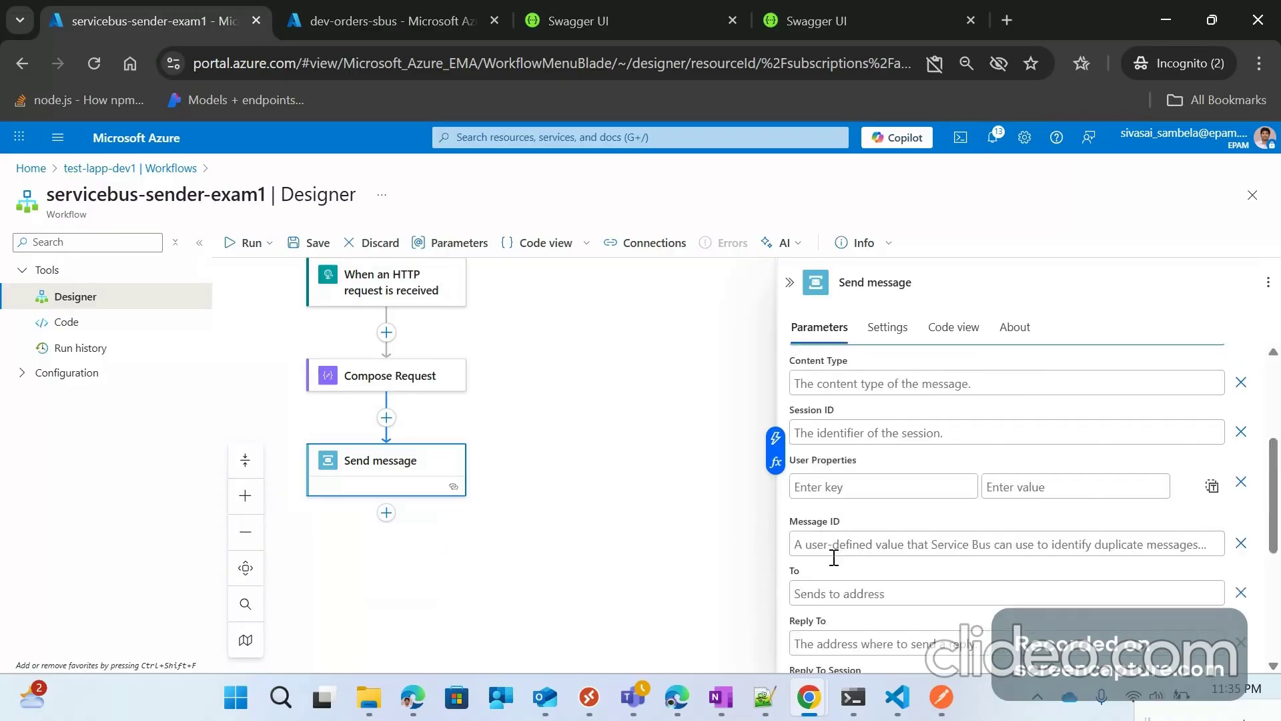
{"action": "scroll", "coordinate": [834, 557], "scroll_direction": "up", "scroll_amount": 3}
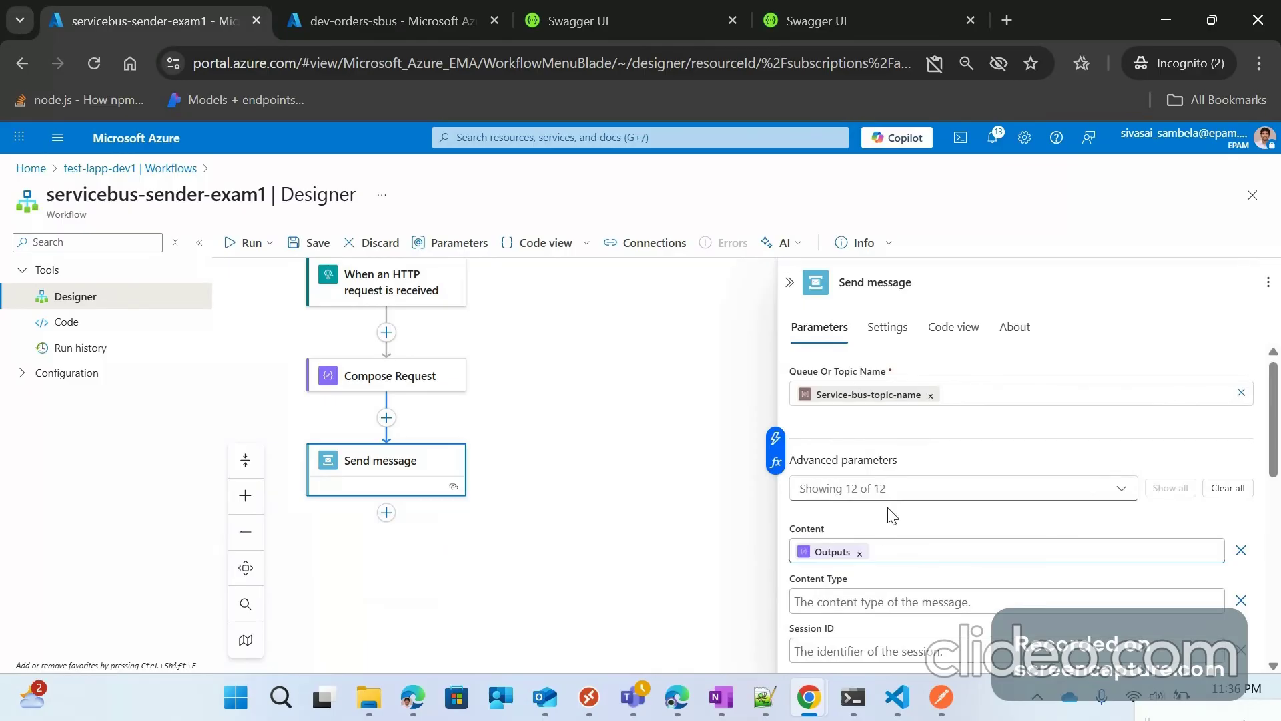
{"action": "scroll", "coordinate": [887, 547], "scroll_direction": "down", "scroll_amount": 2}
{"action": "scroll", "coordinate": [886, 579], "scroll_direction": "down", "scroll_amount": 3}
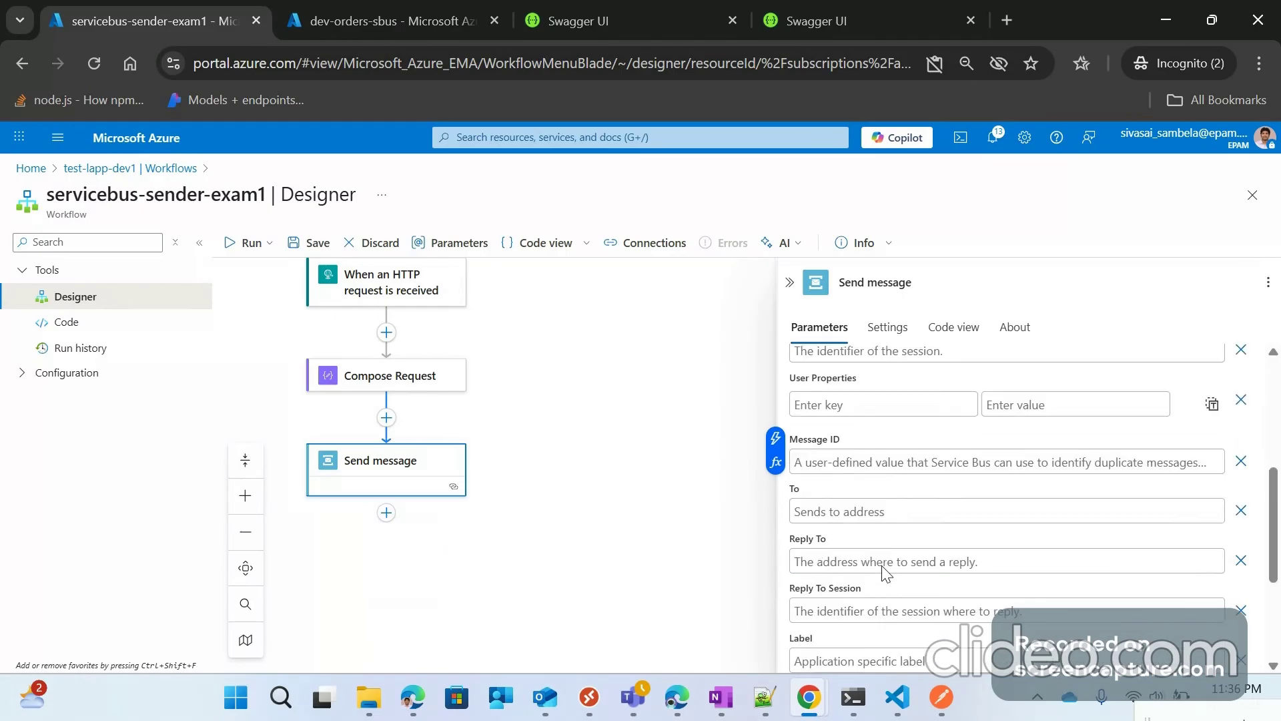
{"action": "scroll", "coordinate": [885, 574], "scroll_direction": "down", "scroll_amount": 3}
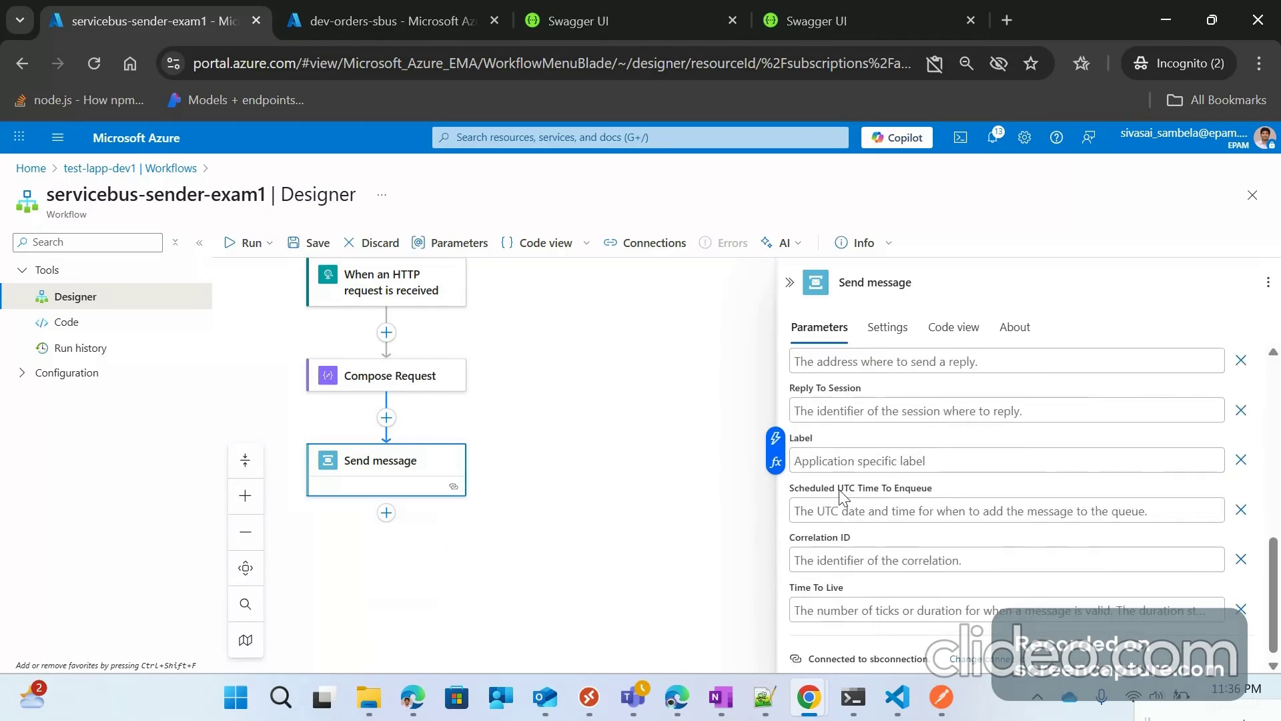
{"action": "scroll", "coordinate": [845, 492], "scroll_direction": "up", "scroll_amount": 3}
{"action": "scroll", "coordinate": [847, 487], "scroll_direction": "up", "scroll_amount": 3}
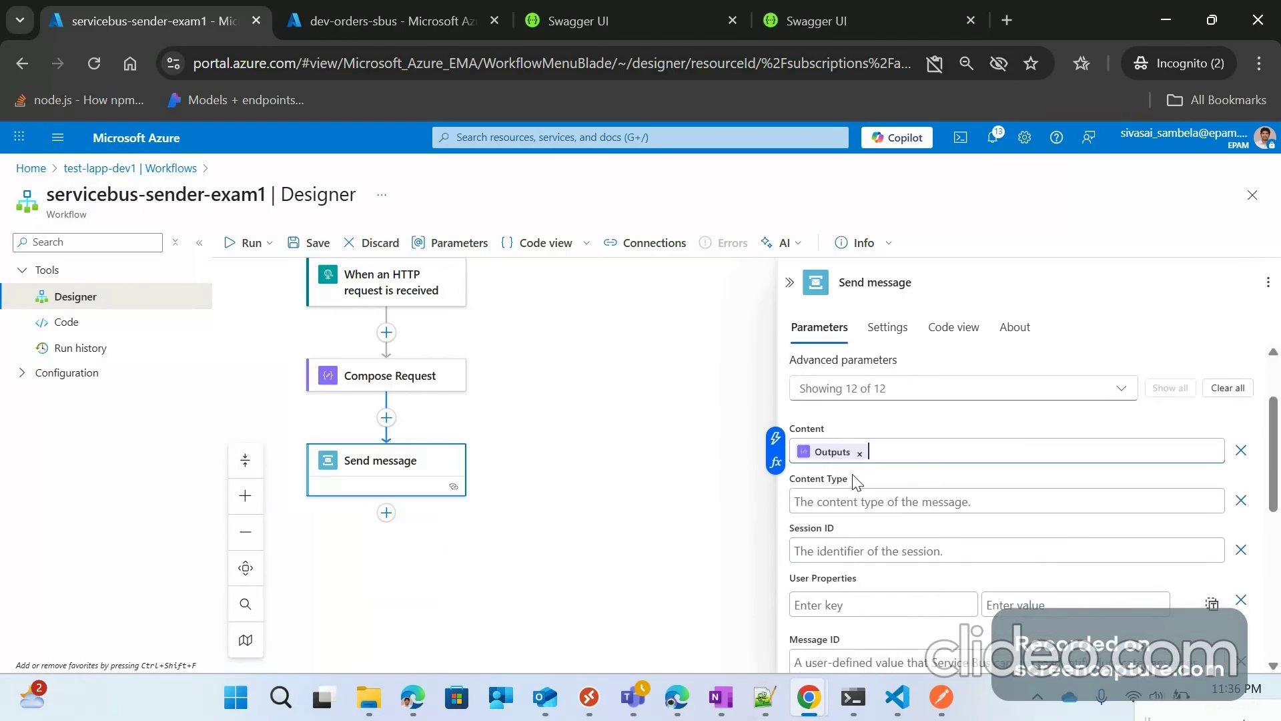
{"action": "scroll", "coordinate": [856, 482], "scroll_direction": "up", "scroll_amount": 2}
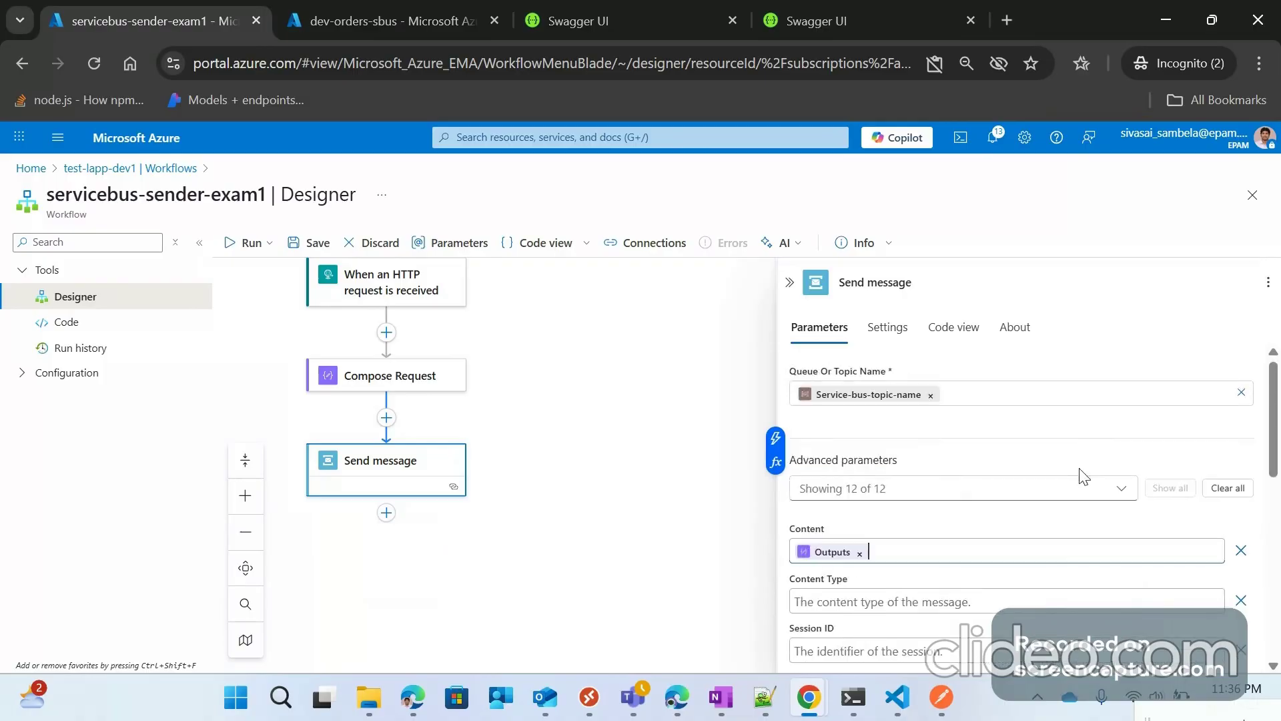
{"action": "left_click", "coordinate": [790, 282]}
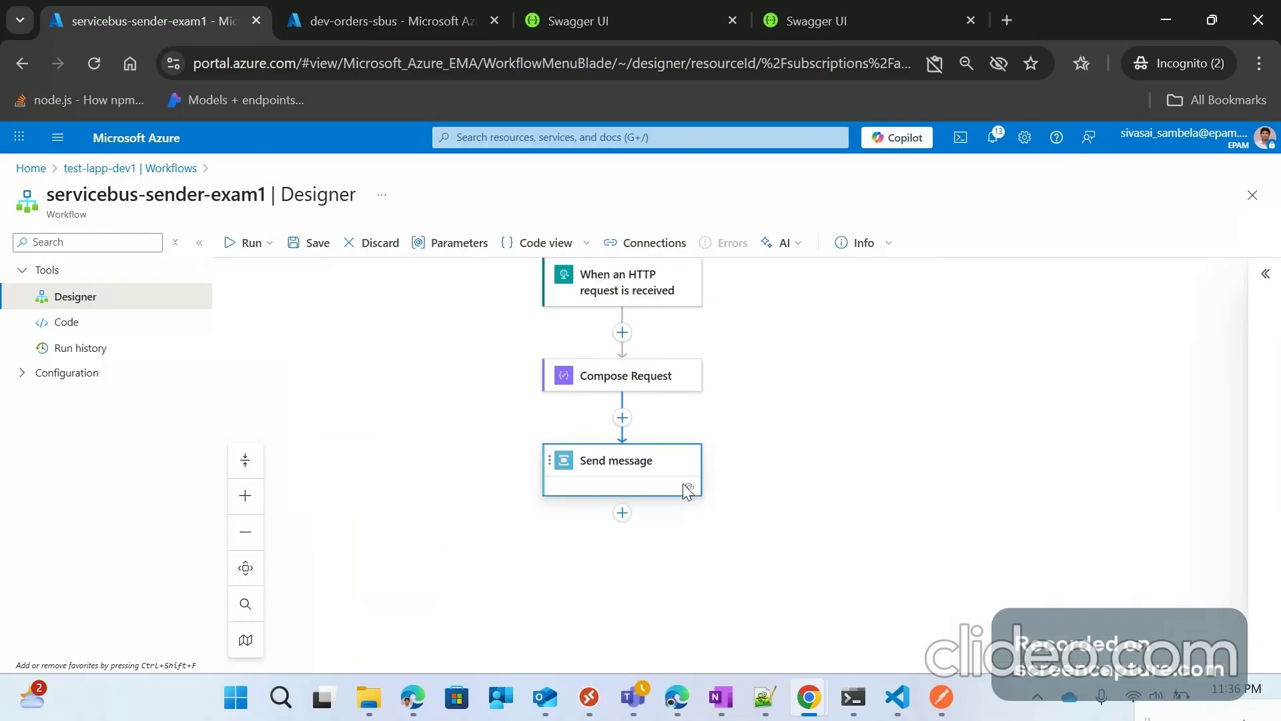
Step: Insert a Response action after the Send message step
{"action": "left_click", "coordinate": [622, 514]}
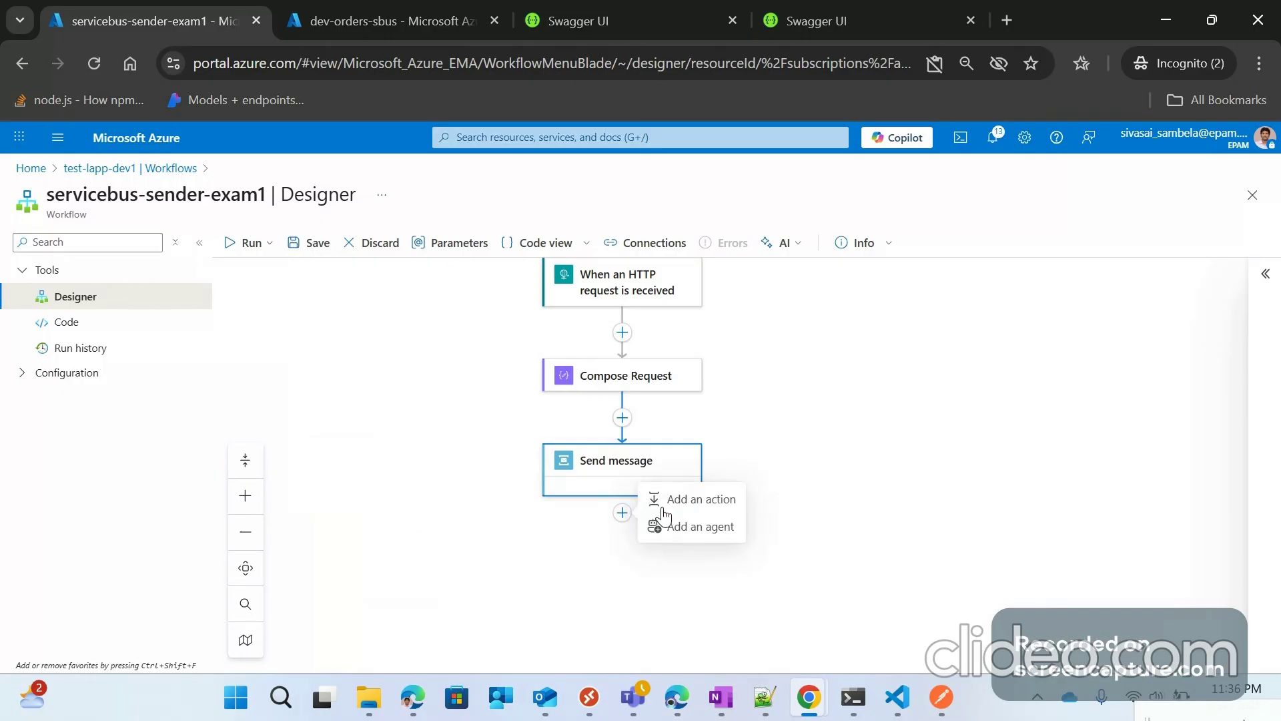
{"action": "left_click", "coordinate": [694, 500]}
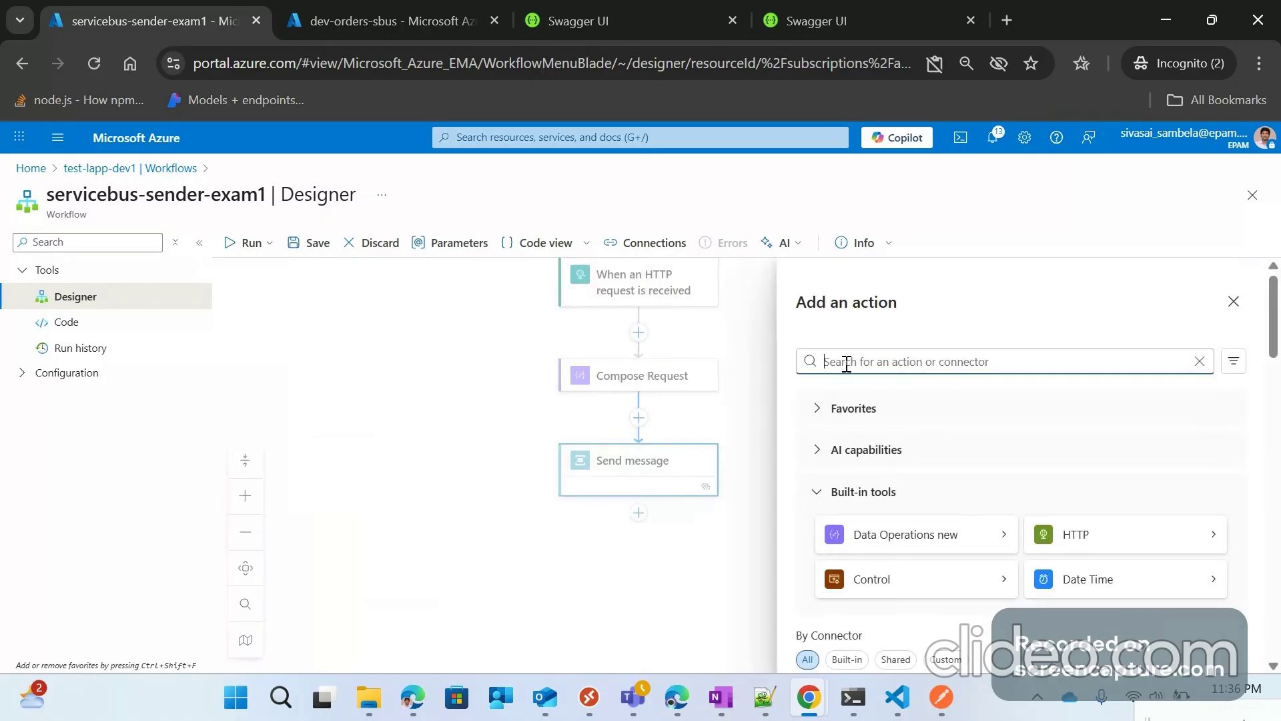
{"action": "type", "text": "Resp"}
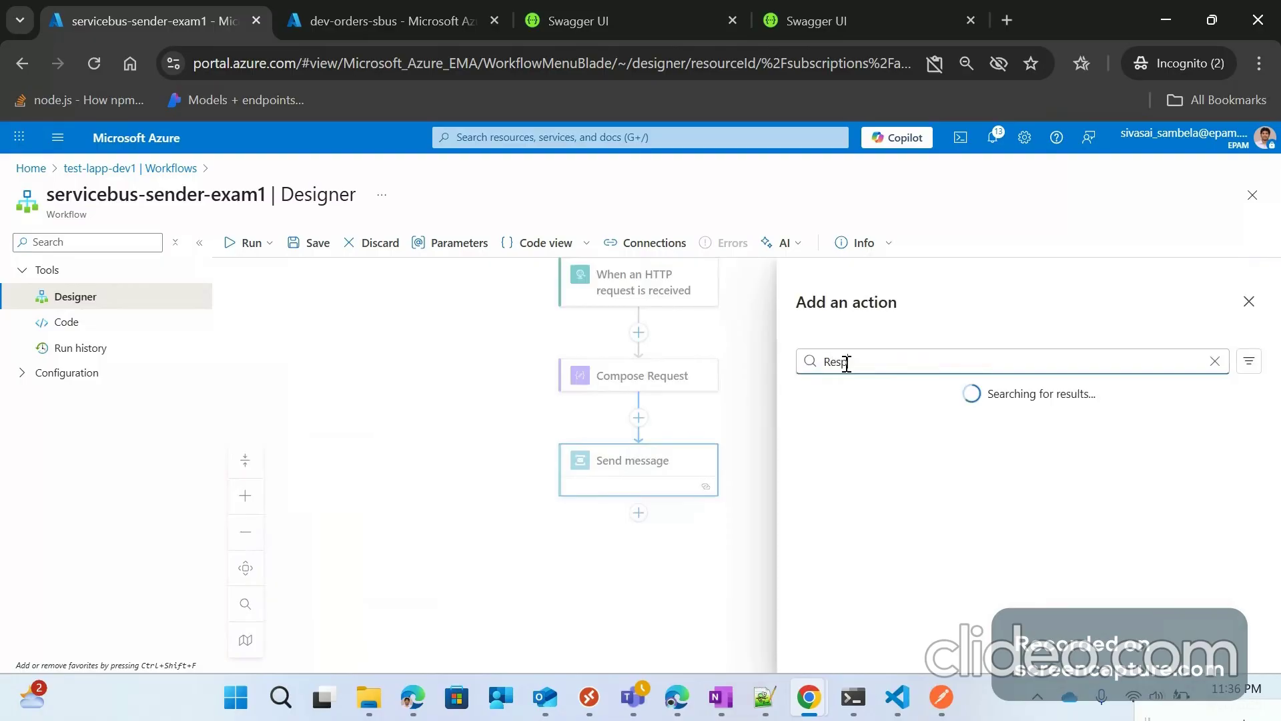
{"action": "type", "text": "onse"}
{"action": "left_click", "coordinate": [933, 478]}
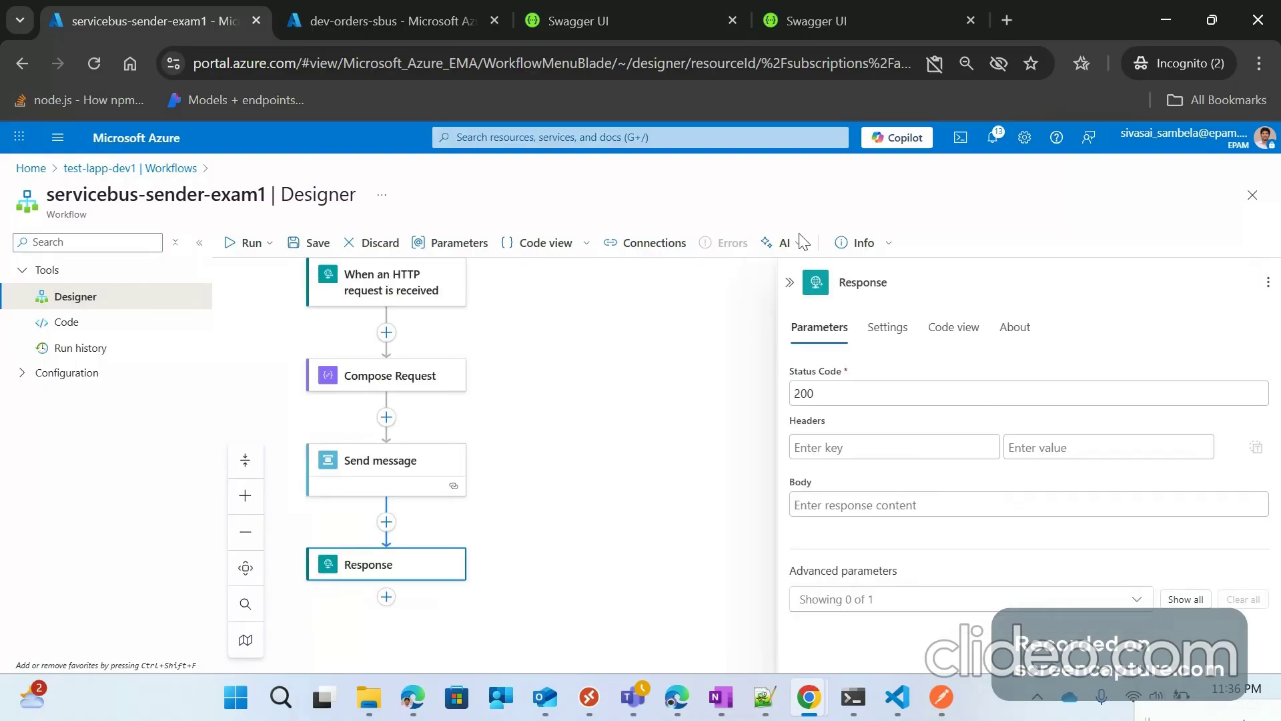
Step: Set the Response body to the expression outputs('Compose_Request')?['id'] and close its details
{"action": "left_click", "coordinate": [840, 502]}
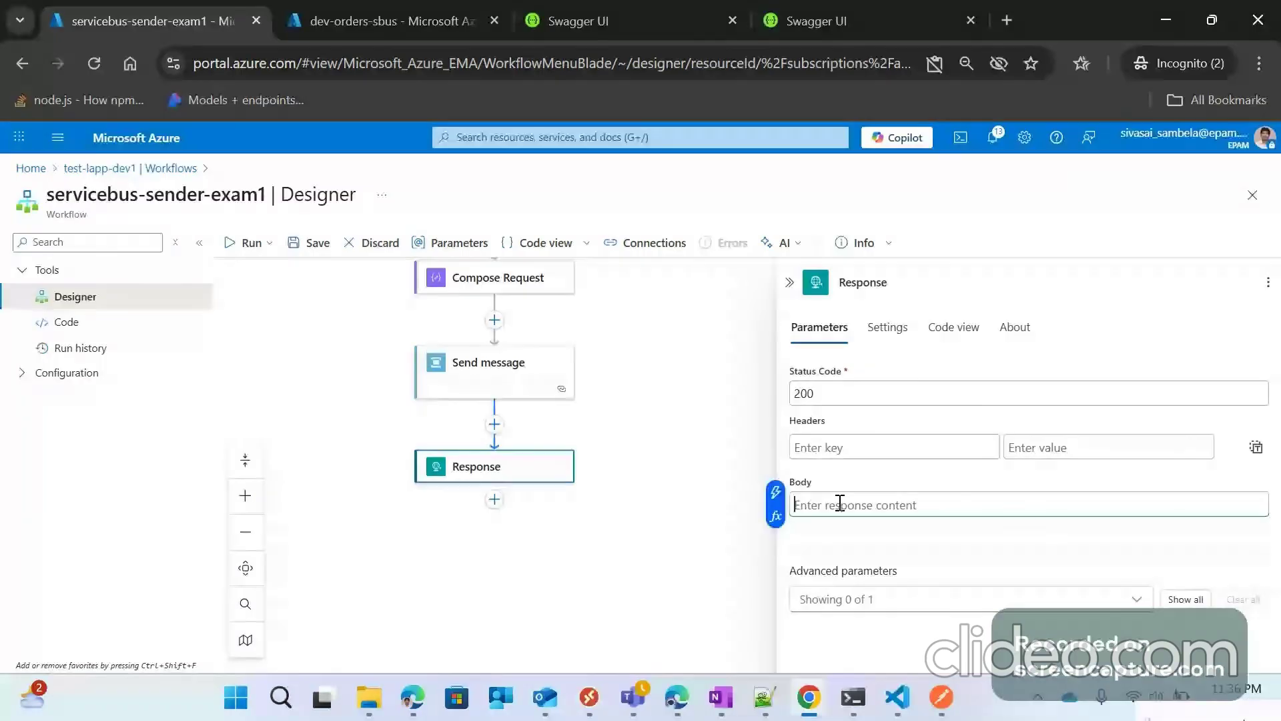
{"action": "left_click", "coordinate": [775, 516]}
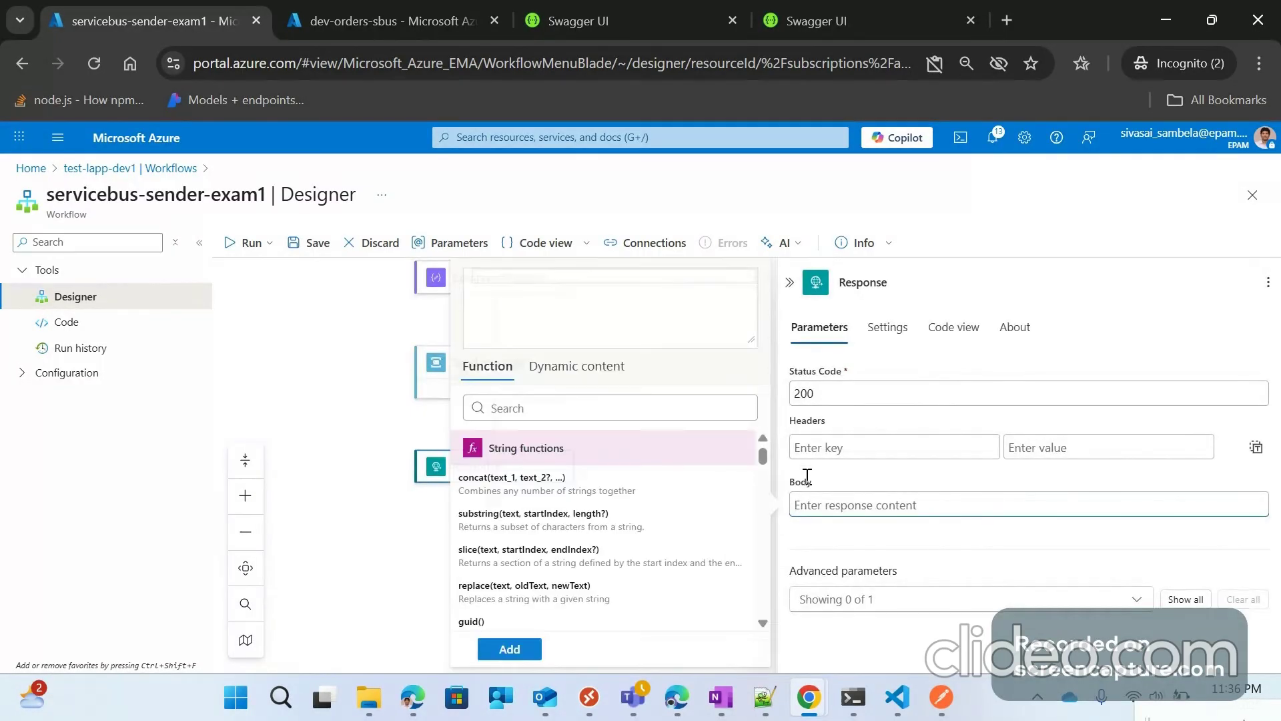
{"action": "left_click", "coordinate": [576, 367]}
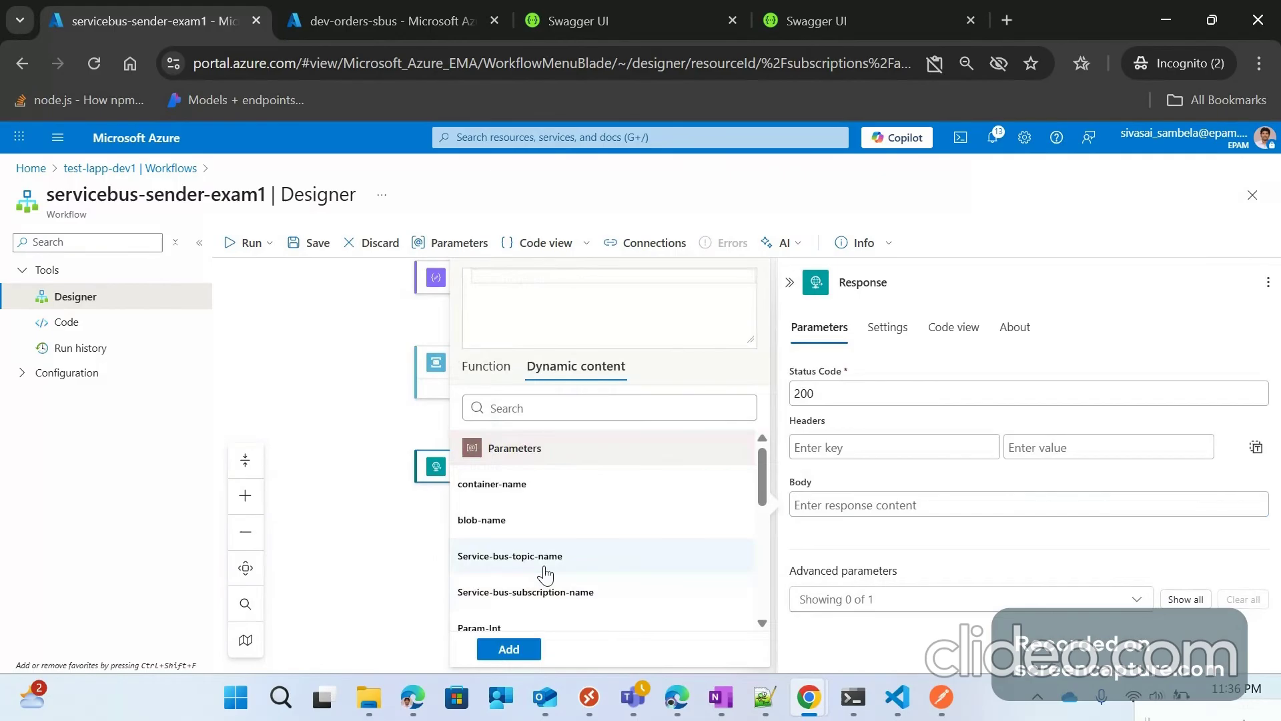
{"action": "scroll", "coordinate": [534, 547], "scroll_direction": "down", "scroll_amount": 3}
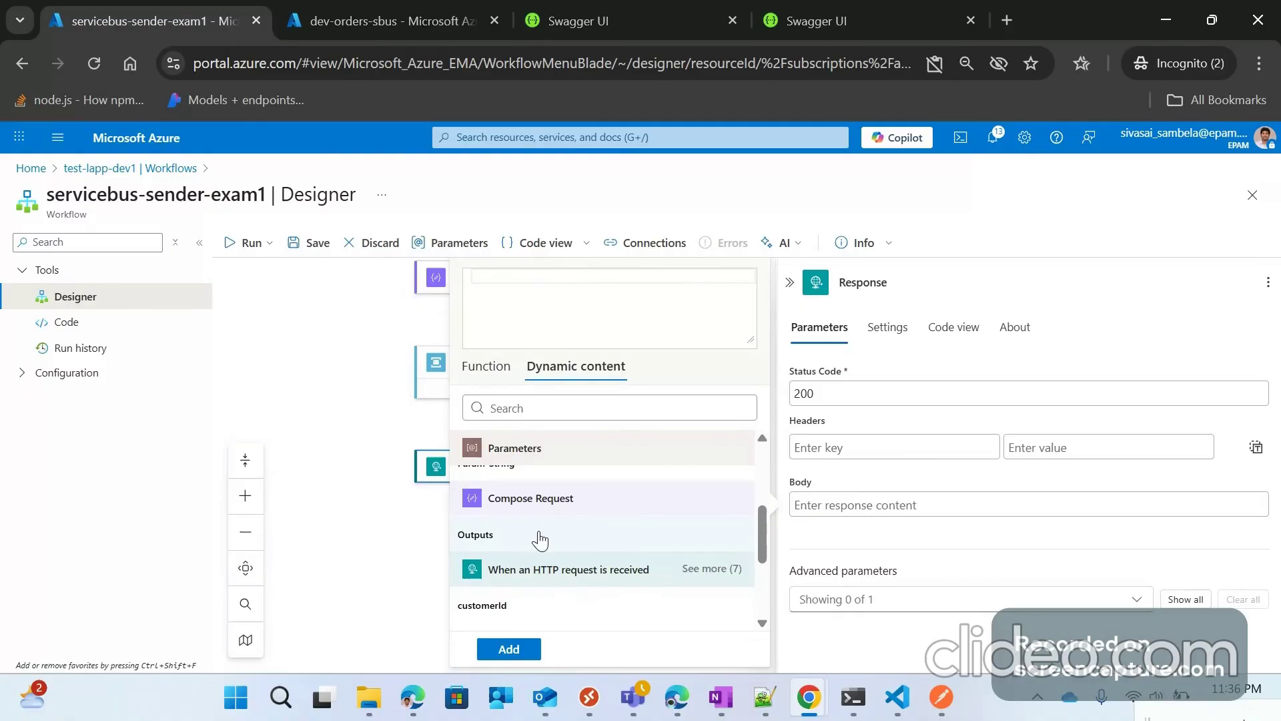
{"action": "scroll", "coordinate": [540, 540], "scroll_direction": "up", "scroll_amount": 2}
{"action": "scroll", "coordinate": [543, 548], "scroll_direction": "down", "scroll_amount": 3}
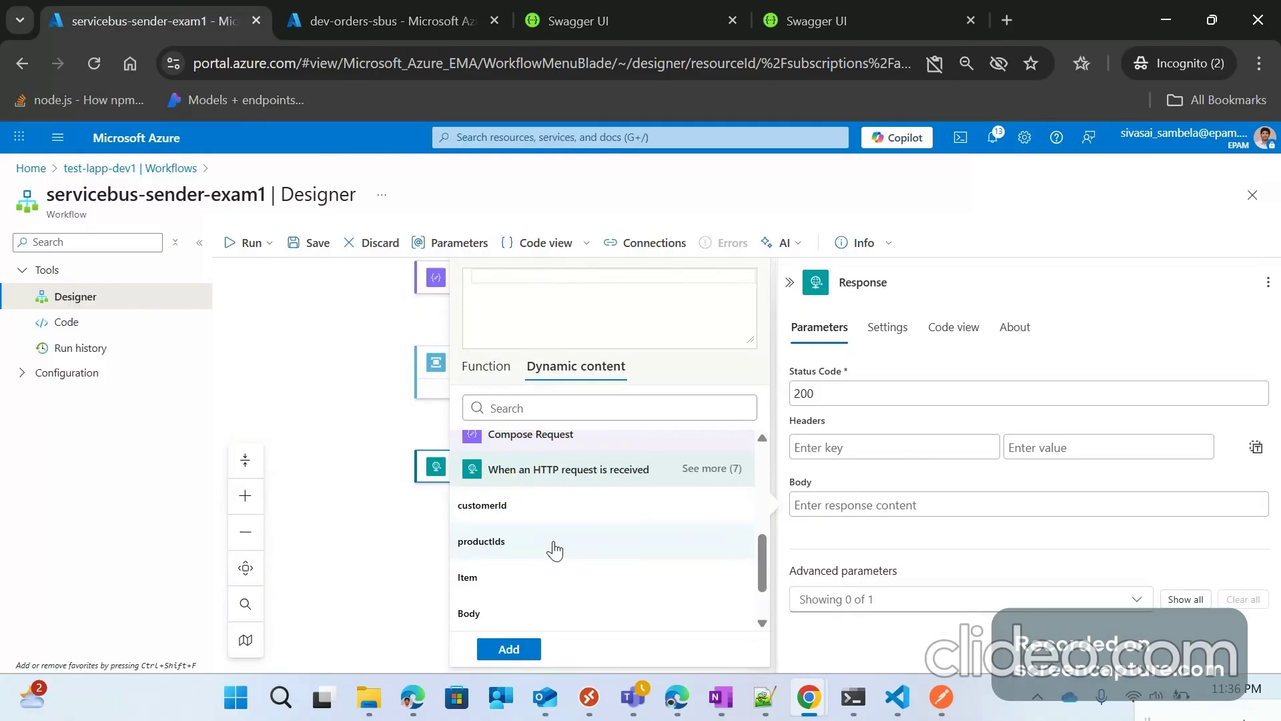
{"action": "scroll", "coordinate": [555, 548], "scroll_direction": "up", "scroll_amount": 1}
{"action": "left_click", "coordinate": [554, 542]}
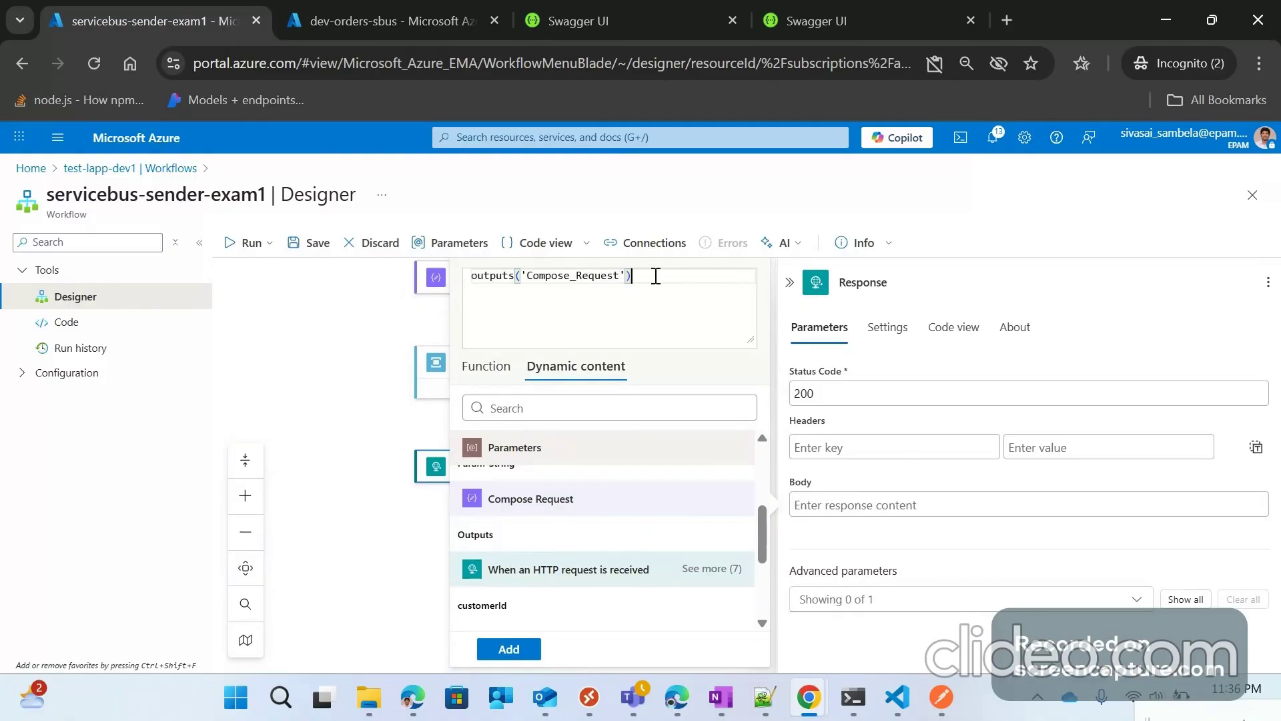
{"action": "type", "text": "?['id"}
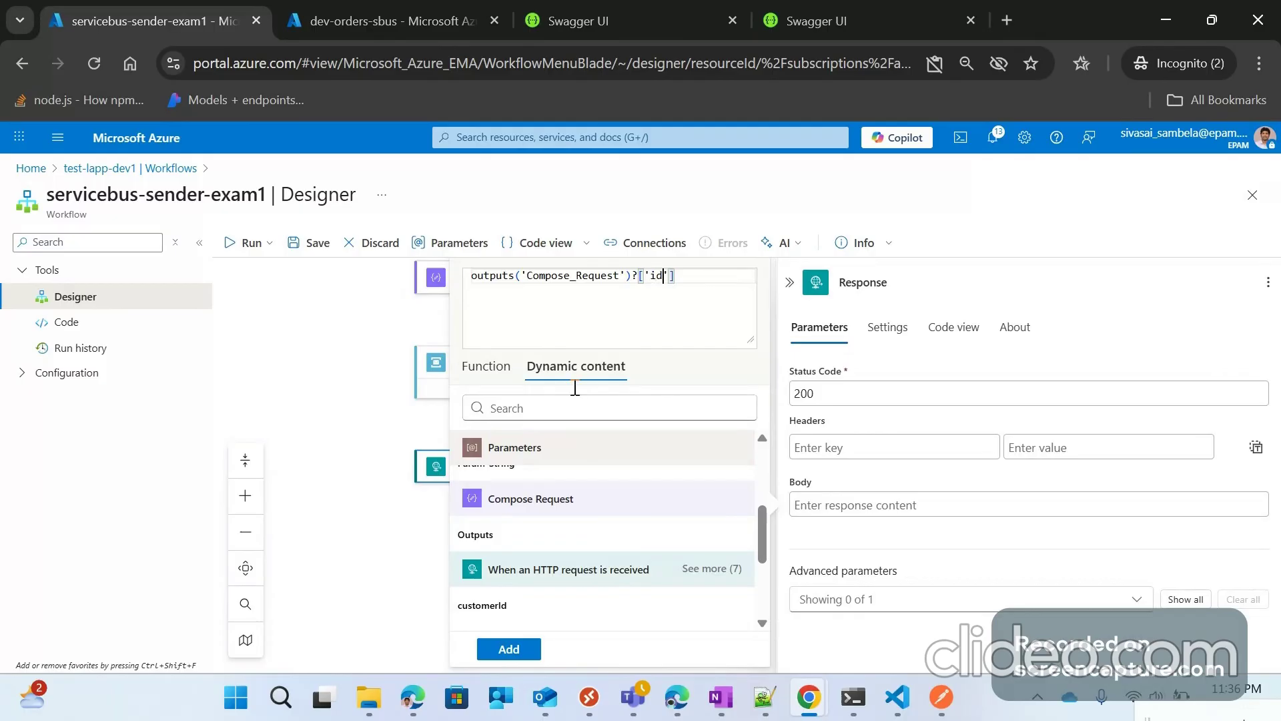
{"action": "left_click", "coordinate": [508, 648]}
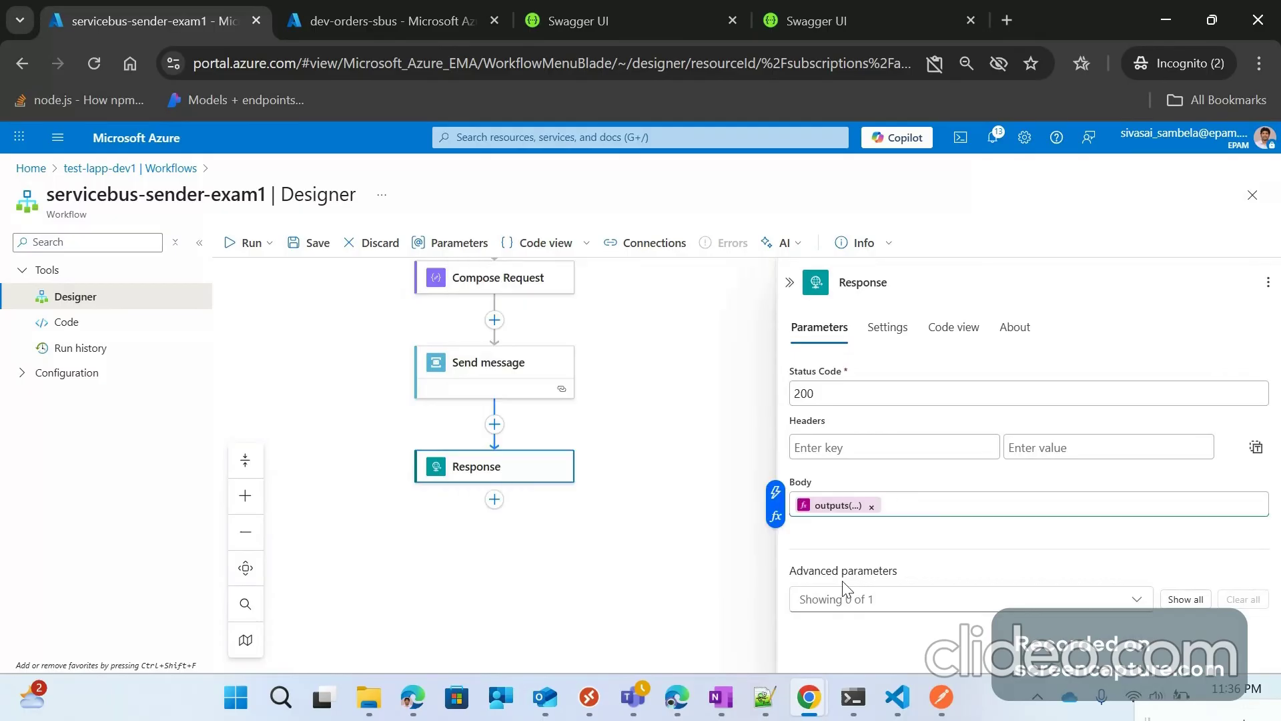
{"action": "left_click", "coordinate": [788, 283]}
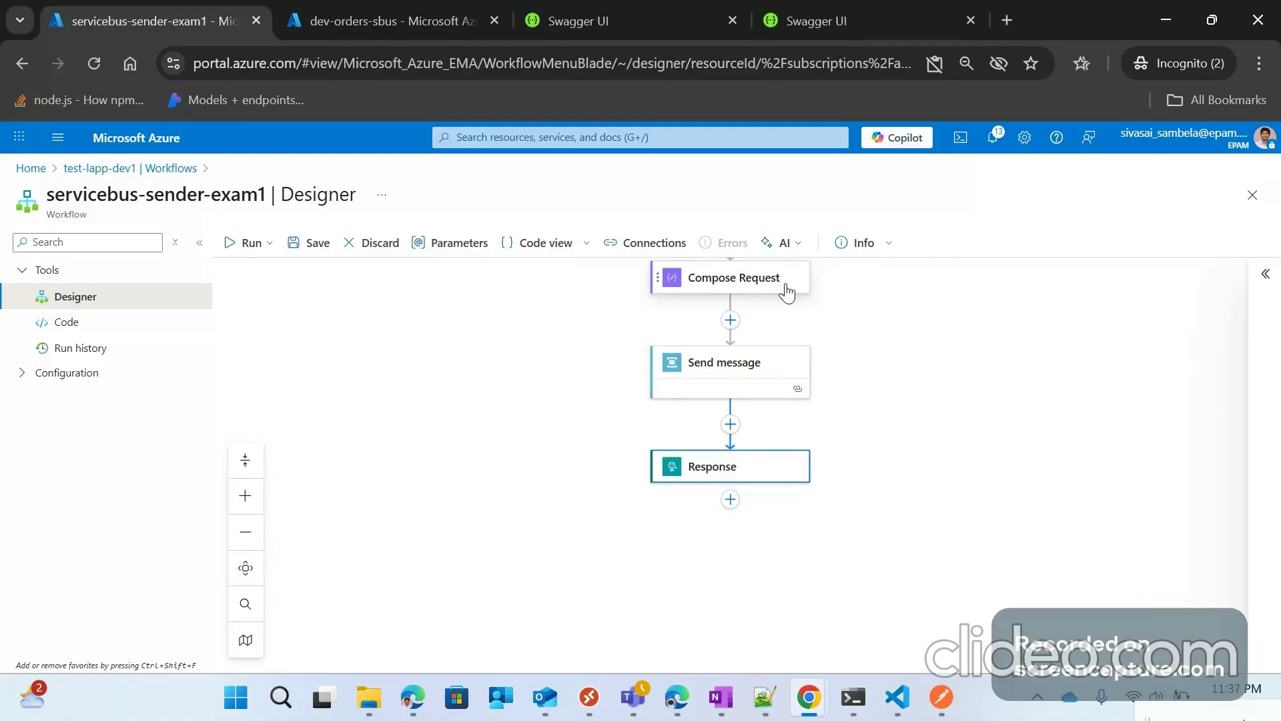
Step: Save servicebus-sender-exam1, close the dev-orders-sbus and Swagger UI tabs, and re-save successfully
{"action": "scroll", "coordinate": [780, 385], "scroll_direction": "up", "scroll_amount": 3}
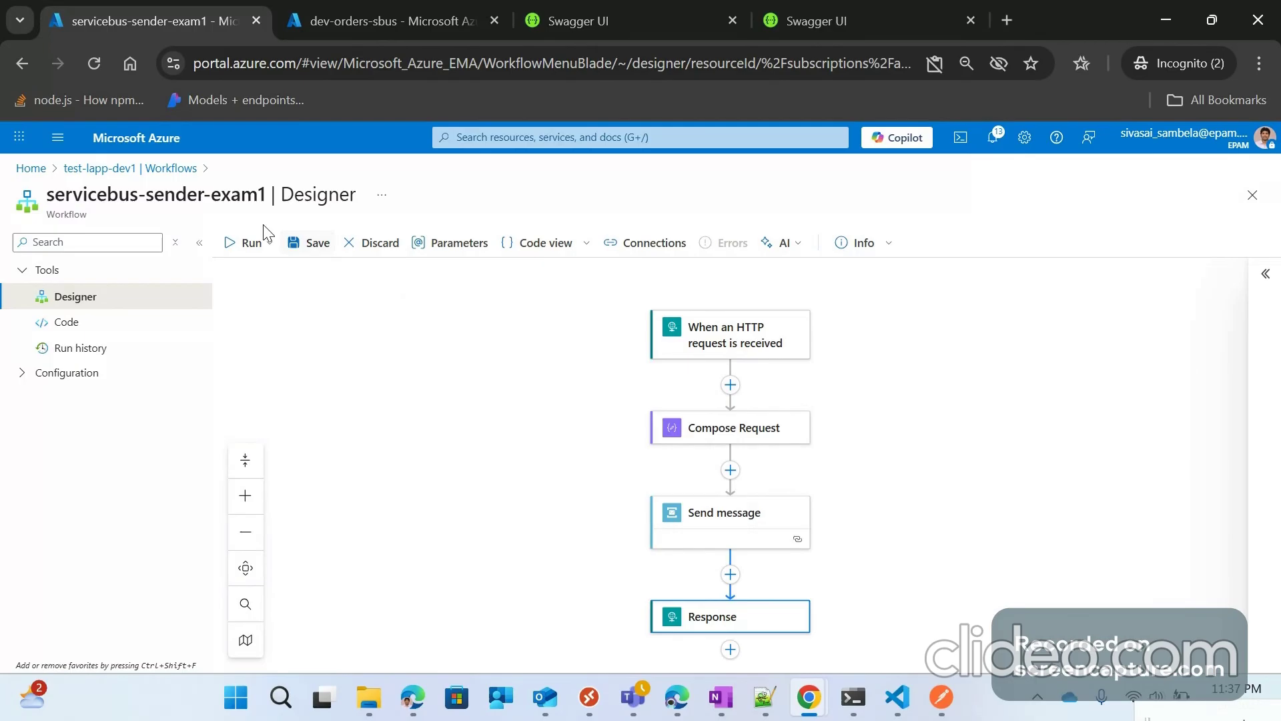
{"action": "left_click", "coordinate": [306, 244]}
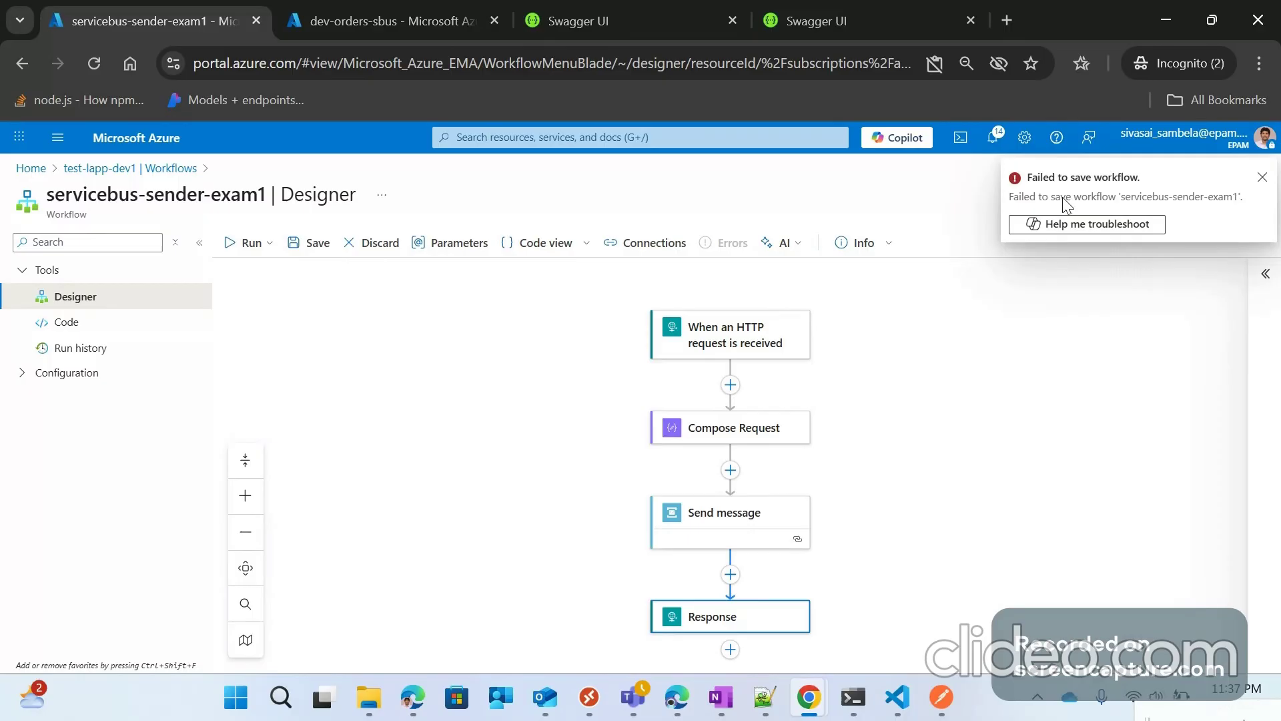
{"action": "middle_click", "coordinate": [469, 10]}
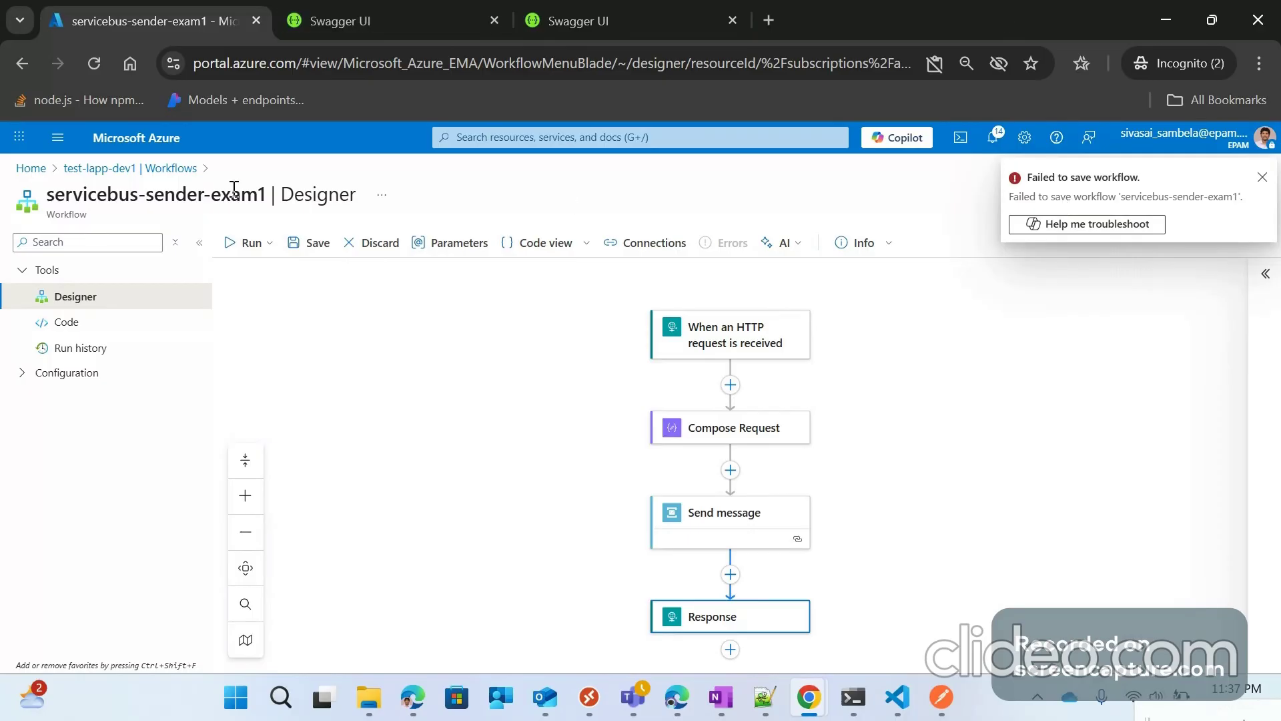
{"action": "left_click", "coordinate": [494, 20]}
{"action": "left_click", "coordinate": [298, 248]}
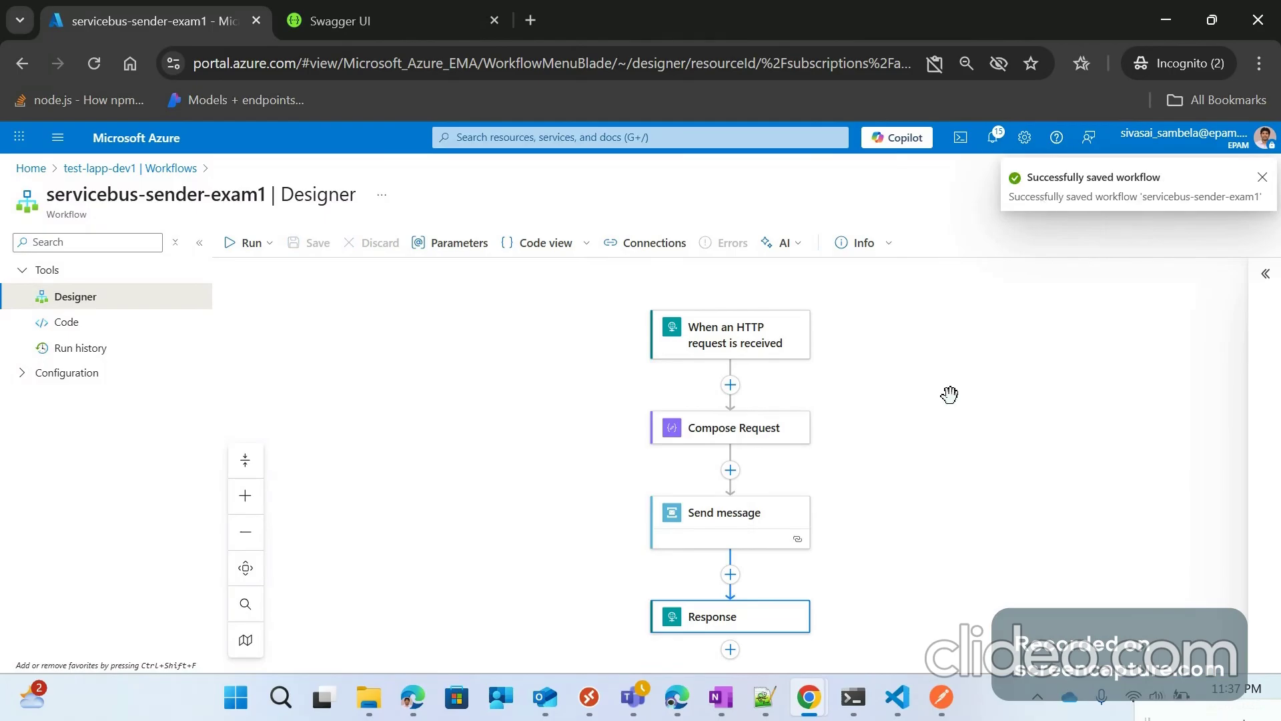
{"action": "left_click_drag", "start_coordinate": [876, 363], "coordinate": [793, 346]}
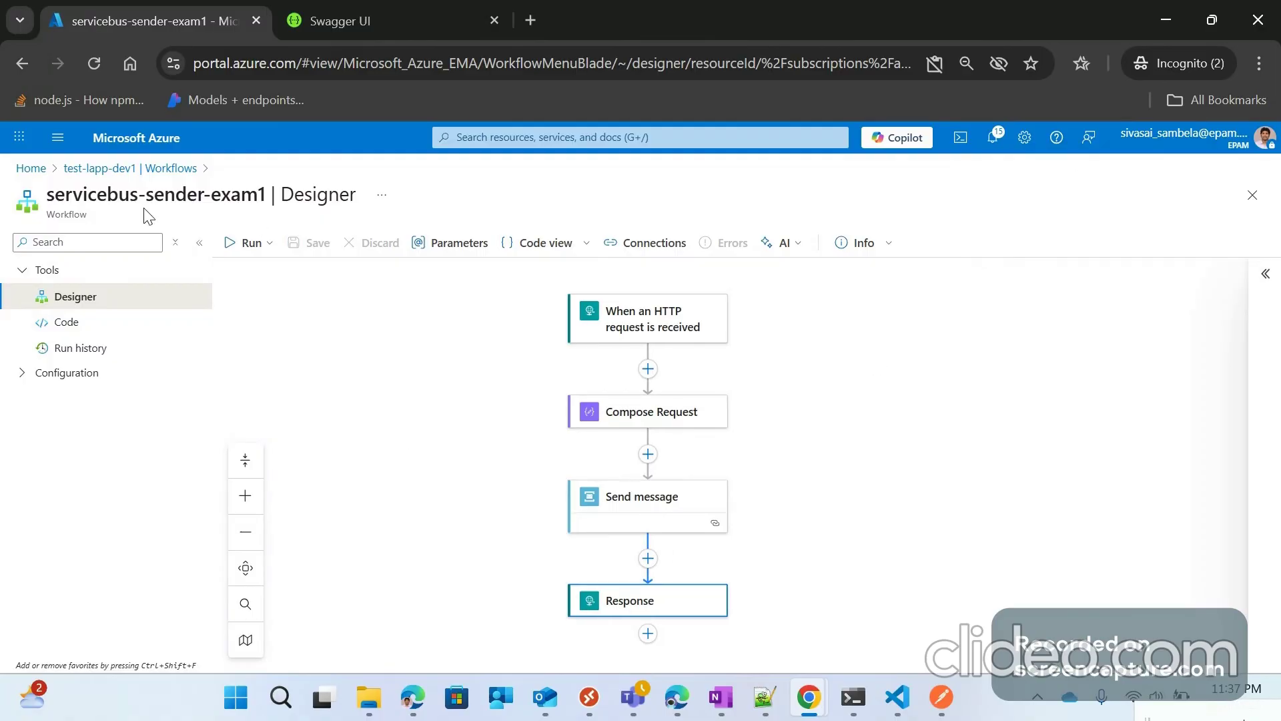
Step: Add a Stateful workflow named servicebus-receiver-exam1, refresh the workflow list, and open it
{"action": "left_click", "coordinate": [161, 168]}
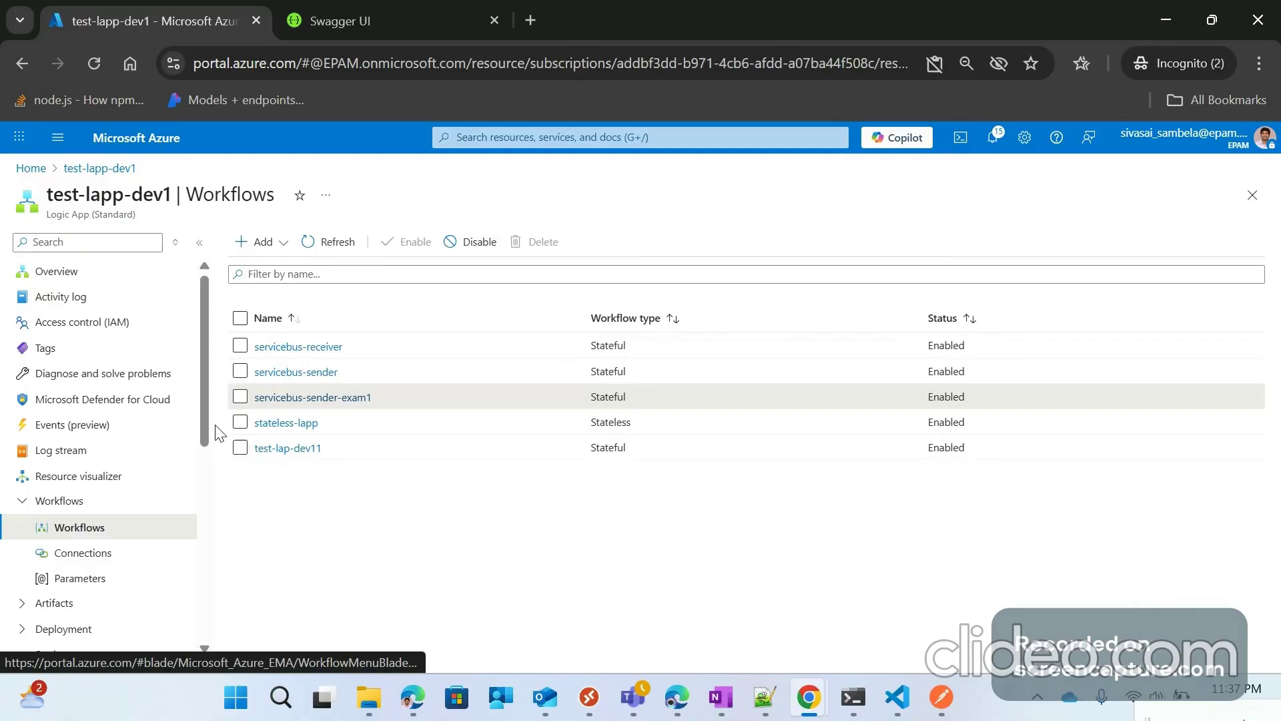
{"action": "left_click", "coordinate": [267, 244]}
{"action": "left_click", "coordinate": [245, 269]}
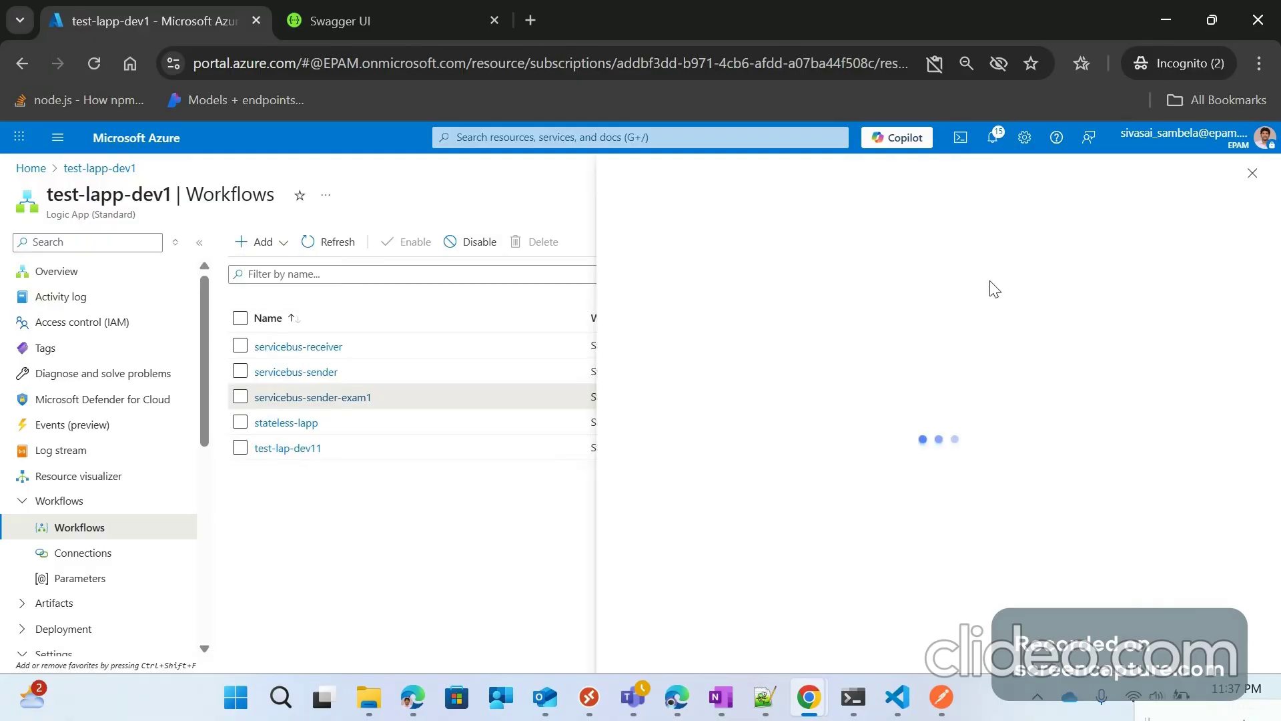
{"action": "left_click", "coordinate": [1037, 294]}
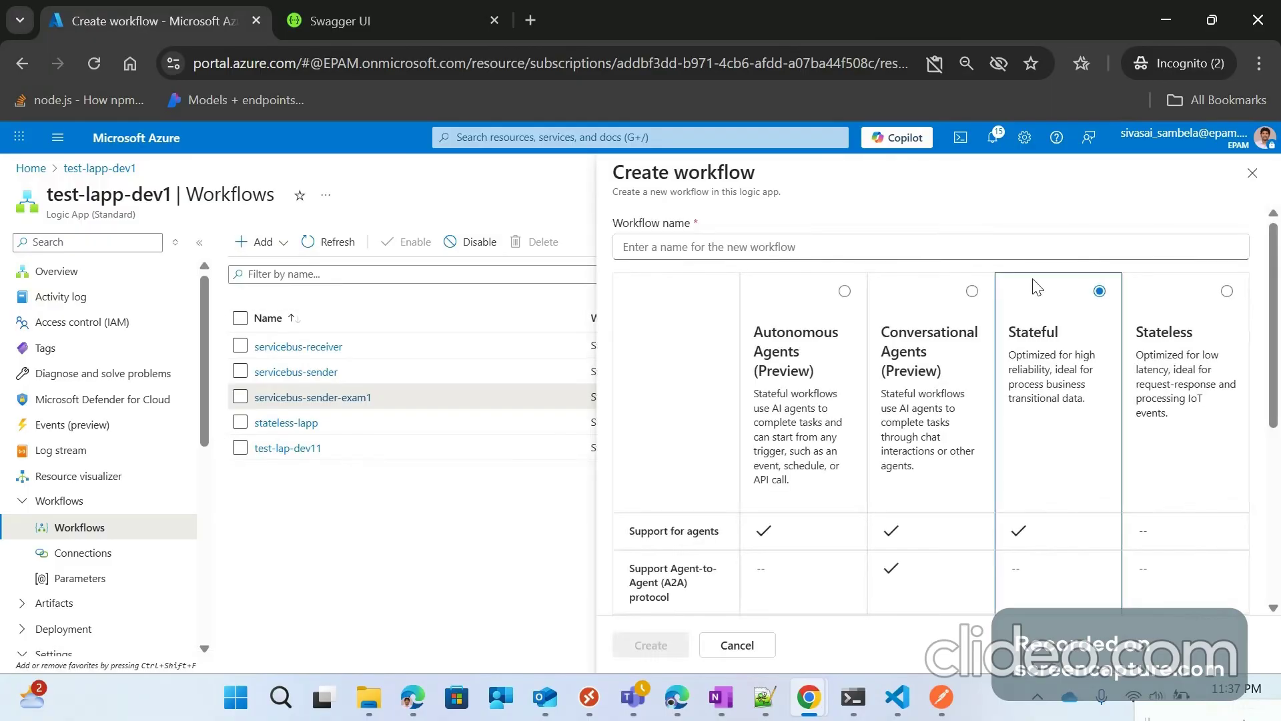
{"action": "left_click", "coordinate": [751, 250]}
{"action": "type", "text": "service b"}
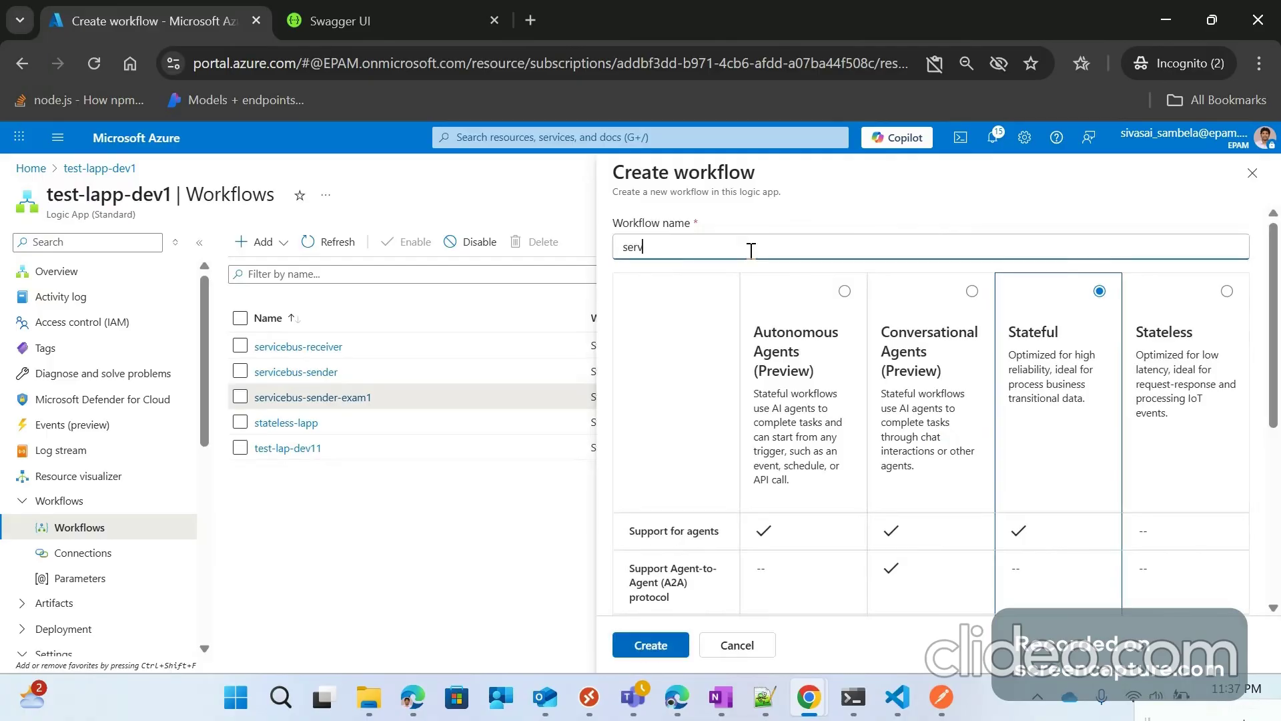
{"action": "key", "text": "BackSpace"}
{"action": "key", "text": "BackSpace"}
{"action": "type", "text": "bus-receiver"}
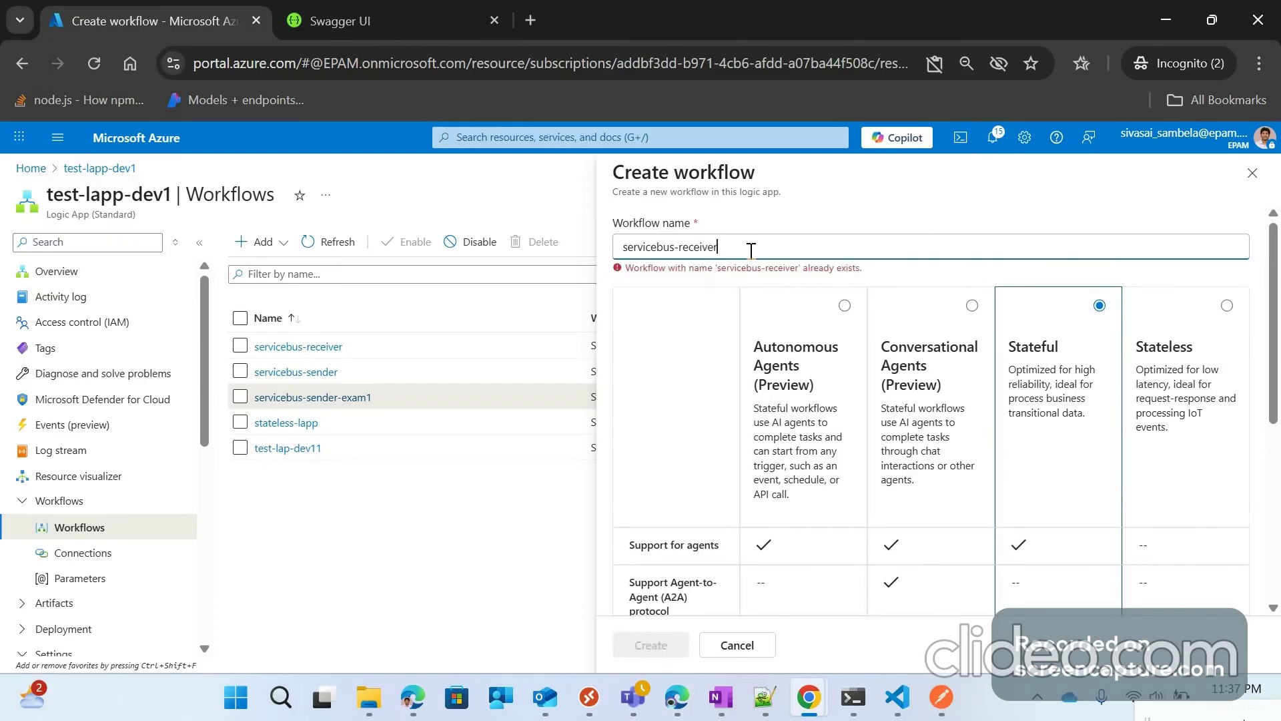
{"action": "type", "text": "-exam"}
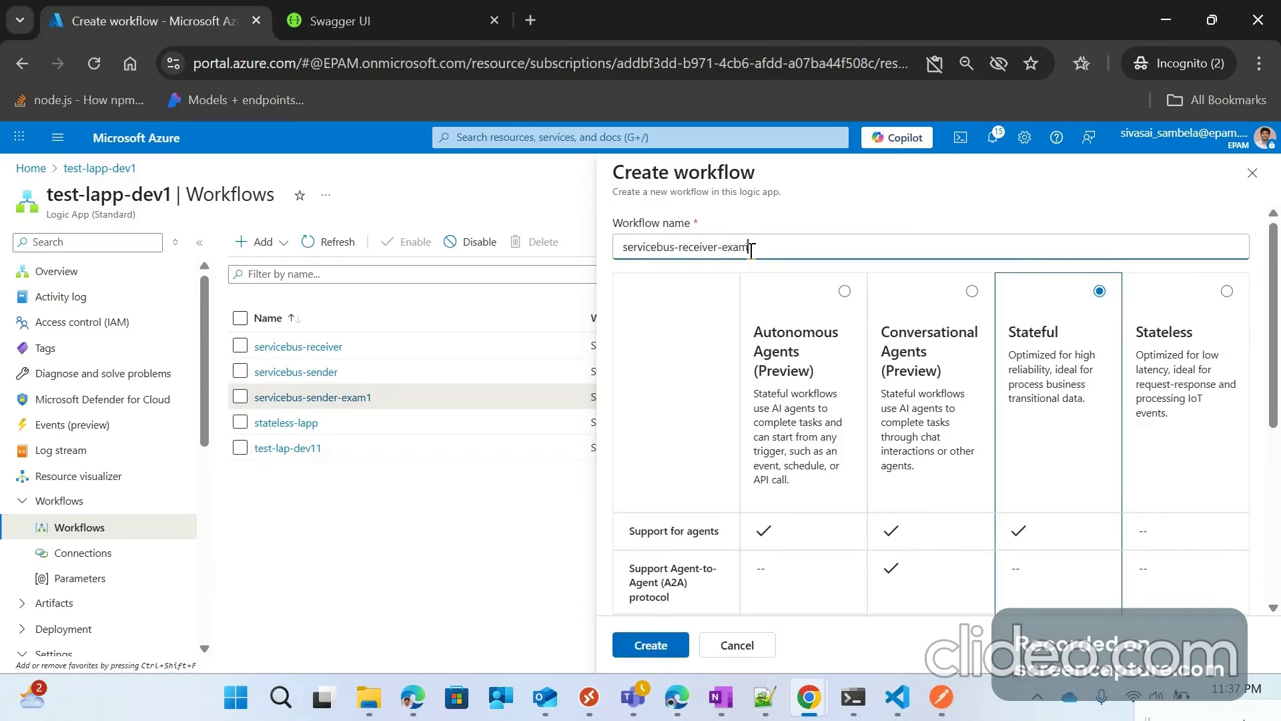
{"action": "type", "text": "1"}
{"action": "left_click", "coordinate": [659, 641]}
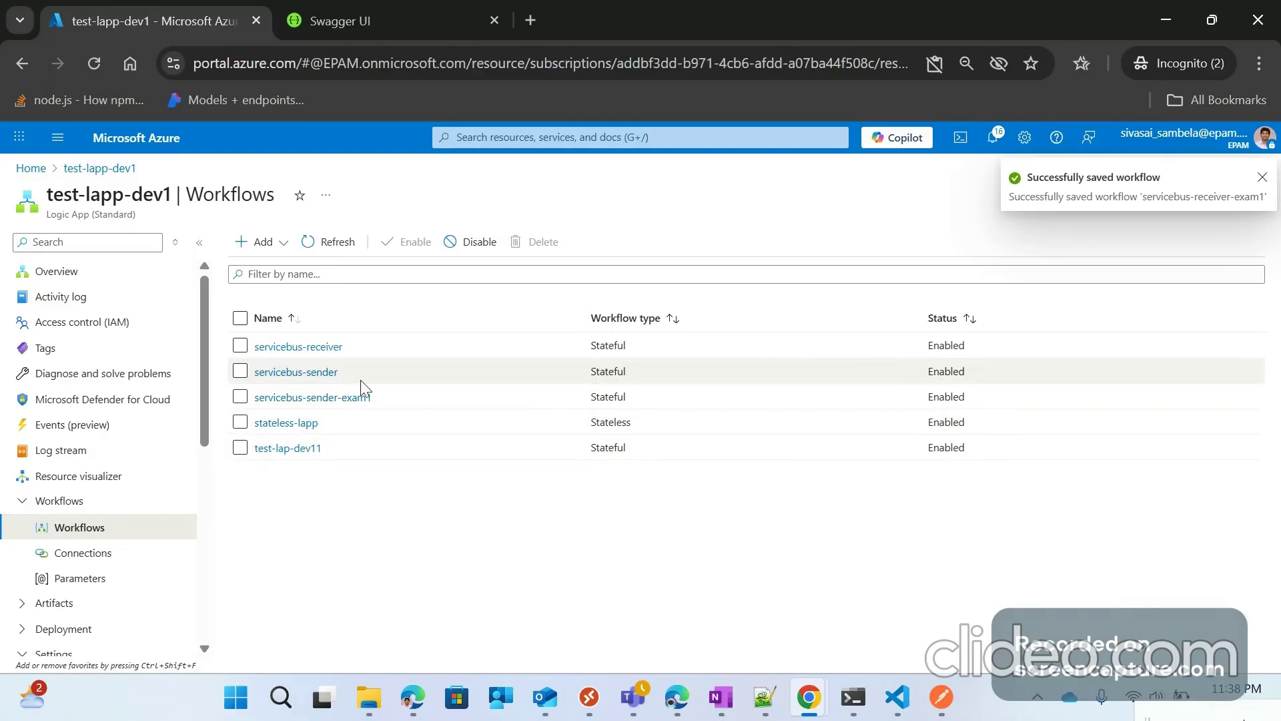
{"action": "left_click", "coordinate": [350, 243]}
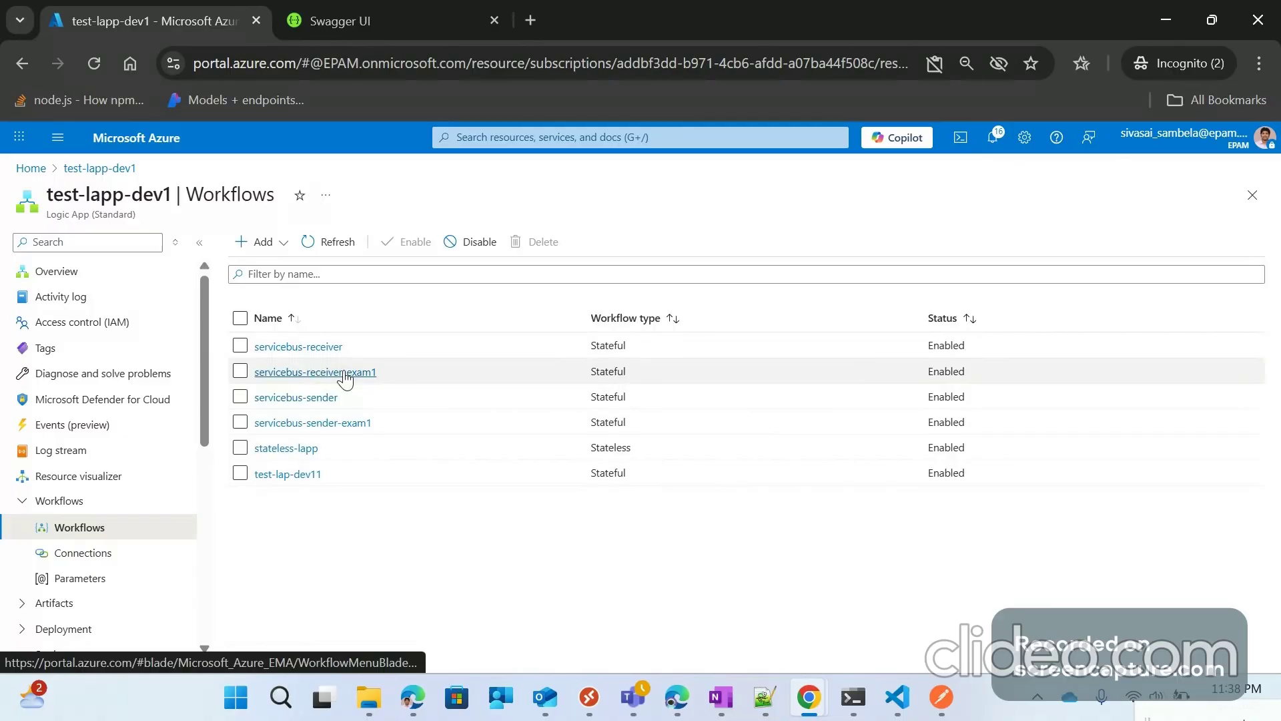
{"action": "left_click", "coordinate": [345, 377]}
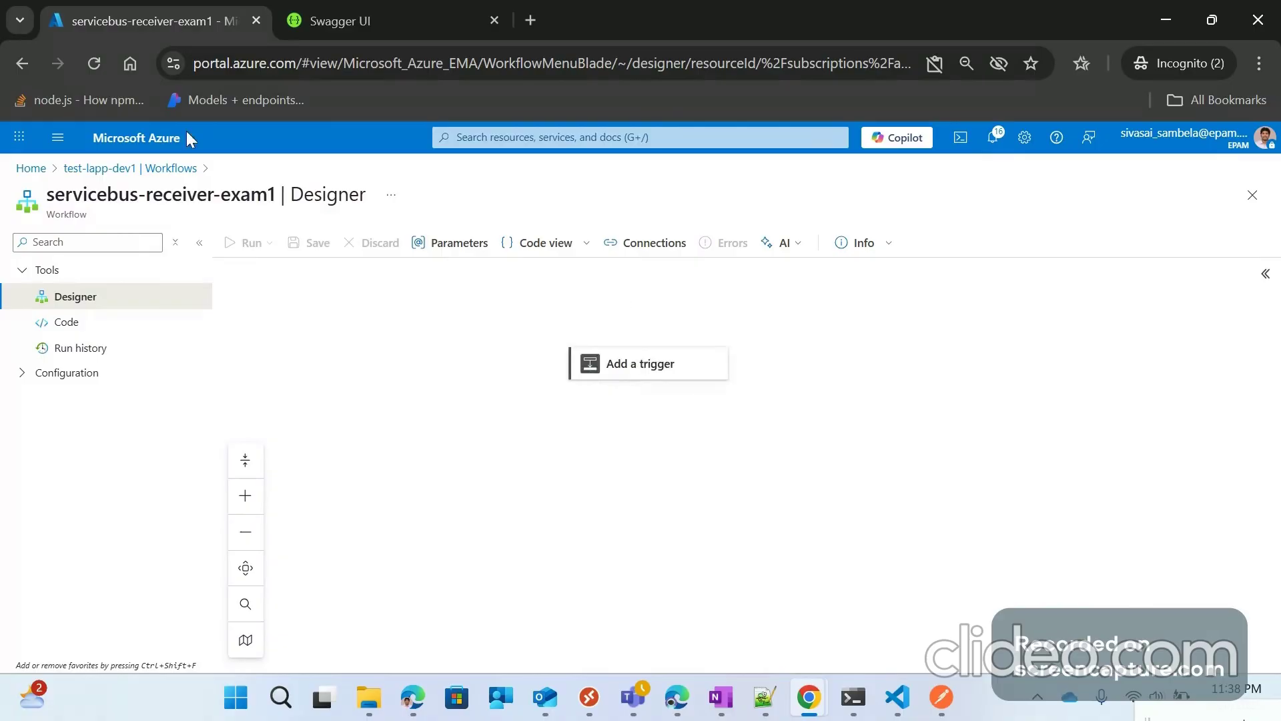
Step: Return to the Workflows list to reopen servicebus-sender-exam1
{"action": "left_click", "coordinate": [171, 167]}
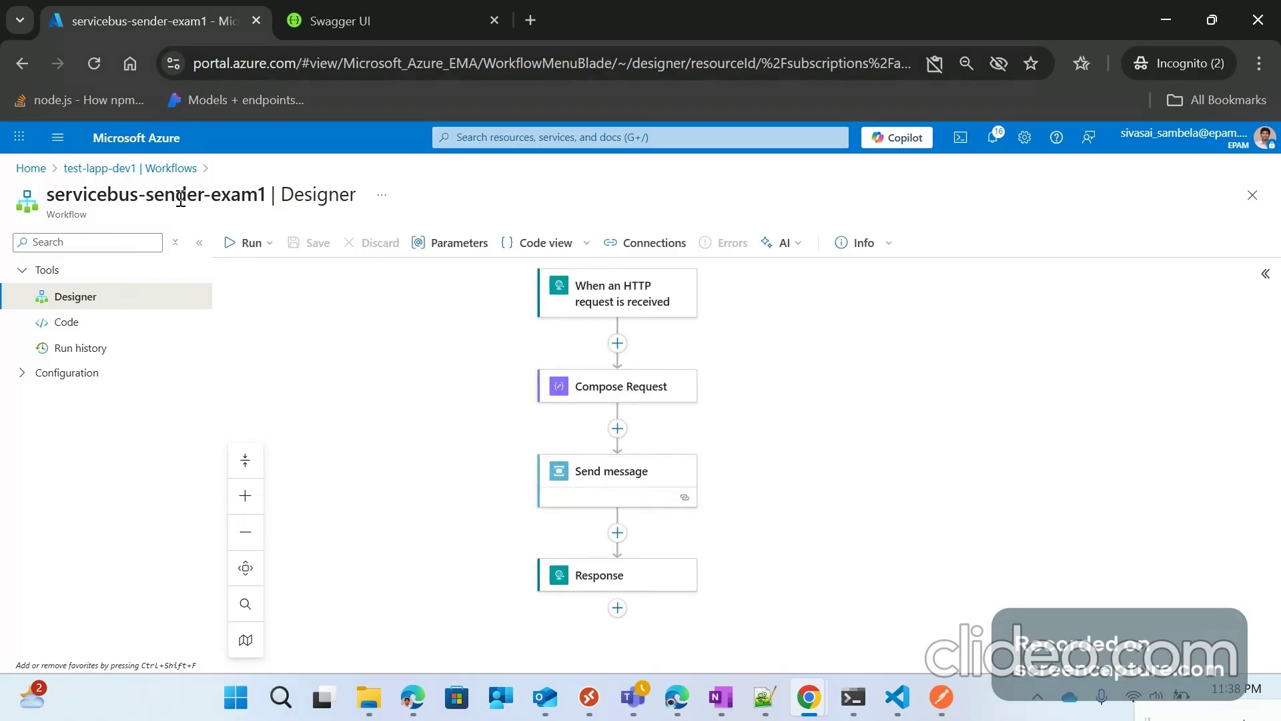
Step: Inspect the HTTP request trigger's schema in its Parameters pane
{"action": "left_click", "coordinate": [617, 293]}
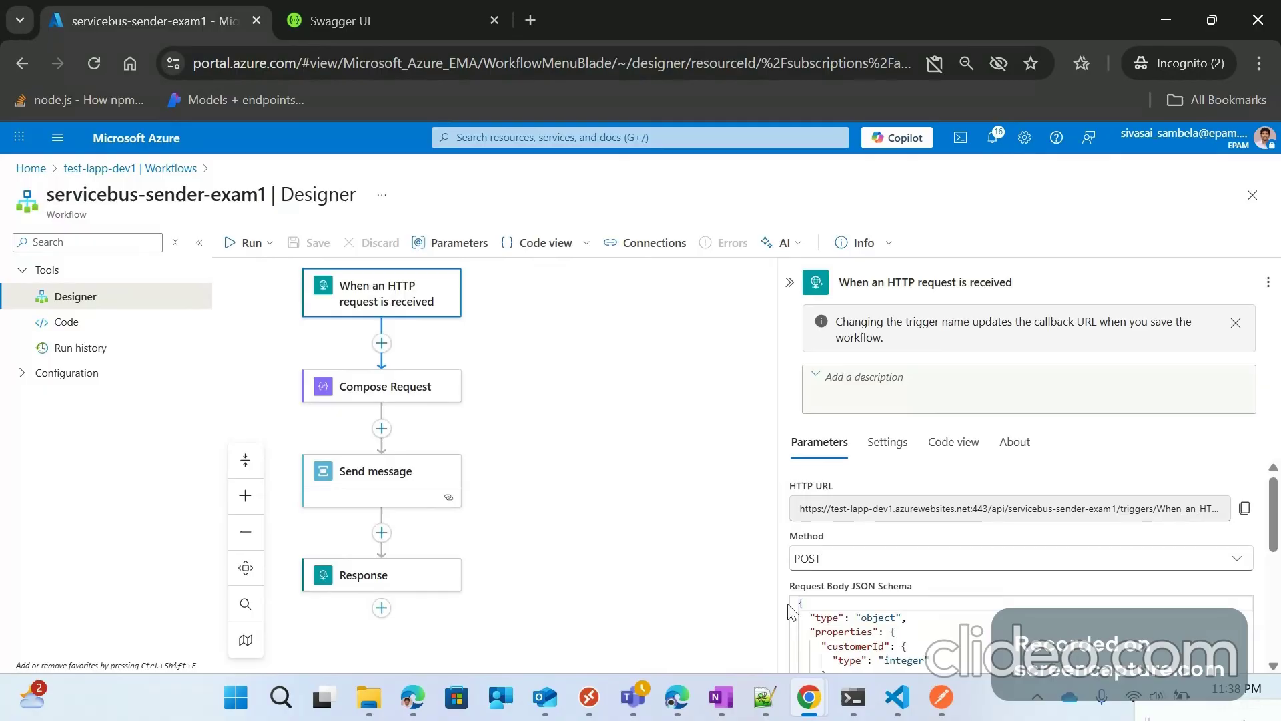
{"action": "scroll", "coordinate": [1209, 567], "scroll_direction": "down", "scroll_amount": 2}
{"action": "scroll", "coordinate": [1279, 494], "scroll_direction": "down", "scroll_amount": 1}
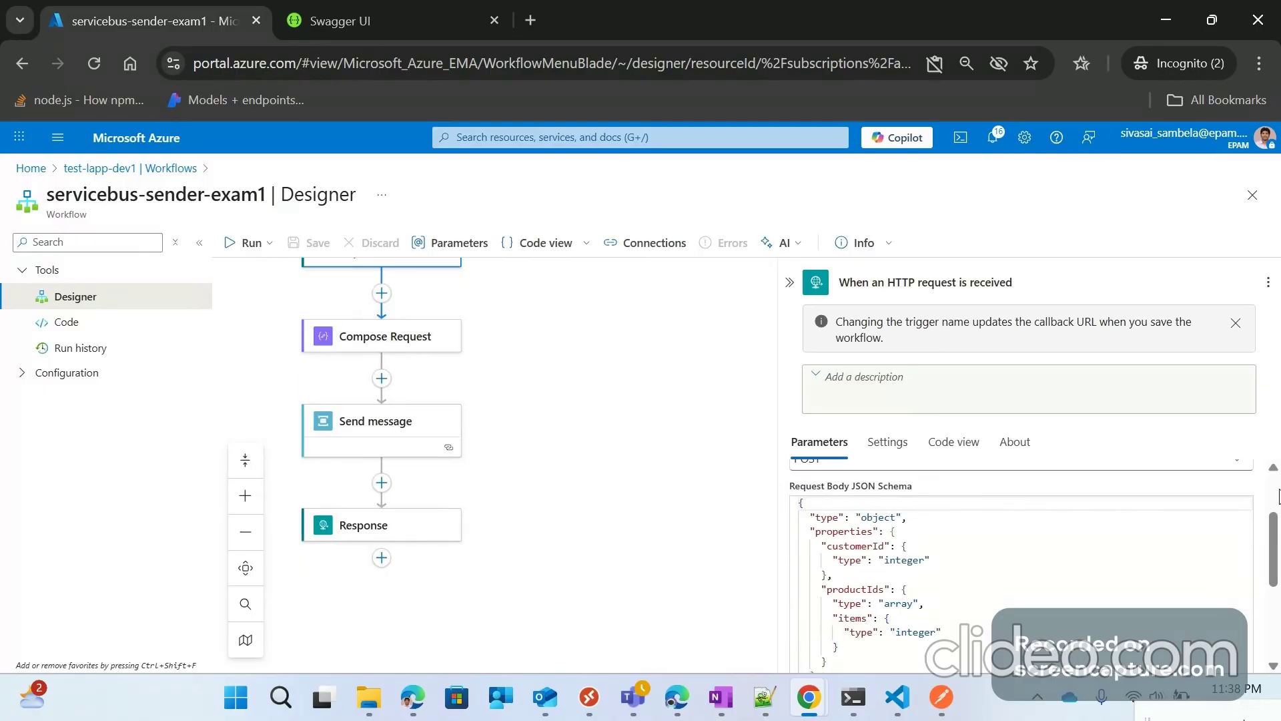
{"action": "left_click_drag", "start_coordinate": [1276, 540], "coordinate": [1245, 633]}
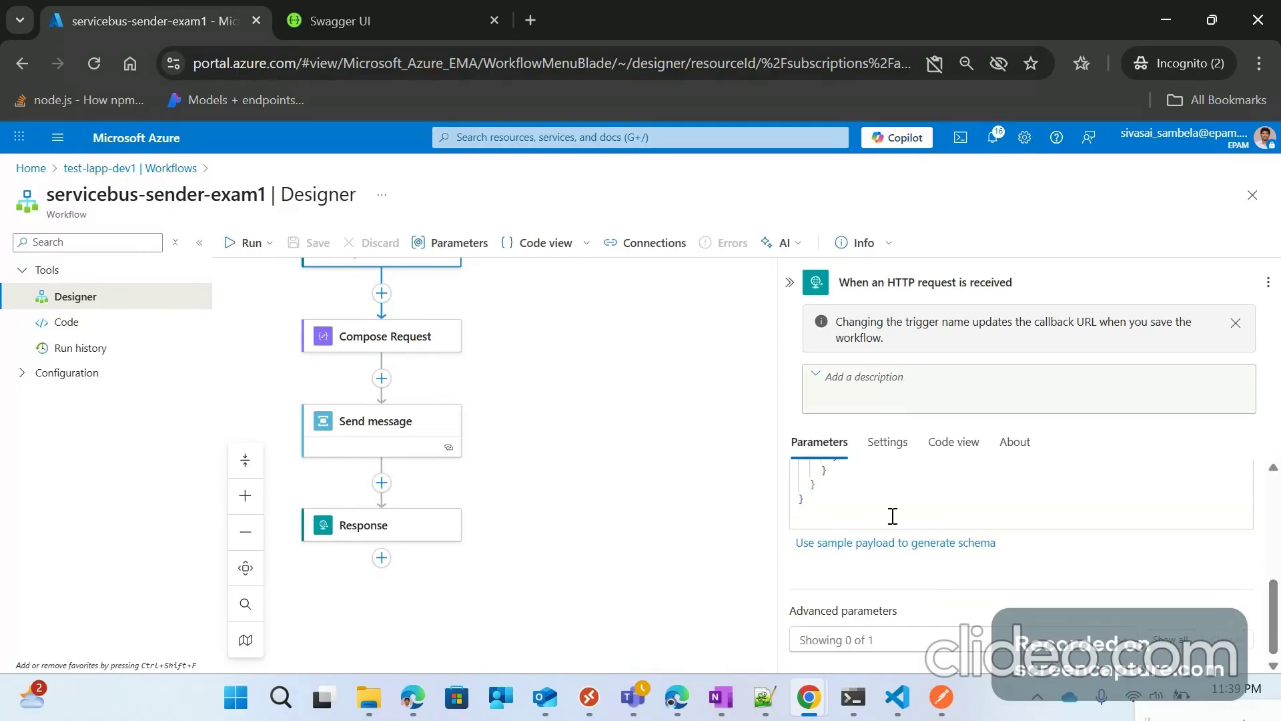
{"action": "scroll", "coordinate": [1274, 534], "scroll_direction": "up", "scroll_amount": 5}
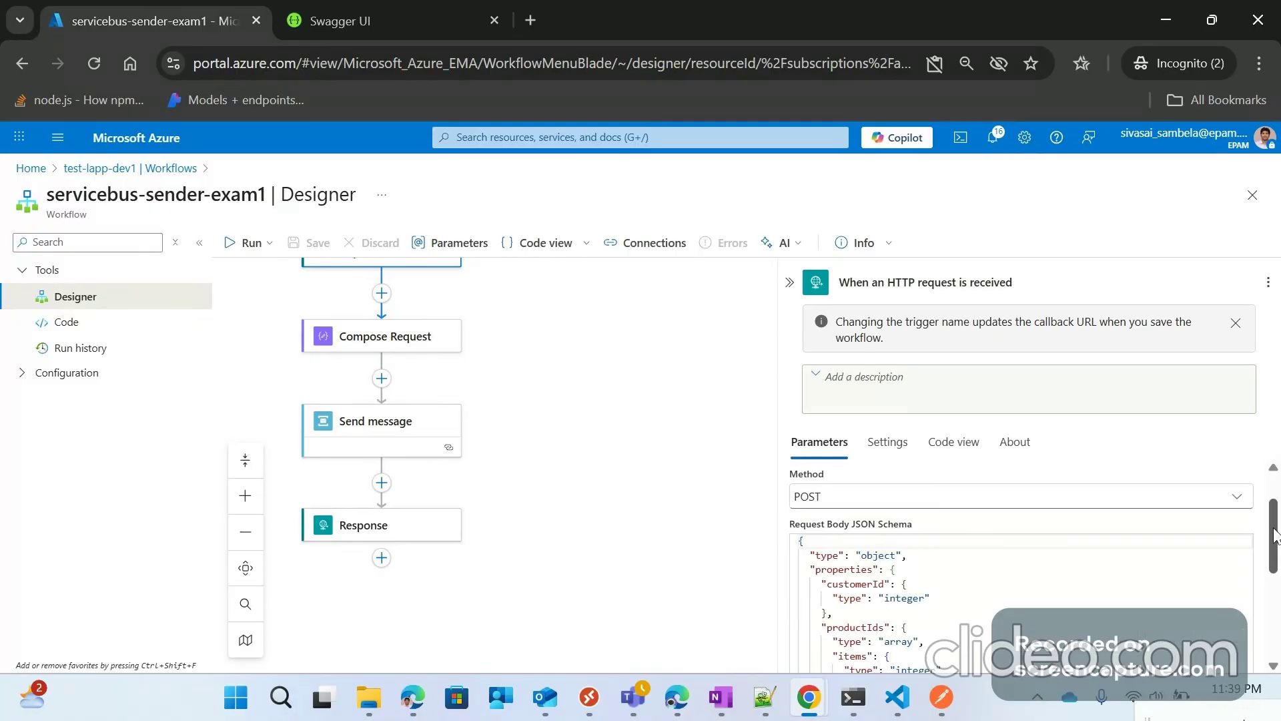
{"action": "scroll", "coordinate": [881, 514], "scroll_direction": "up", "scroll_amount": 1}
{"action": "scroll", "coordinate": [811, 517], "scroll_direction": "up", "scroll_amount": 1}
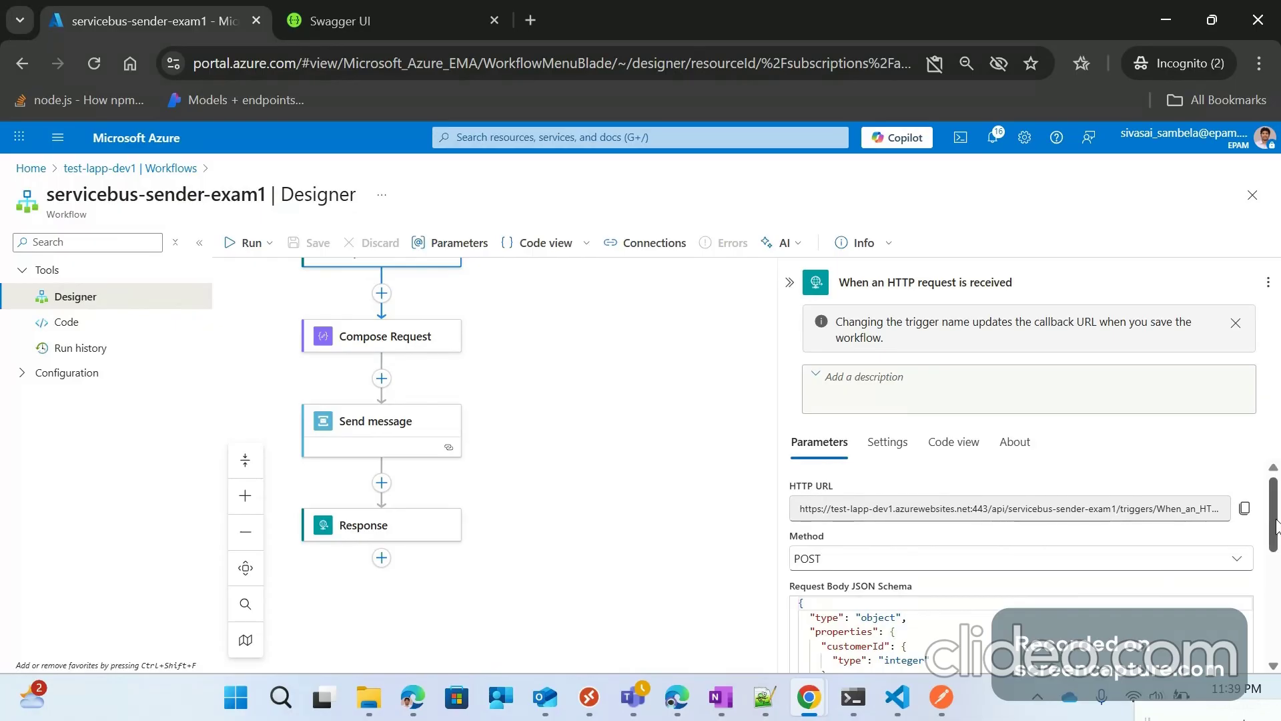
{"action": "left_click_drag", "start_coordinate": [1276, 527], "coordinate": [1278, 595]}
{"action": "scroll", "coordinate": [666, 323], "scroll_direction": "up", "scroll_amount": 1}
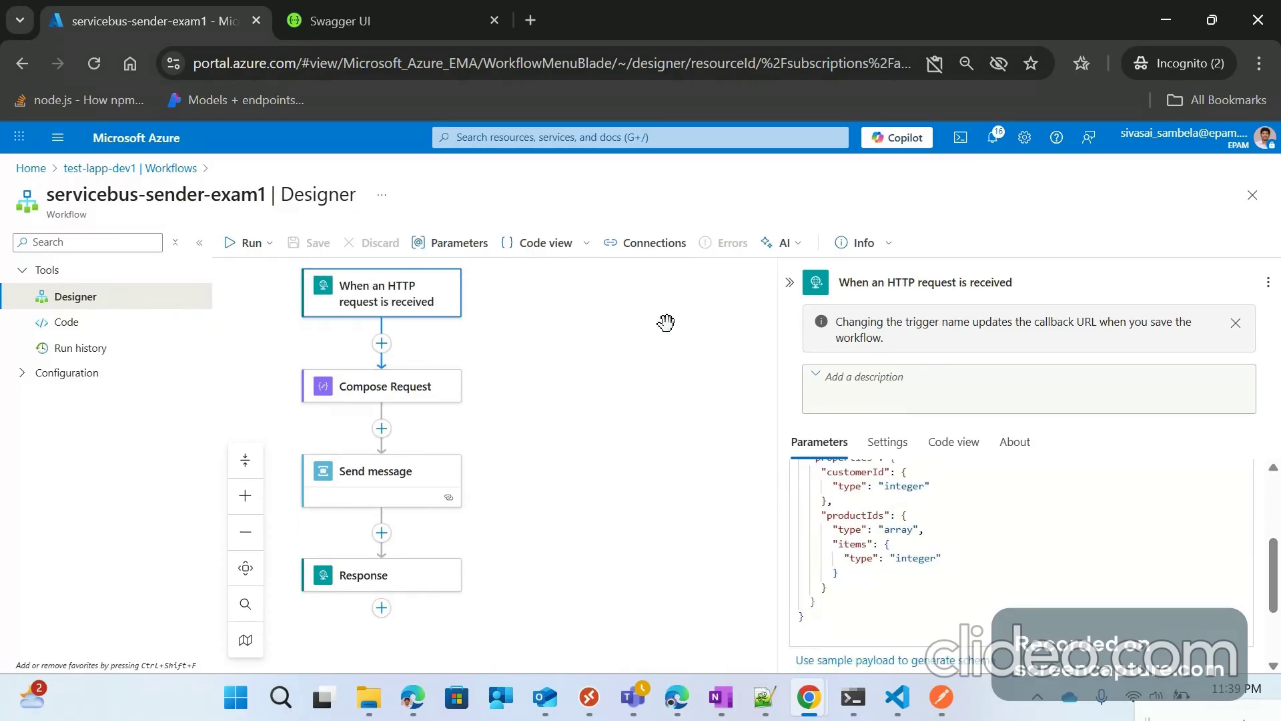
Step: Inspect the Compose Request inputs and the Send message settings, panning the trigger into view
{"action": "left_click", "coordinate": [391, 394]}
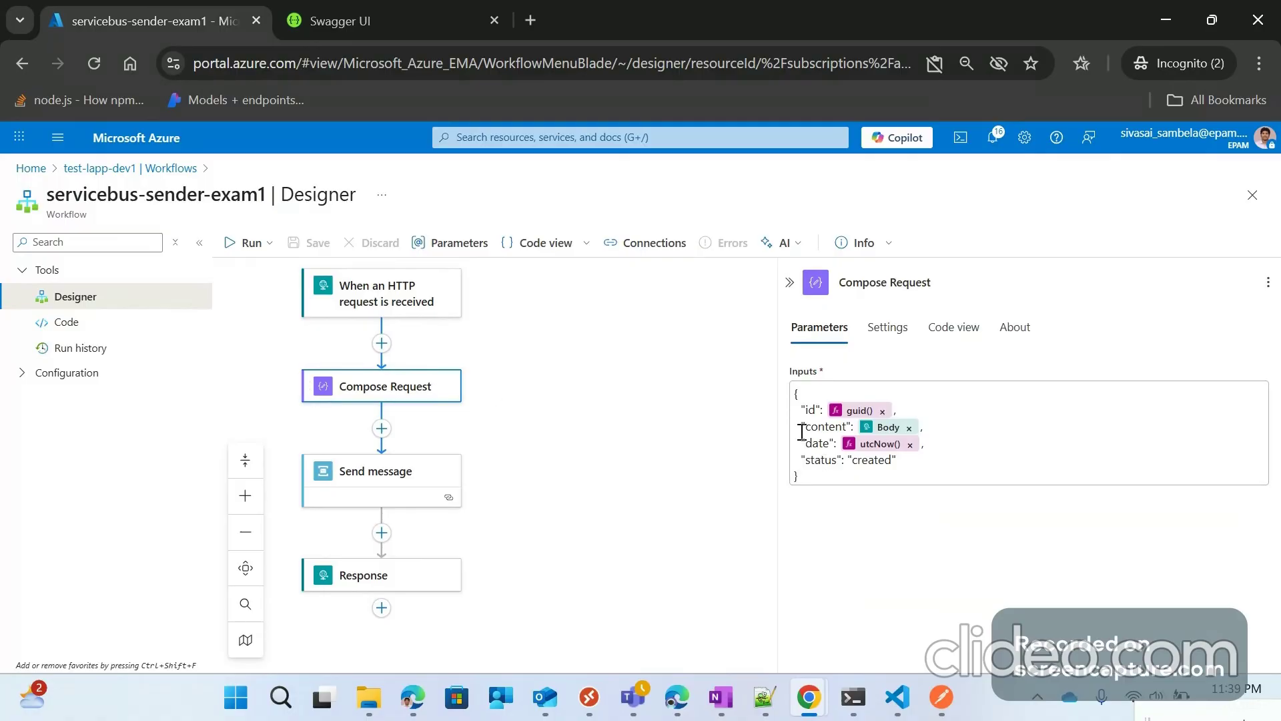
{"action": "left_click", "coordinate": [391, 478]}
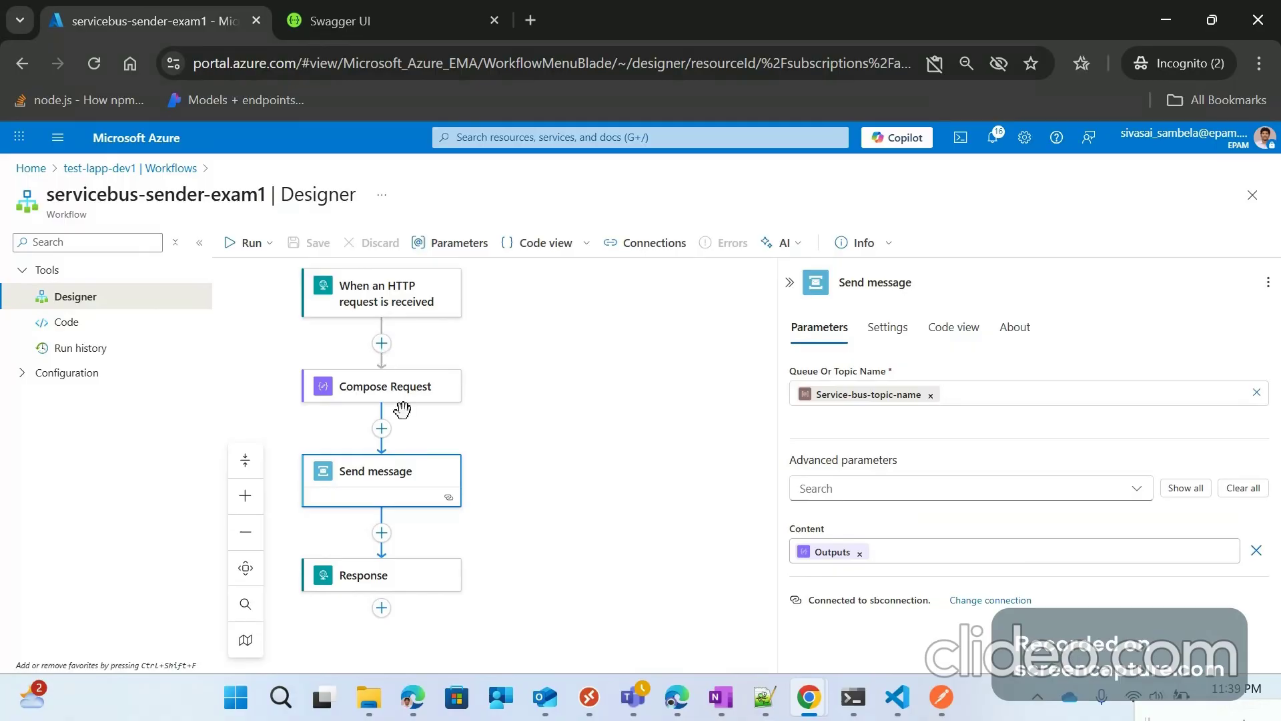
{"action": "left_click_drag", "start_coordinate": [576, 412], "coordinate": [662, 371]}
{"action": "left_click_drag", "start_coordinate": [417, 290], "coordinate": [440, 327]}
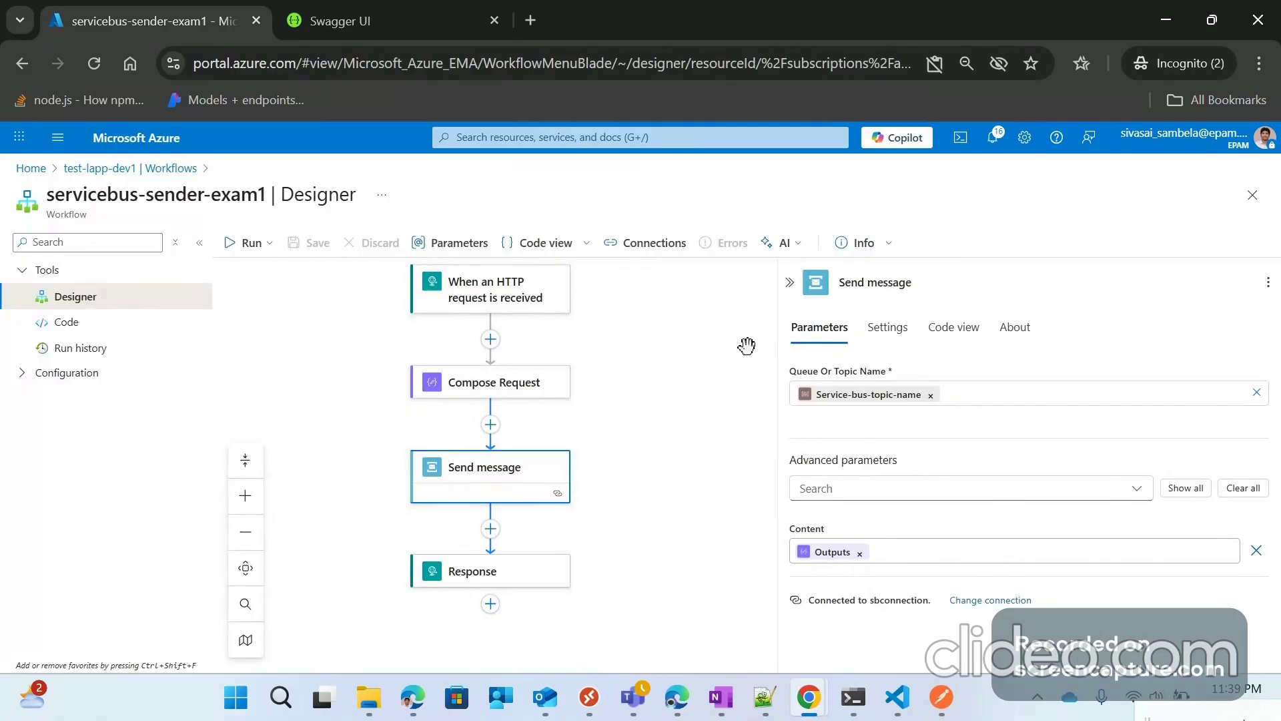
Step: Show the parameters of the HTTP trigger, Compose Request, Send message, and the Response step
{"action": "left_click", "coordinate": [509, 305]}
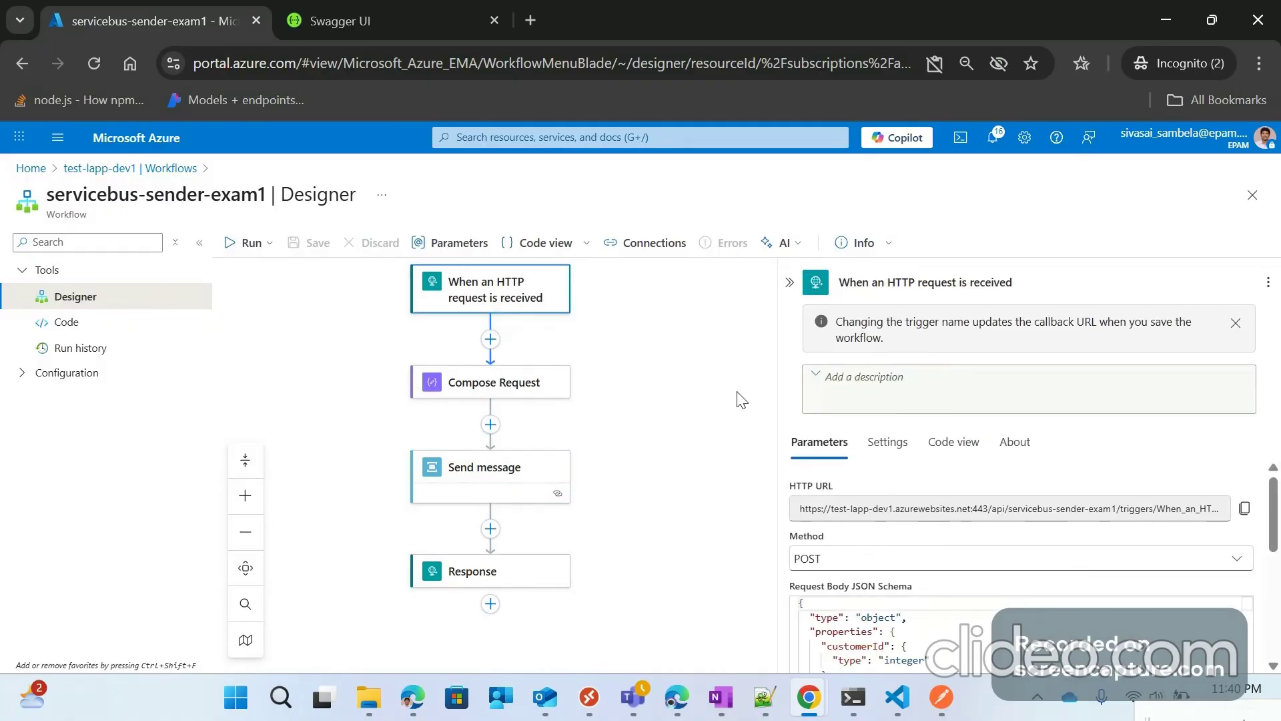
{"action": "left_click", "coordinate": [530, 382]}
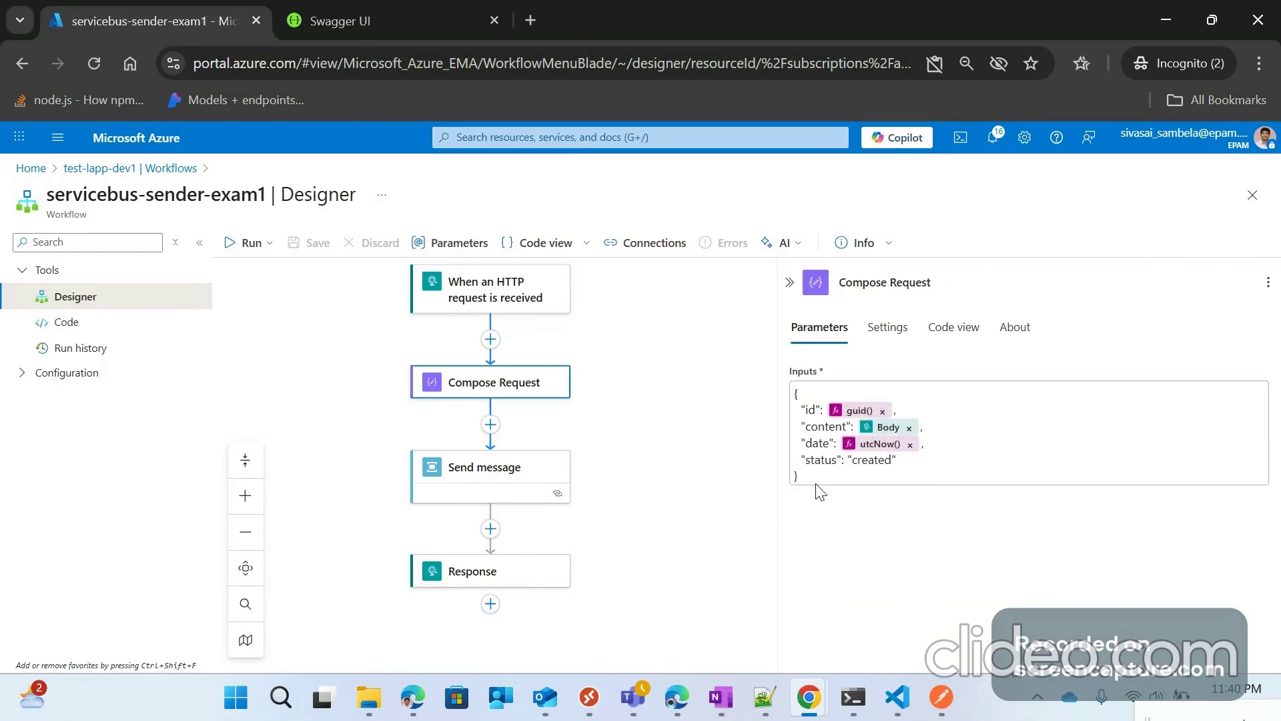
{"action": "left_click", "coordinate": [508, 469]}
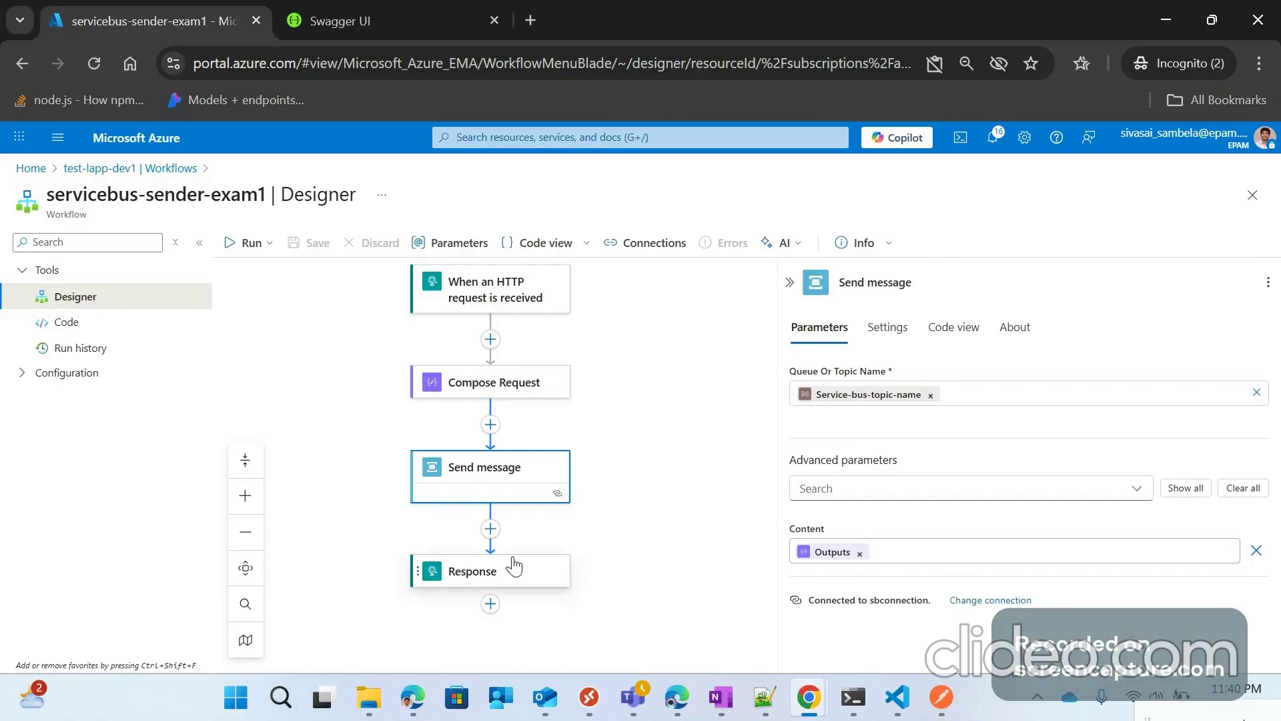
{"action": "left_click", "coordinate": [478, 581]}
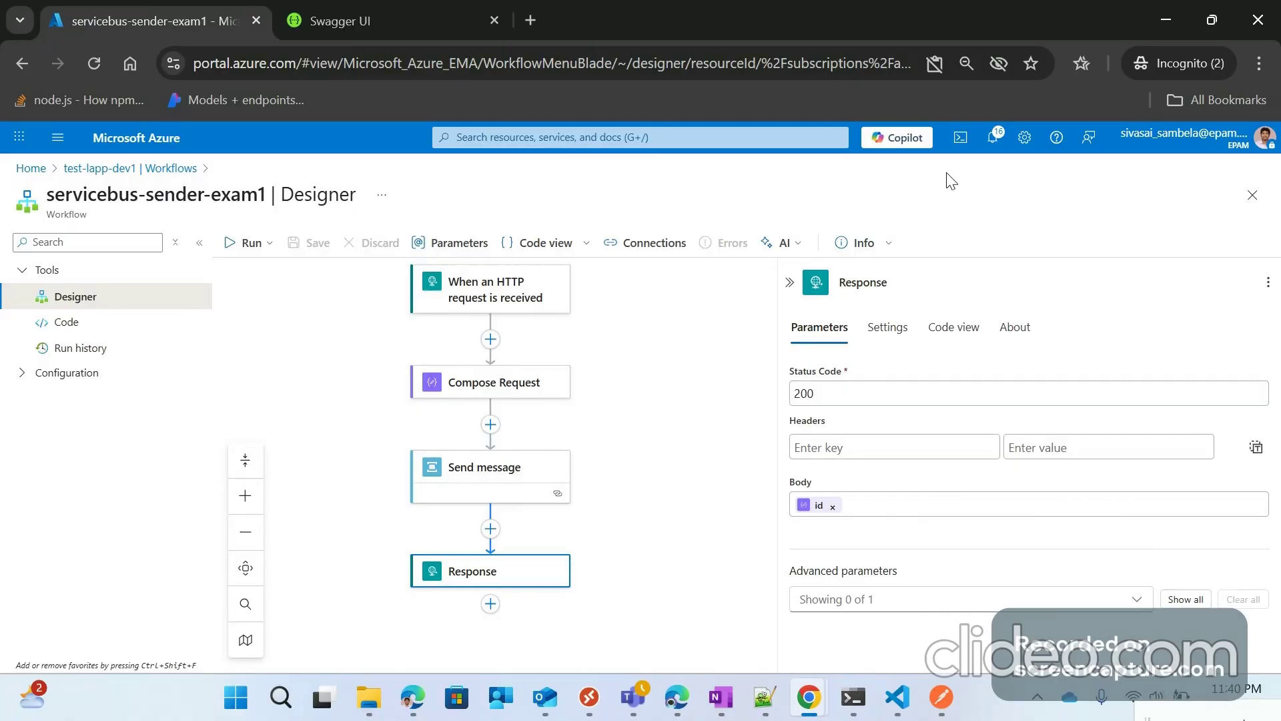
{"action": "left_click_drag", "start_coordinate": [99, 196], "coordinate": [199, 198]}
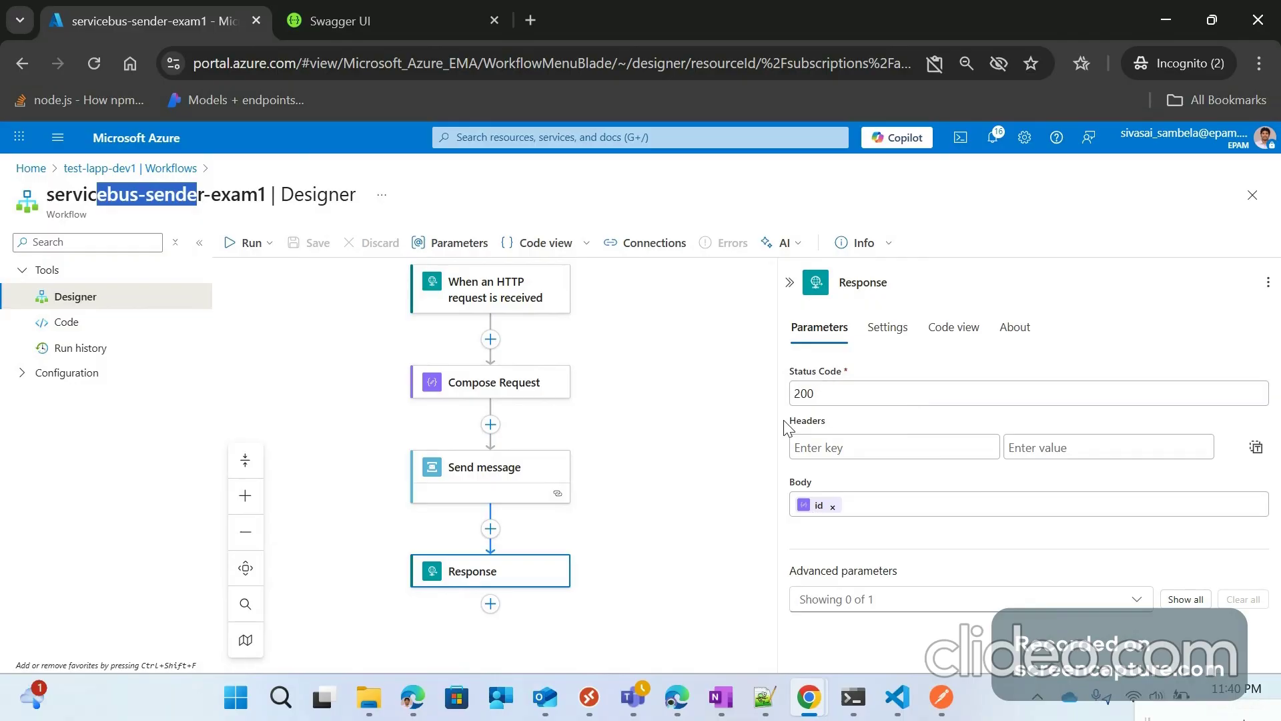
Step: Open servicebus-sender-exam1's HTTP trigger, copy its callback URL, and switch to Postman
{"action": "left_click", "coordinate": [83, 173]}
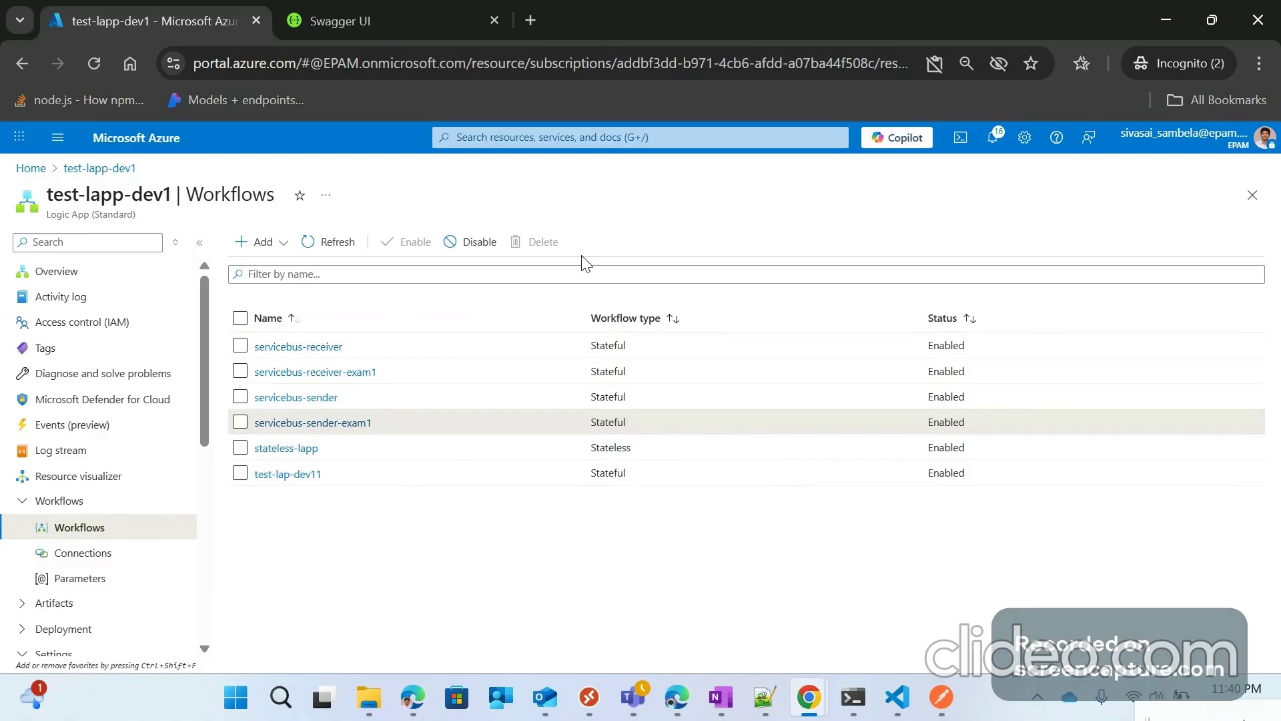
{"action": "left_click", "coordinate": [298, 346]}
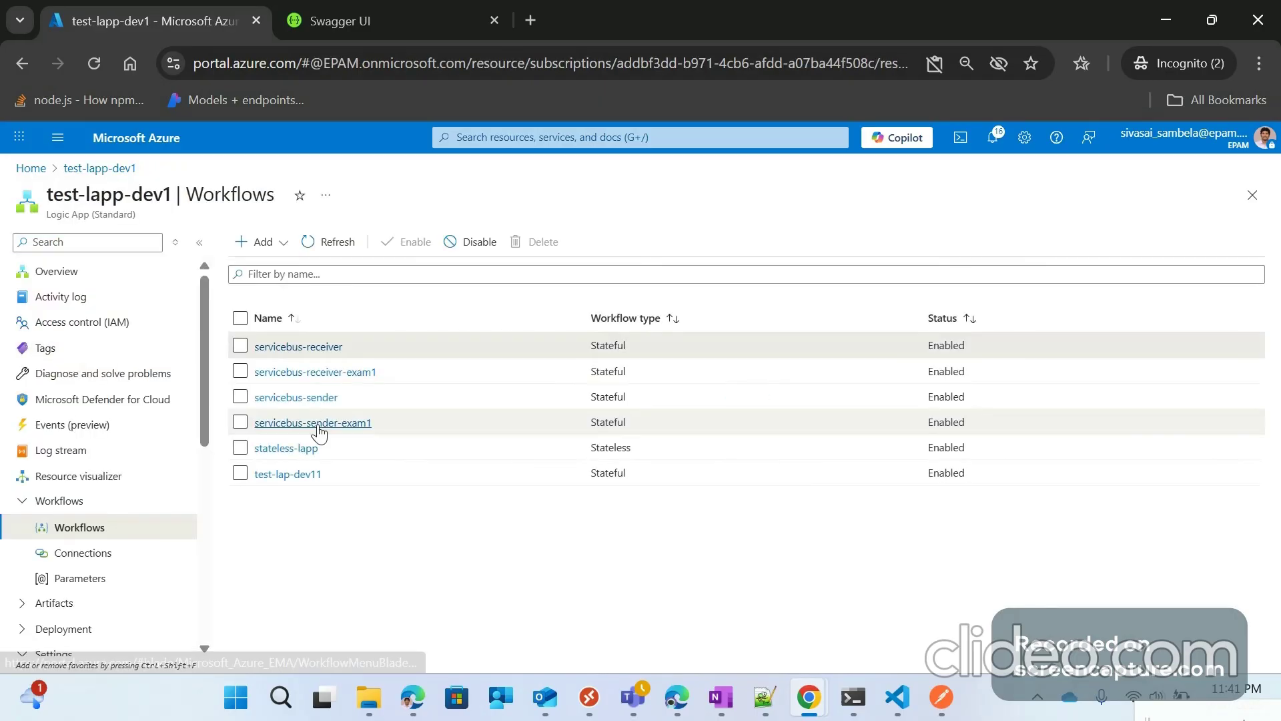
{"action": "left_click", "coordinate": [317, 423]}
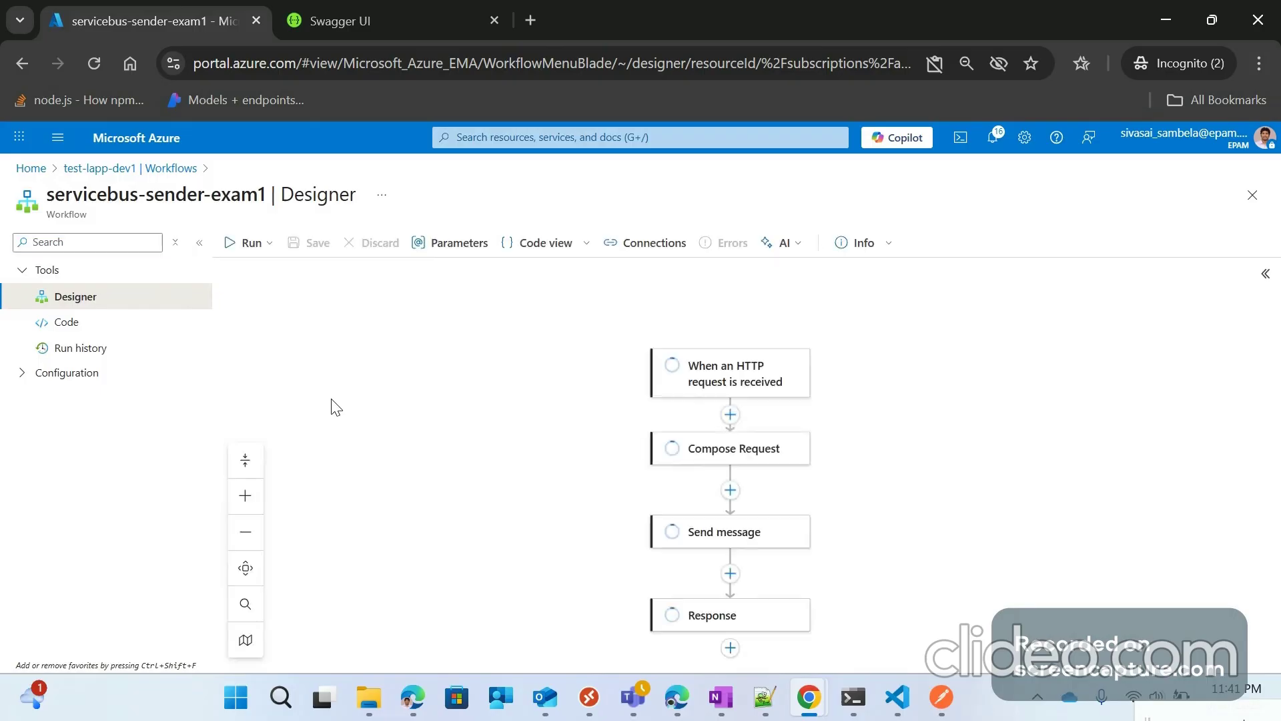
{"action": "left_click", "coordinate": [757, 369]}
{"action": "left_click", "coordinate": [1245, 512]}
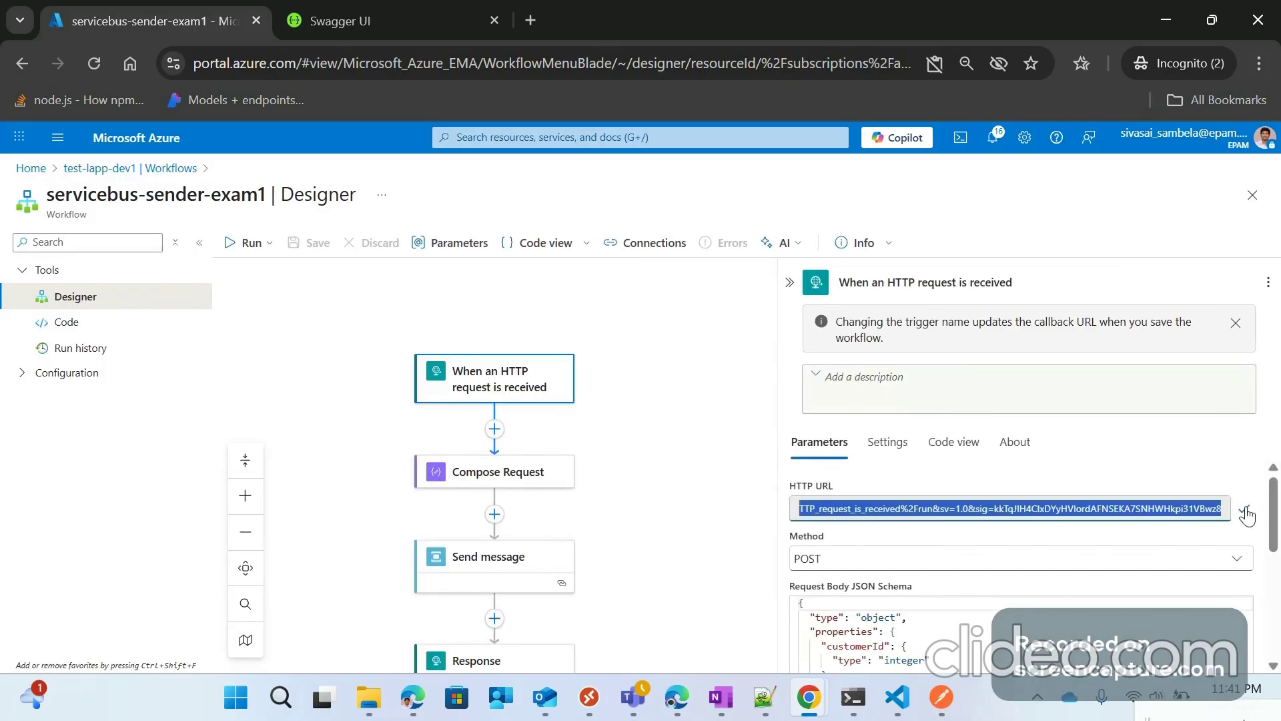
{"action": "left_click", "coordinate": [954, 689]}
Step: Create a new POST request to the copied trigger URL with a raw JSON body
{"action": "left_click", "coordinate": [1237, 124]}
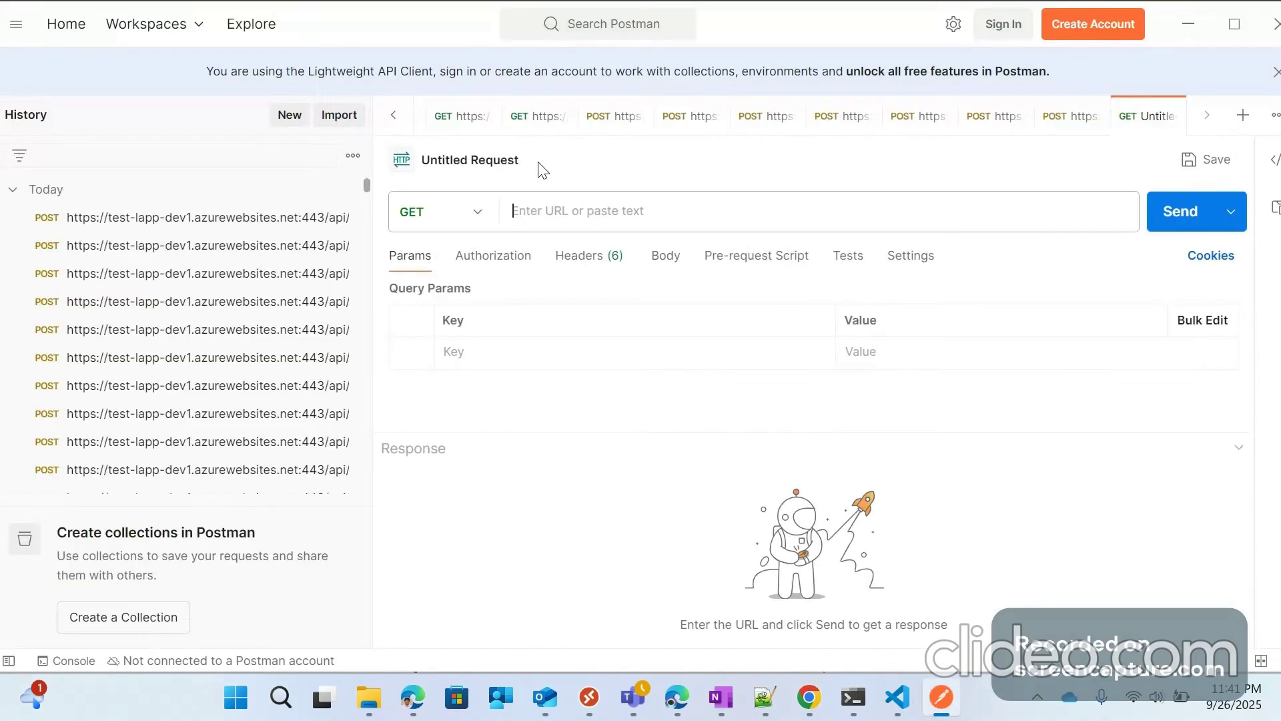
{"action": "left_click", "coordinate": [548, 212]}
{"action": "key", "text": "ctrl+v"}
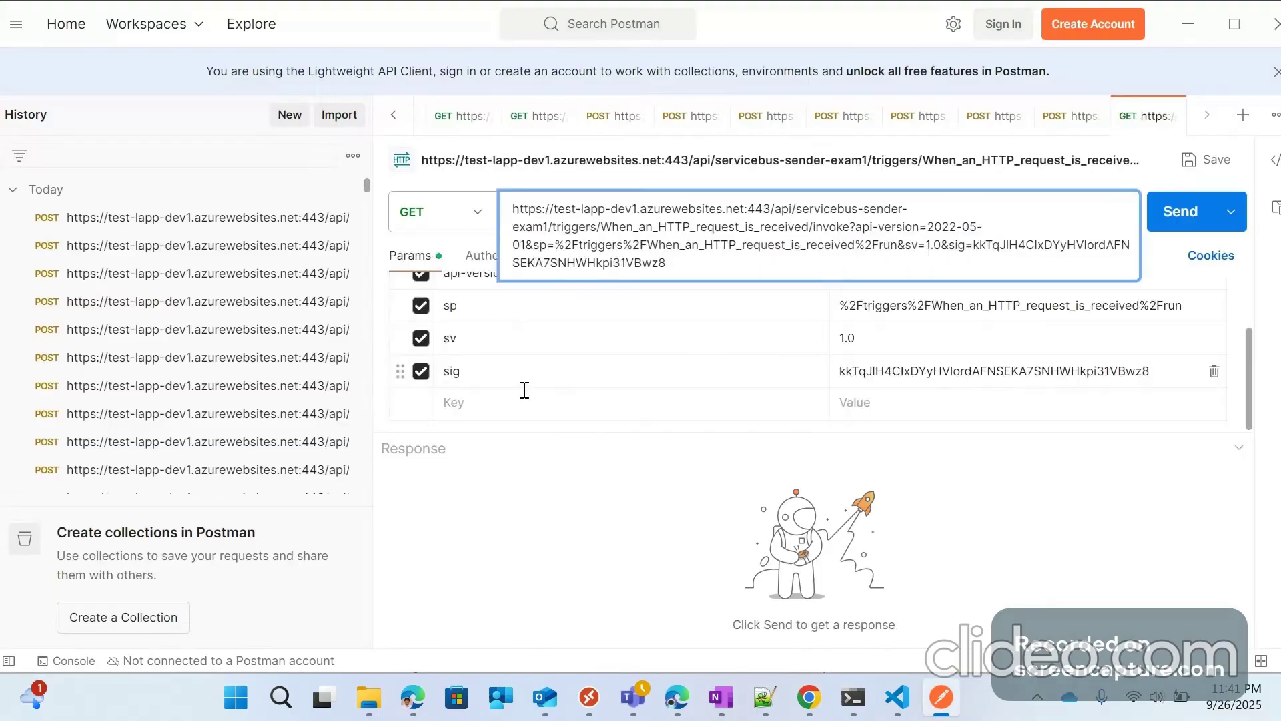
{"action": "left_click", "coordinate": [524, 390]}
{"action": "left_click", "coordinate": [477, 212]}
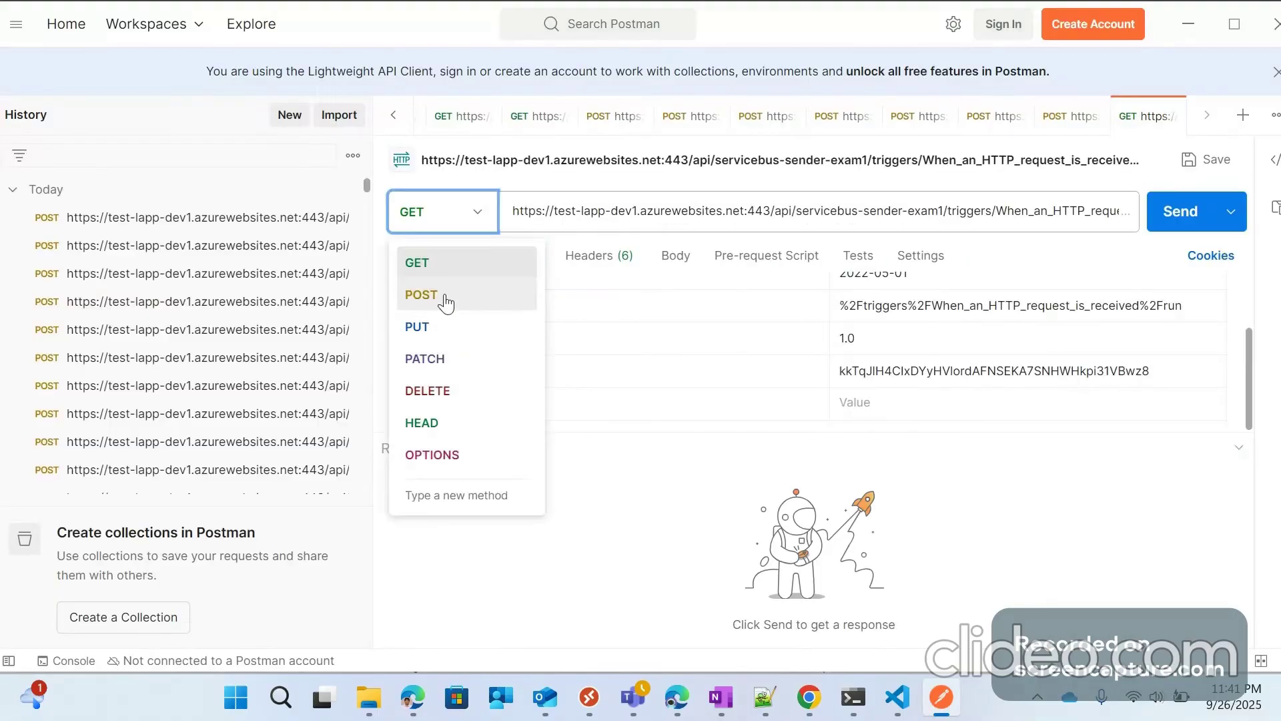
{"action": "left_click", "coordinate": [446, 297]}
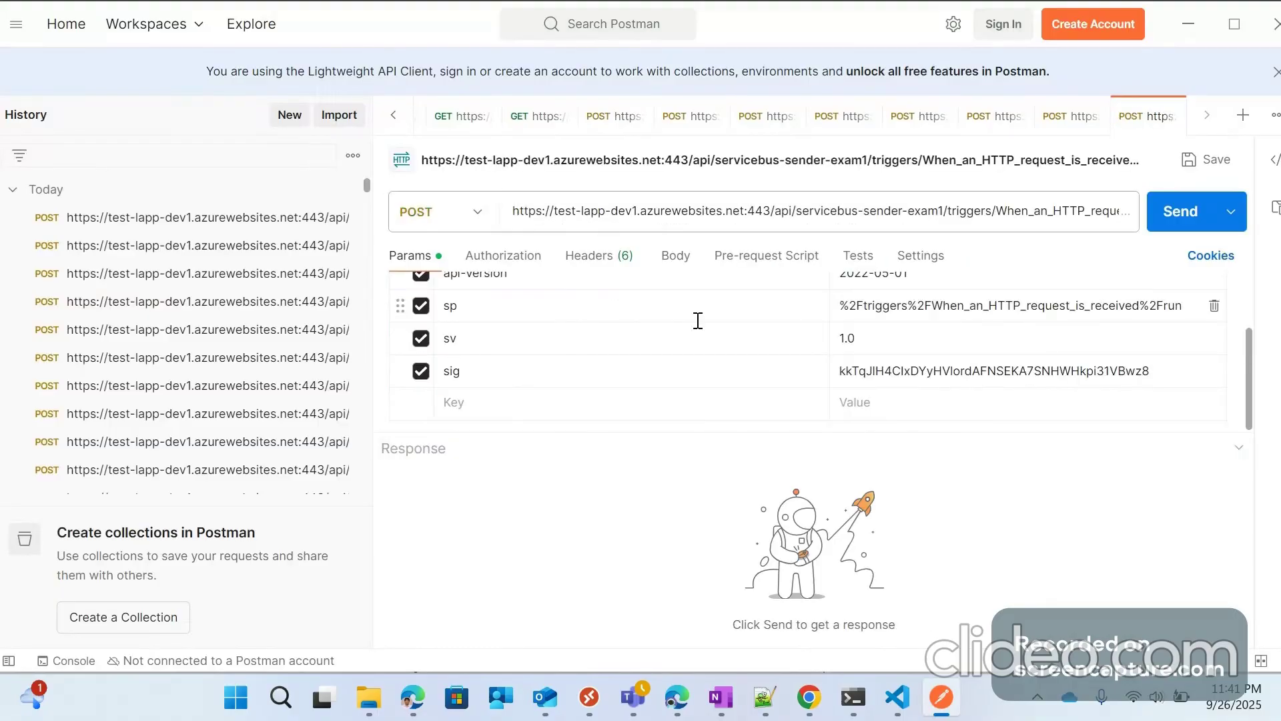
{"action": "left_click", "coordinate": [668, 261]}
{"action": "left_click", "coordinate": [741, 291]}
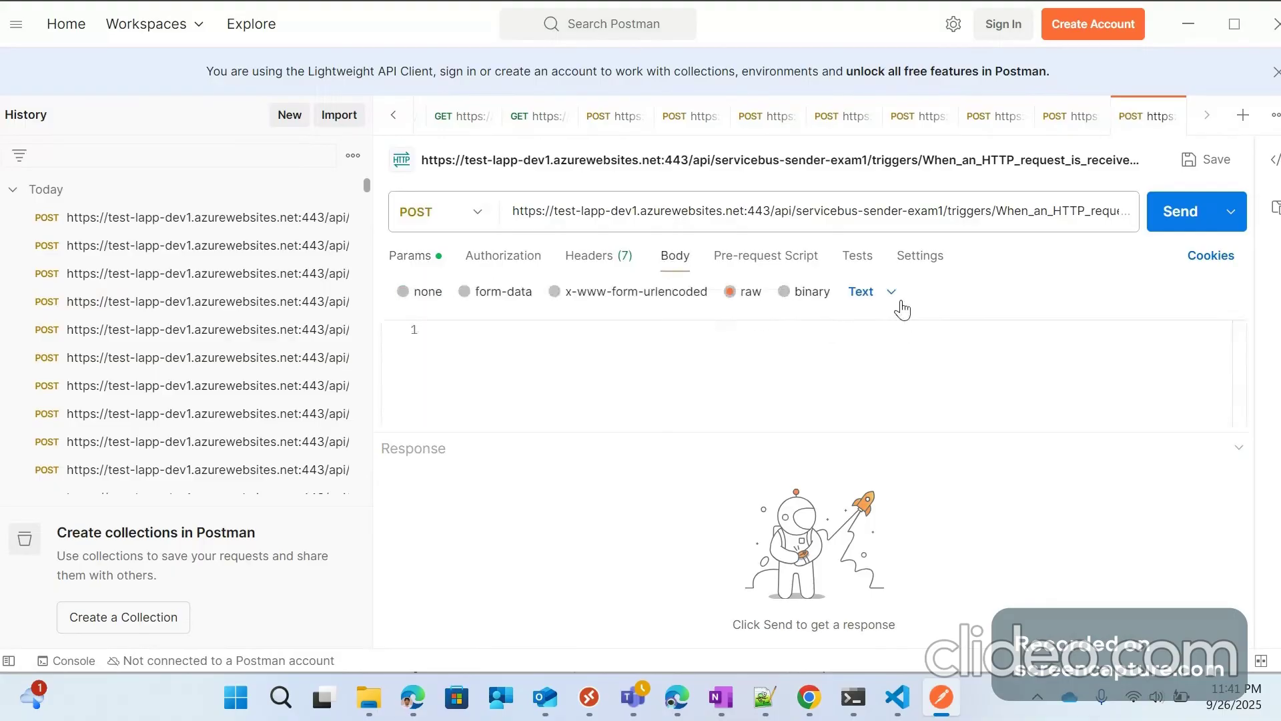
{"action": "left_click", "coordinate": [892, 292]}
{"action": "left_click", "coordinate": [884, 405]}
Step: Reuse an earlier request's JSON body, changing customerId to 2 and productIds to [1,2]
{"action": "left_click", "coordinate": [1069, 115]}
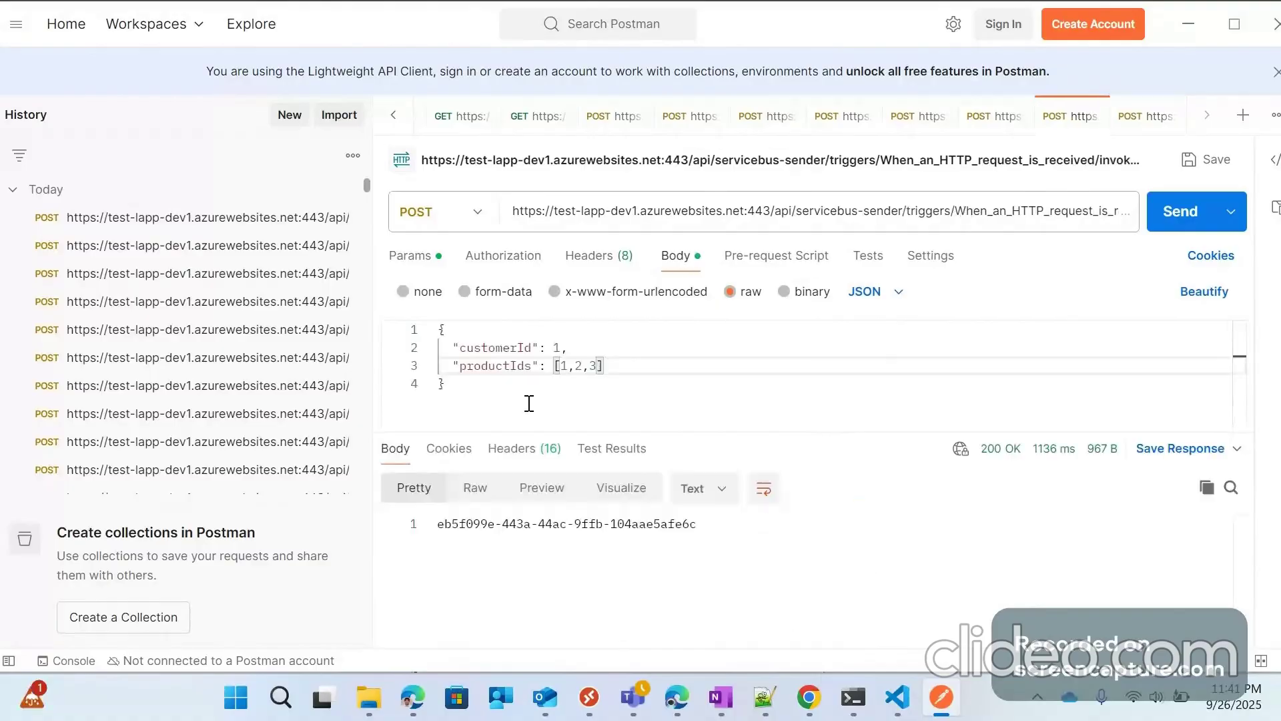
{"action": "key", "text": "ctrl+a"}
{"action": "key", "text": "ctrl+c"}
{"action": "left_click", "coordinate": [1133, 118]}
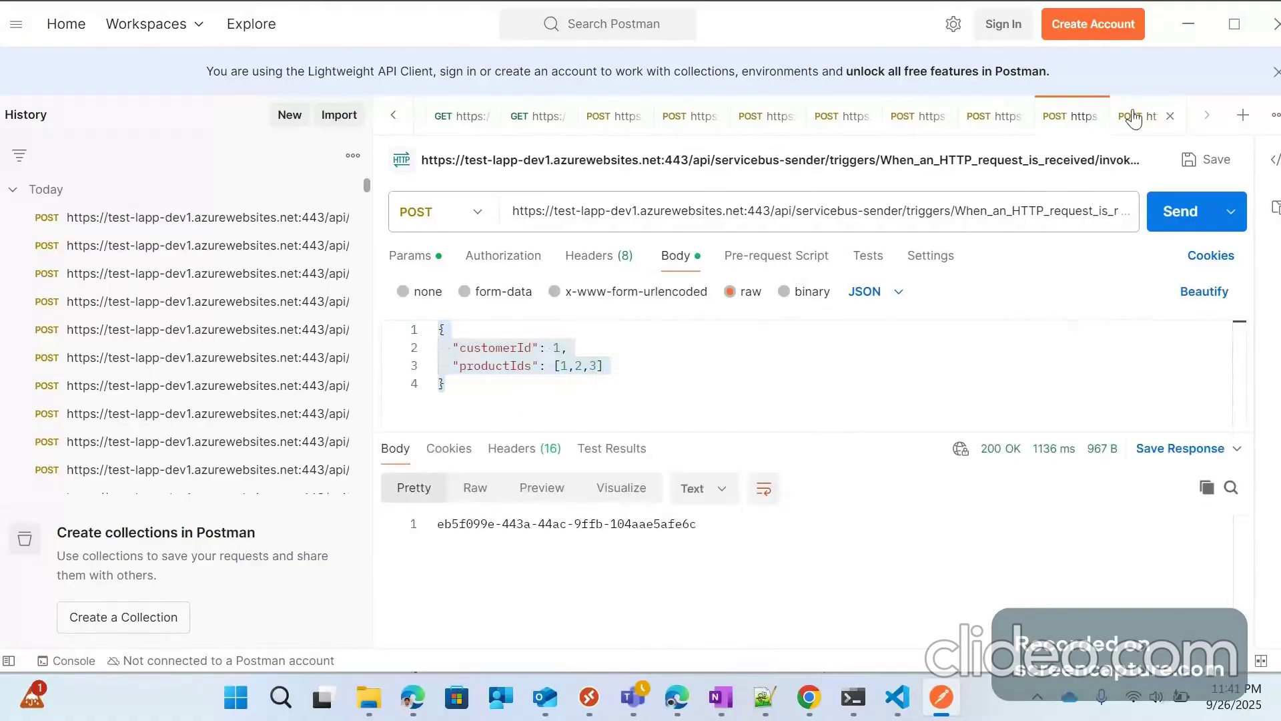
{"action": "left_click", "coordinate": [1132, 117]}
{"action": "left_click", "coordinate": [442, 340]}
{"action": "key", "text": "ctrl+v"}
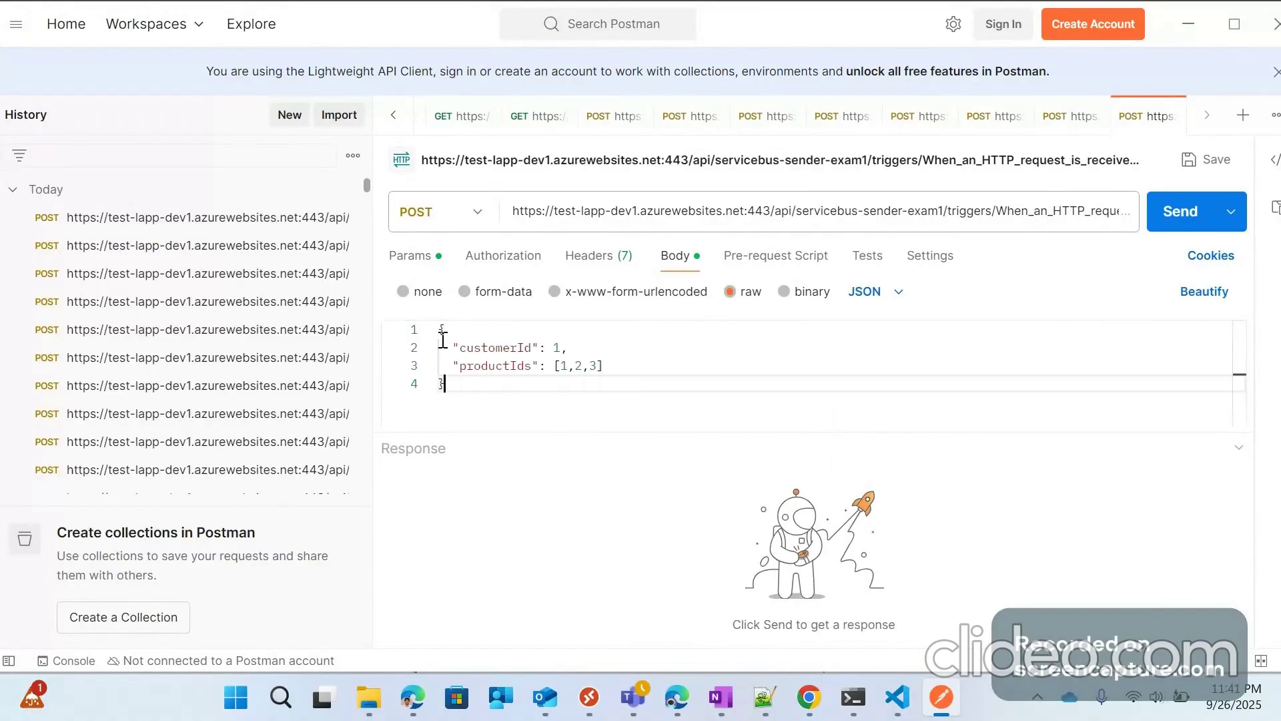
{"action": "left_click", "coordinate": [560, 347]}
{"action": "double_click", "coordinate": [557, 348]}
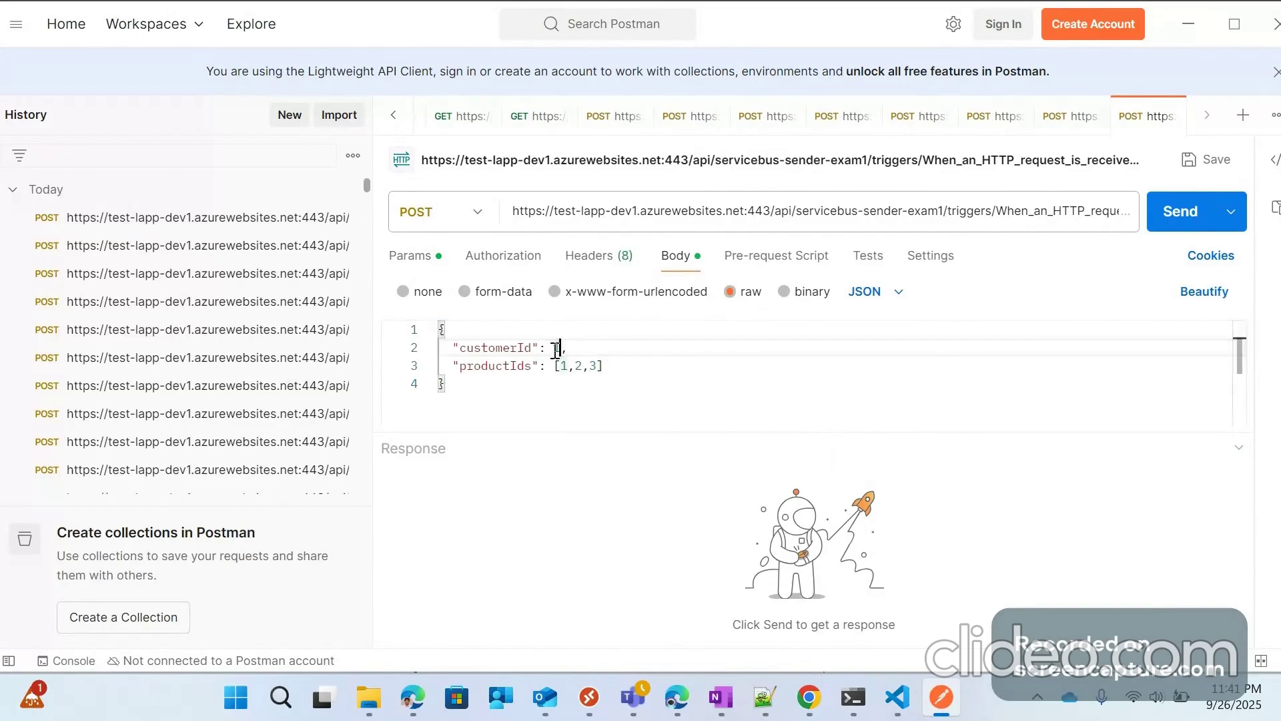
{"action": "left_click", "coordinate": [560, 347]}
{"action": "type", "text": "2"}
{"action": "left_click", "coordinate": [593, 365]}
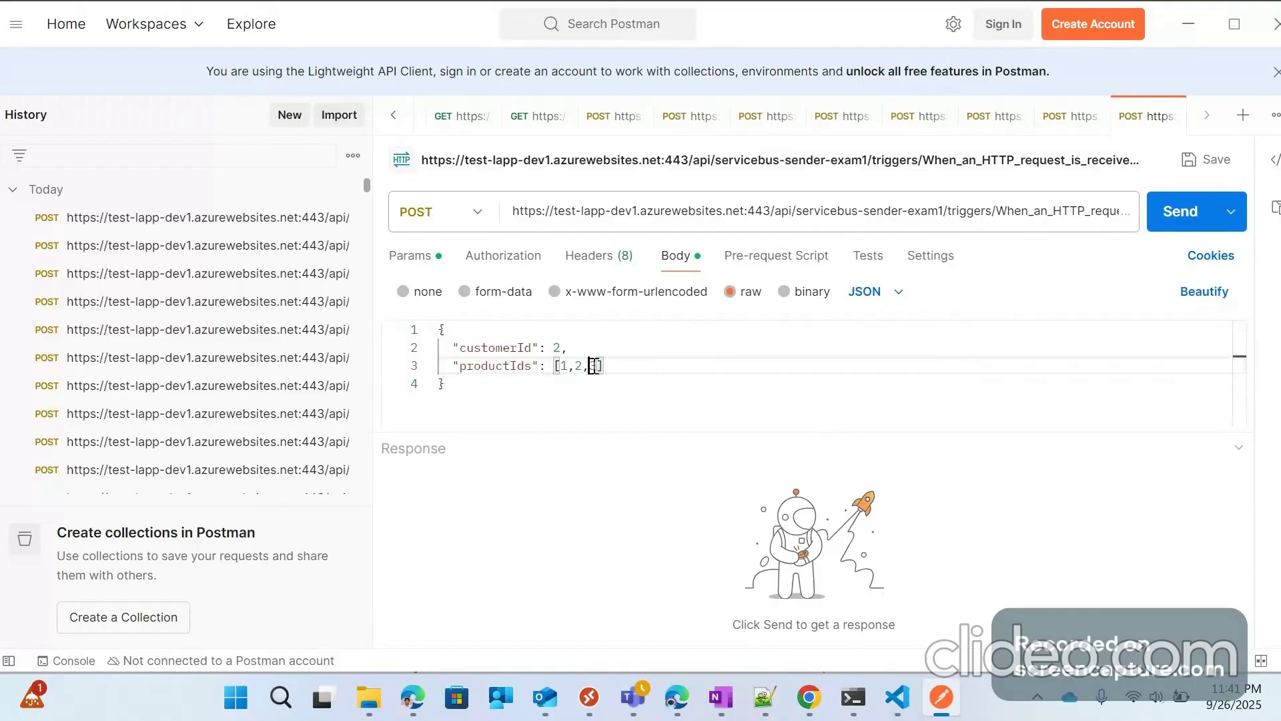
{"action": "key", "text": "BackSpace"}
Step: Send the POST to get 200 OK with an id, and remove the trailing comma after 2
{"action": "left_click", "coordinate": [1177, 214]}
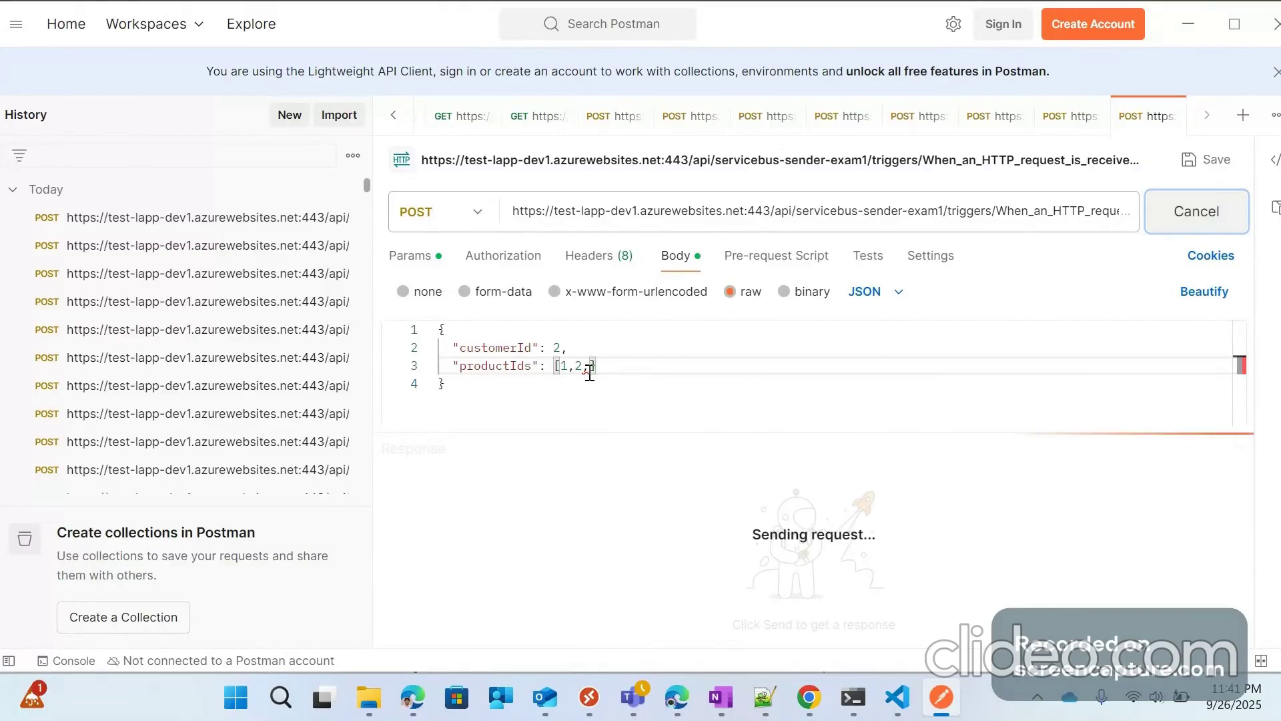
{"action": "mouse_move", "coordinate": [589, 367]}
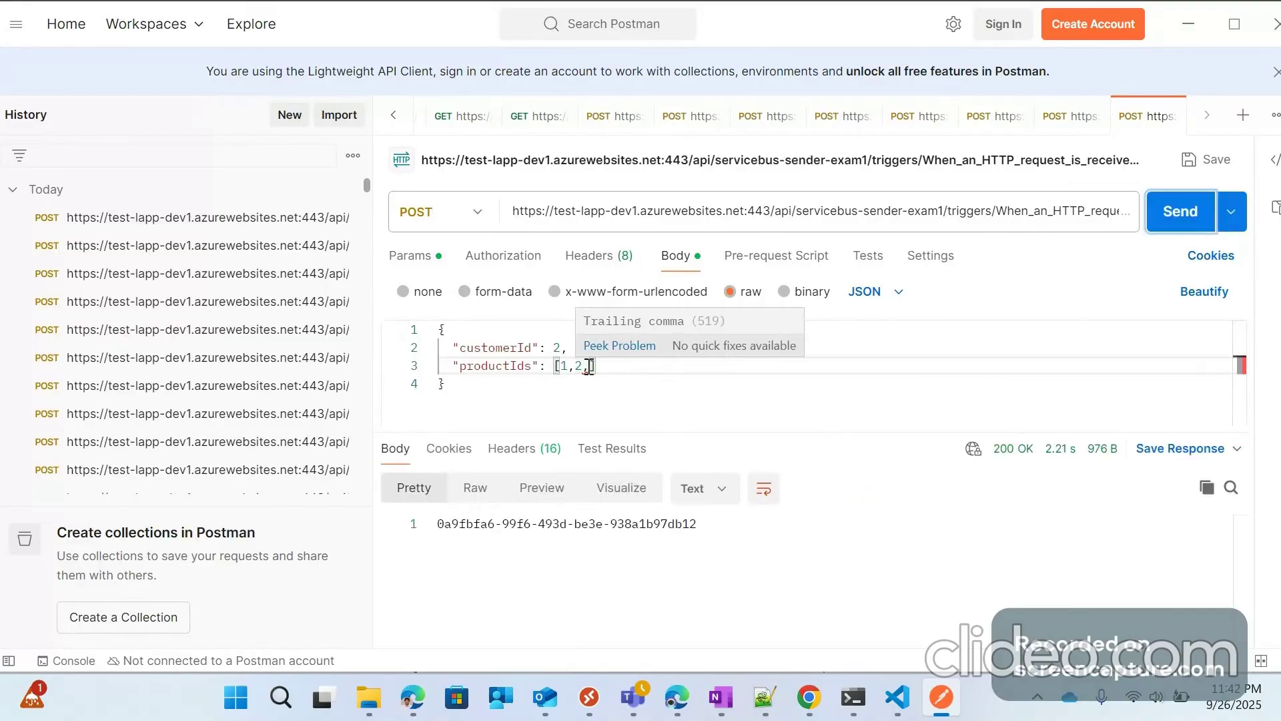
{"action": "key", "text": "BackSpace"}
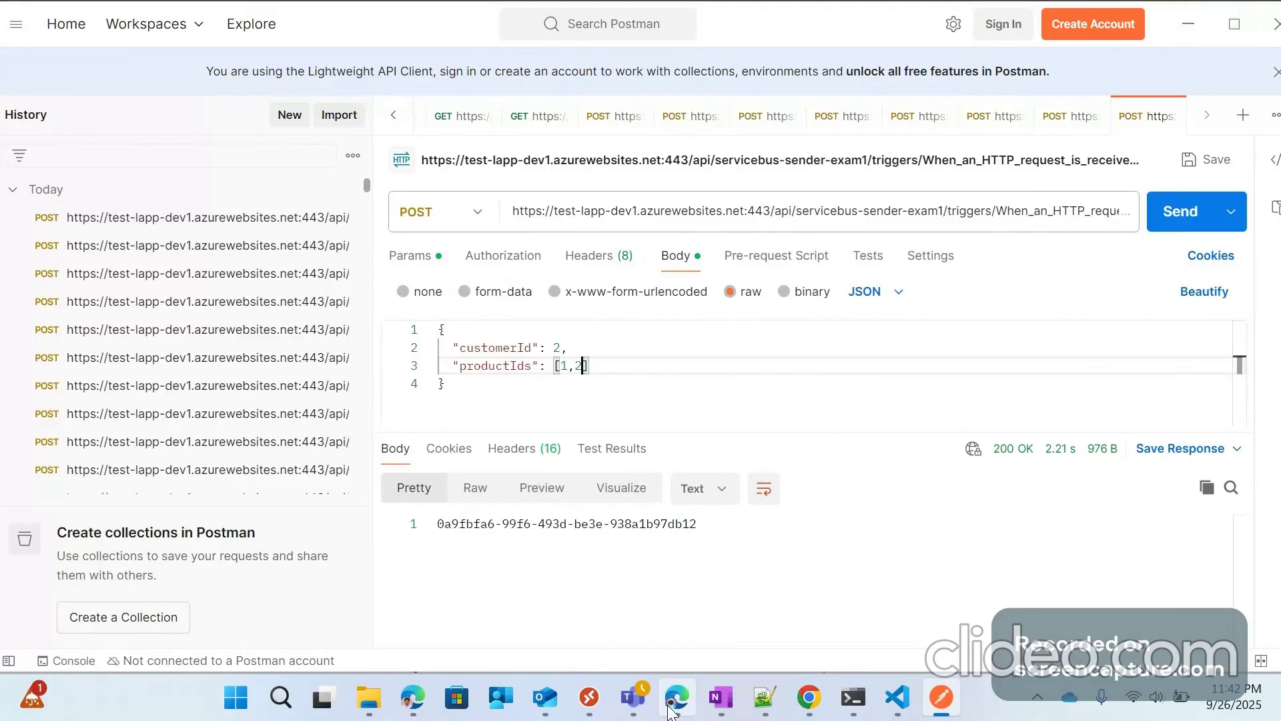
{"action": "mouse_move", "coordinate": [670, 711]}
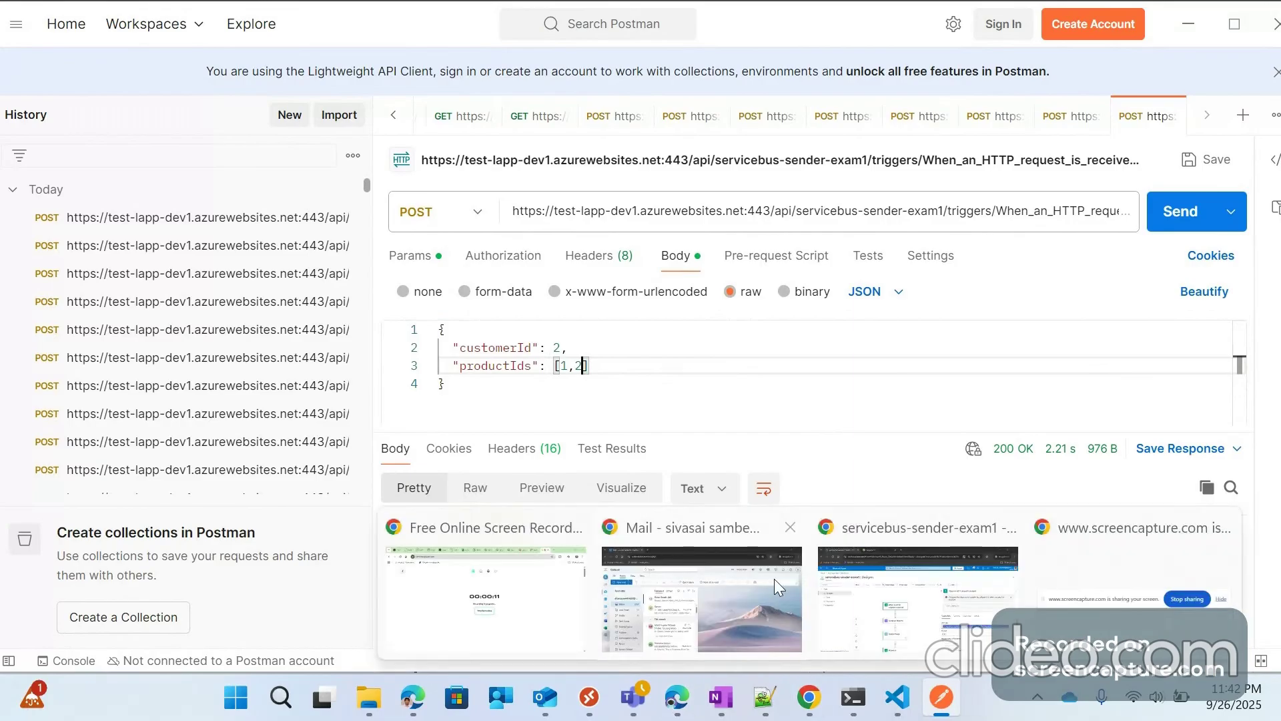
{"action": "left_click", "coordinate": [810, 704]}
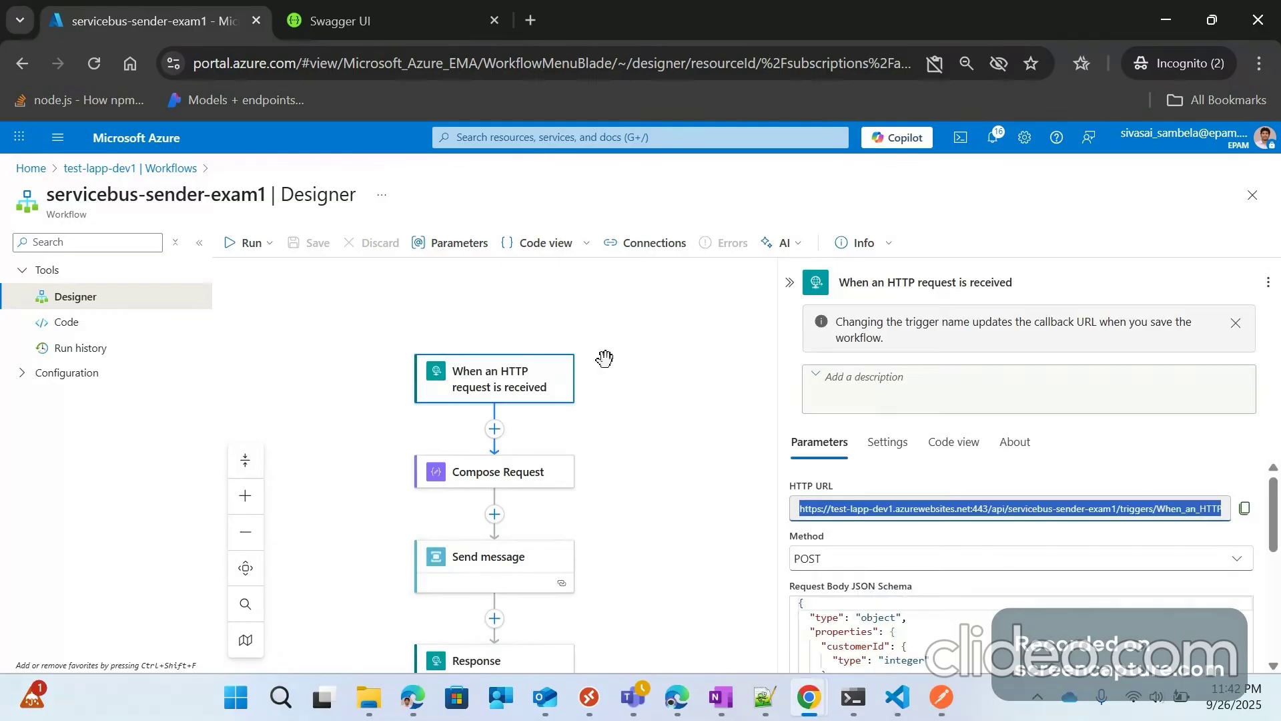
Step: Open the successful run from run history and inspect the Compose Request and Send message inputs and outputs
{"action": "left_click", "coordinate": [111, 351]}
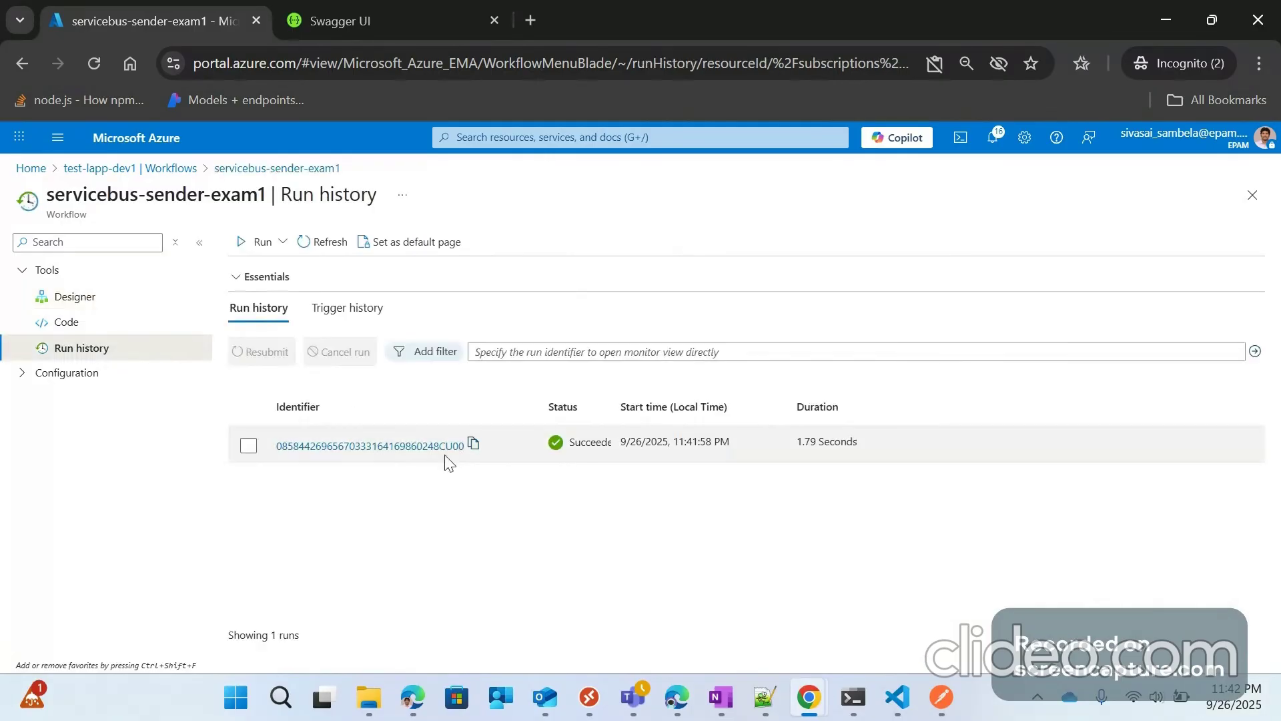
{"action": "left_click", "coordinate": [446, 457]}
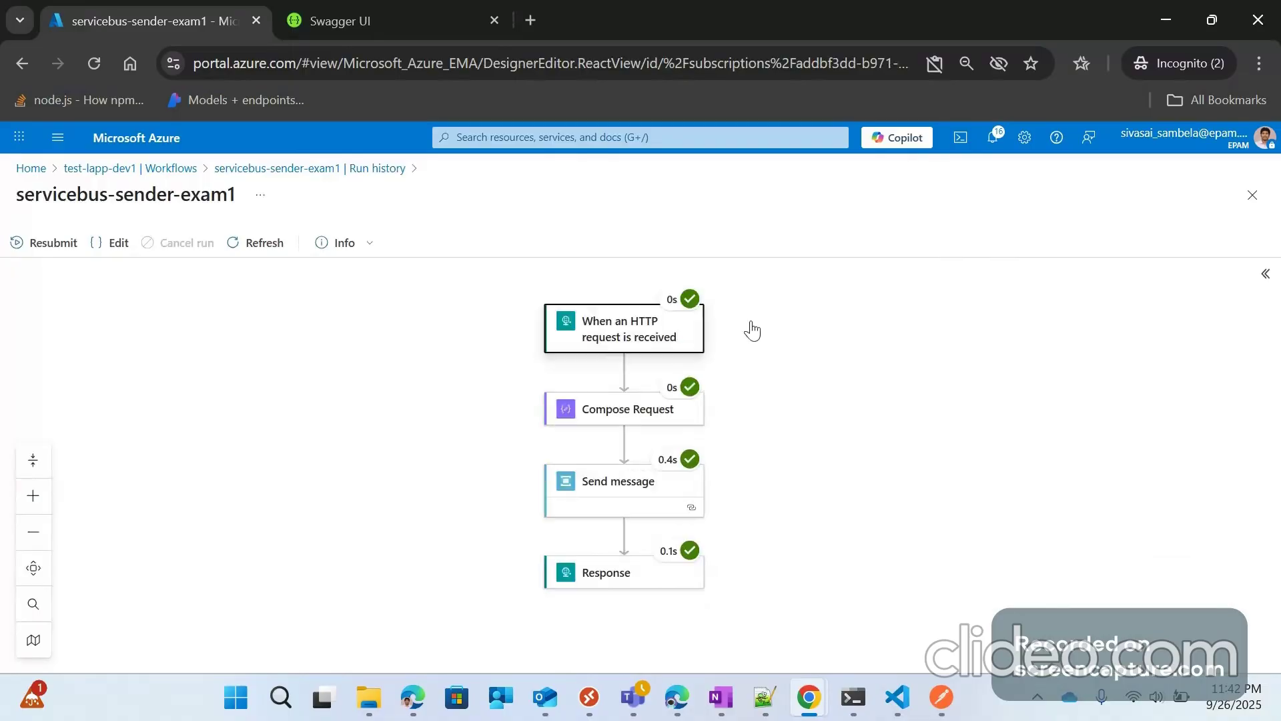
{"action": "left_click", "coordinate": [427, 417]}
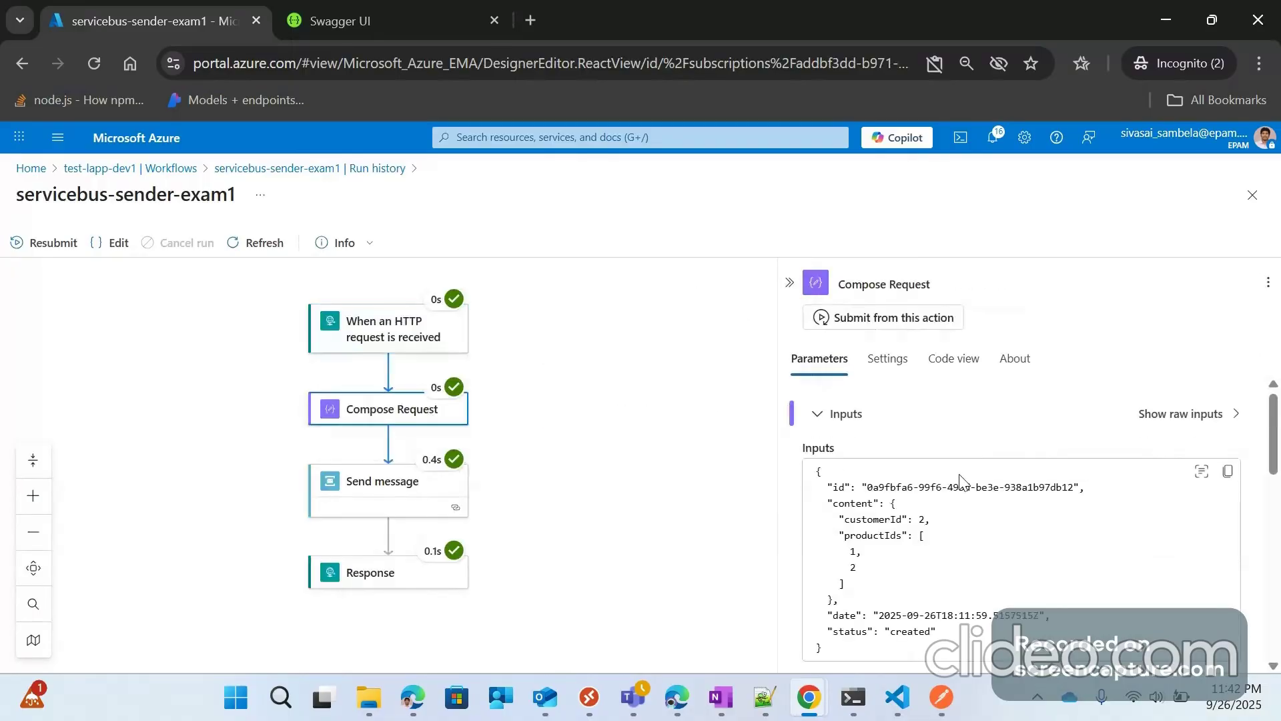
{"action": "scroll", "coordinate": [884, 485], "scroll_direction": "down", "scroll_amount": 1}
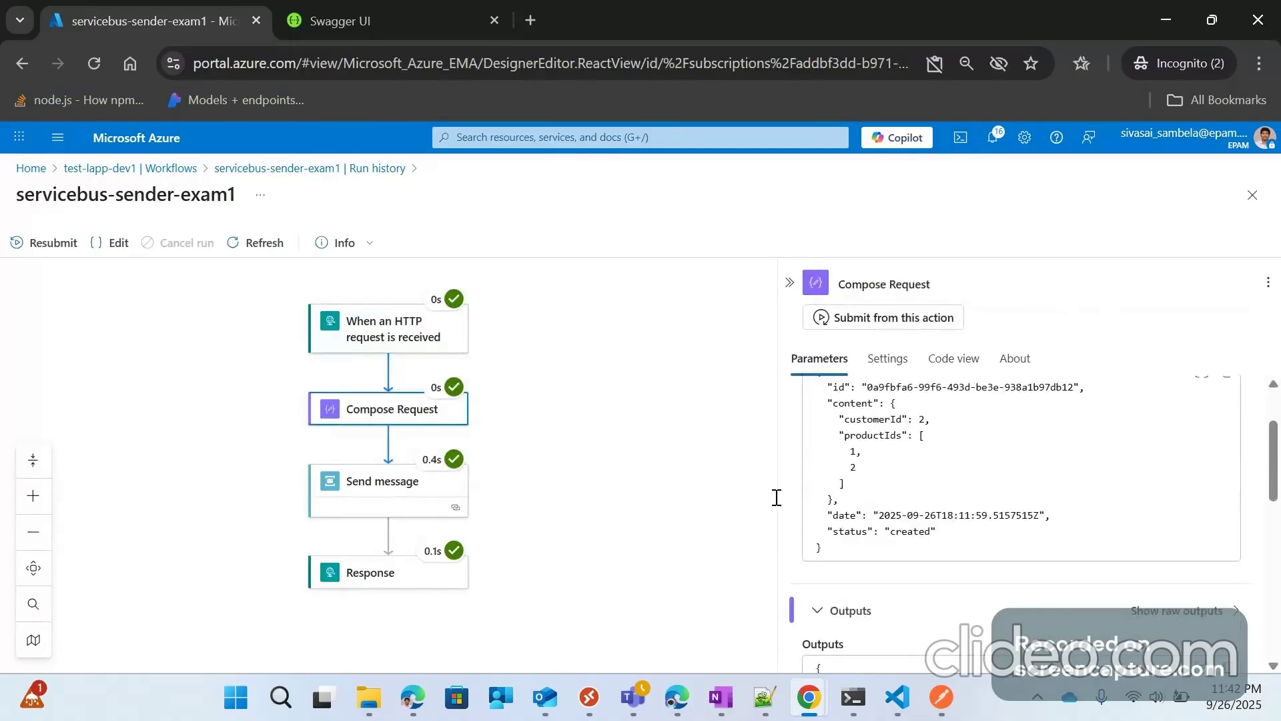
{"action": "left_click", "coordinate": [415, 488]}
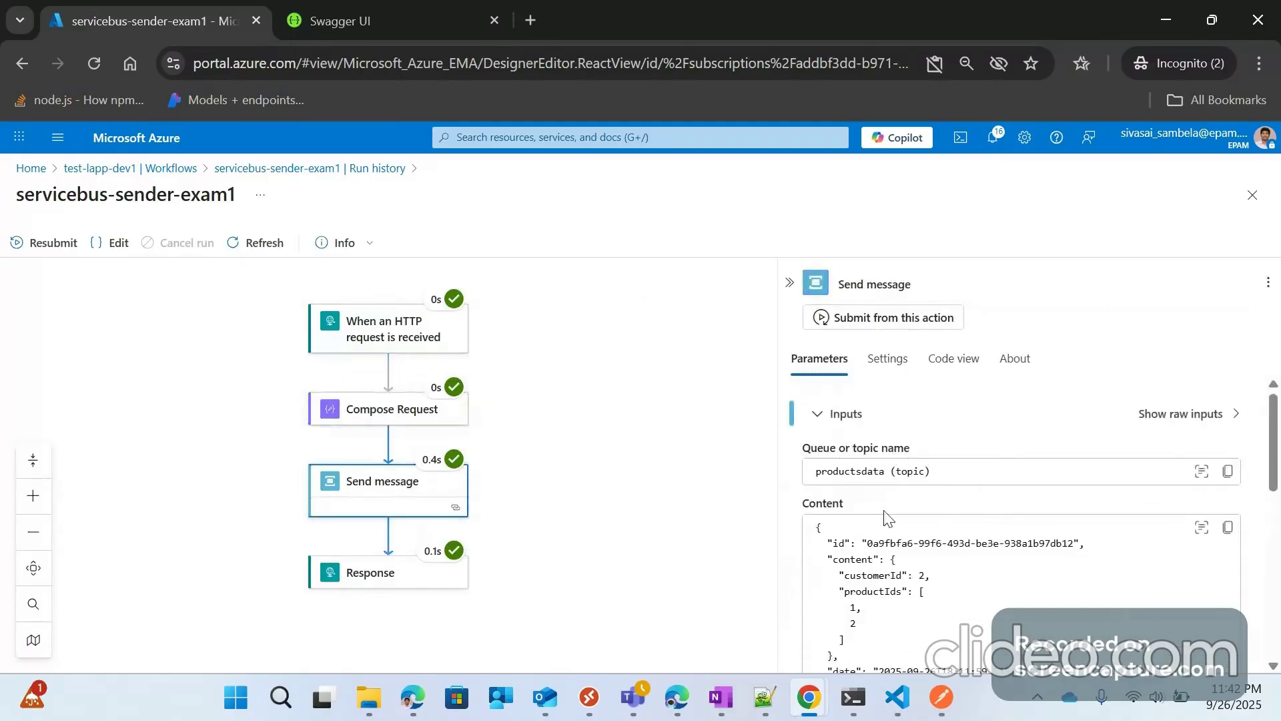
{"action": "right_click", "coordinate": [108, 10]}
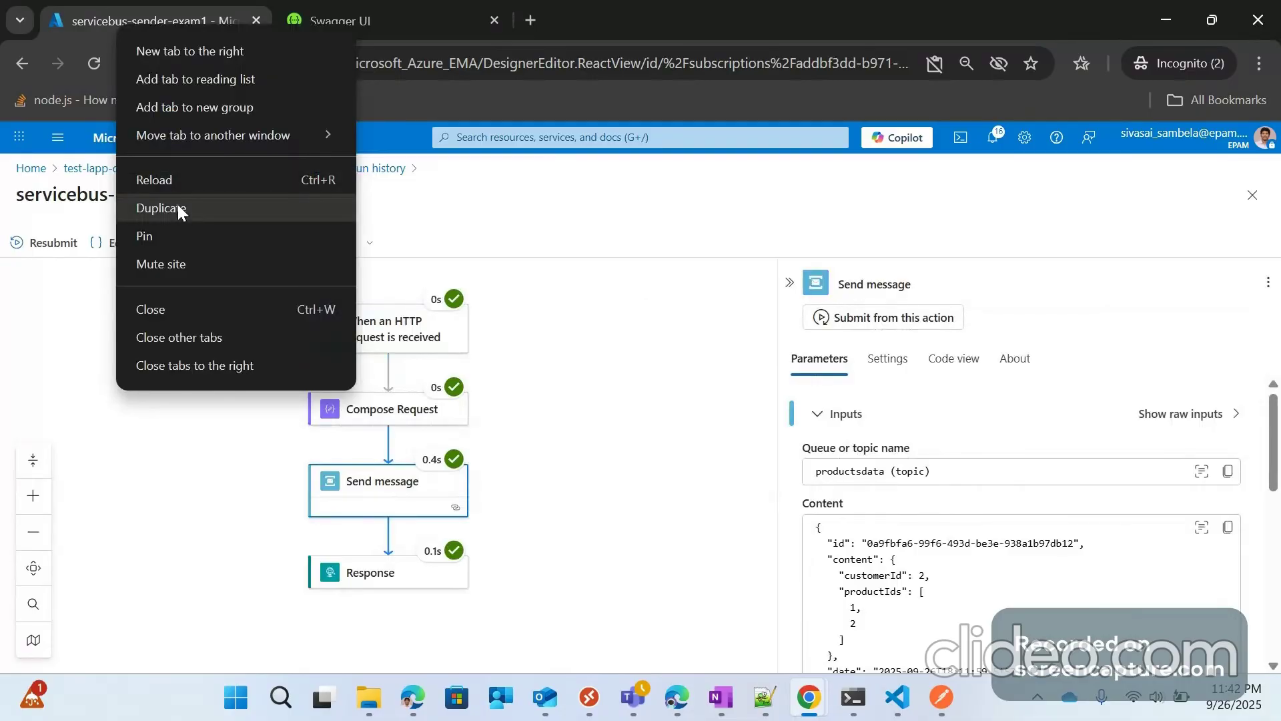
Step: In a duplicate tab, open the dev-orders-sbus namespace from resource group testresgroup1
{"action": "left_click", "coordinate": [180, 211]}
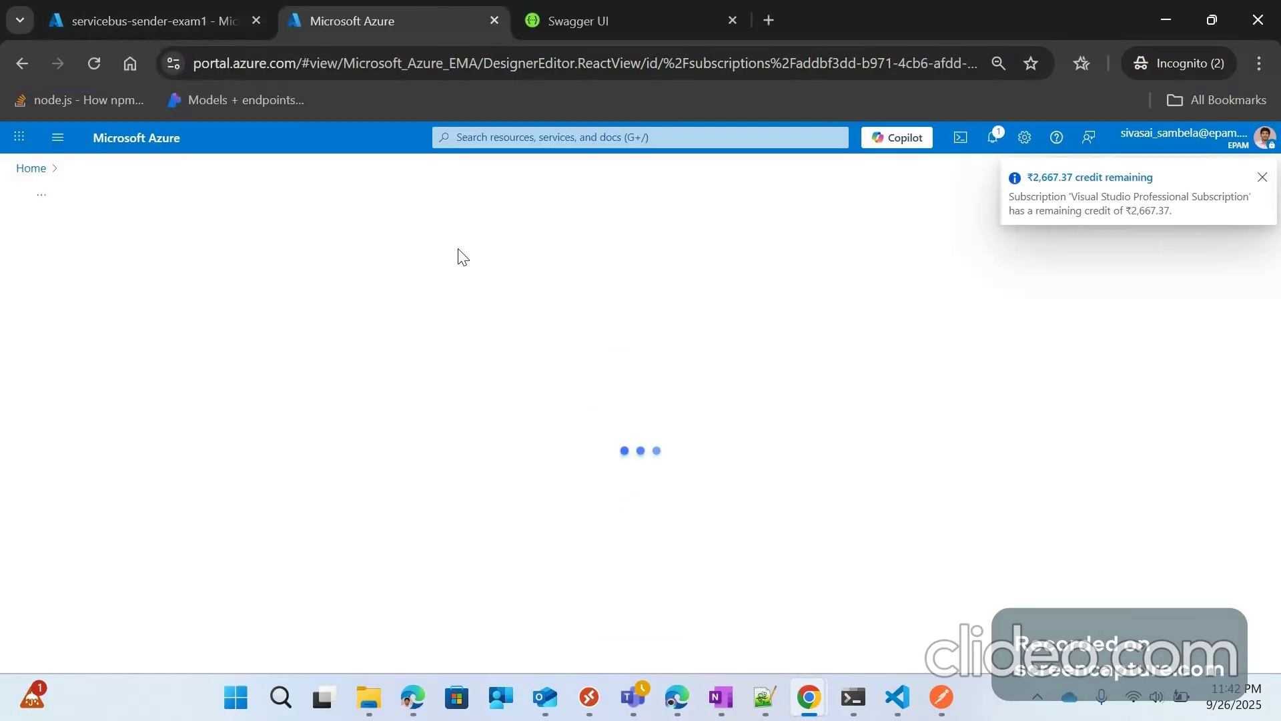
{"action": "left_click", "coordinate": [31, 168]}
{"action": "scroll", "coordinate": [250, 460], "scroll_direction": "down", "scroll_amount": 1}
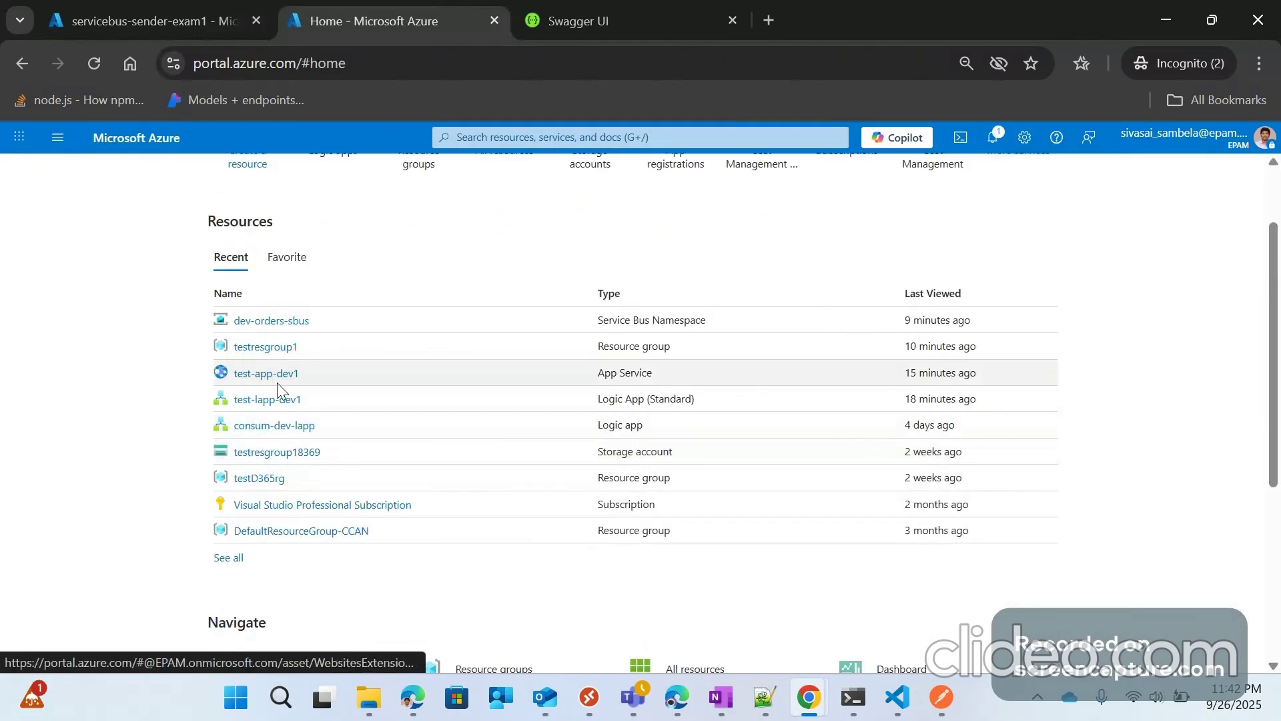
{"action": "mouse_move", "coordinate": [284, 454]}
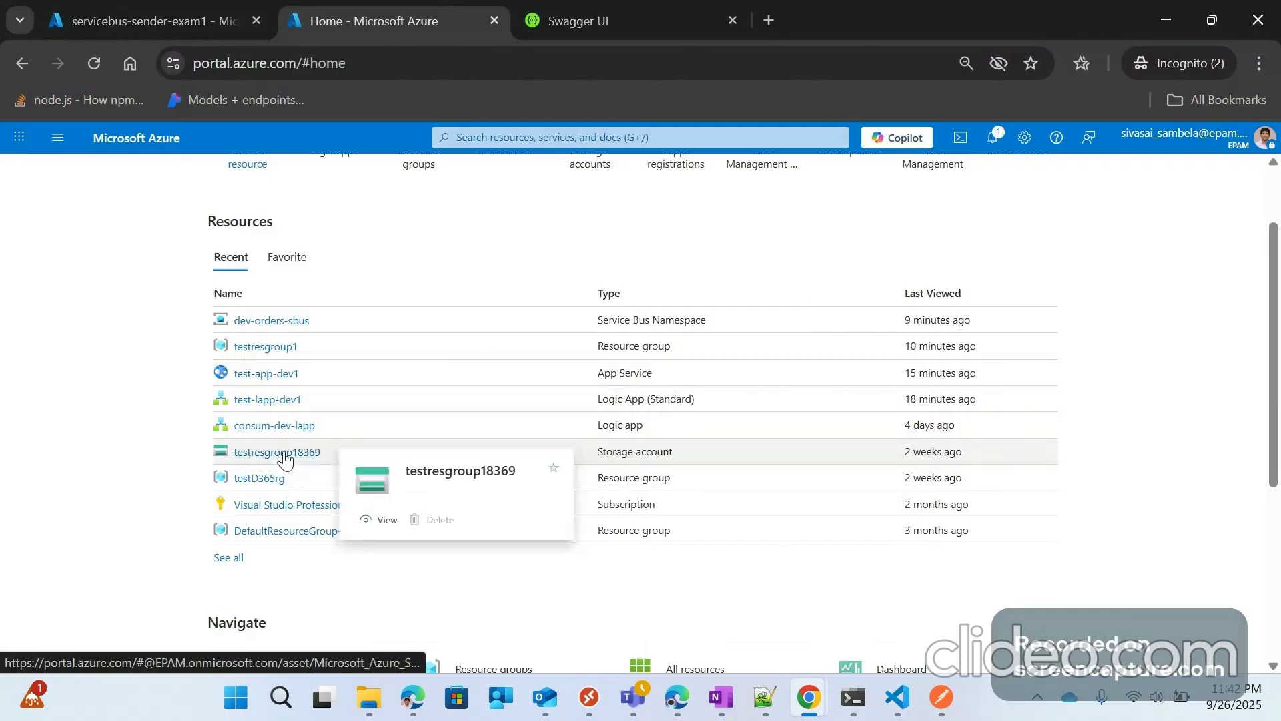
{"action": "left_click", "coordinate": [270, 346]}
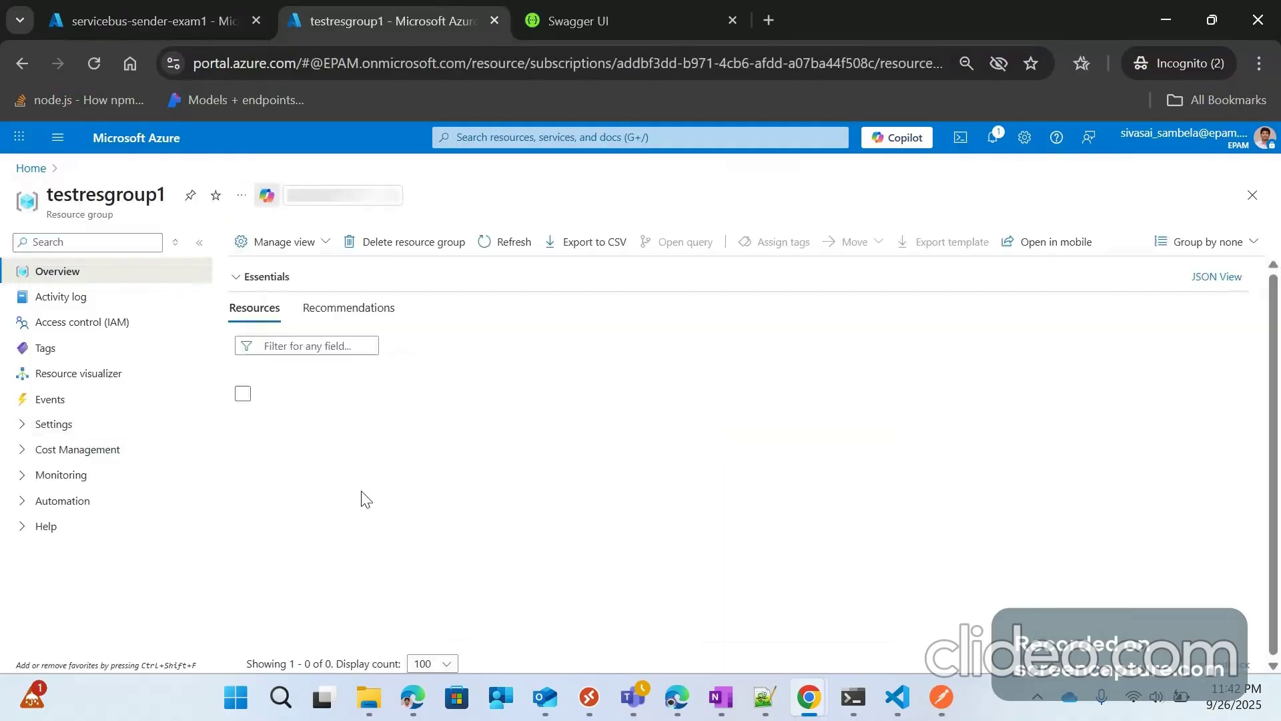
{"action": "left_click", "coordinate": [300, 530]}
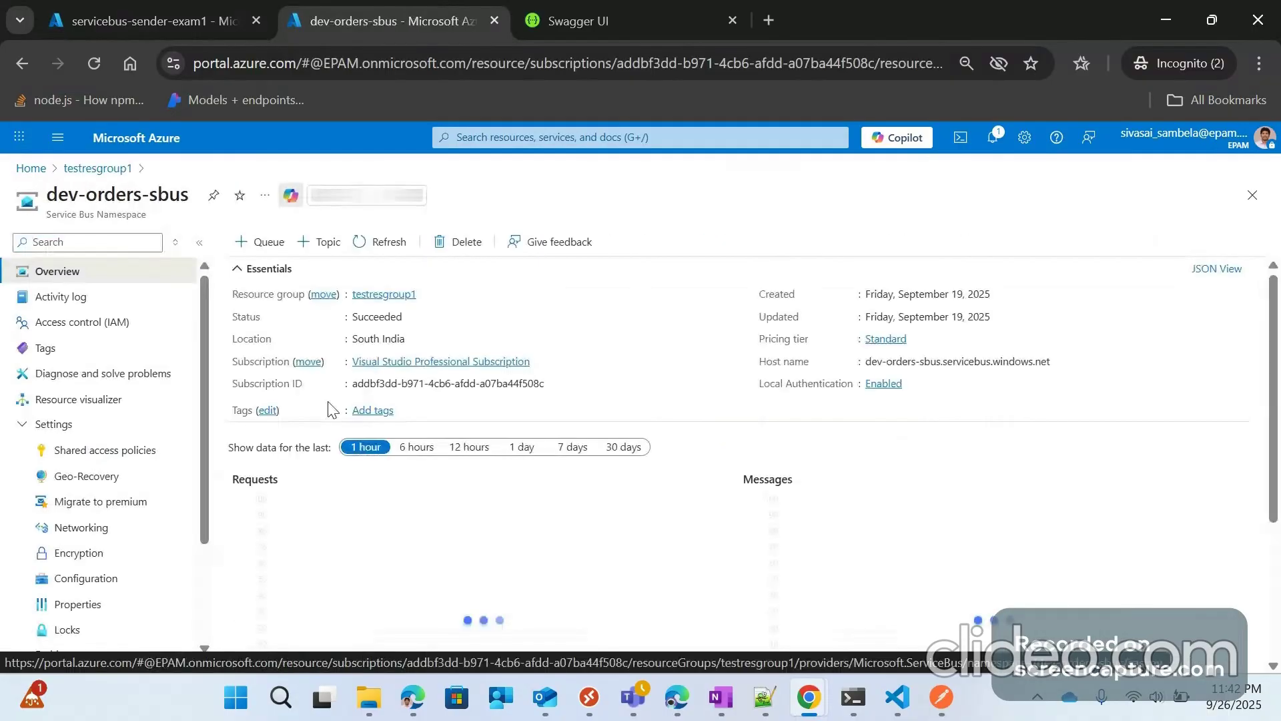
{"action": "scroll", "coordinate": [154, 496], "scroll_direction": "down", "scroll_amount": 3}
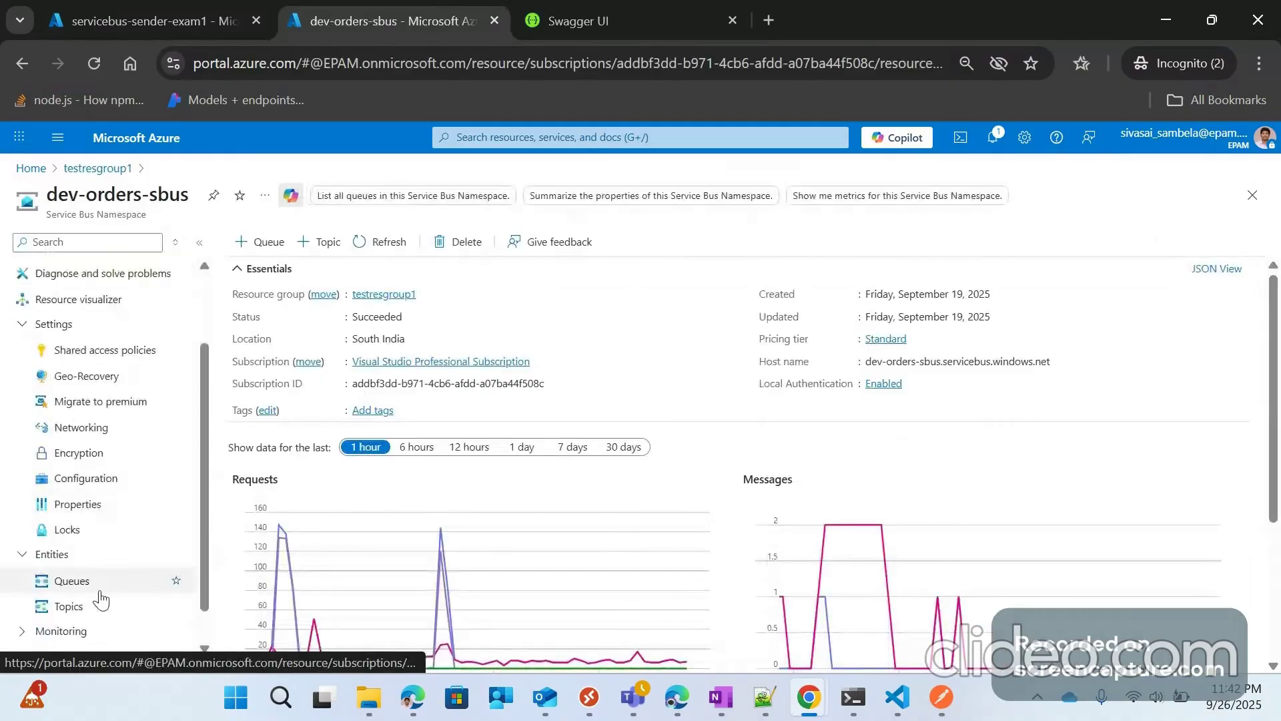
Step: Browse messages of subscription customer-order-sub under topic productsdata, then return to the Topics list
{"action": "left_click", "coordinate": [69, 605]}
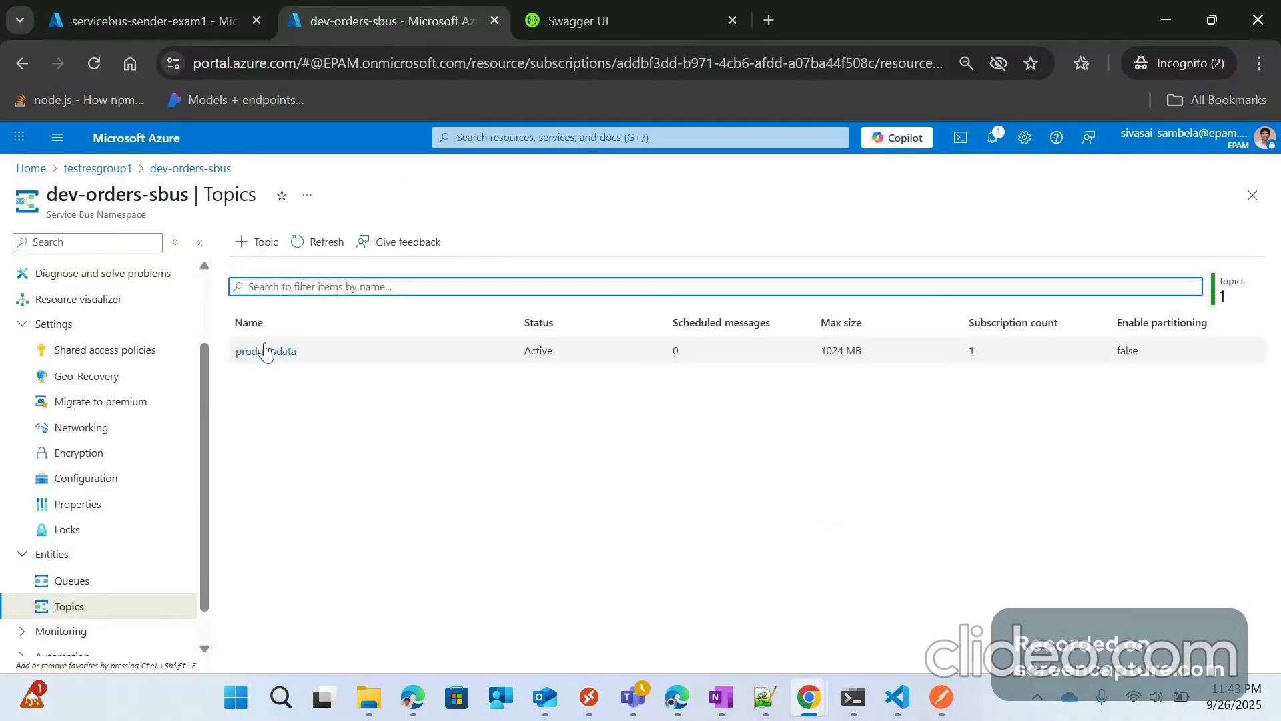
{"action": "left_click", "coordinate": [266, 351]}
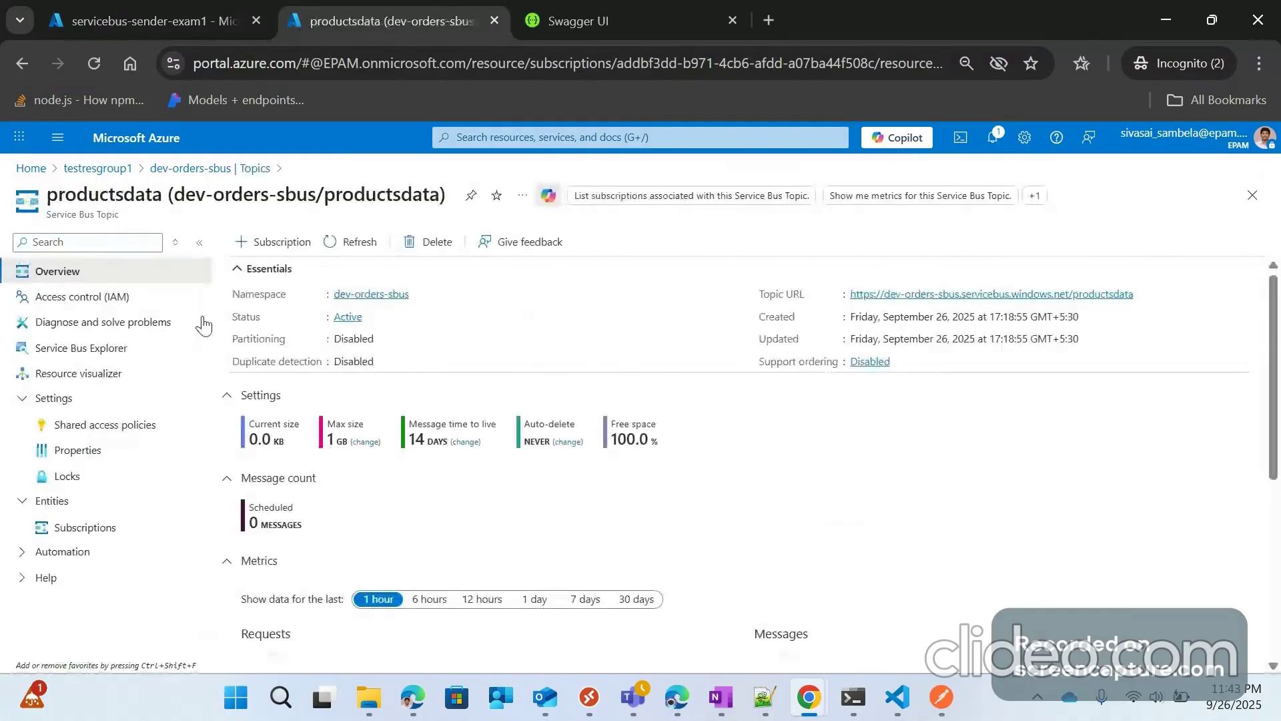
{"action": "left_click", "coordinate": [99, 521]}
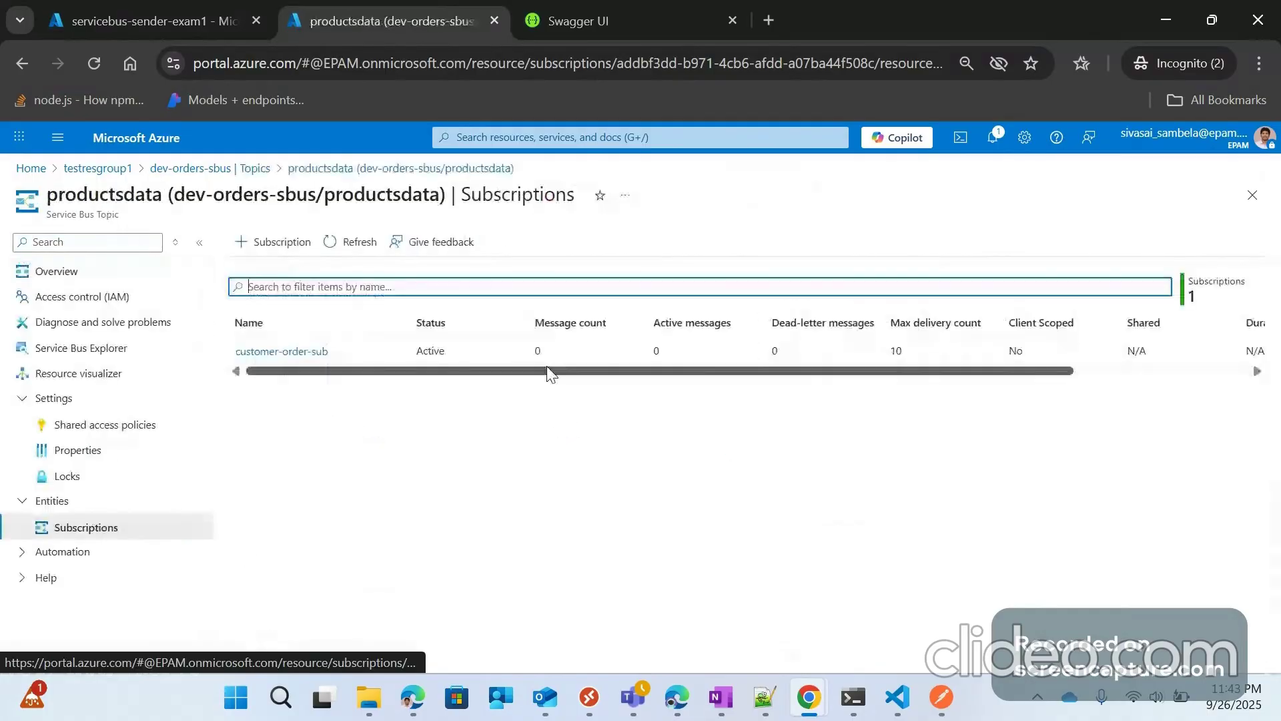
{"action": "left_click", "coordinate": [279, 351]}
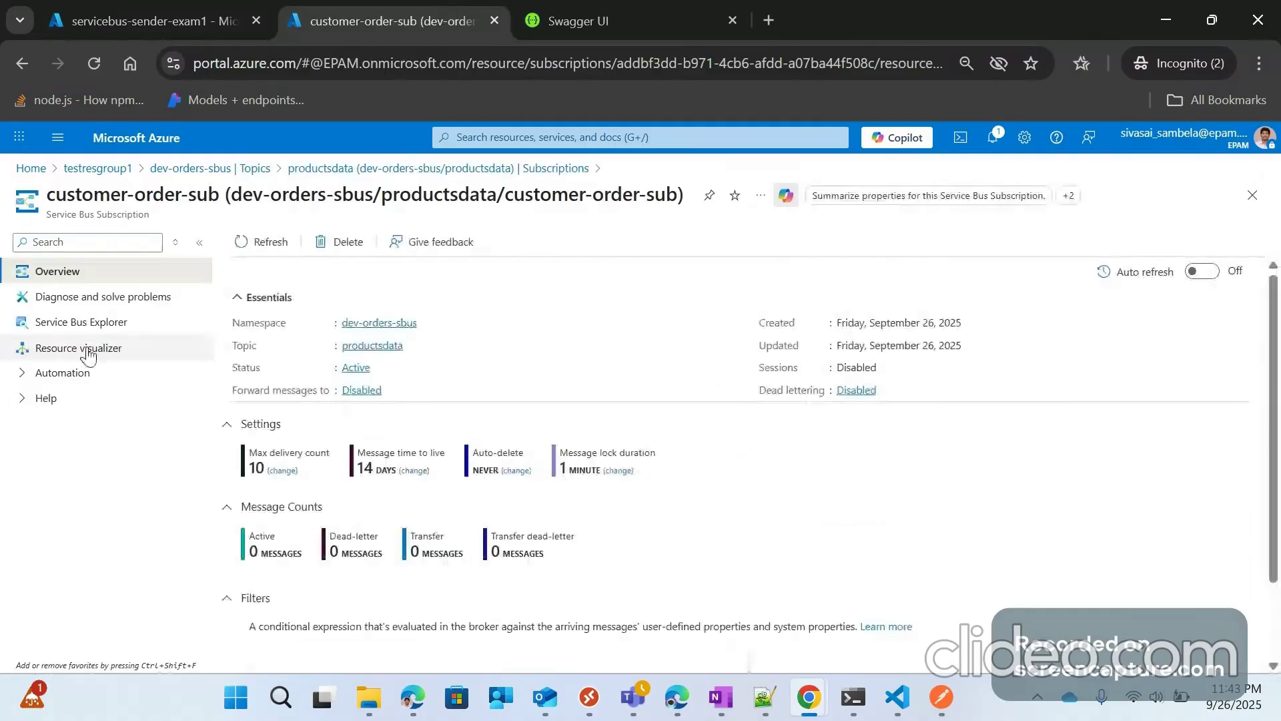
{"action": "left_click", "coordinate": [81, 322]}
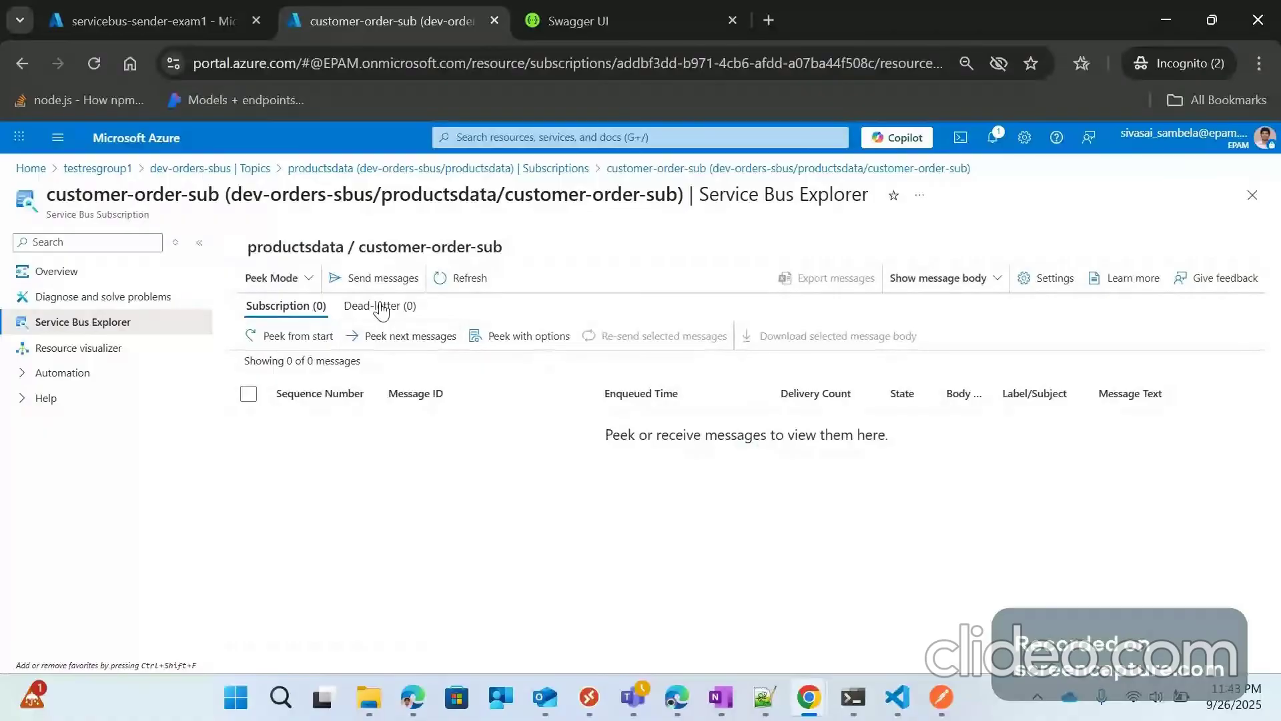
{"action": "left_click", "coordinate": [194, 169]}
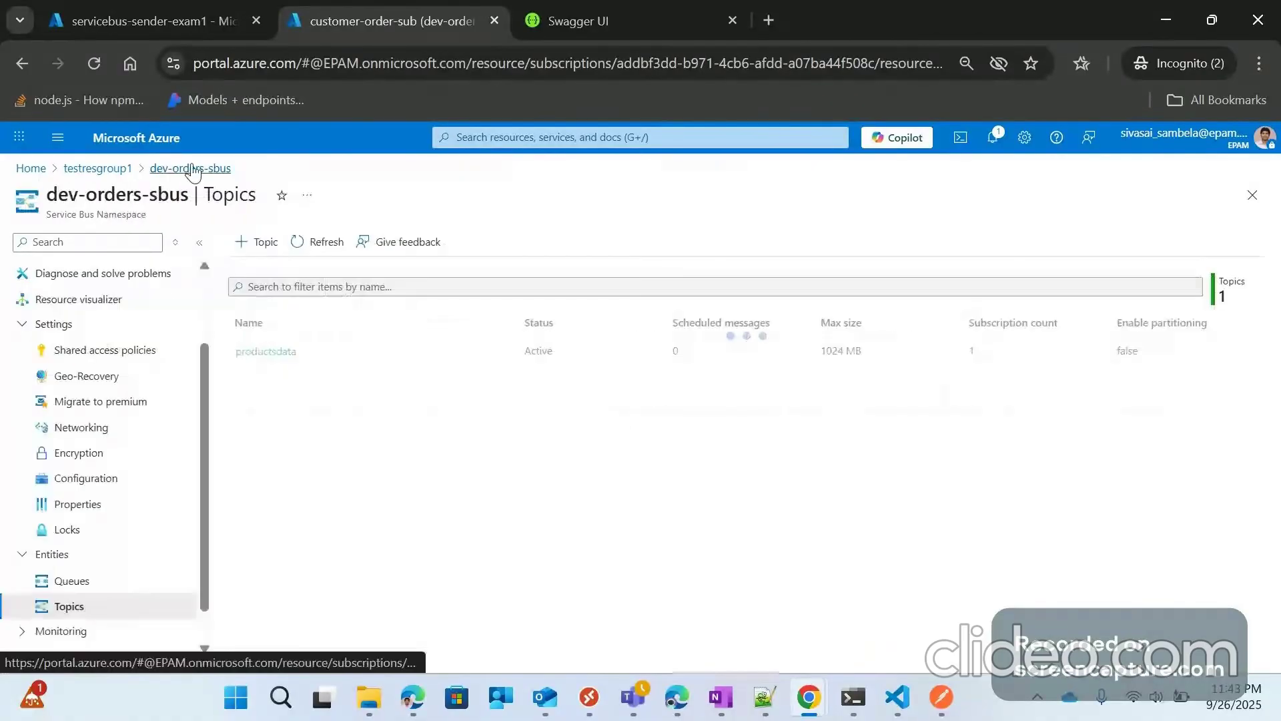
Step: Add topic 'customer-test-topic' to dev-orders-sbus and open its empty Subscriptions page
{"action": "scroll", "coordinate": [86, 544], "scroll_direction": "down", "scroll_amount": 1}
{"action": "left_click", "coordinate": [266, 242]}
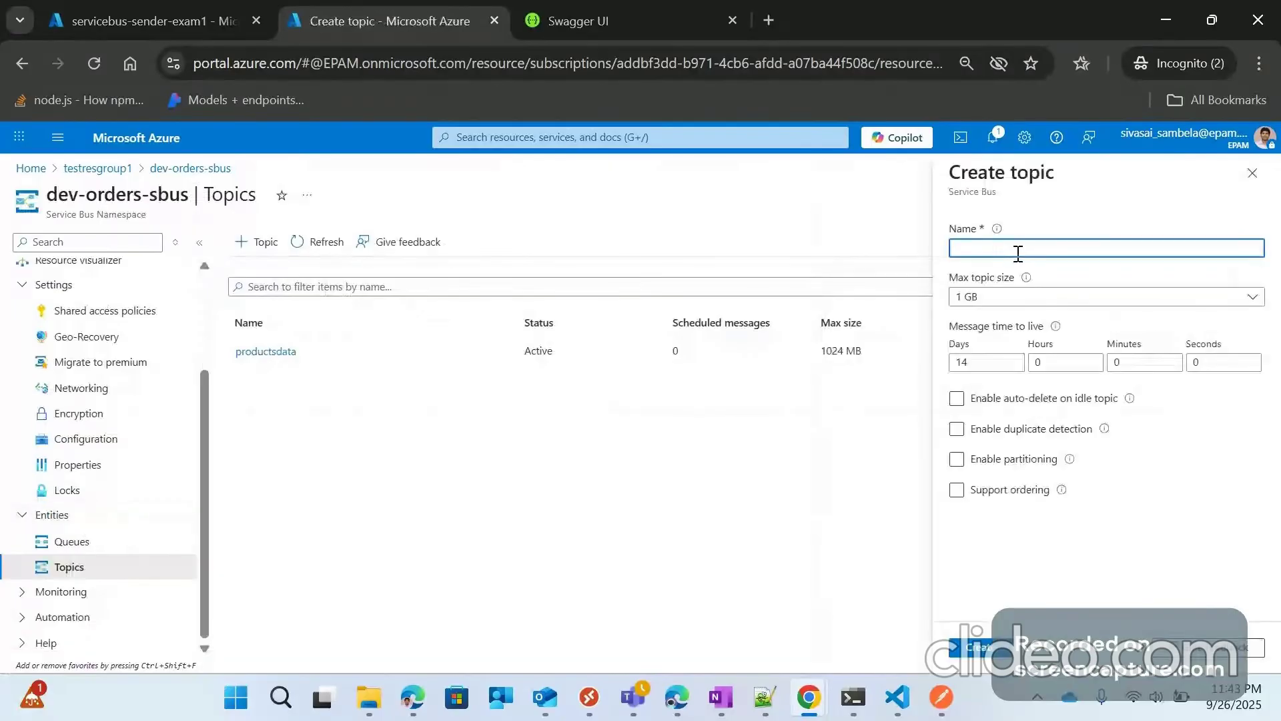
{"action": "type", "text": "customer"}
{"action": "type", "text": "or"}
{"action": "key", "text": "BackSpace"}
{"action": "key", "text": "BackSpace"}
{"action": "type", "text": "-t"}
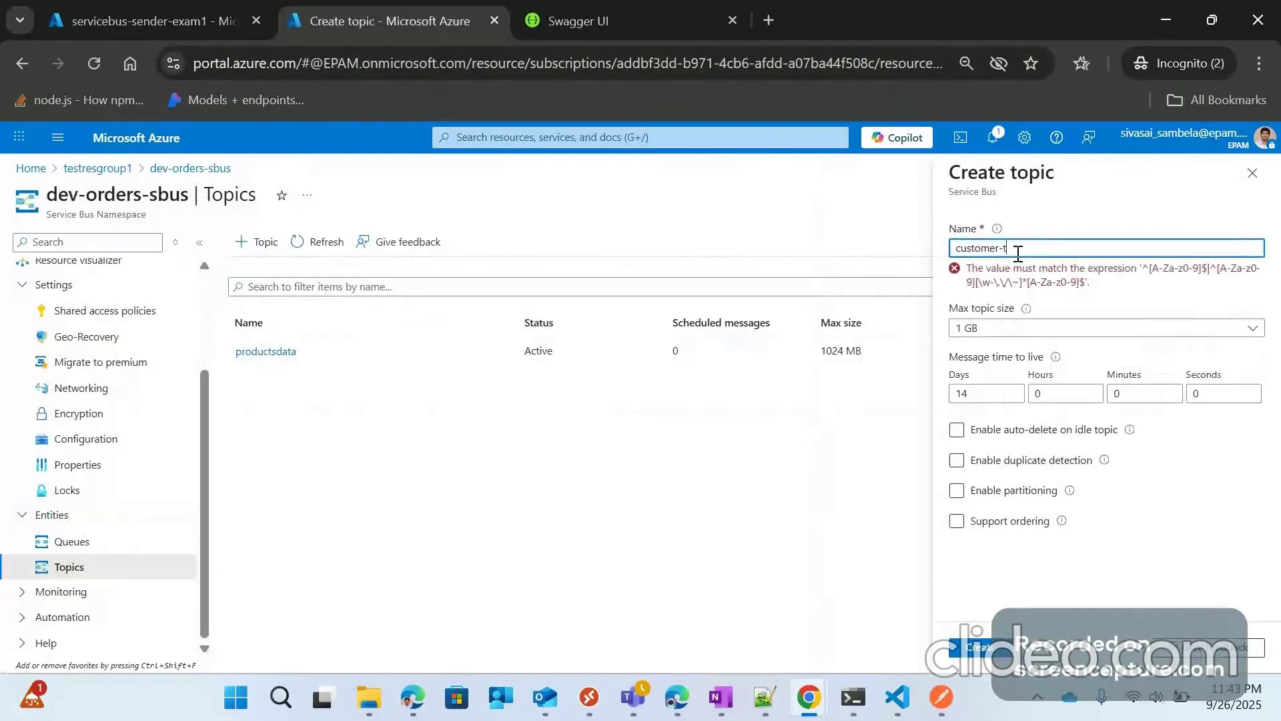
{"action": "type", "text": "estt-"}
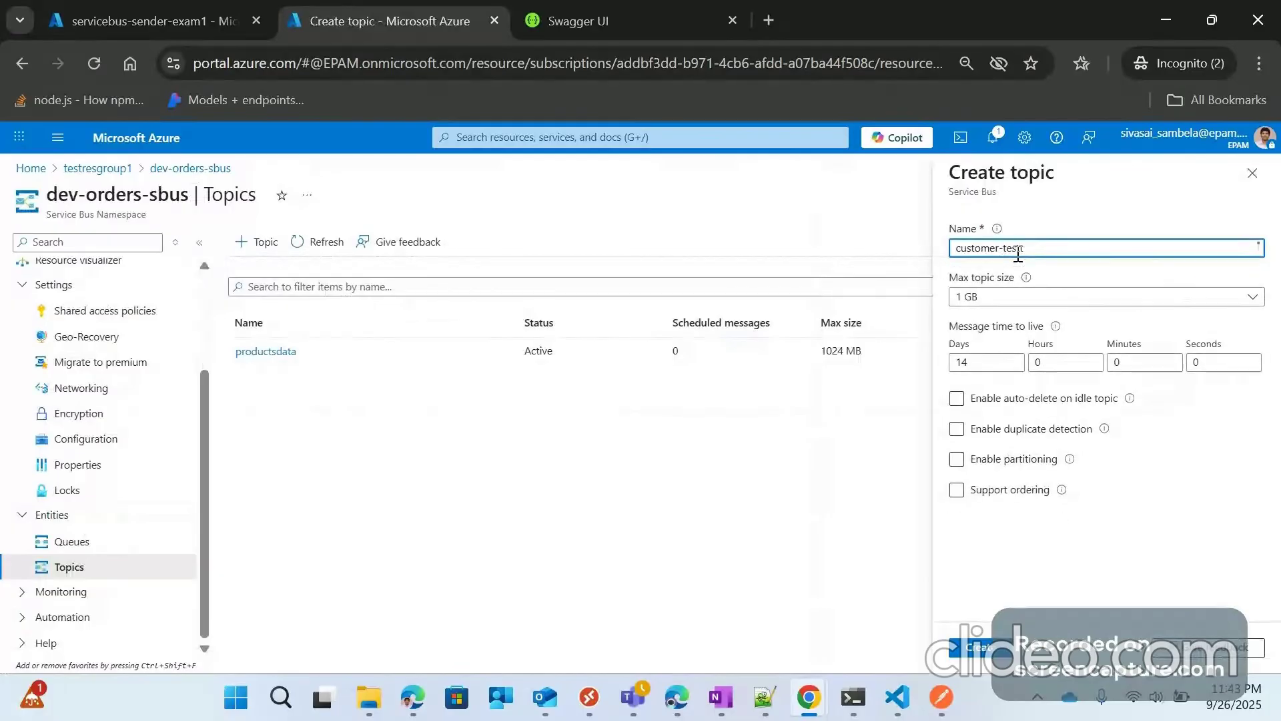
{"action": "type", "text": "t"}
{"action": "key", "text": "BackSpace"}
{"action": "type", "text": "-topic"}
{"action": "left_click", "coordinate": [978, 647]}
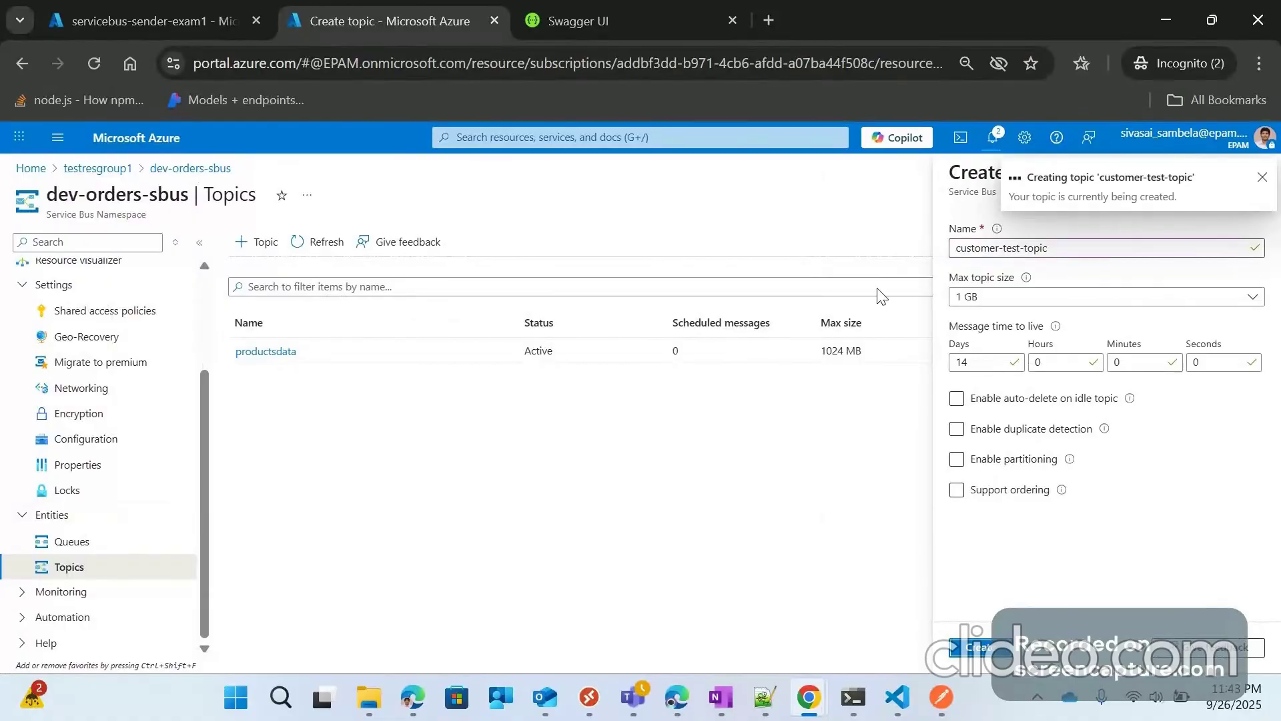
{"action": "left_click", "coordinate": [281, 351]}
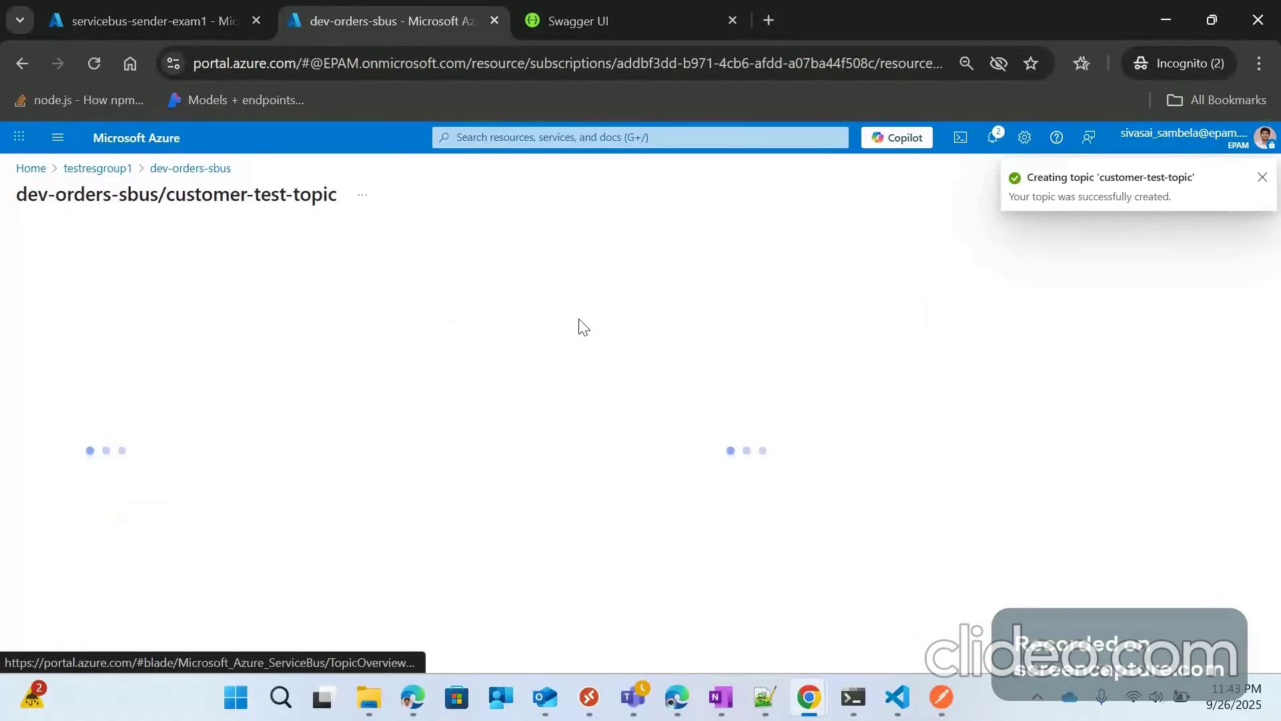
{"action": "left_click", "coordinate": [86, 527]}
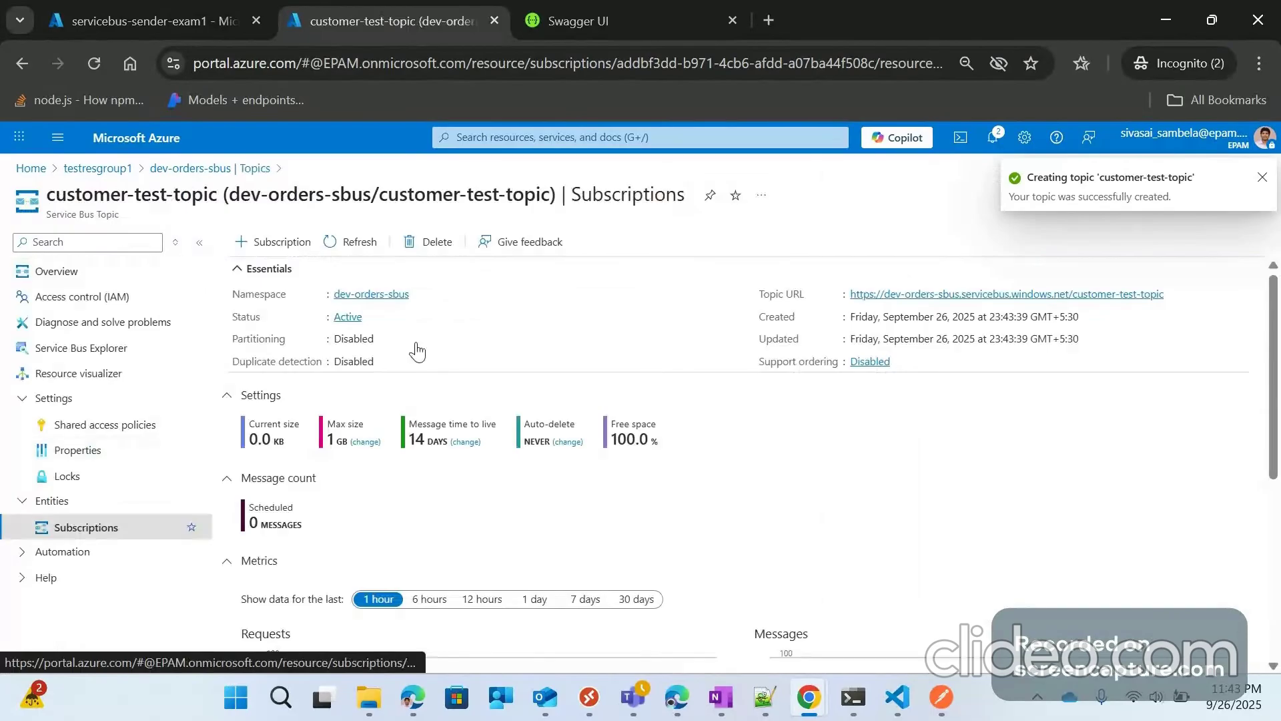
Step: Create subscription 'customer-test-subscription' on customer-test-topic with max delivery count 10
{"action": "left_click", "coordinate": [283, 243]}
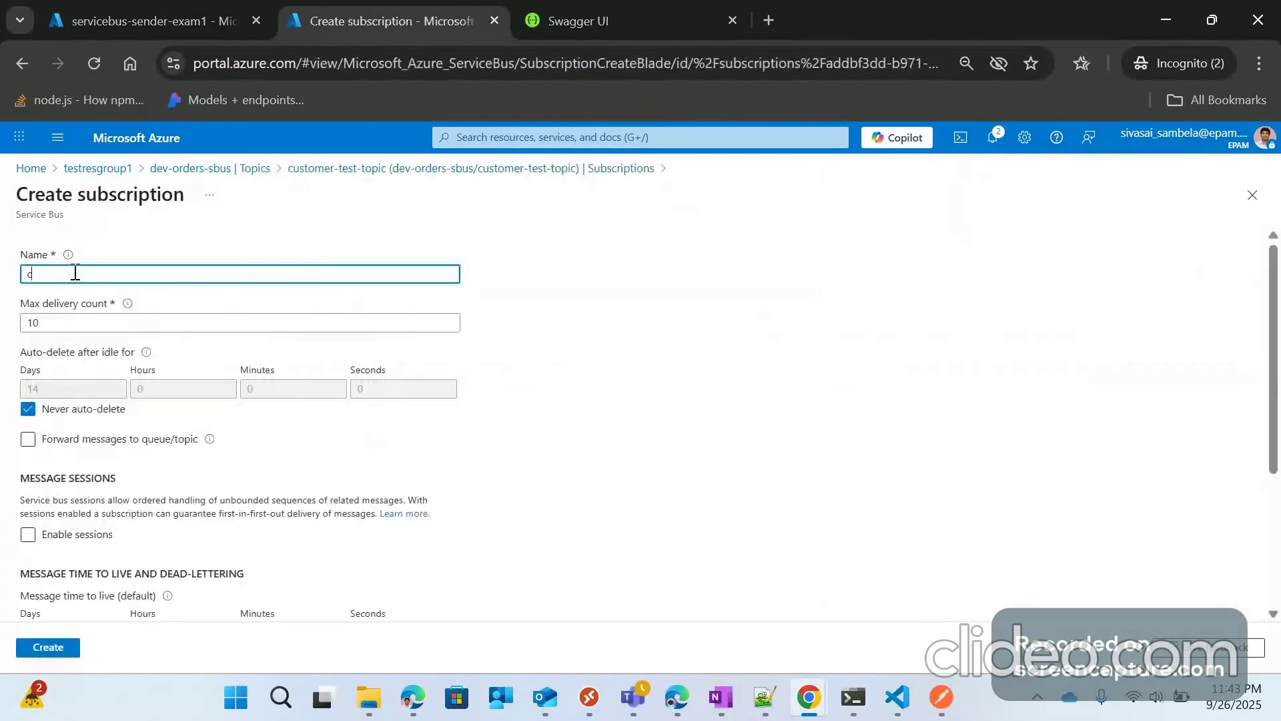
{"action": "type", "text": "customer-test-subscription1"}
{"action": "key", "text": "BackSpace"}
{"action": "left_click", "coordinate": [630, 409]}
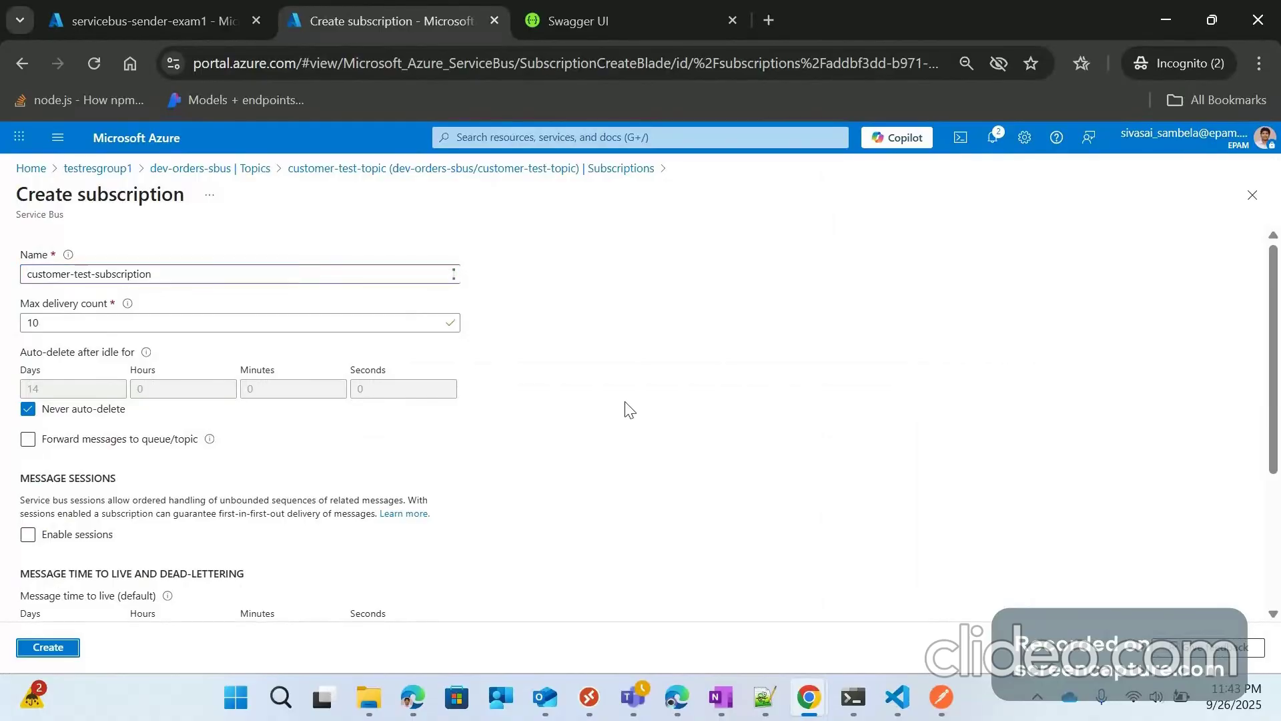
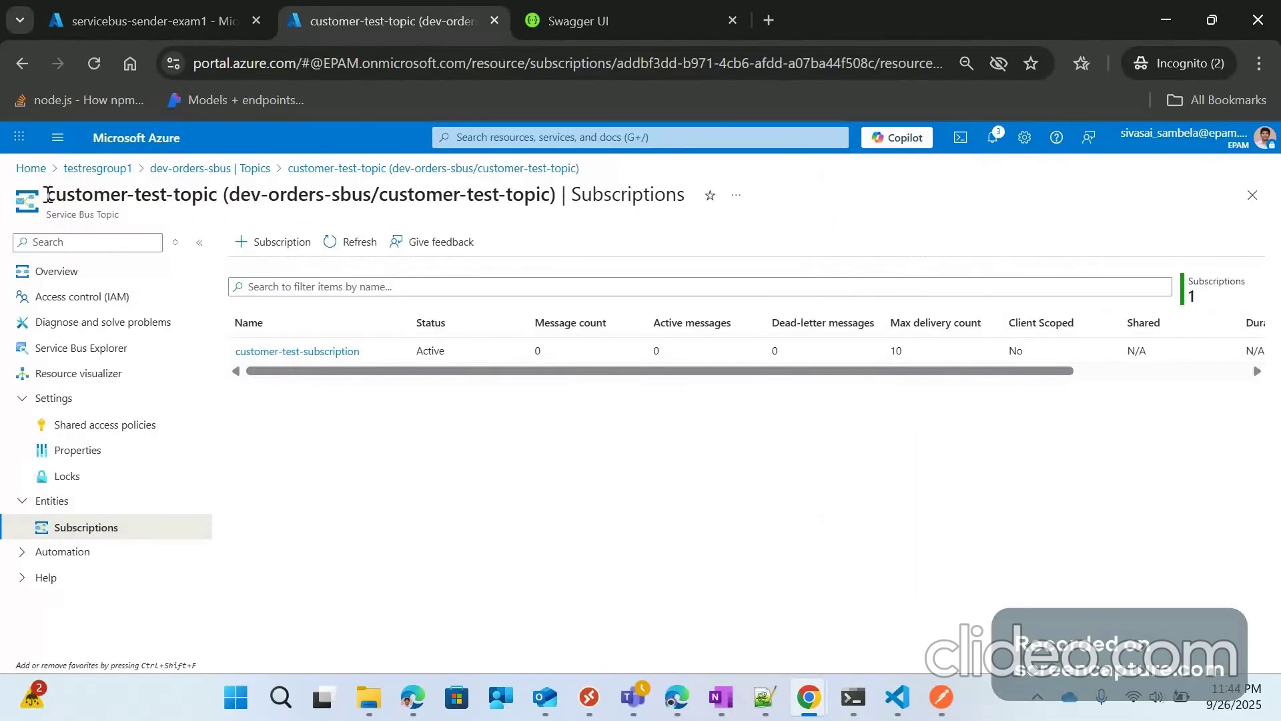
Step: Copy the topic name customer-test-topic, then start a new app setting in test-lapp-dev1's environment variables
{"action": "left_click_drag", "start_coordinate": [48, 194], "coordinate": [218, 195]}
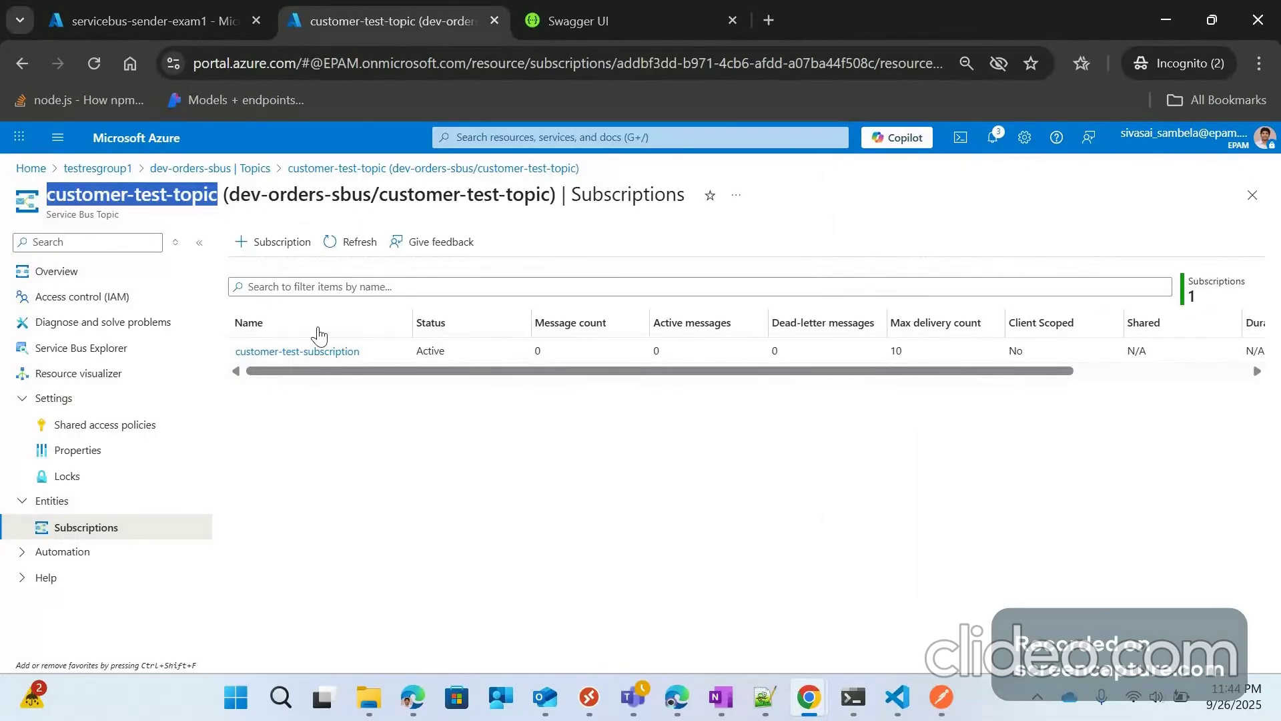
{"action": "left_click", "coordinate": [175, 9]}
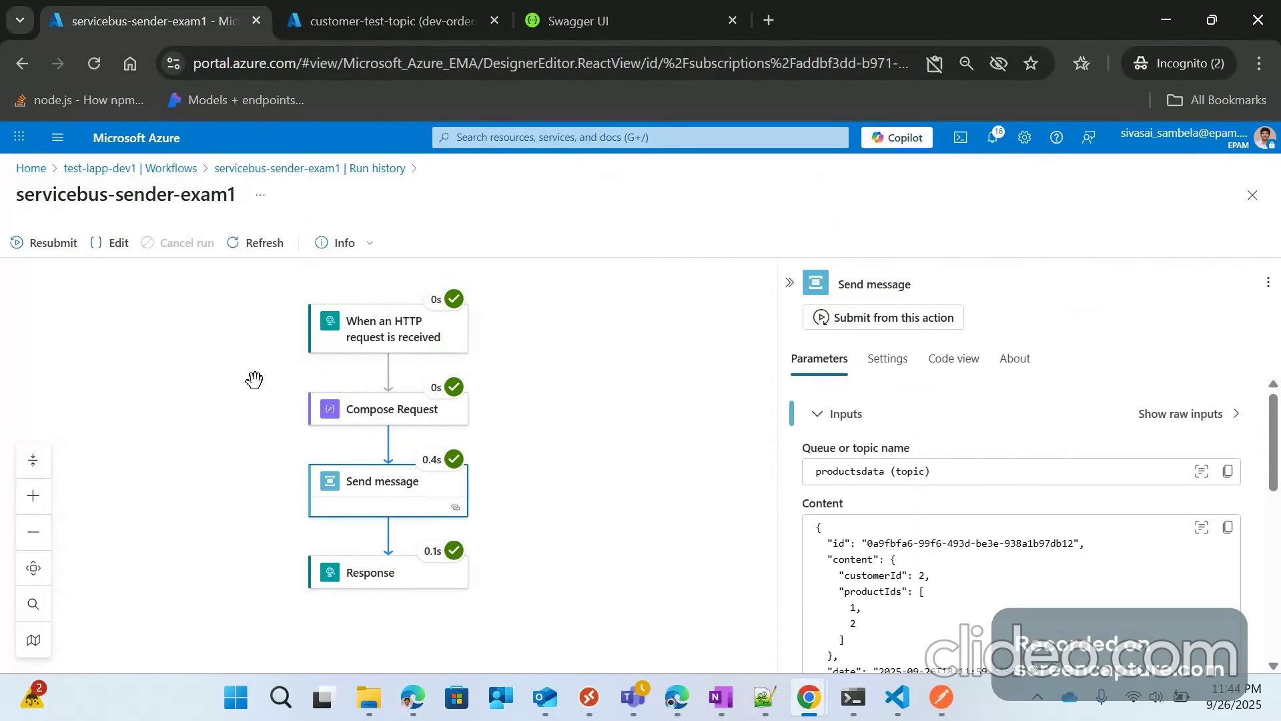
{"action": "left_click", "coordinate": [98, 170]}
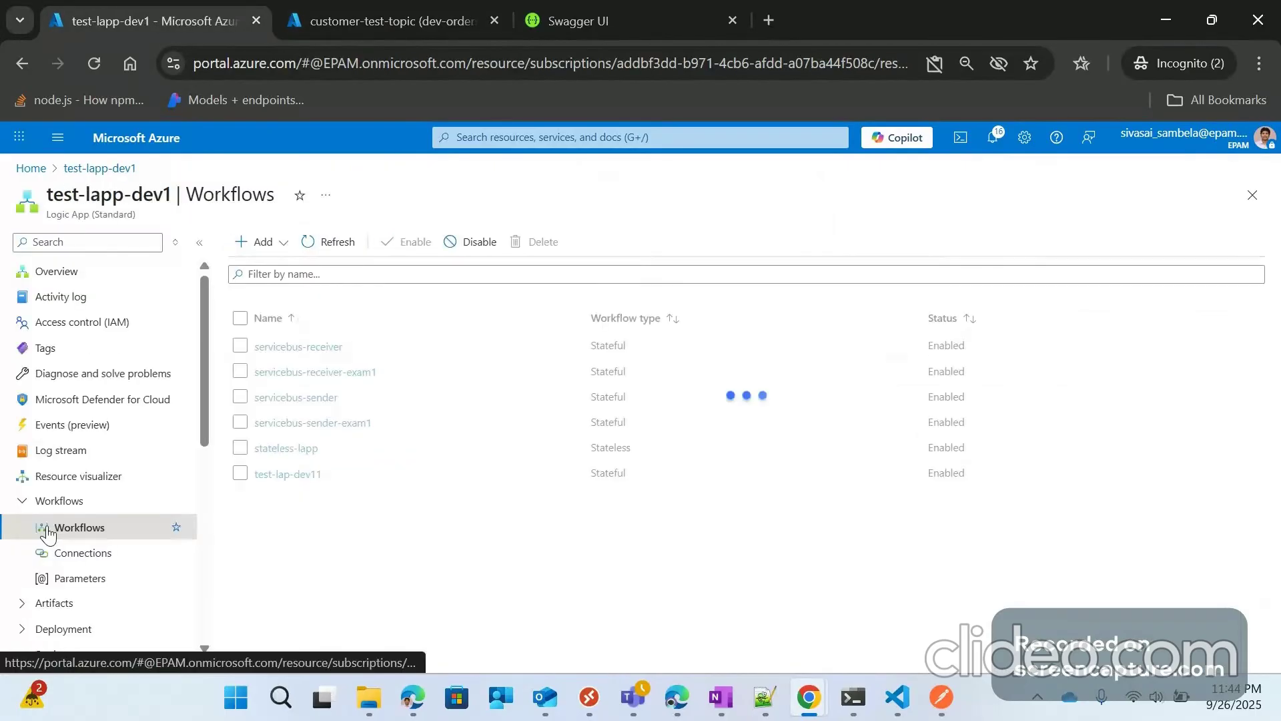
{"action": "scroll", "coordinate": [72, 459], "scroll_direction": "down", "scroll_amount": 5}
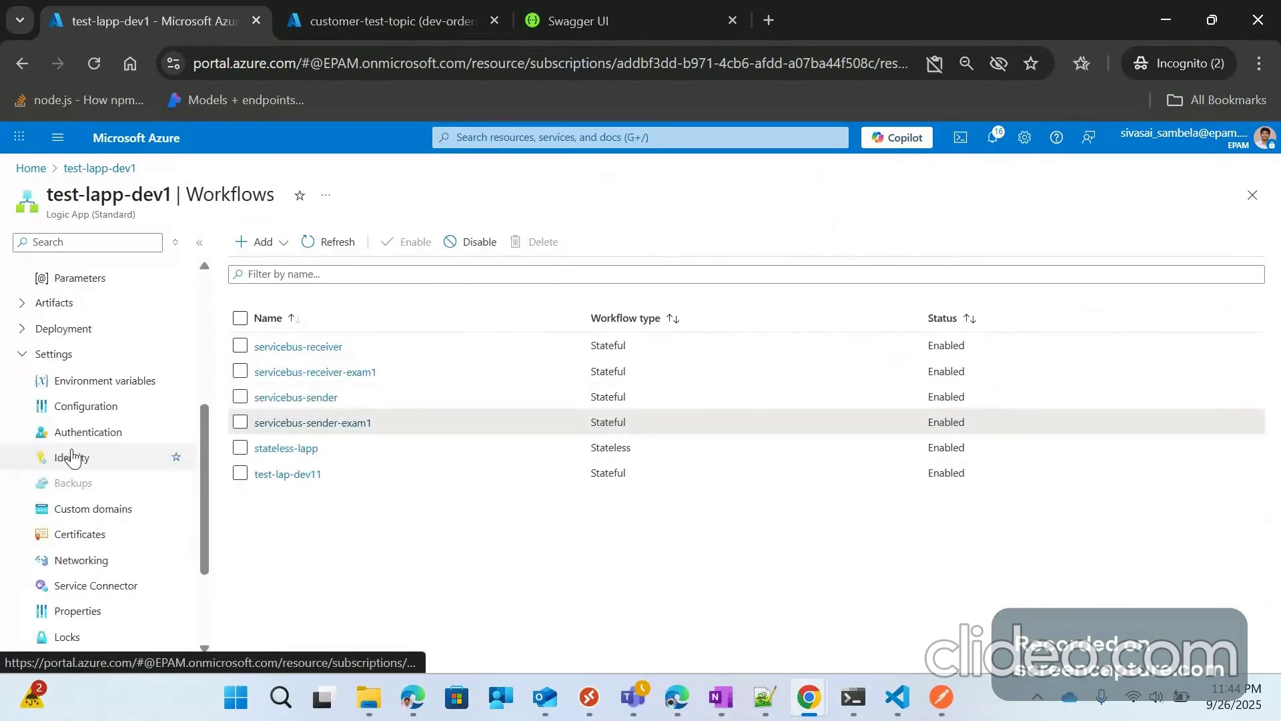
{"action": "left_click", "coordinate": [105, 380]}
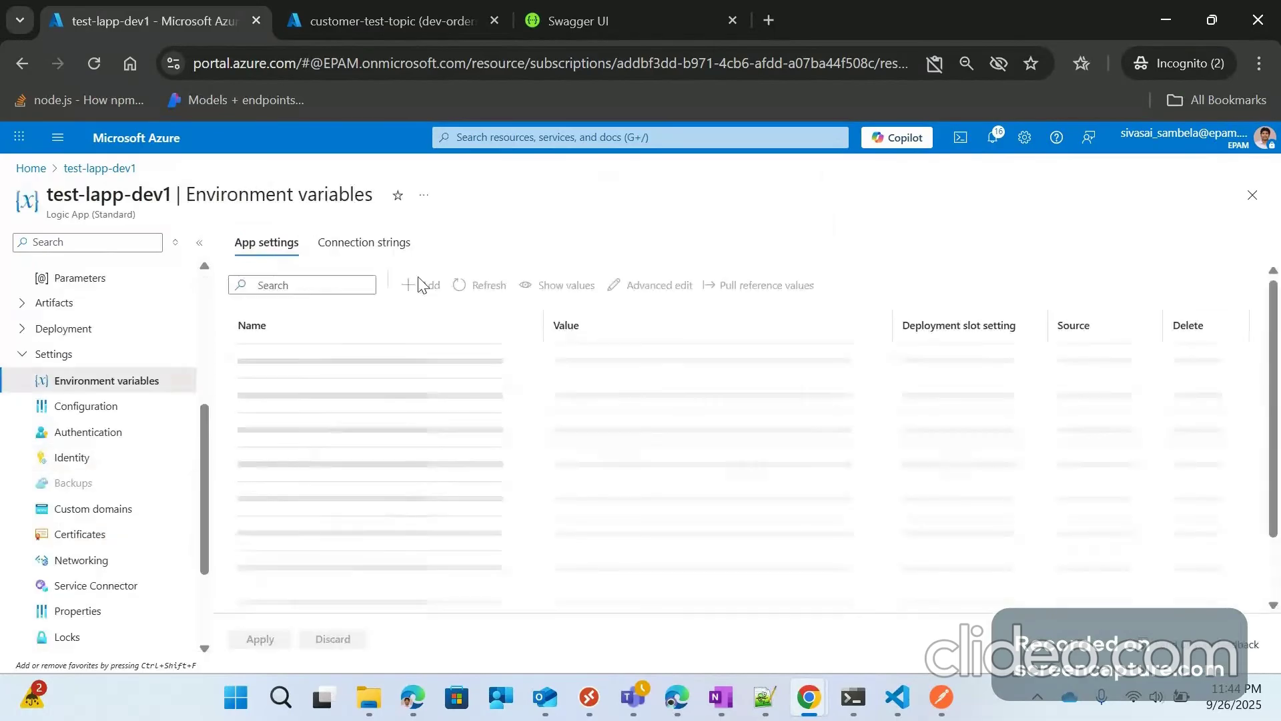
{"action": "scroll", "coordinate": [409, 506], "scroll_direction": "down", "scroll_amount": 5}
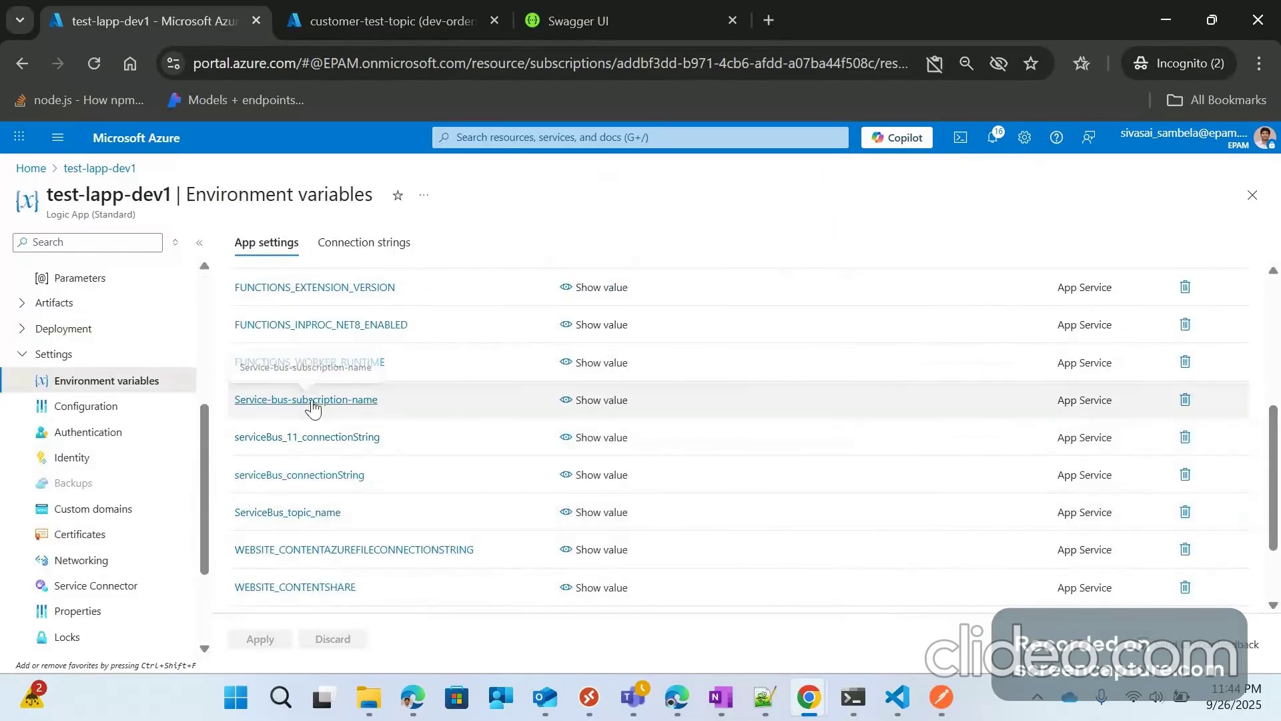
{"action": "scroll", "coordinate": [347, 411], "scroll_direction": "up", "scroll_amount": 1}
{"action": "scroll", "coordinate": [374, 413], "scroll_direction": "up", "scroll_amount": 5}
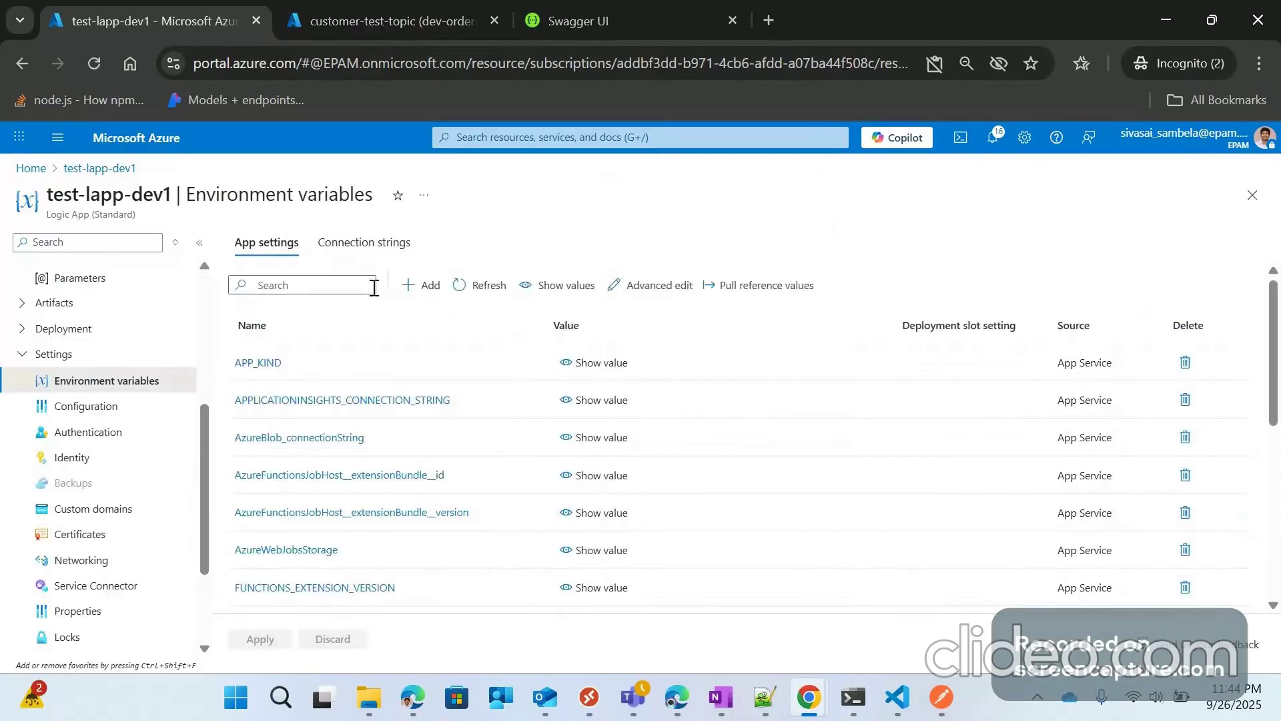
{"action": "left_click", "coordinate": [421, 285]}
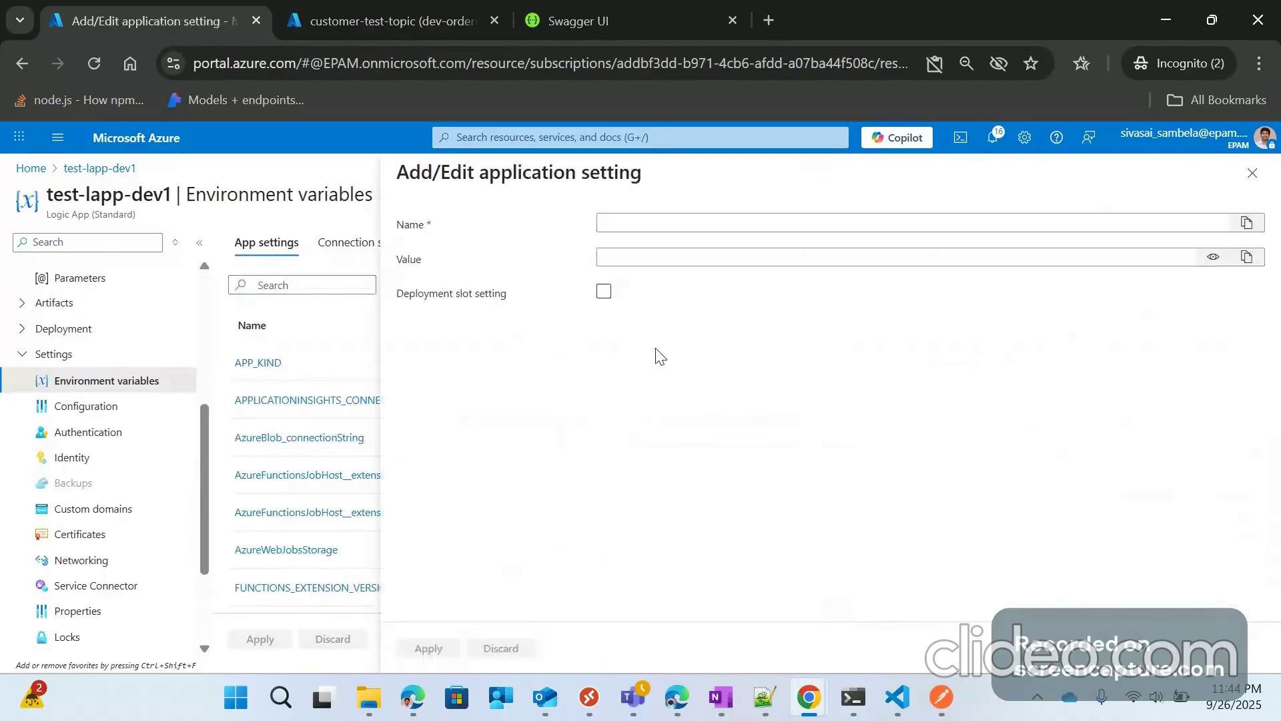
Step: Enter app setting name service-bus-topicname with the pasted value customer-test-topic
{"action": "left_click", "coordinate": [642, 224]}
{"action": "type", "text": "servi"}
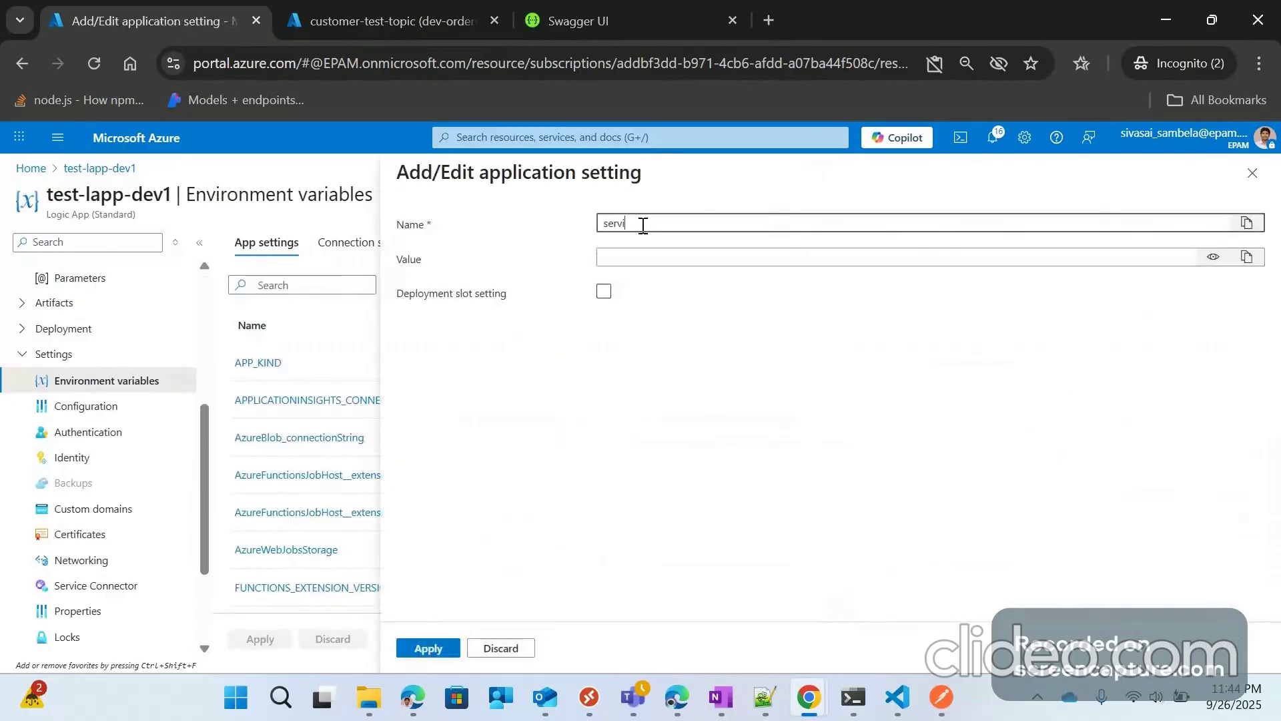
{"action": "type", "text": "ce-bus-topicname"}
{"action": "left_click", "coordinate": [641, 256]}
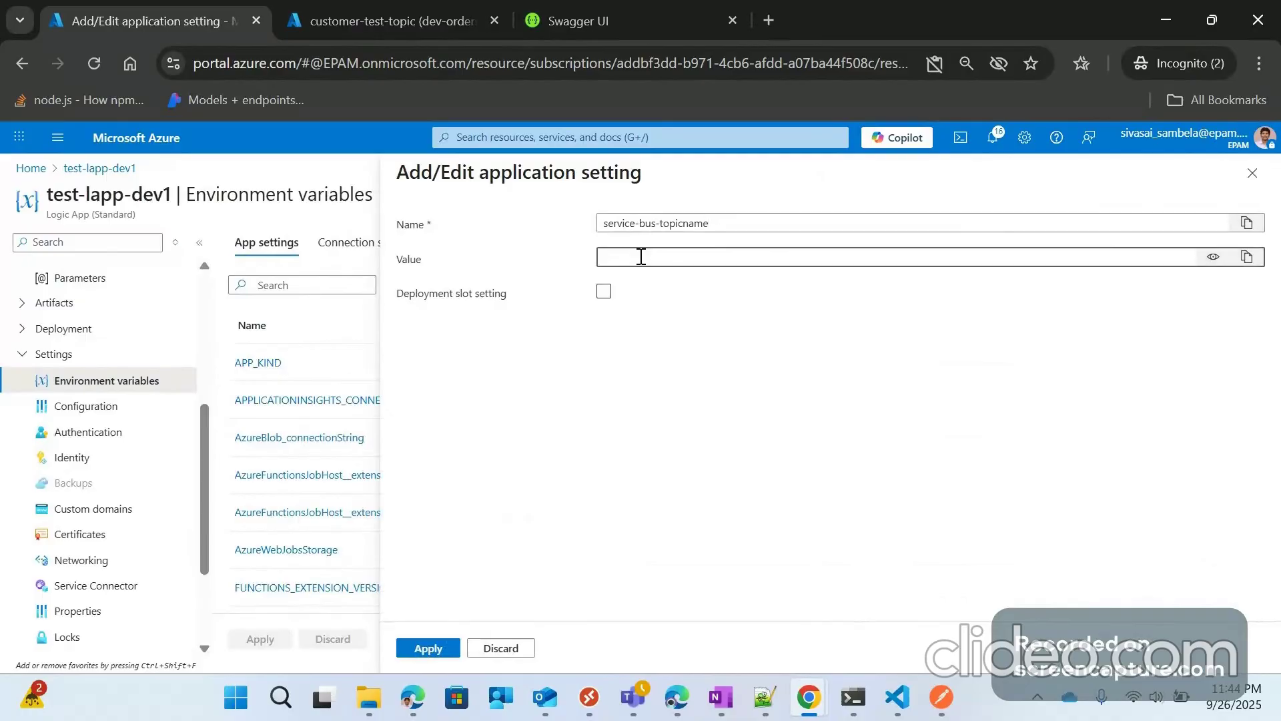
{"action": "key", "text": "ctrl+v"}
{"action": "left_click", "coordinate": [1212, 257]}
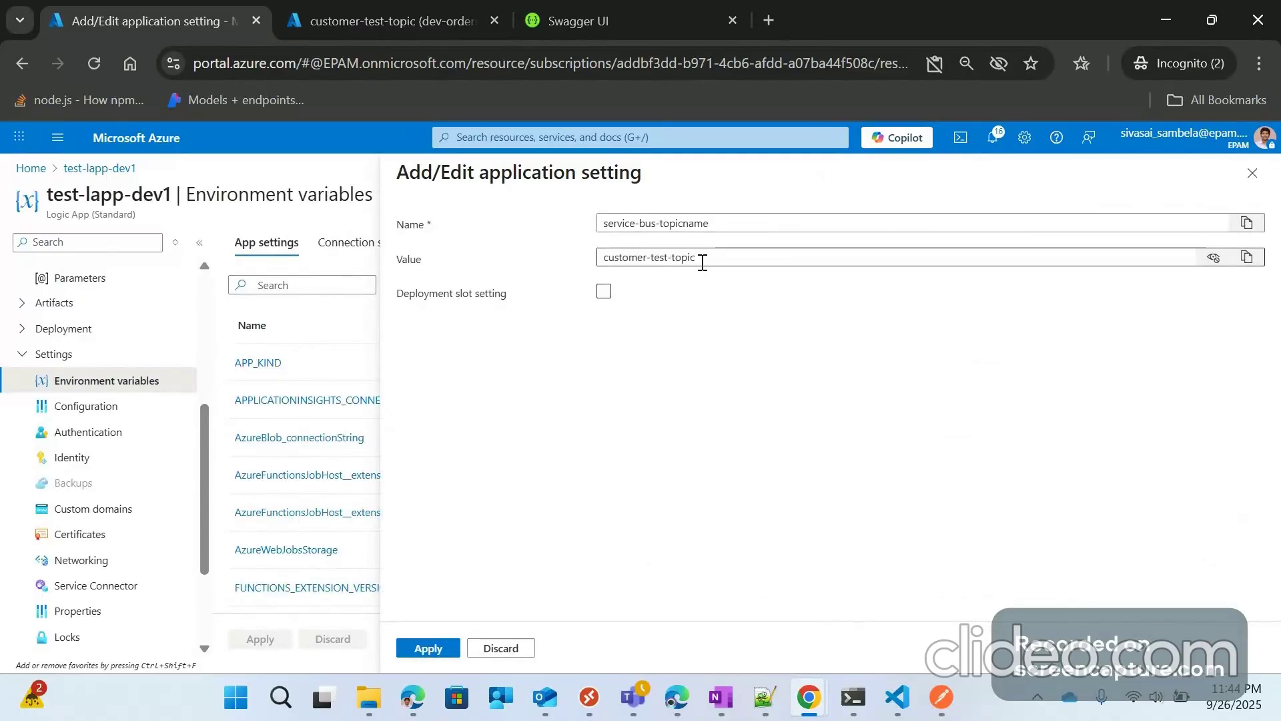
{"action": "key", "text": "ctrl+Tab"}
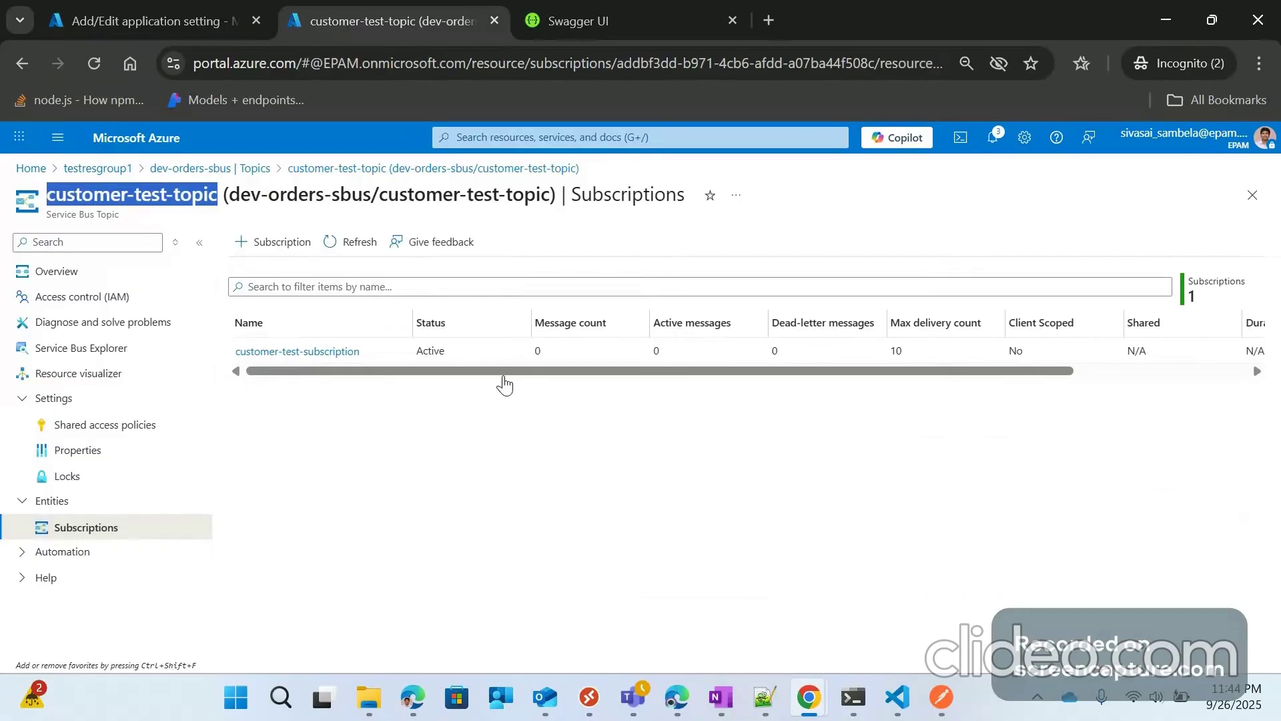
{"action": "left_click", "coordinate": [158, 8]}
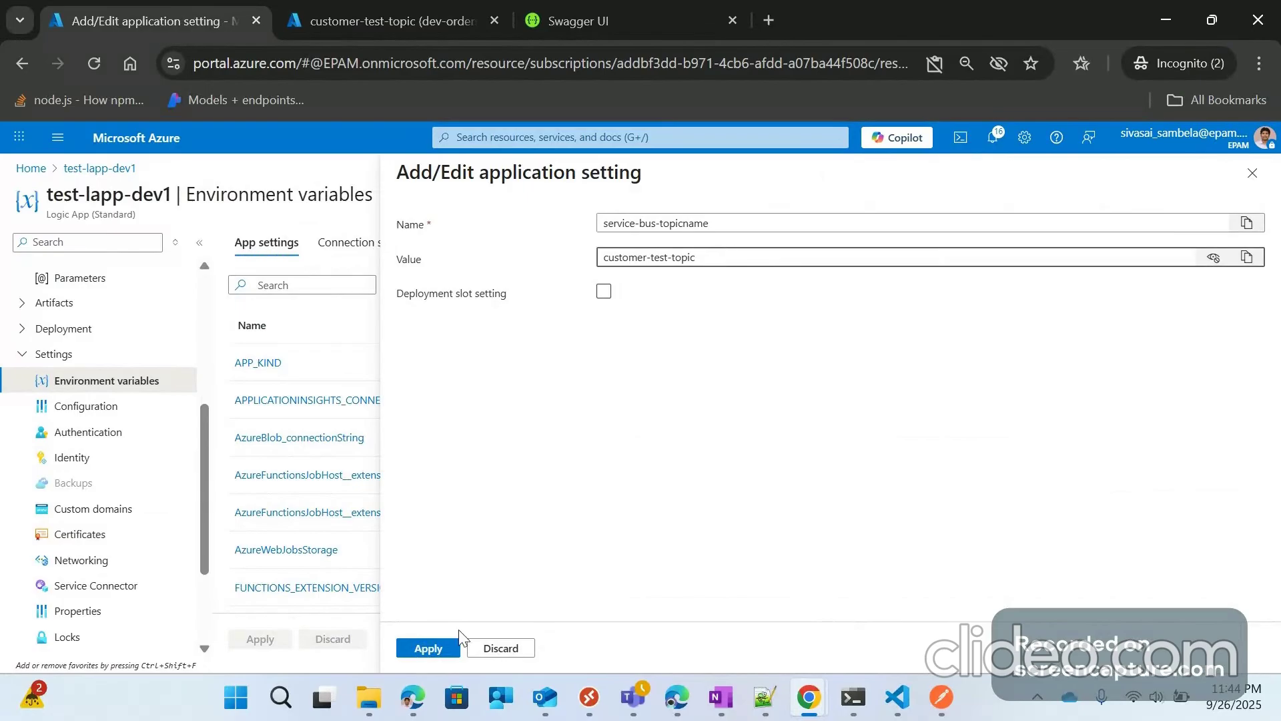
Step: Apply and confirm the new service-bus-topicname setting, then reveal its value to verify
{"action": "left_click", "coordinate": [452, 646]}
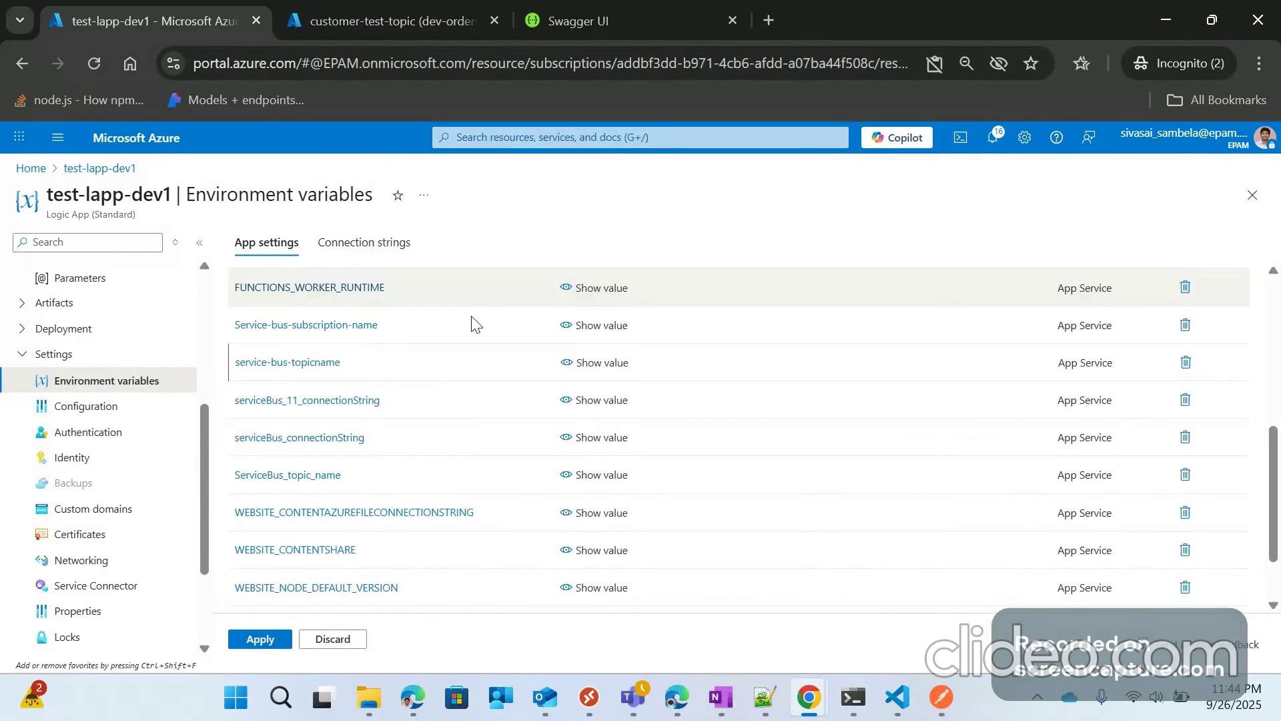
{"action": "left_click", "coordinate": [260, 638]}
{"action": "left_click", "coordinate": [271, 367]}
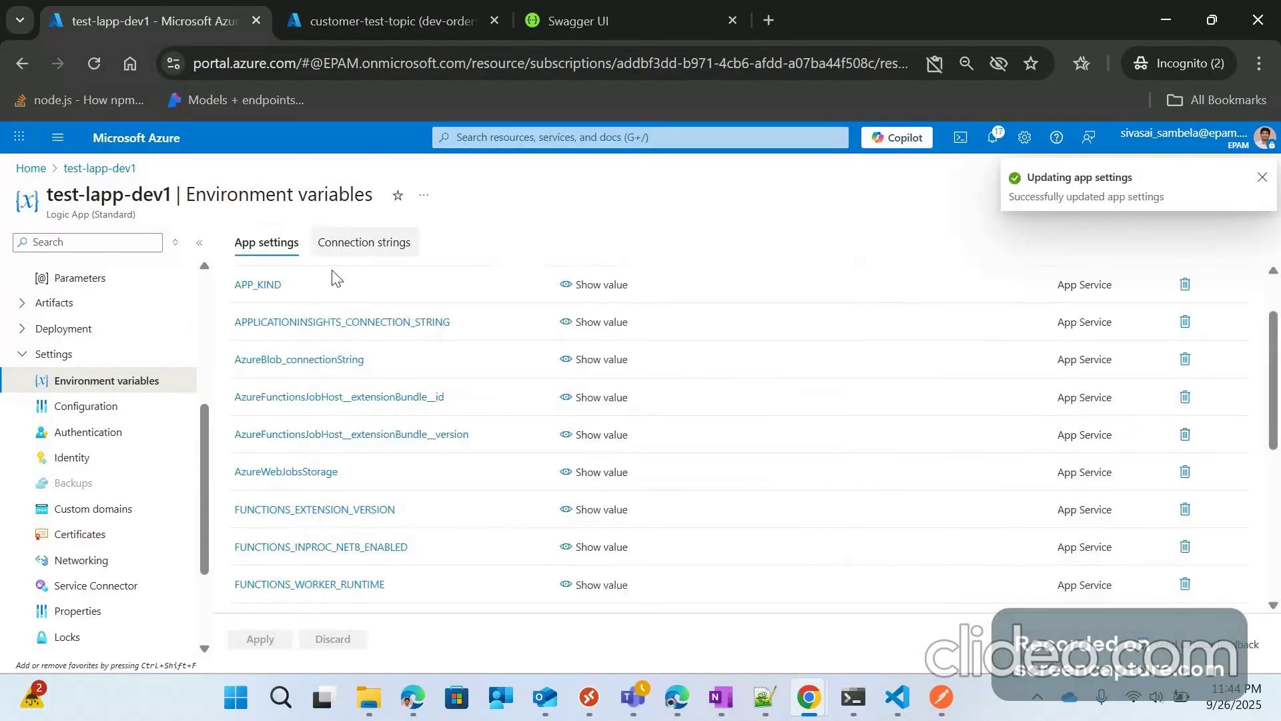
{"action": "scroll", "coordinate": [405, 483], "scroll_direction": "down", "scroll_amount": 2}
{"action": "scroll", "coordinate": [404, 483], "scroll_direction": "down", "scroll_amount": 3}
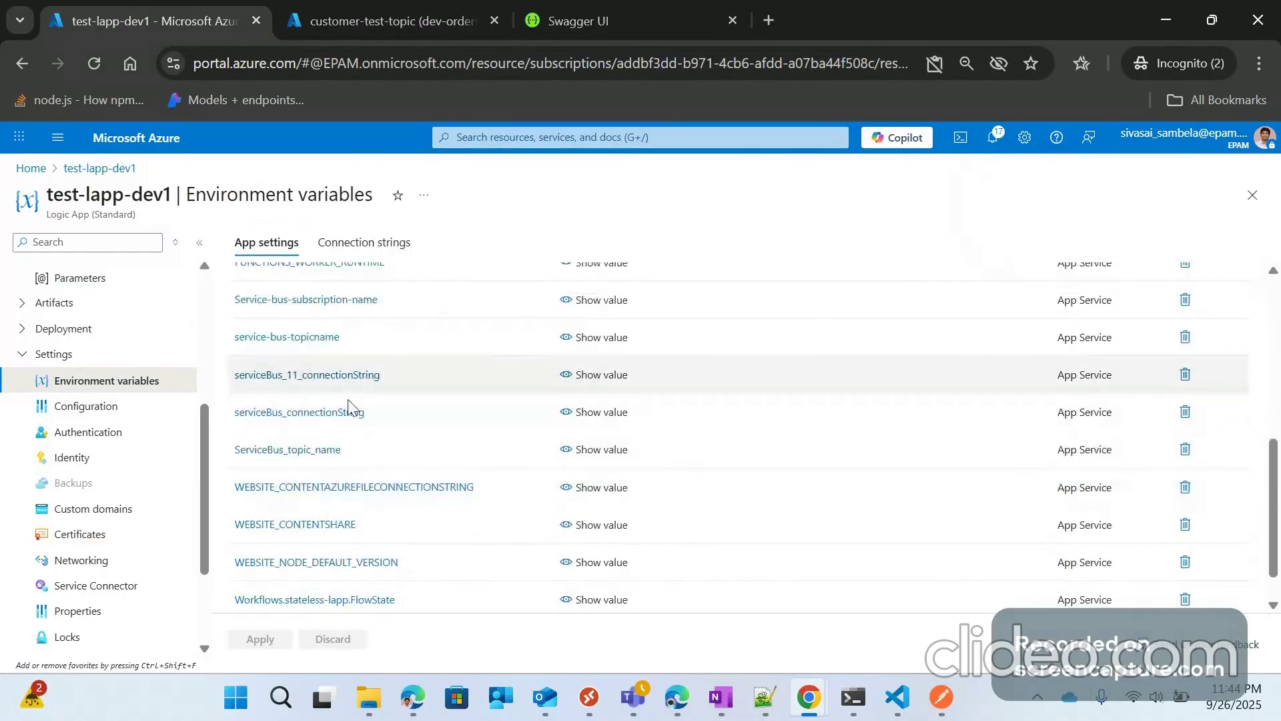
{"action": "scroll", "coordinate": [347, 400], "scroll_direction": "up", "scroll_amount": 2}
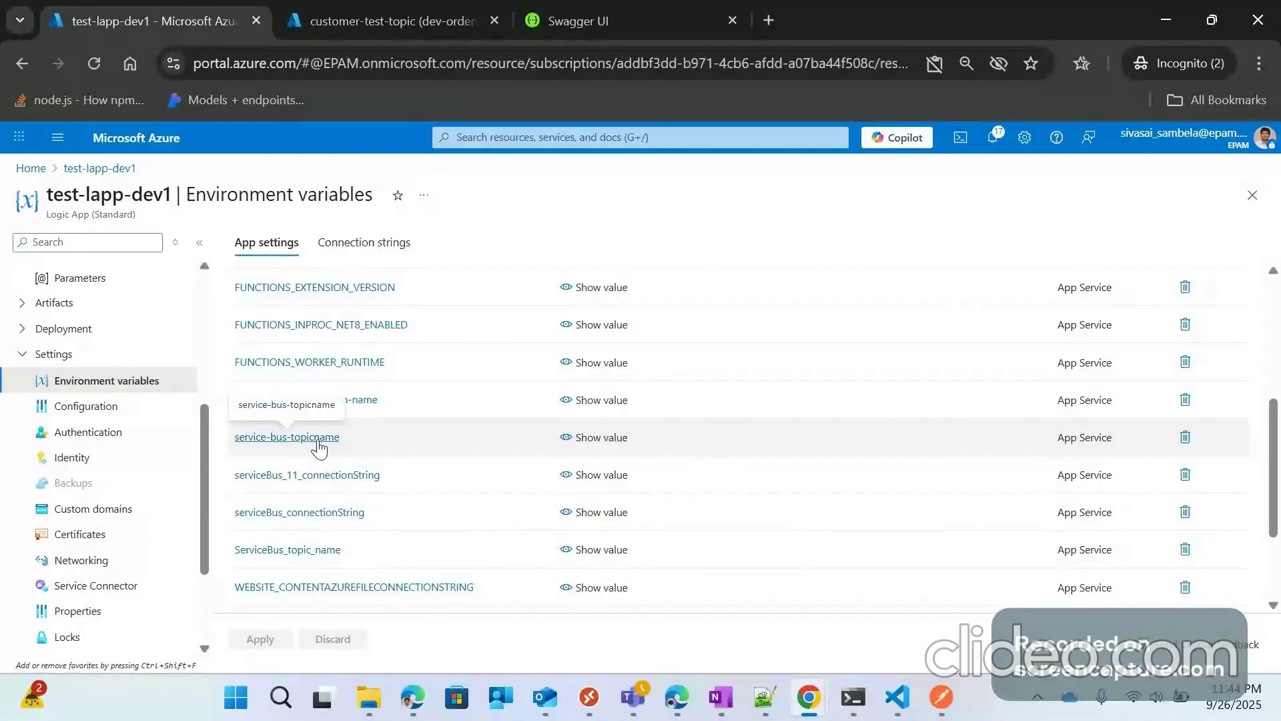
{"action": "left_click", "coordinate": [579, 441]}
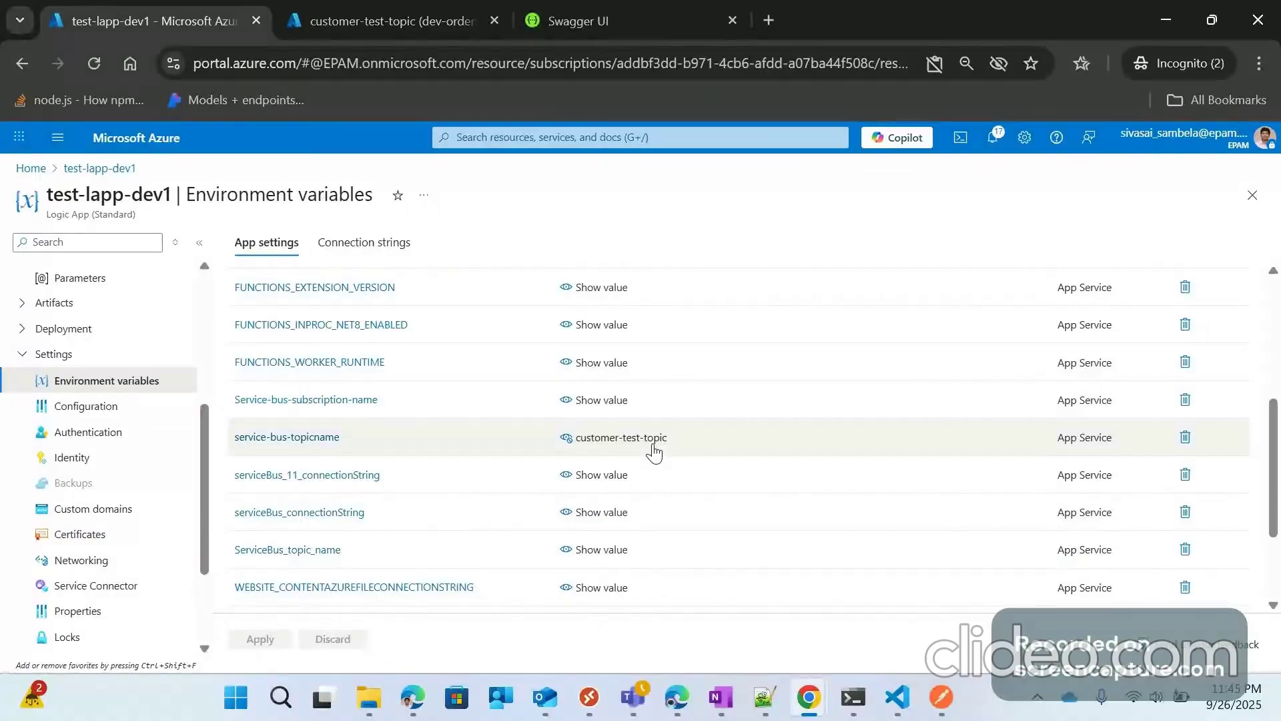
{"action": "scroll", "coordinate": [340, 456], "scroll_direction": "up", "scroll_amount": 1}
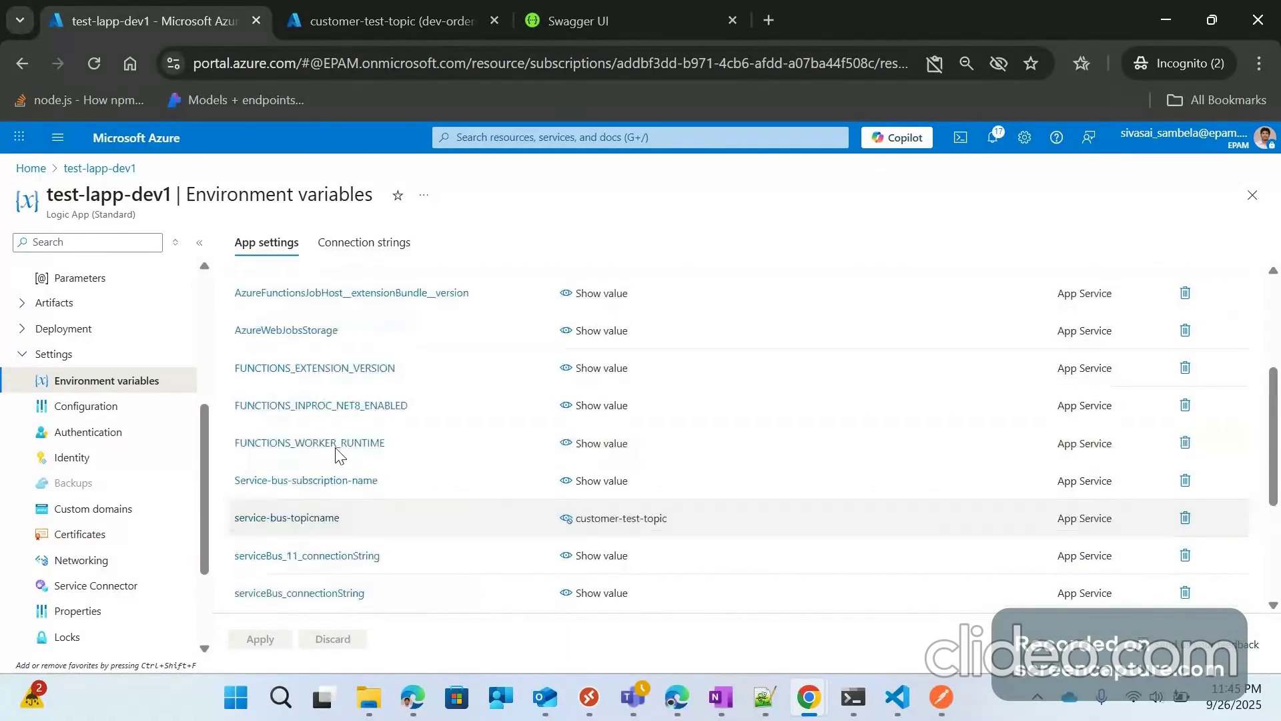
{"action": "scroll", "coordinate": [340, 457], "scroll_direction": "up", "scroll_amount": 3}
Step: Add app setting servicebus-subscription-name with the copied value customer-test-subscription
{"action": "left_click", "coordinate": [431, 286]}
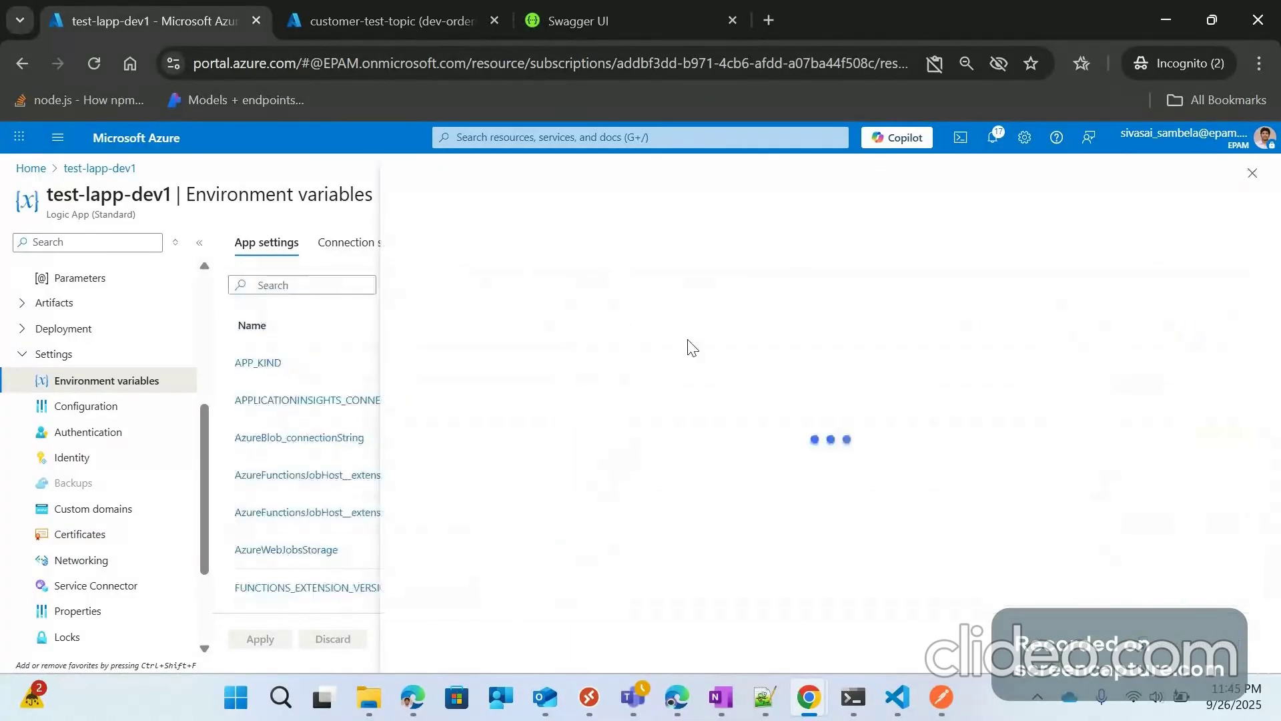
{"action": "key", "text": "ctrl+Tab"}
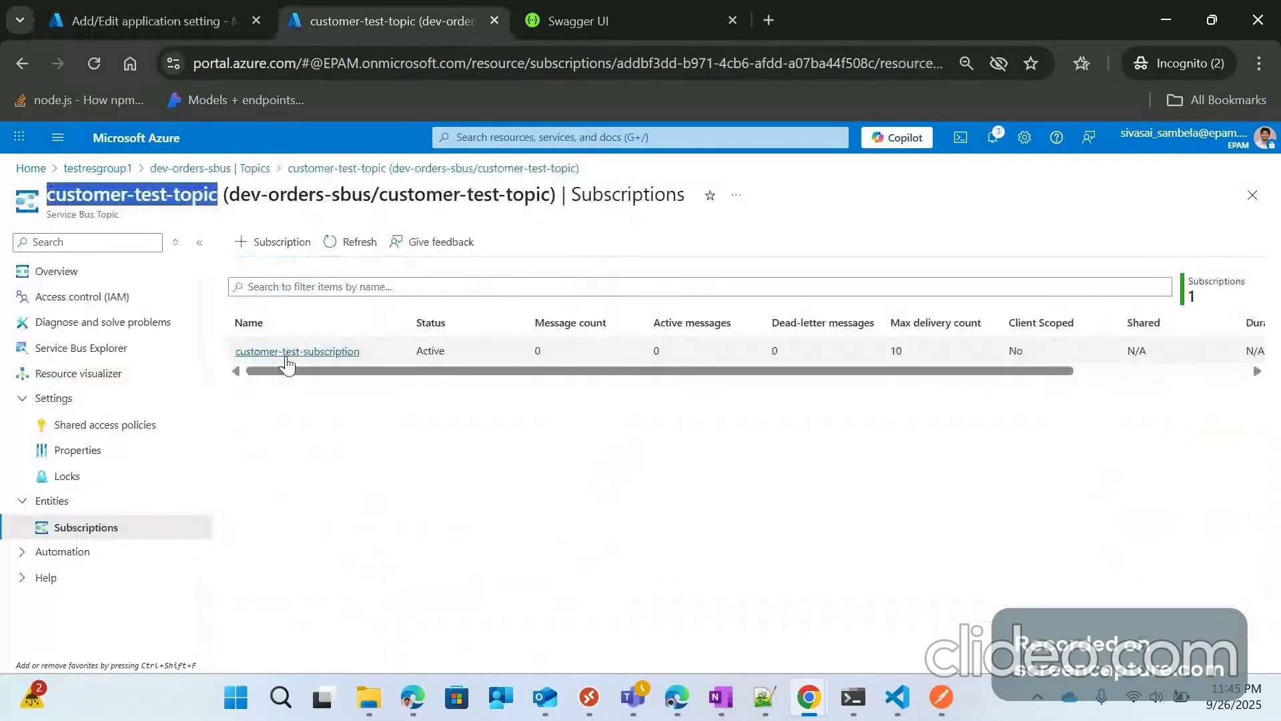
{"action": "left_click_drag", "start_coordinate": [368, 350], "coordinate": [233, 350]}
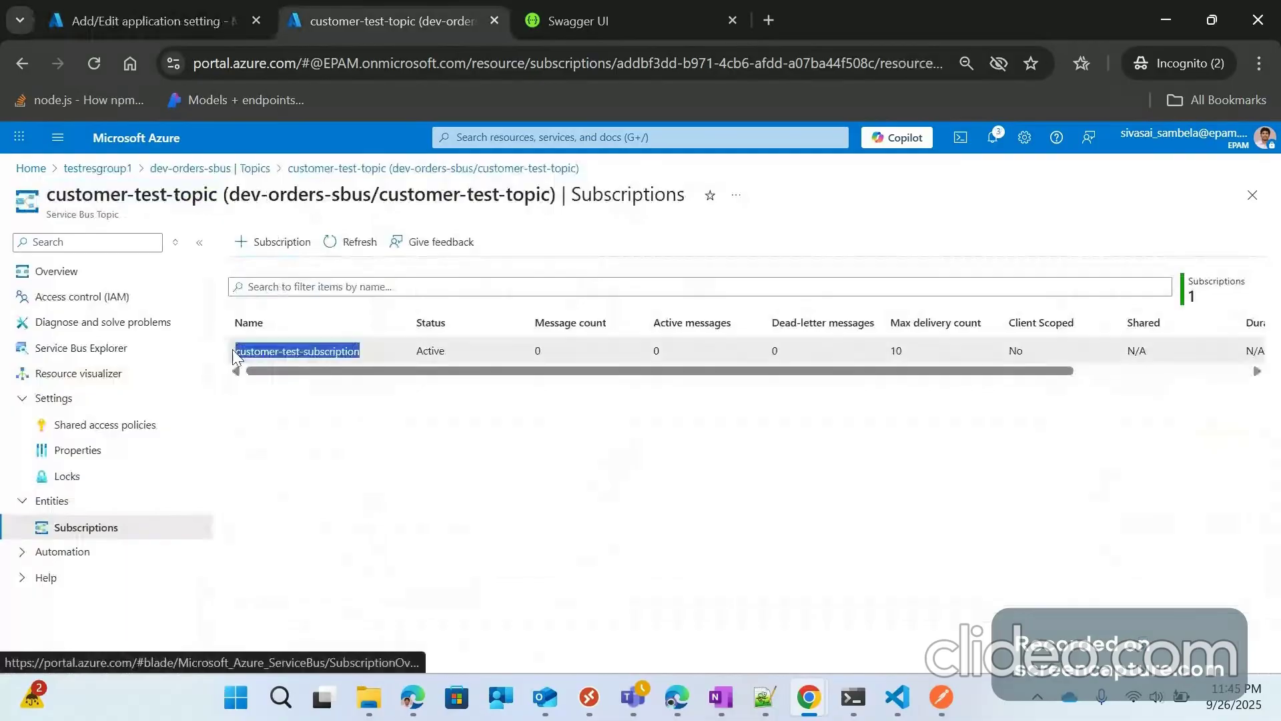
{"action": "left_click", "coordinate": [147, 8]}
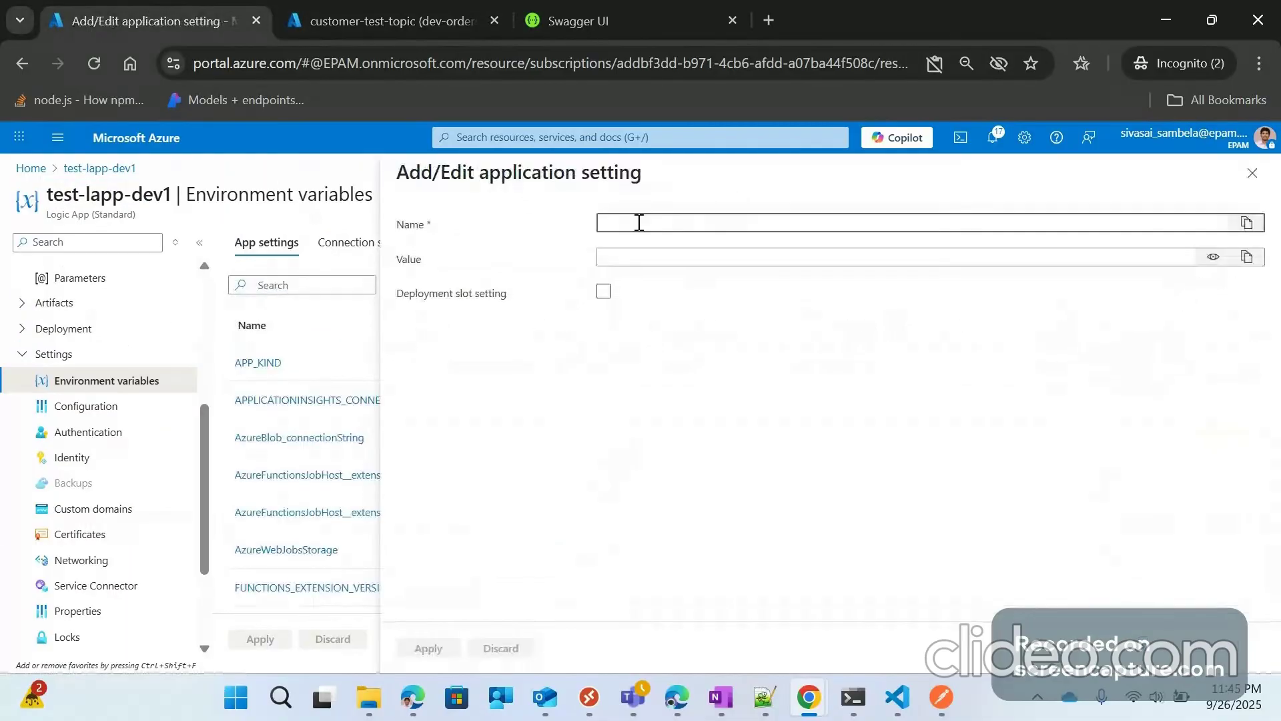
{"action": "type", "text": "c"}
{"action": "type", "text": "er"}
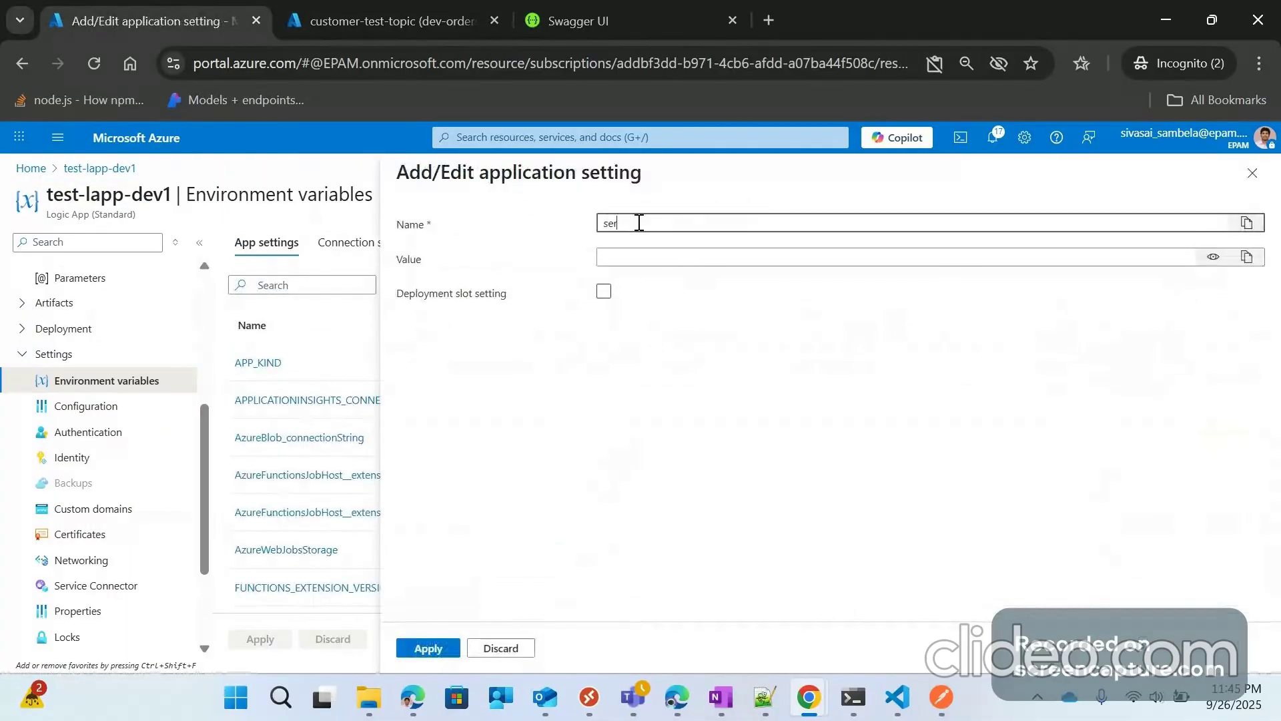
{"action": "type", "text": "vicebus-subscription-na"}
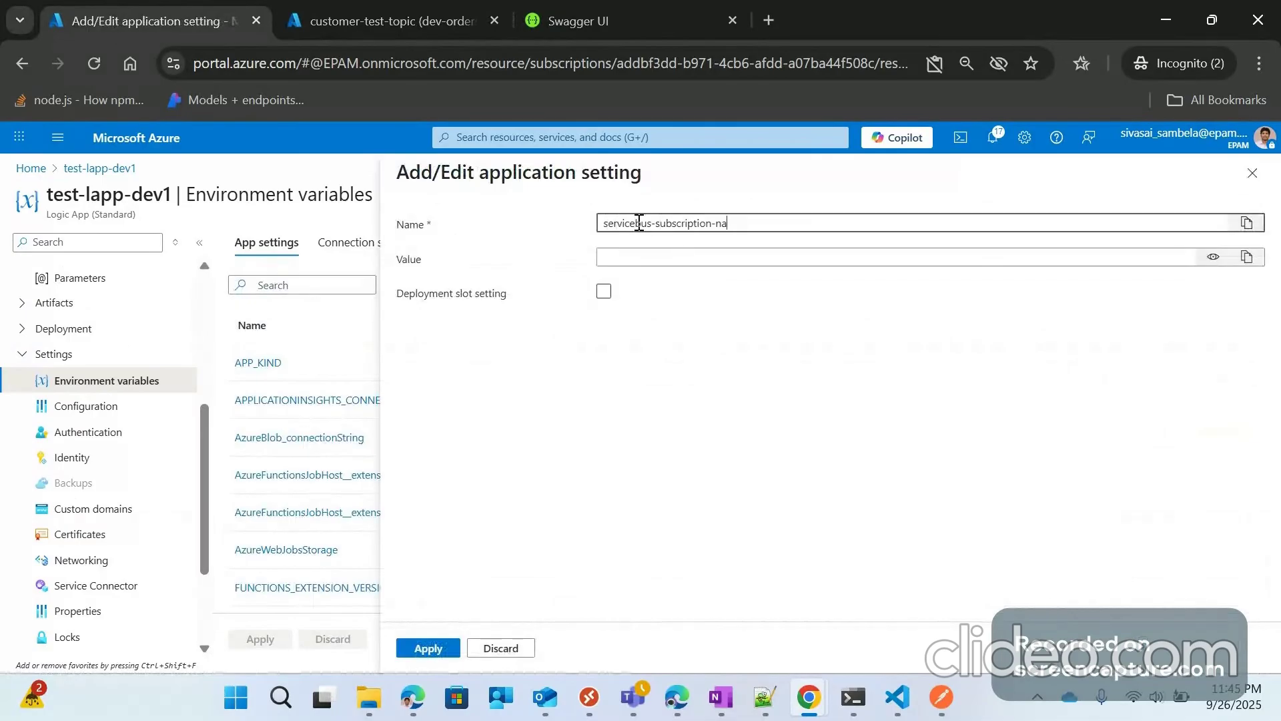
{"action": "type", "text": "me"}
{"action": "left_click", "coordinate": [679, 256]}
{"action": "key", "text": "ctrl+v"}
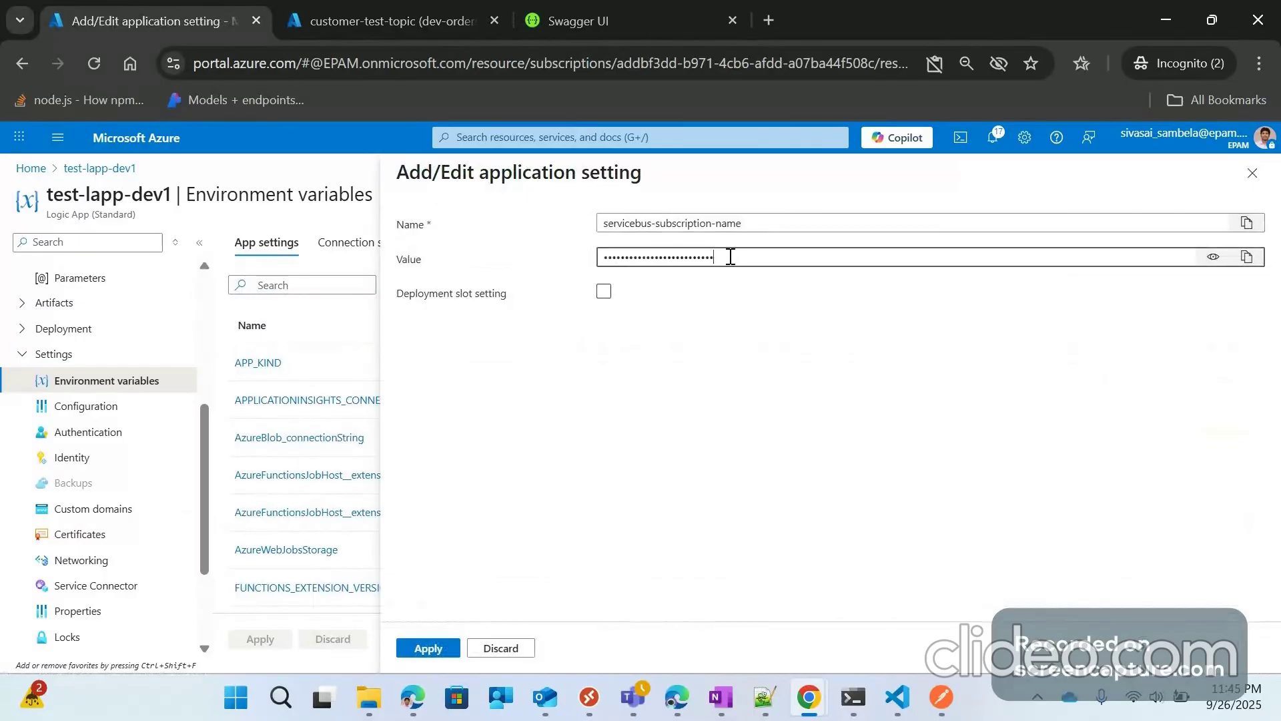
{"action": "left_click", "coordinate": [1213, 257]}
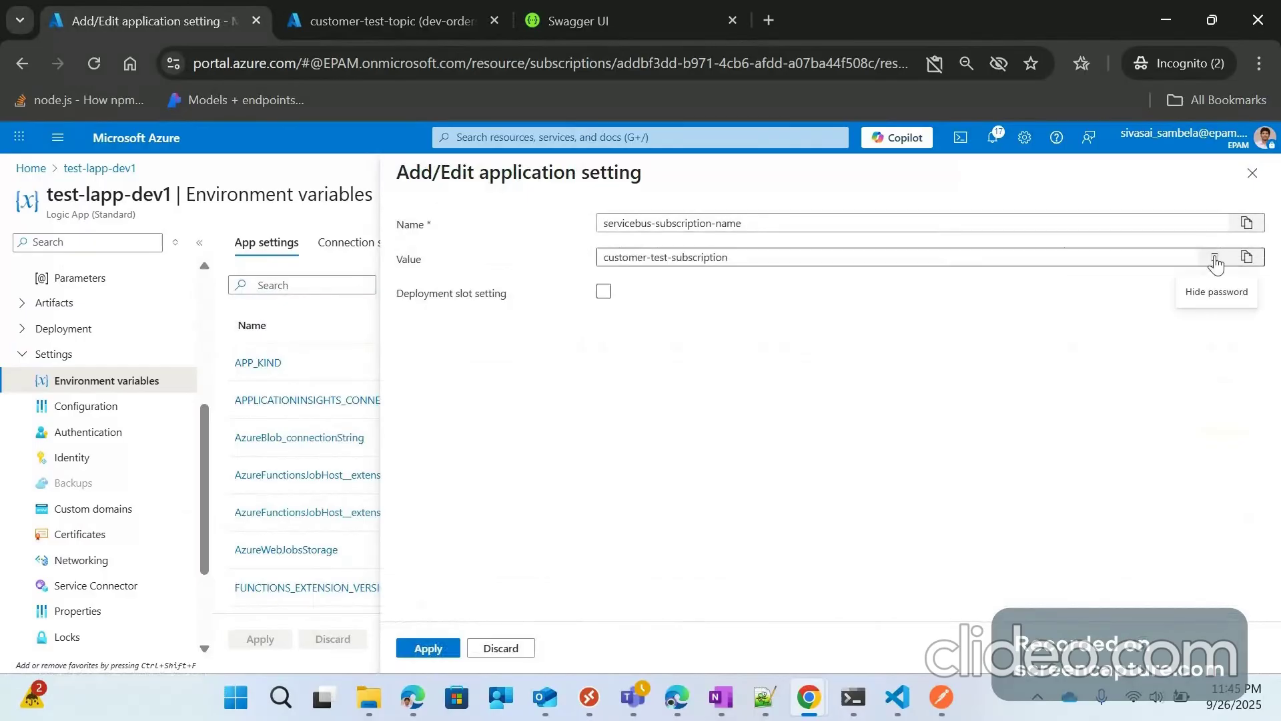
{"action": "left_click", "coordinate": [735, 258]}
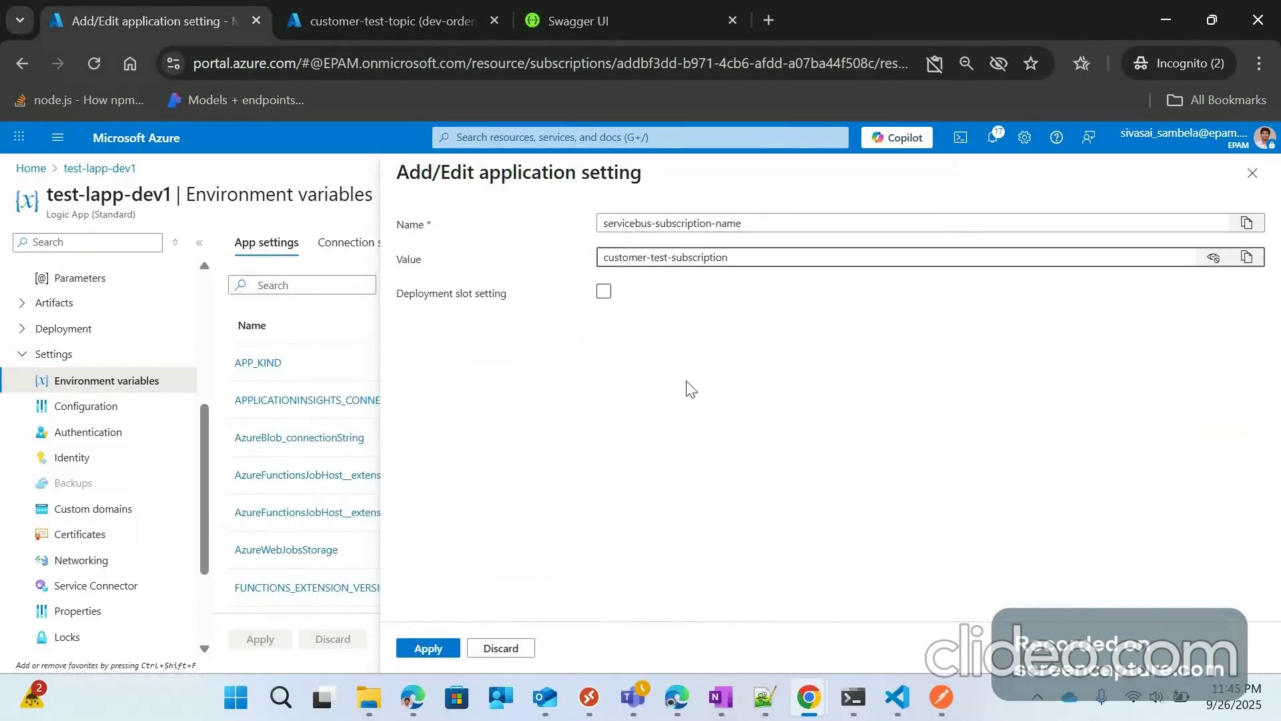
Step: Save the app settings and reveal the Service Bus topic and subscription setting values
{"action": "key", "text": "Return"}
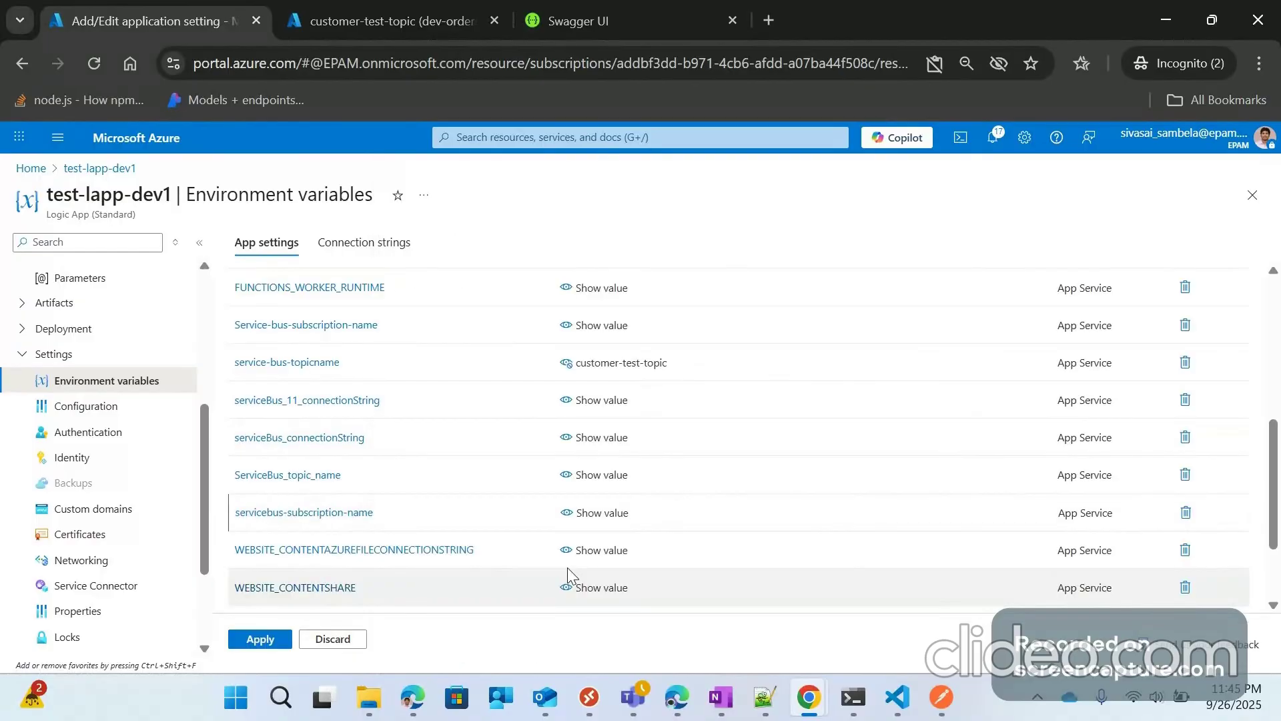
{"action": "left_click", "coordinate": [283, 638]}
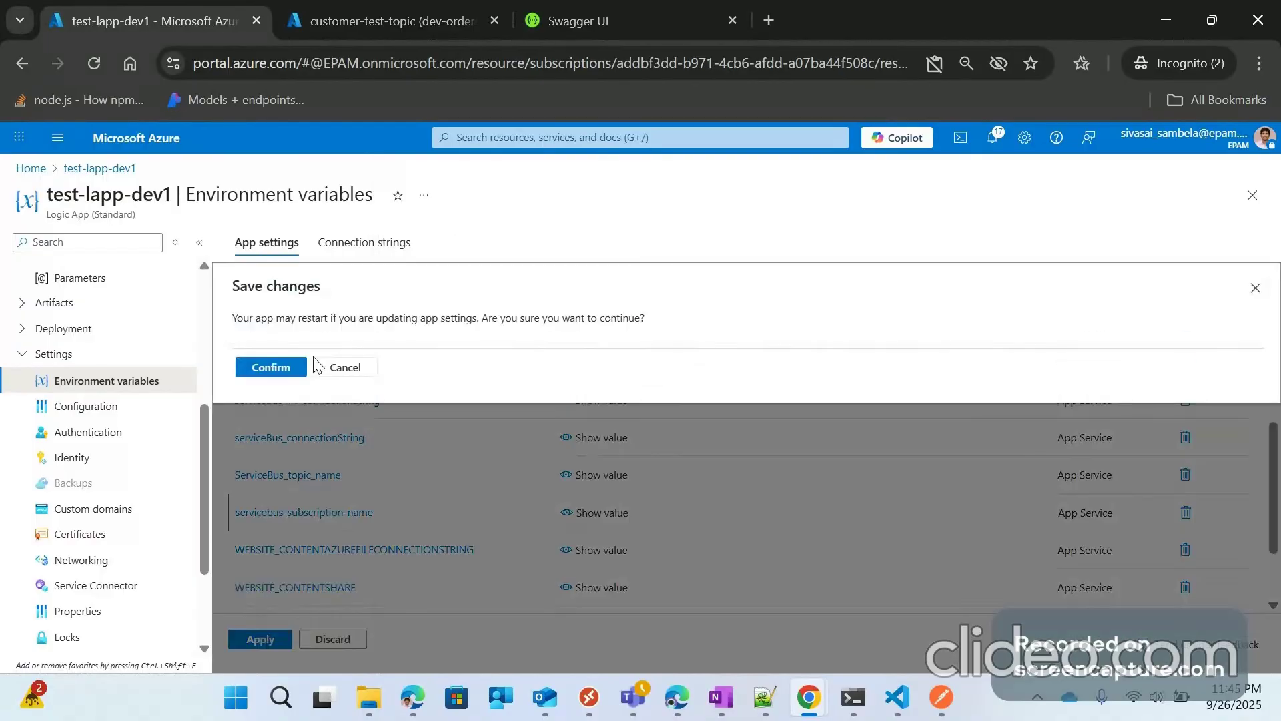
{"action": "left_click", "coordinate": [302, 367]}
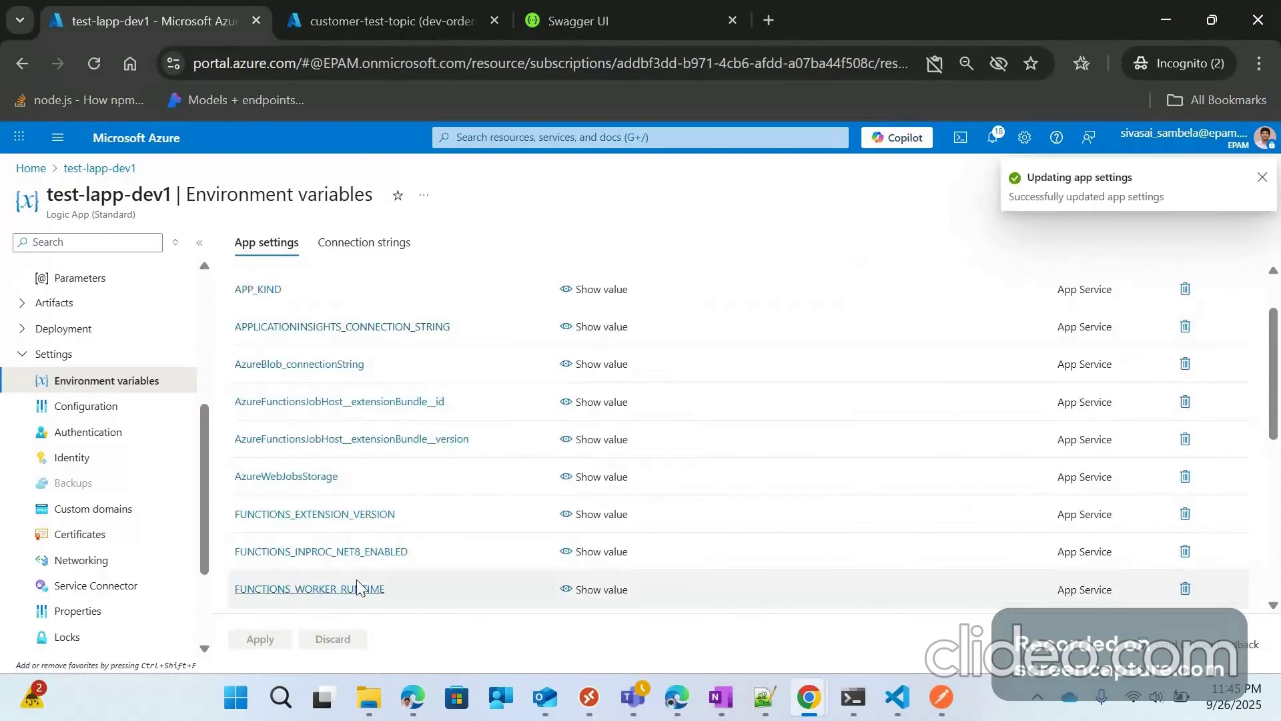
{"action": "scroll", "coordinate": [341, 370], "scroll_direction": "up", "scroll_amount": 2}
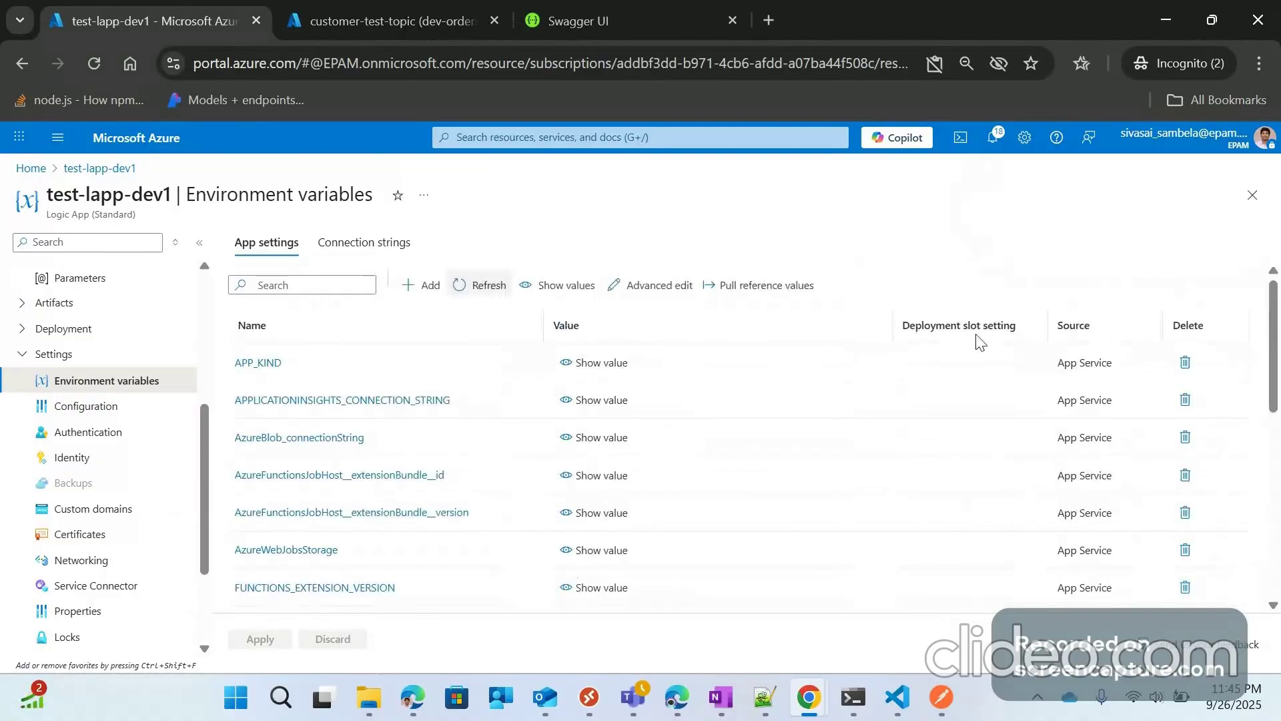
{"action": "scroll", "coordinate": [445, 489], "scroll_direction": "down", "scroll_amount": 3}
{"action": "scroll", "coordinate": [443, 482], "scroll_direction": "down", "scroll_amount": 2}
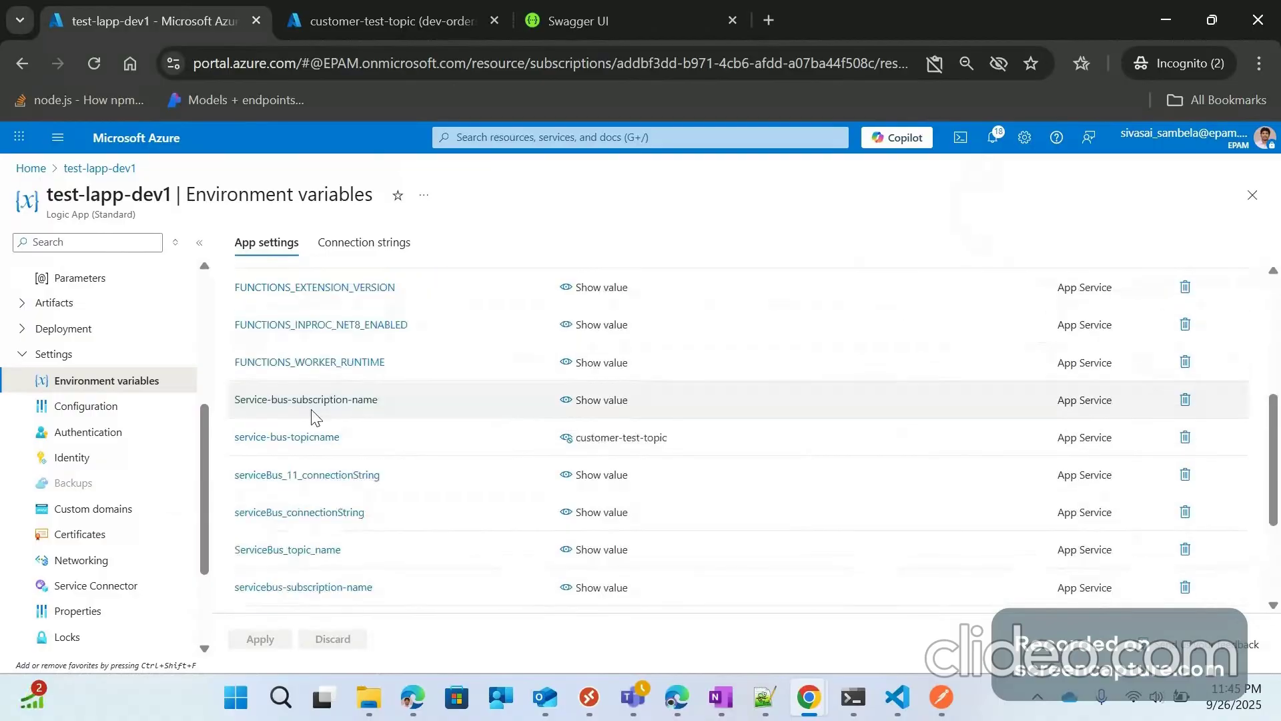
{"action": "left_click", "coordinate": [586, 403]}
{"action": "scroll", "coordinate": [480, 544], "scroll_direction": "down", "scroll_amount": 1}
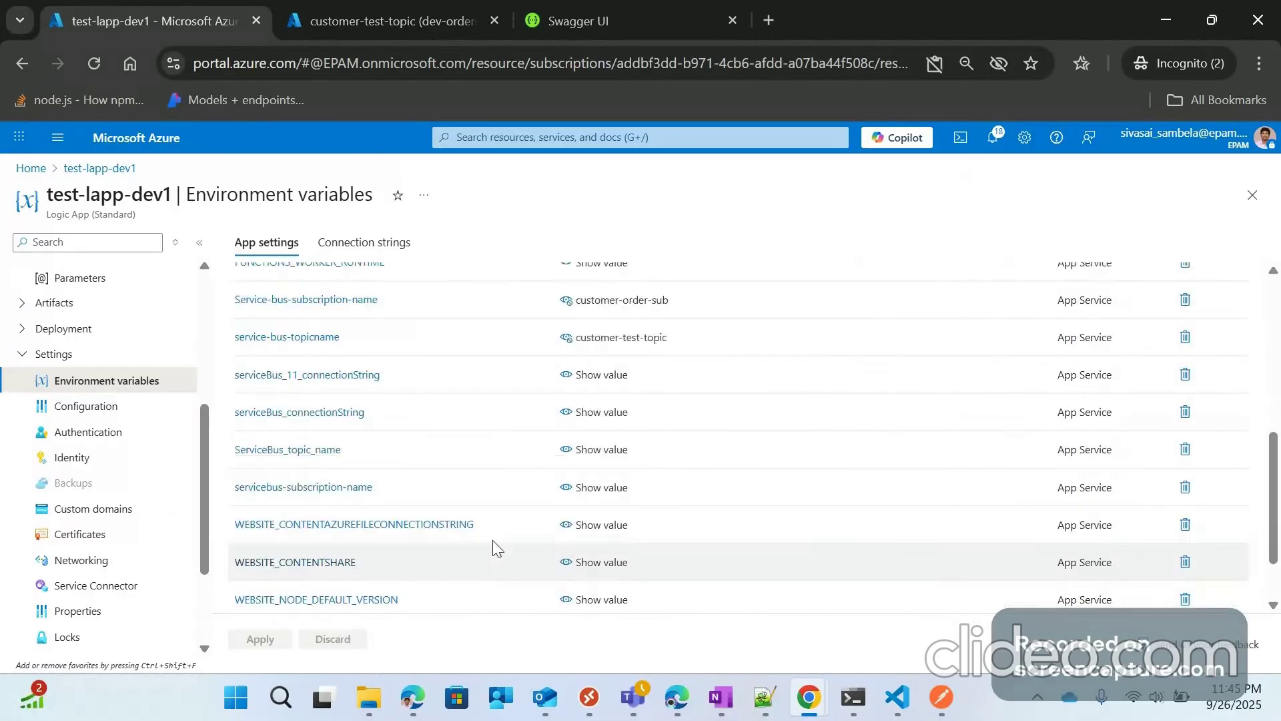
{"action": "left_click", "coordinate": [593, 487]}
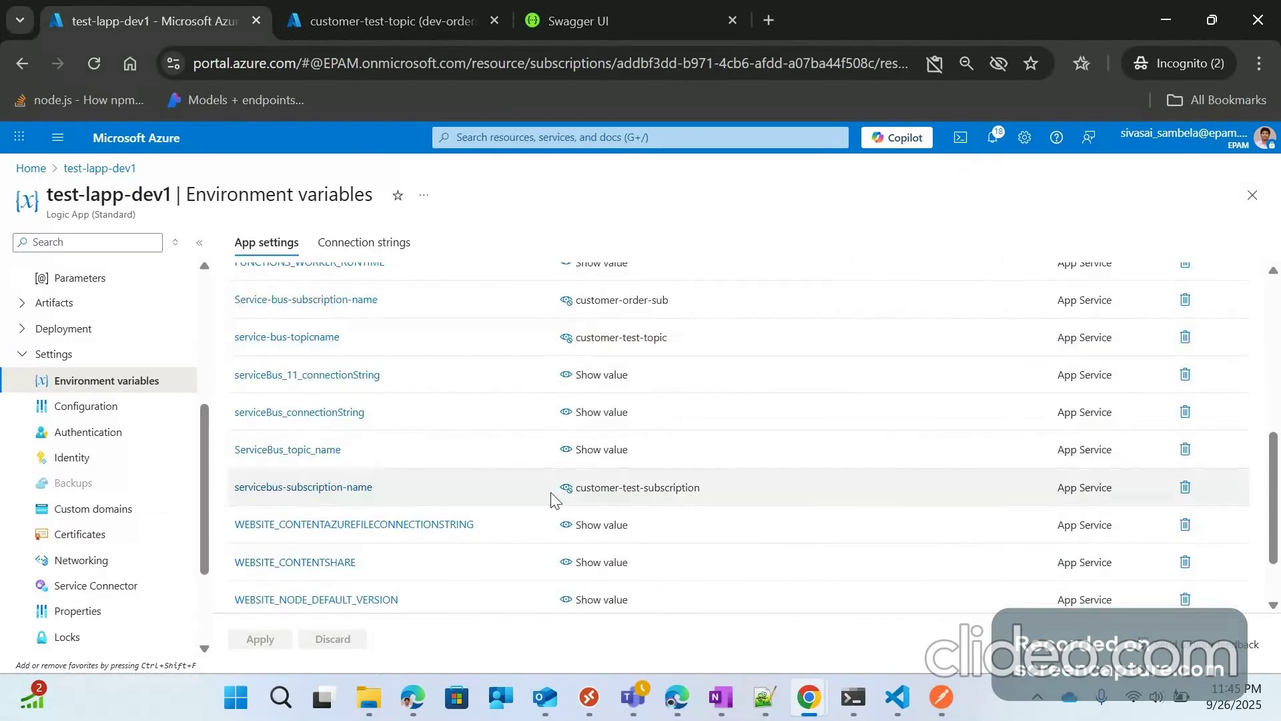
{"action": "scroll", "coordinate": [311, 484], "scroll_direction": "up", "scroll_amount": 1}
{"action": "scroll", "coordinate": [310, 484], "scroll_direction": "up", "scroll_amount": 1}
{"action": "scroll", "coordinate": [133, 354], "scroll_direction": "up", "scroll_amount": 2}
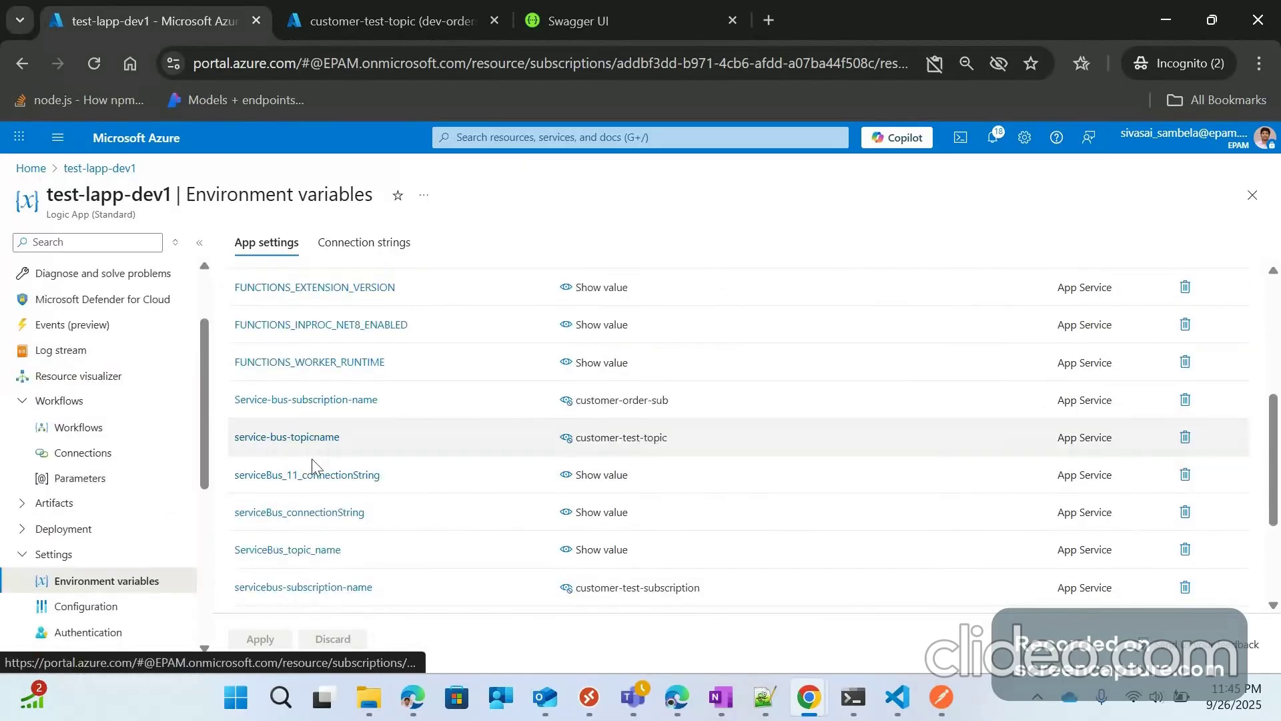
Step: Copy the service-bus-topicname setting name into a new Notepad++ note
{"action": "scroll", "coordinate": [312, 461], "scroll_direction": "down", "scroll_amount": 1}
{"action": "triple_click", "coordinate": [390, 336]}
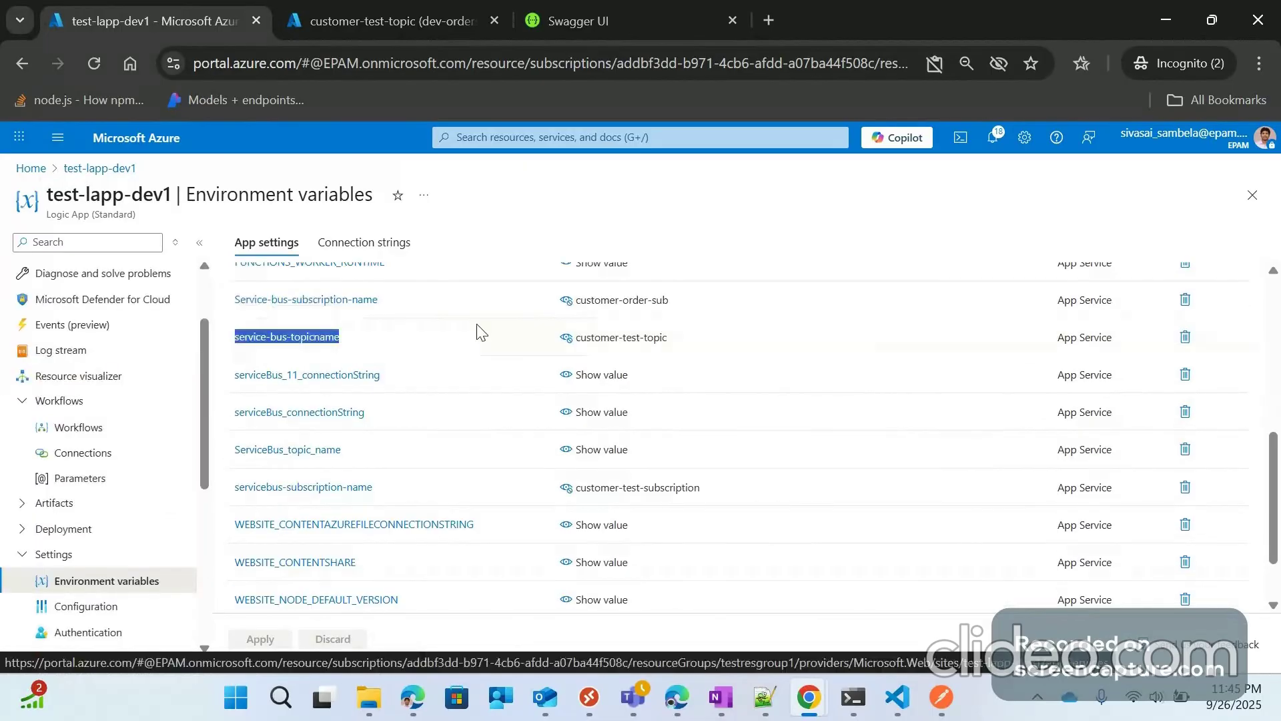
{"action": "left_click", "coordinate": [656, 334]}
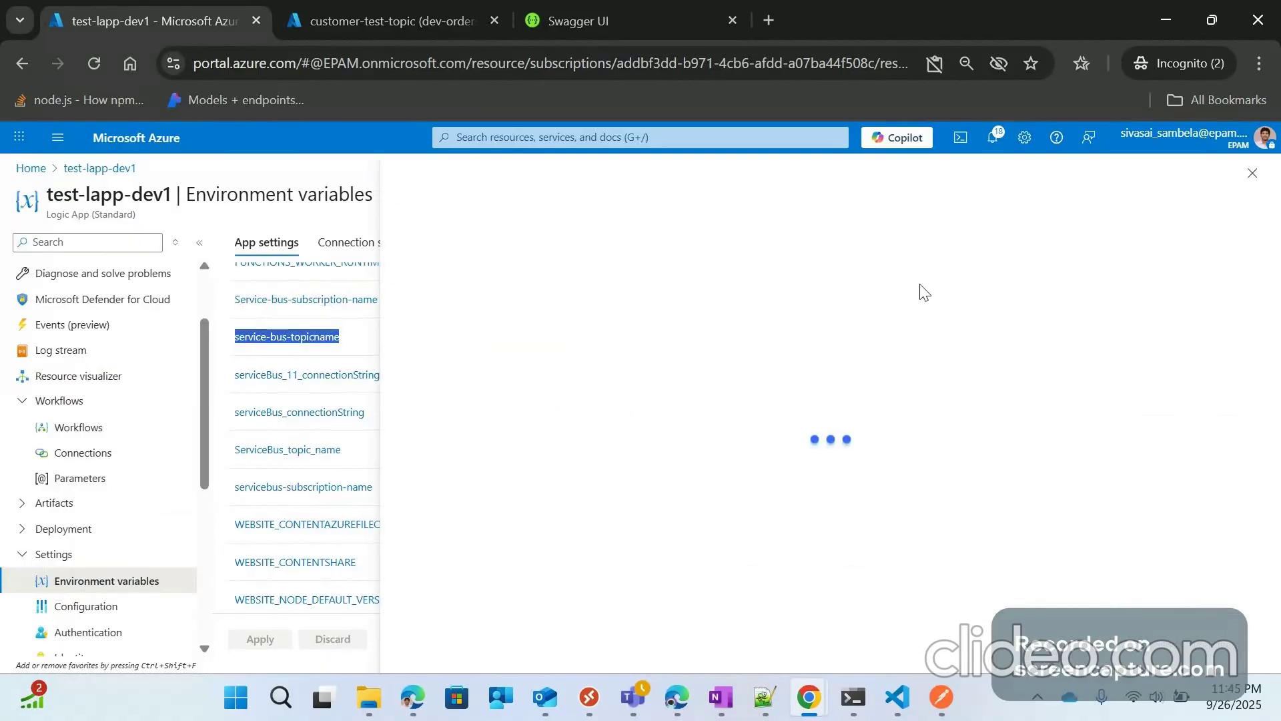
{"action": "left_click", "coordinate": [1245, 225]}
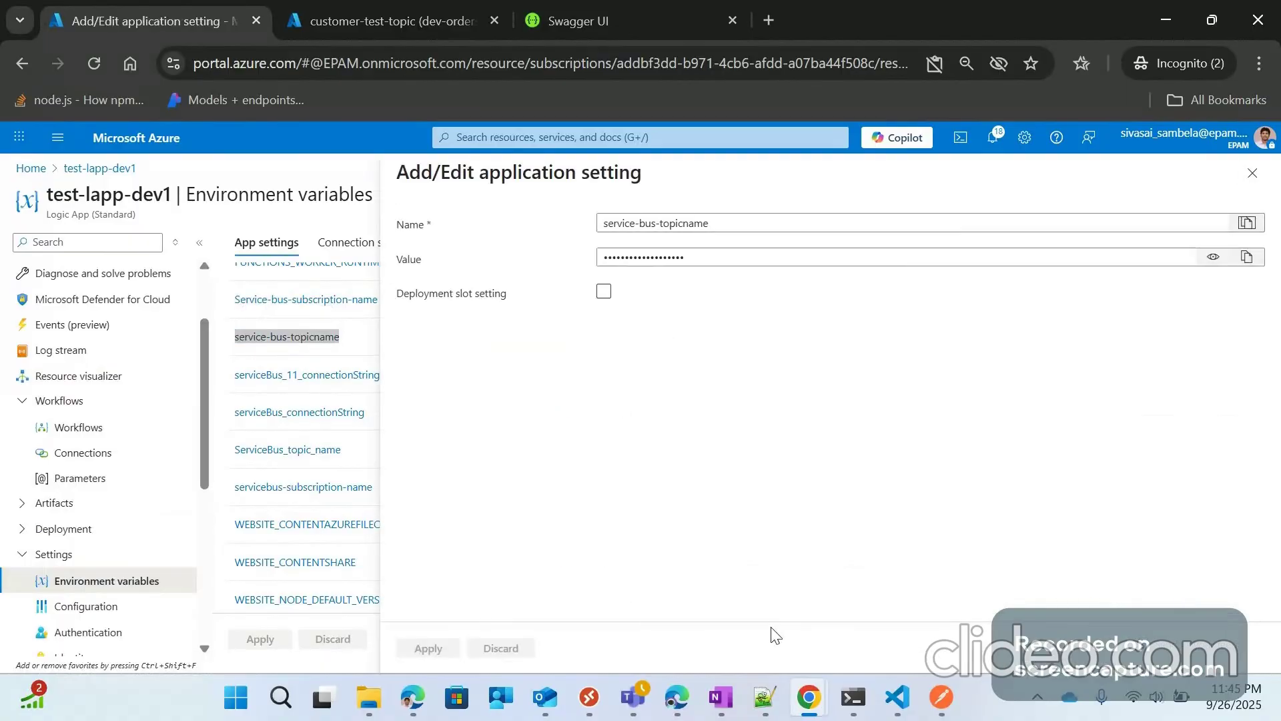
{"action": "key", "text": "super+r"}
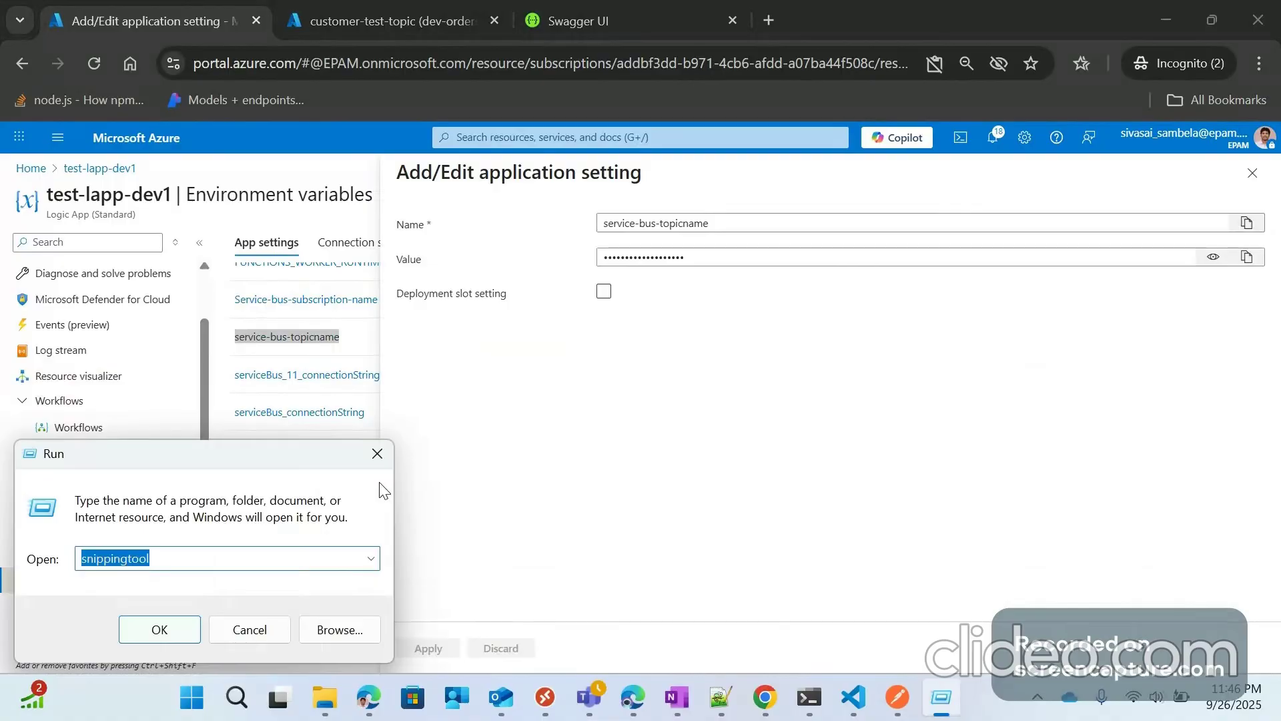
{"action": "left_click", "coordinate": [377, 456]}
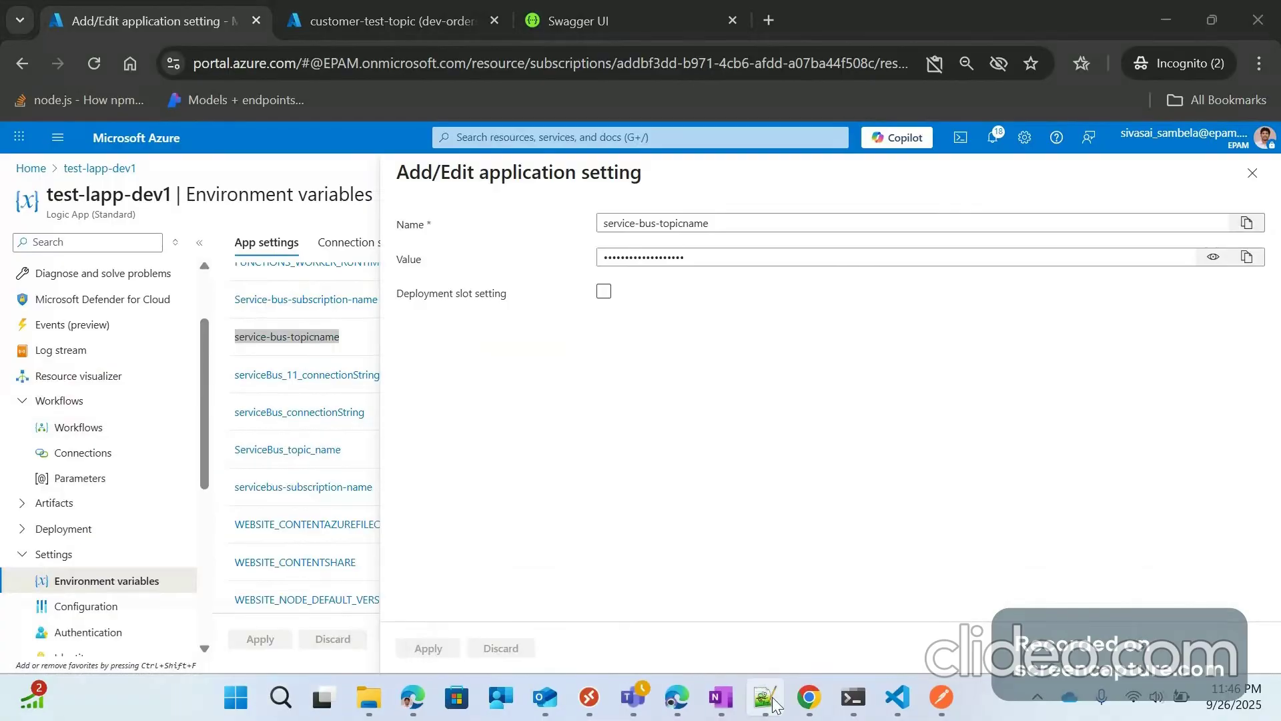
{"action": "left_click", "coordinate": [769, 699]}
{"action": "key", "text": "ctrl+n"}
{"action": "key", "text": "ctrl+v"}
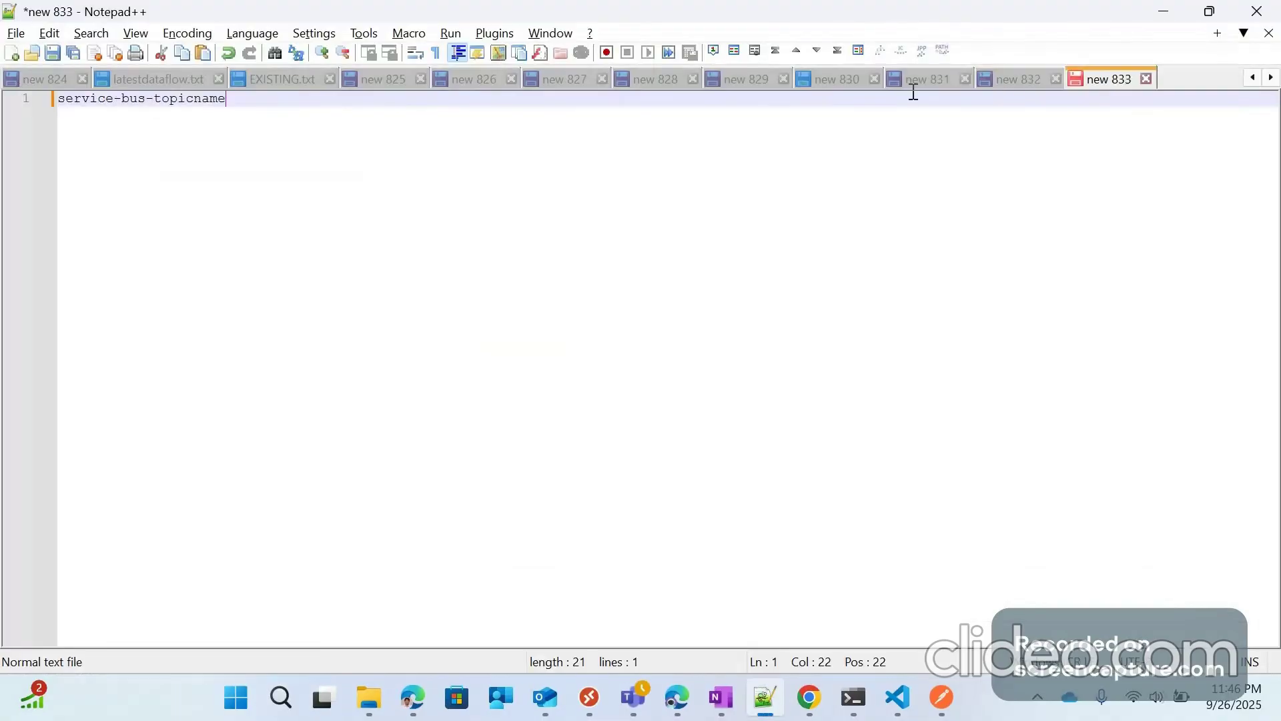
{"action": "left_click", "coordinate": [1162, 12]}
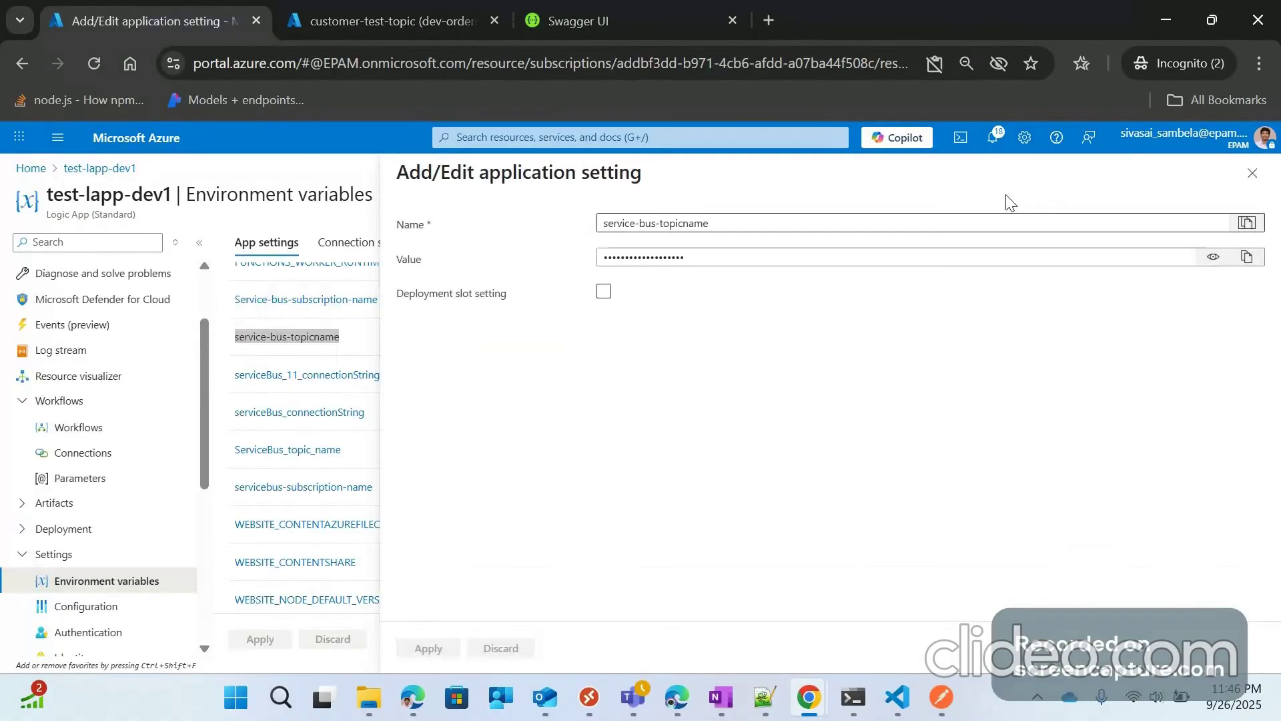
{"action": "key", "text": "Escape"}
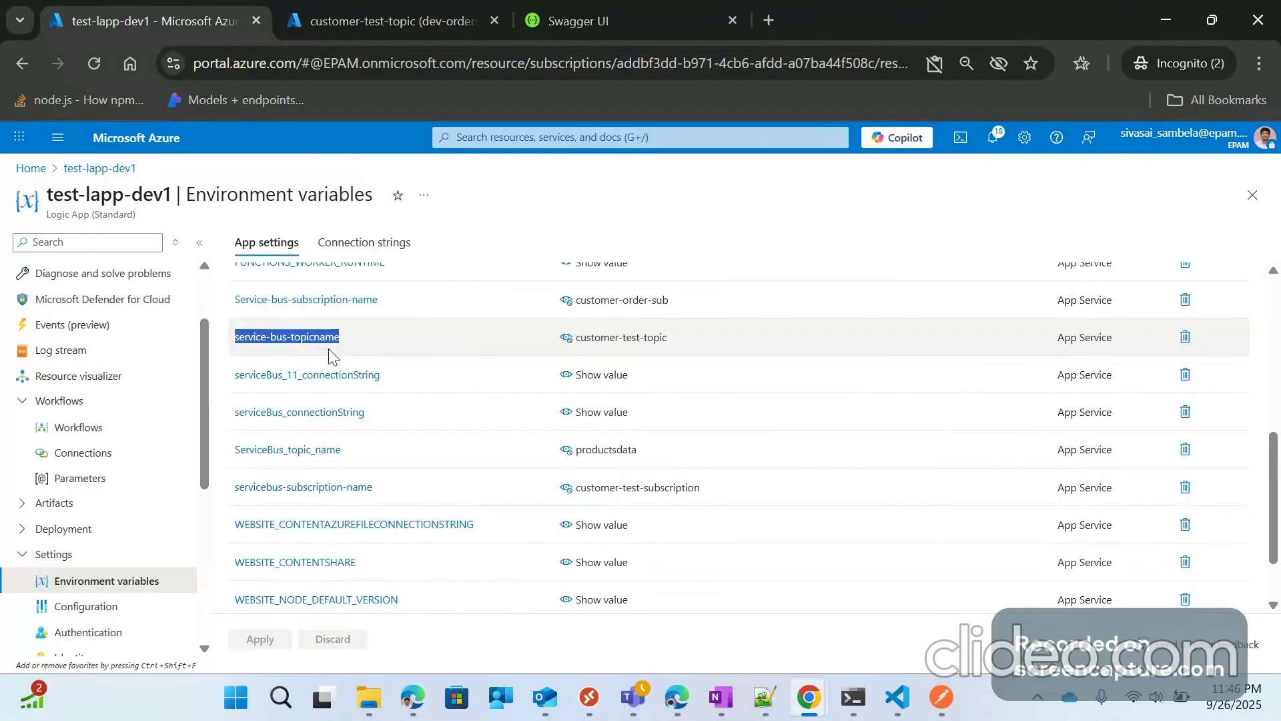
Step: Add servicebus-subscription-name to the note below the topic setting name
{"action": "left_click", "coordinate": [306, 494]}
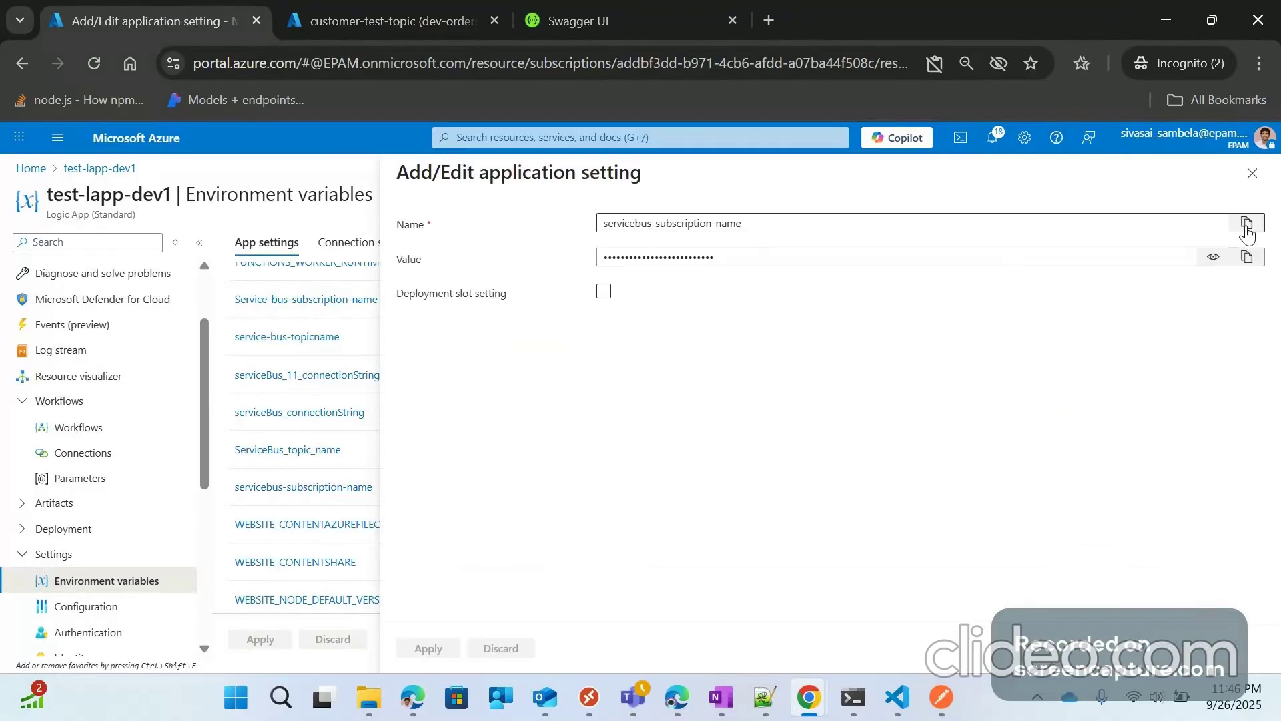
{"action": "left_click", "coordinate": [765, 697]}
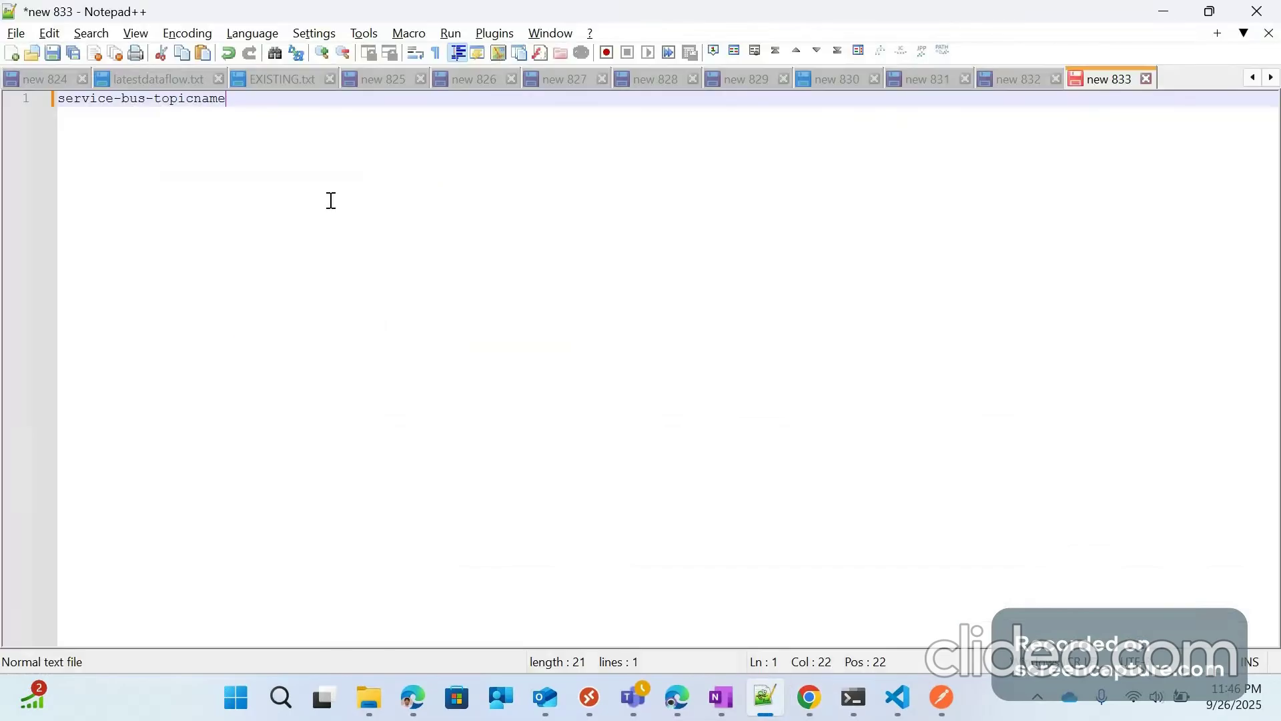
{"action": "key", "text": "Return"}
{"action": "key", "text": "Return"}
{"action": "type", "text": "servicebus-subscription-name"}
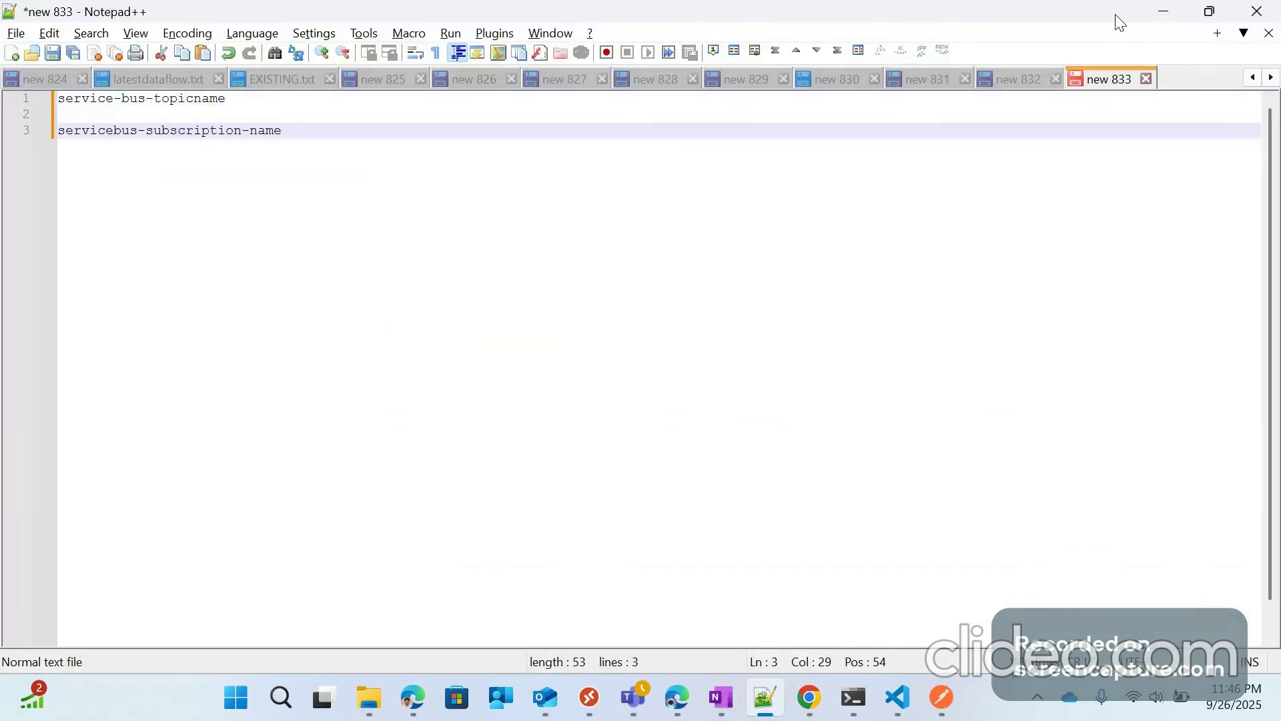
{"action": "left_click", "coordinate": [1164, 11]}
{"action": "left_click", "coordinate": [1251, 173]}
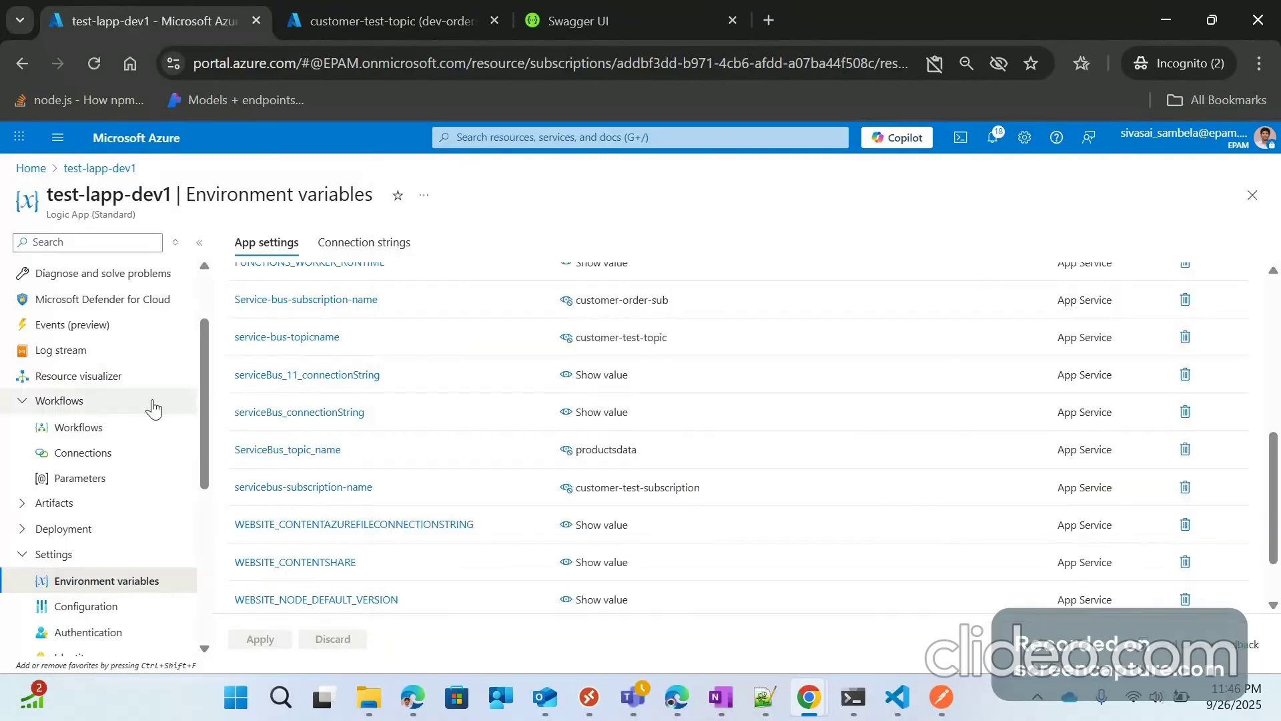
Step: Check the logic app's Parameters, then open servicebus-sender-exam1's designer parameters list
{"action": "scroll", "coordinate": [66, 302], "scroll_direction": "up", "scroll_amount": 2}
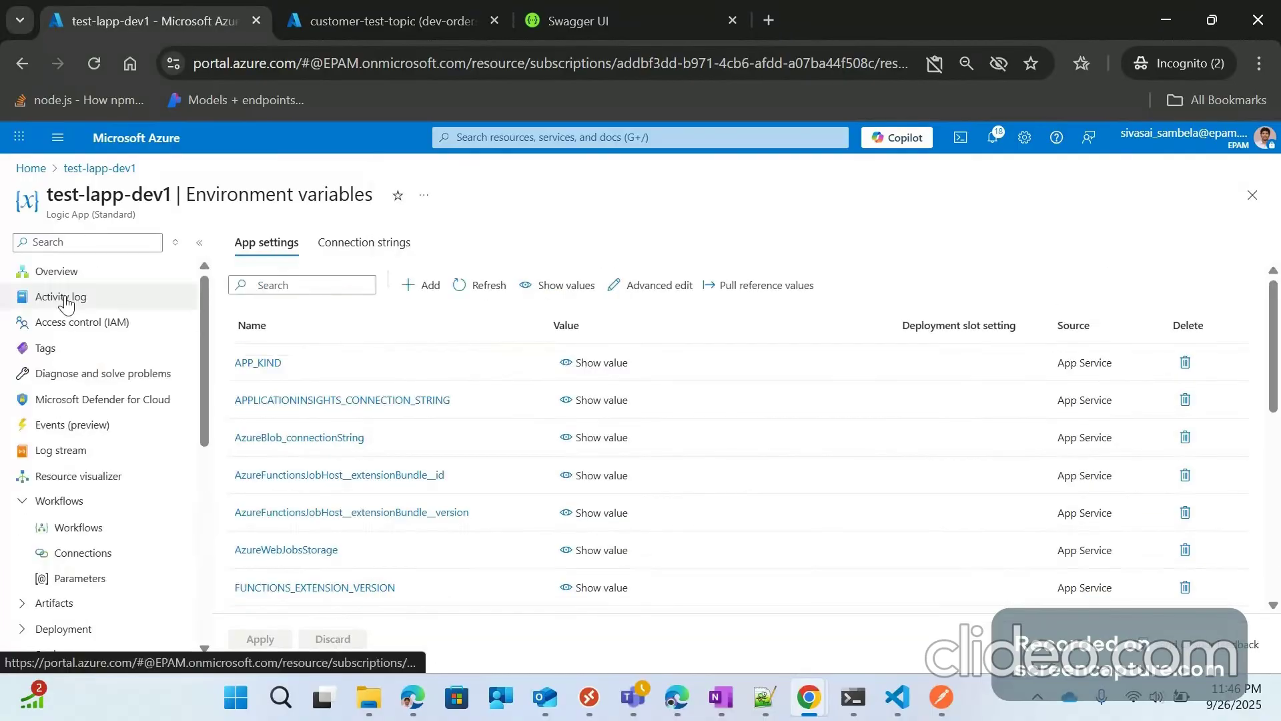
{"action": "left_click", "coordinate": [80, 528]}
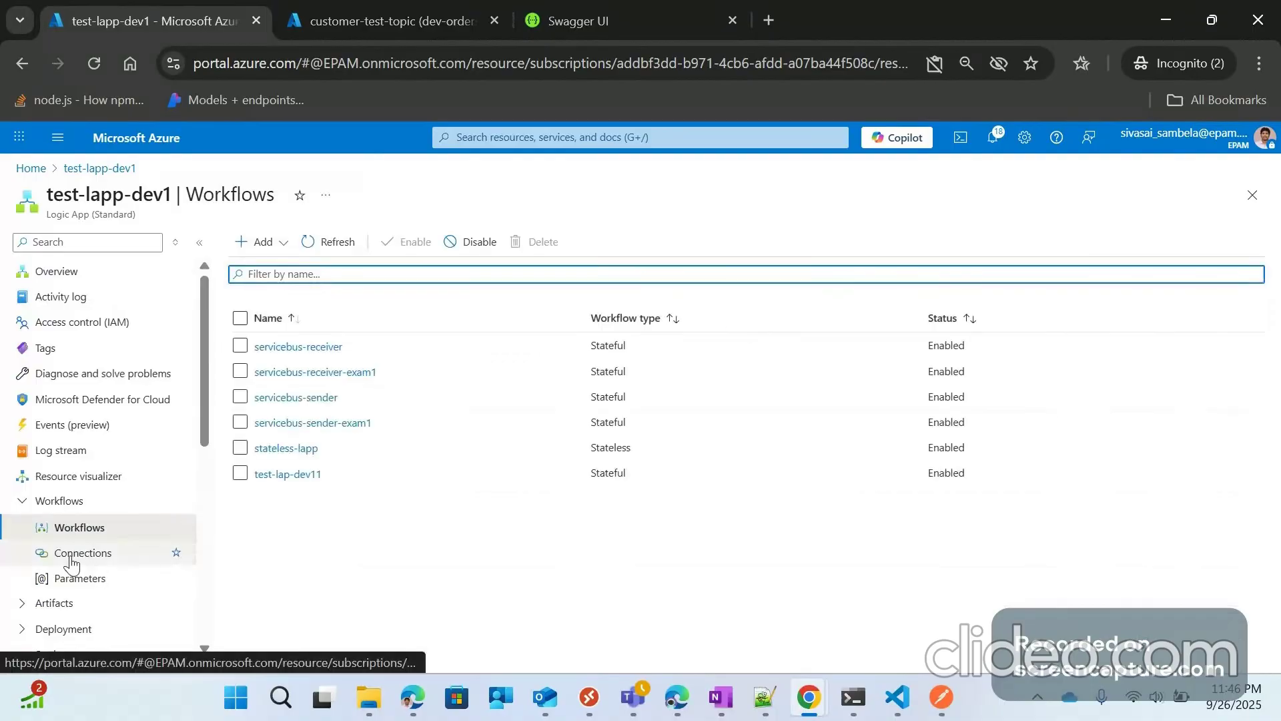
{"action": "left_click", "coordinate": [77, 578]}
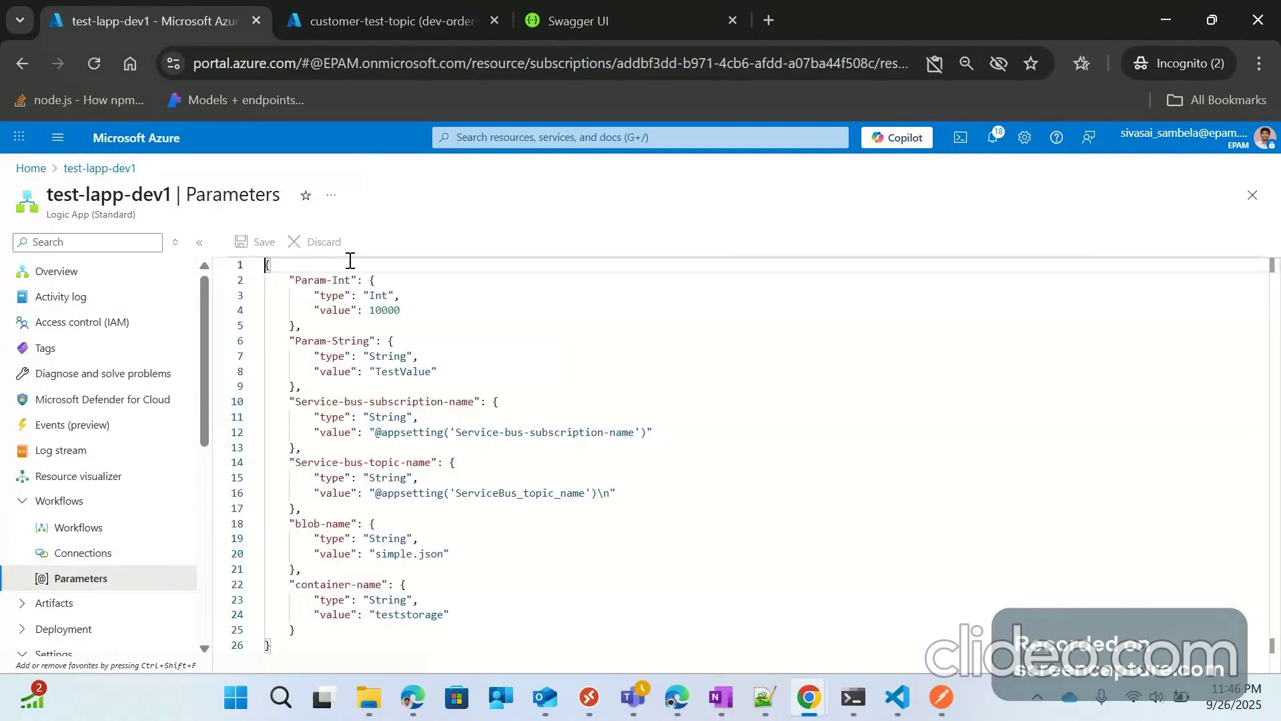
{"action": "left_click", "coordinate": [78, 528]}
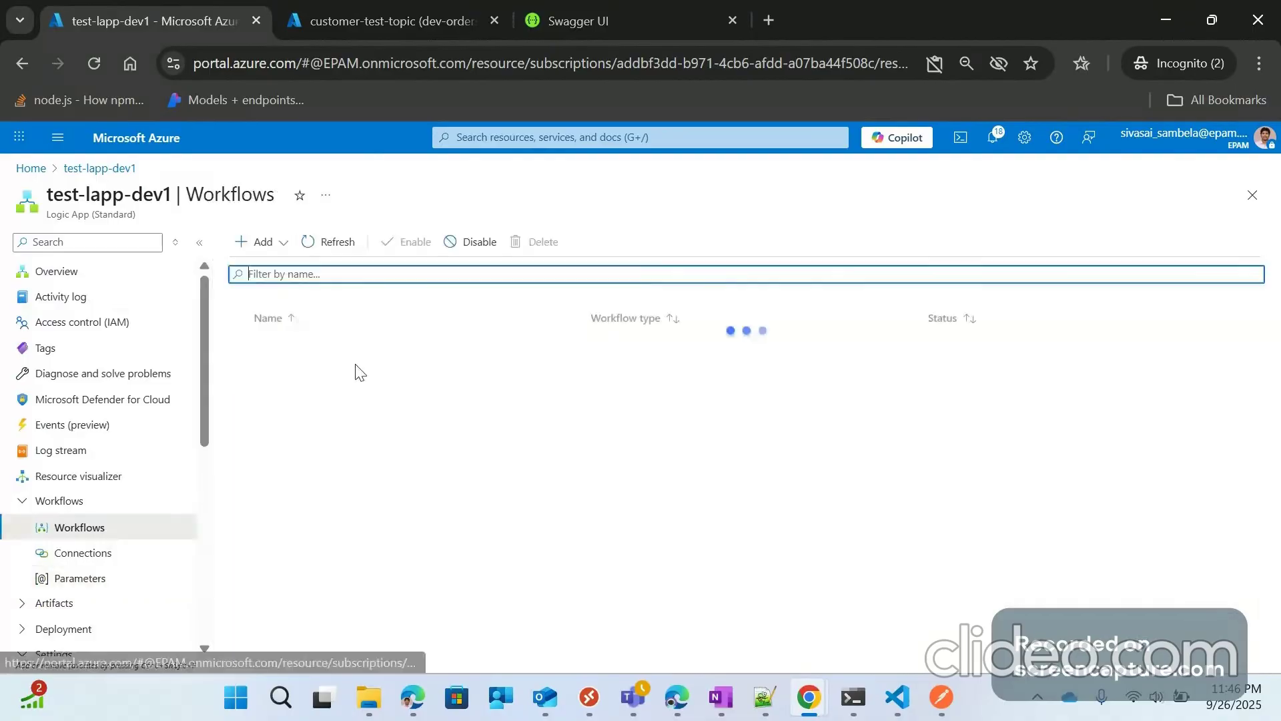
{"action": "left_click", "coordinate": [353, 384]}
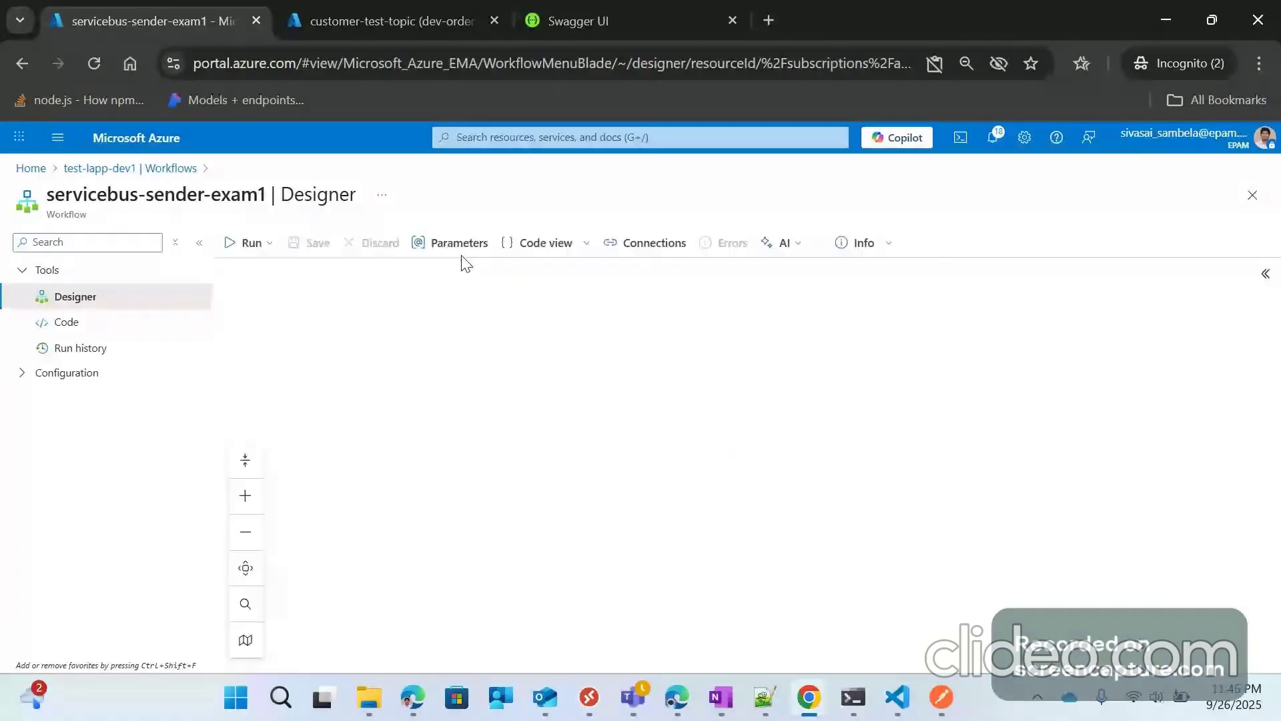
{"action": "left_click", "coordinate": [460, 245]}
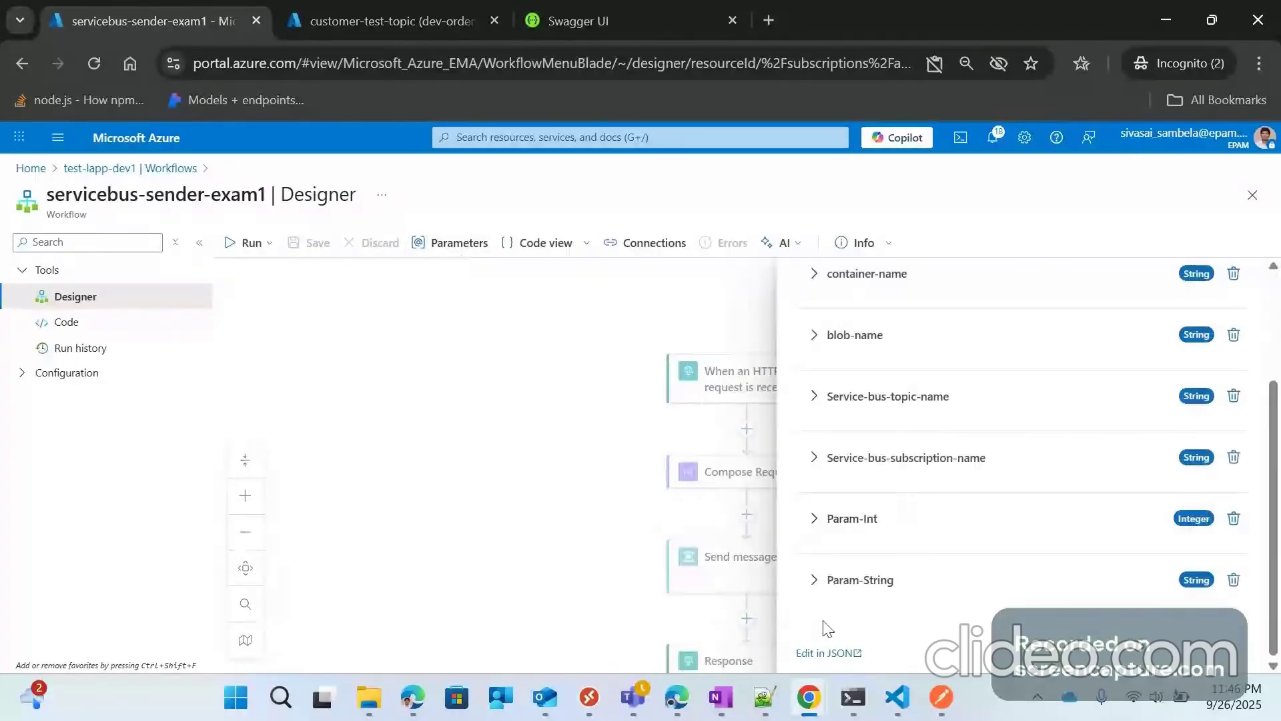
{"action": "scroll", "coordinate": [831, 412], "scroll_direction": "up", "scroll_amount": 3}
{"action": "scroll", "coordinate": [941, 553], "scroll_direction": "down", "scroll_amount": 1}
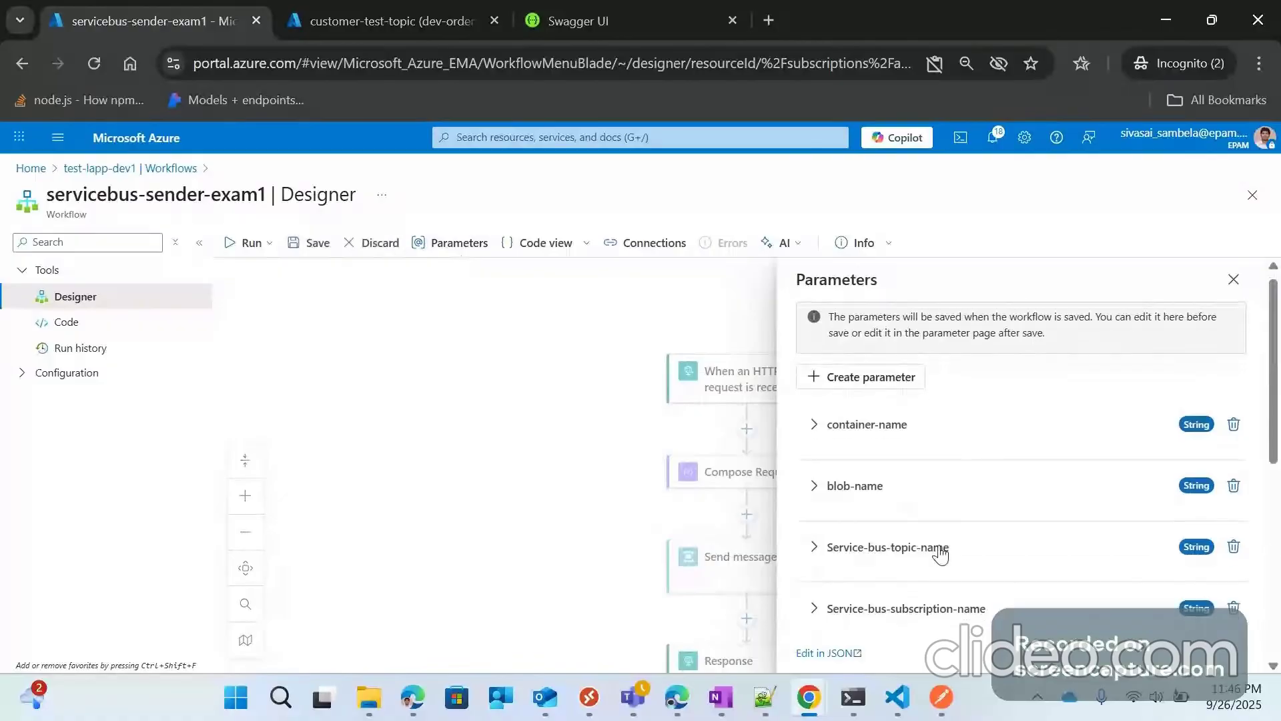
{"action": "scroll", "coordinate": [941, 553], "scroll_direction": "down", "scroll_amount": 5}
Step: Create workflow parameter sb-topic-name of type String
{"action": "left_click", "coordinate": [860, 417]}
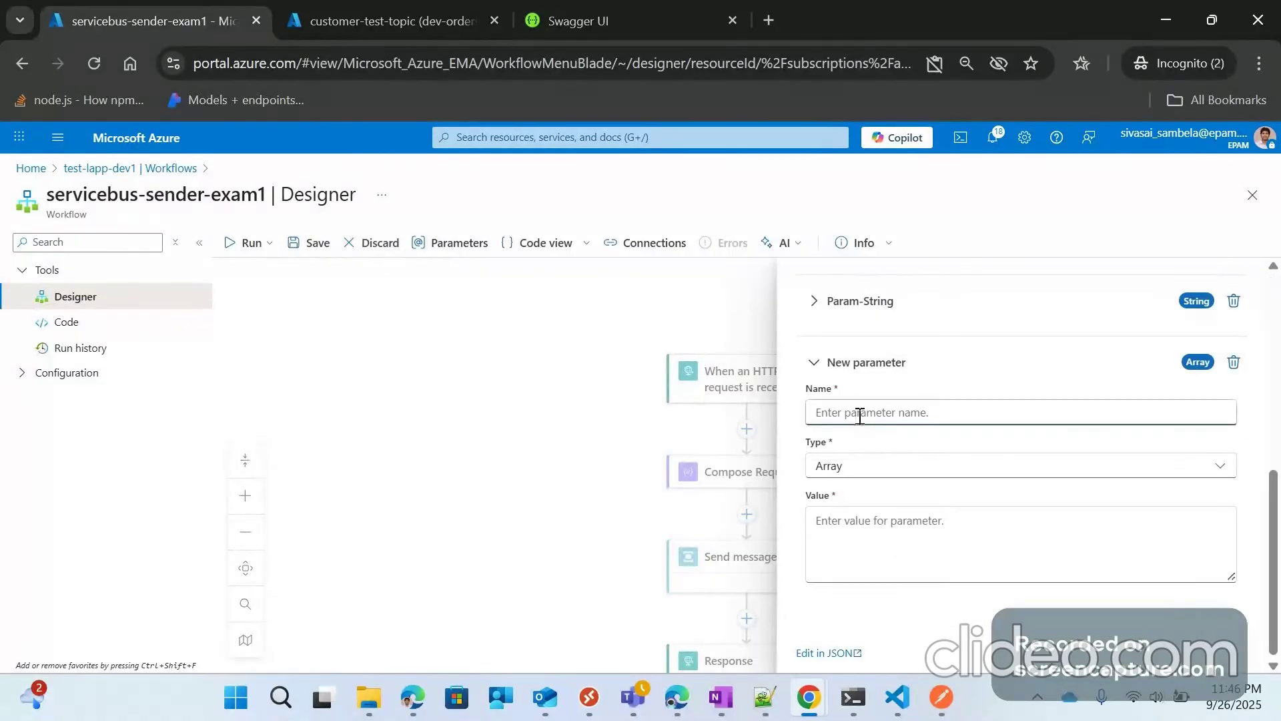
{"action": "type", "text": "se"}
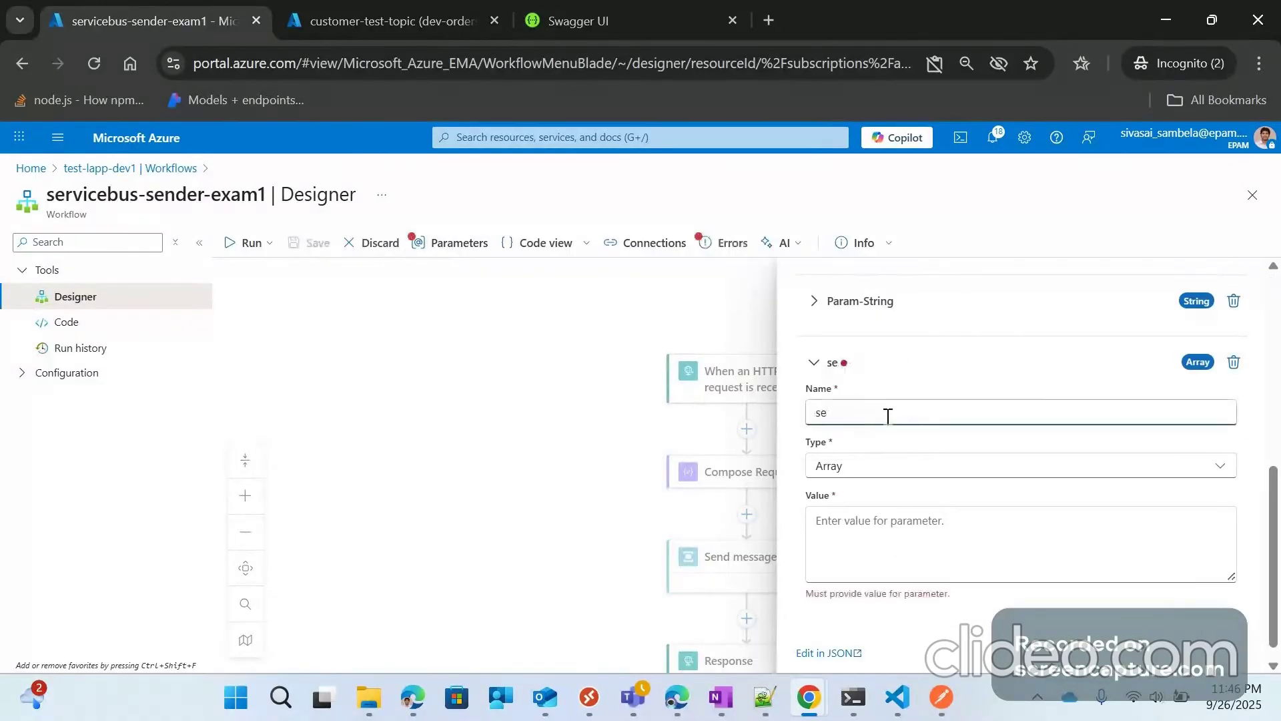
{"action": "type", "text": "b"}
{"action": "key", "text": "BackSpace"}
{"action": "key", "text": "BackSpace"}
{"action": "type", "text": "b-topic-name"}
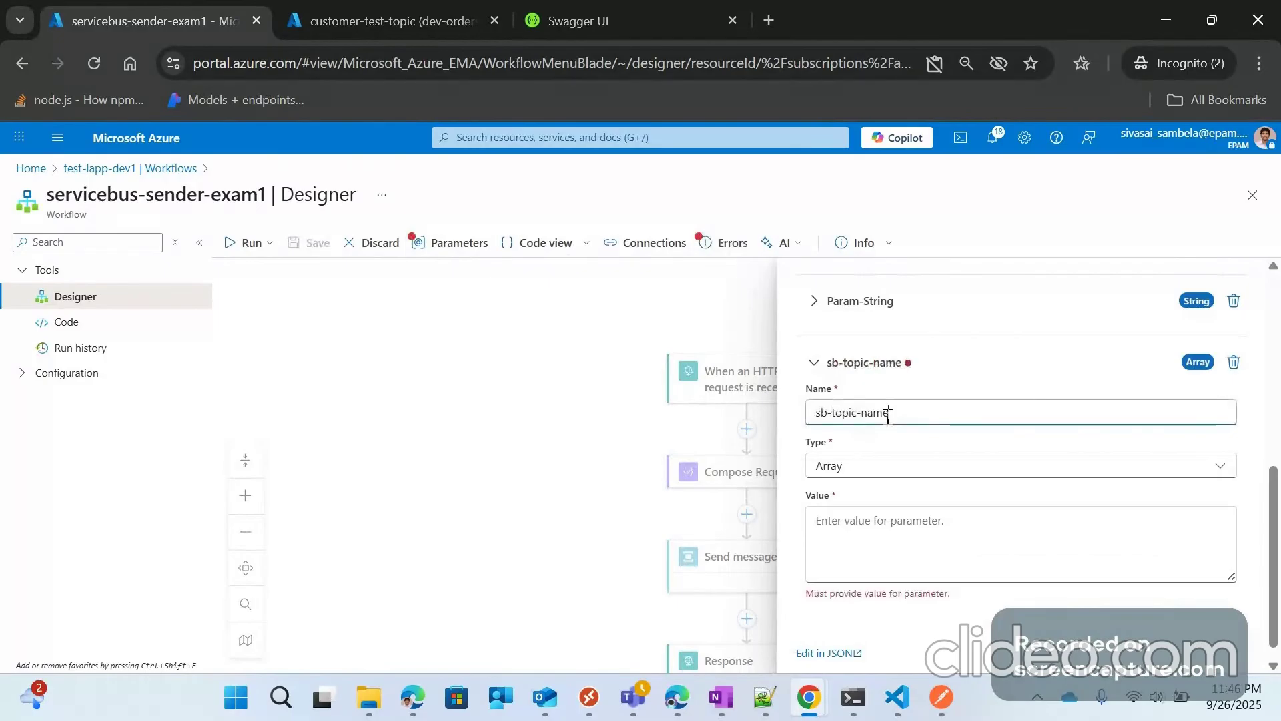
{"action": "left_click", "coordinate": [884, 467]}
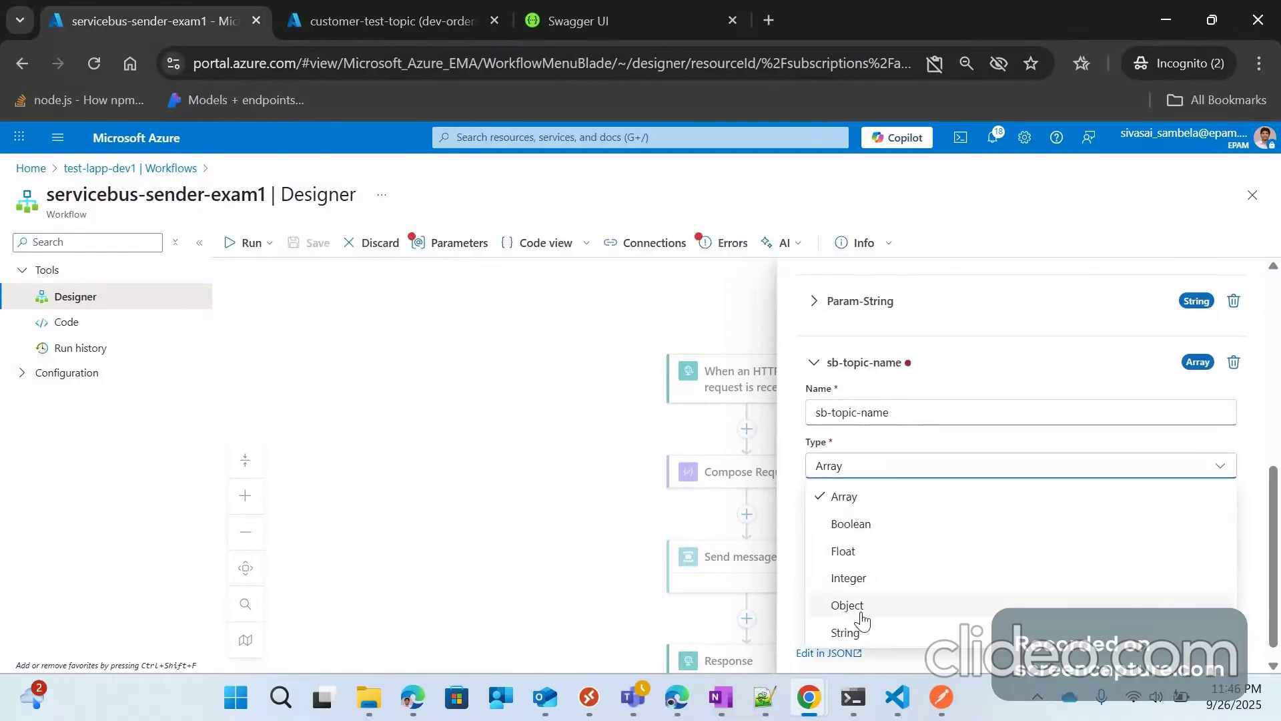
{"action": "left_click", "coordinate": [847, 631]}
{"action": "left_click", "coordinate": [868, 528]}
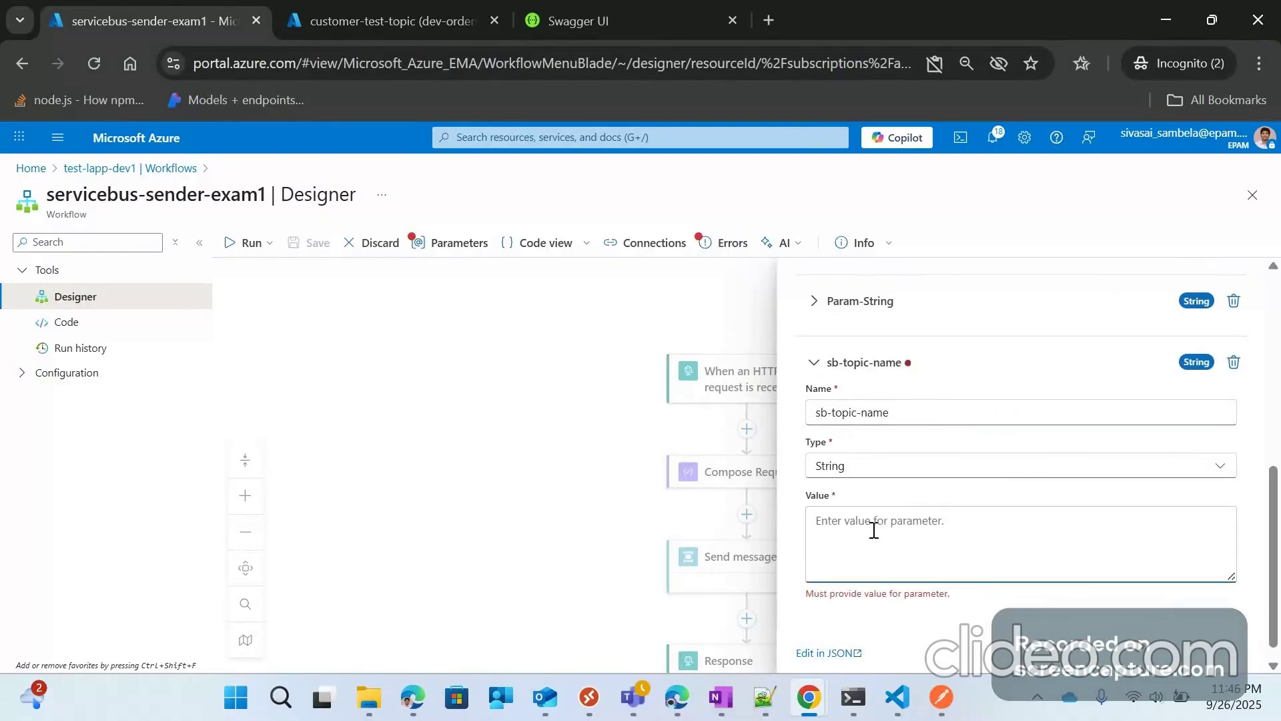
{"action": "left_click", "coordinate": [810, 364]}
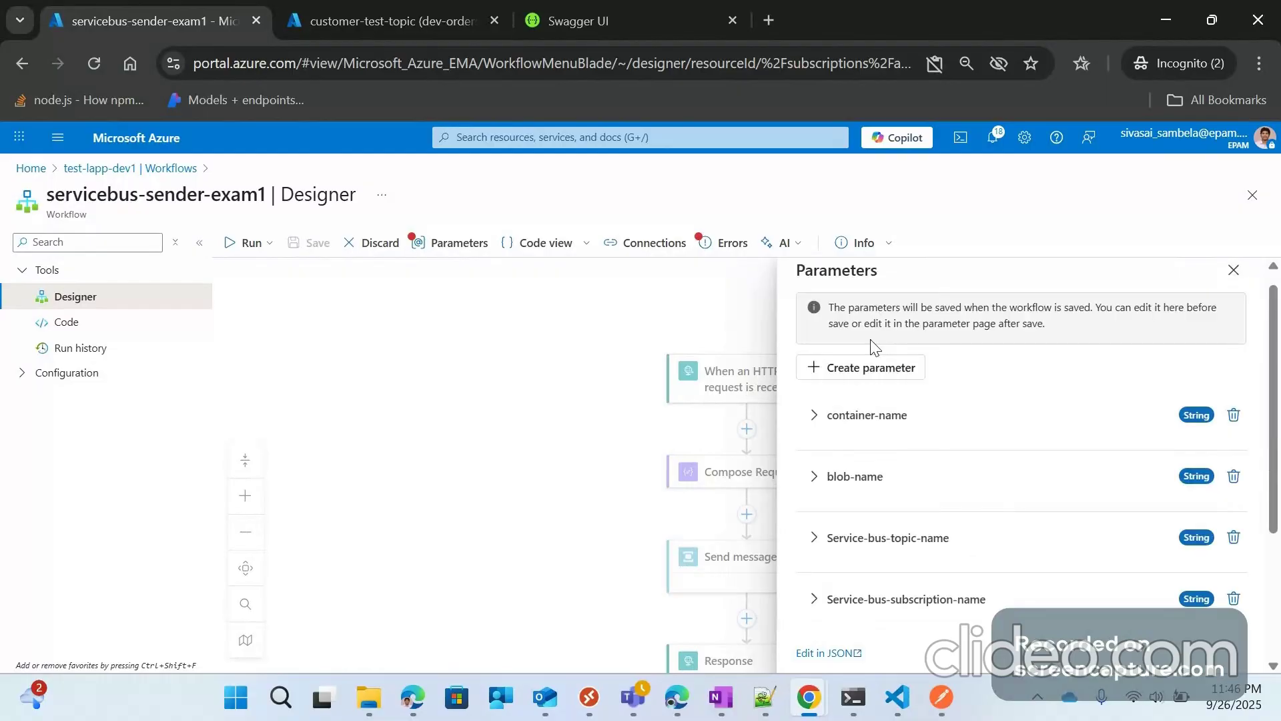
Step: Create workflow parameter sb-subscription-name of type String
{"action": "left_click", "coordinate": [871, 368]}
{"action": "left_click", "coordinate": [865, 416]}
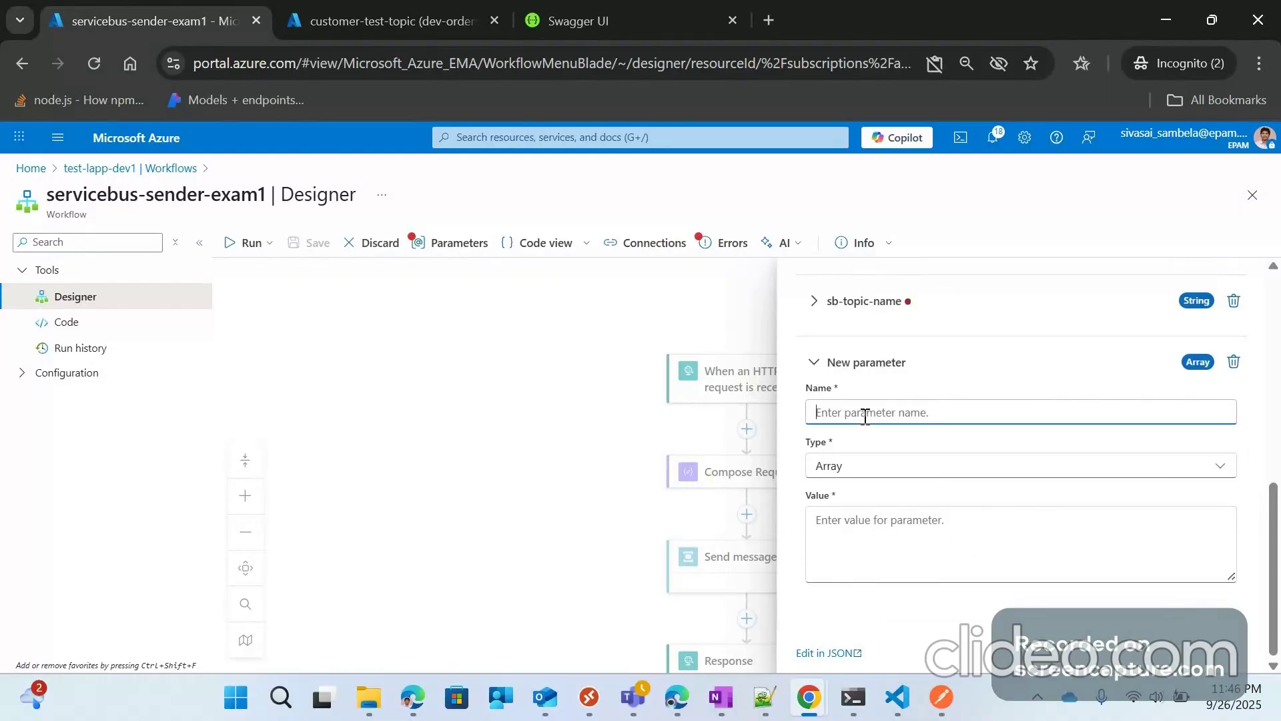
{"action": "type", "text": "sb-sub"}
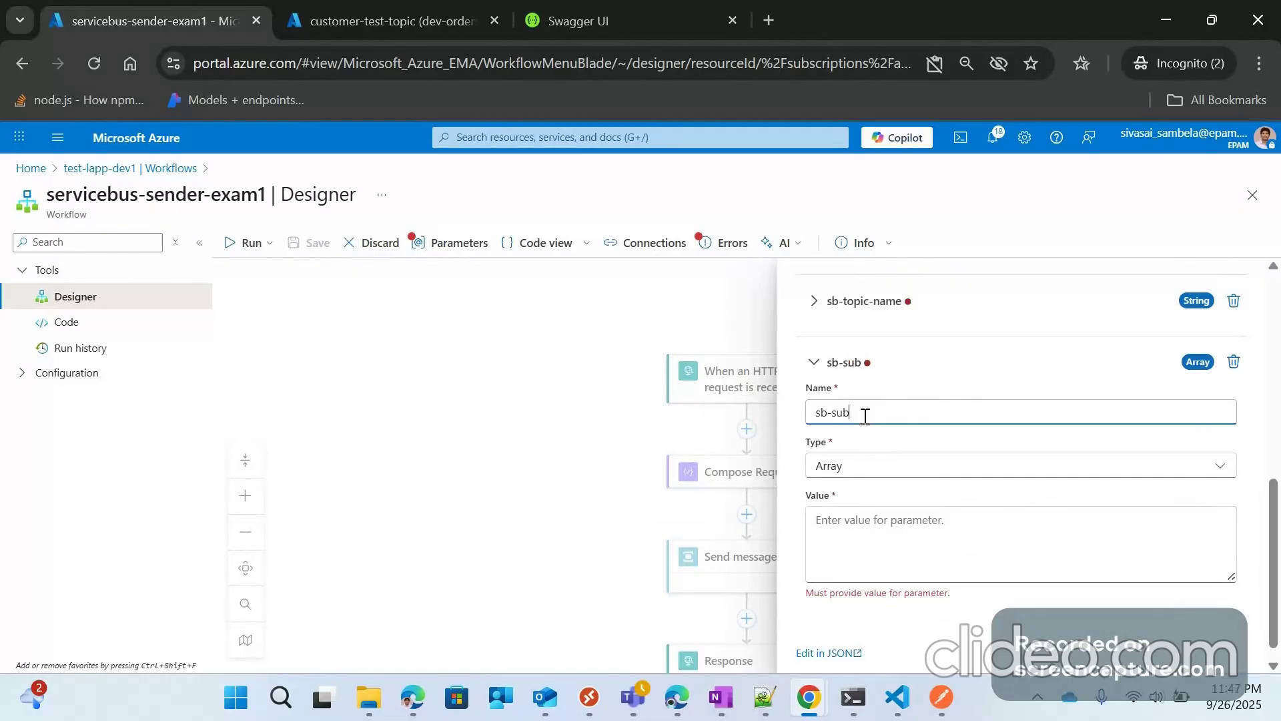
{"action": "type", "text": "scription-name"}
{"action": "scroll", "coordinate": [920, 471], "scroll_direction": "up", "scroll_amount": 3}
{"action": "scroll", "coordinate": [959, 380], "scroll_direction": "up", "scroll_amount": 2}
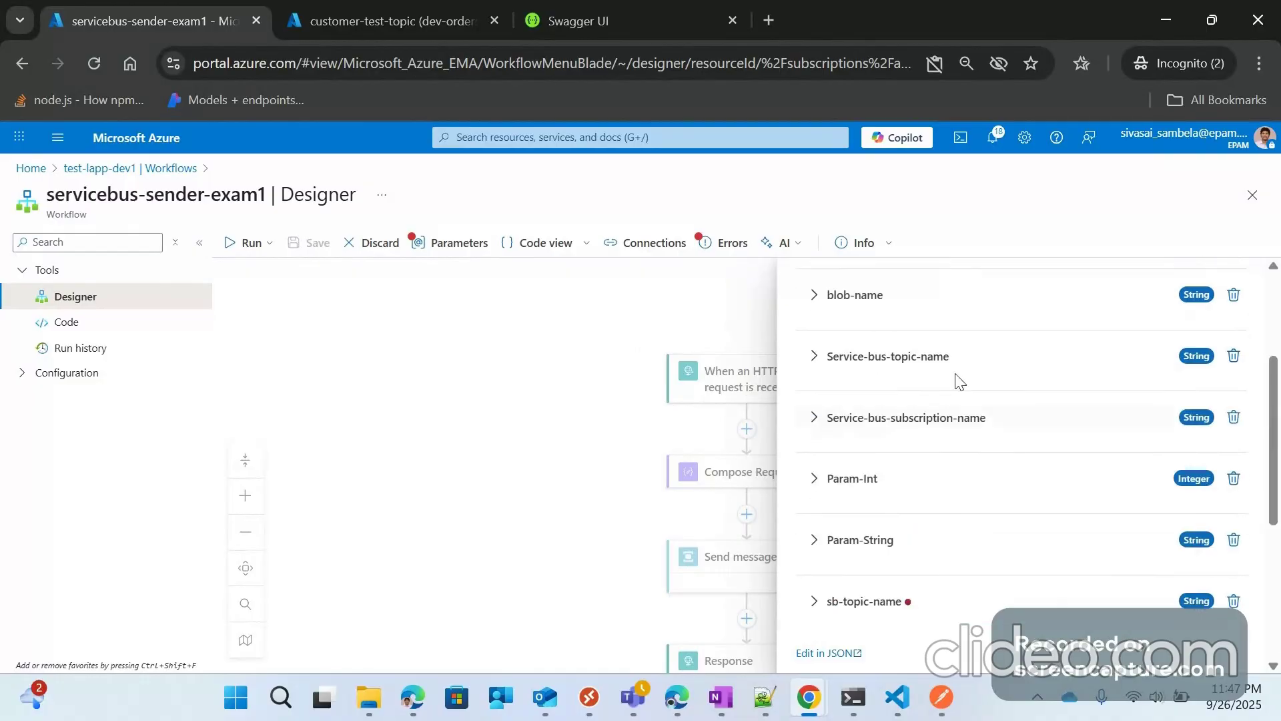
{"action": "scroll", "coordinate": [851, 596], "scroll_direction": "down", "scroll_amount": 3}
{"action": "scroll", "coordinate": [854, 567], "scroll_direction": "down", "scroll_amount": 2}
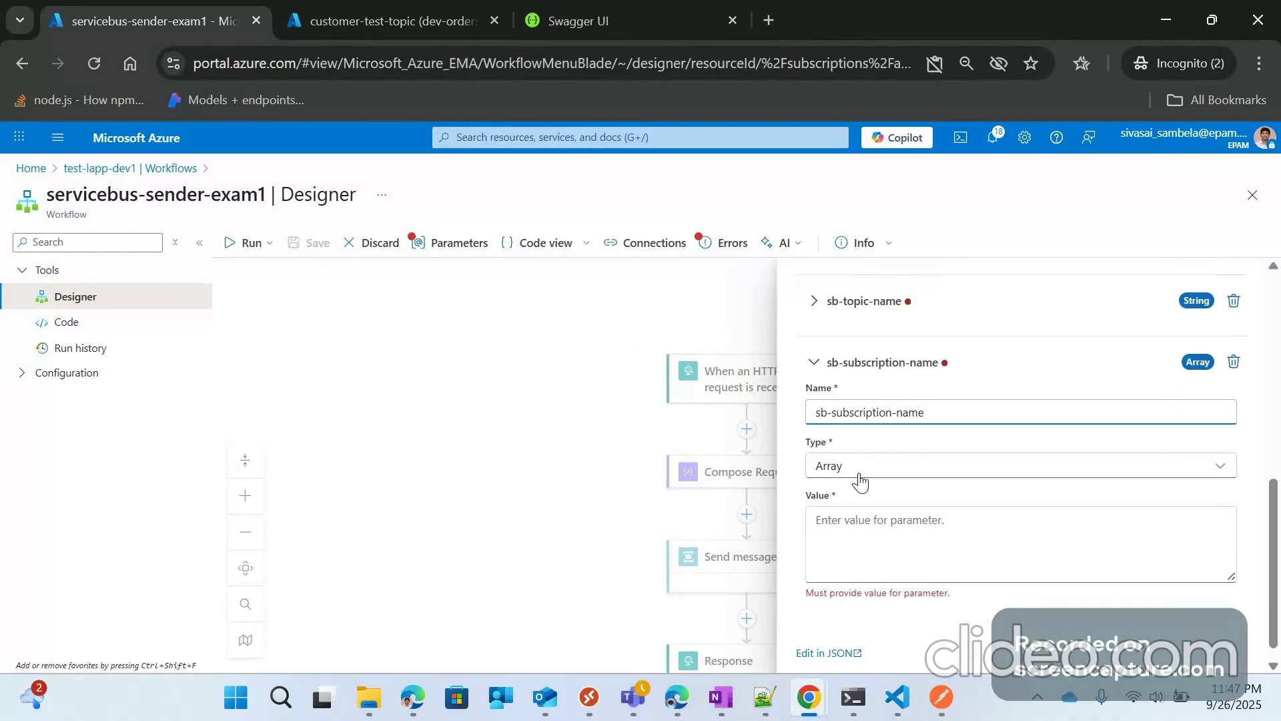
{"action": "left_click", "coordinate": [860, 467]}
{"action": "left_click", "coordinate": [845, 632]}
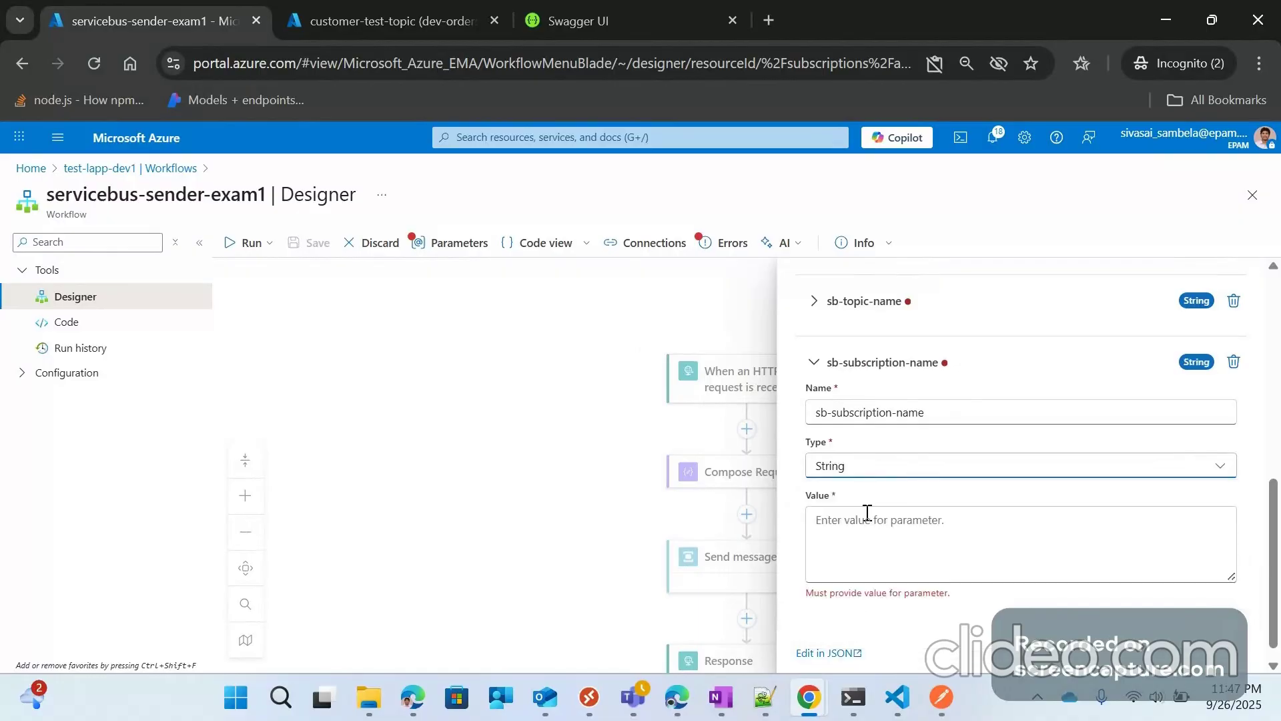
{"action": "left_click", "coordinate": [833, 535]}
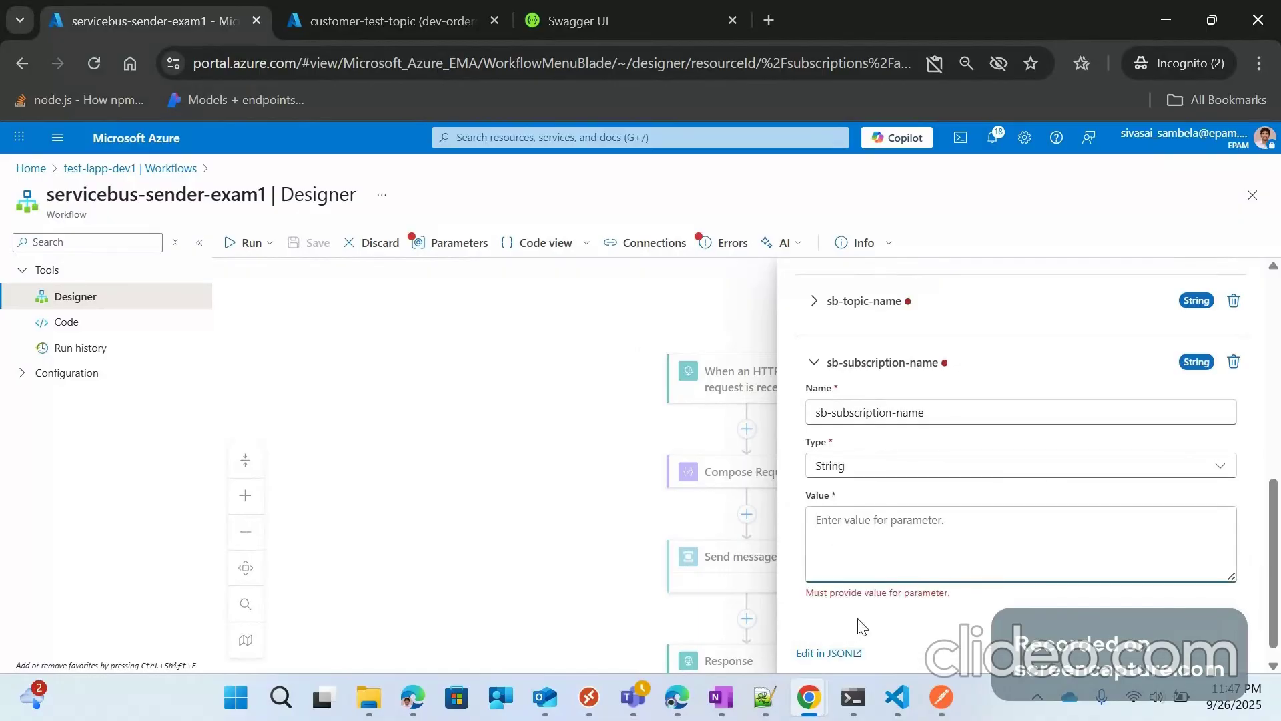
{"action": "left_click", "coordinate": [821, 365]}
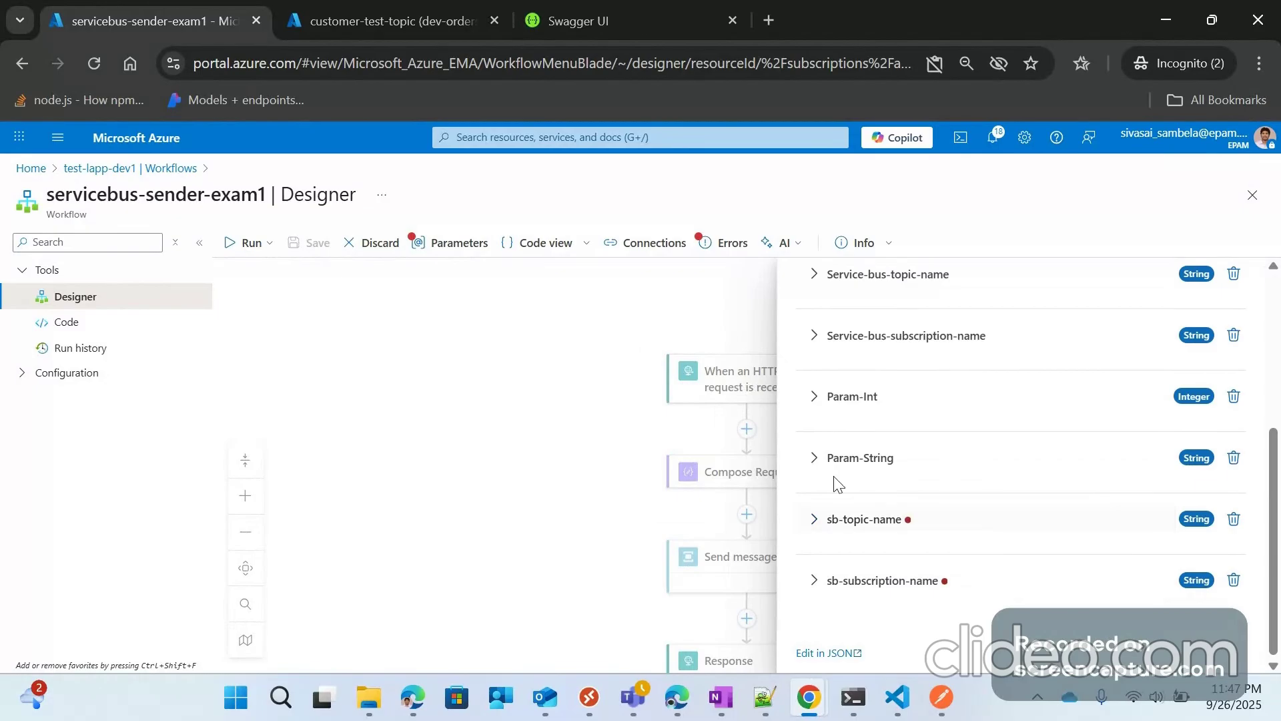
{"action": "left_click", "coordinate": [814, 294]}
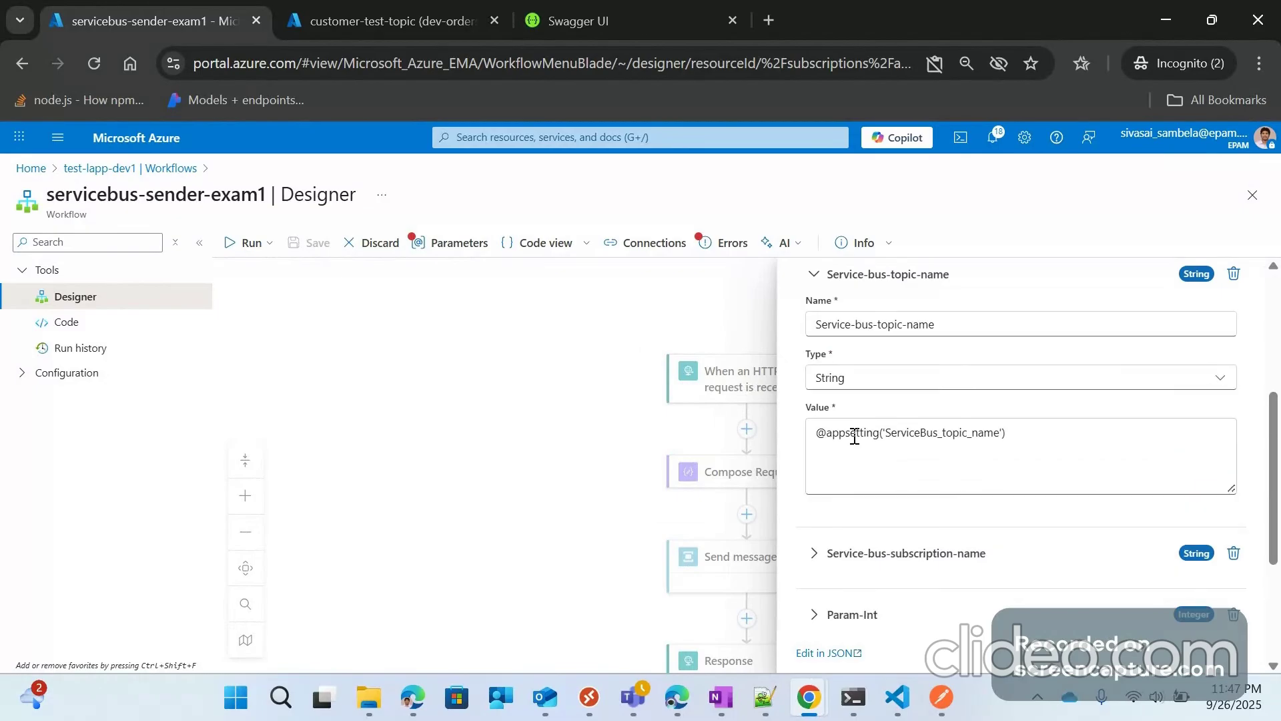
{"action": "left_click", "coordinate": [813, 276]}
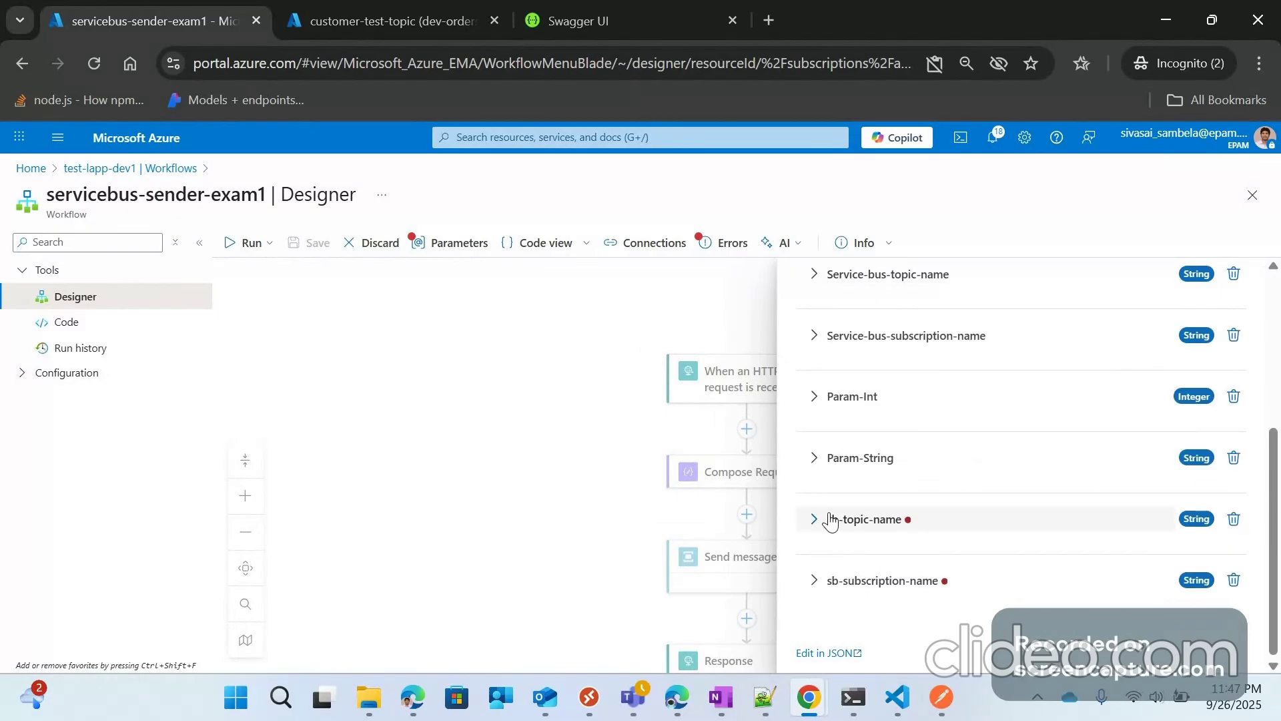
{"action": "left_click", "coordinate": [831, 520]}
{"action": "left_click", "coordinate": [838, 522]}
{"action": "type", "text": "@"}
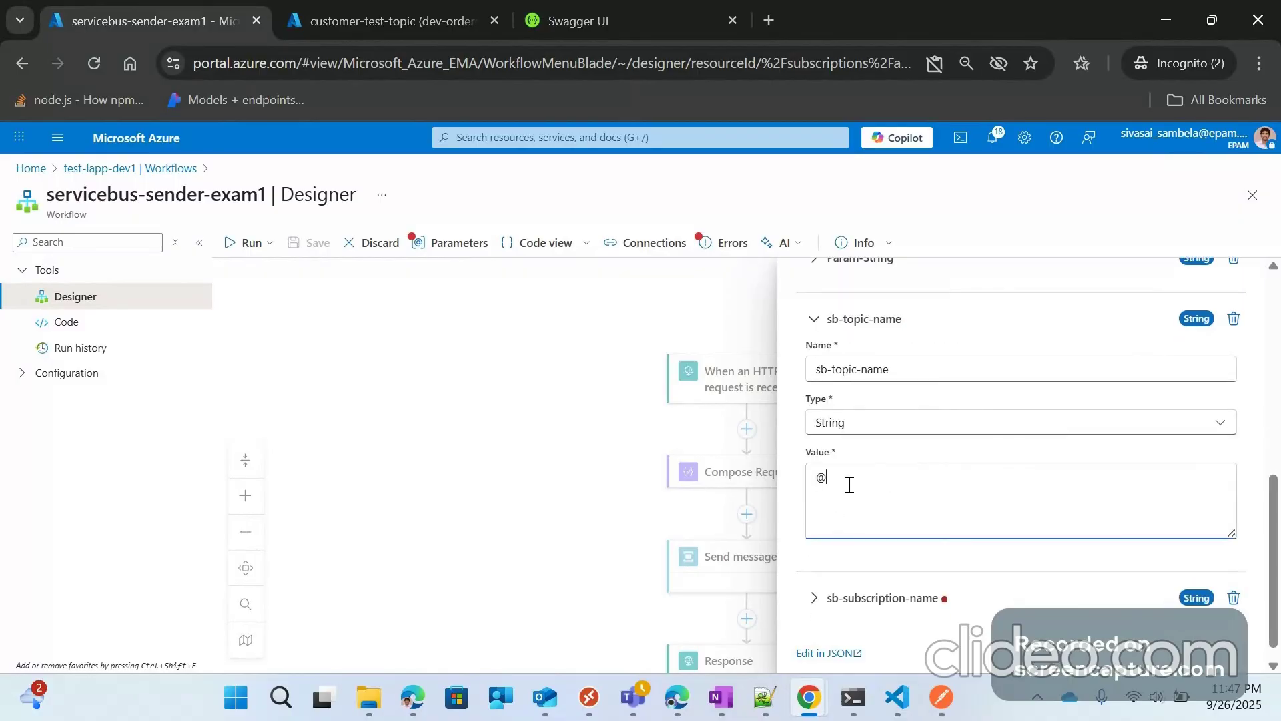
{"action": "type", "text": "app"}
{"action": "type", "text": "setting"}
{"action": "type", "text": "(;"}
{"action": "type", "text": "')"}
{"action": "left_click", "coordinate": [765, 698]}
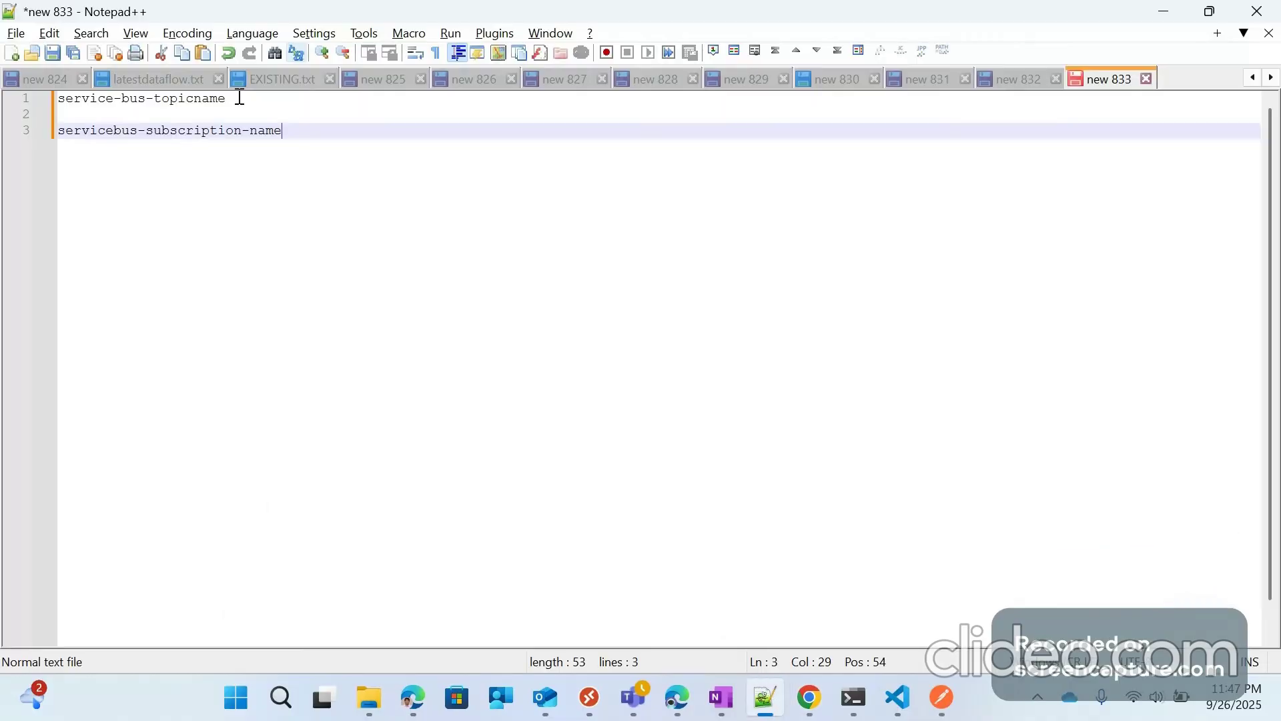
{"action": "left_click_drag", "start_coordinate": [240, 97], "coordinate": [31, 97]}
{"action": "key", "text": "ctrl+c"}
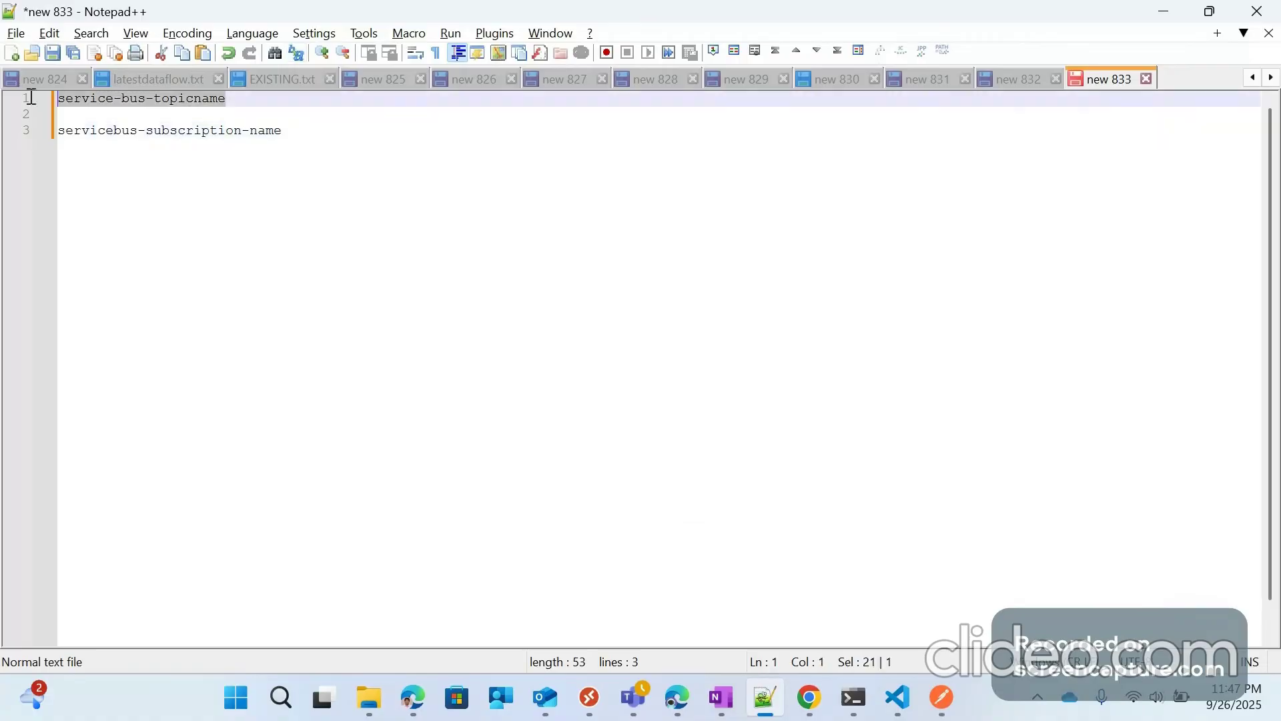
{"action": "left_click", "coordinate": [1162, 21]}
{"action": "scroll", "coordinate": [874, 587], "scroll_direction": "down", "scroll_amount": 5}
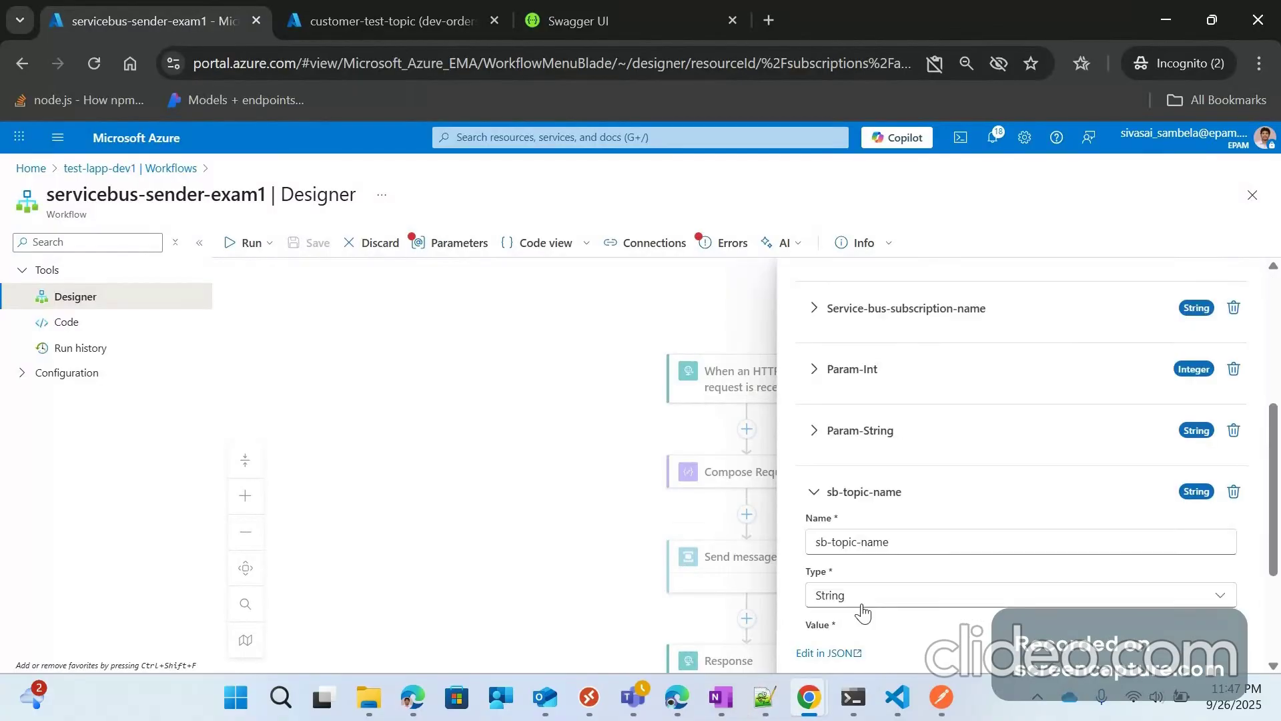
{"action": "scroll", "coordinate": [863, 611], "scroll_direction": "down", "scroll_amount": 3}
{"action": "left_click", "coordinate": [889, 459]}
{"action": "key", "text": "ctrl+v"}
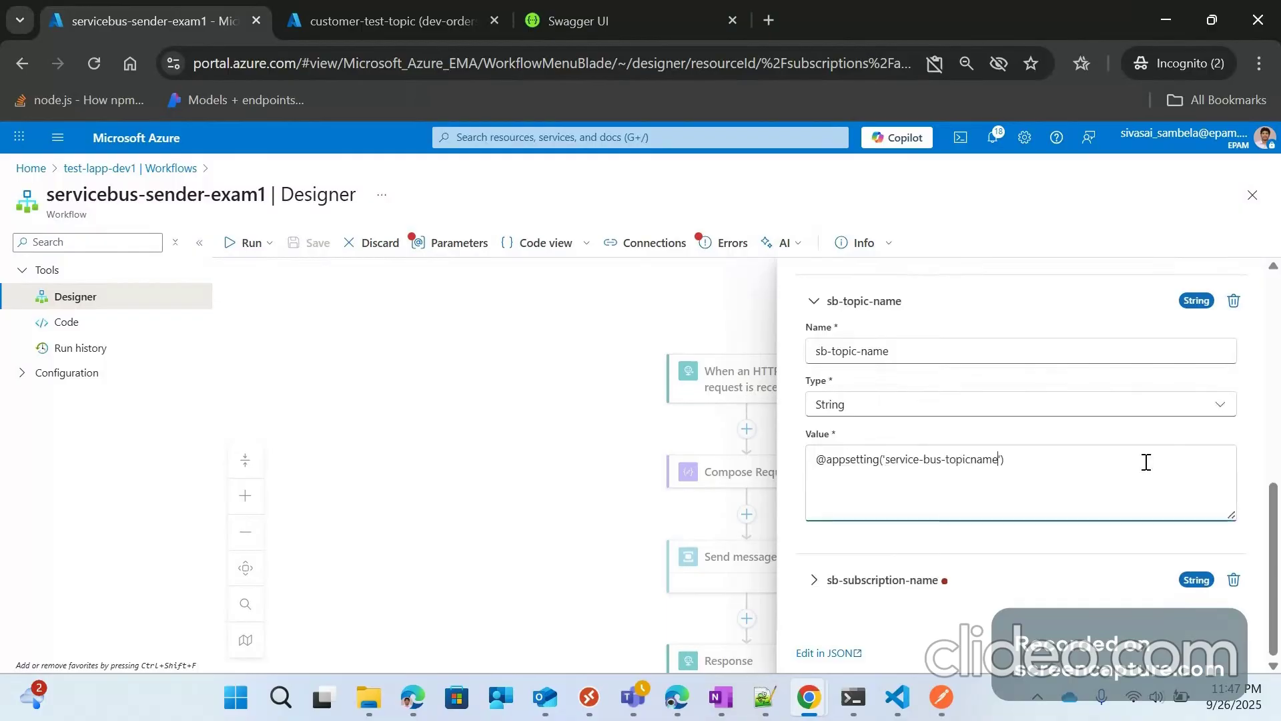
{"action": "left_click", "coordinate": [826, 372]}
{"action": "scroll", "coordinate": [826, 401], "scroll_direction": "up", "scroll_amount": 5}
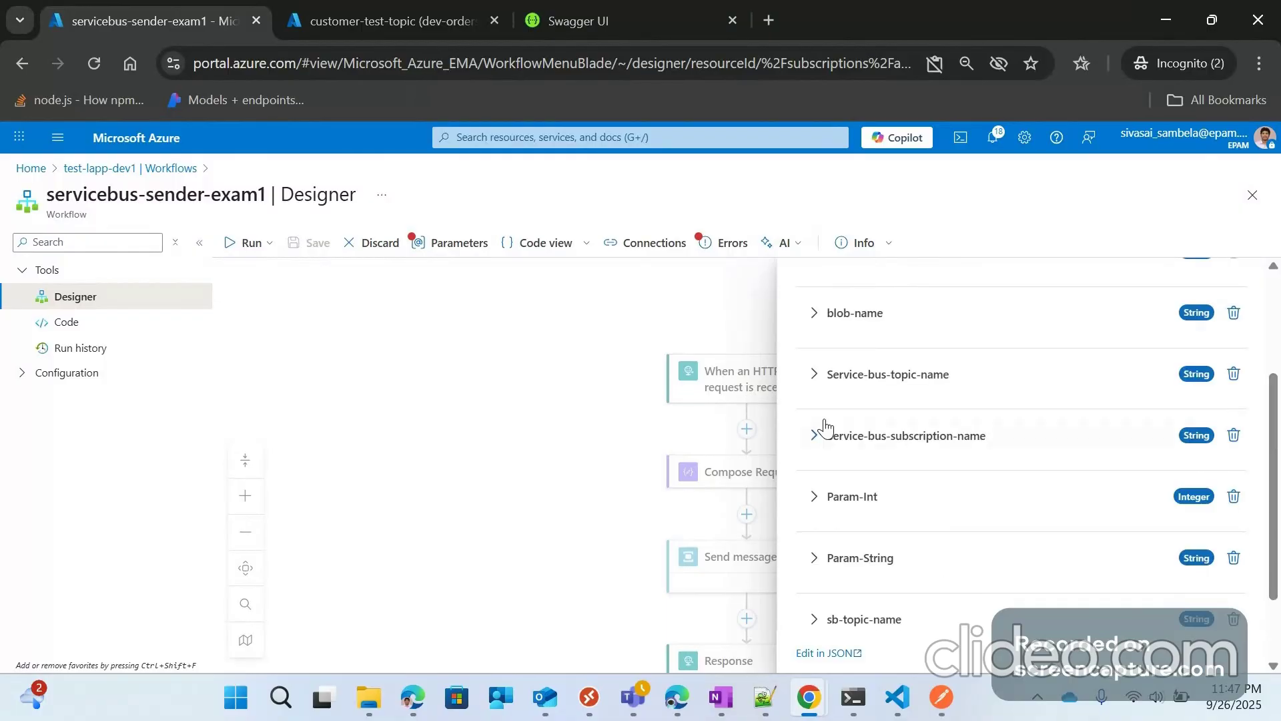
{"action": "left_click", "coordinate": [826, 394]}
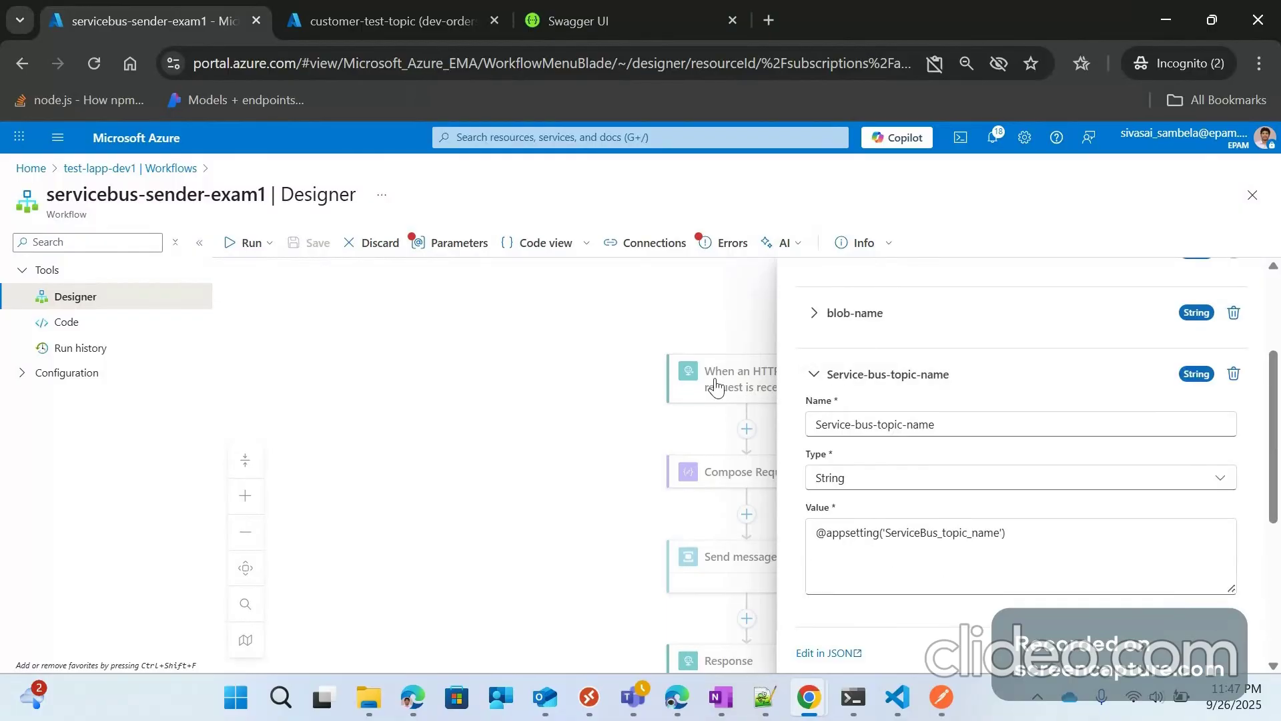
{"action": "left_click", "coordinate": [815, 375]}
{"action": "scroll", "coordinate": [818, 586], "scroll_direction": "down", "scroll_amount": 2}
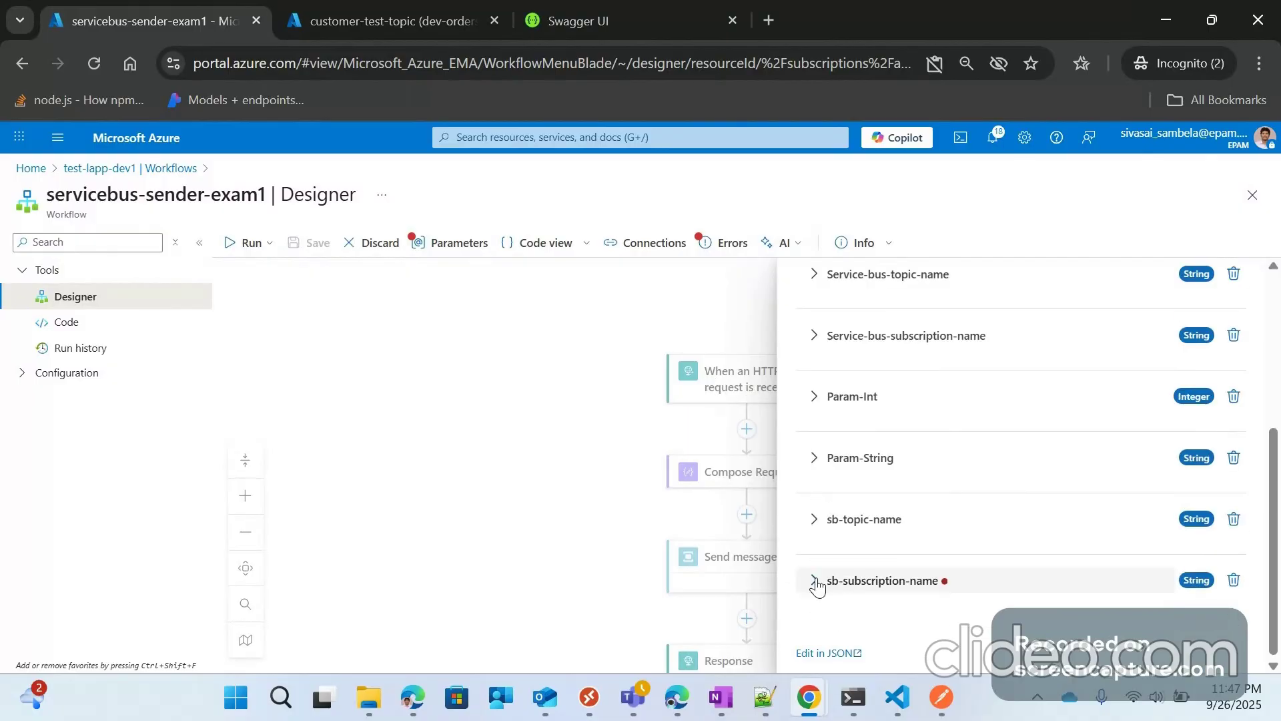
{"action": "left_click", "coordinate": [815, 580]}
{"action": "left_click", "coordinate": [859, 501]}
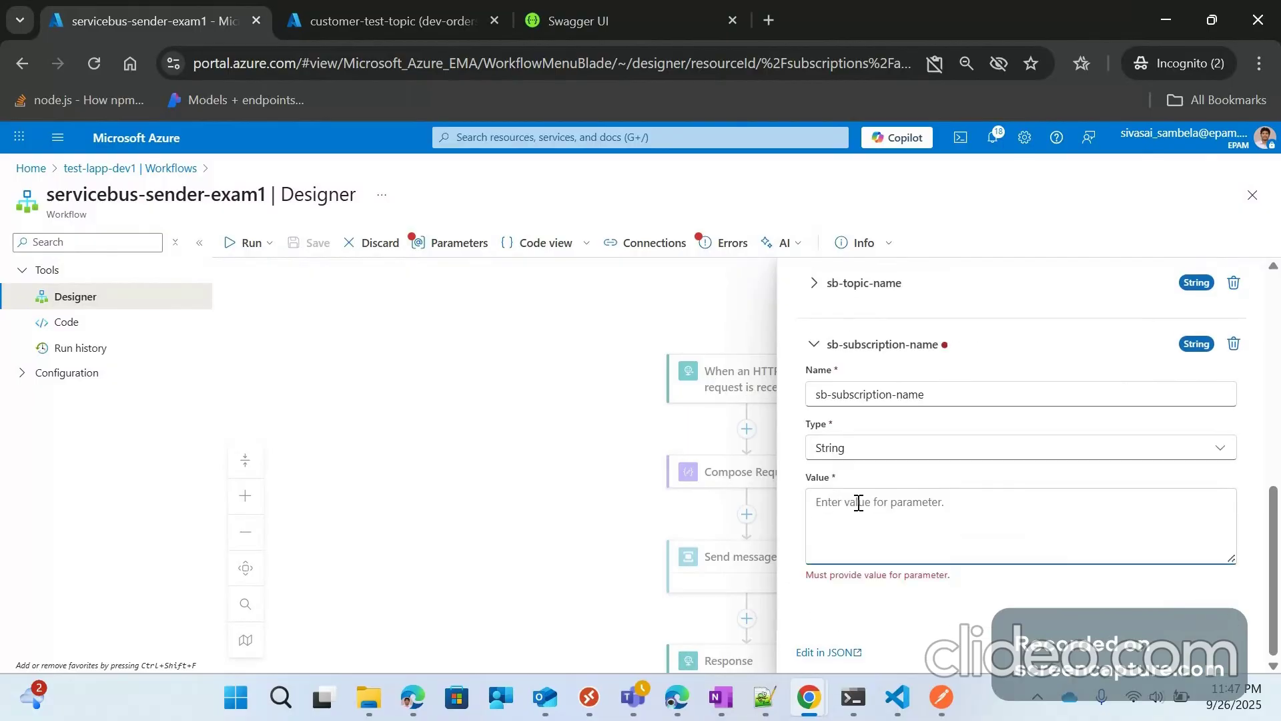
{"action": "type", "text": "@appset"}
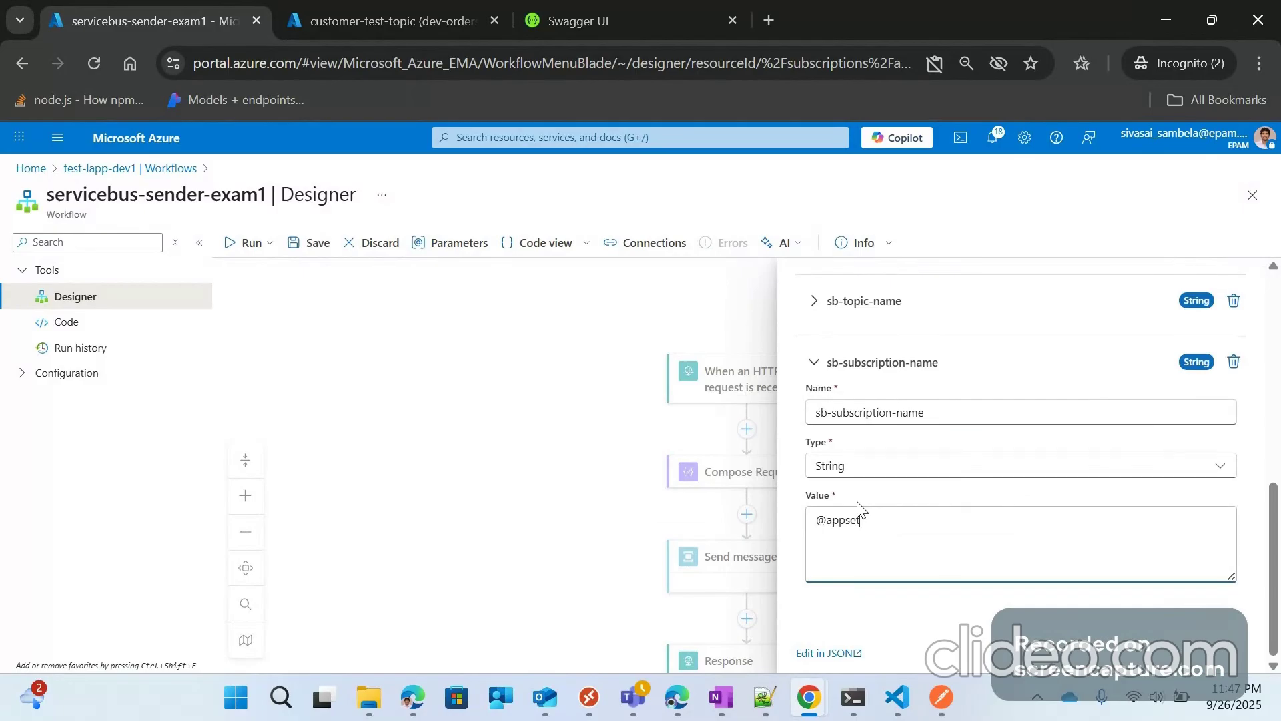
{"action": "type", "text": "ting('')"}
{"action": "key", "text": "alt+Tab"}
{"action": "left_click_drag", "start_coordinate": [283, 131], "coordinate": [61, 134]}
{"action": "key", "text": "ctrl+c"}
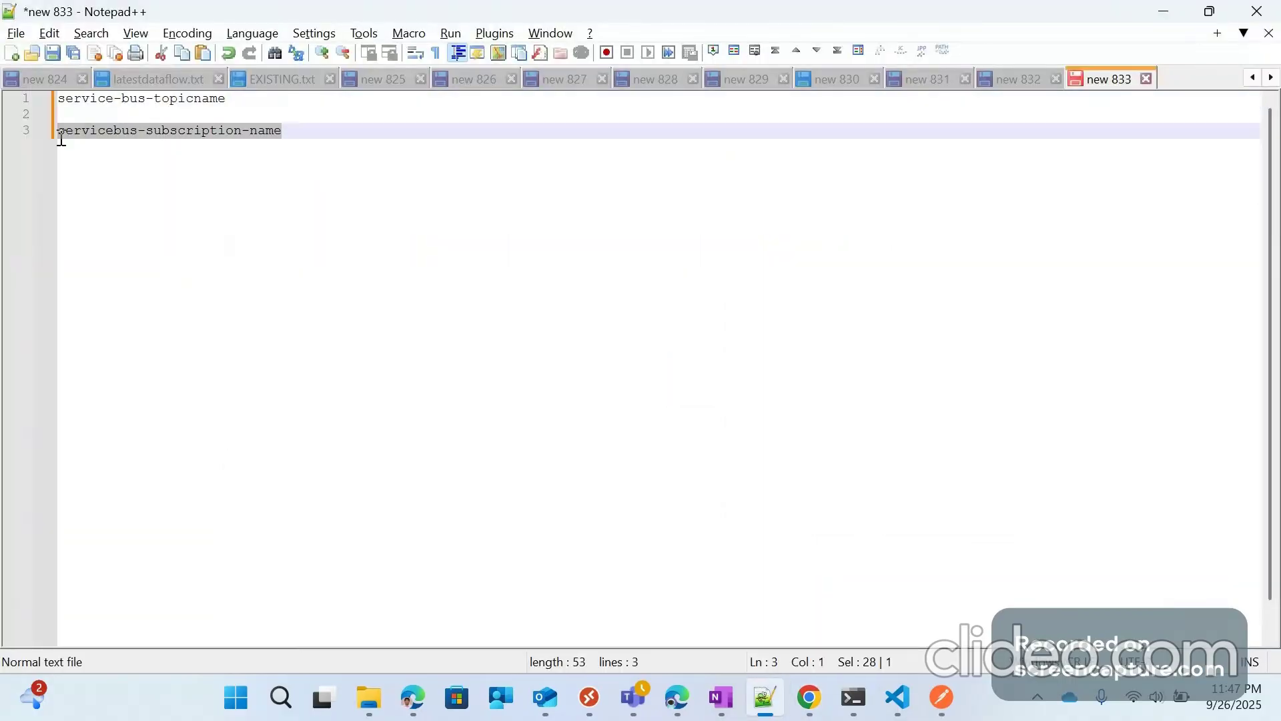
{"action": "key", "text": "alt+Tab"}
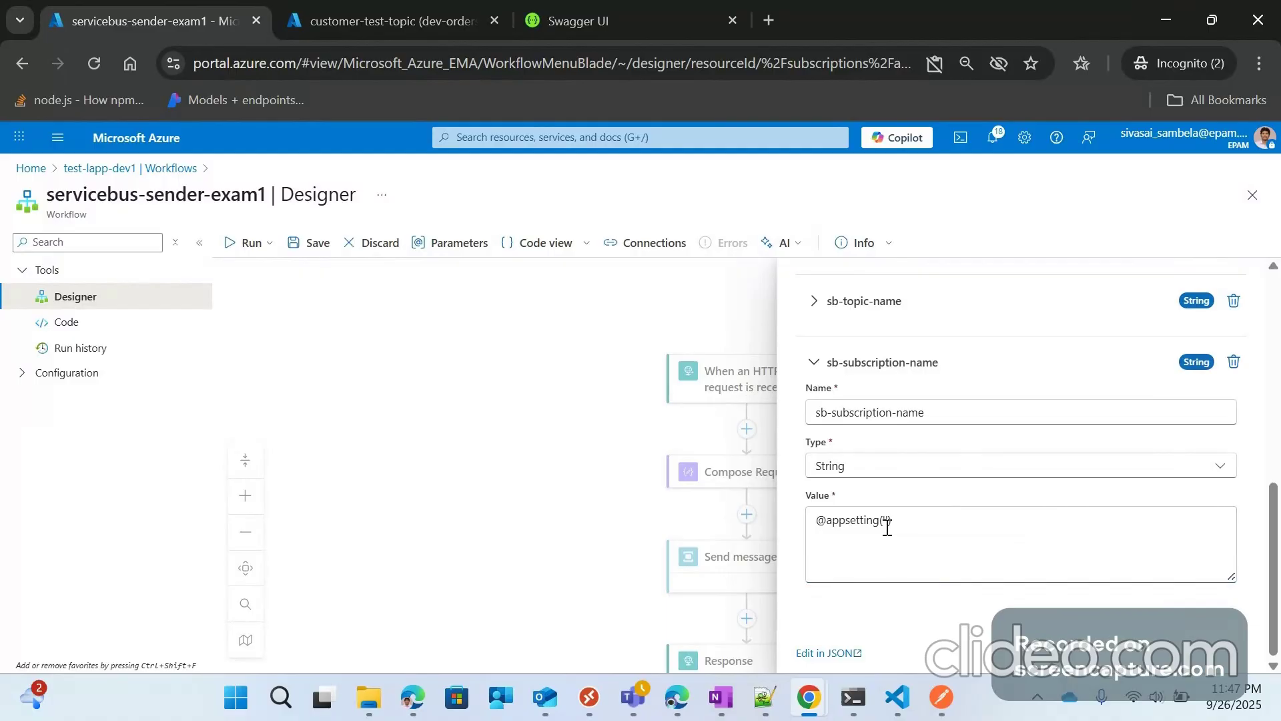
{"action": "left_click", "coordinate": [888, 528]}
{"action": "key", "text": "ctrl+v"}
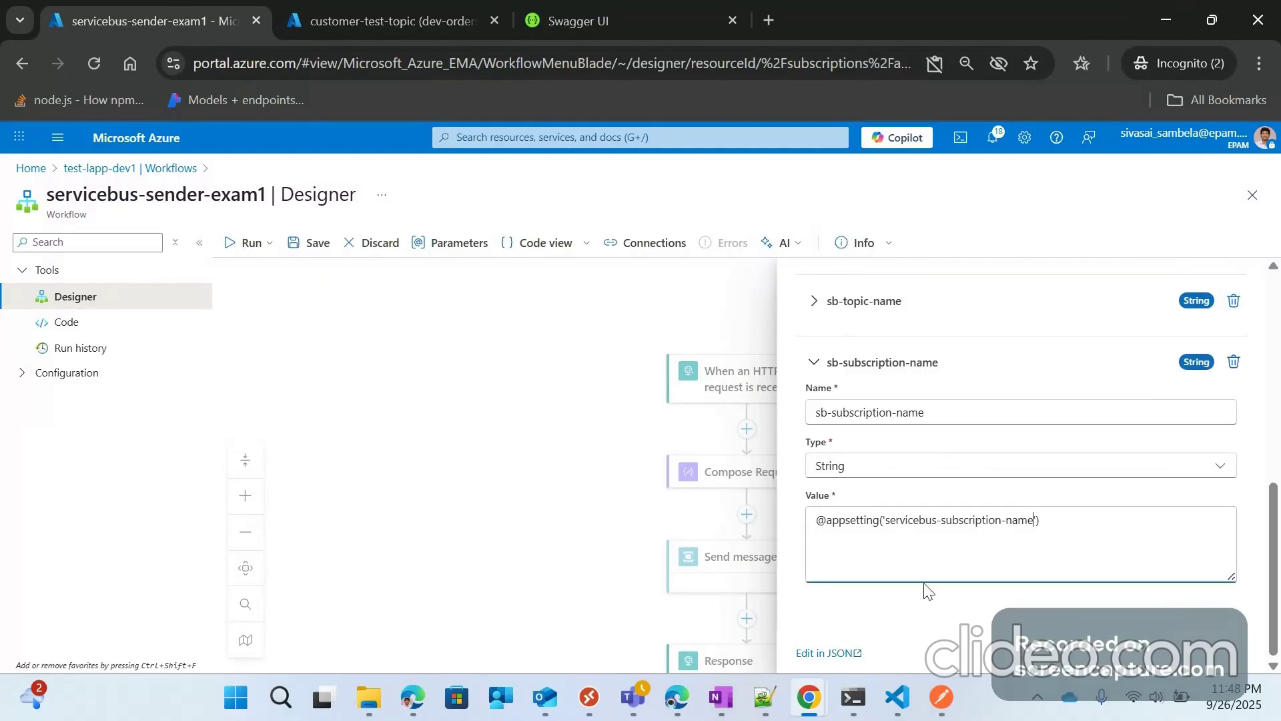
{"action": "scroll", "coordinate": [869, 505], "scroll_direction": "up", "scroll_amount": 5}
{"action": "scroll", "coordinate": [869, 505], "scroll_direction": "down", "scroll_amount": 10}
{"action": "left_click", "coordinate": [881, 362]}
{"action": "left_click", "coordinate": [305, 242]}
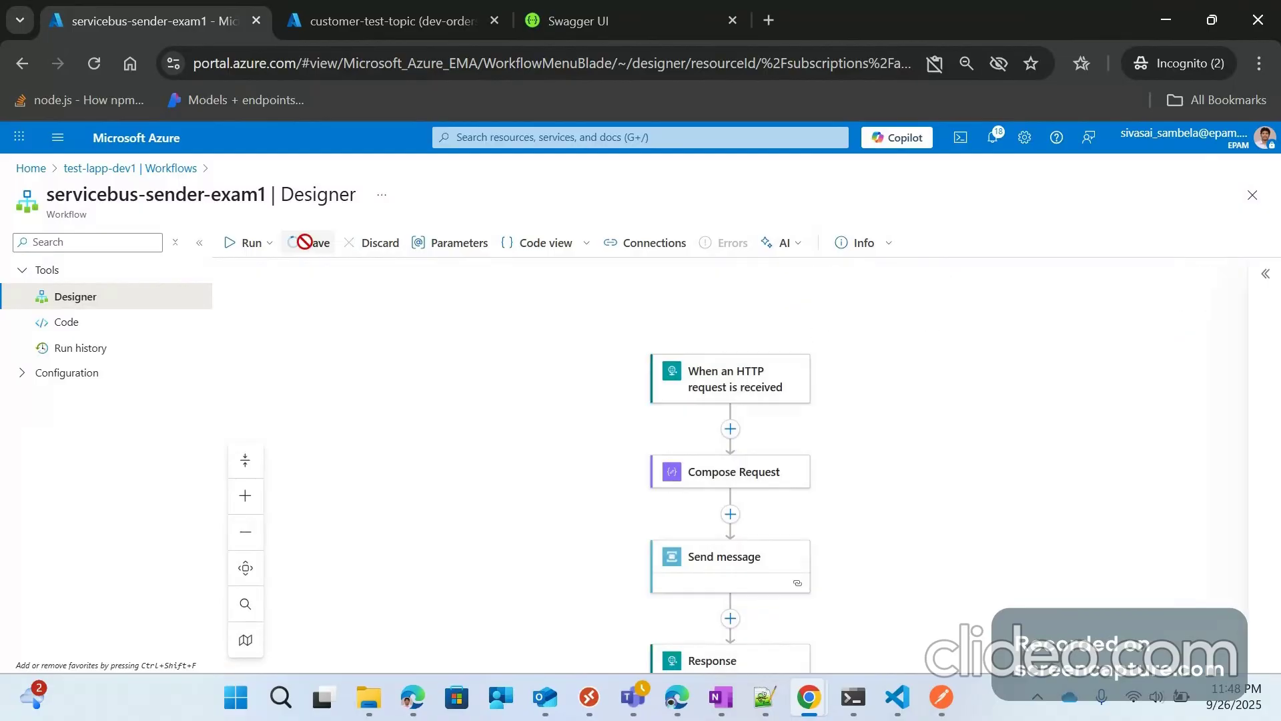
{"action": "left_click", "coordinate": [744, 383]}
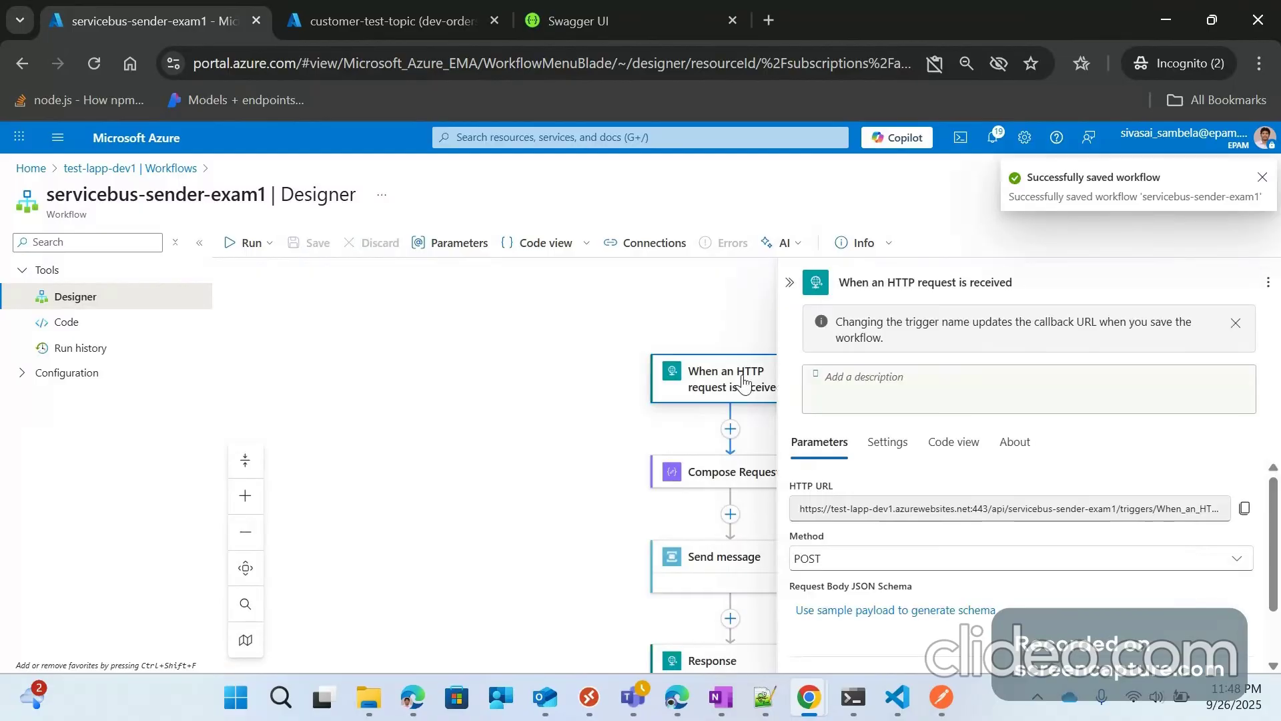
Step: Replace the Send message action's Queue Or Topic Name with the sb-topic-name parameter
{"action": "left_click", "coordinate": [466, 479]}
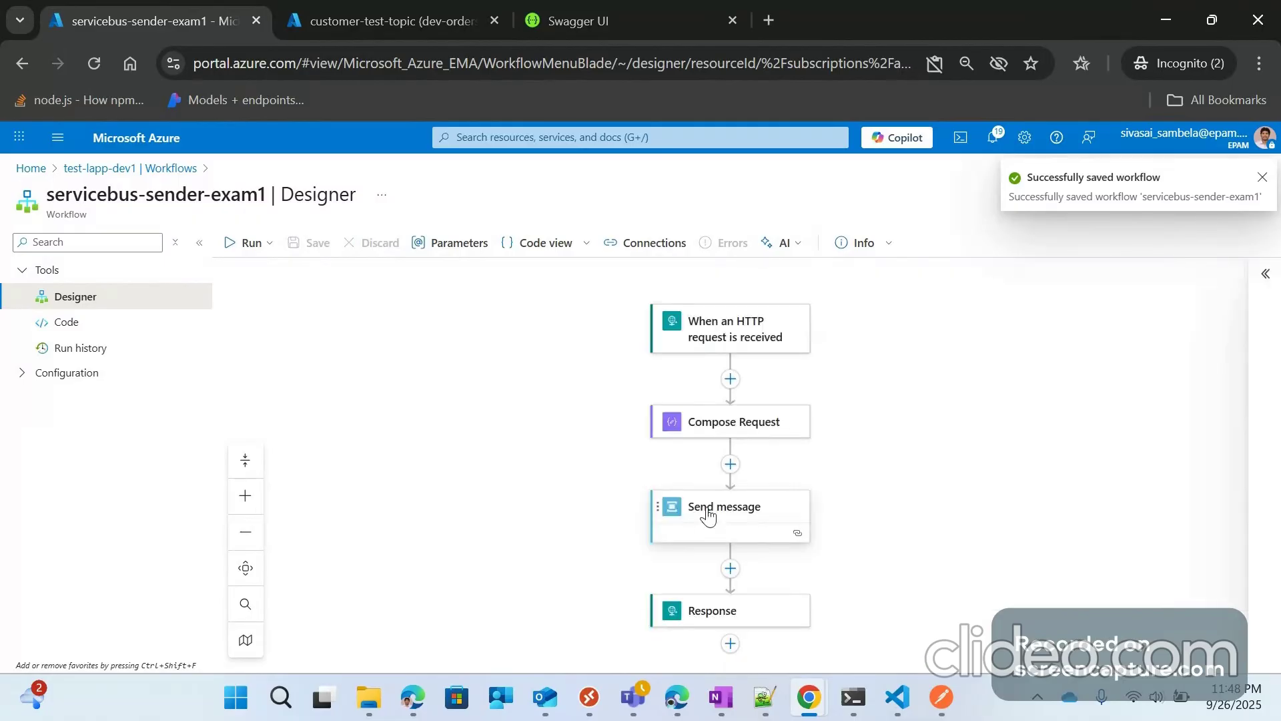
{"action": "left_click", "coordinate": [708, 516]}
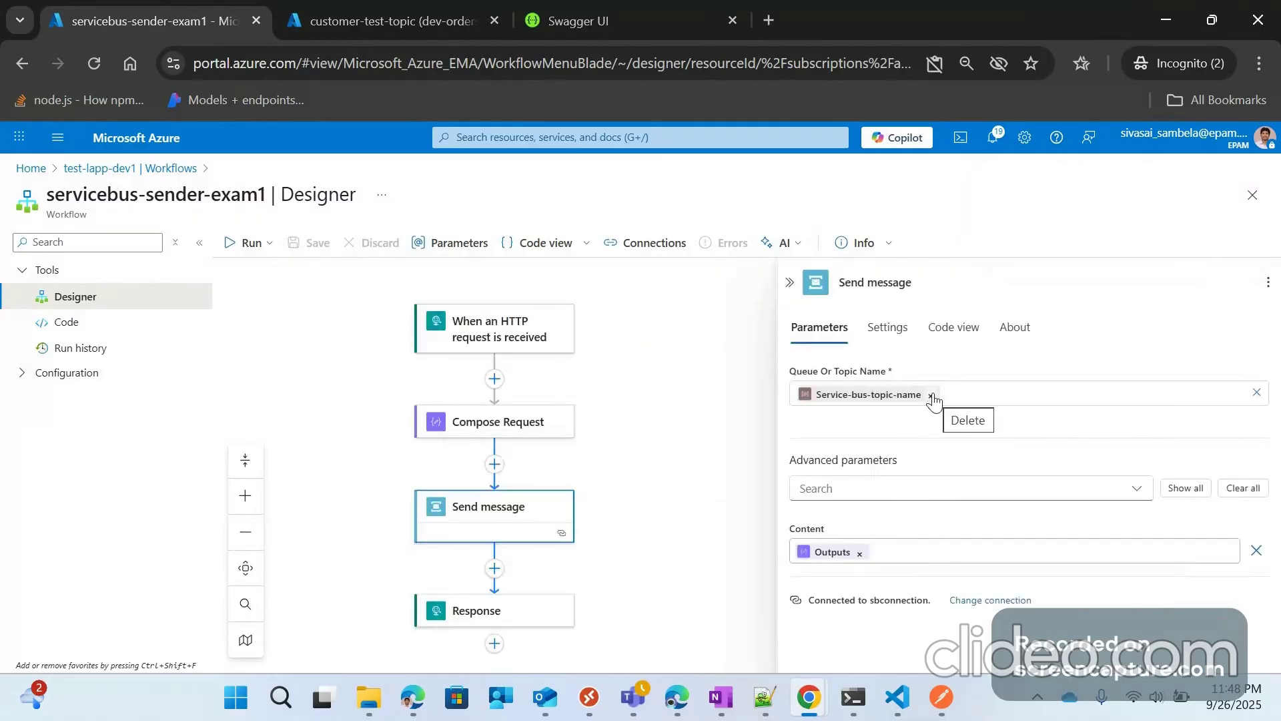
{"action": "left_click", "coordinate": [932, 397]}
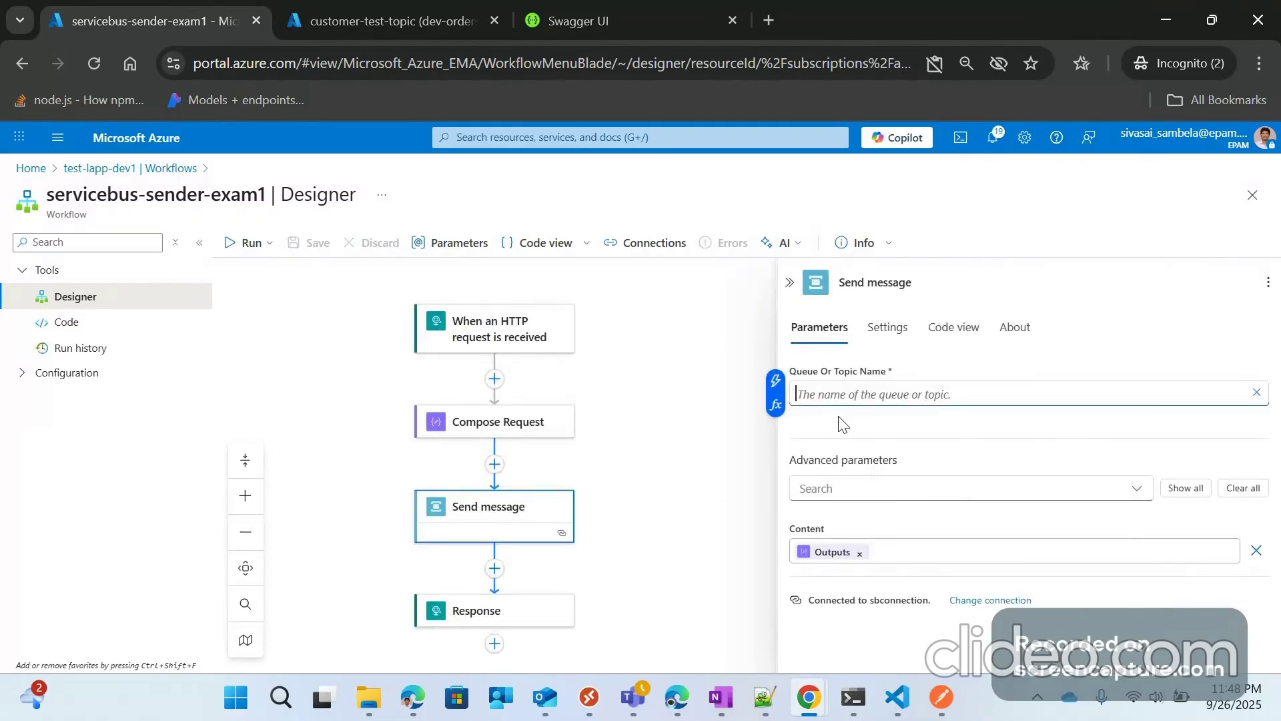
{"action": "left_click", "coordinate": [776, 405]}
{"action": "left_click", "coordinate": [616, 367]}
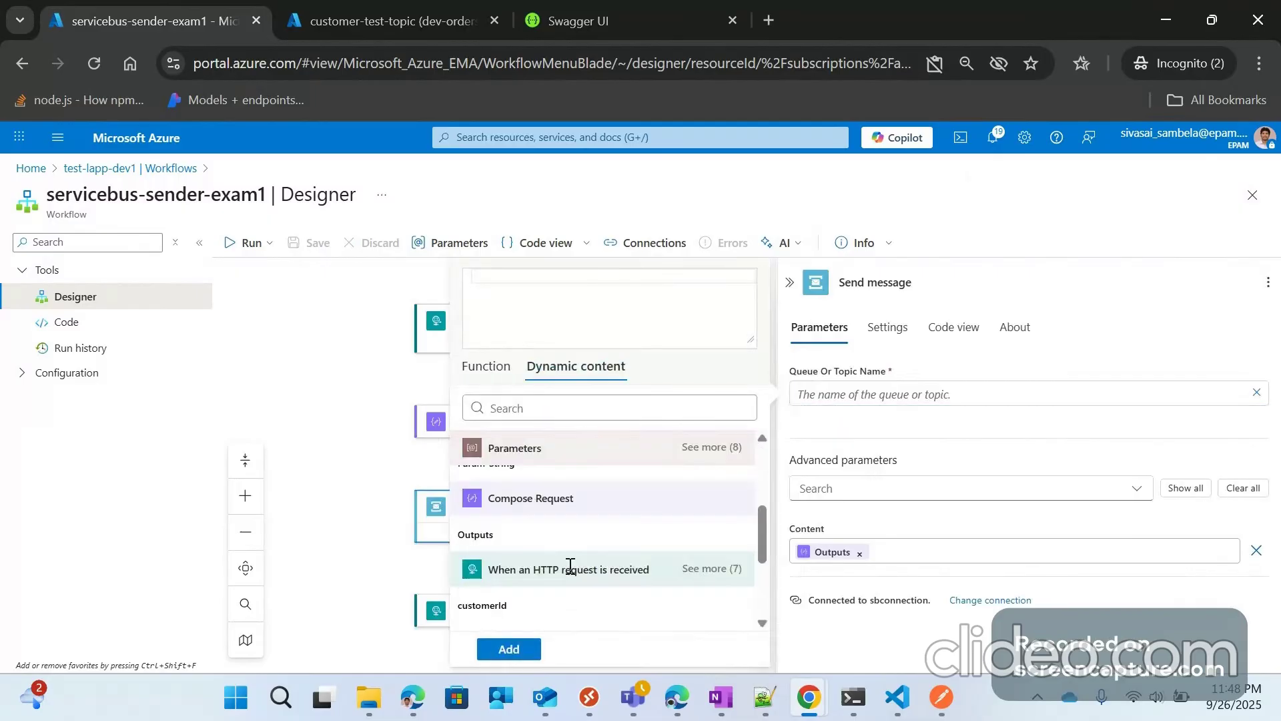
{"action": "scroll", "coordinate": [550, 570], "scroll_direction": "up", "scroll_amount": 2}
{"action": "scroll", "coordinate": [534, 554], "scroll_direction": "up", "scroll_amount": 2}
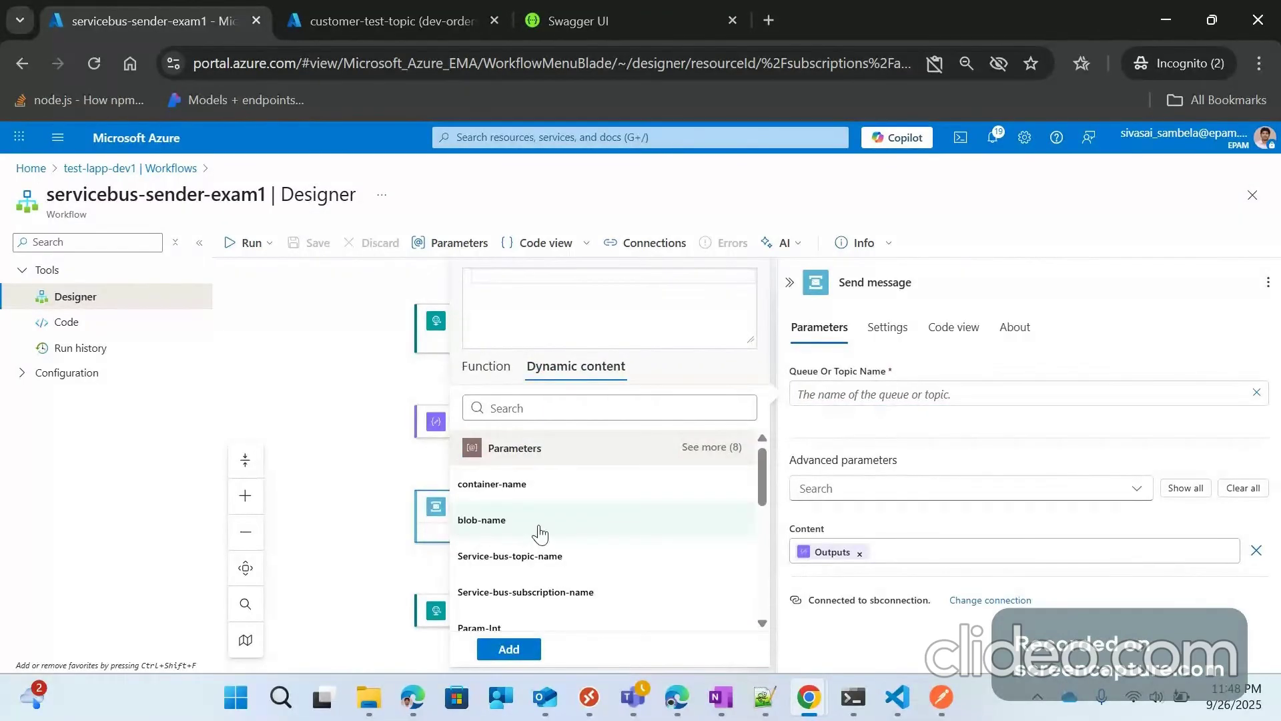
{"action": "scroll", "coordinate": [561, 568], "scroll_direction": "down", "scroll_amount": 4}
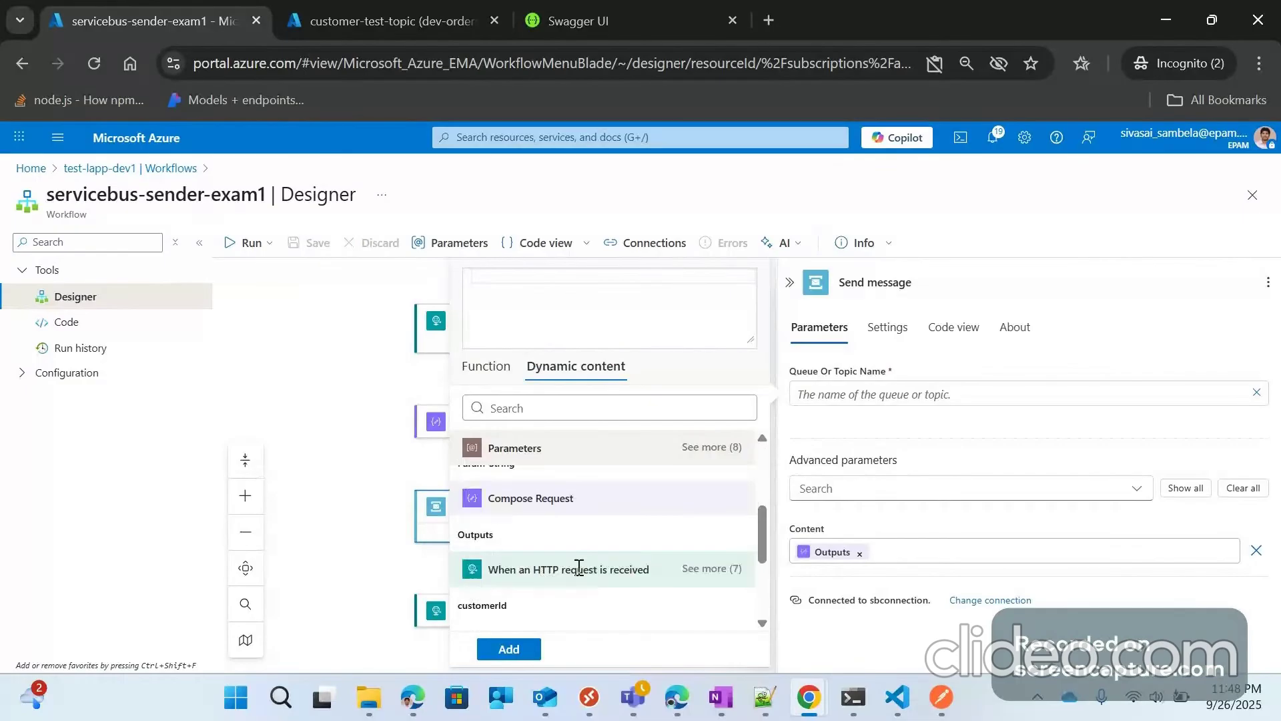
{"action": "scroll", "coordinate": [579, 568], "scroll_direction": "up", "scroll_amount": 4}
{"action": "scroll", "coordinate": [581, 574], "scroll_direction": "down", "scroll_amount": 2}
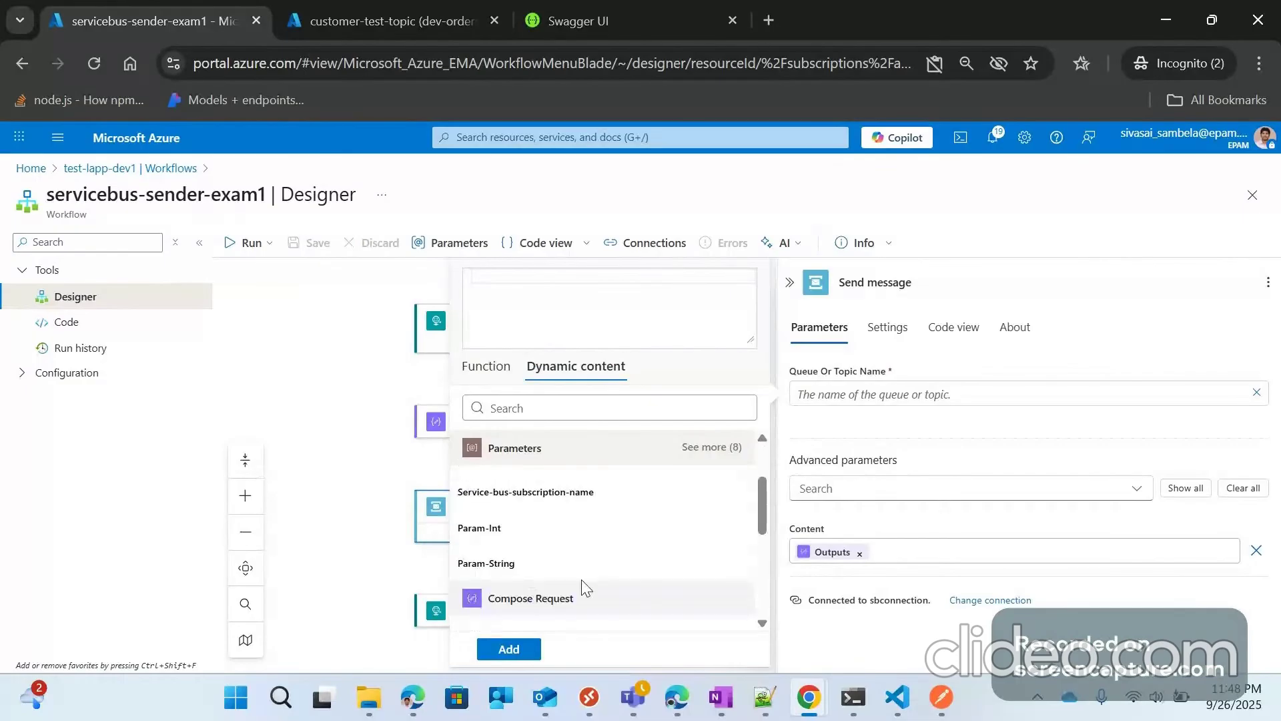
{"action": "scroll", "coordinate": [582, 588], "scroll_direction": "up", "scroll_amount": 2}
{"action": "left_click", "coordinate": [725, 447]}
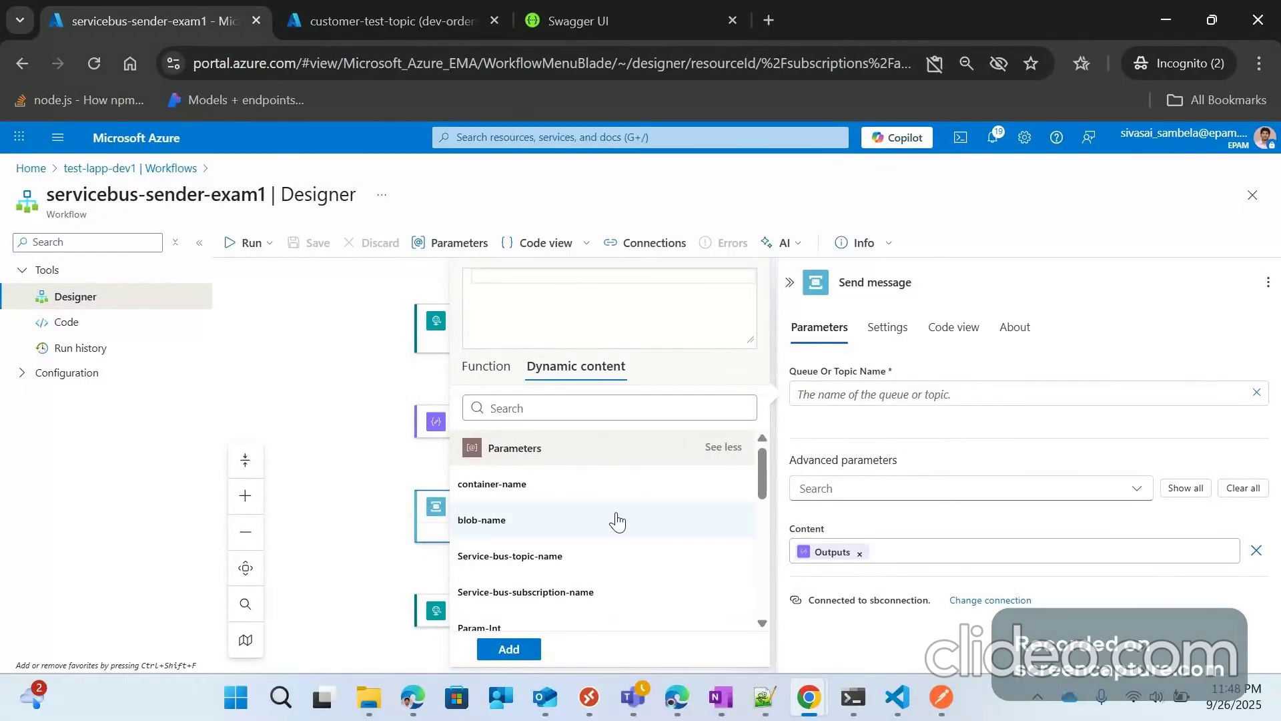
{"action": "scroll", "coordinate": [600, 531], "scroll_direction": "down", "scroll_amount": 2}
{"action": "scroll", "coordinate": [531, 564], "scroll_direction": "down", "scroll_amount": 2}
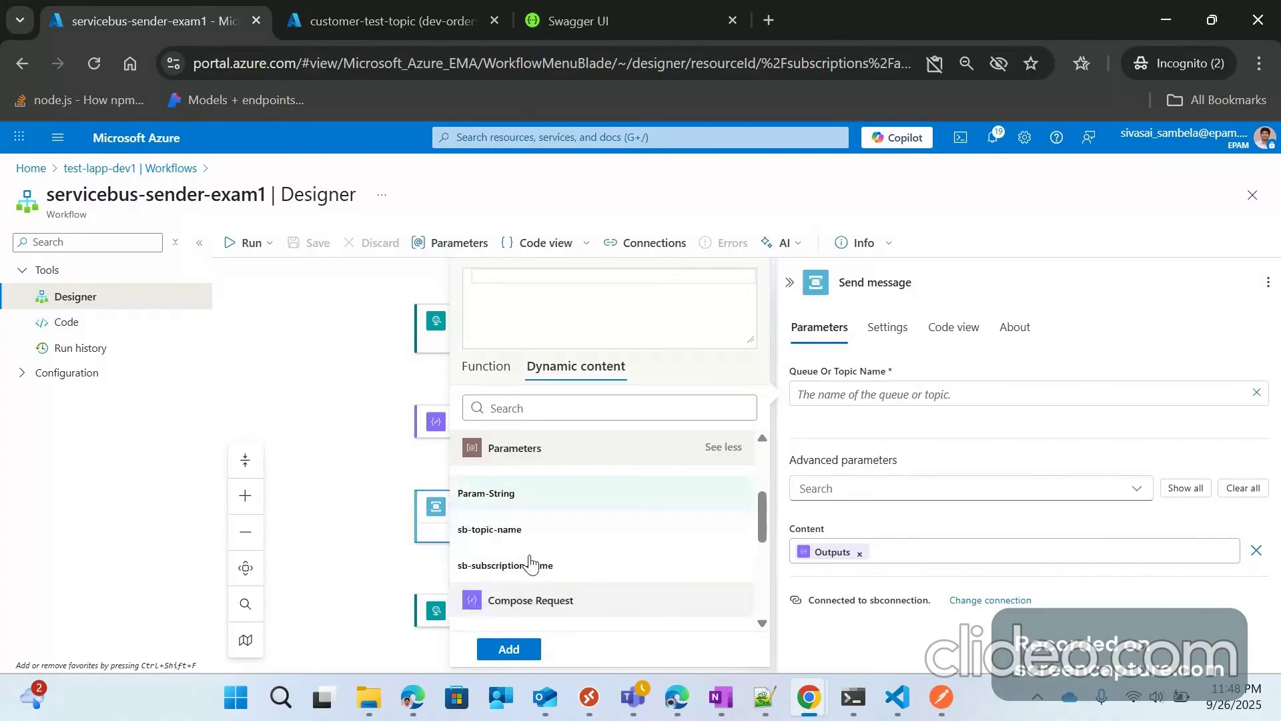
{"action": "left_click", "coordinate": [562, 530]}
{"action": "scroll", "coordinate": [566, 532], "scroll_direction": "down", "scroll_amount": 1}
{"action": "left_click", "coordinate": [532, 645]}
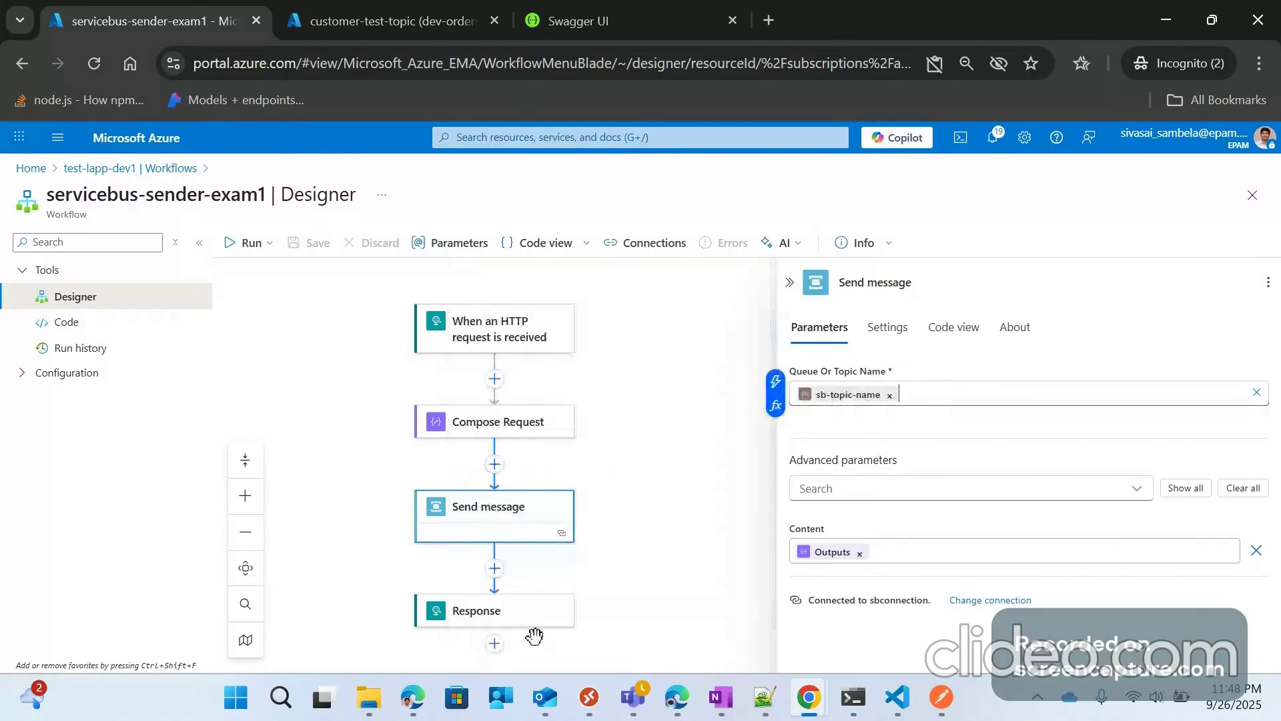
Step: Collapse the Send message pane and save servicebus-sender-exam1
{"action": "left_click", "coordinate": [792, 283]}
{"action": "left_click", "coordinate": [318, 247]}
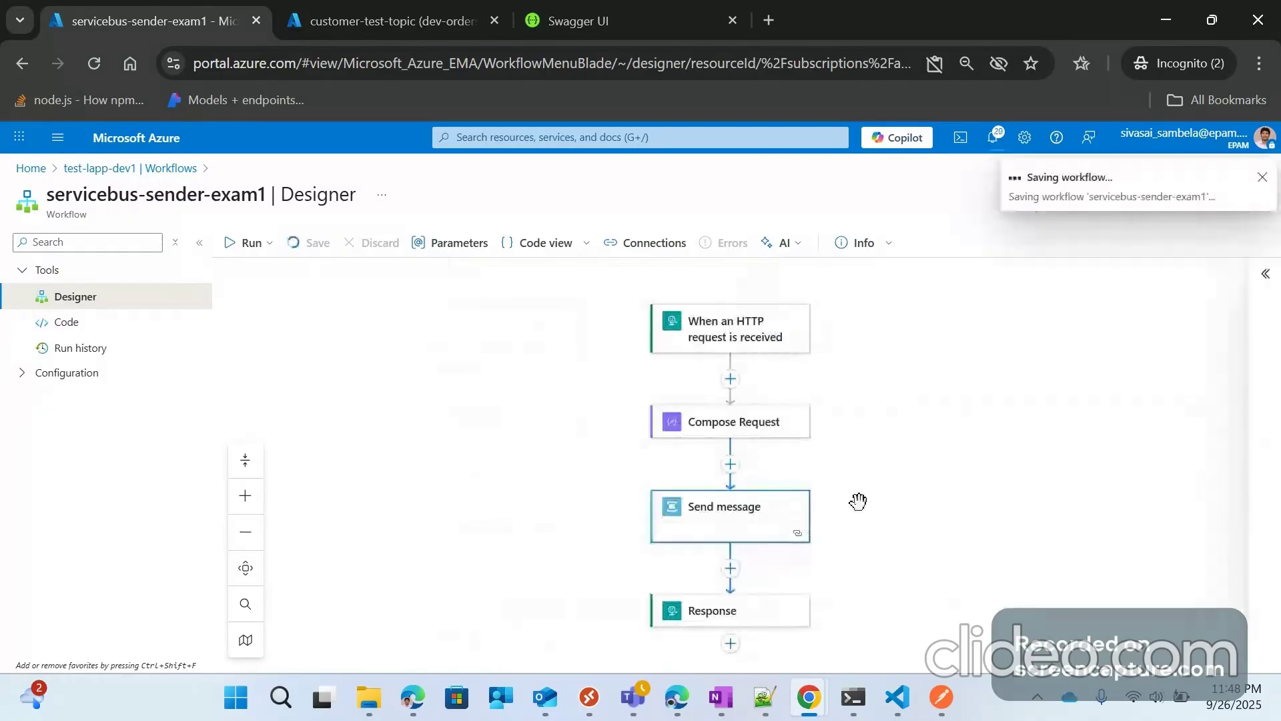
{"action": "scroll", "coordinate": [744, 566], "scroll_direction": "down", "scroll_amount": 1}
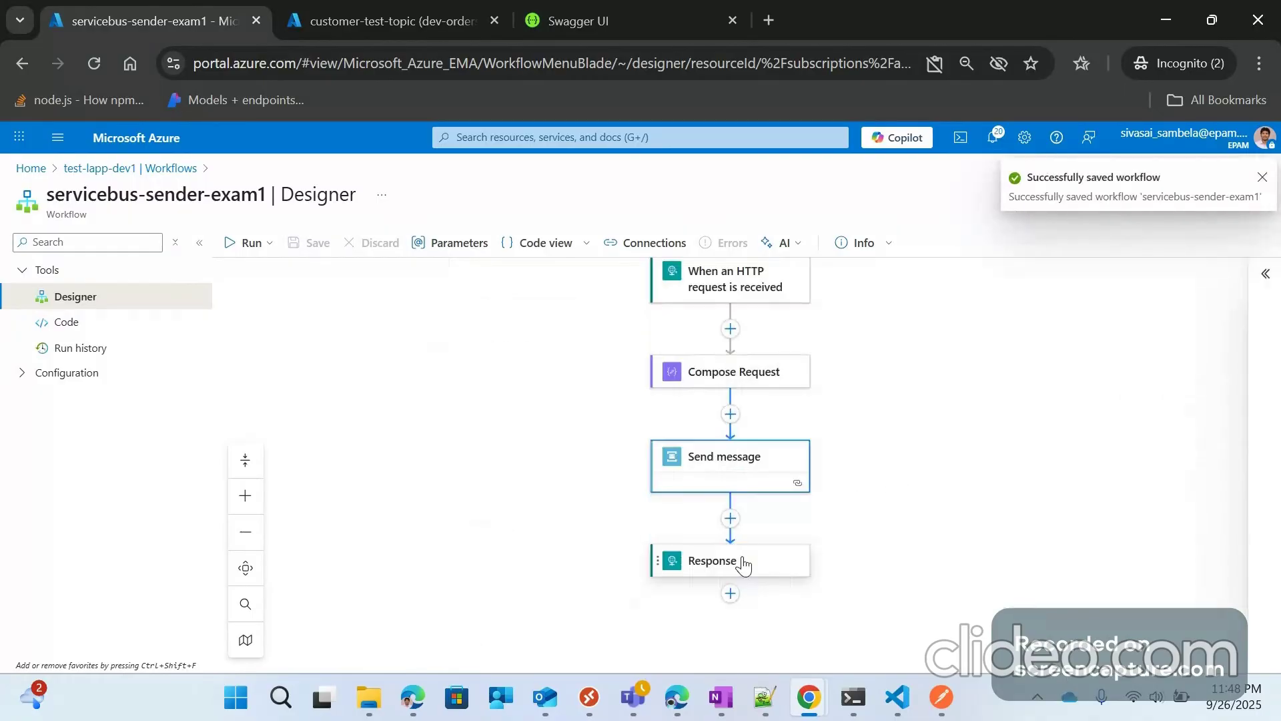
Step: After glancing at the Response step, reveal all 12 advanced parameters of Send message
{"action": "left_click", "coordinate": [744, 566]}
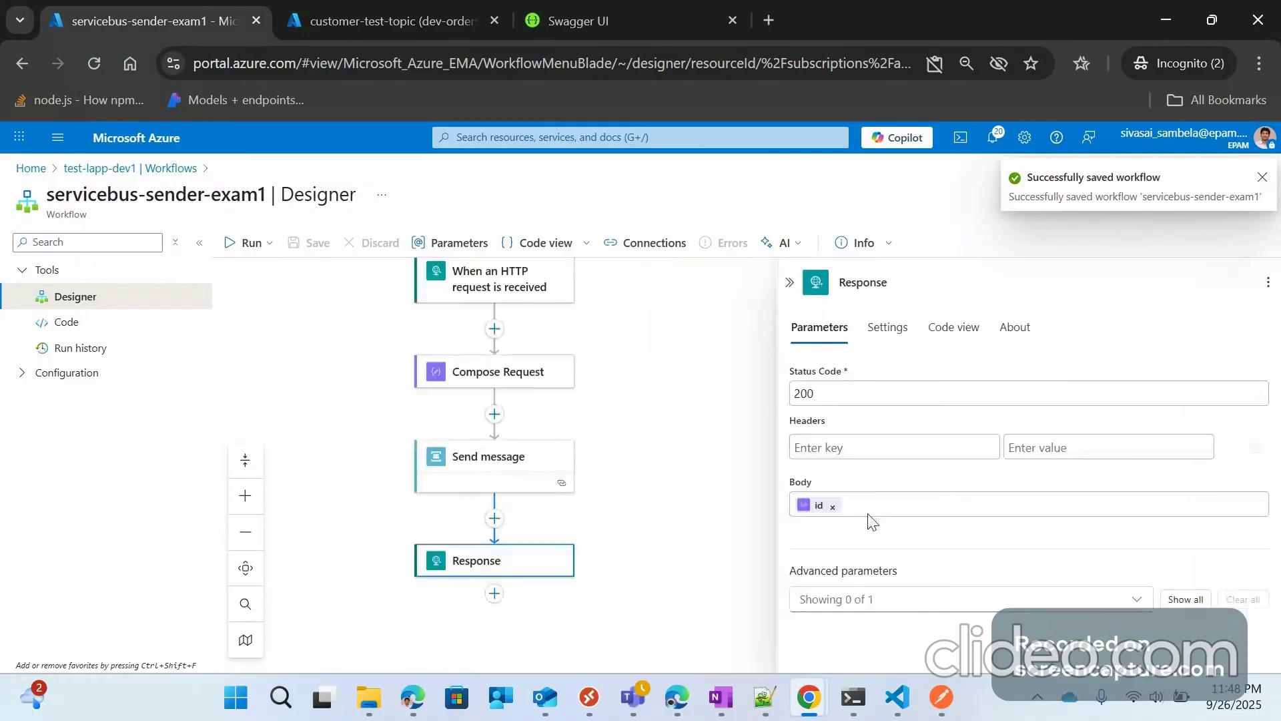
{"action": "left_click", "coordinate": [790, 283]}
{"action": "left_click", "coordinate": [725, 457]}
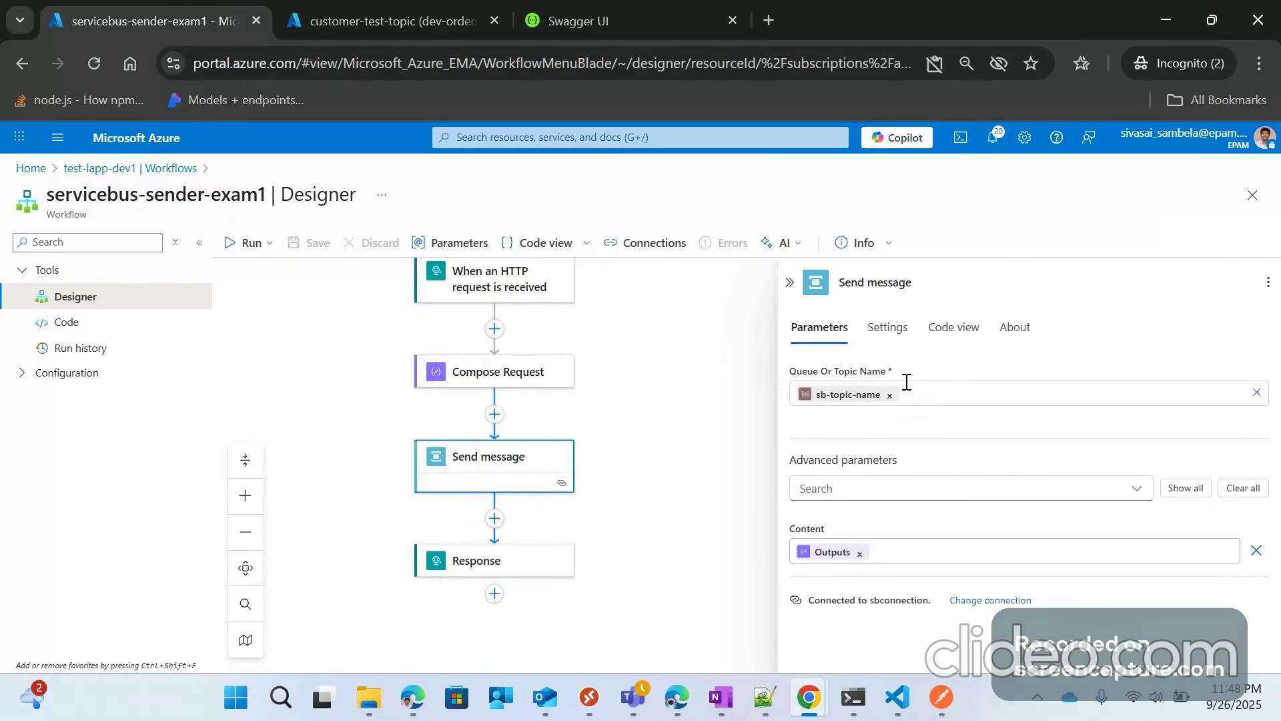
{"action": "left_click", "coordinate": [1181, 488]}
{"action": "scroll", "coordinate": [901, 507], "scroll_direction": "down", "scroll_amount": 3}
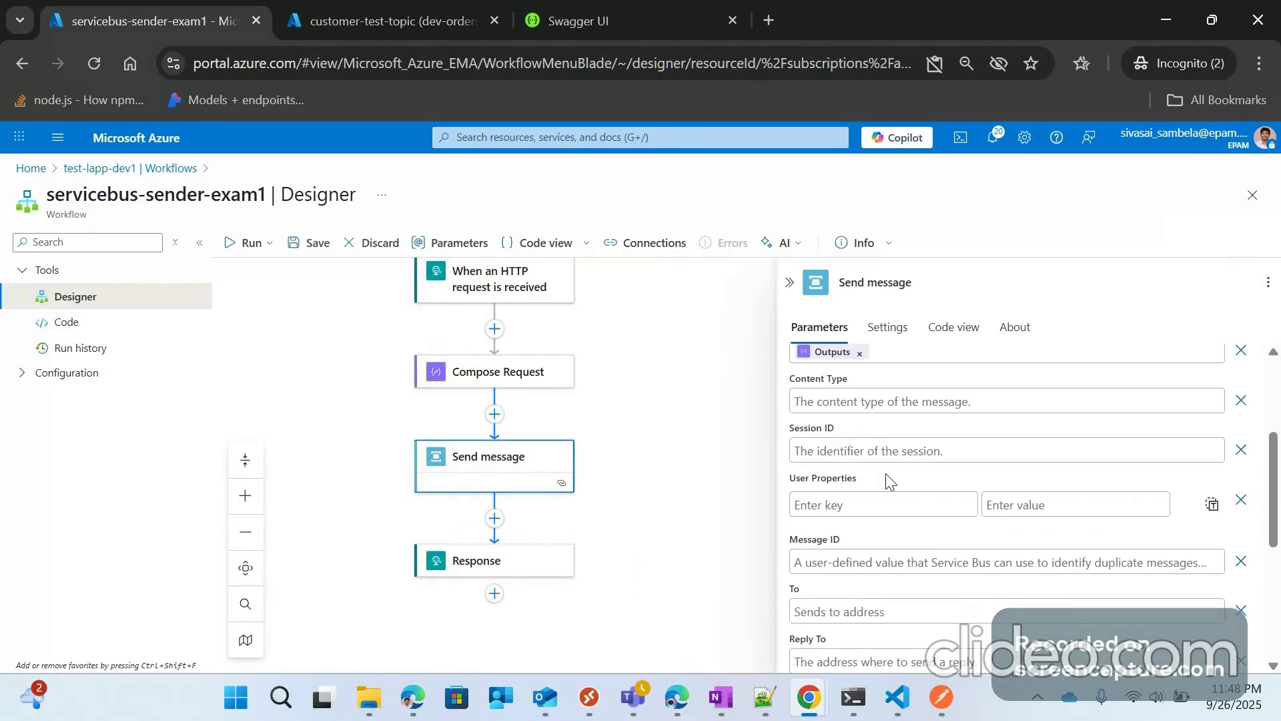
{"action": "scroll", "coordinate": [905, 518], "scroll_direction": "up", "scroll_amount": 1}
Step: Review the advanced Send message fields, collapse the pane and save the workflow again
{"action": "scroll", "coordinate": [906, 519], "scroll_direction": "down", "scroll_amount": 3}
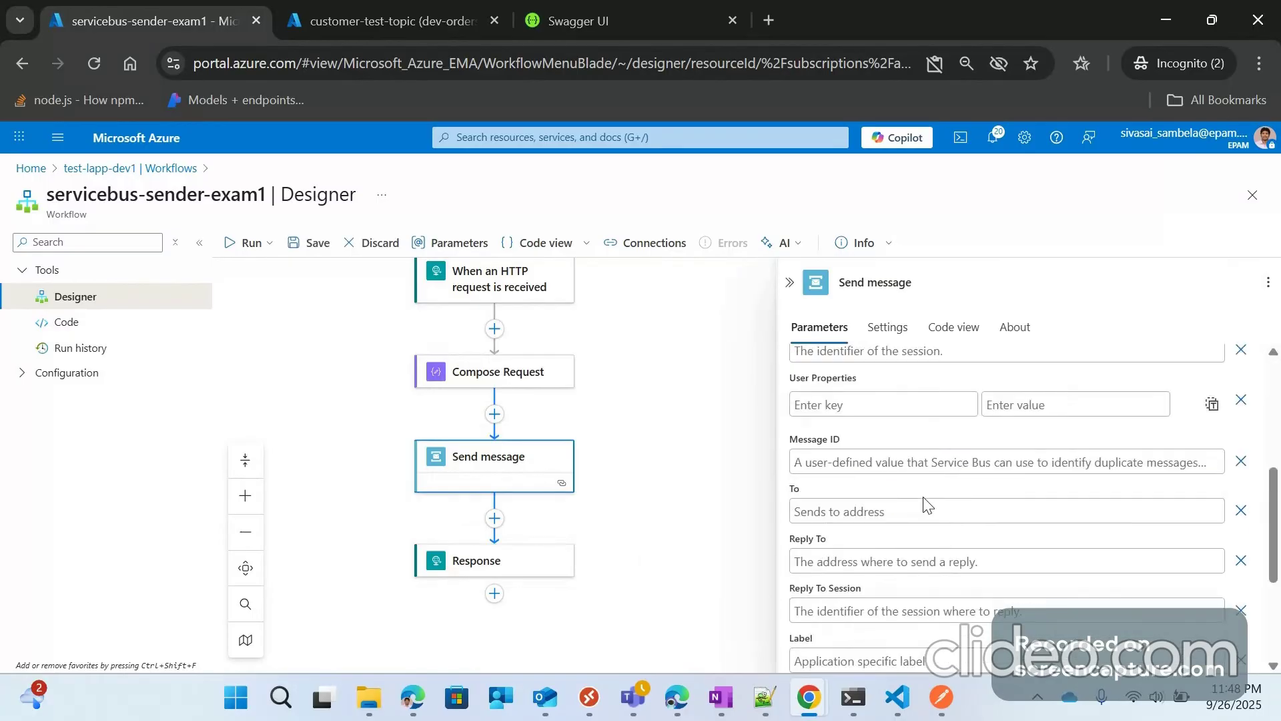
{"action": "scroll", "coordinate": [928, 504], "scroll_direction": "down", "scroll_amount": 3}
{"action": "scroll", "coordinate": [1112, 420], "scroll_direction": "up", "scroll_amount": 8}
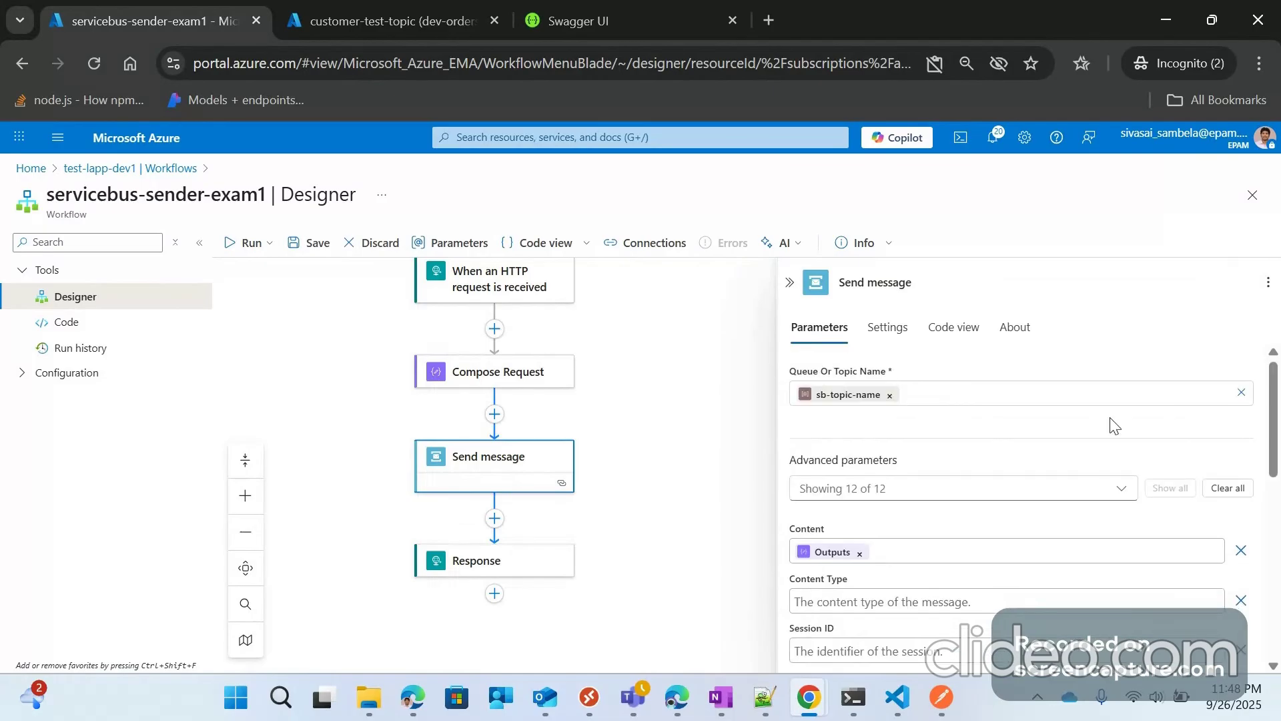
{"action": "left_click", "coordinate": [790, 284]}
{"action": "left_click", "coordinate": [309, 243]}
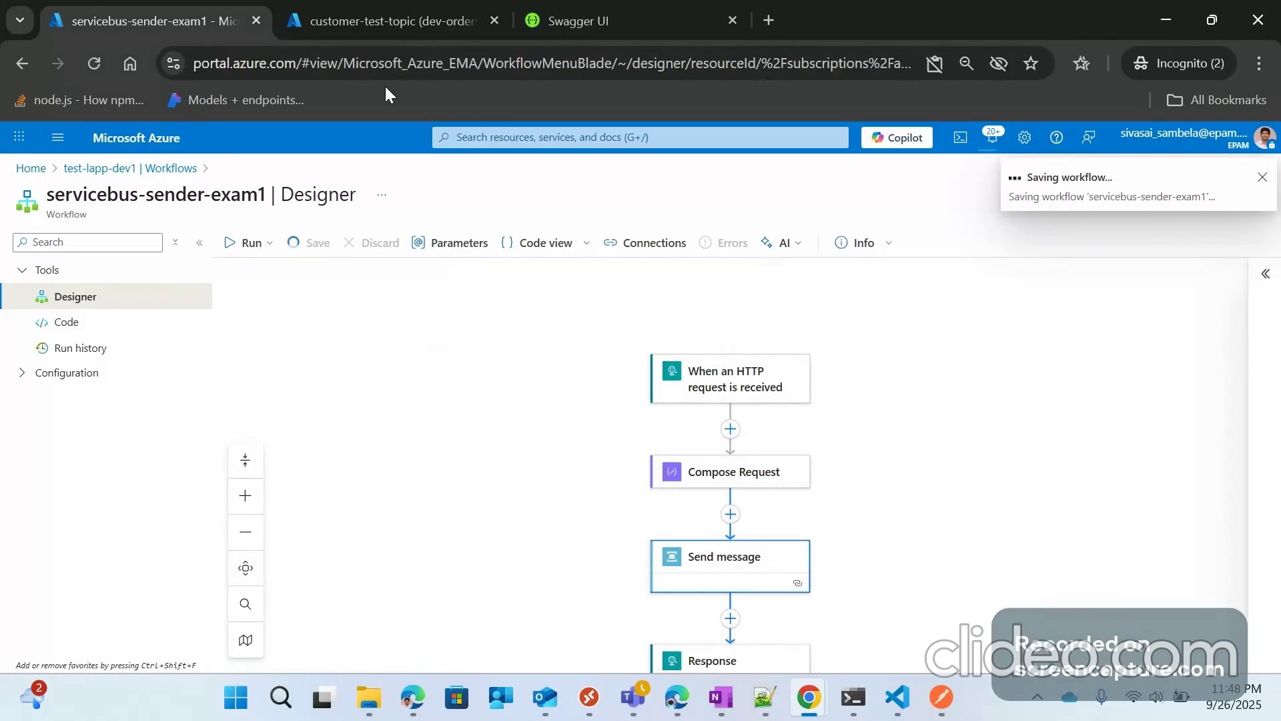
{"action": "left_click", "coordinate": [399, 32]}
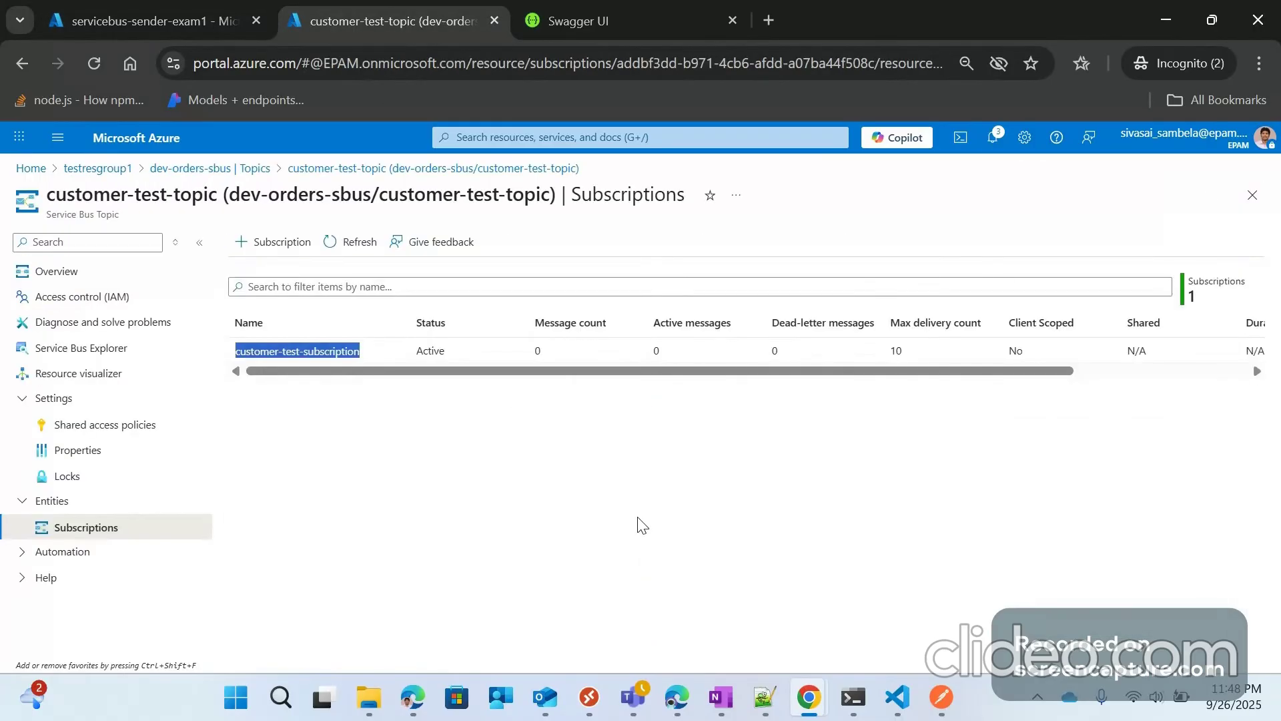
{"action": "left_click", "coordinate": [426, 434]}
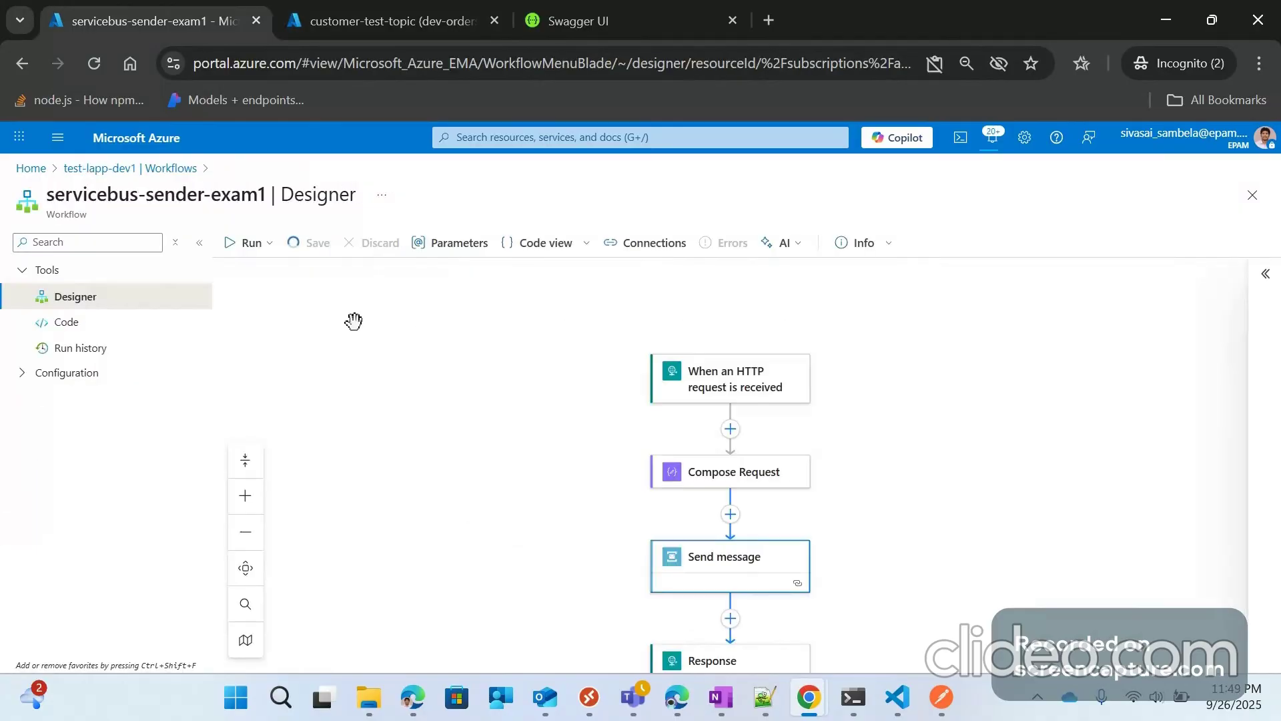
{"action": "scroll", "coordinate": [261, 307], "scroll_direction": "down", "scroll_amount": 1}
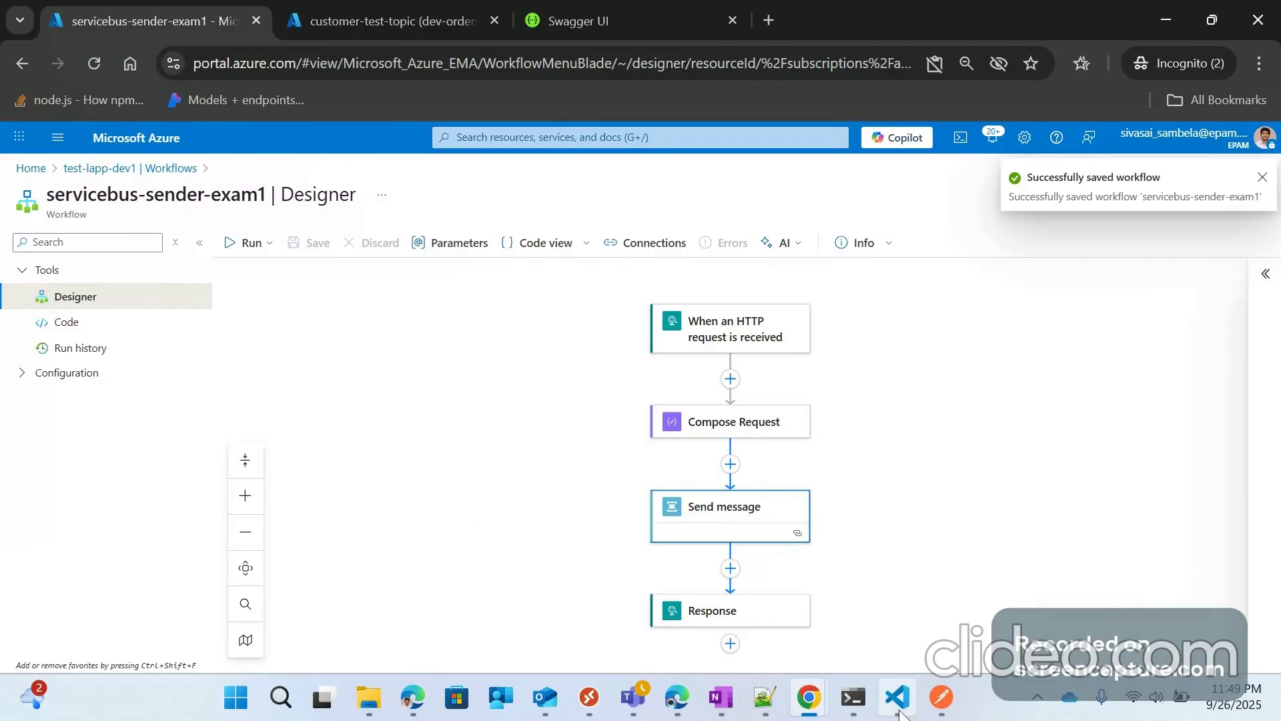
Step: In Postman, change productIds to [1,3] and resend, getting 200 OK with a new id
{"action": "left_click", "coordinate": [942, 696]}
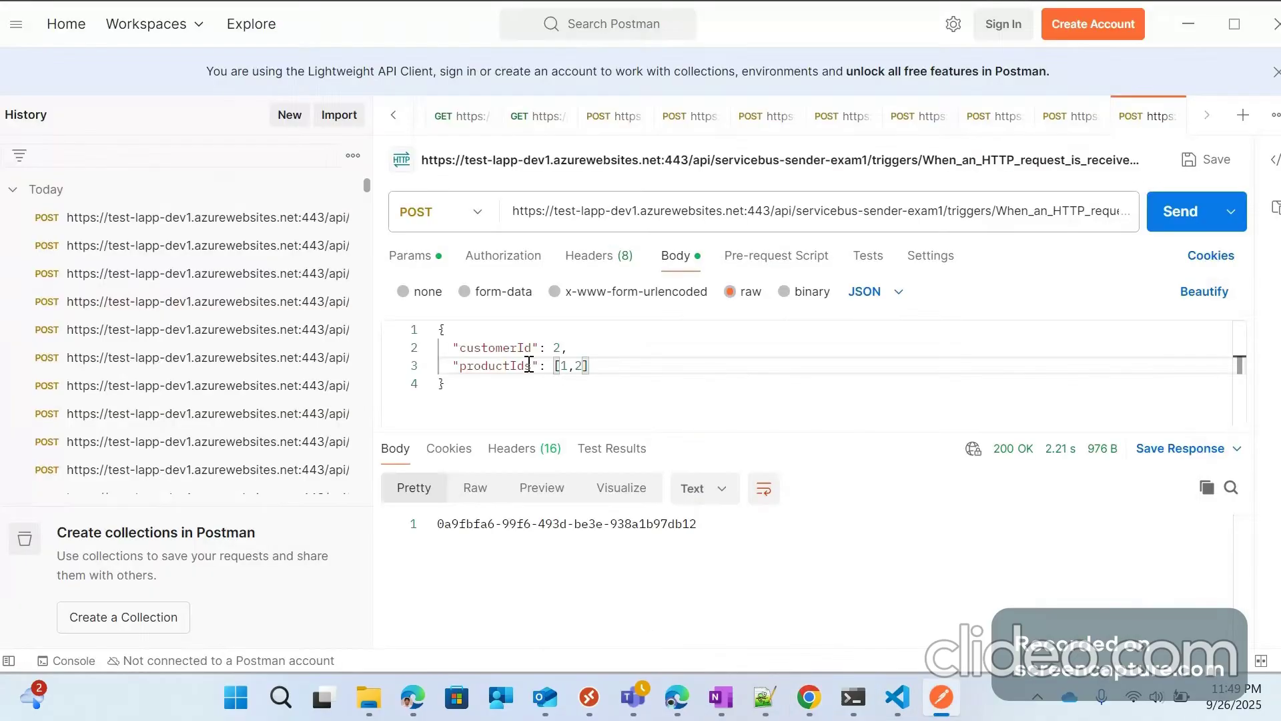
{"action": "double_click", "coordinate": [578, 366]}
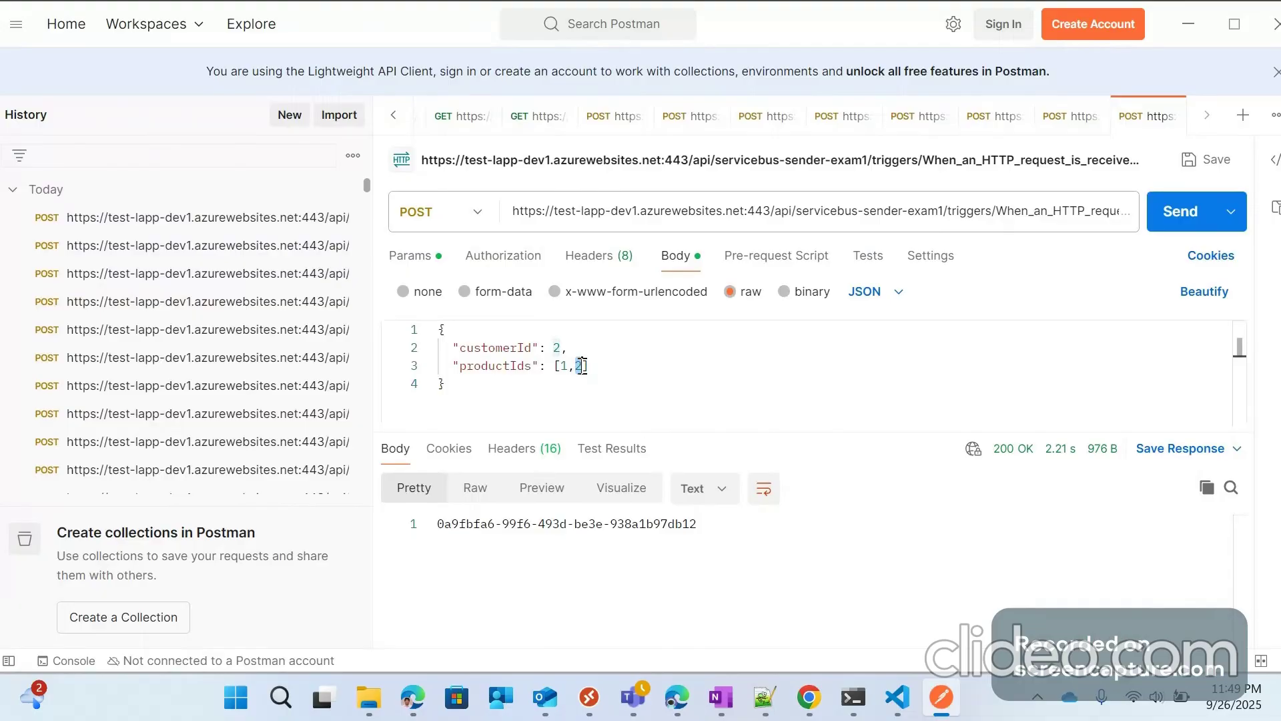
{"action": "type", "text": "3"}
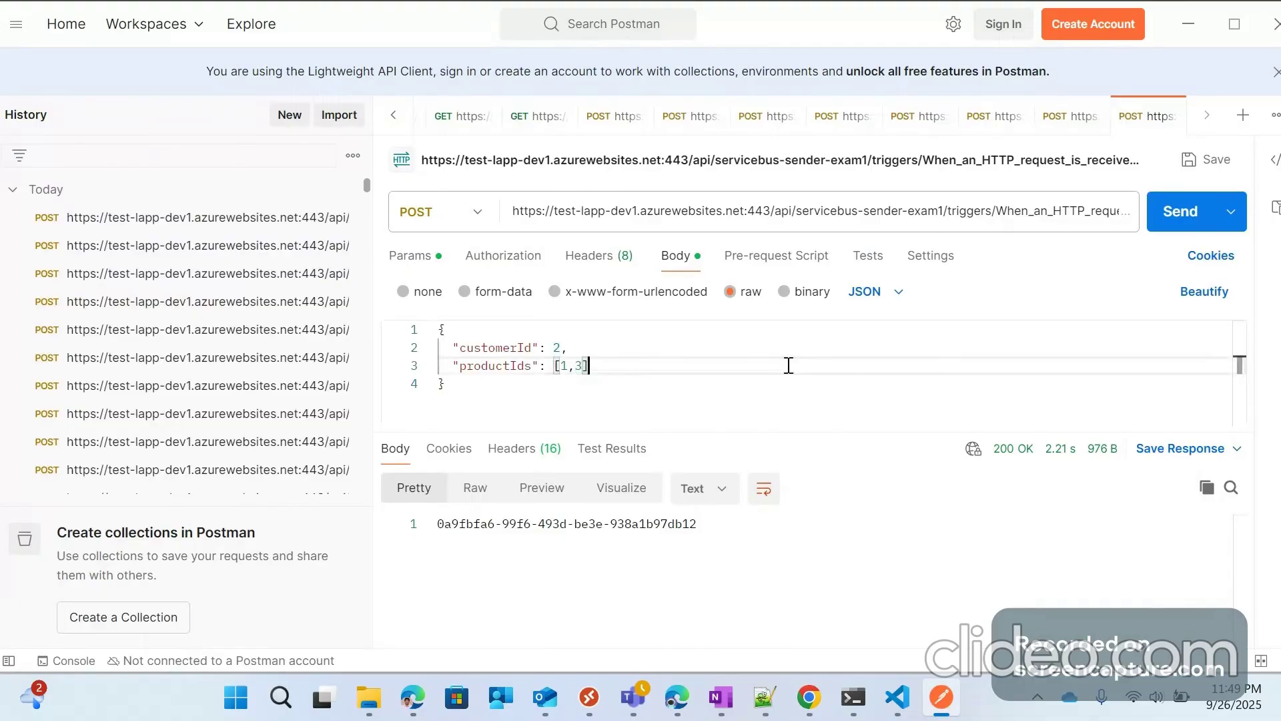
{"action": "left_click", "coordinate": [1178, 226]}
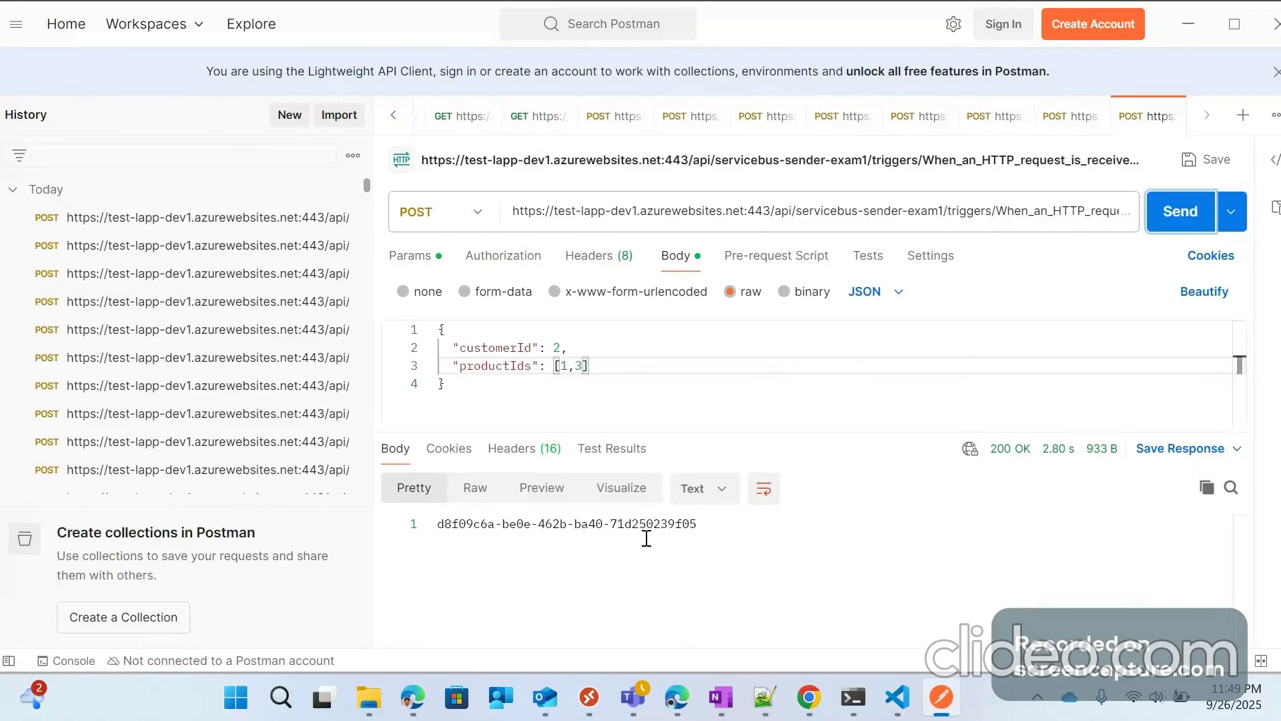
{"action": "left_click_drag", "start_coordinate": [672, 525], "coordinate": [705, 525]}
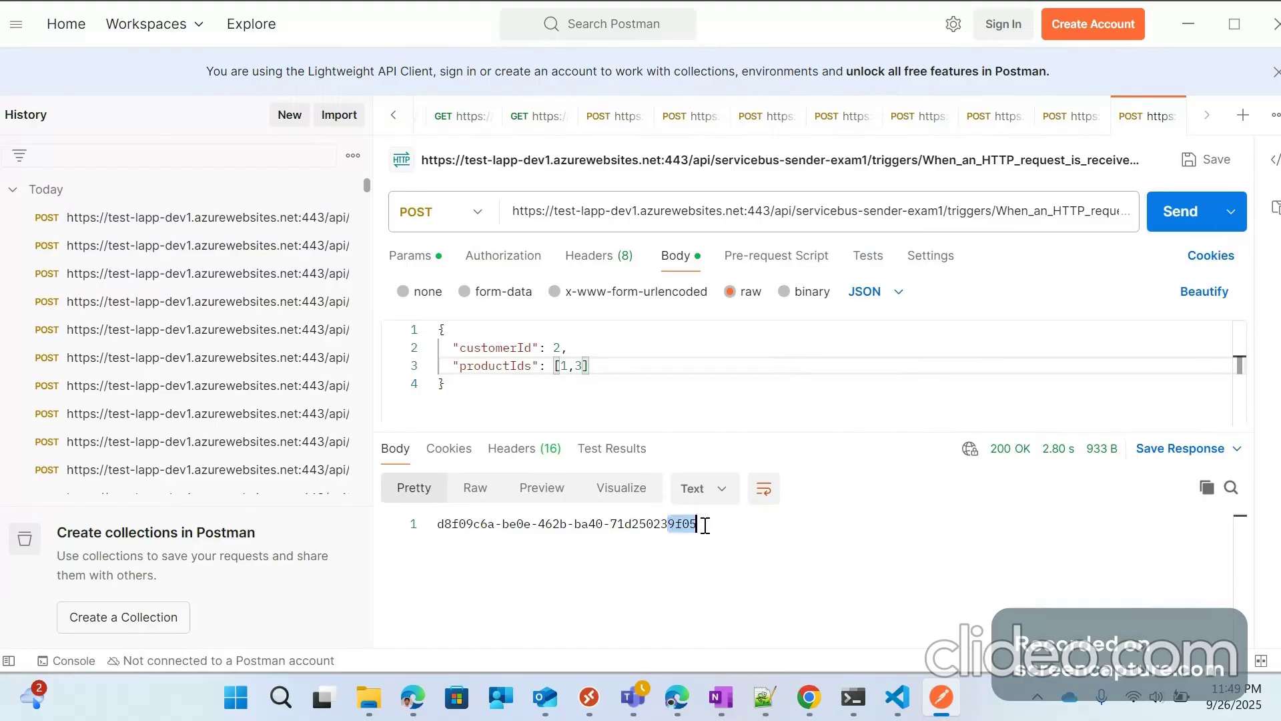
{"action": "key", "text": "alt+Tab"}
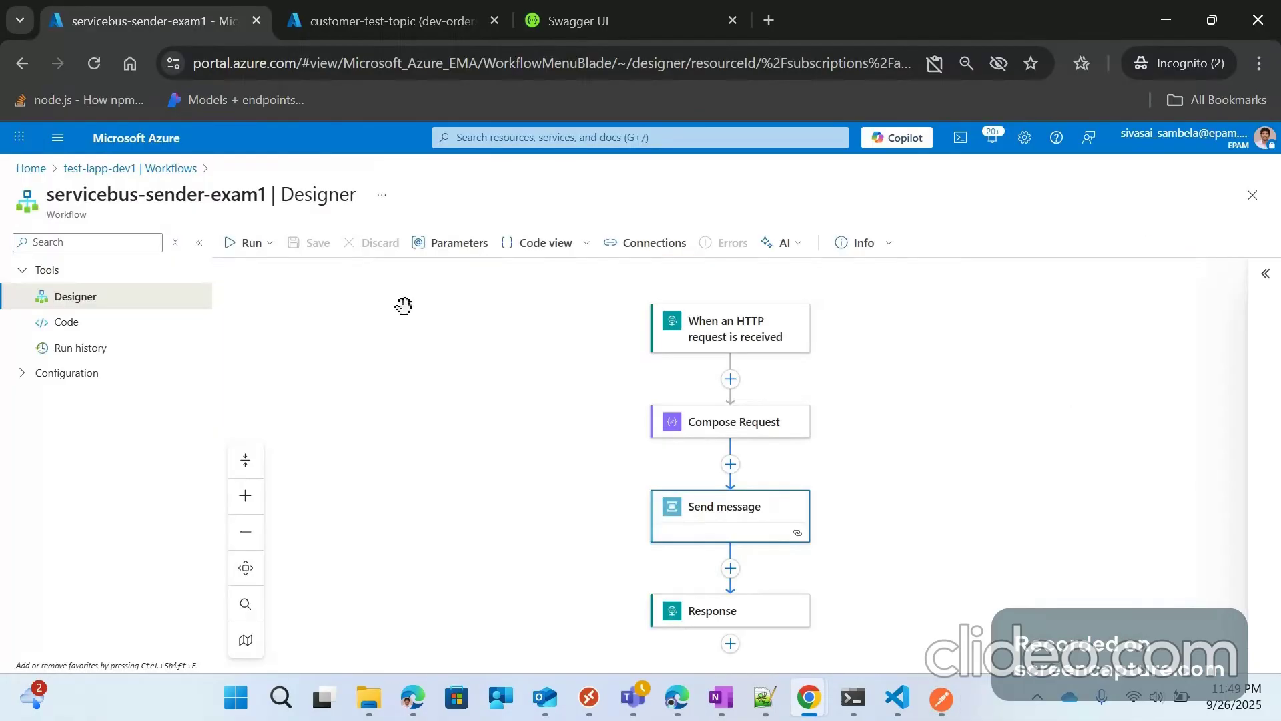
Step: Open the newest run from the sender workflow's run history, checking the returned id in Postman
{"action": "left_click", "coordinate": [82, 348]}
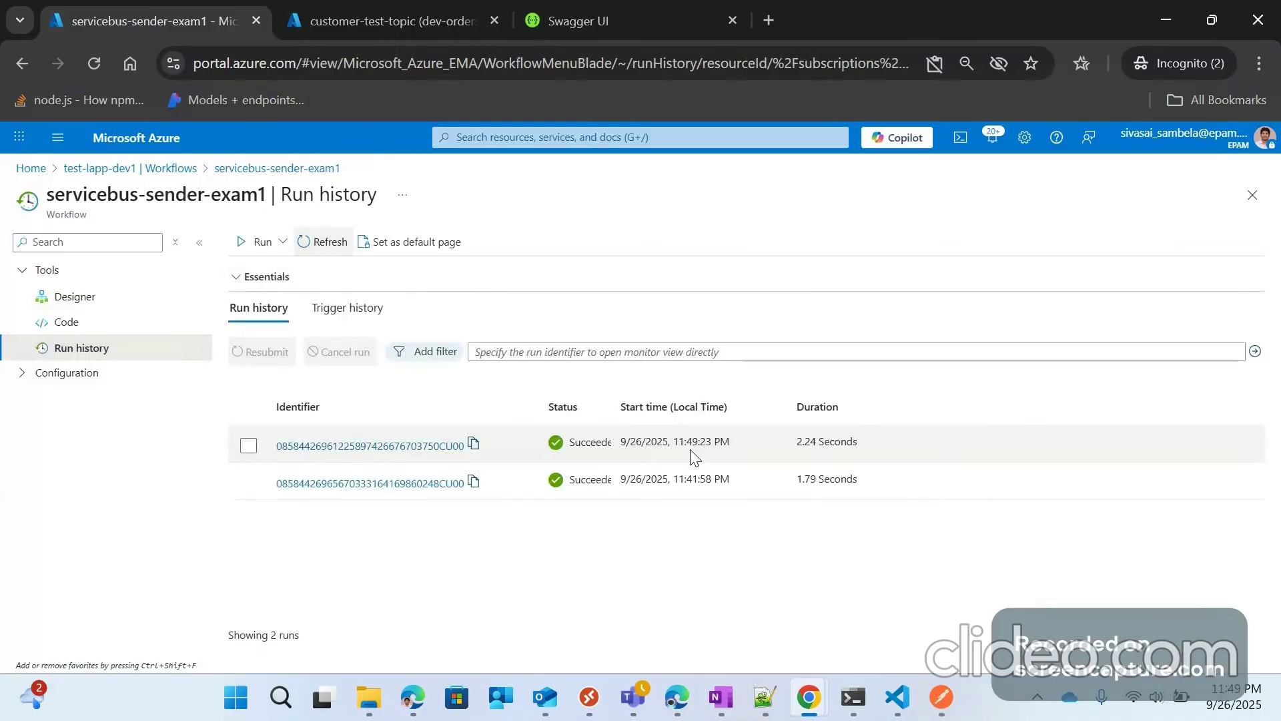
{"action": "left_click", "coordinate": [423, 446]}
{"action": "left_click", "coordinate": [941, 697]}
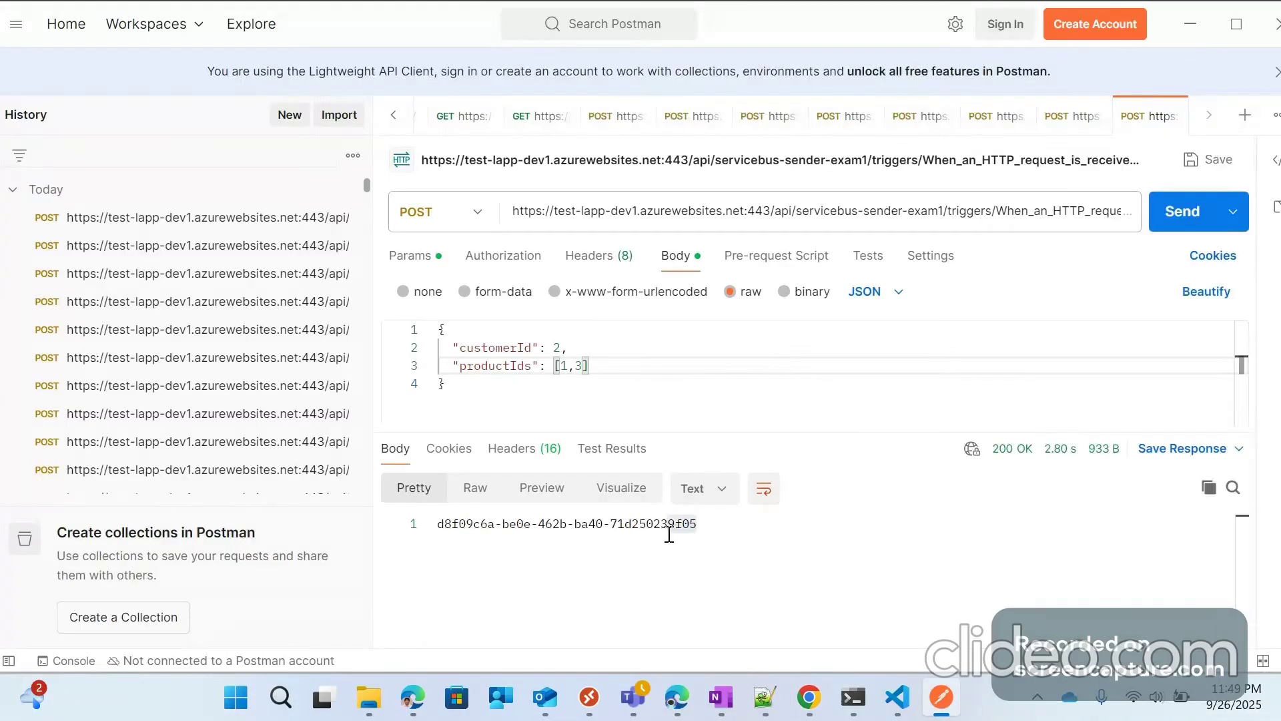
{"action": "left_click", "coordinate": [1190, 24]}
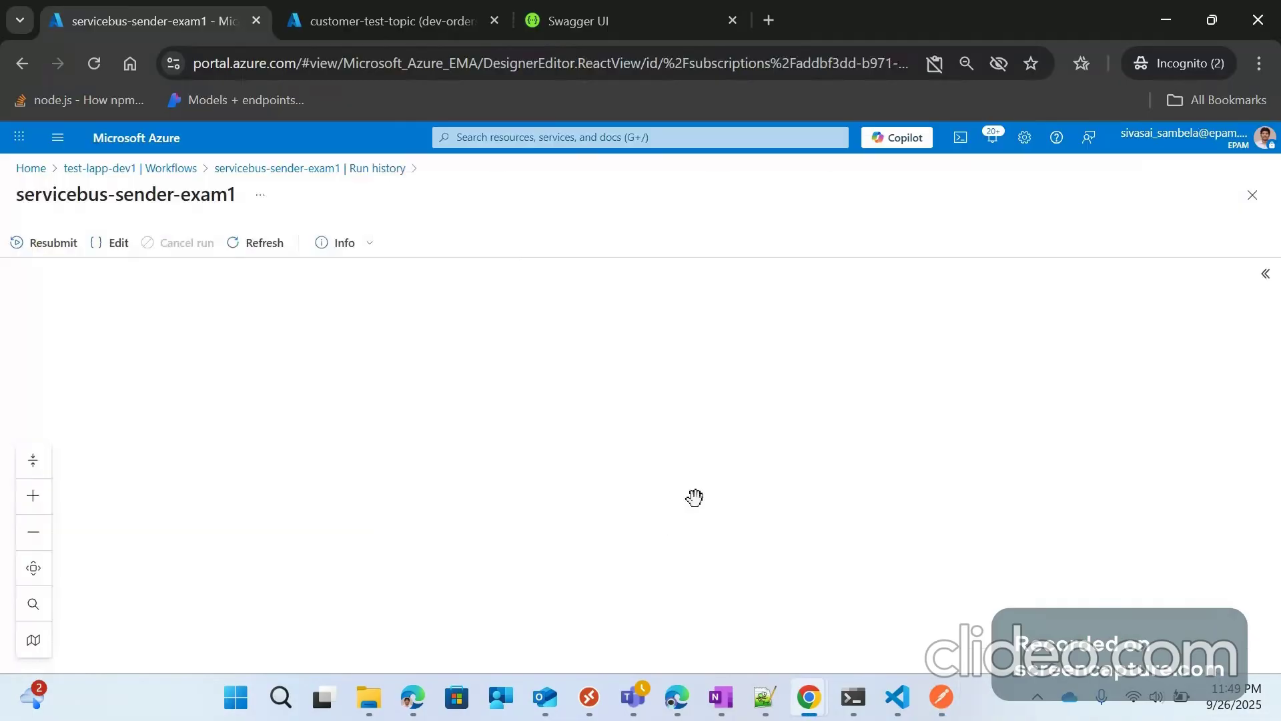
{"action": "left_click_drag", "start_coordinate": [606, 469], "coordinate": [615, 417]}
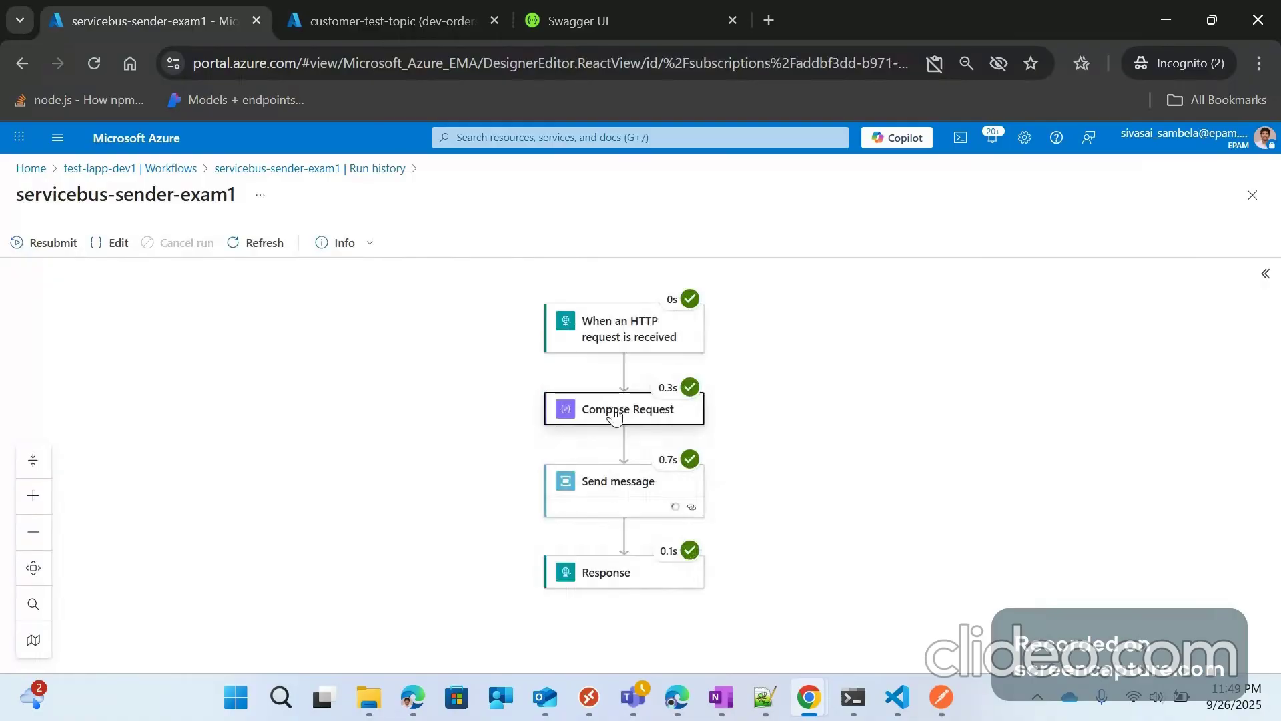
Step: Review the Compose Request and Send message inputs, then show customer-test-topic's subscriptions
{"action": "left_click", "coordinate": [615, 410]}
{"action": "scroll", "coordinate": [1061, 462], "scroll_direction": "up", "scroll_amount": 2}
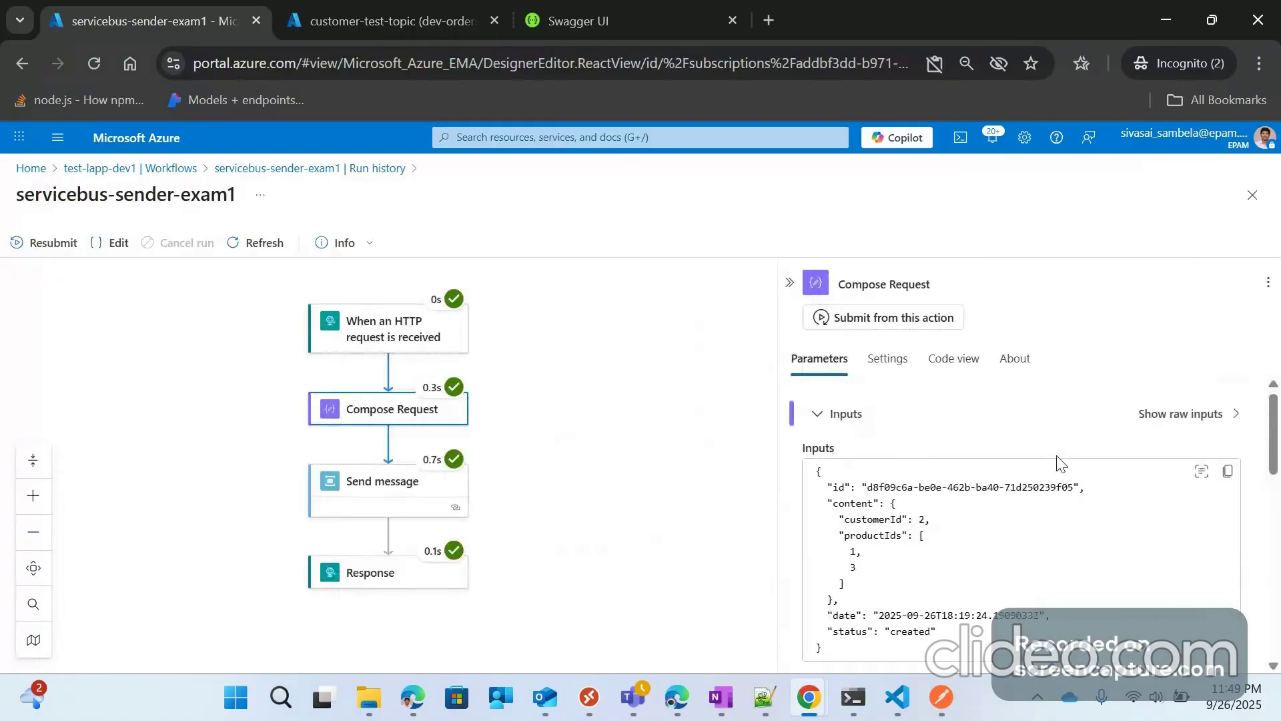
{"action": "left_click", "coordinate": [368, 492]}
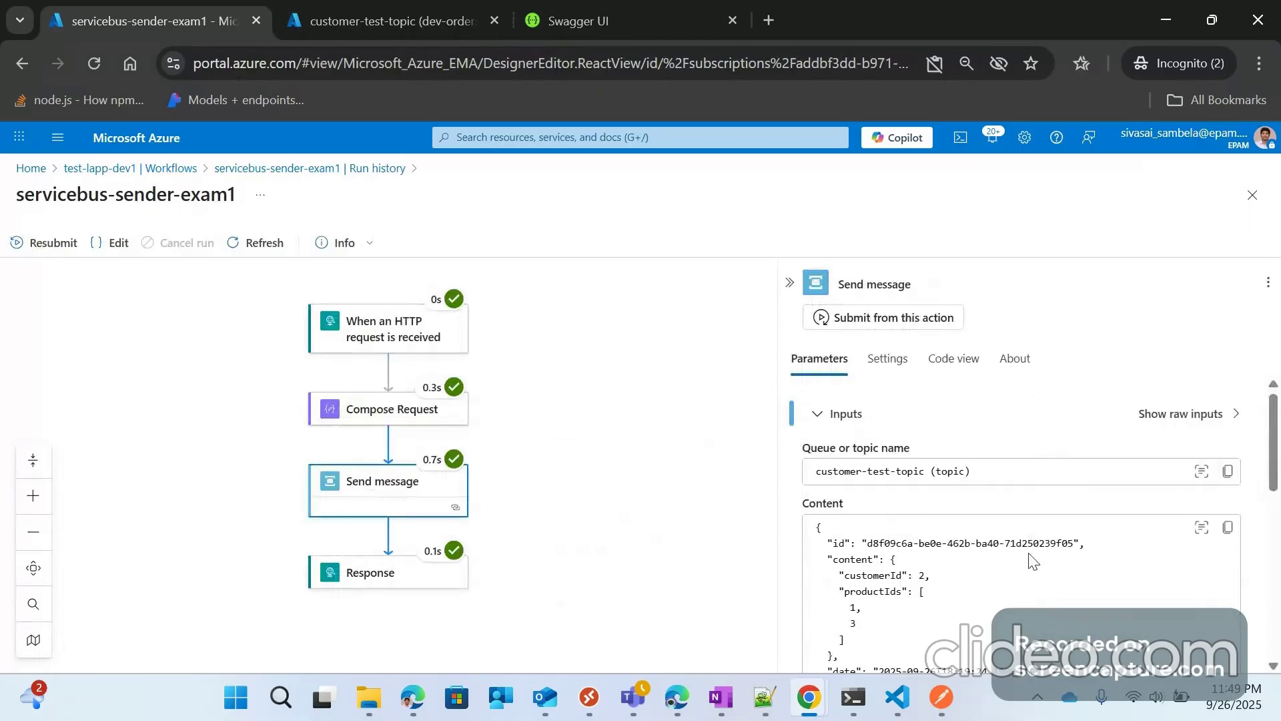
{"action": "left_click", "coordinate": [298, 8]}
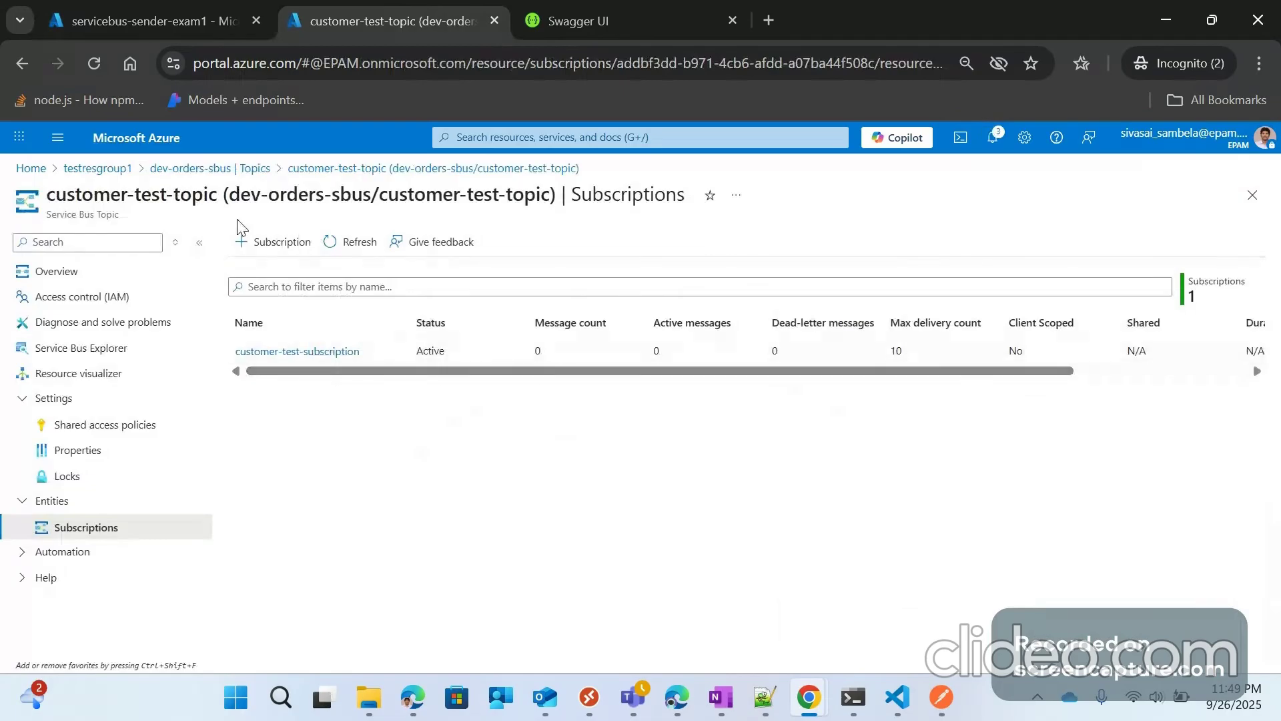
Step: Refresh to see customer-test-subscription at 1 message, open its Service Bus Explorer, then return to the sender run
{"action": "left_click", "coordinate": [362, 237]}
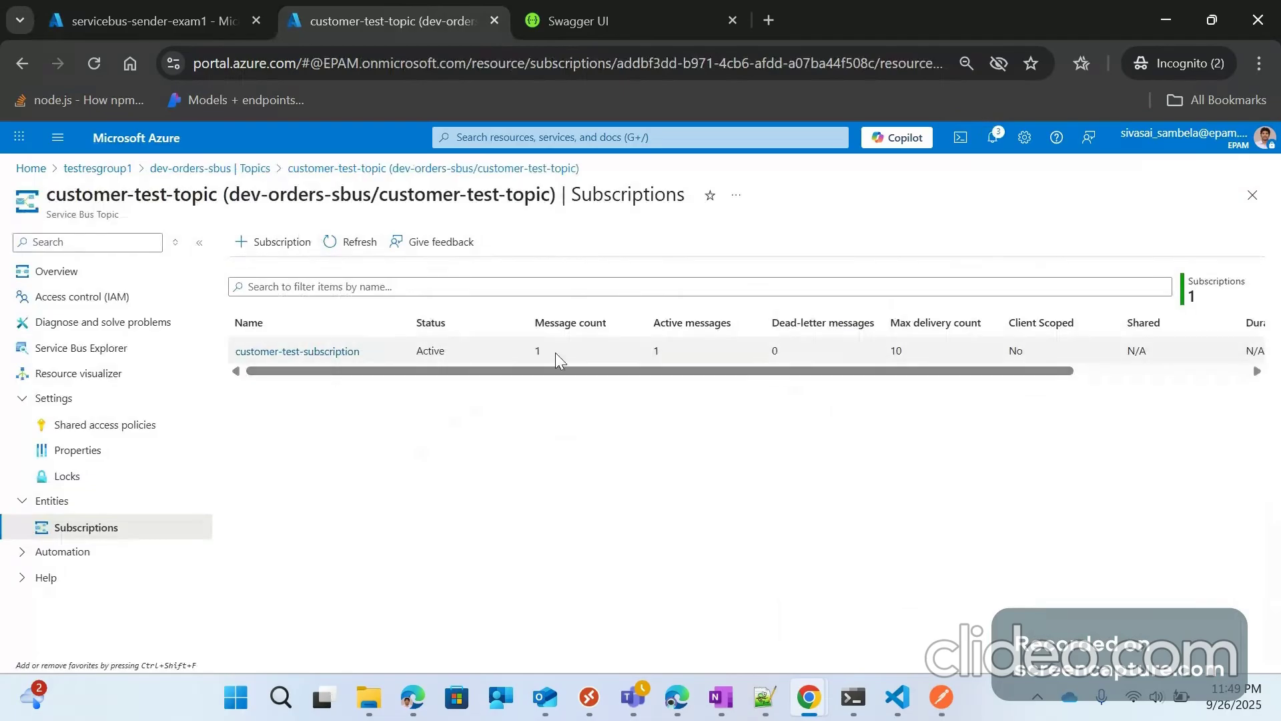
{"action": "left_click", "coordinate": [328, 354]}
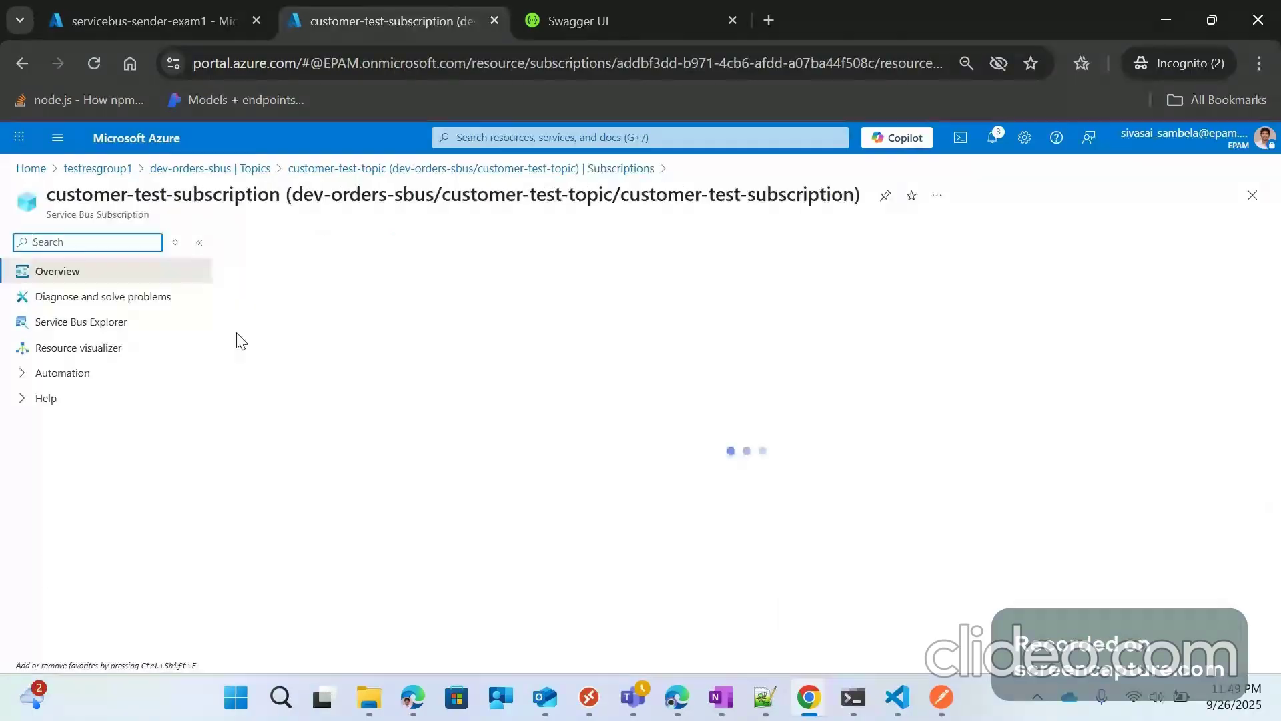
{"action": "left_click", "coordinate": [81, 321]}
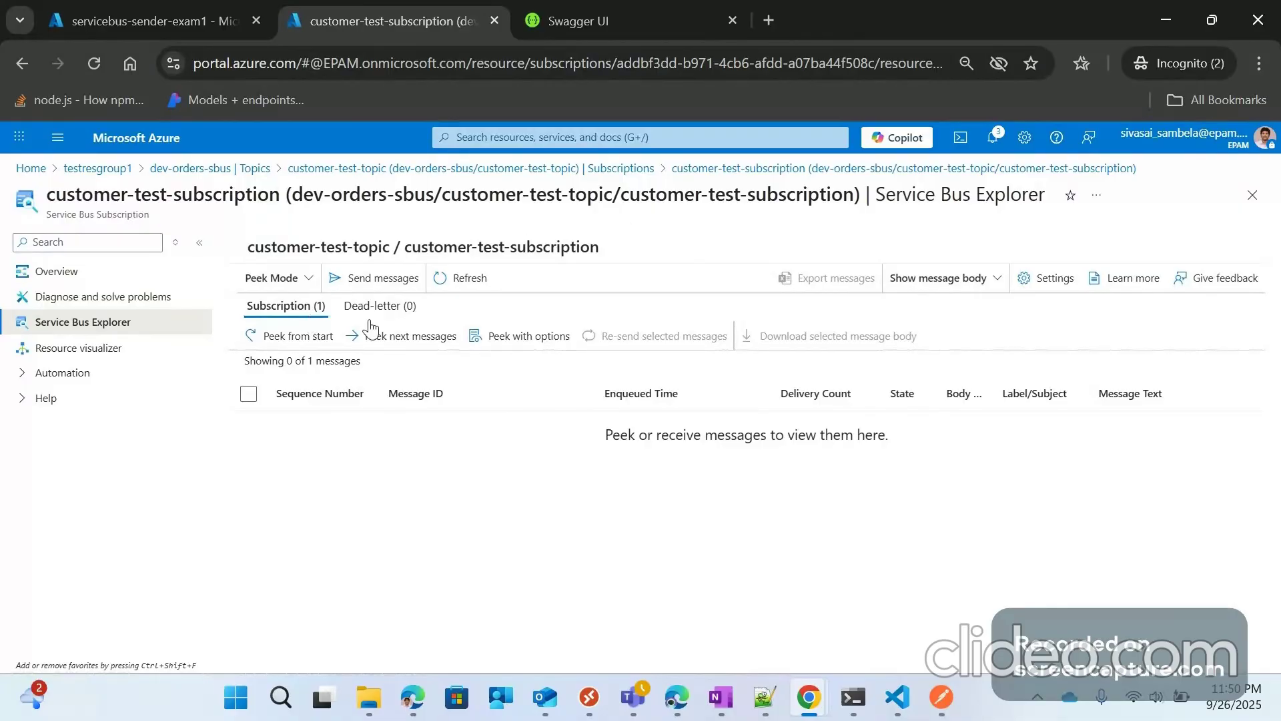
{"action": "left_click", "coordinate": [84, 8]}
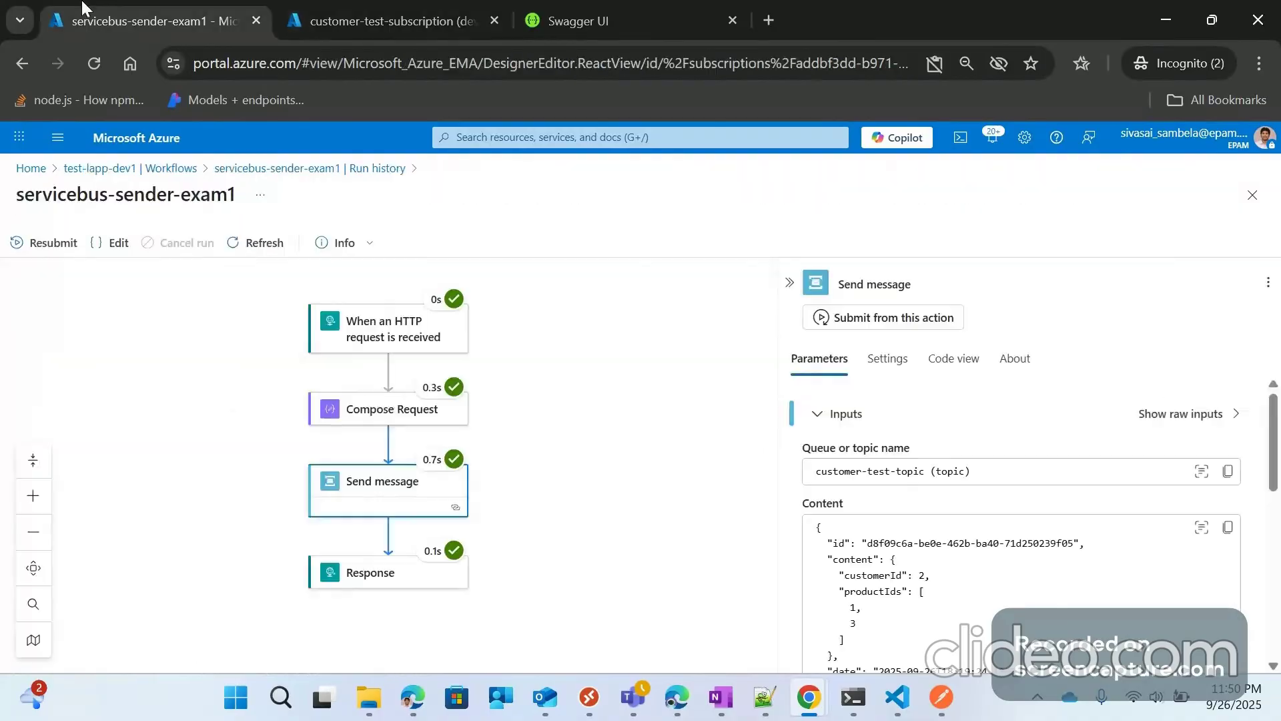
Step: Open the servicebus-receiver-exam1 designer and search triggers for 'service' to list Service Bus triggers
{"action": "left_click", "coordinate": [133, 171]}
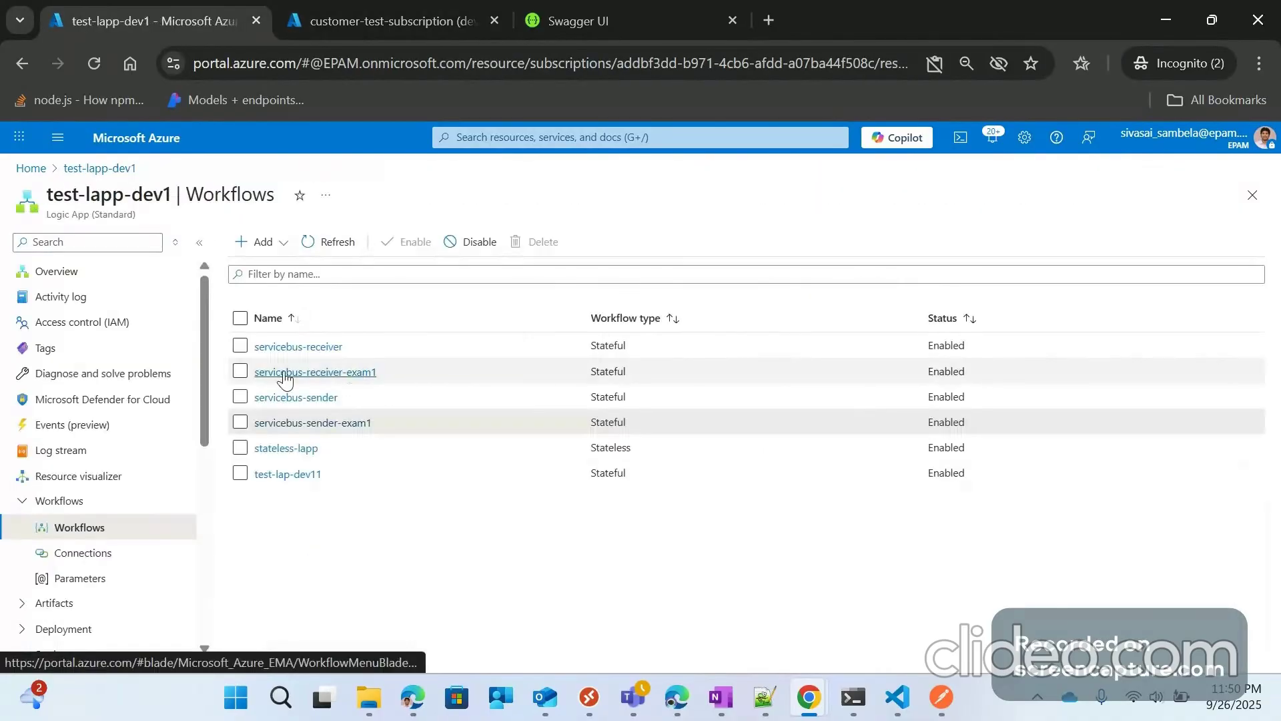
{"action": "left_click", "coordinate": [336, 378]}
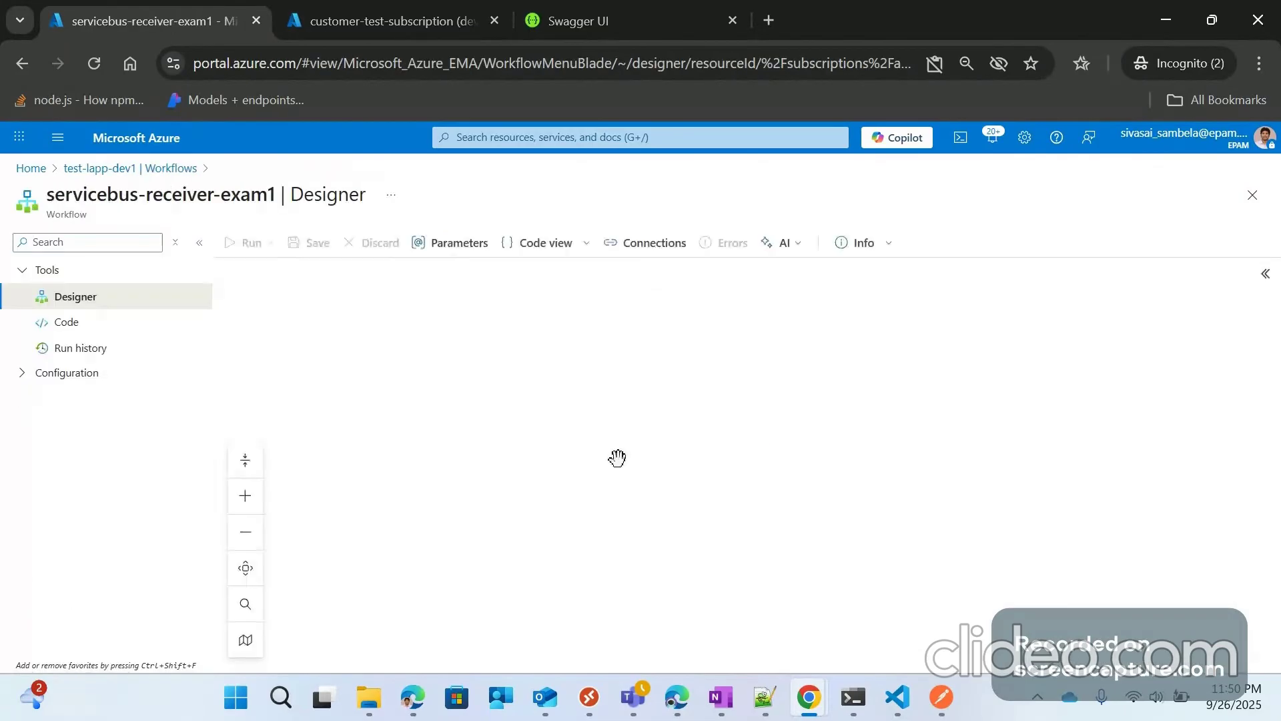
{"action": "left_click", "coordinate": [702, 339]}
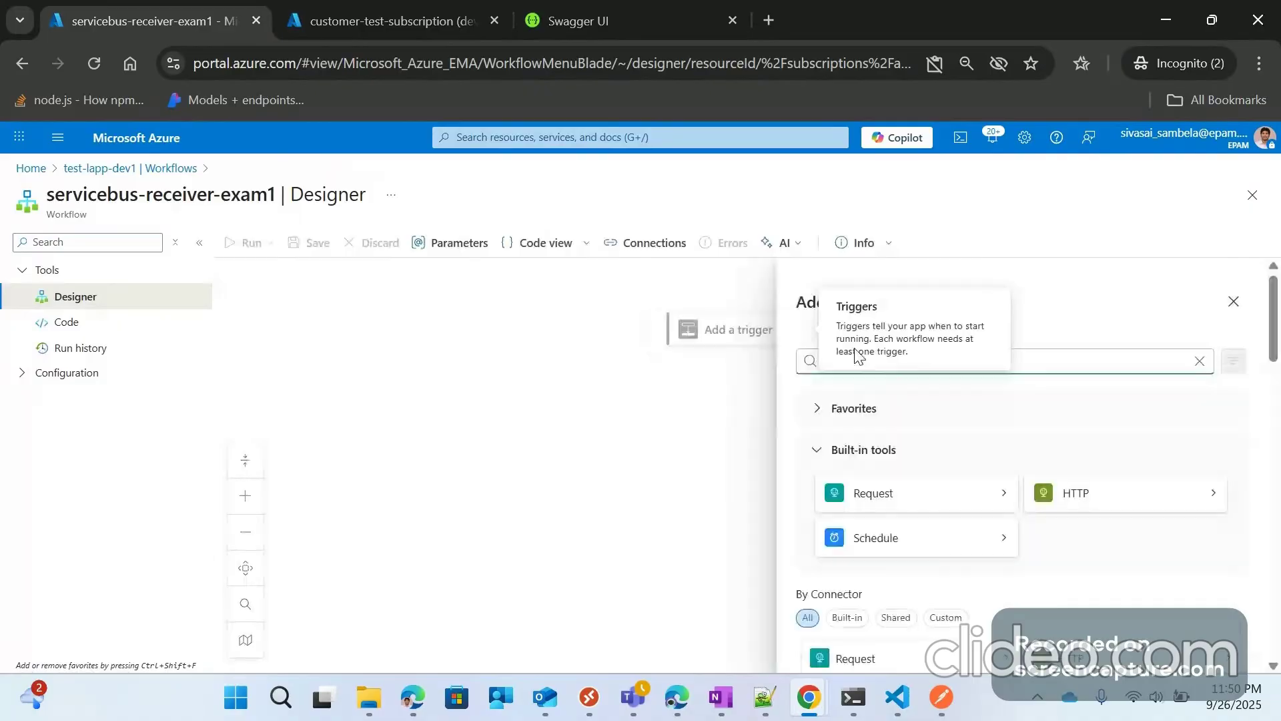
{"action": "type", "text": "w"}
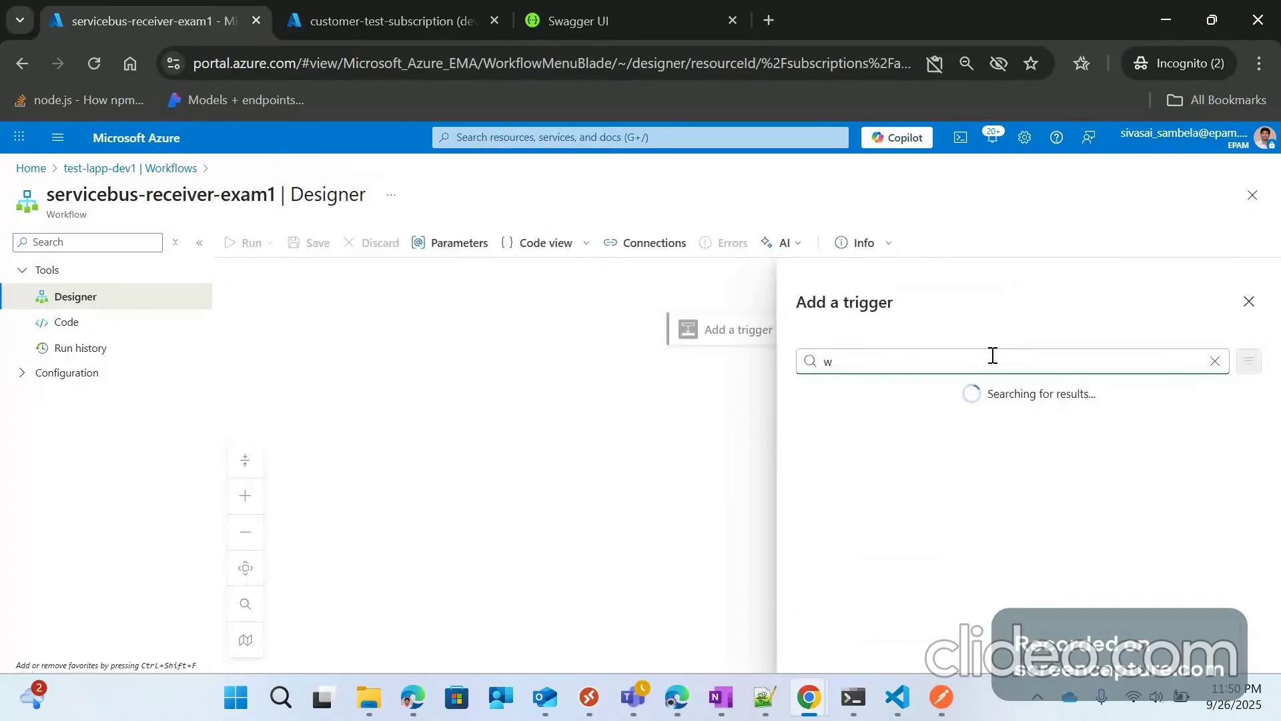
{"action": "key", "text": "BackSpace"}
{"action": "type", "text": "service"}
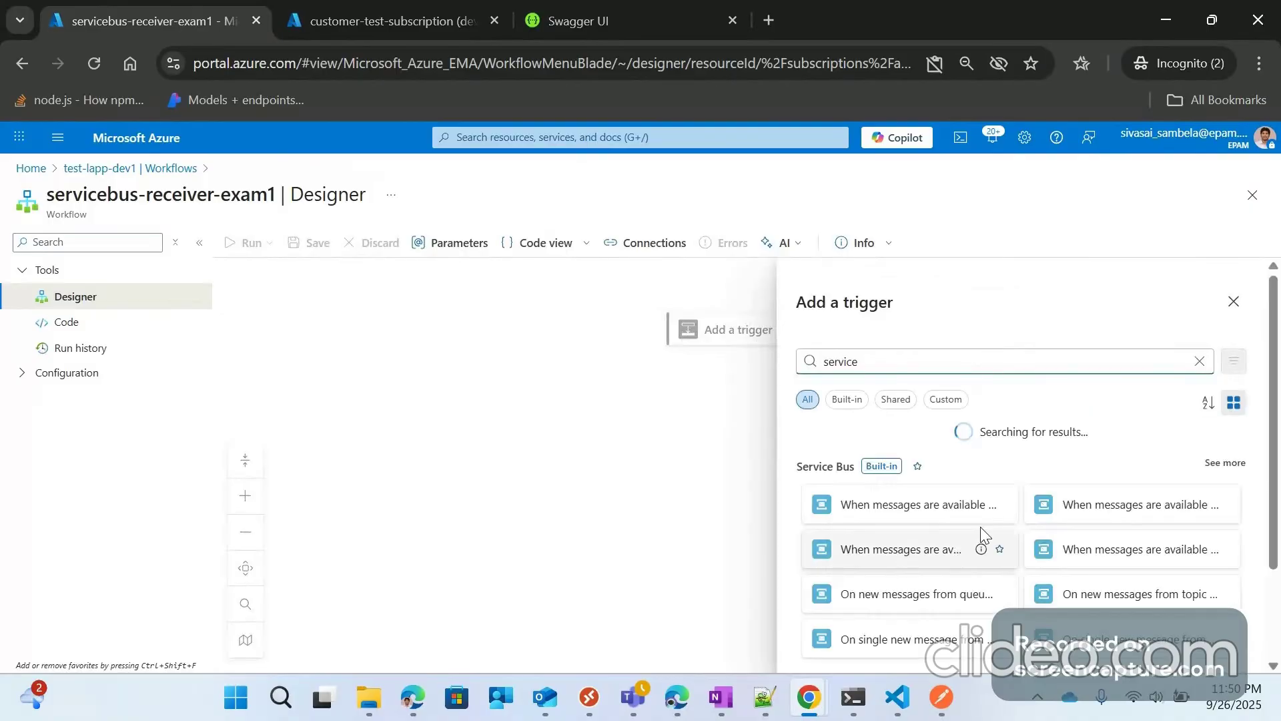
{"action": "scroll", "coordinate": [1111, 527], "scroll_direction": "down", "scroll_amount": 2}
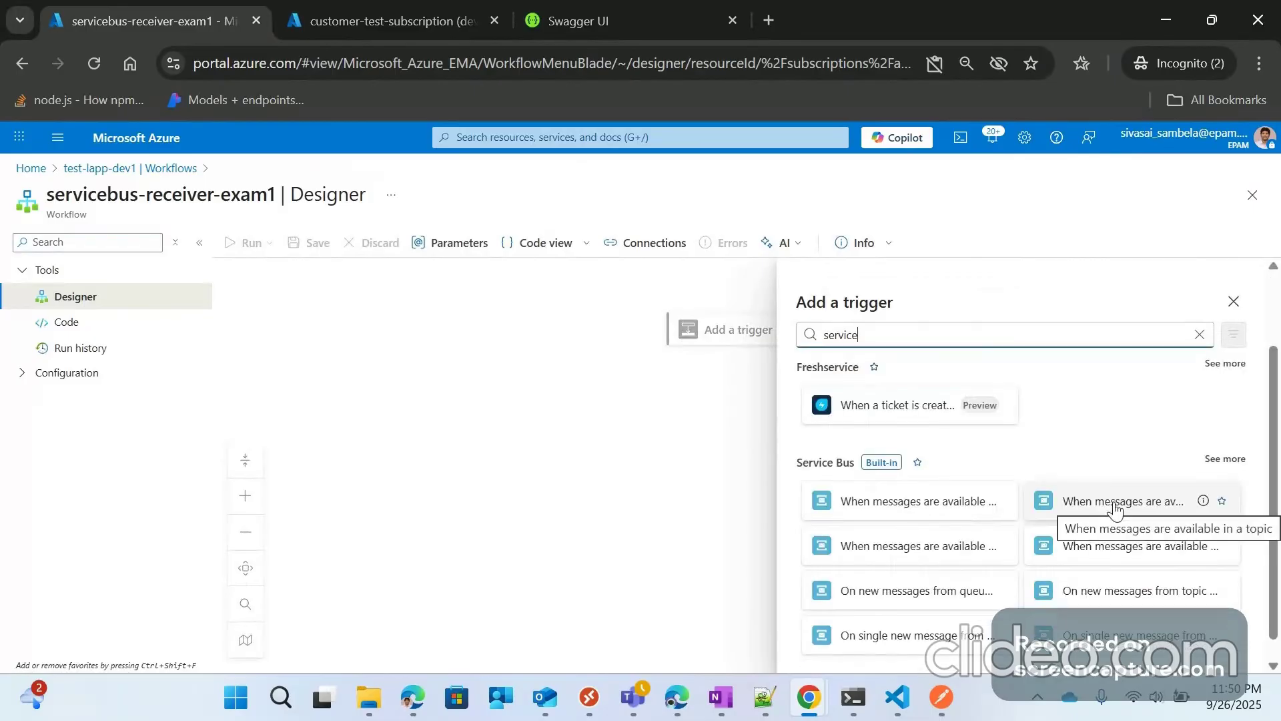
Step: Add the 'When messages are available in a topic subscription (peek-lock)' trigger as the first step
{"action": "left_click", "coordinate": [1111, 551]}
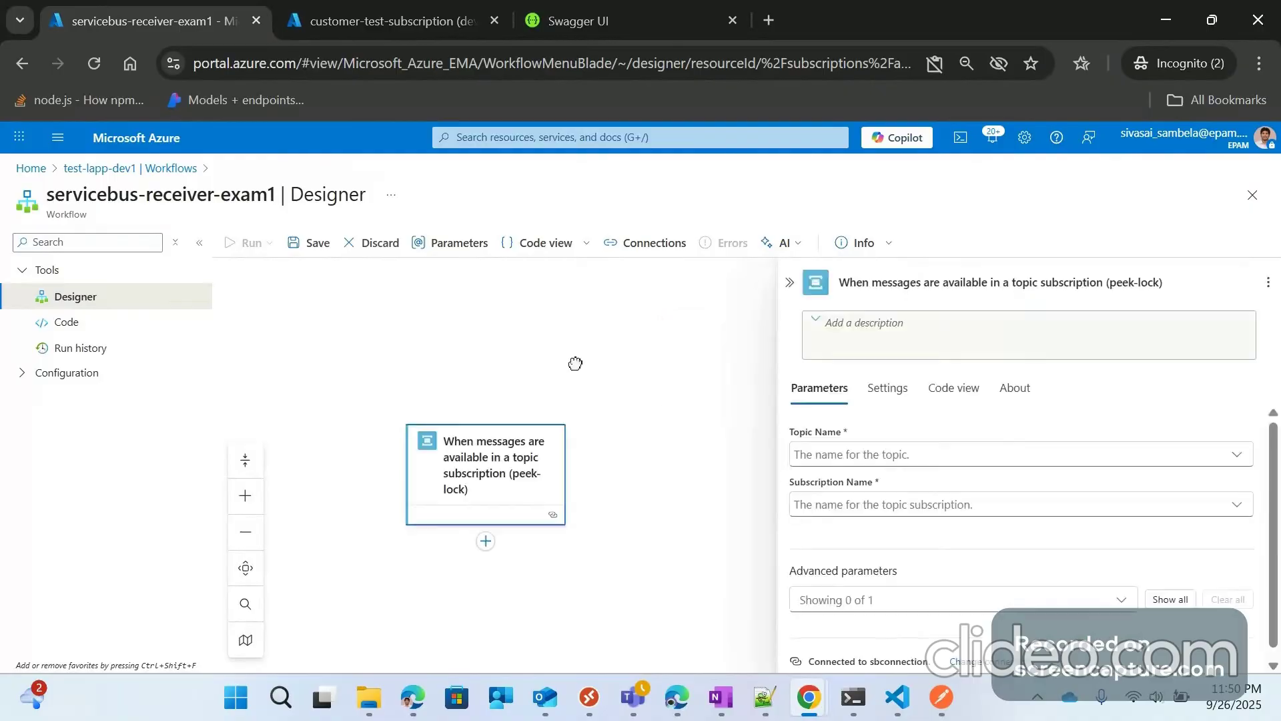
{"action": "left_click_drag", "start_coordinate": [576, 363], "coordinate": [574, 359]}
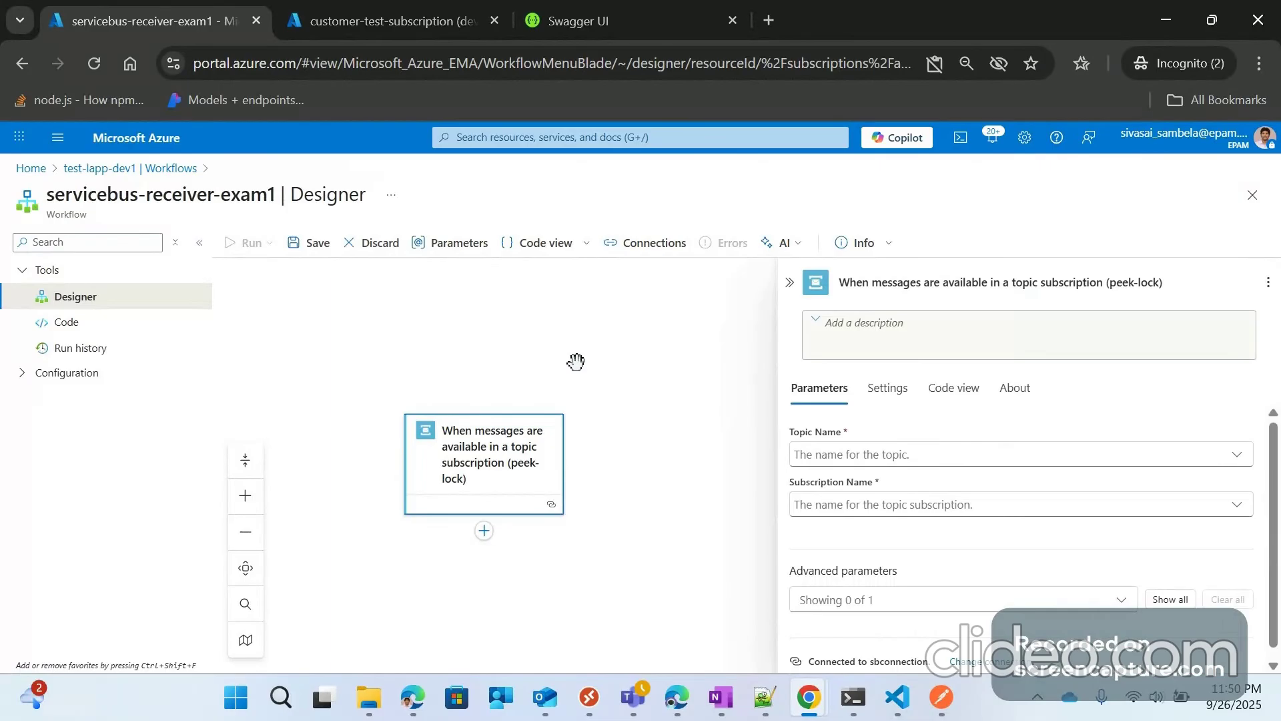
{"action": "scroll", "coordinate": [667, 369], "scroll_direction": "down", "scroll_amount": 3}
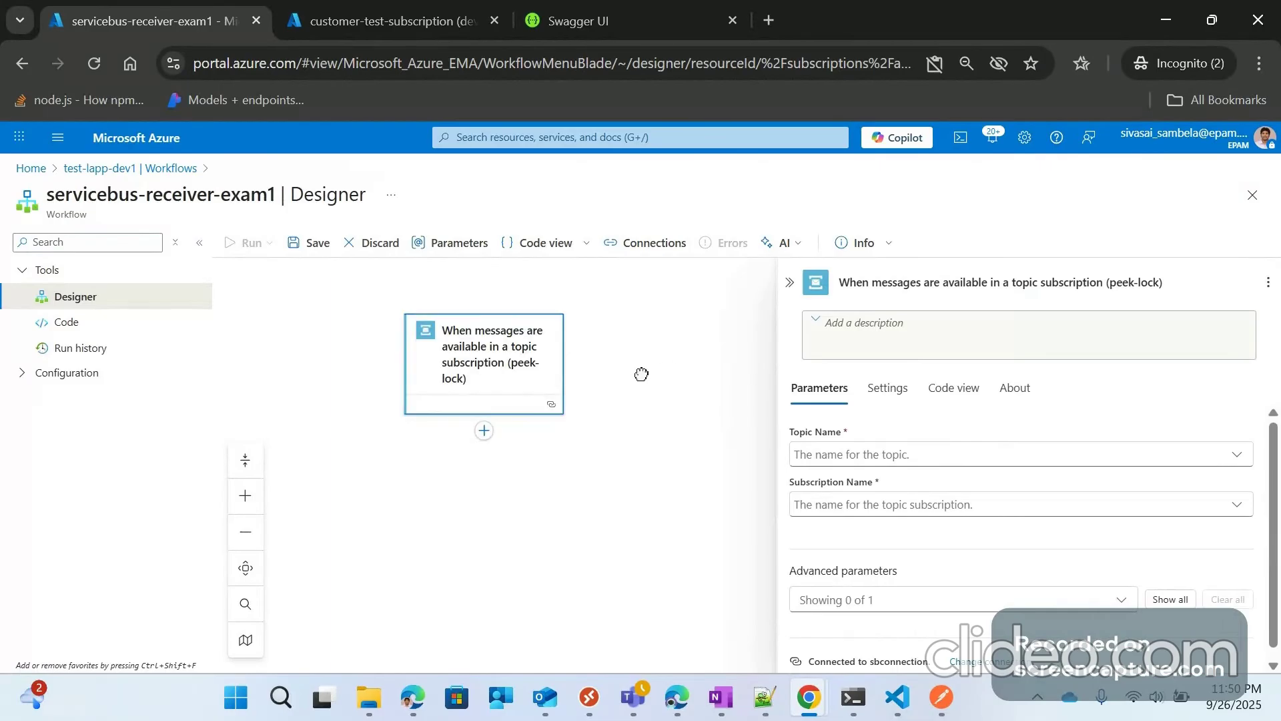
{"action": "left_click_drag", "start_coordinate": [641, 374], "coordinate": [720, 358]}
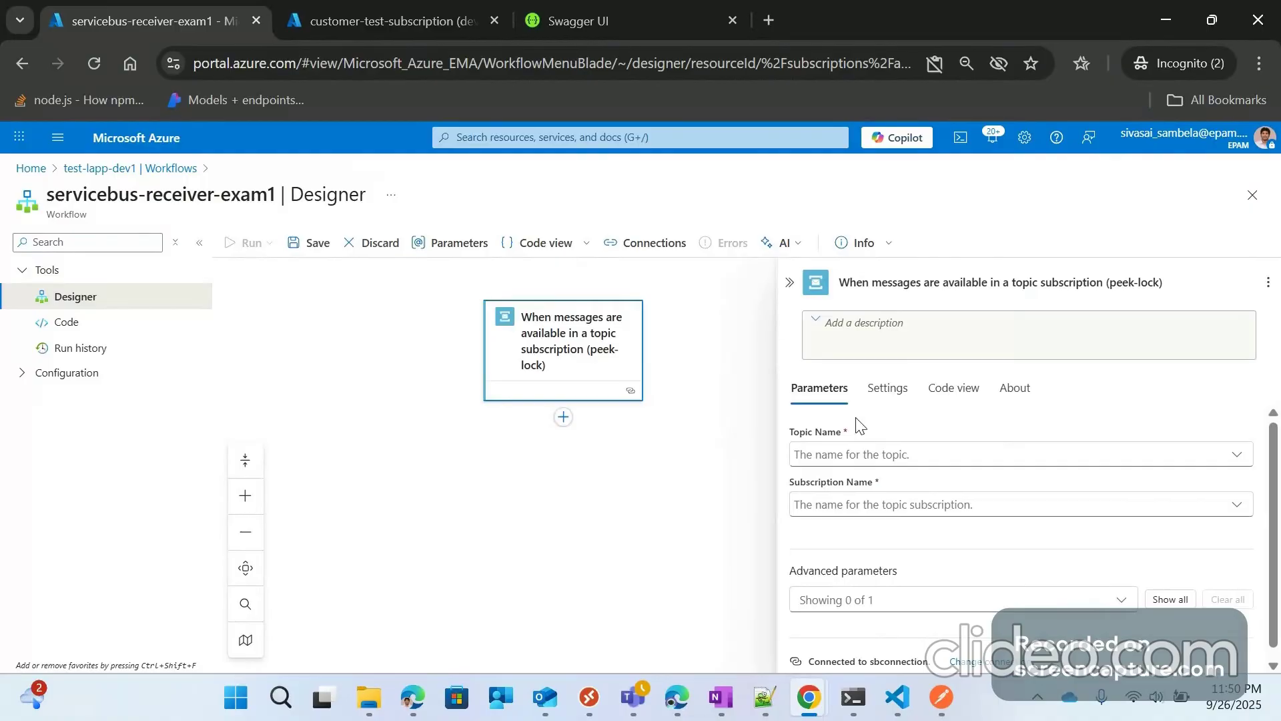
Step: Set the trigger's Topic Name to a custom value using the sb-topic-name parameter
{"action": "left_click", "coordinate": [849, 455]}
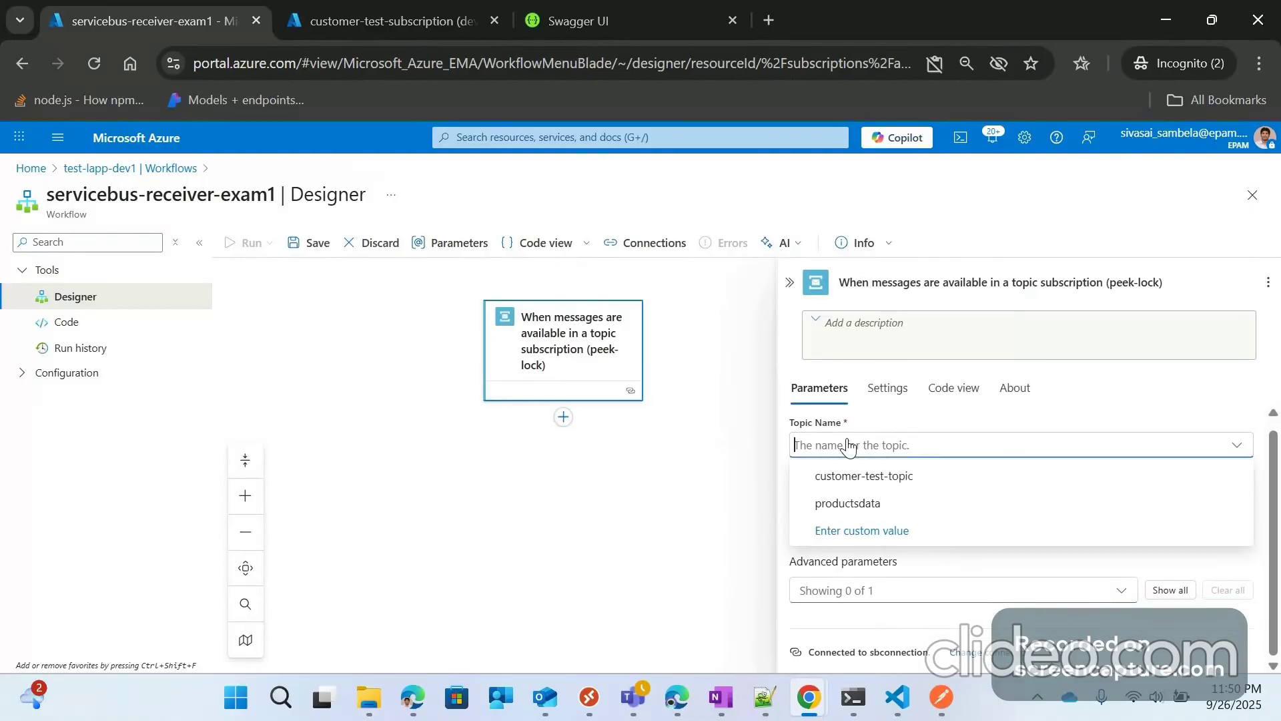
{"action": "left_click", "coordinate": [862, 531]}
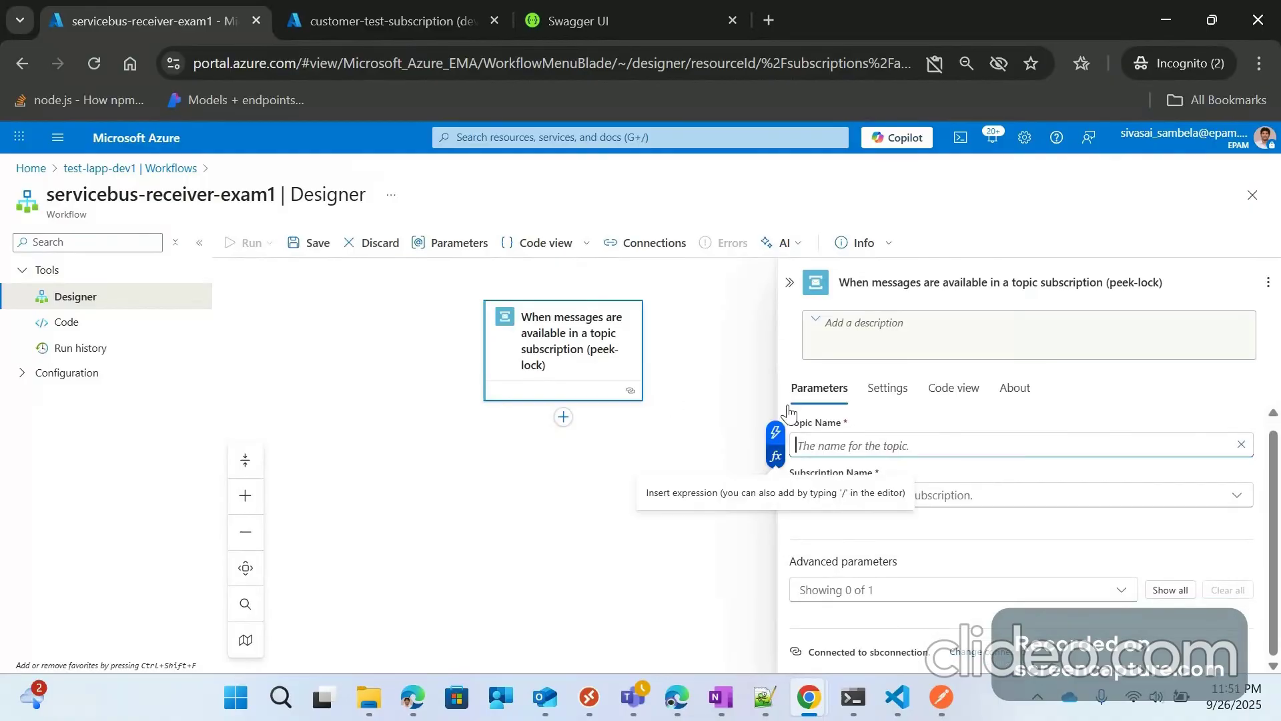
{"action": "left_click", "coordinate": [776, 432]}
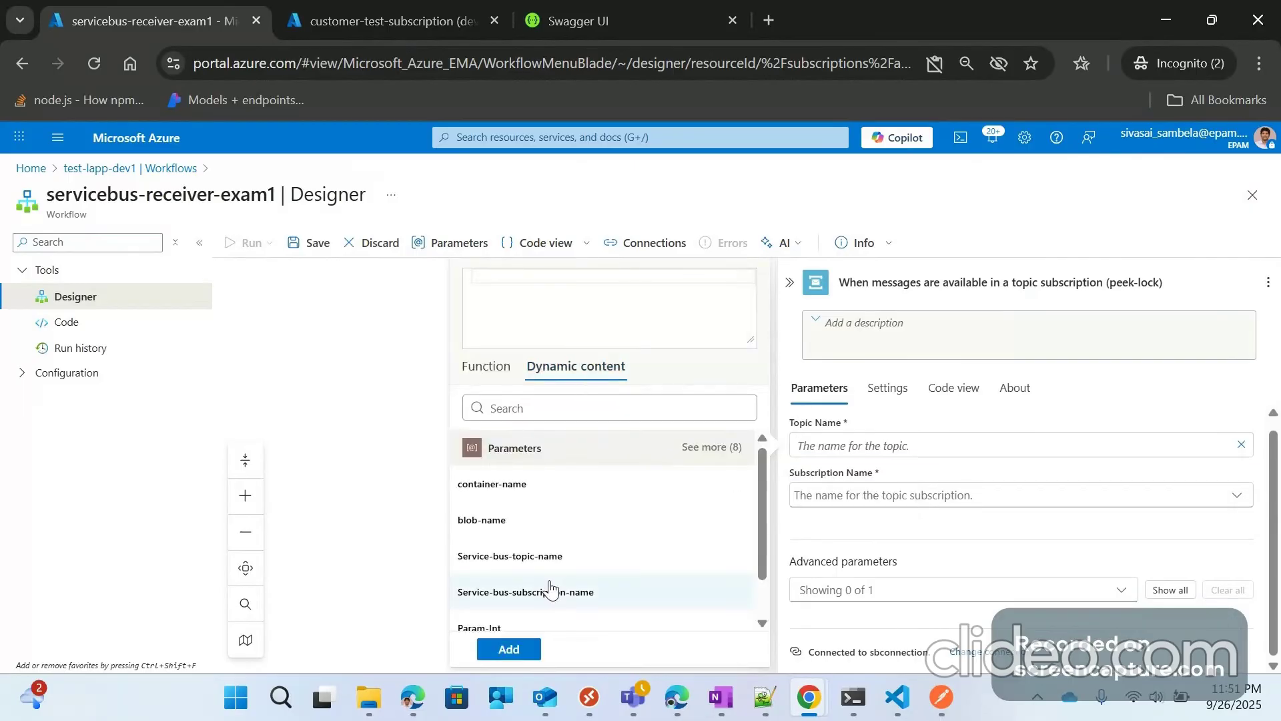
{"action": "scroll", "coordinate": [541, 579], "scroll_direction": "down", "scroll_amount": 1}
{"action": "scroll", "coordinate": [530, 573], "scroll_direction": "up", "scroll_amount": 1}
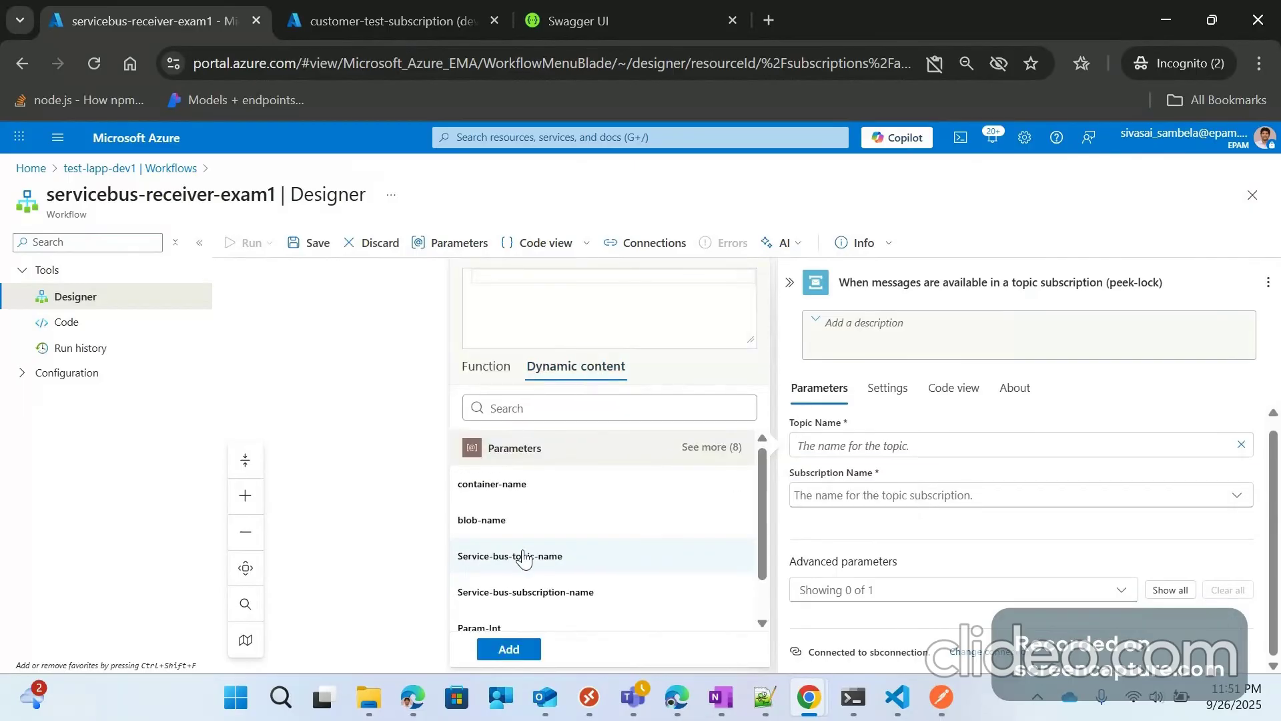
{"action": "scroll", "coordinate": [524, 559], "scroll_direction": "down", "scroll_amount": 1}
{"action": "left_click", "coordinate": [724, 447]}
{"action": "scroll", "coordinate": [571, 579], "scroll_direction": "down", "scroll_amount": 2}
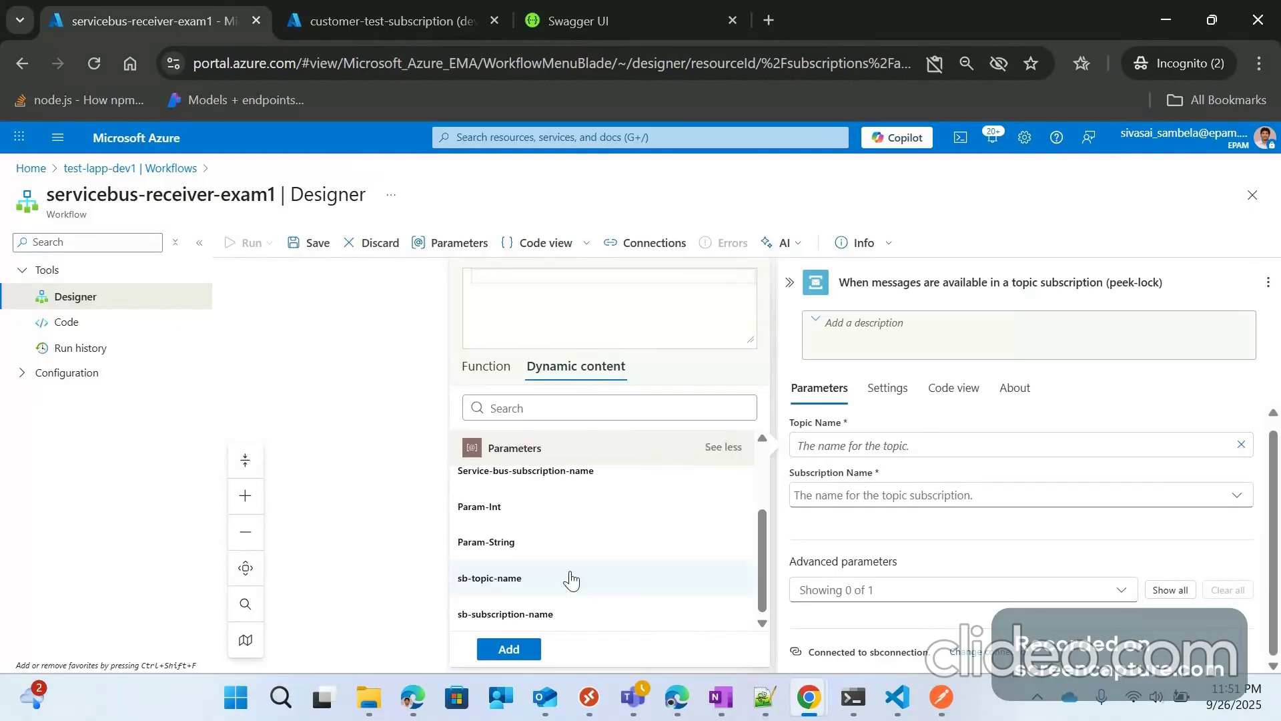
{"action": "left_click", "coordinate": [514, 579]}
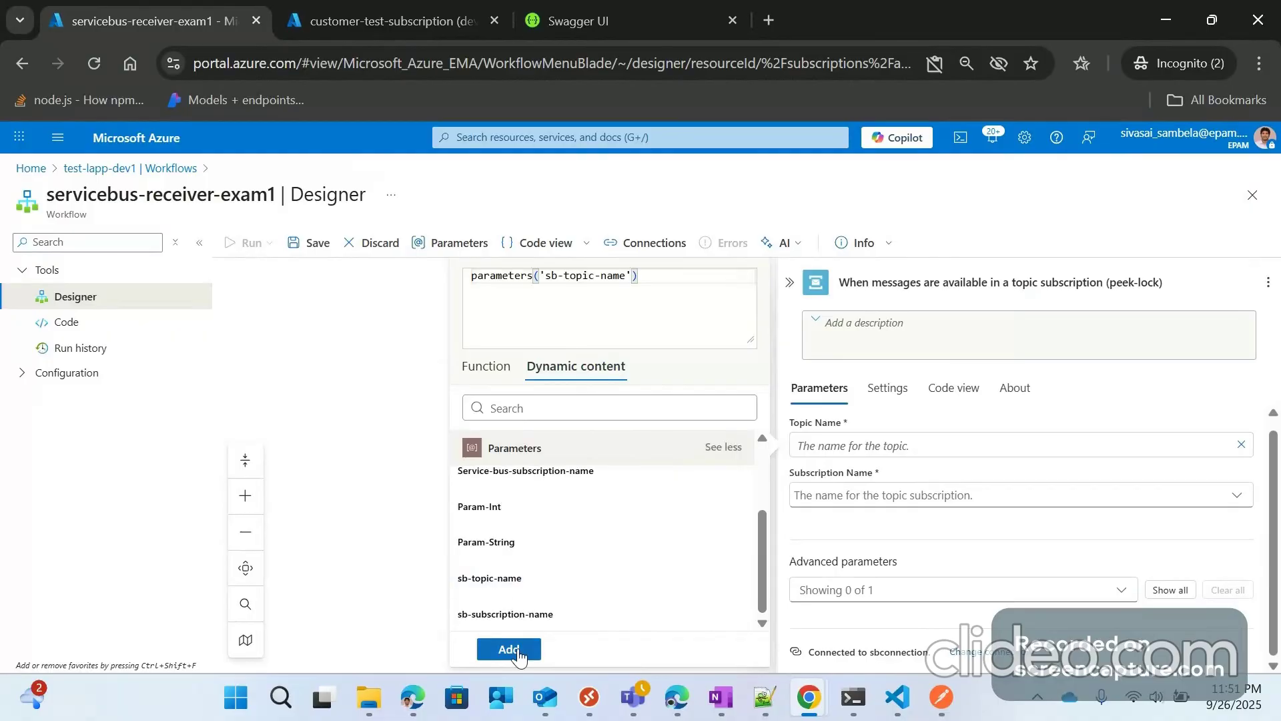
{"action": "left_click", "coordinate": [509, 650]}
Step: Check the workflow's defined parameters, then reopen the trigger's settings
{"action": "left_click", "coordinate": [436, 244]}
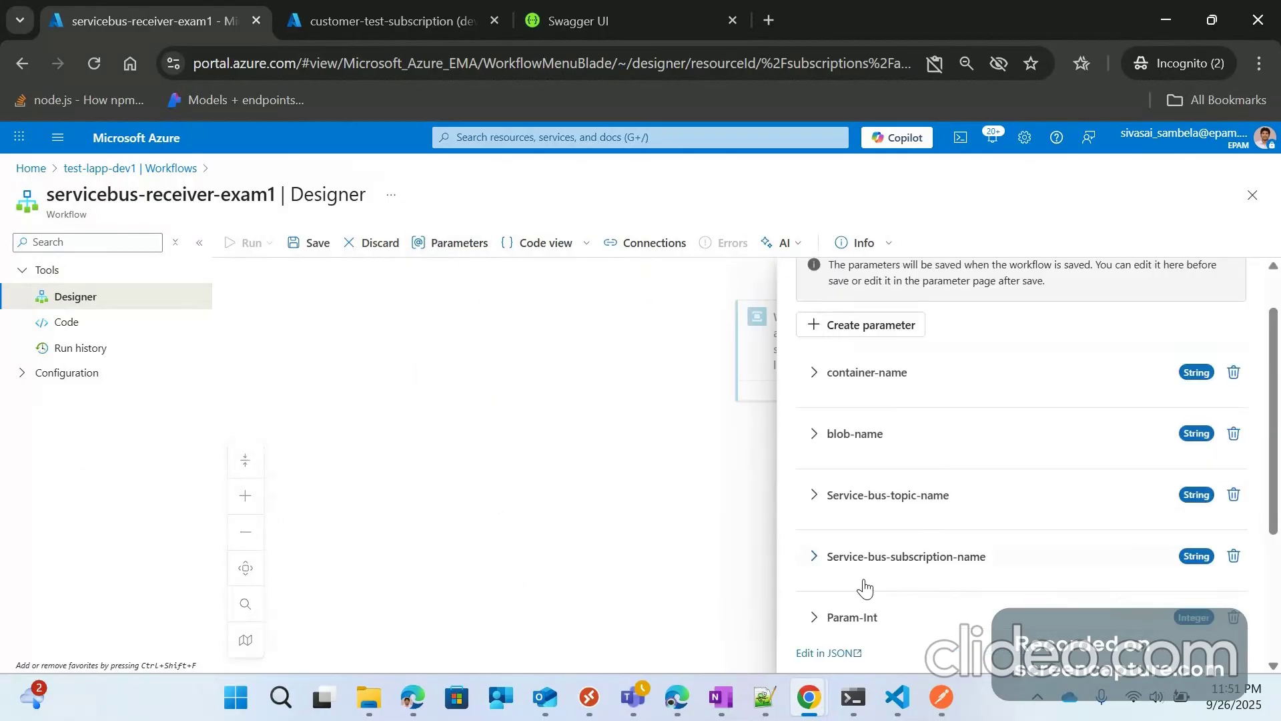
{"action": "scroll", "coordinate": [865, 588], "scroll_direction": "down", "scroll_amount": 3}
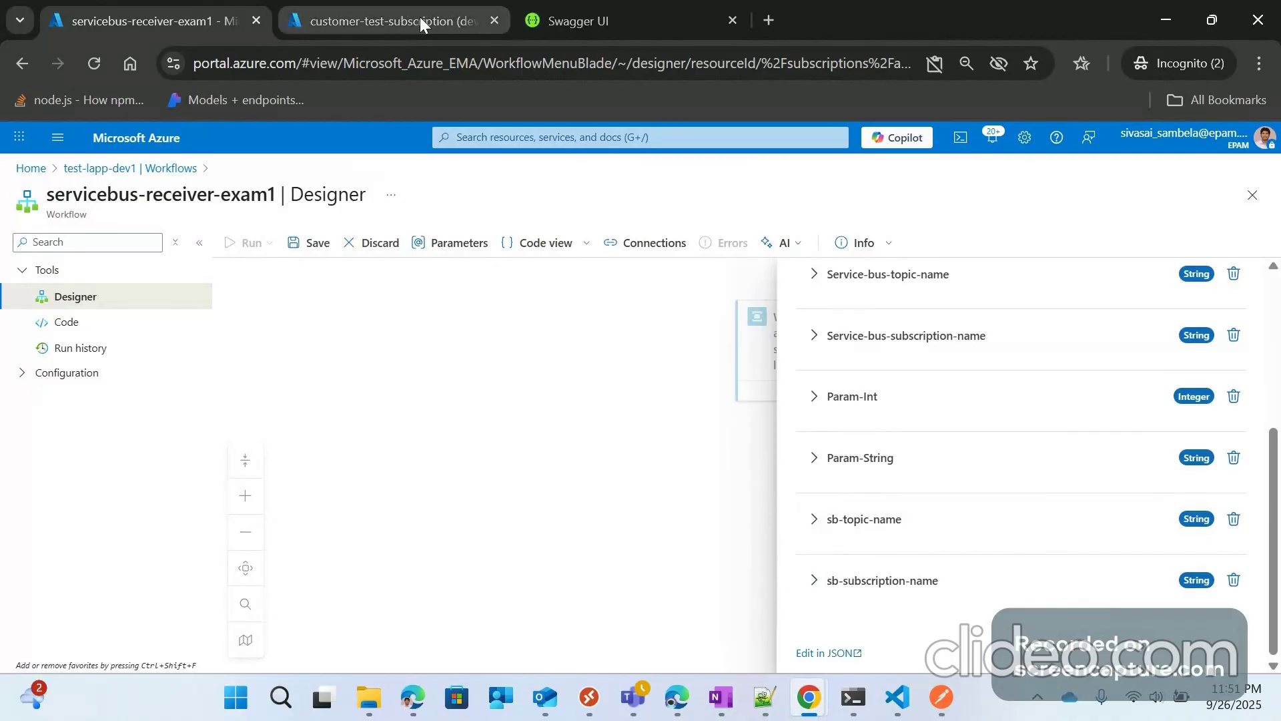
{"action": "mouse_move", "coordinate": [419, 18]}
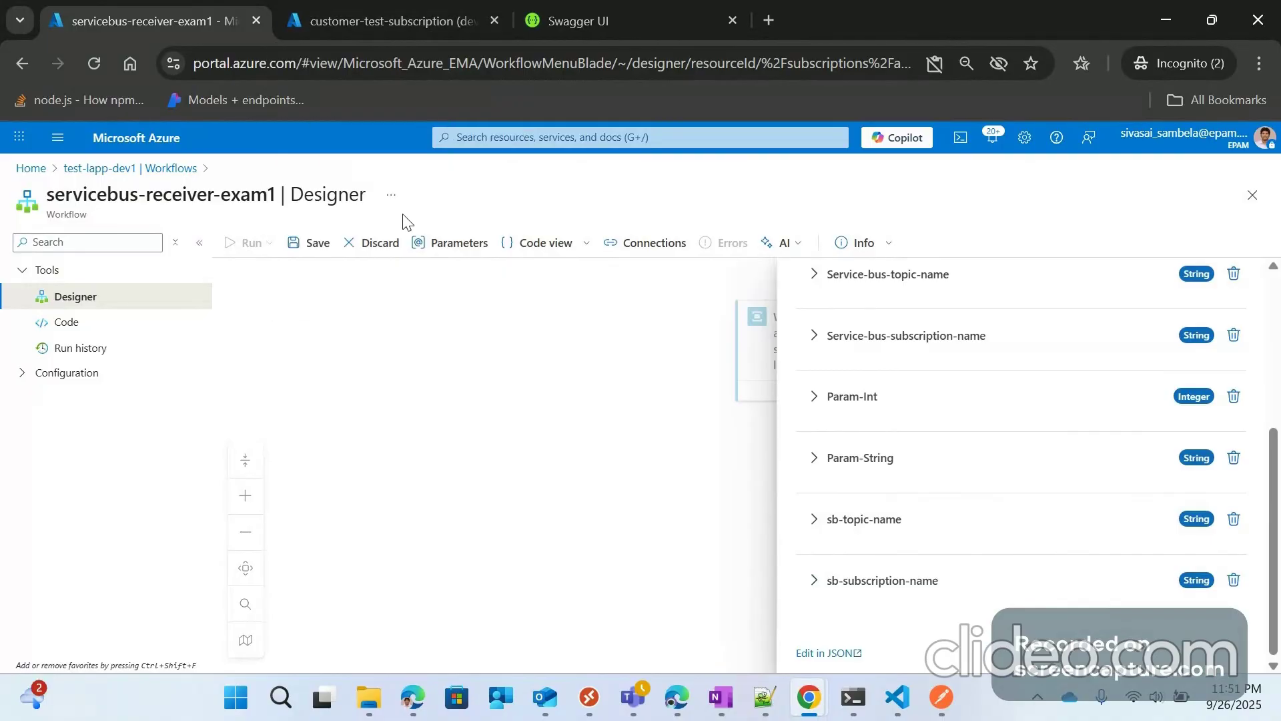
{"action": "left_click", "coordinate": [646, 424]}
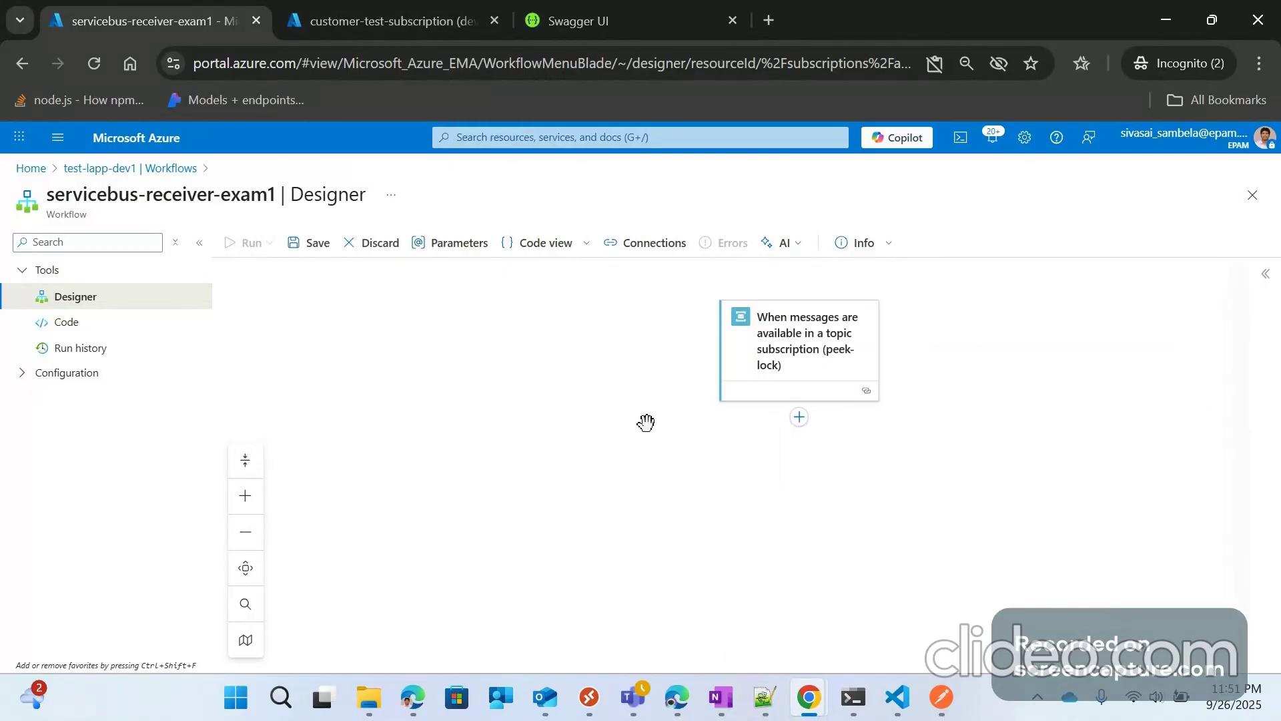
{"action": "left_click", "coordinate": [864, 365]}
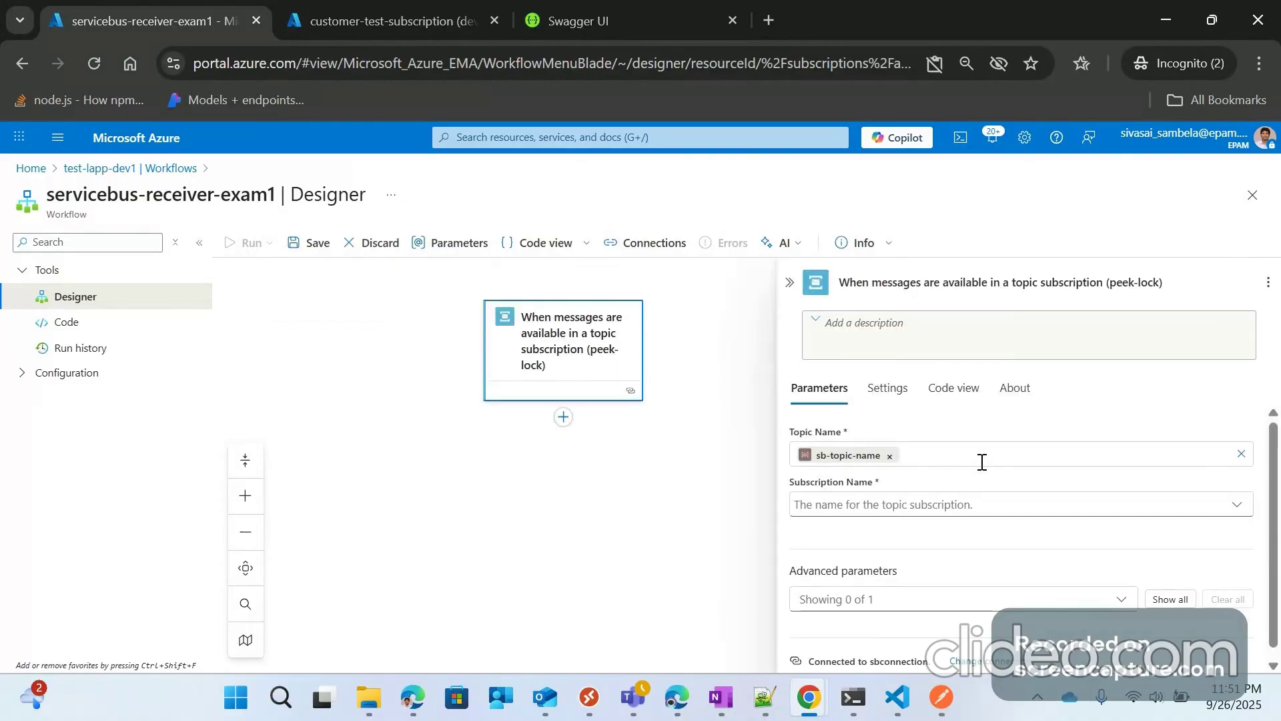
Step: Set the trigger's Subscription Name to the sb-subscription-name parameter
{"action": "left_click", "coordinate": [886, 502]}
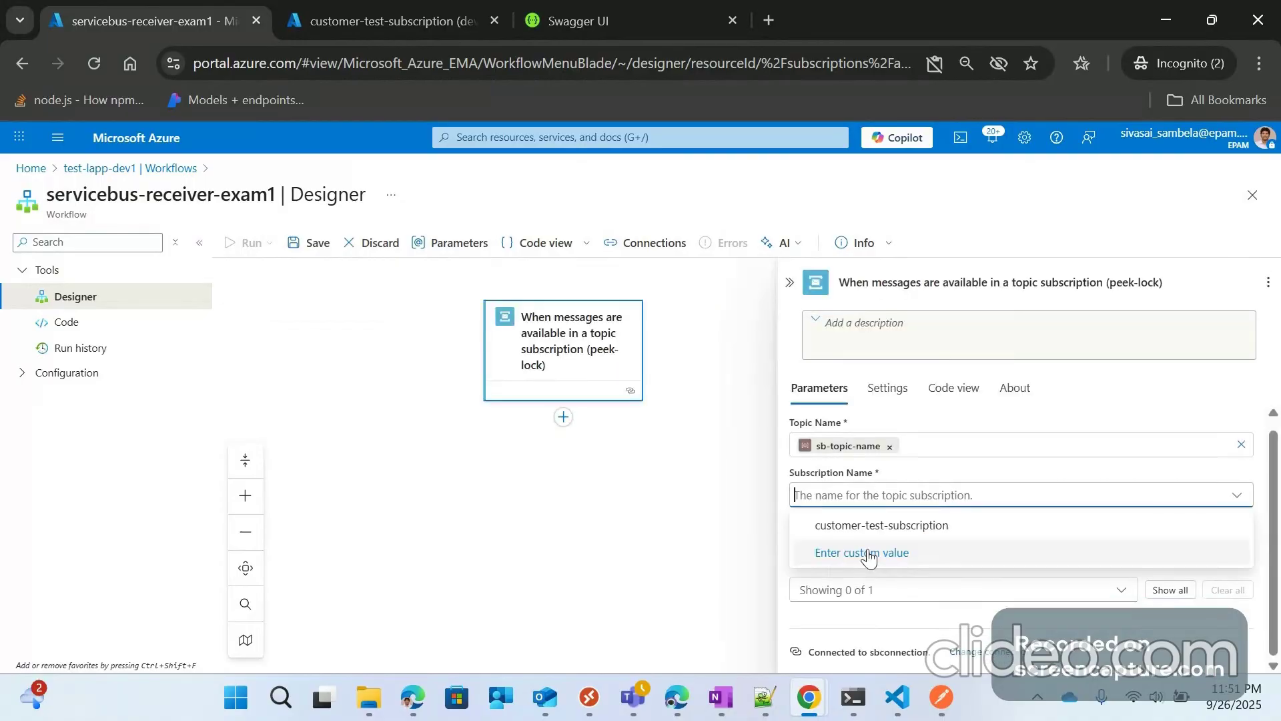
{"action": "left_click", "coordinate": [868, 557]}
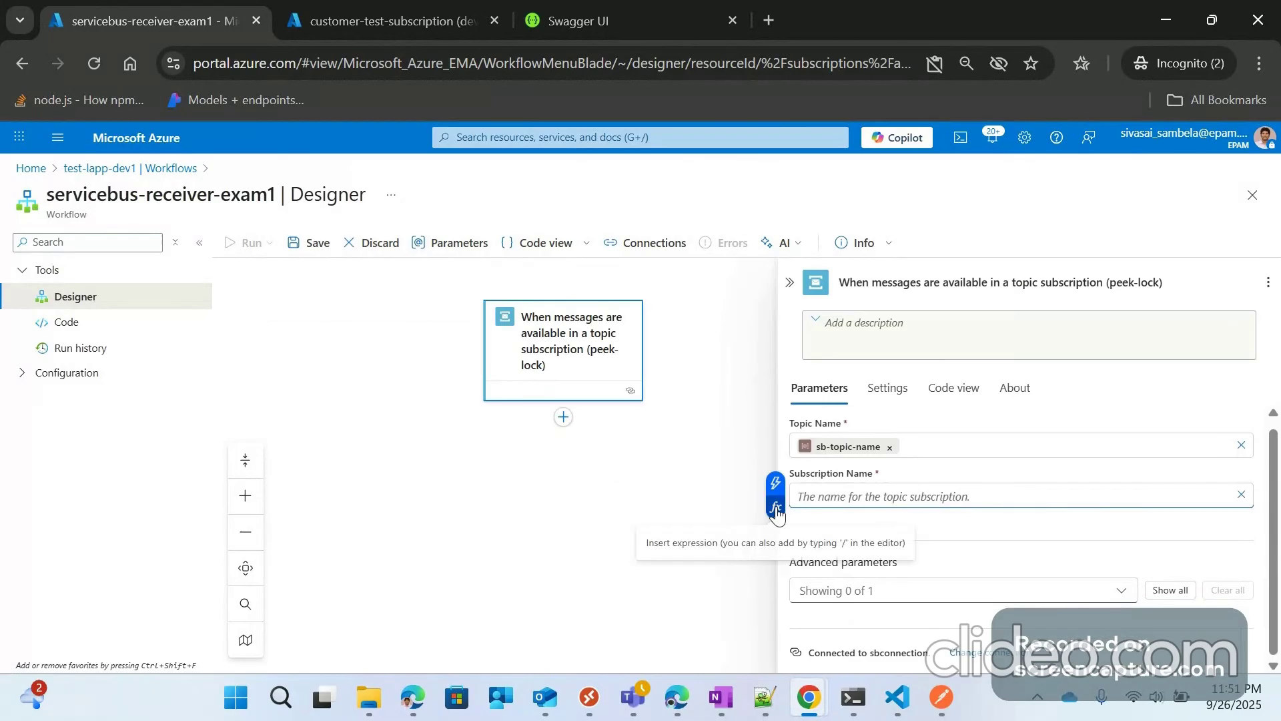
{"action": "left_click", "coordinate": [777, 510]}
{"action": "left_click", "coordinate": [594, 371]}
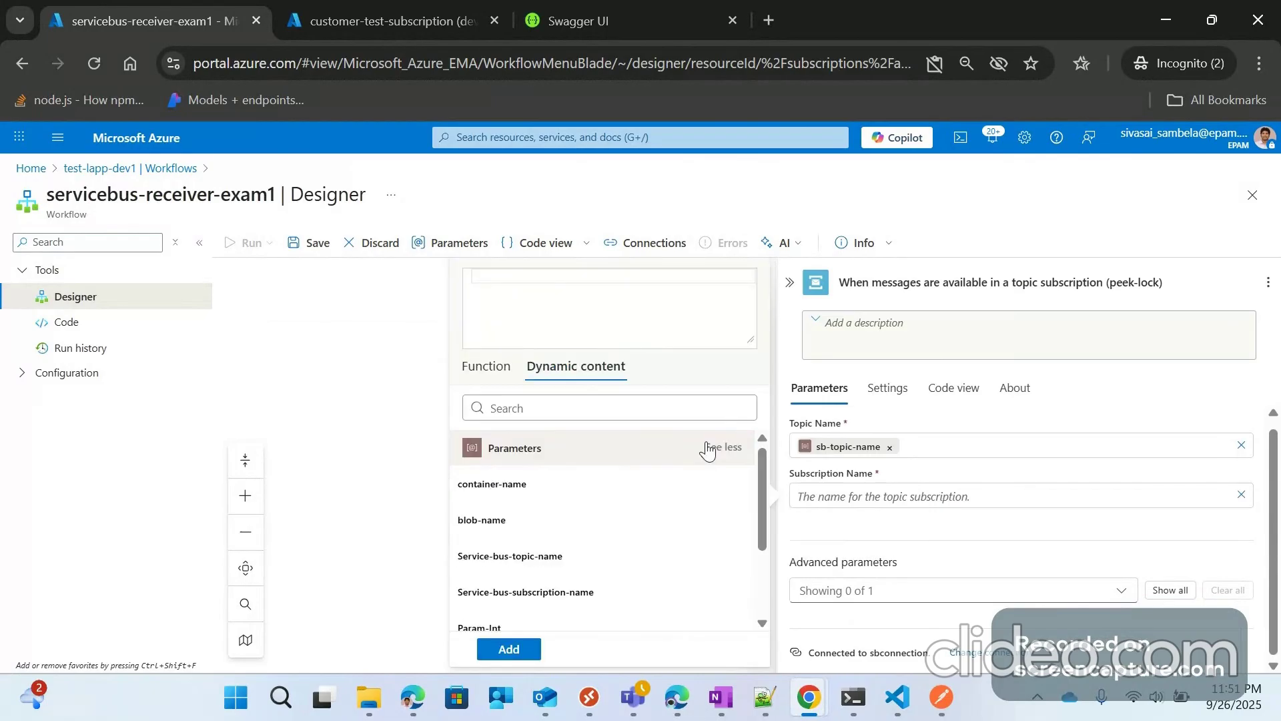
{"action": "scroll", "coordinate": [584, 526], "scroll_direction": "down", "scroll_amount": 2}
{"action": "scroll", "coordinate": [584, 526], "scroll_direction": "down", "scroll_amount": 1}
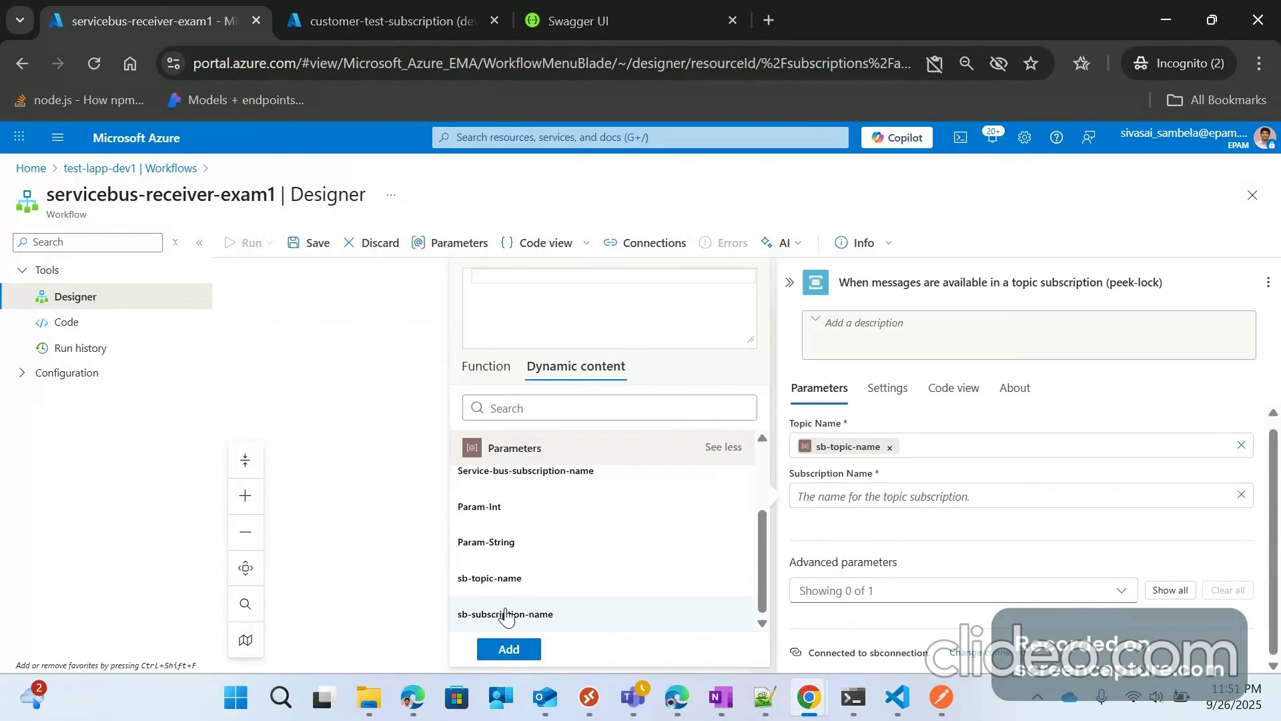
{"action": "left_click", "coordinate": [507, 615]}
{"action": "left_click", "coordinate": [952, 501]}
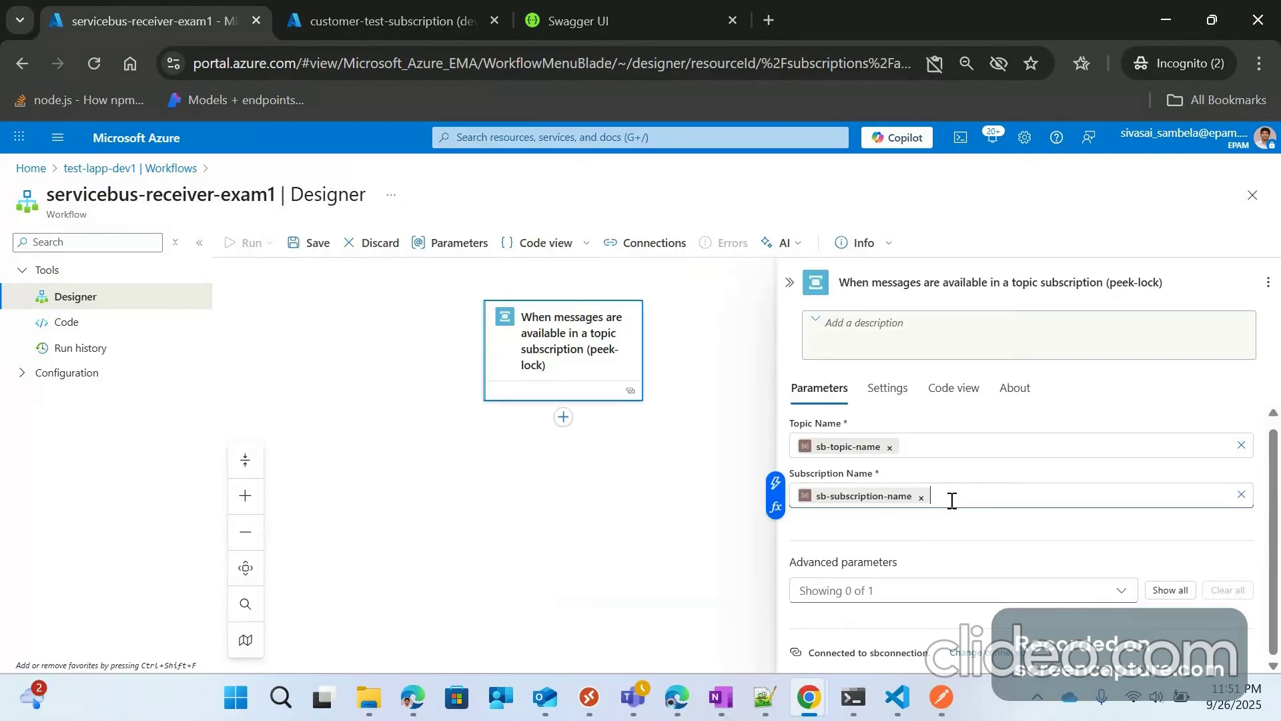
Step: Show all advanced trigger options, including Maximum Message Batch Size, and collapse the panel
{"action": "left_click", "coordinate": [1171, 592]}
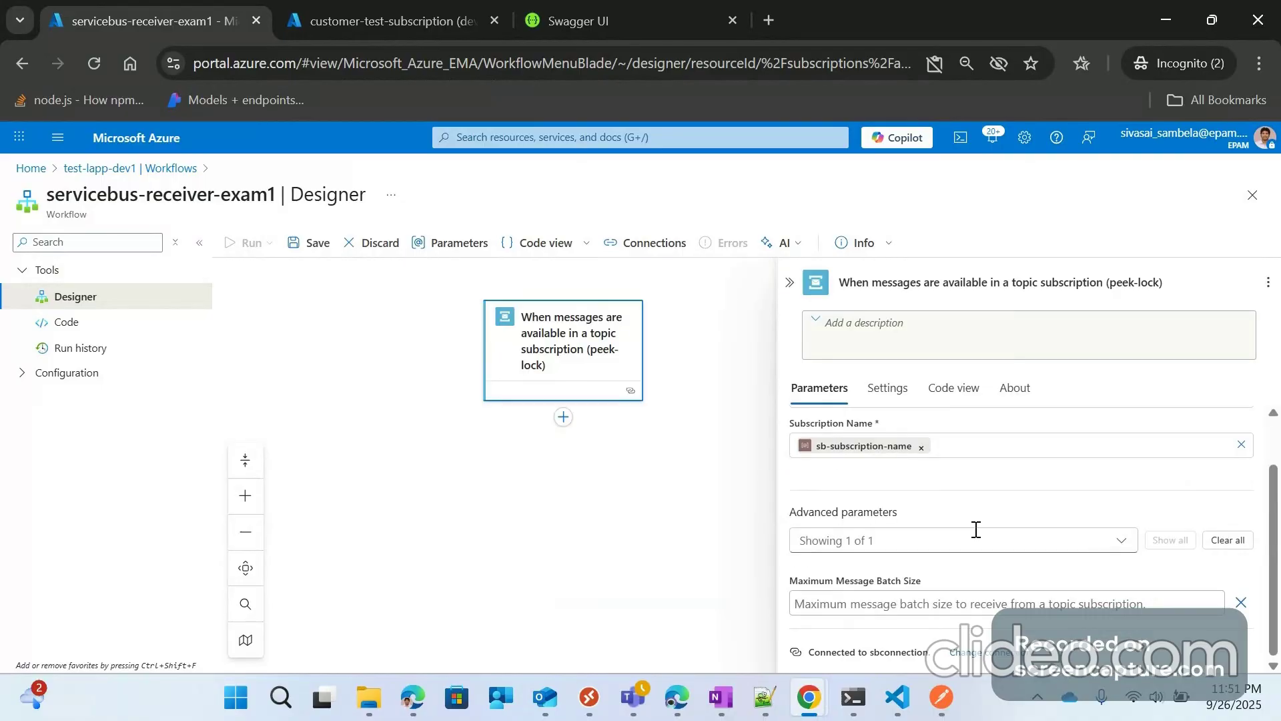
{"action": "scroll", "coordinate": [948, 440], "scroll_direction": "up", "scroll_amount": 2}
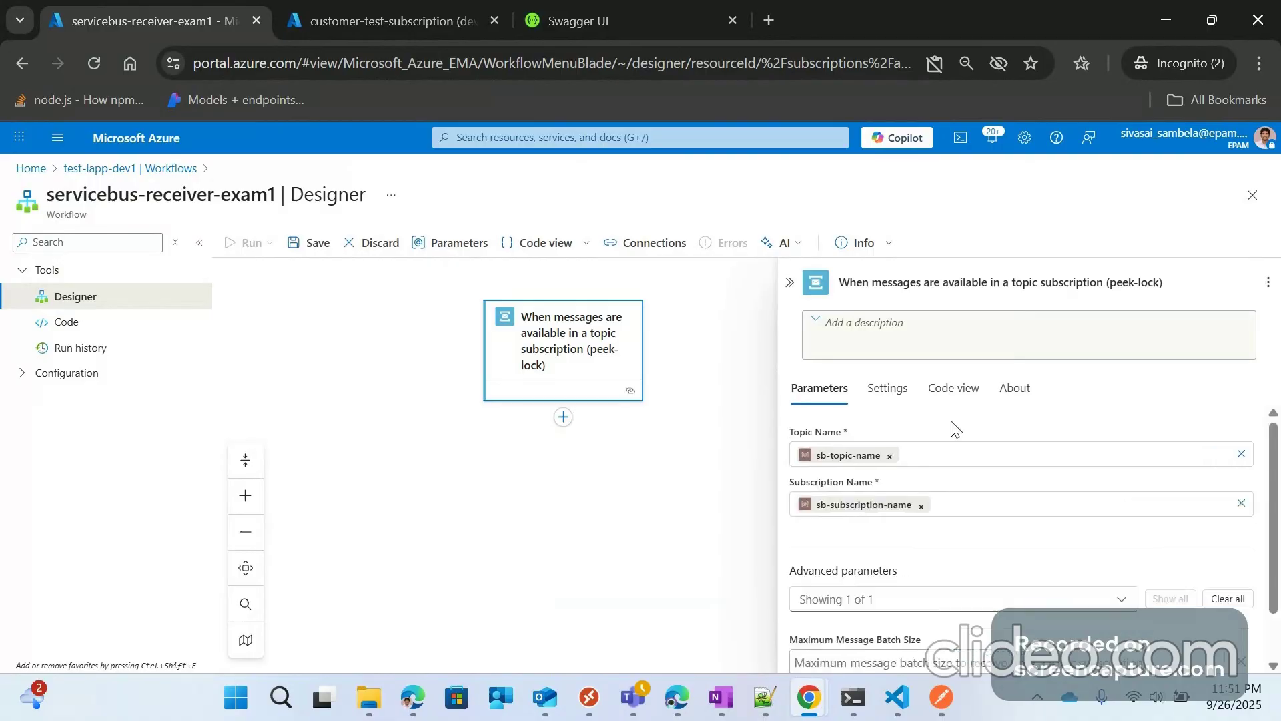
{"action": "left_click", "coordinate": [790, 284]}
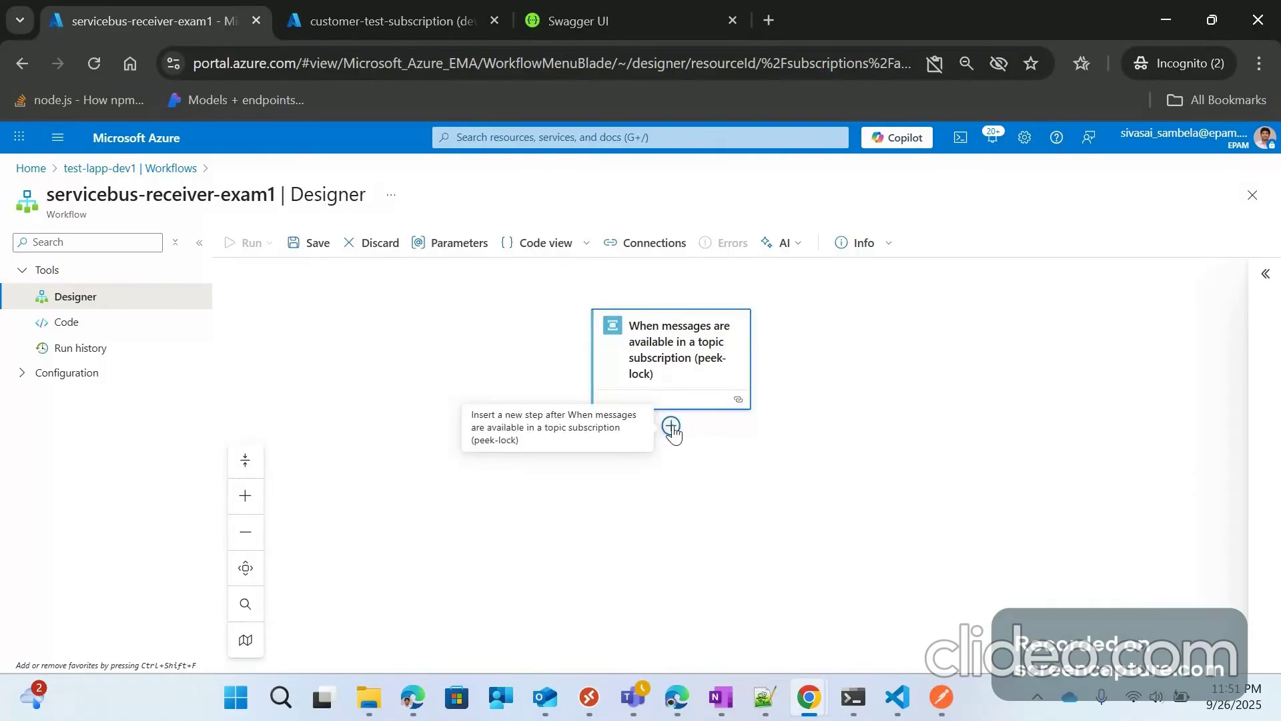
Step: Insert a Compose action, found by searching 'compose', directly below the peek-lock trigger
{"action": "left_click", "coordinate": [672, 426]}
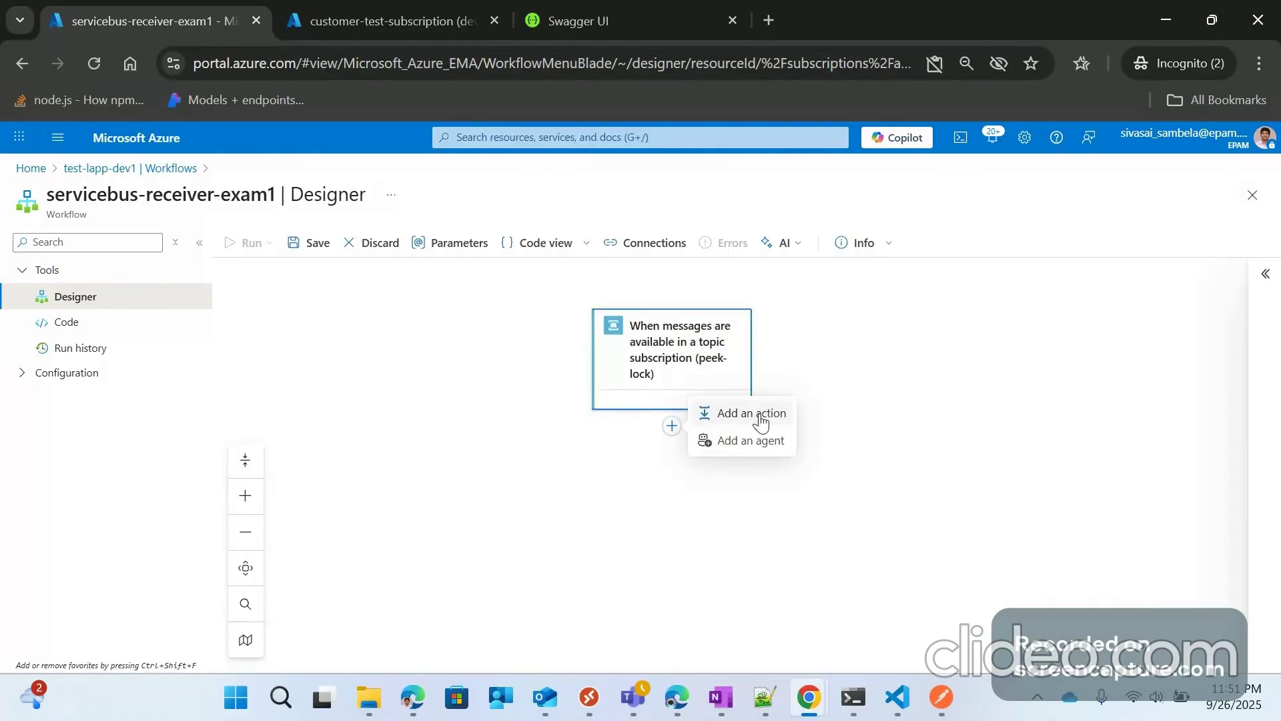
{"action": "left_click", "coordinate": [761, 418]}
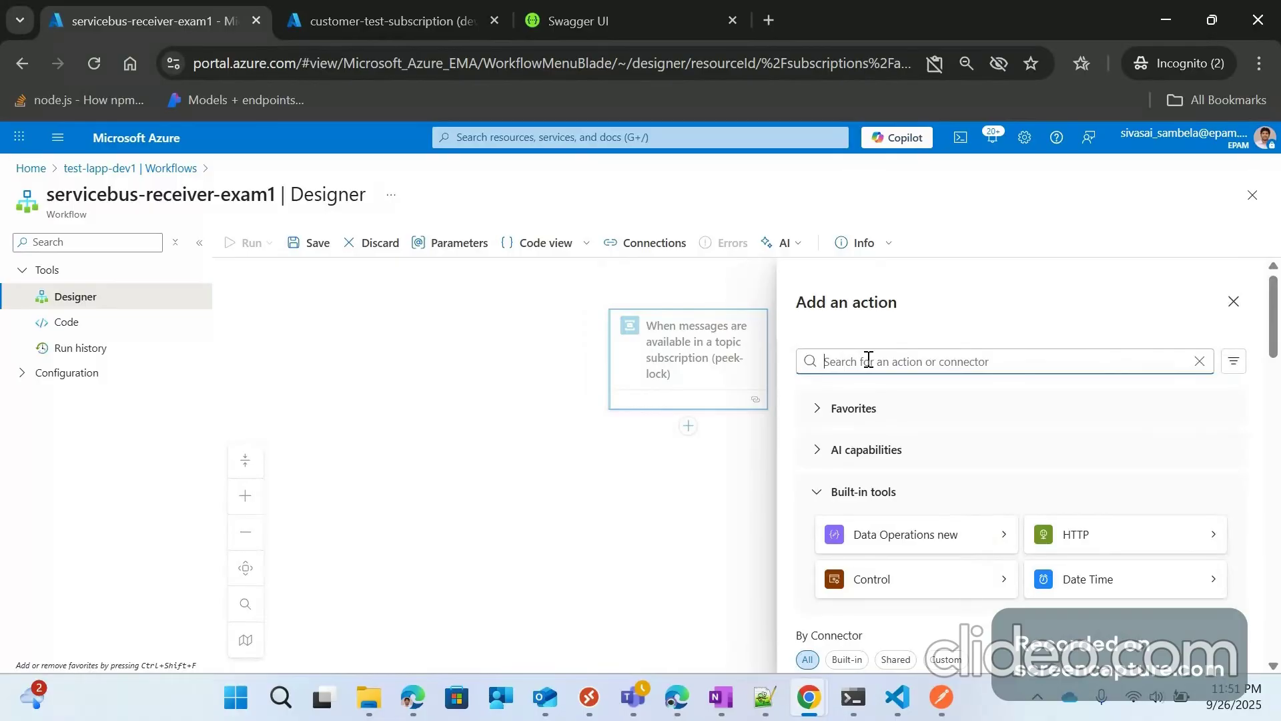
{"action": "type", "text": "c"}
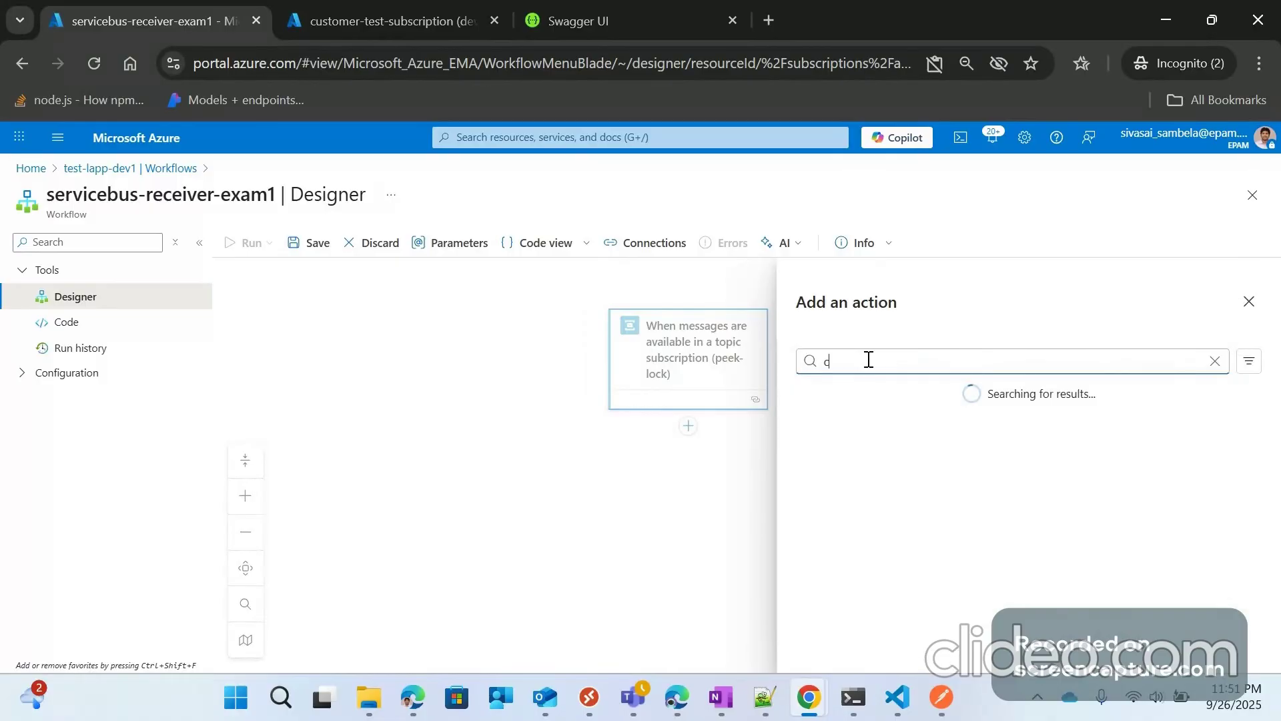
{"action": "type", "text": "ompose"}
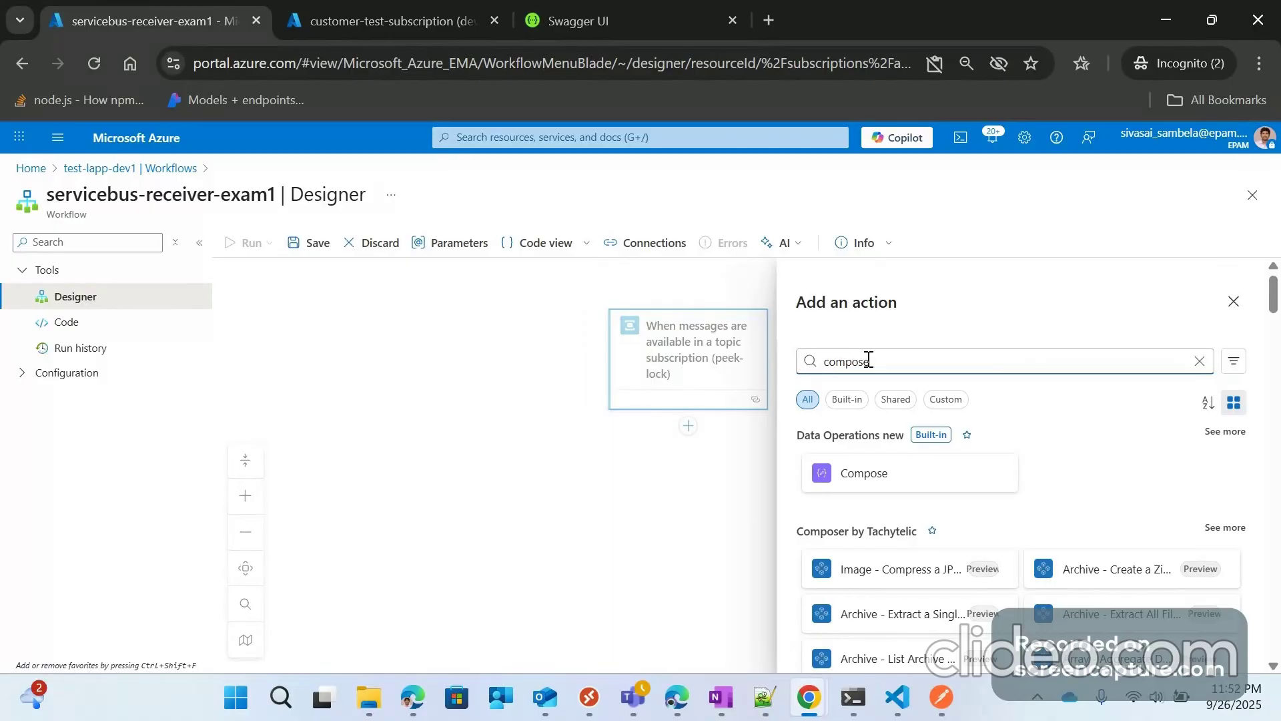
{"action": "left_click", "coordinate": [864, 474]}
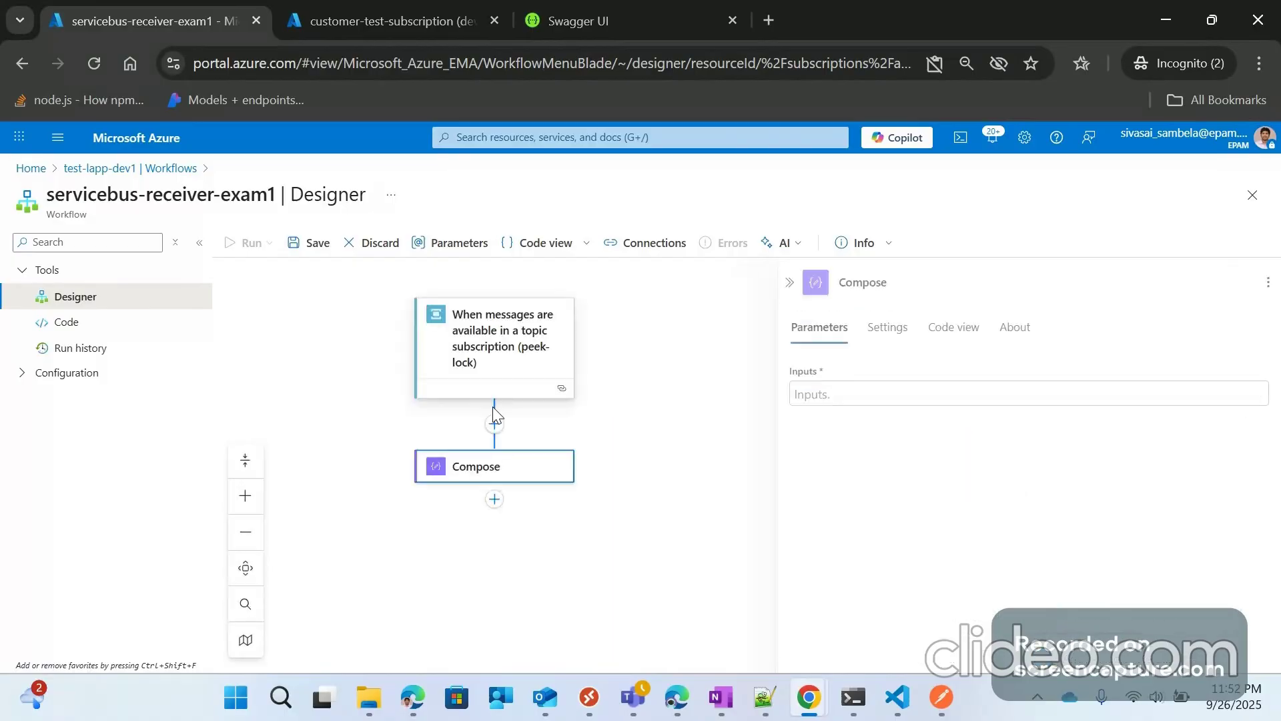
{"action": "left_click_drag", "start_coordinate": [654, 402], "coordinate": [668, 387]}
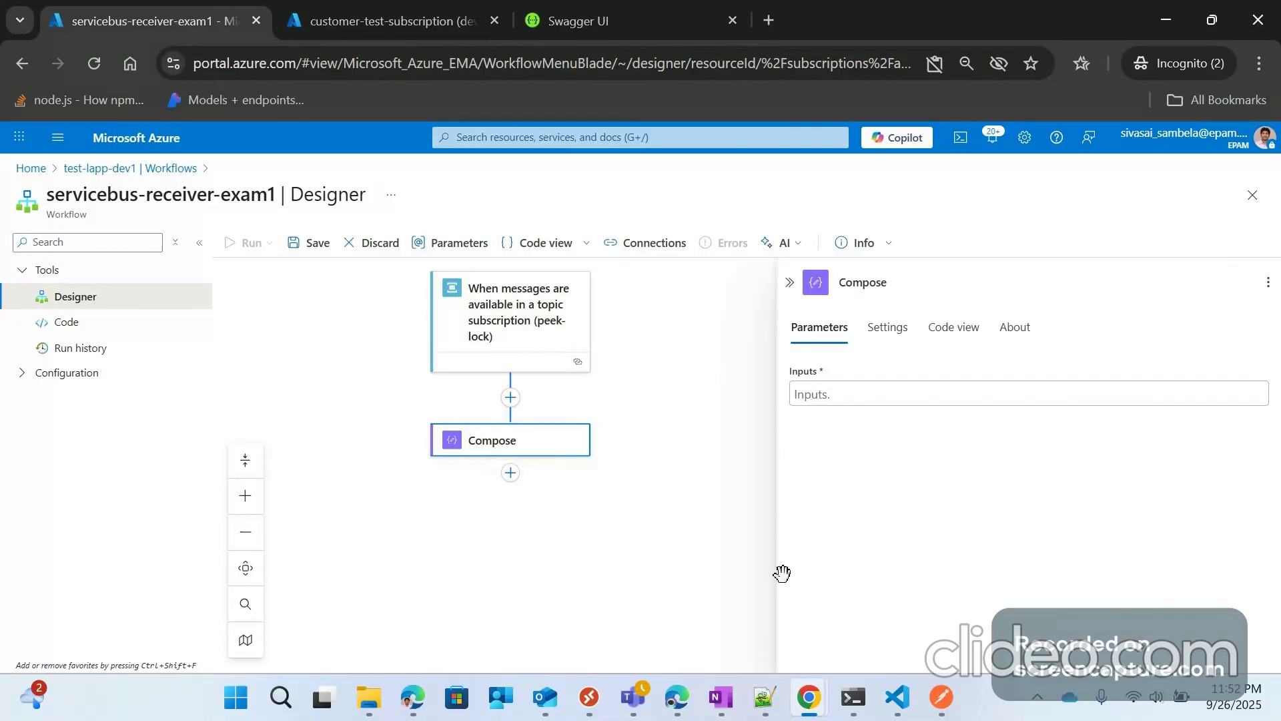
Step: Bring the Chrome window with the servicebus-receiver-exam1 workflow designer back to the front
{"action": "mouse_move", "coordinate": [809, 697]}
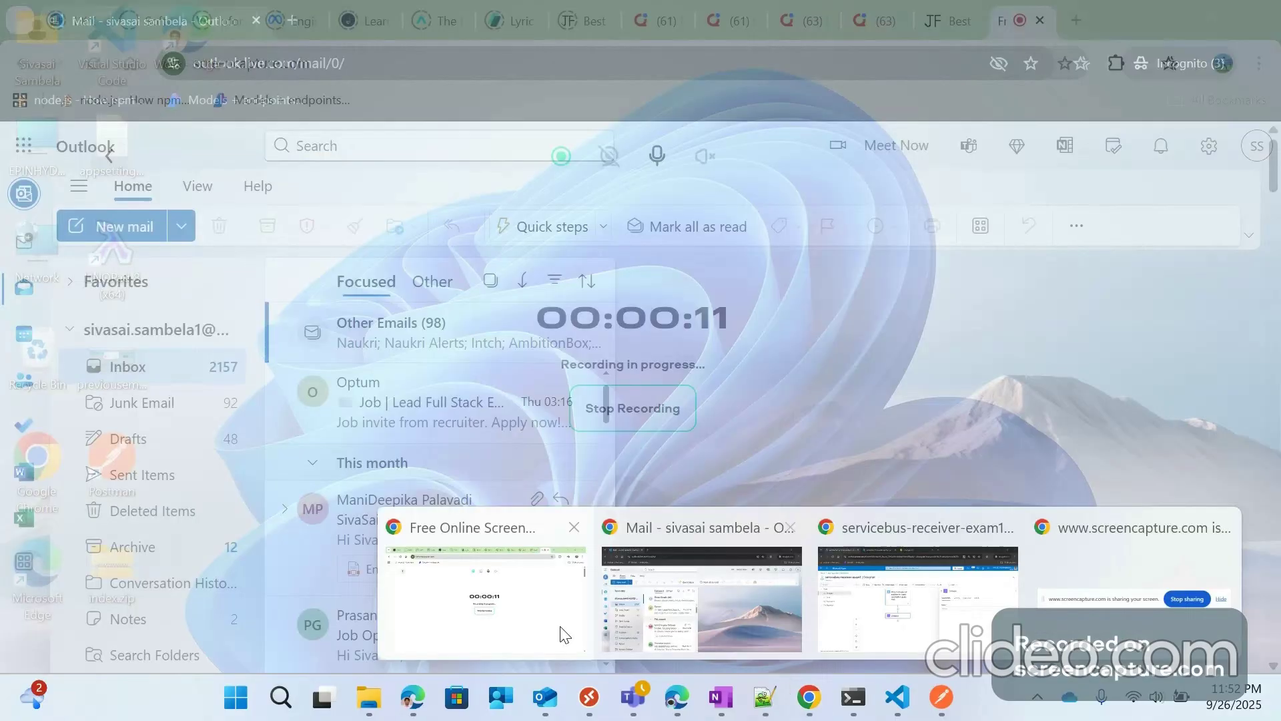
{"action": "left_click", "coordinate": [564, 634]}
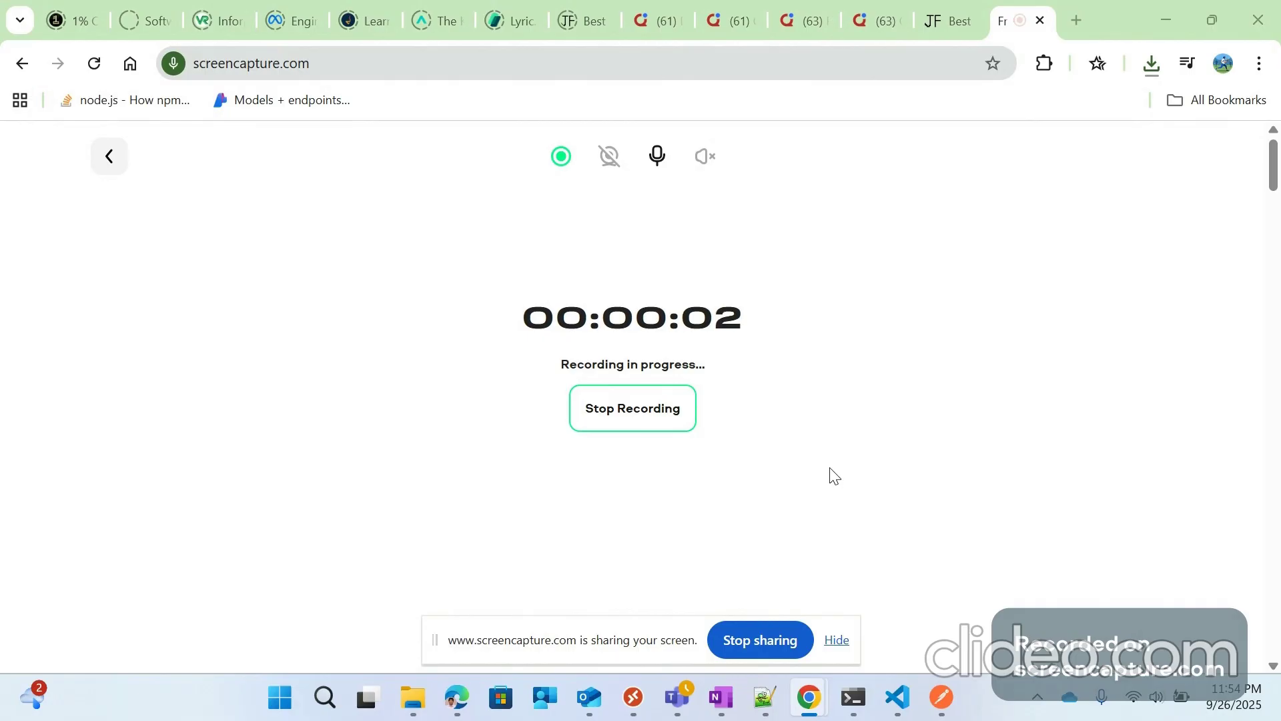
{"action": "mouse_move", "coordinate": [809, 697]}
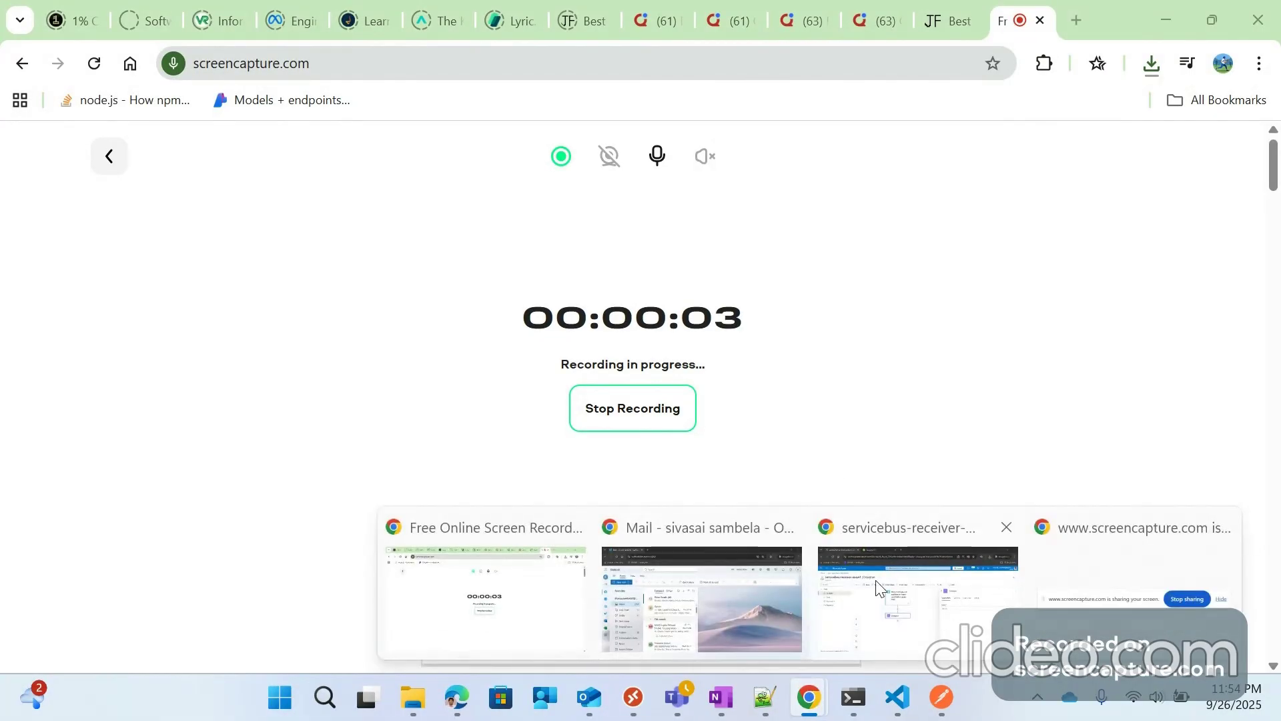
{"action": "left_click", "coordinate": [876, 587]}
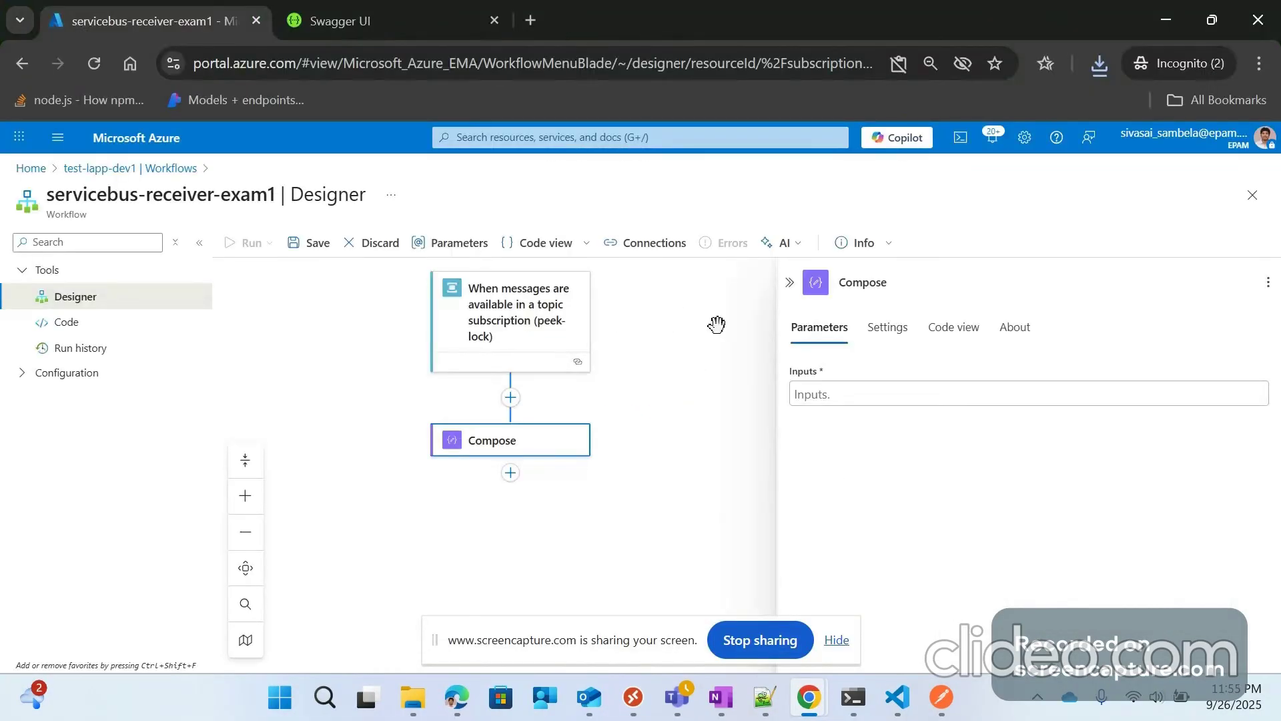
Step: Set the Compose action's Inputs to the trigger message's Content dynamic value
{"action": "left_click", "coordinate": [517, 328]}
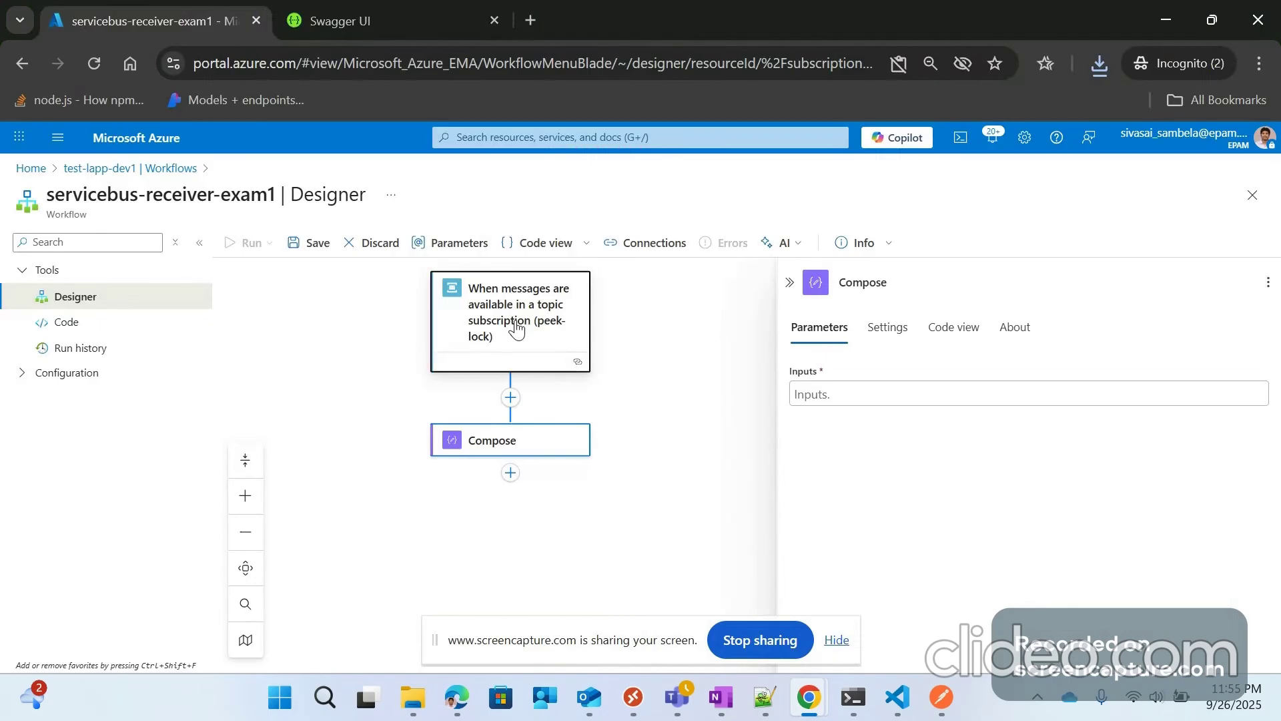
{"action": "left_click", "coordinate": [512, 458]}
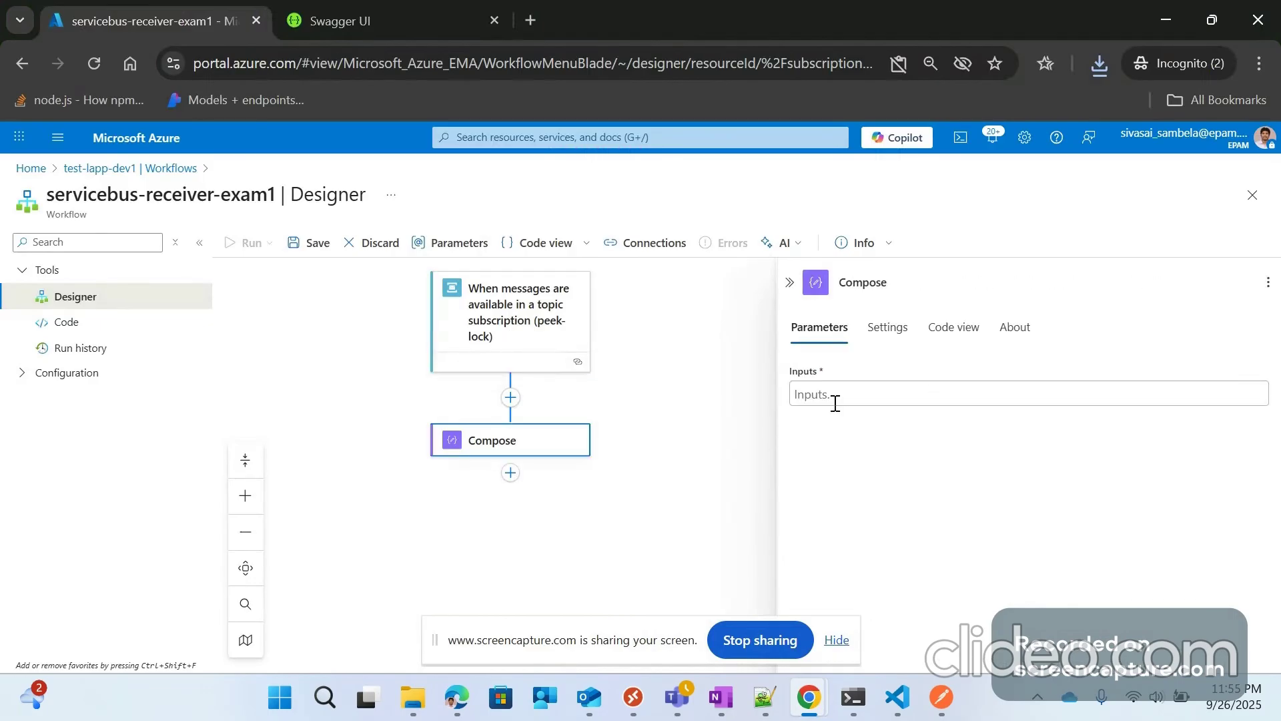
{"action": "left_click", "coordinate": [835, 400]}
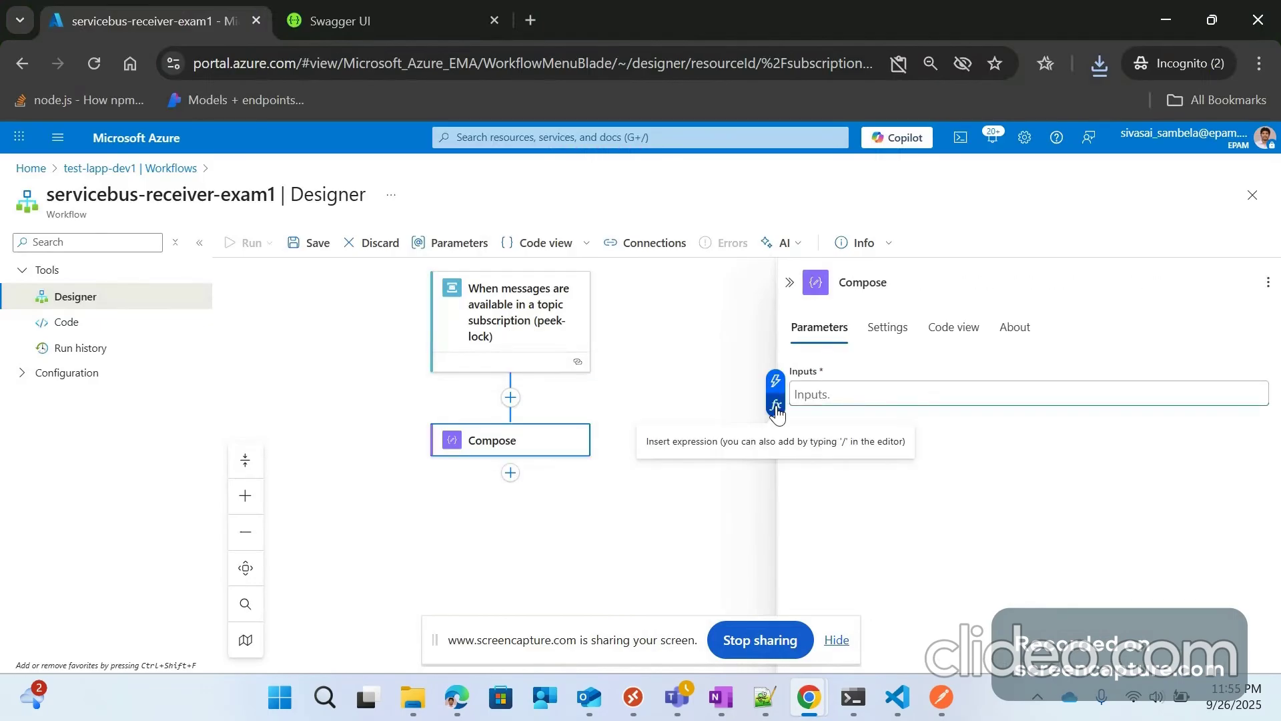
{"action": "left_click", "coordinate": [775, 406]}
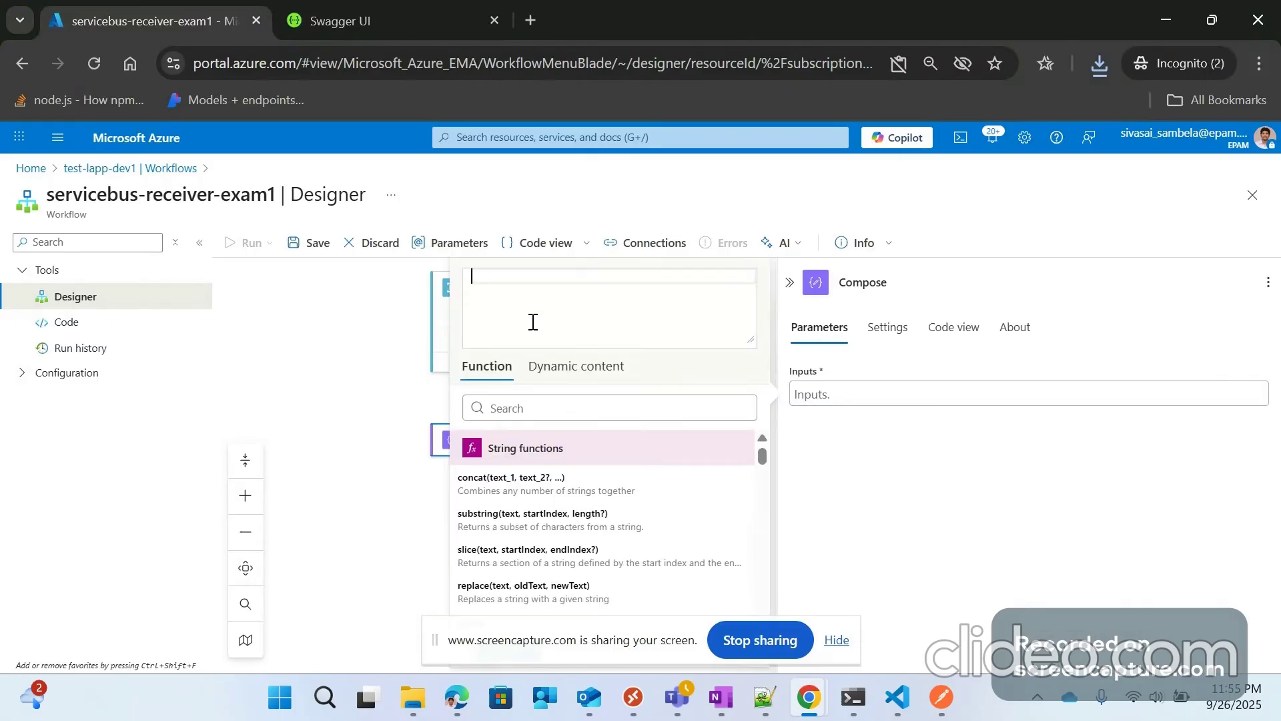
{"action": "left_click", "coordinate": [564, 367]}
{"action": "scroll", "coordinate": [525, 536], "scroll_direction": "down", "scroll_amount": 5}
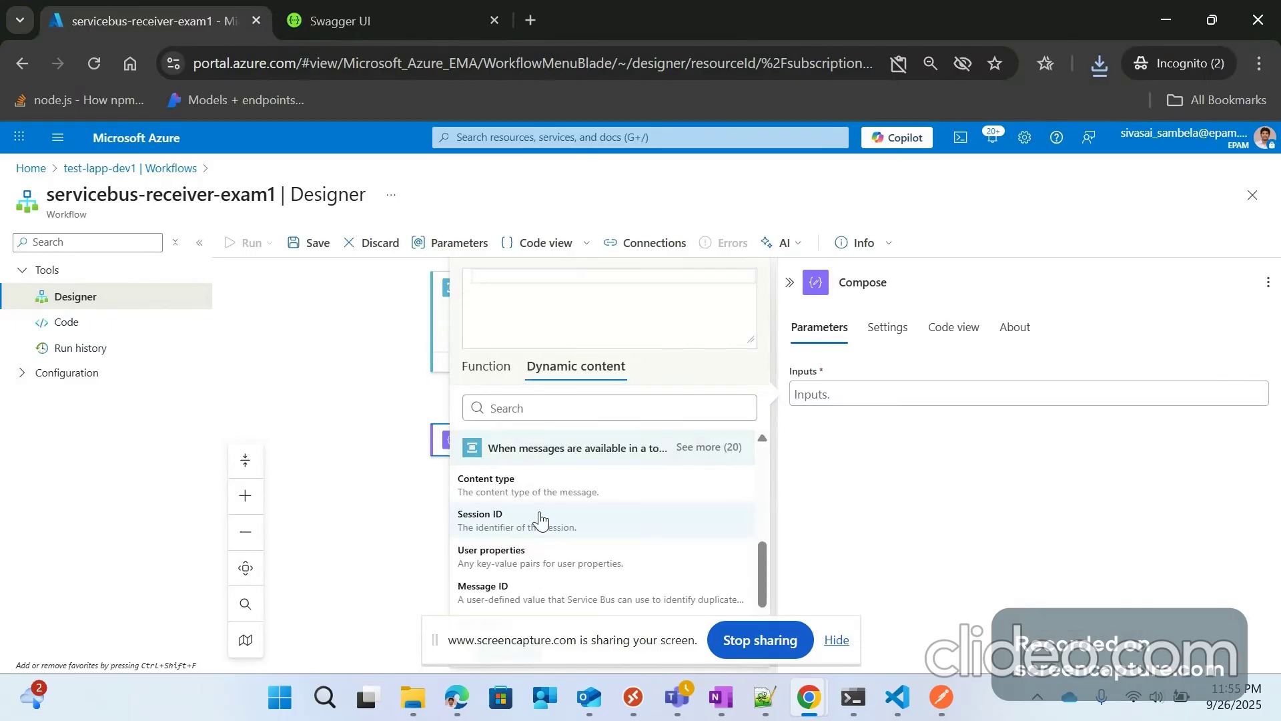
{"action": "scroll", "coordinate": [595, 551], "scroll_direction": "up", "scroll_amount": 1}
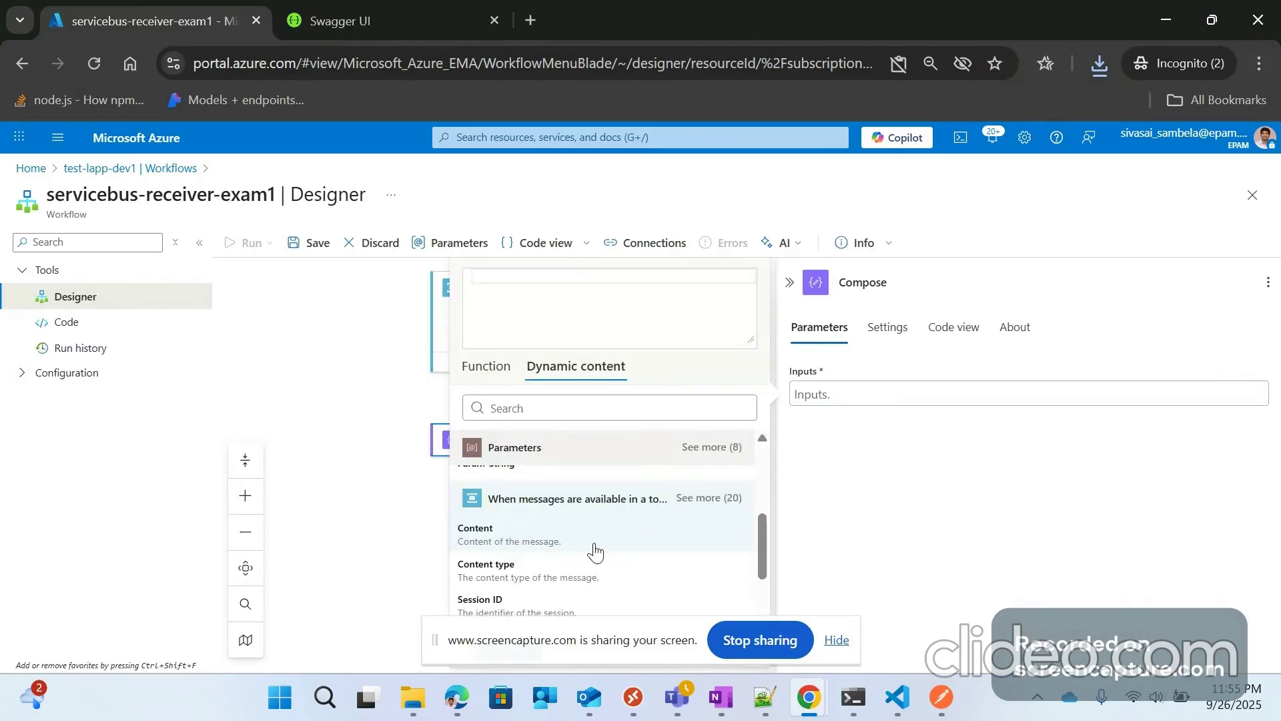
{"action": "left_click", "coordinate": [502, 539]}
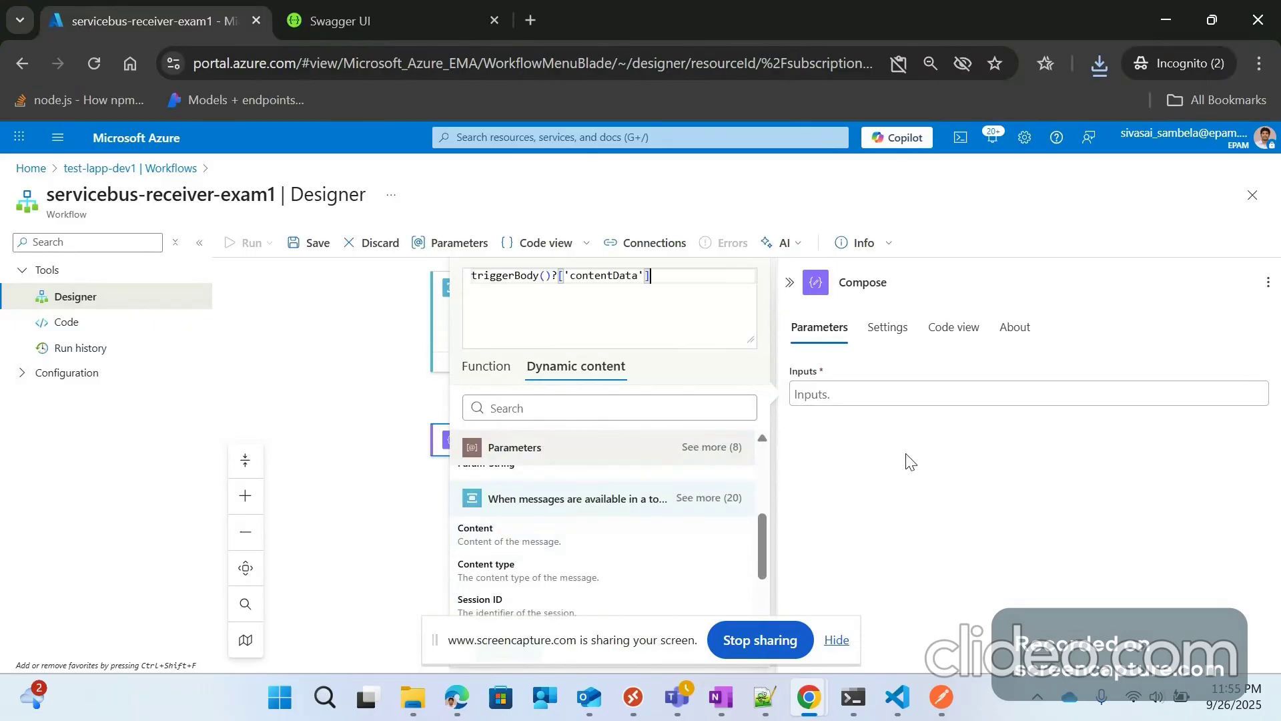
{"action": "left_click", "coordinate": [626, 649]}
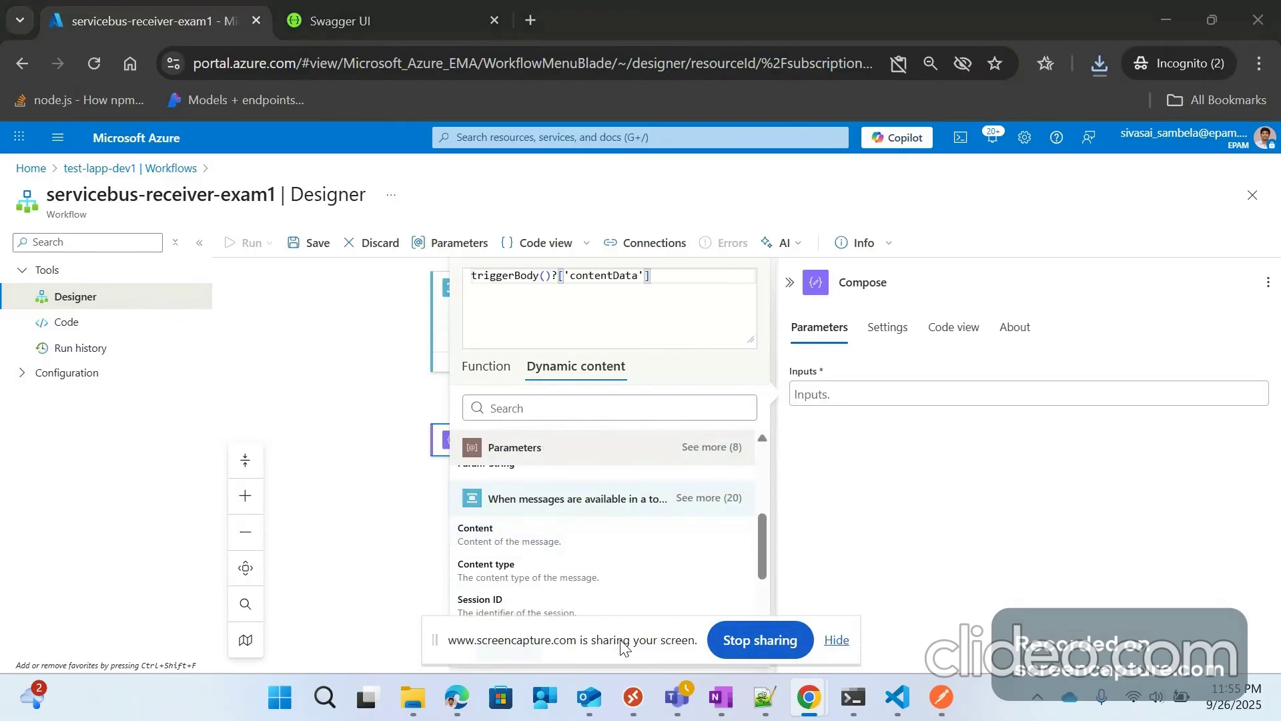
{"action": "left_click_drag", "start_coordinate": [622, 643], "coordinate": [1280, 700]}
{"action": "left_click", "coordinate": [508, 648]}
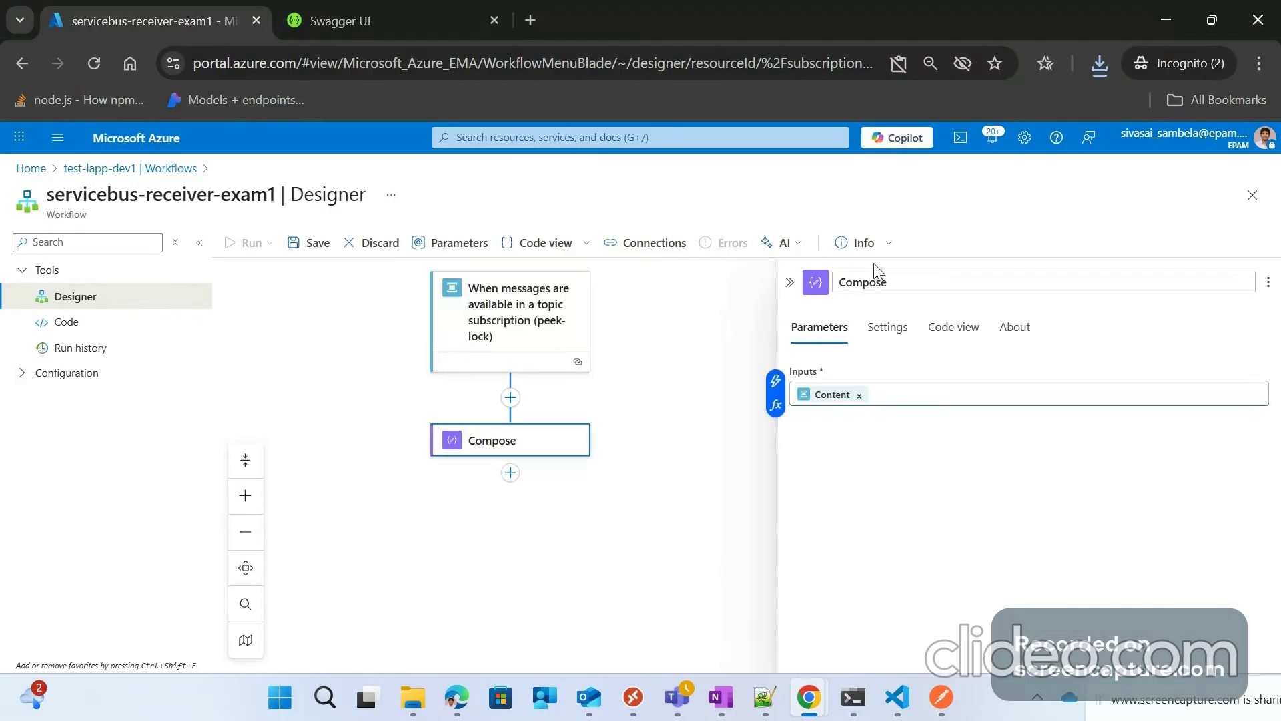
Step: Rename the Compose step to 'Message Content' and save the workflow
{"action": "left_click", "coordinate": [881, 281]}
{"action": "type", "text": "Me"}
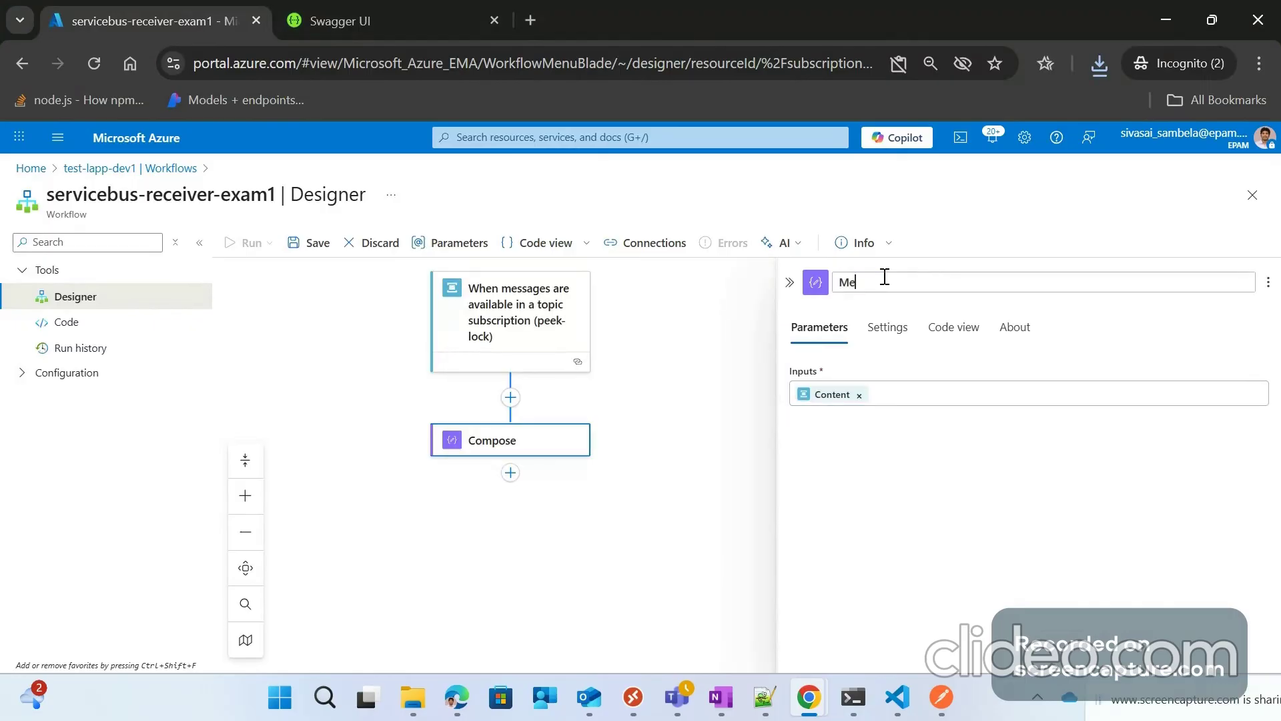
{"action": "type", "text": "ssage Content"}
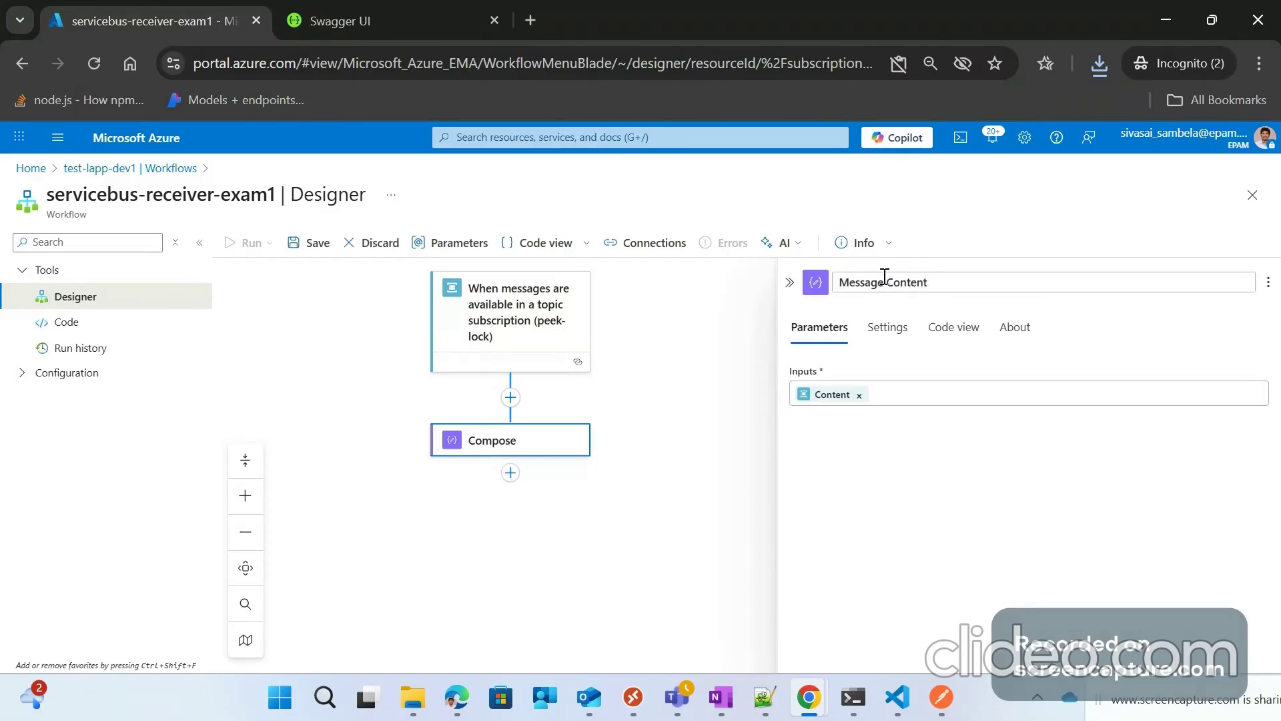
{"action": "left_click", "coordinate": [788, 280]}
{"action": "left_click", "coordinate": [310, 243]}
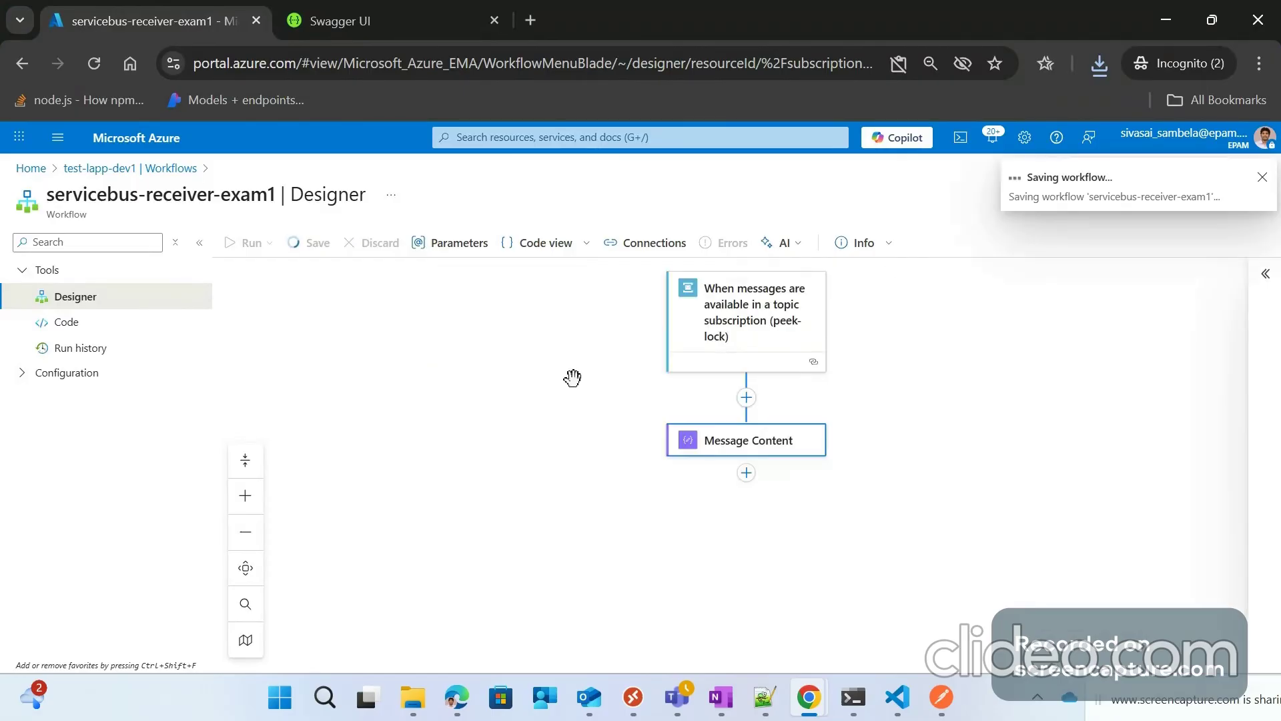
{"action": "scroll", "coordinate": [886, 365], "scroll_direction": "down", "scroll_amount": 2}
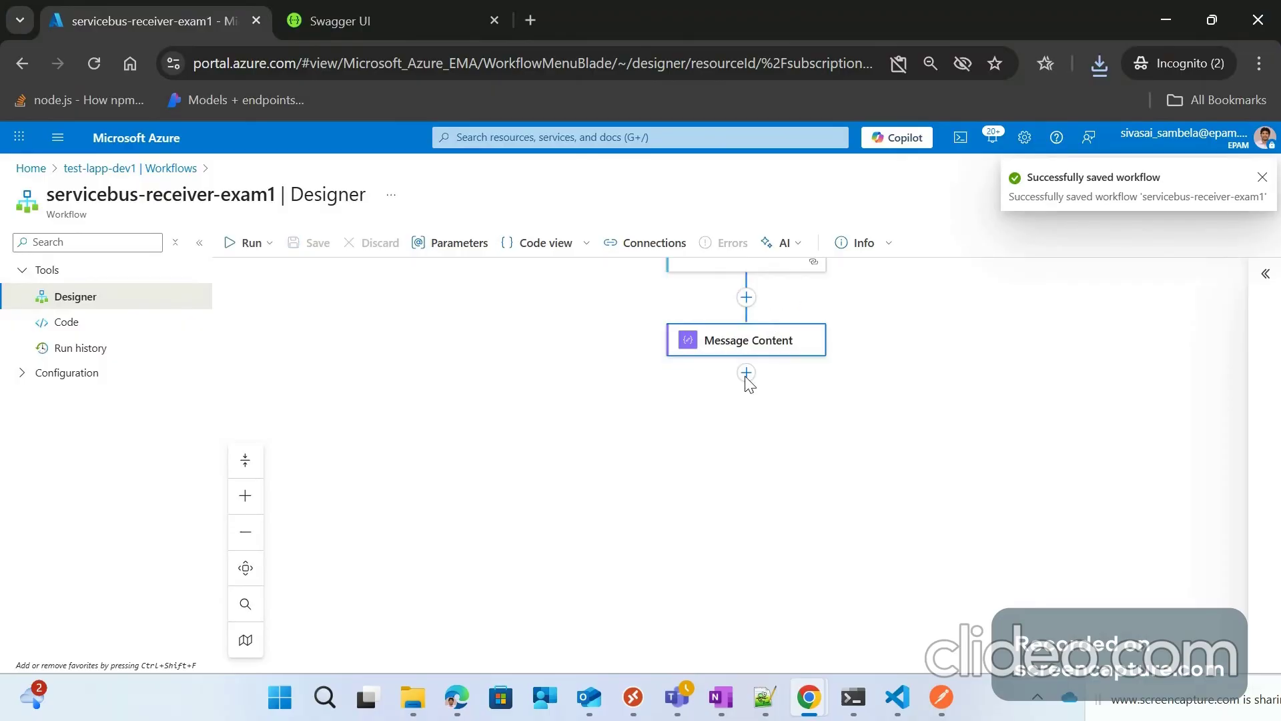
{"action": "left_click", "coordinate": [746, 374]}
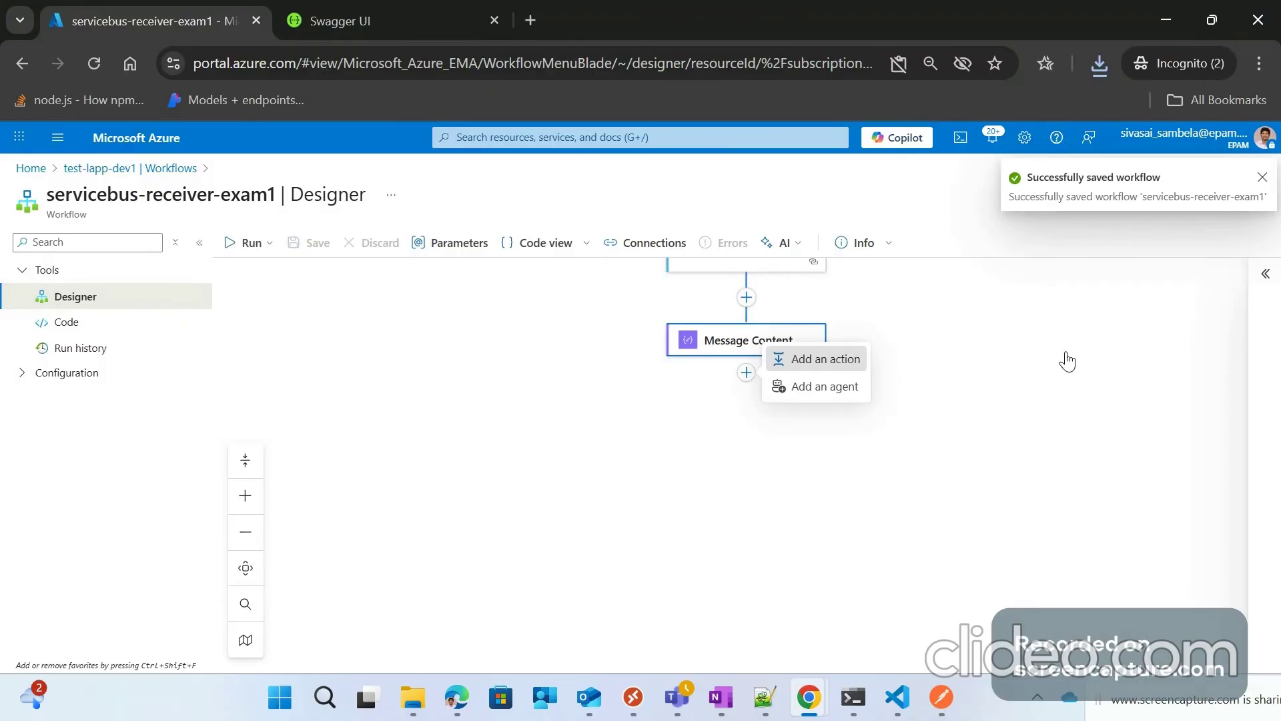
Step: Add the 'Complete the message in a topic subscription' action after Message Content
{"action": "left_click", "coordinate": [825, 359]}
{"action": "type", "text": "co"}
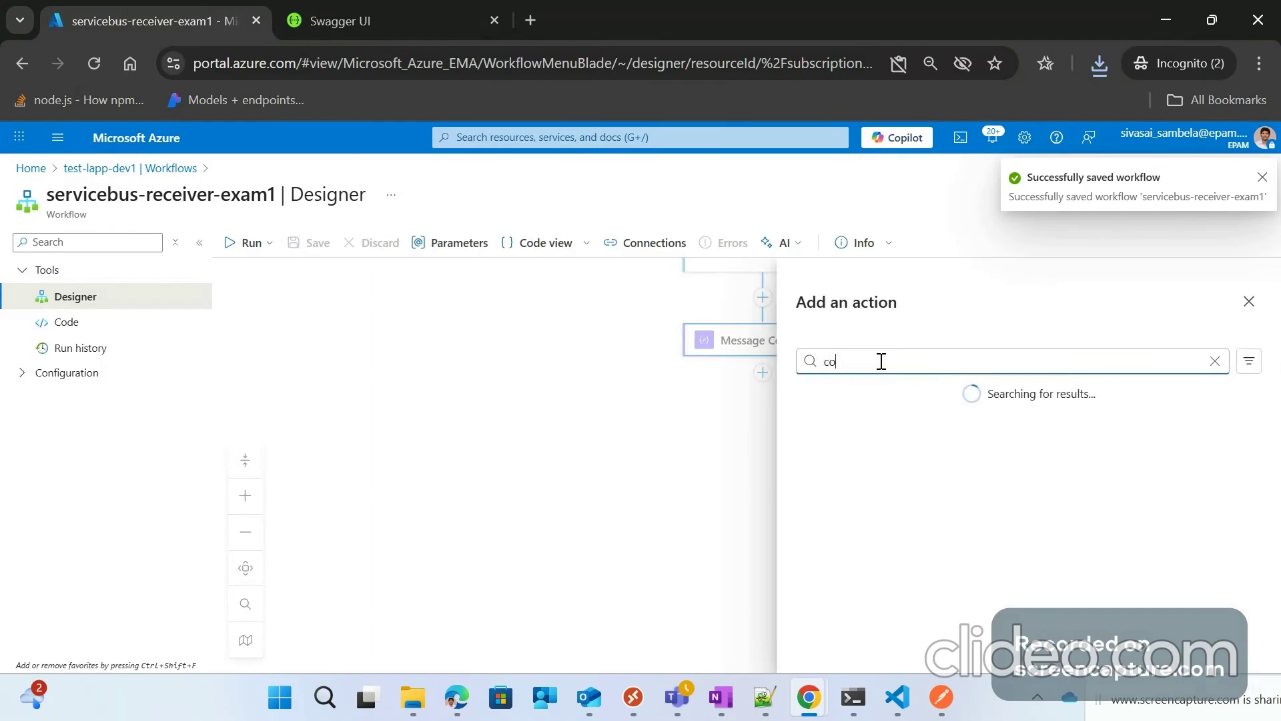
{"action": "type", "text": "mplete the"}
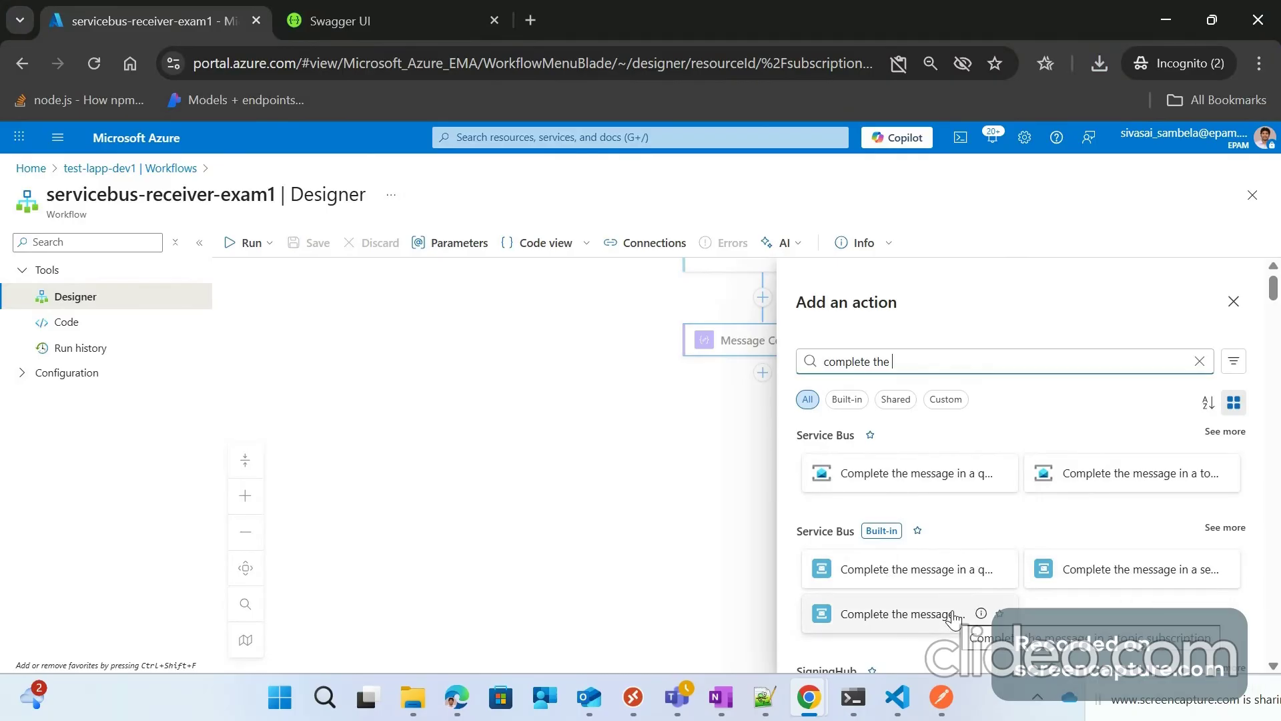
{"action": "left_click", "coordinate": [894, 613]}
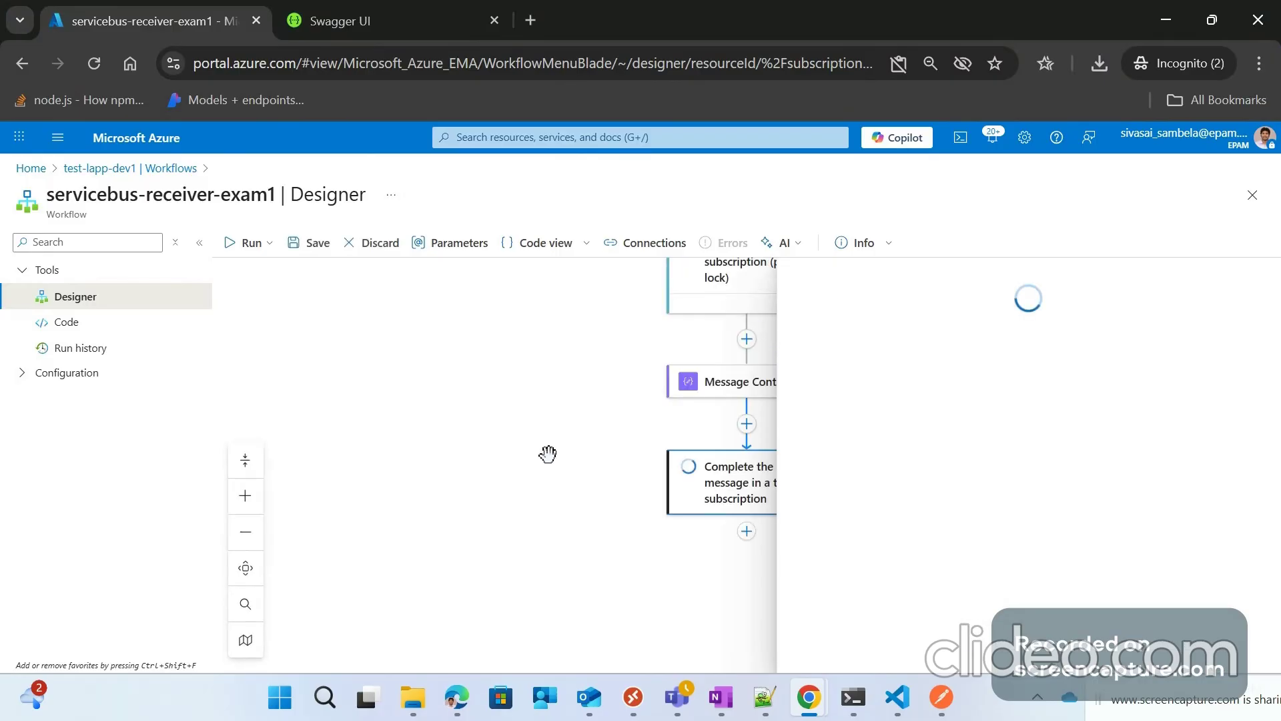
{"action": "left_click_drag", "start_coordinate": [547, 453], "coordinate": [830, 409]}
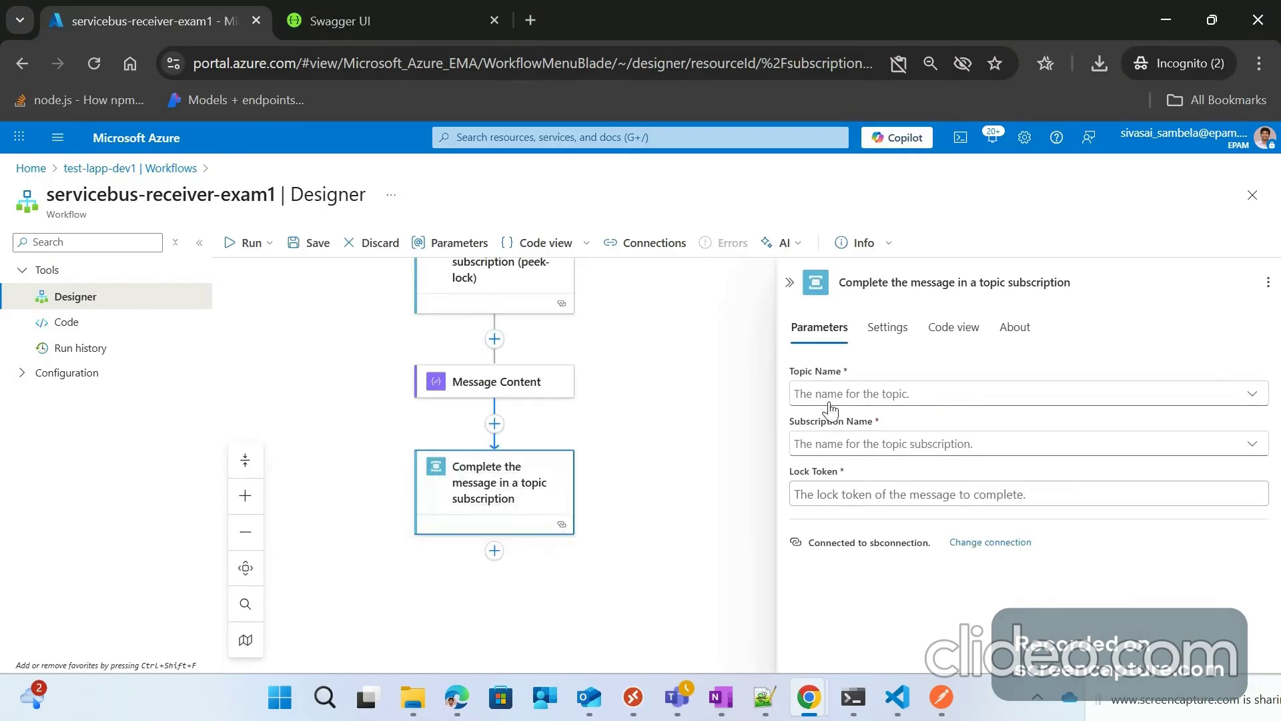
Step: Set the completion step's Topic Name to the sb-topic-name parameter
{"action": "left_click", "coordinate": [789, 394]}
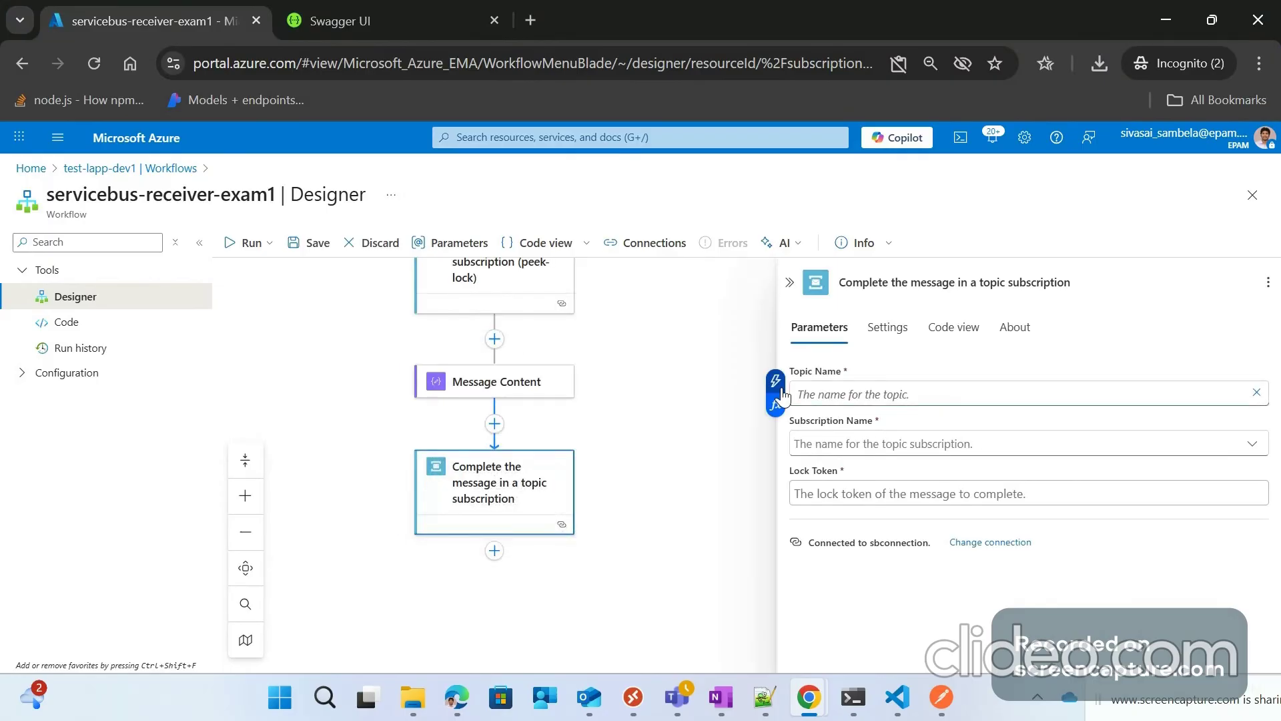
{"action": "left_click", "coordinate": [782, 395]}
{"action": "left_click", "coordinate": [577, 366]}
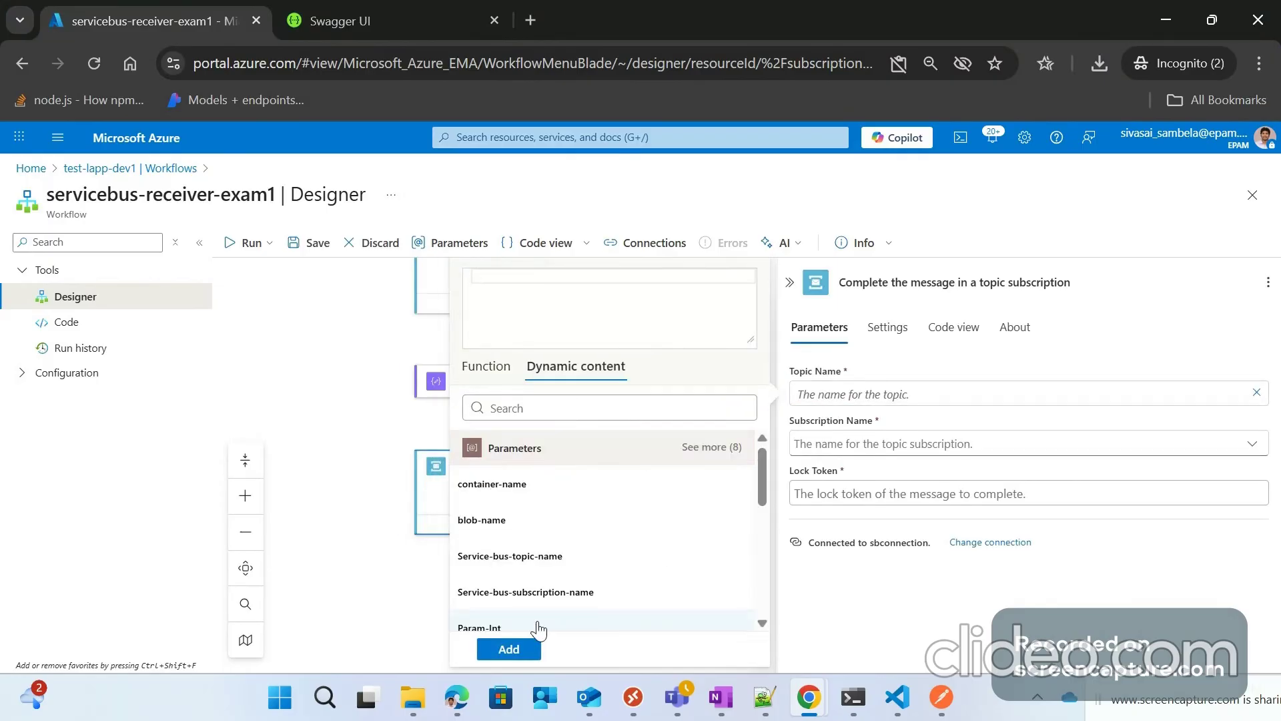
{"action": "scroll", "coordinate": [551, 552], "scroll_direction": "down", "scroll_amount": 3}
{"action": "scroll", "coordinate": [551, 552], "scroll_direction": "up", "scroll_amount": 2}
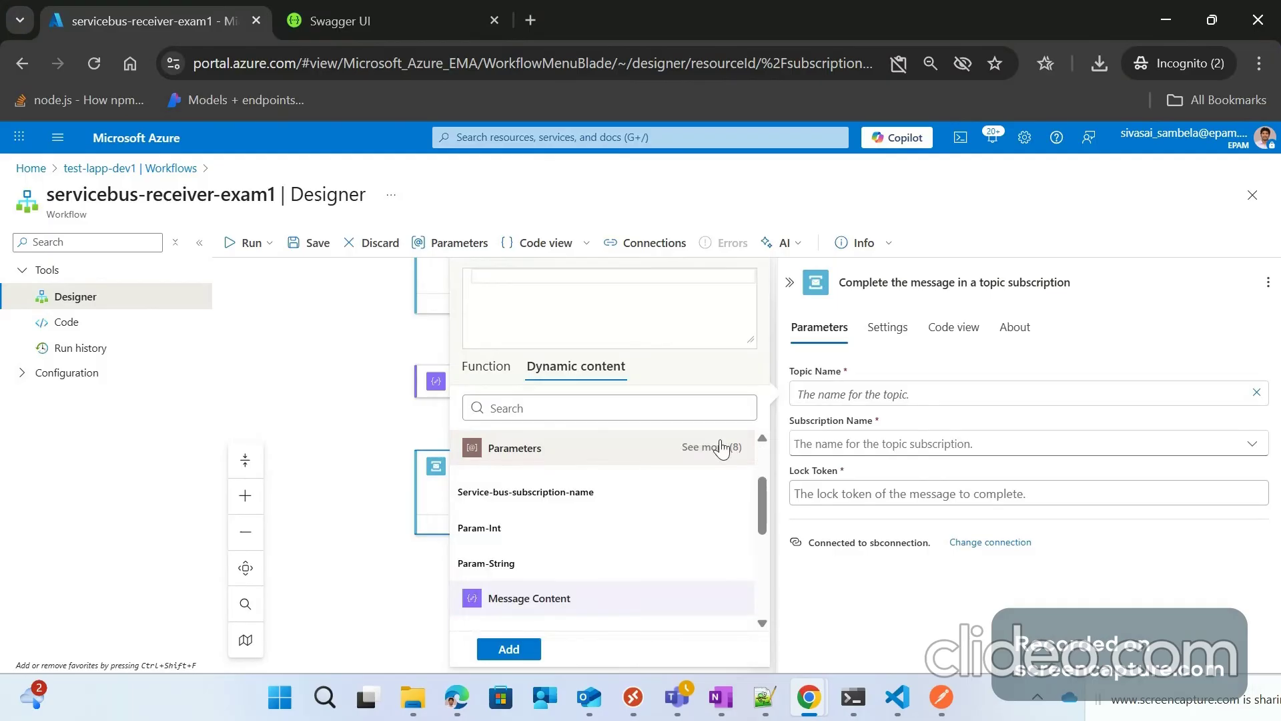
{"action": "left_click", "coordinate": [721, 447]}
{"action": "scroll", "coordinate": [532, 554], "scroll_direction": "down", "scroll_amount": 2}
{"action": "left_click", "coordinate": [531, 548]}
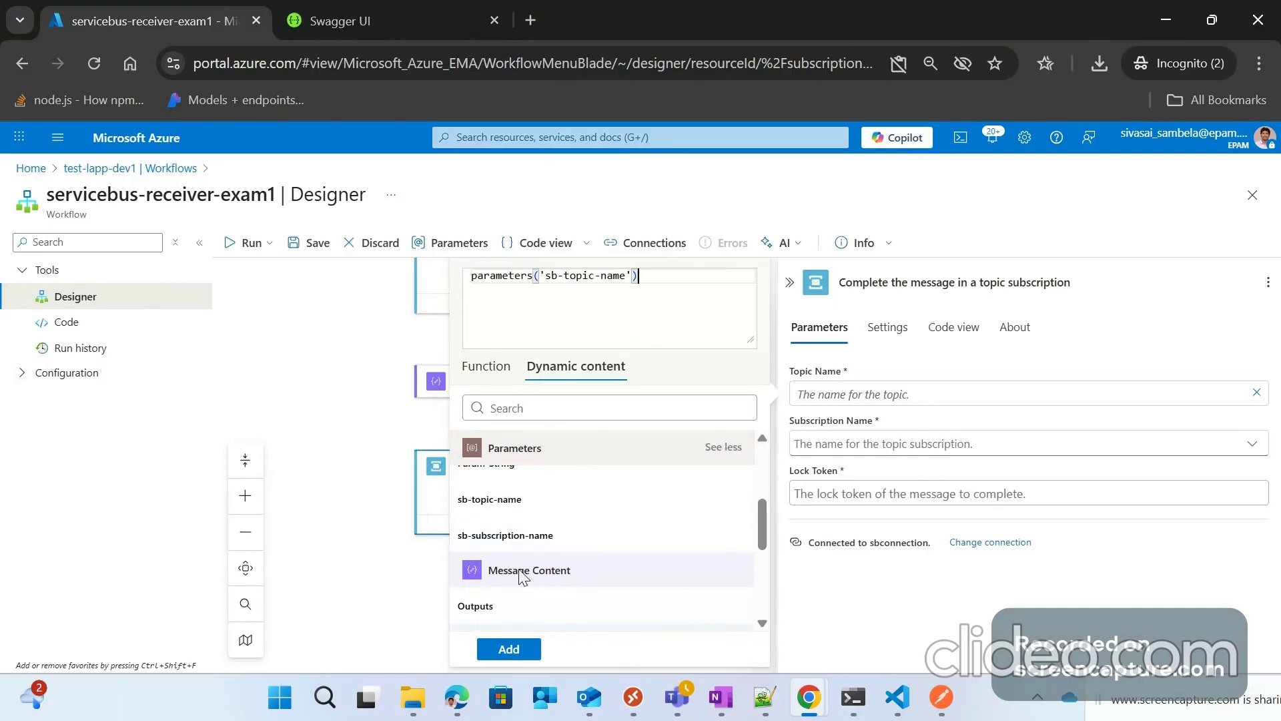
{"action": "left_click", "coordinate": [508, 648]}
Step: Set a custom Subscription Name using the sb-subscription-name parameter
{"action": "left_click", "coordinate": [869, 443]}
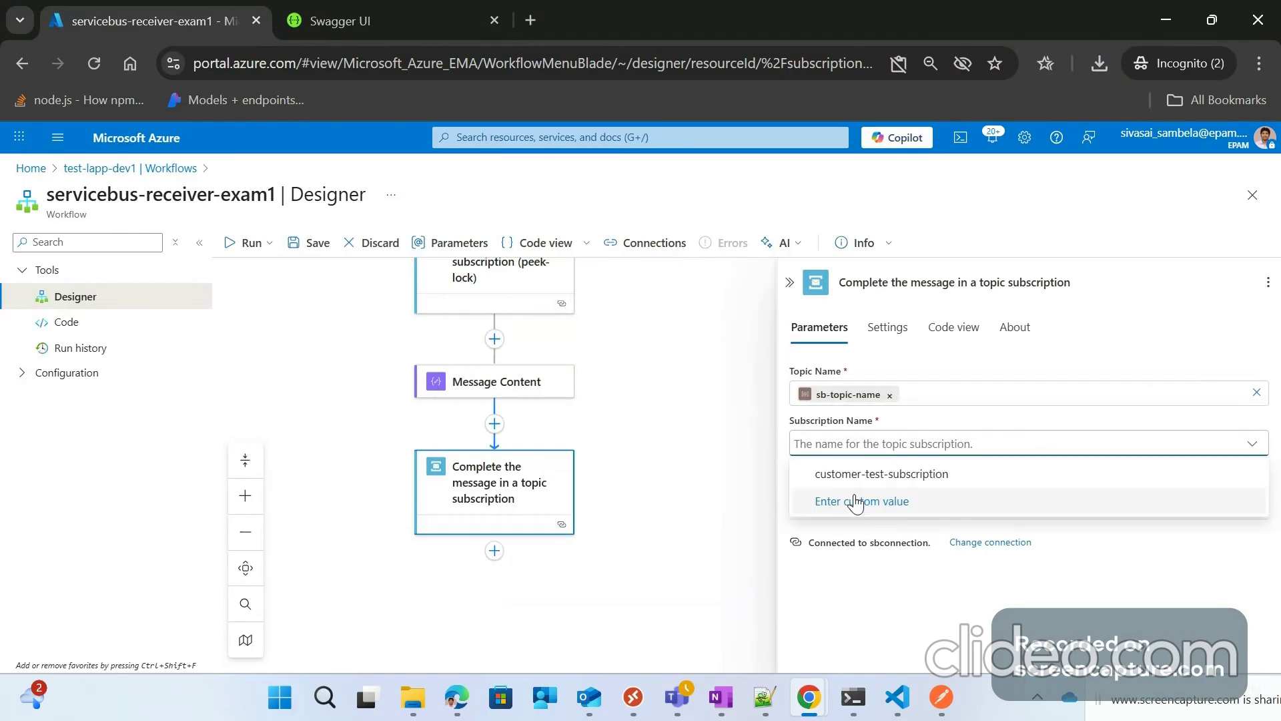
{"action": "left_click", "coordinate": [869, 502]}
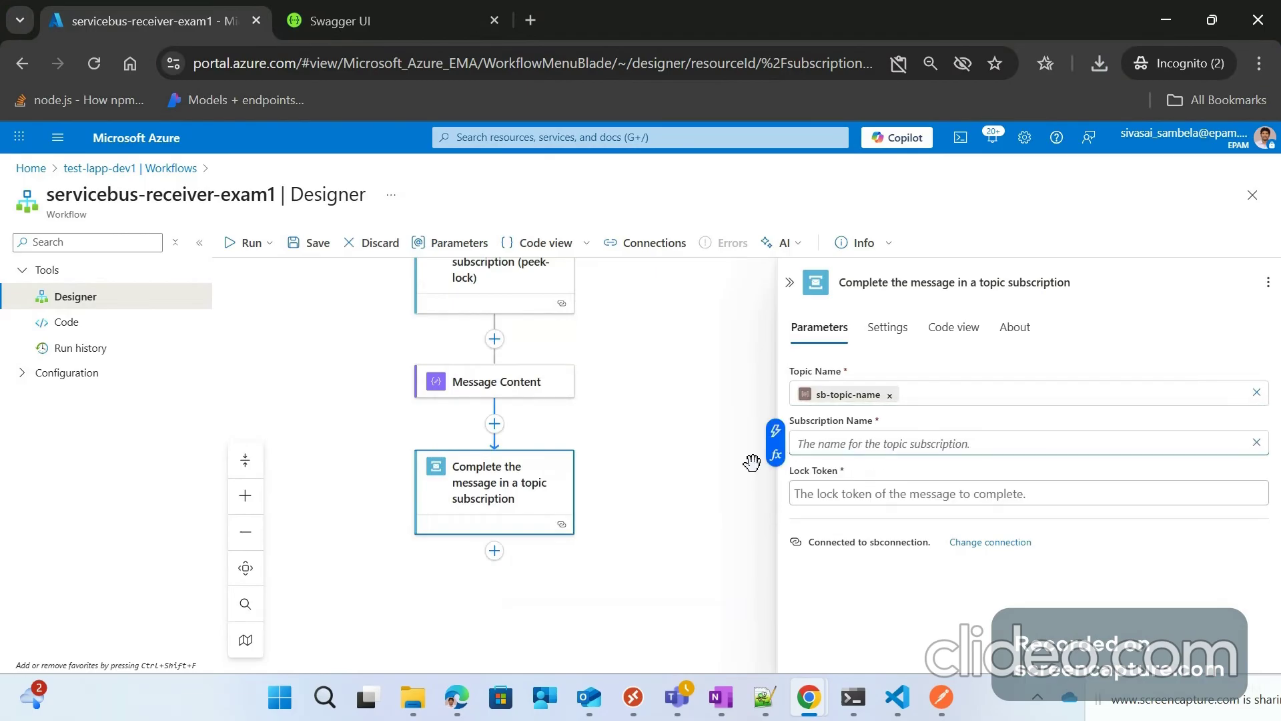
{"action": "left_click", "coordinate": [774, 455]}
{"action": "left_click", "coordinate": [577, 366]}
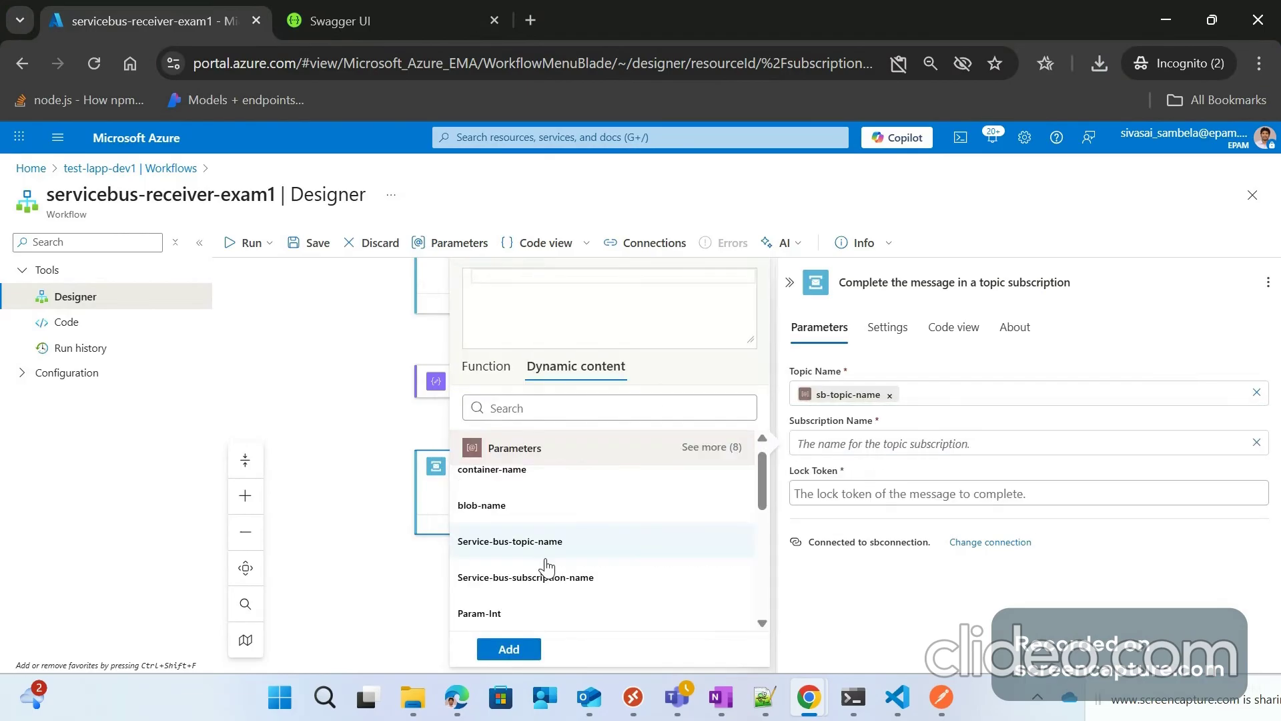
{"action": "left_click", "coordinate": [710, 447]}
{"action": "scroll", "coordinate": [514, 551], "scroll_direction": "down", "scroll_amount": 2}
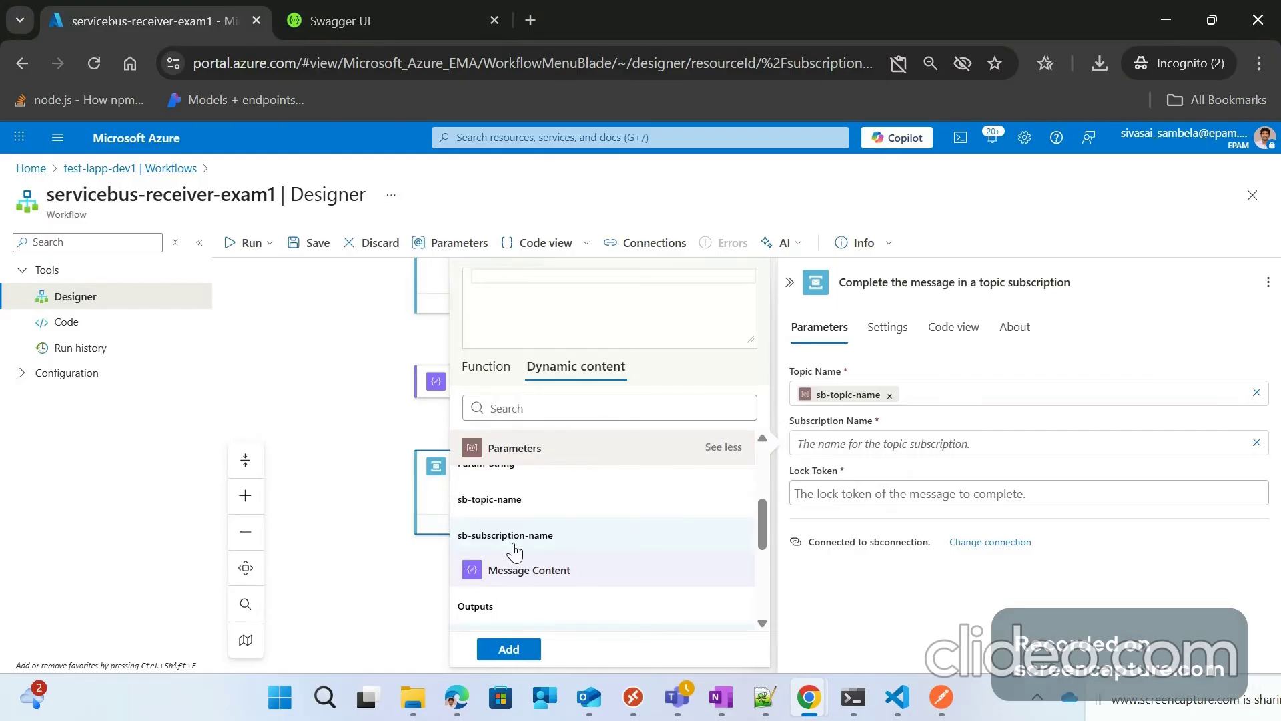
{"action": "left_click", "coordinate": [527, 538]}
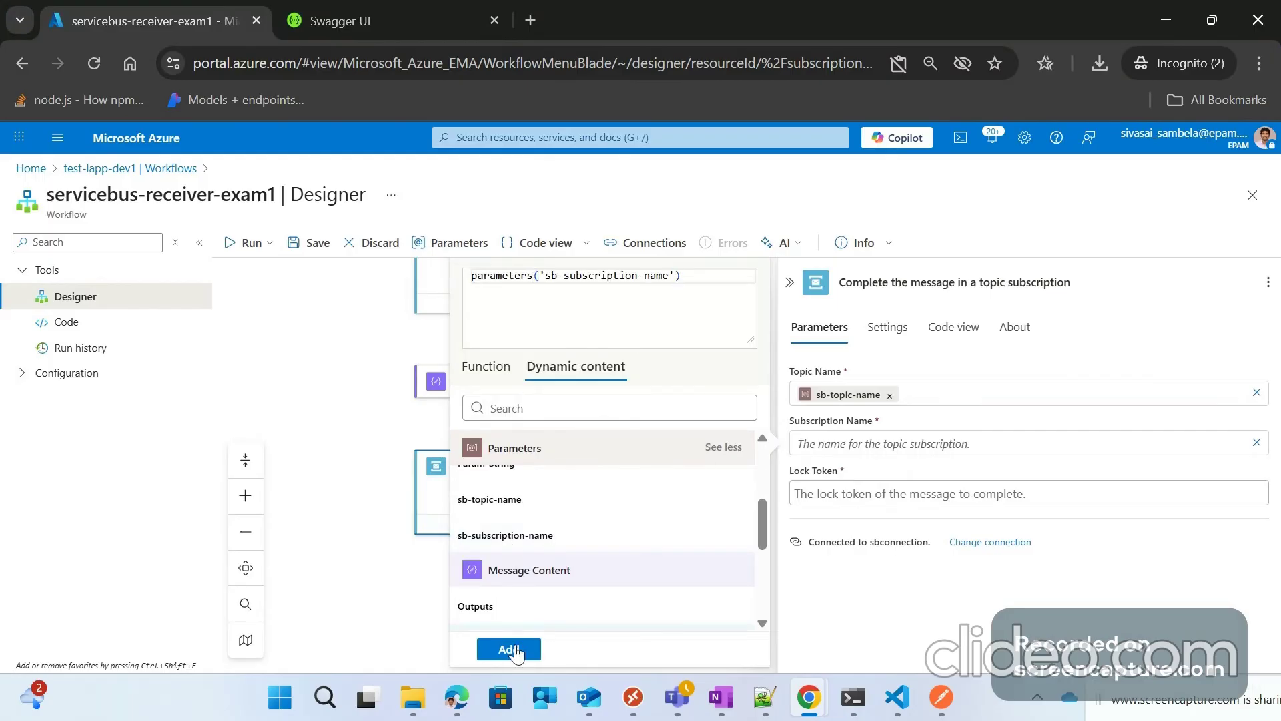
{"action": "left_click", "coordinate": [508, 649]}
Step: Set Lock Token to the trigger message's Lock Token and save the workflow
{"action": "left_click", "coordinate": [834, 503]}
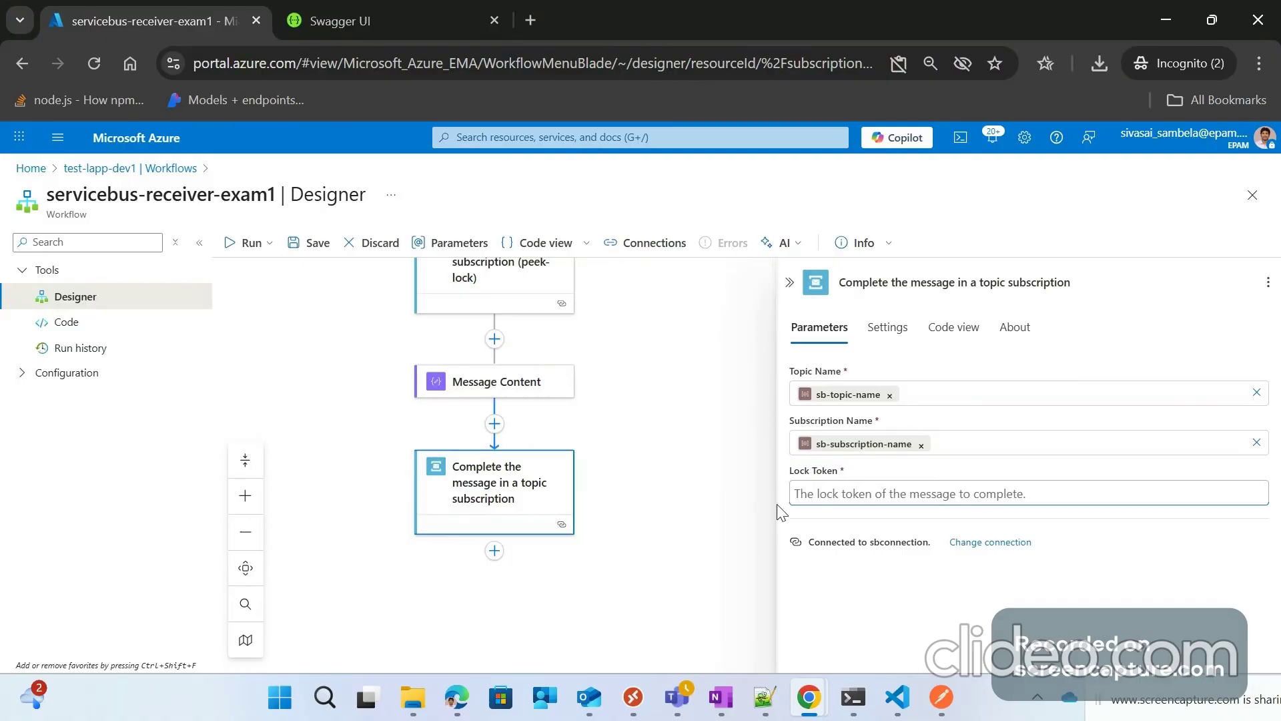
{"action": "left_click", "coordinate": [777, 503]}
{"action": "scroll", "coordinate": [513, 509], "scroll_direction": "down", "scroll_amount": 5}
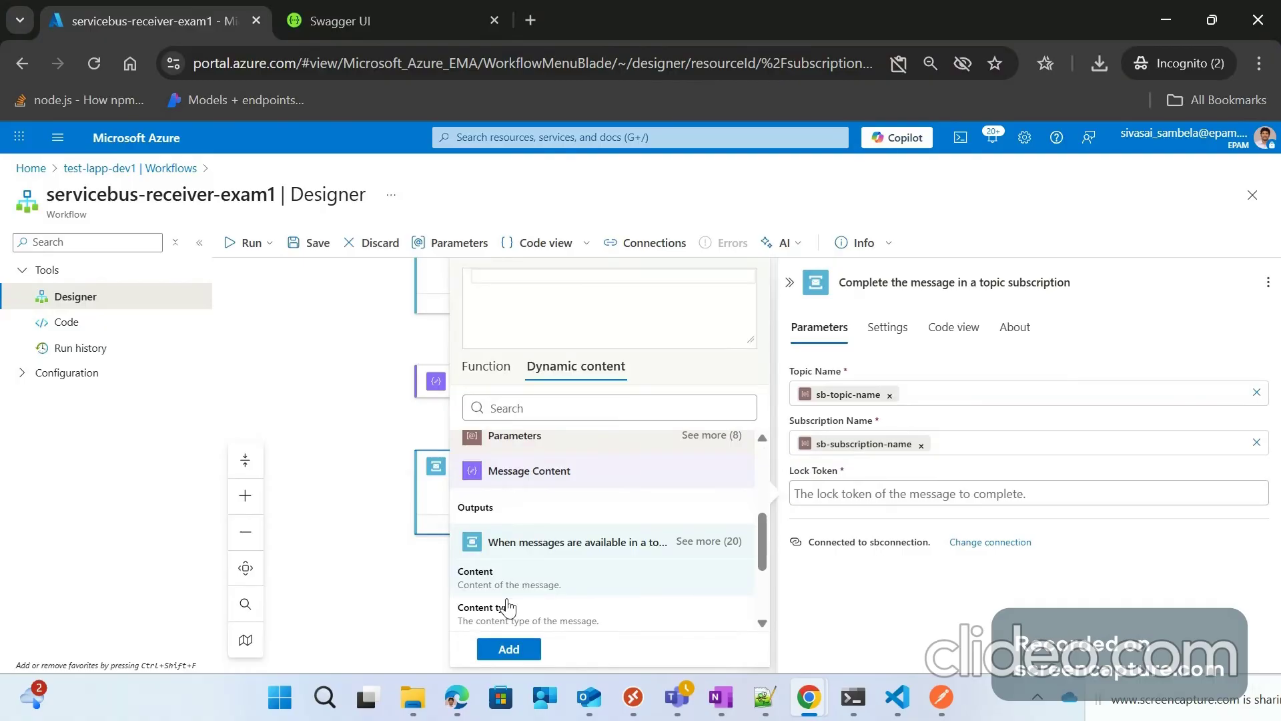
{"action": "scroll", "coordinate": [514, 607], "scroll_direction": "down", "scroll_amount": 3}
{"action": "left_click", "coordinate": [523, 608]}
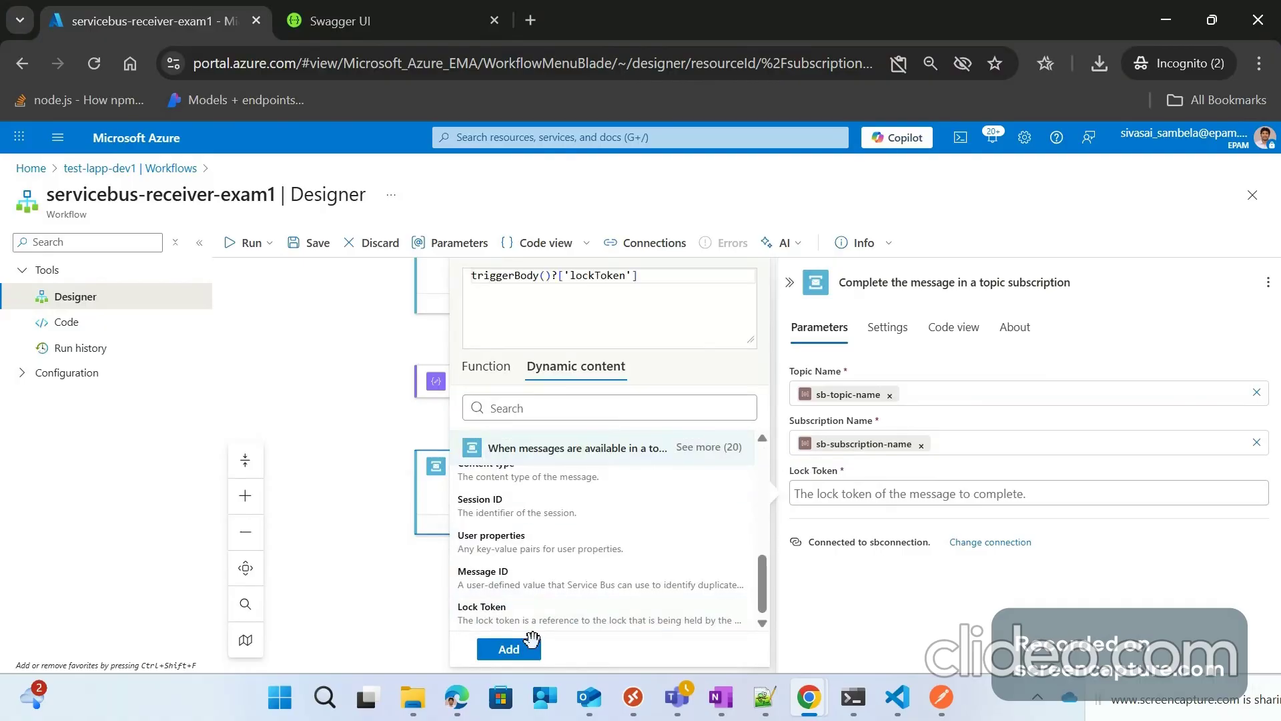
{"action": "left_click", "coordinate": [509, 648]}
{"action": "left_click", "coordinate": [686, 467]}
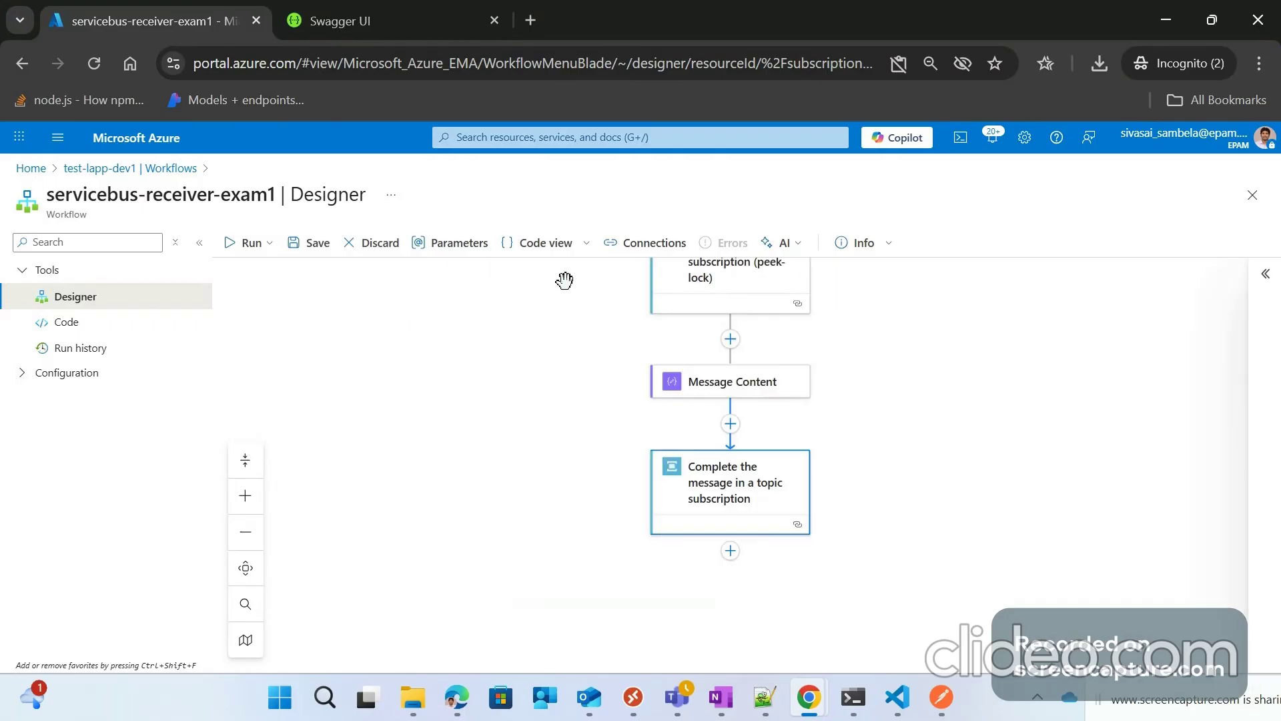
{"action": "left_click", "coordinate": [315, 244]}
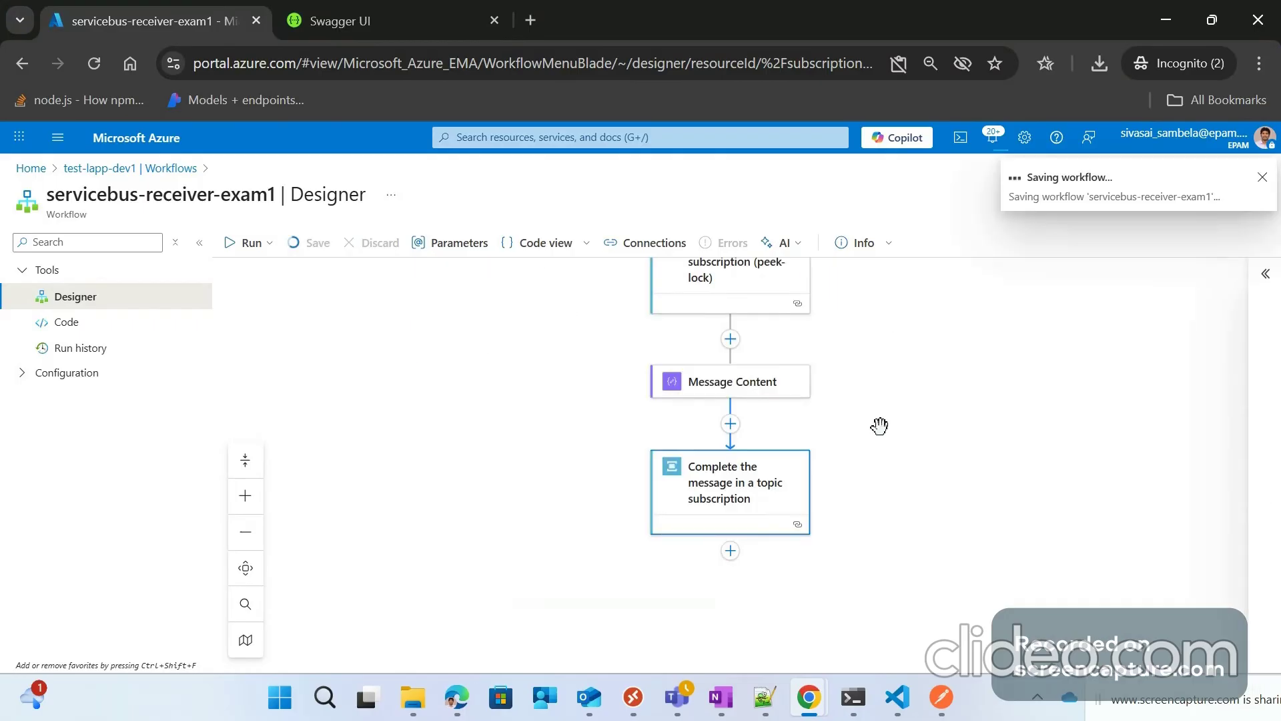
{"action": "scroll", "coordinate": [880, 422], "scroll_direction": "down", "scroll_amount": 1}
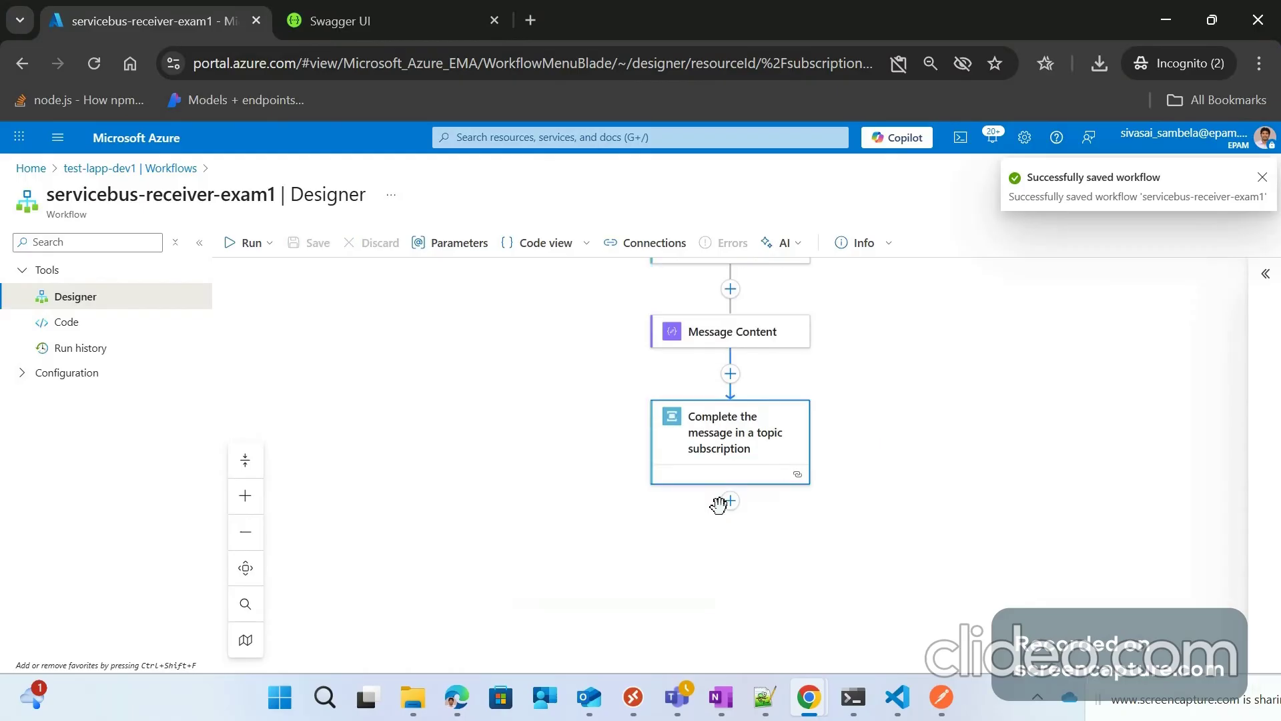
{"action": "left_click", "coordinate": [728, 501]}
Step: Add a built-in Terminate action with status Succeeded after the completion step and save
{"action": "left_click", "coordinate": [833, 492]}
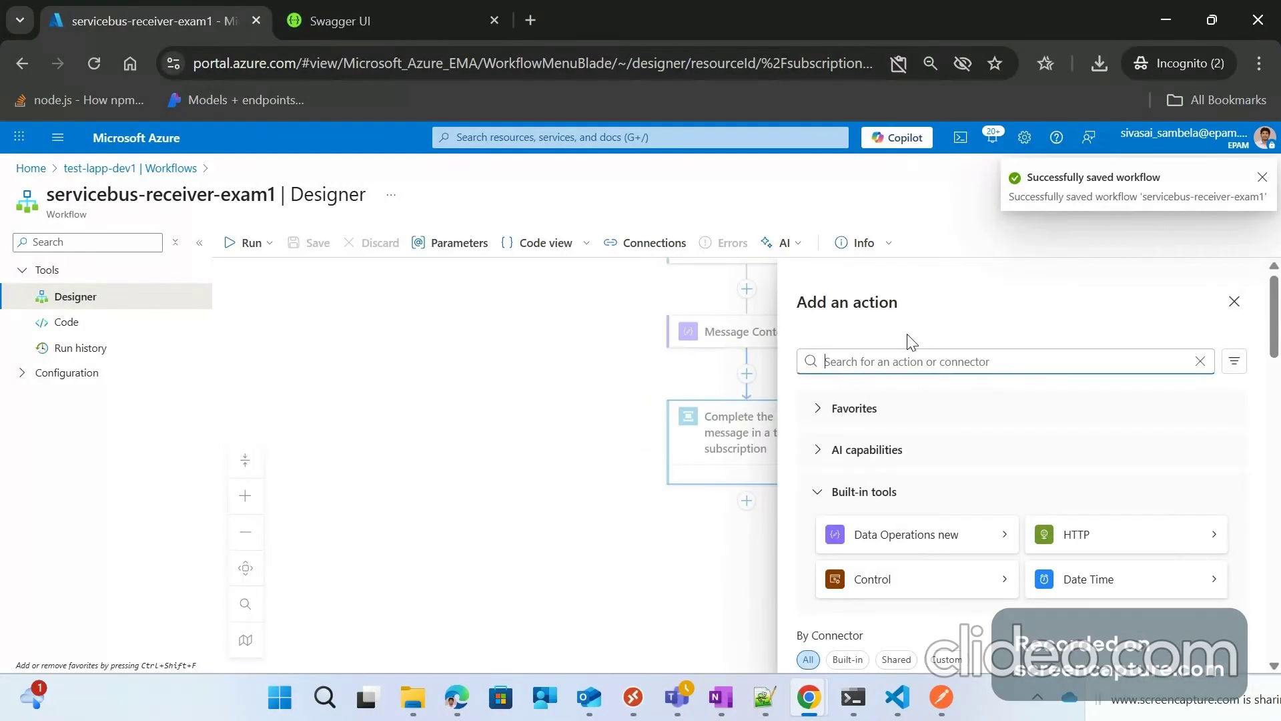
{"action": "type", "text": "r"}
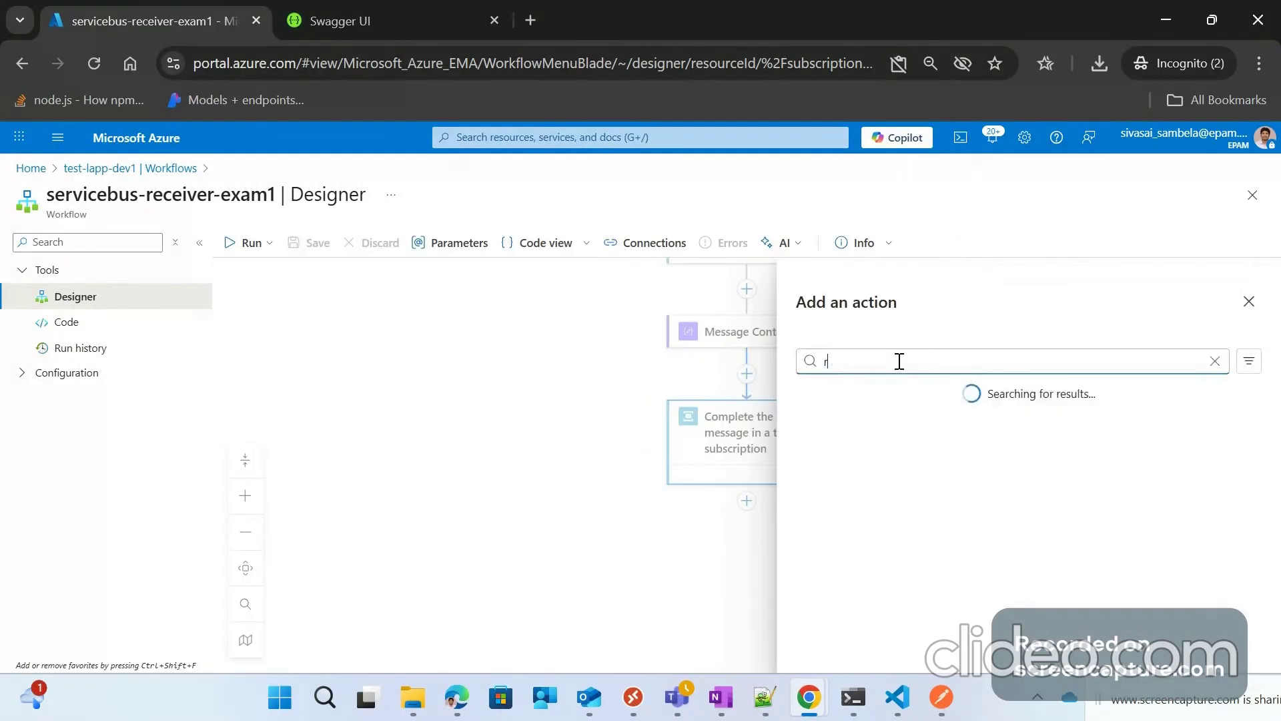
{"action": "type", "text": "erminate"}
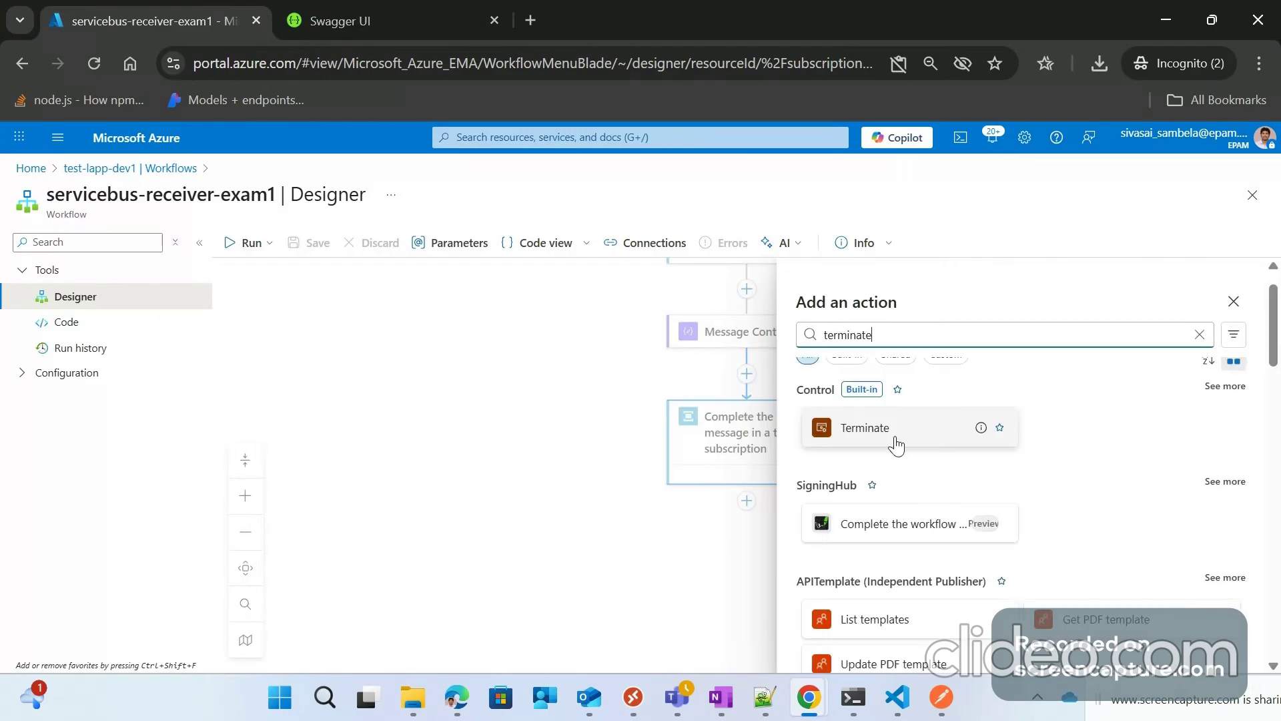
{"action": "left_click", "coordinate": [849, 401]}
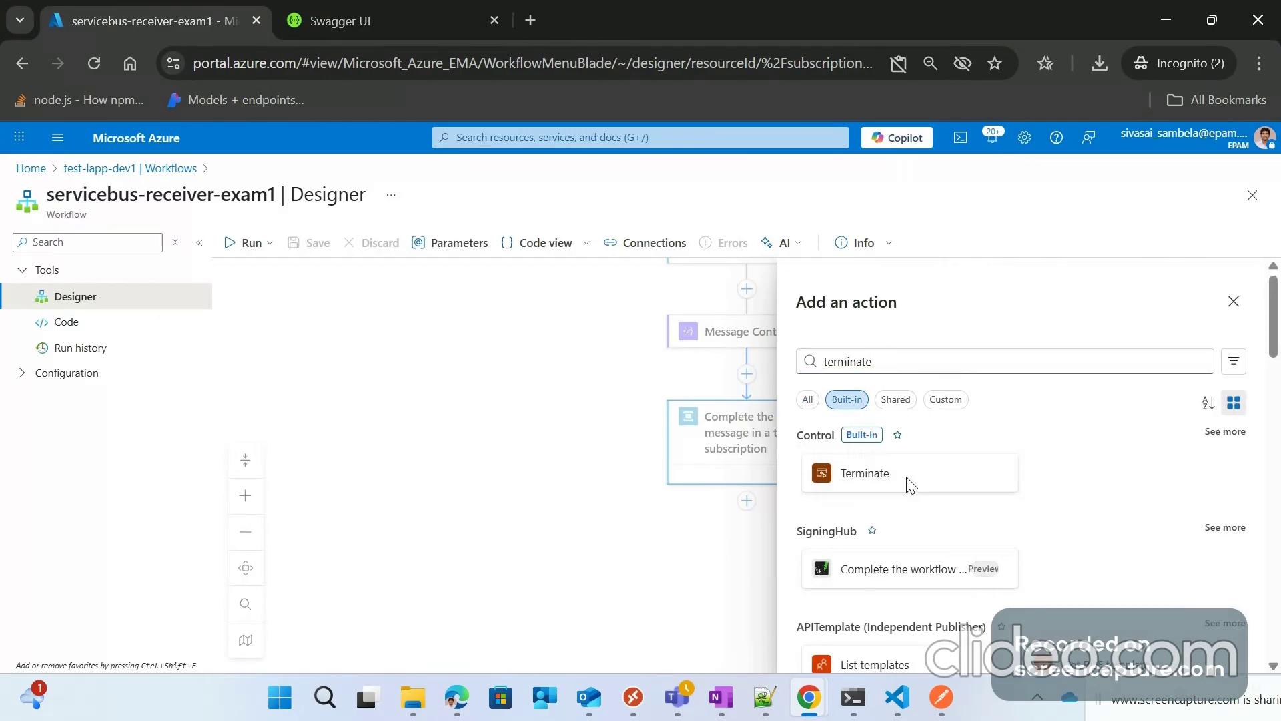
{"action": "left_click", "coordinate": [914, 480]}
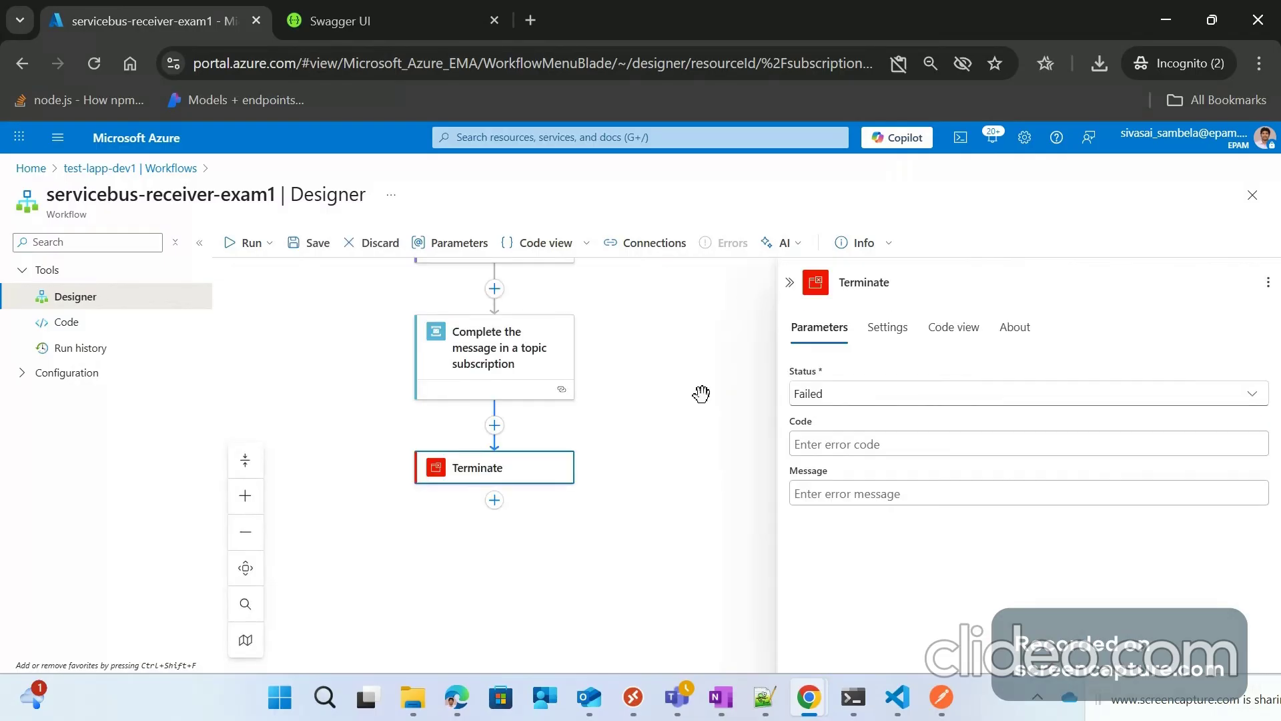
{"action": "left_click", "coordinate": [811, 395]}
{"action": "left_click", "coordinate": [857, 478]}
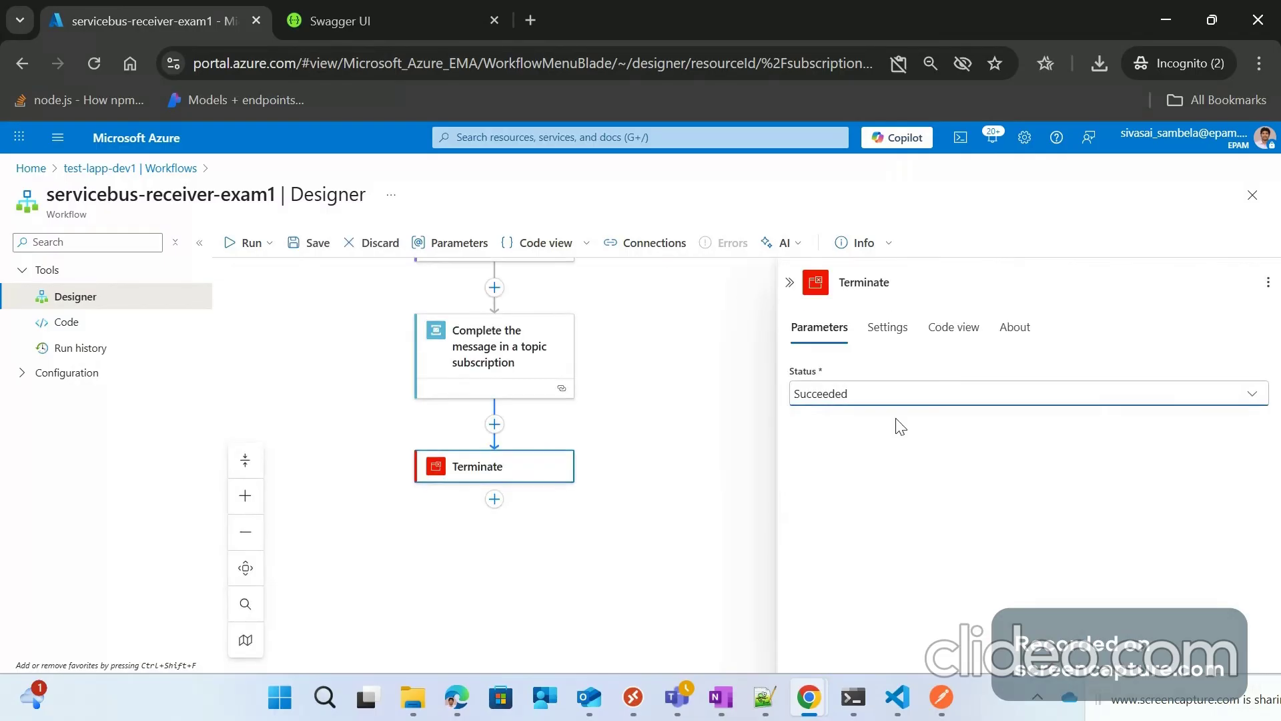
{"action": "left_click", "coordinate": [790, 283]}
{"action": "key", "text": "ctrl+s"}
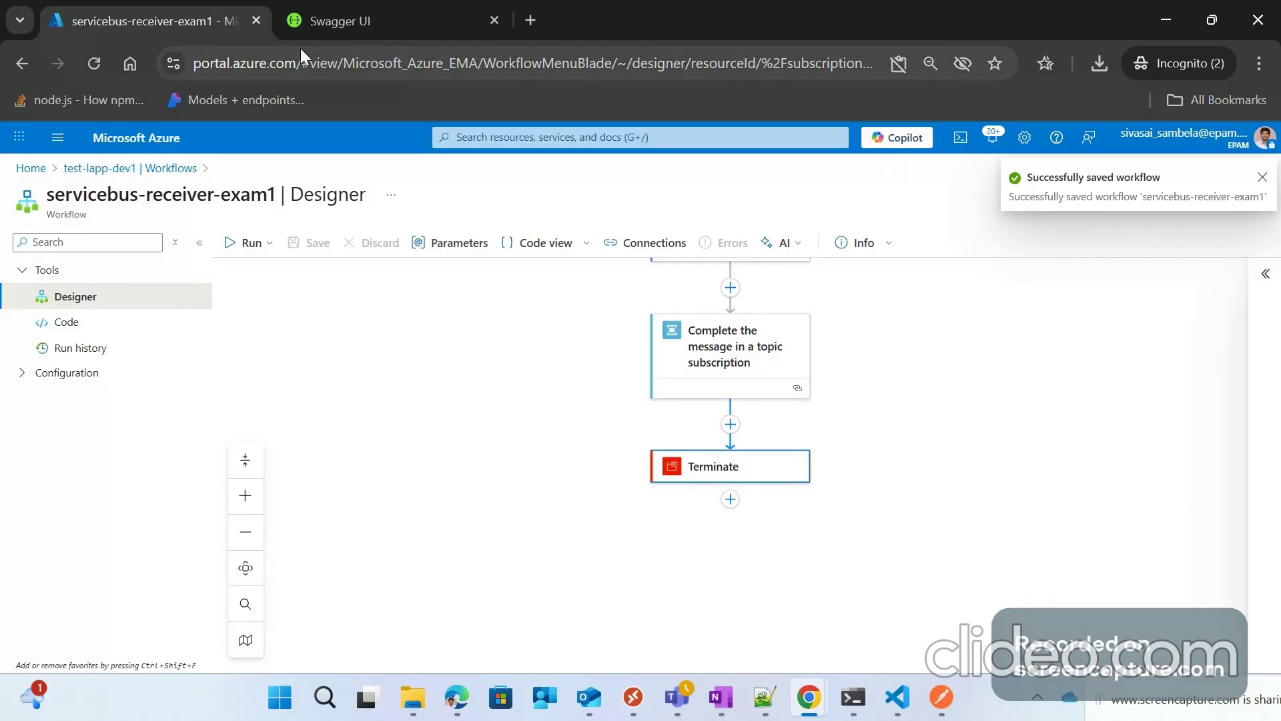
{"action": "right_click", "coordinate": [144, 25]}
Step: In a duplicated tab, open dev-orders-sbus > Topics > customer-test-topic > Subscriptions
{"action": "left_click", "coordinate": [187, 205]}
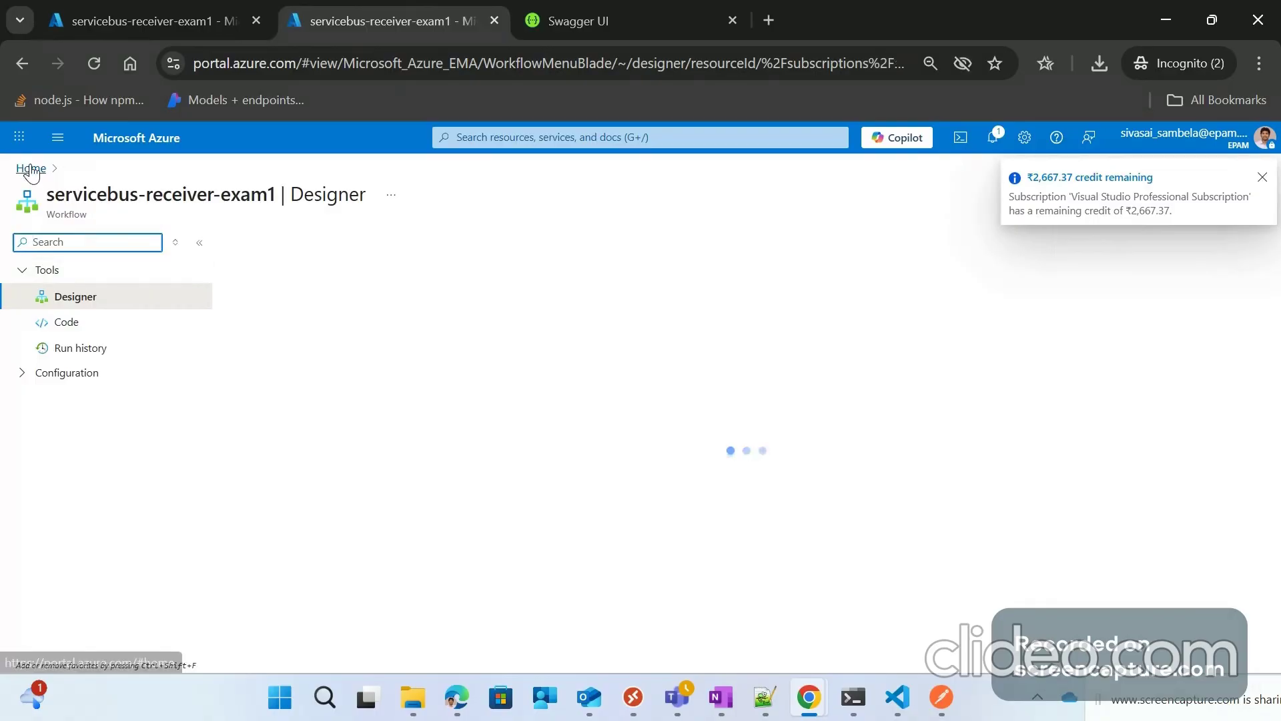
{"action": "left_click", "coordinate": [32, 169]}
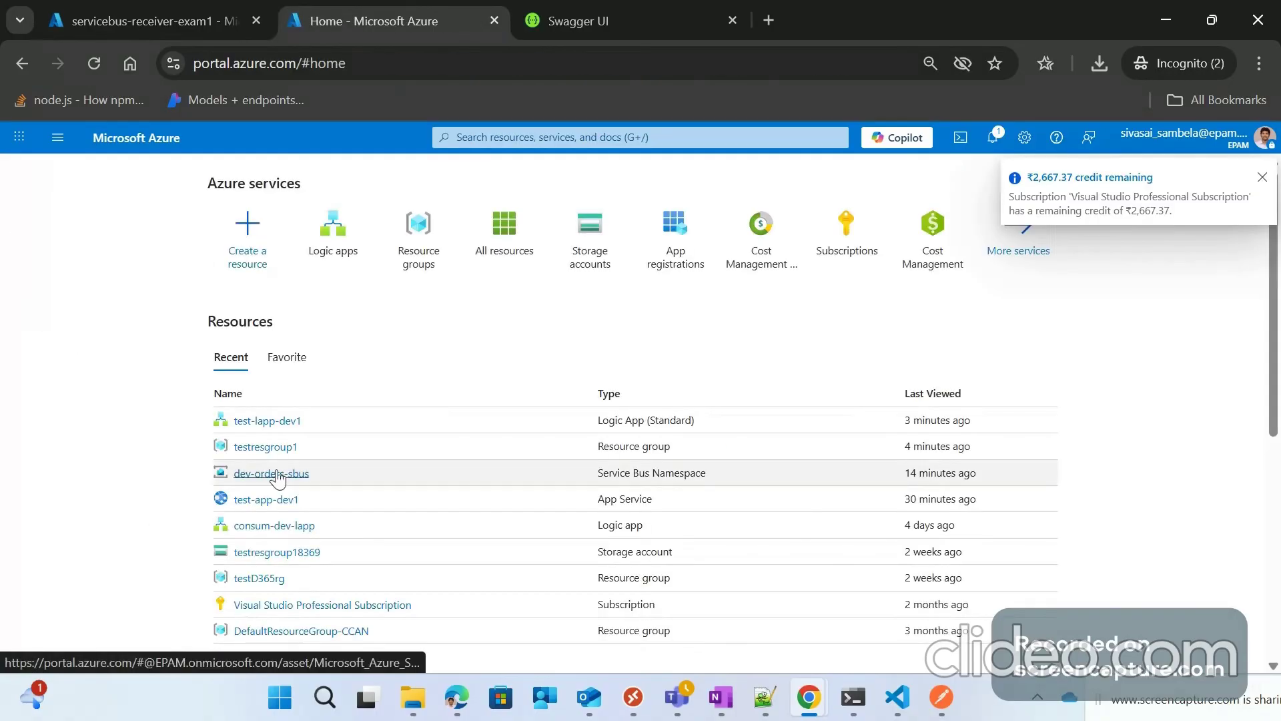
{"action": "left_click", "coordinate": [273, 474]}
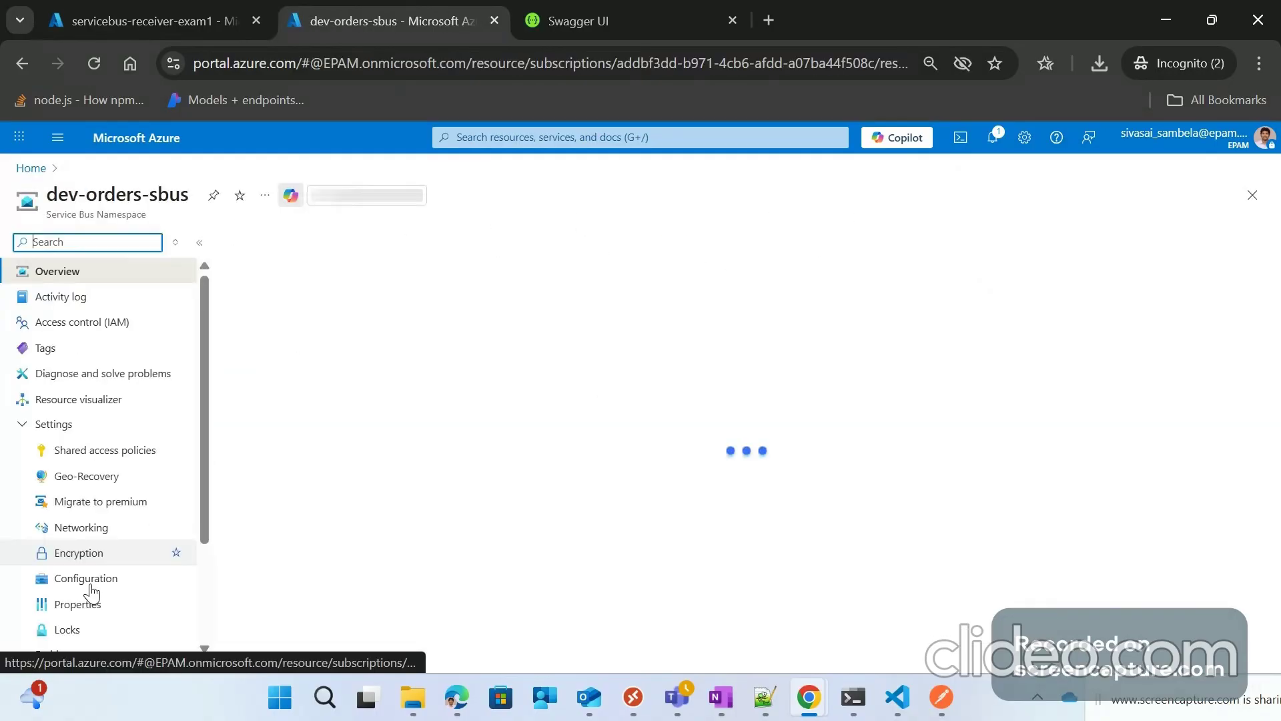
{"action": "scroll", "coordinate": [87, 581], "scroll_direction": "down", "scroll_amount": 2}
{"action": "left_click", "coordinate": [68, 568]}
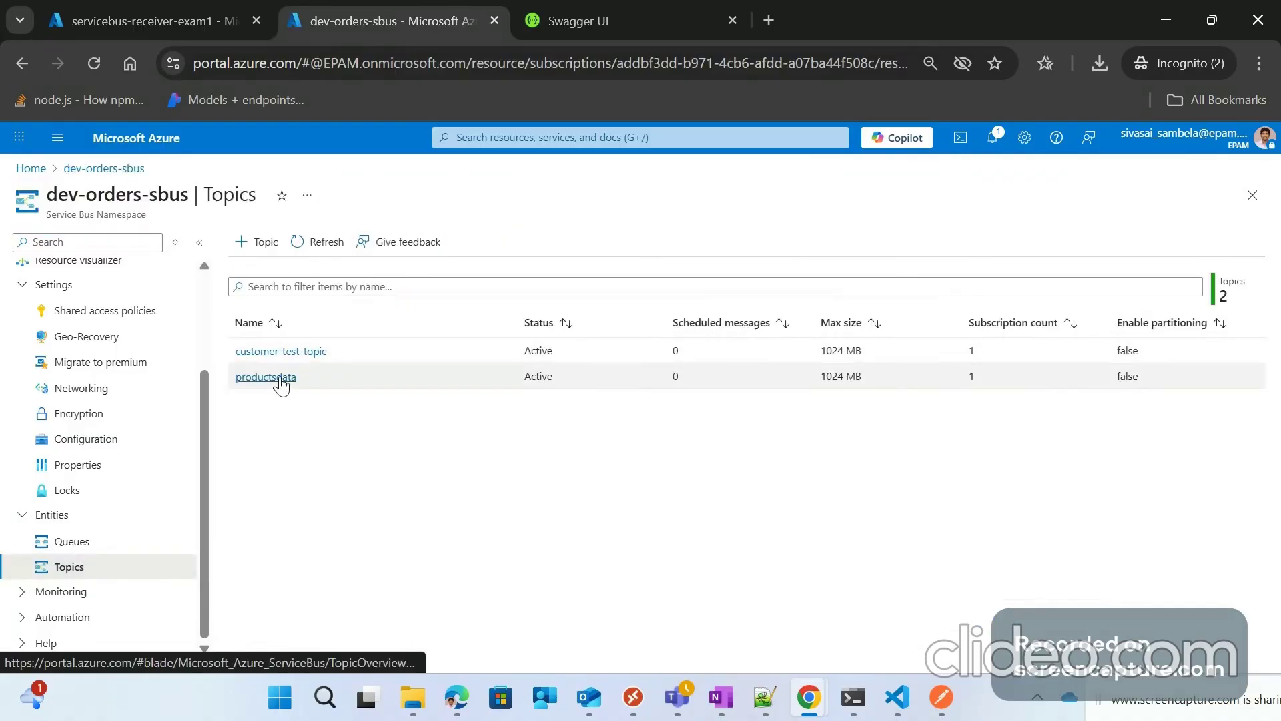
{"action": "left_click", "coordinate": [291, 354]}
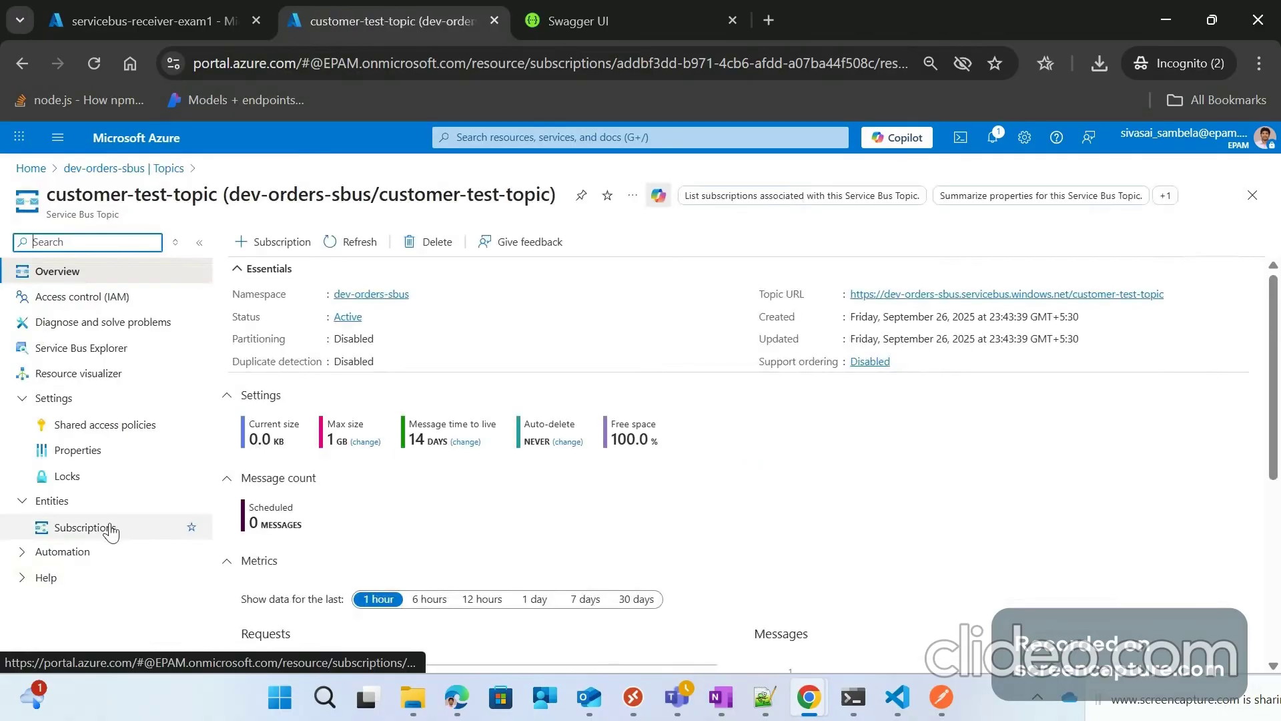
{"action": "left_click", "coordinate": [111, 530]}
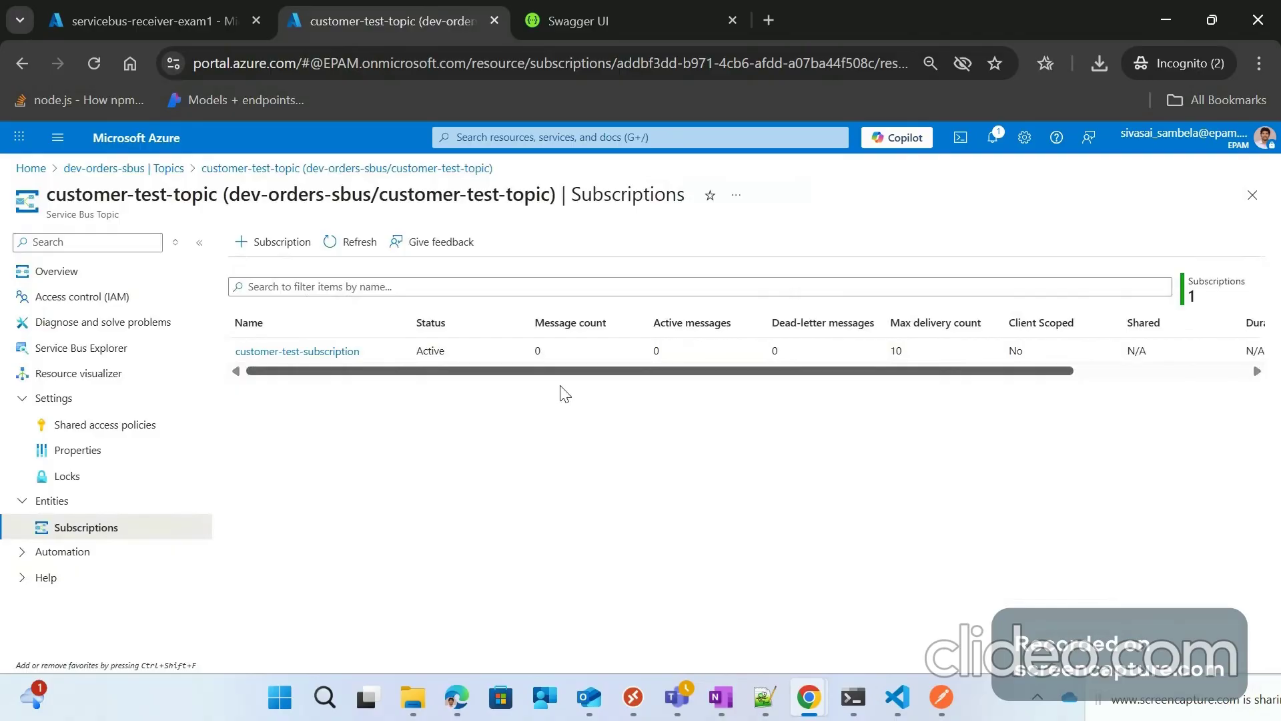
Step: Return to the servicebus-receiver-exam1 designer tab
{"action": "left_click", "coordinate": [1176, 16]}
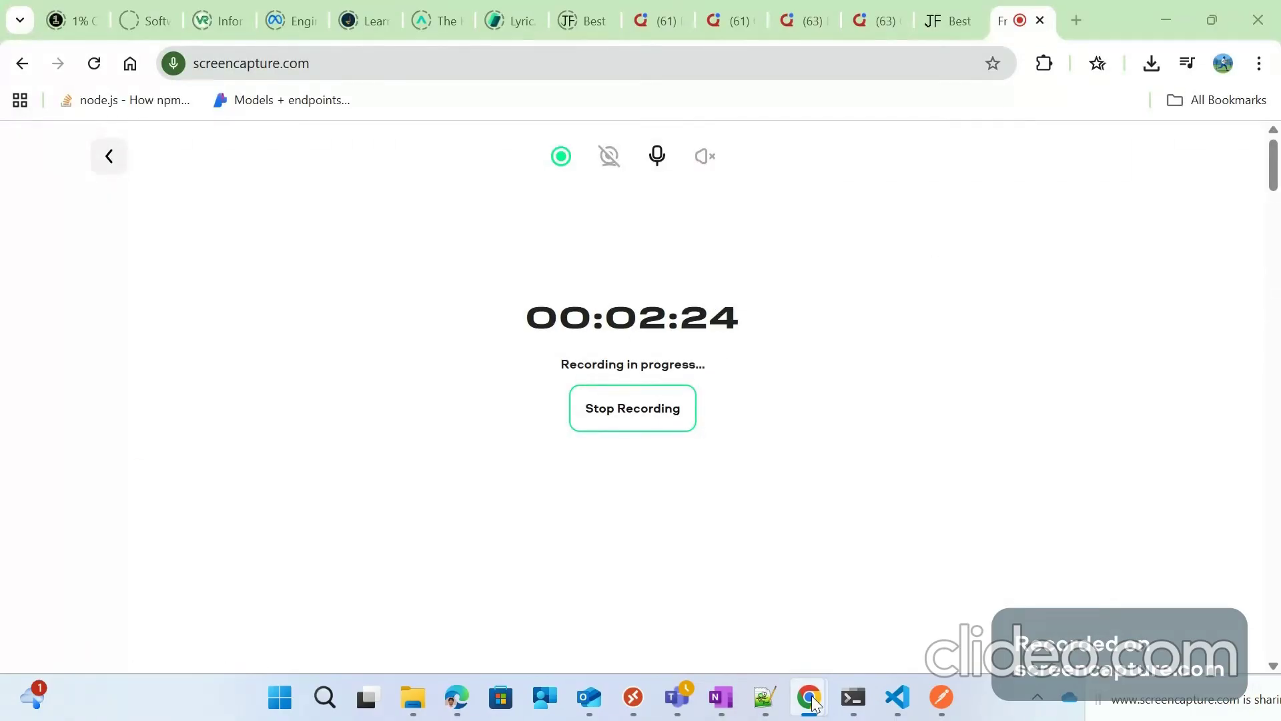
{"action": "mouse_move", "coordinate": [809, 697]}
{"action": "left_click", "coordinate": [1004, 611]}
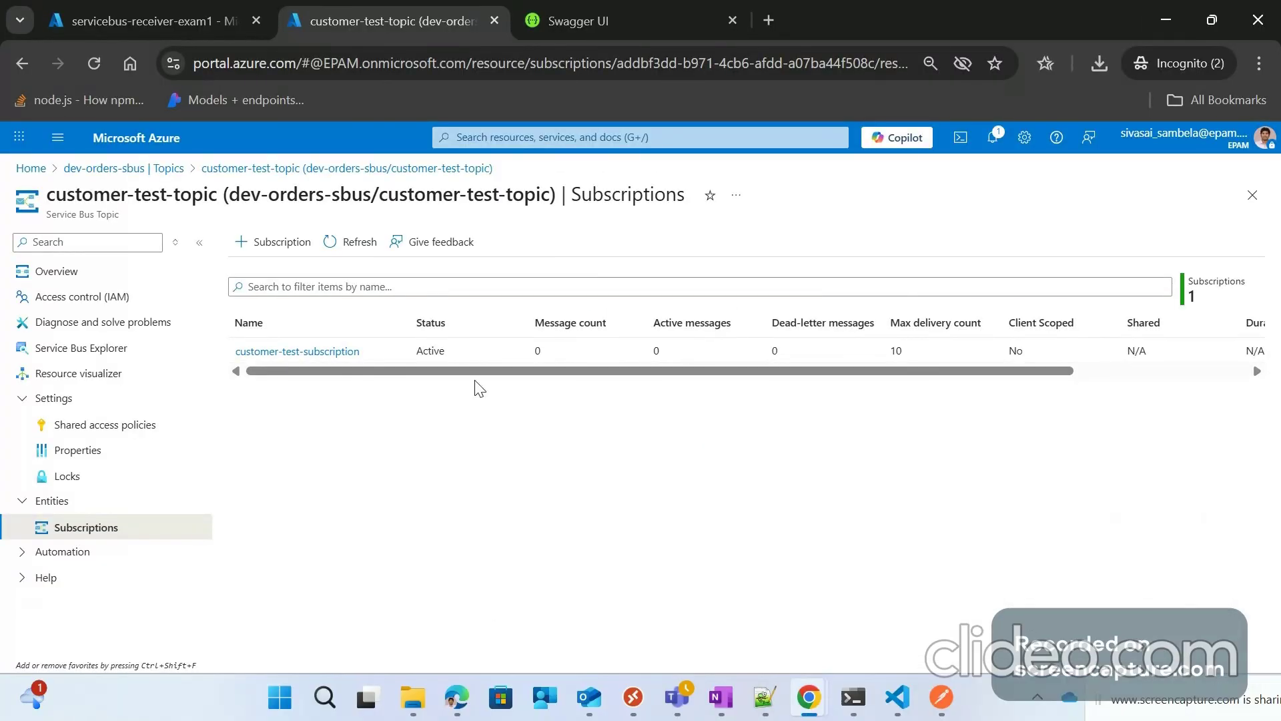
{"action": "key", "text": "ctrl+shift+Tab"}
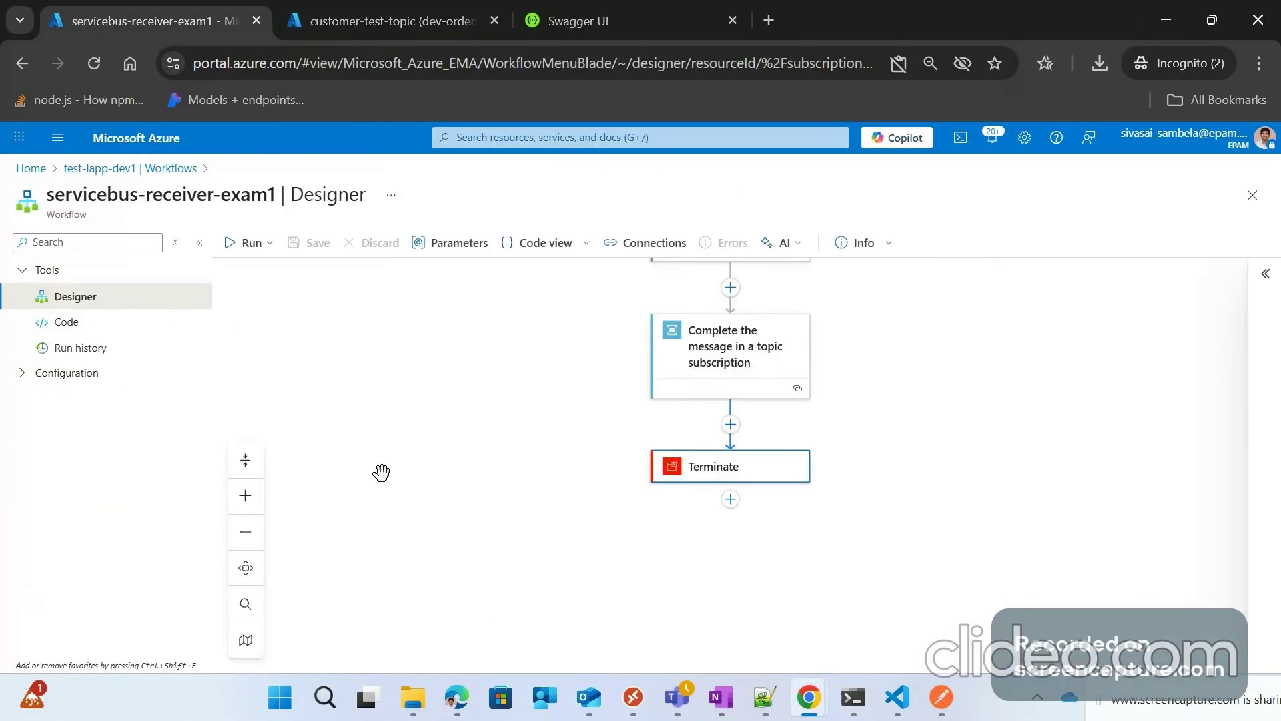
Step: Open and refresh the receiver's run history, showing two succeeded runs, then check the subscriptions tab
{"action": "left_click", "coordinate": [81, 348]}
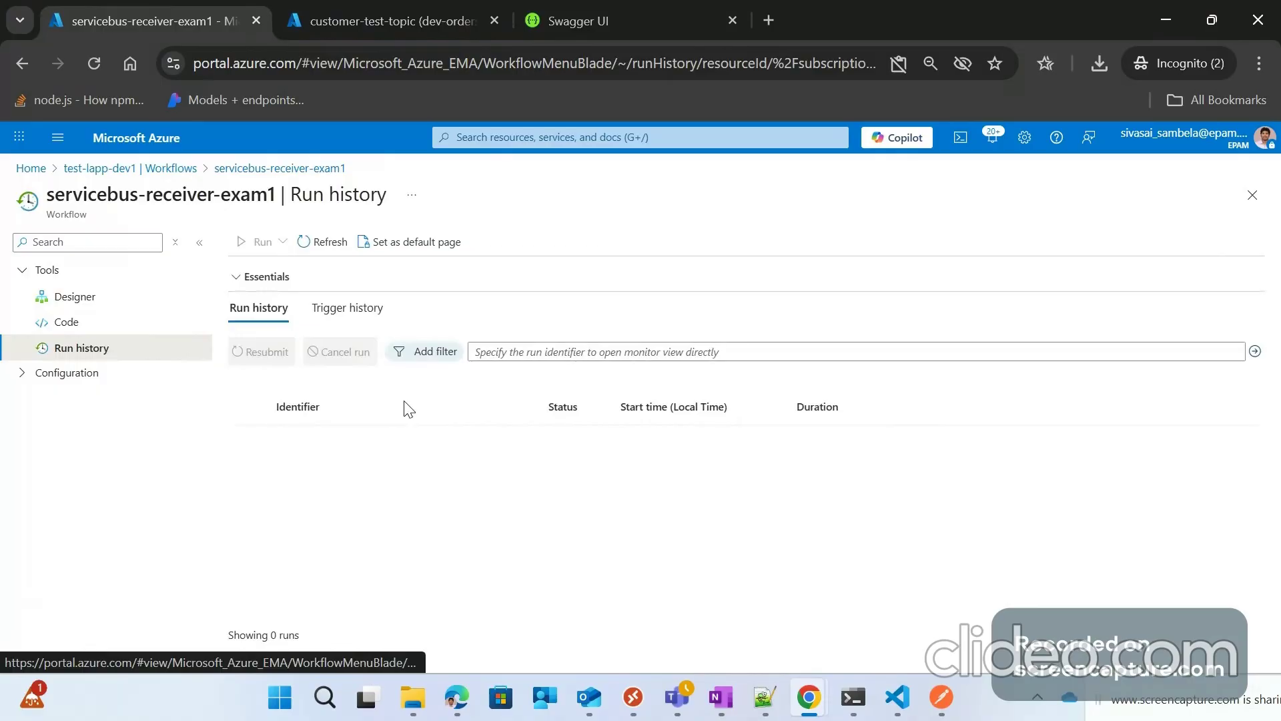
{"action": "left_click", "coordinate": [1124, 687]}
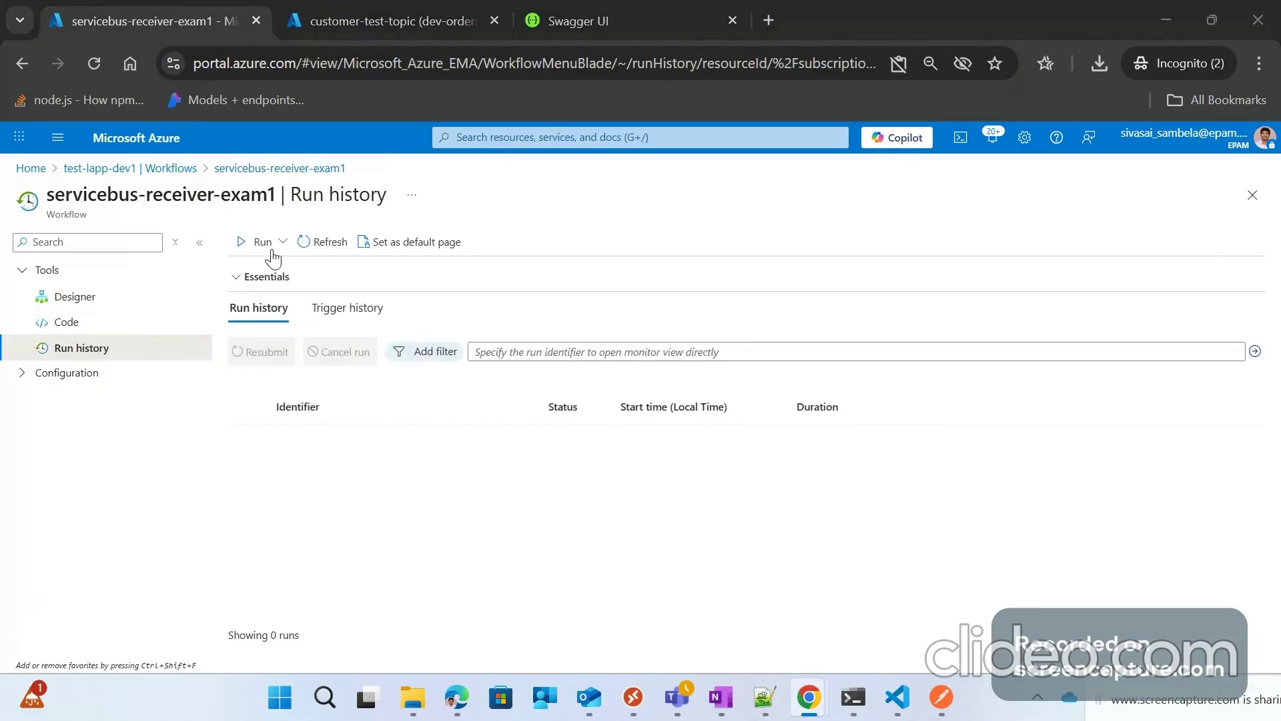
{"action": "left_click", "coordinate": [322, 242]}
{"action": "left_click", "coordinate": [1133, 702]}
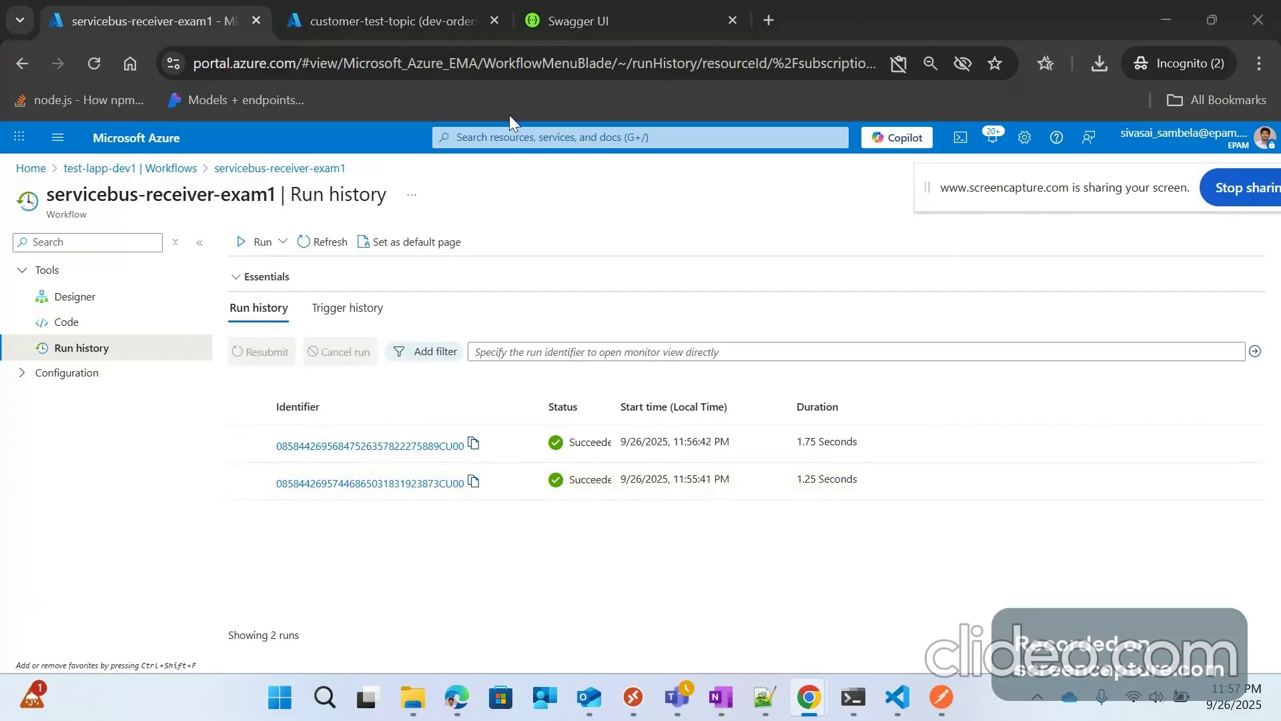
{"action": "left_click", "coordinate": [390, 21]}
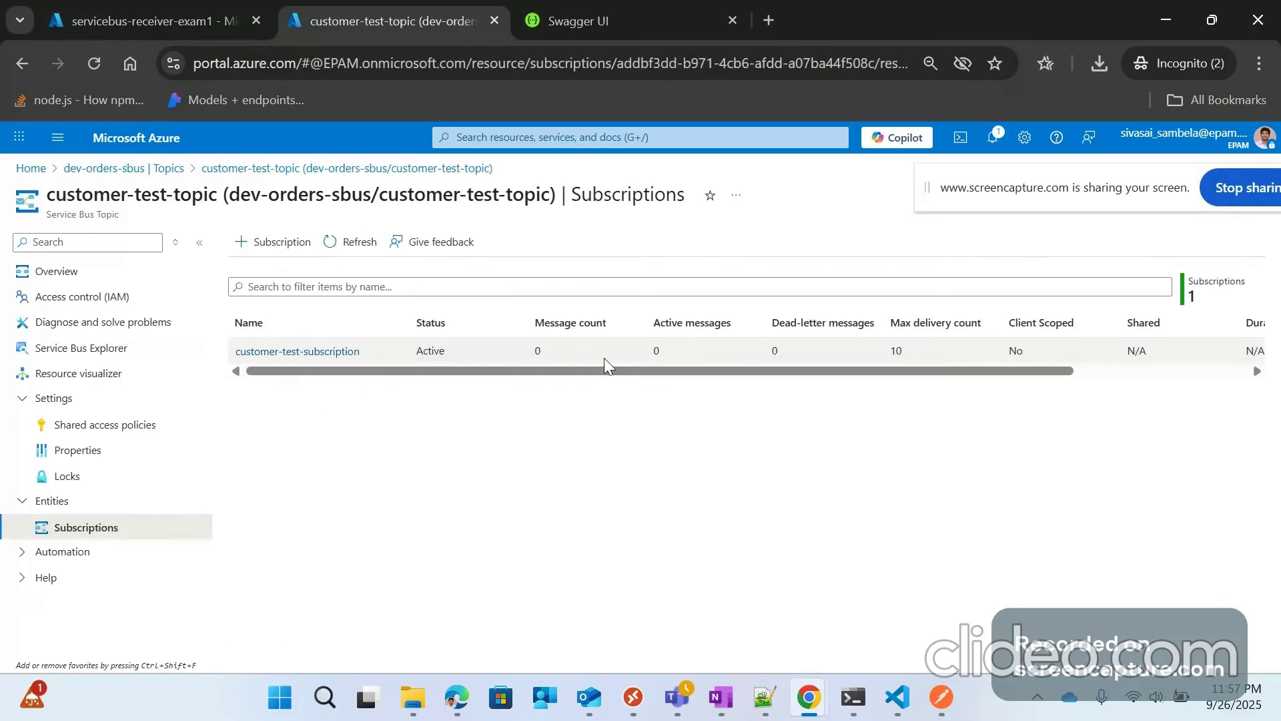
Step: Send the productIds [1,3] order request from Postman twice, each returning 200 OK
{"action": "left_click", "coordinate": [942, 697]}
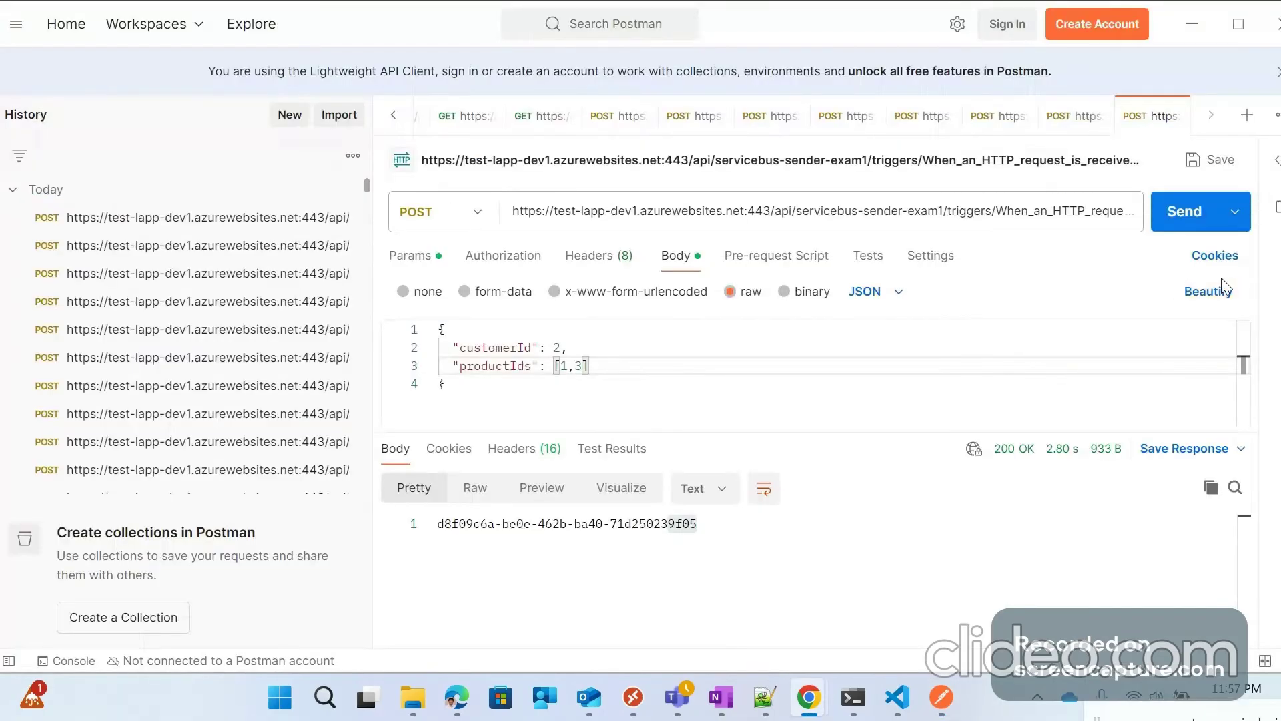
{"action": "left_click", "coordinate": [1174, 220]}
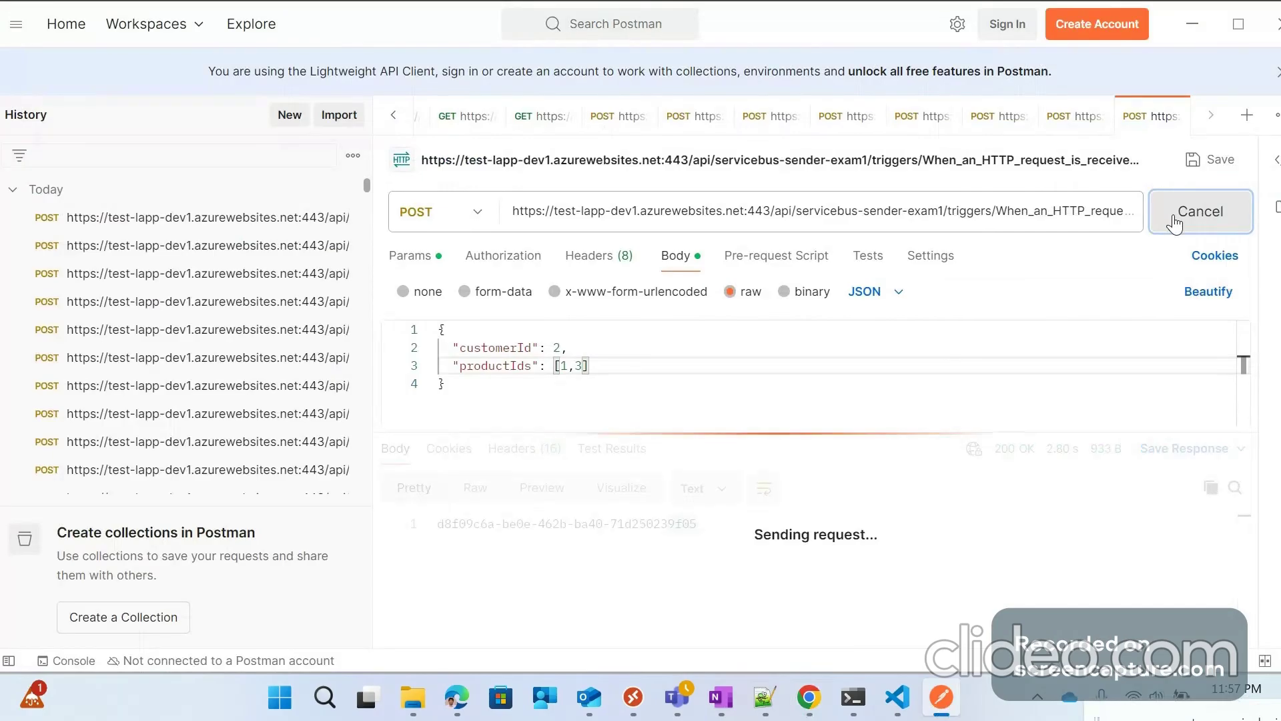
{"action": "left_click", "coordinate": [1175, 224]}
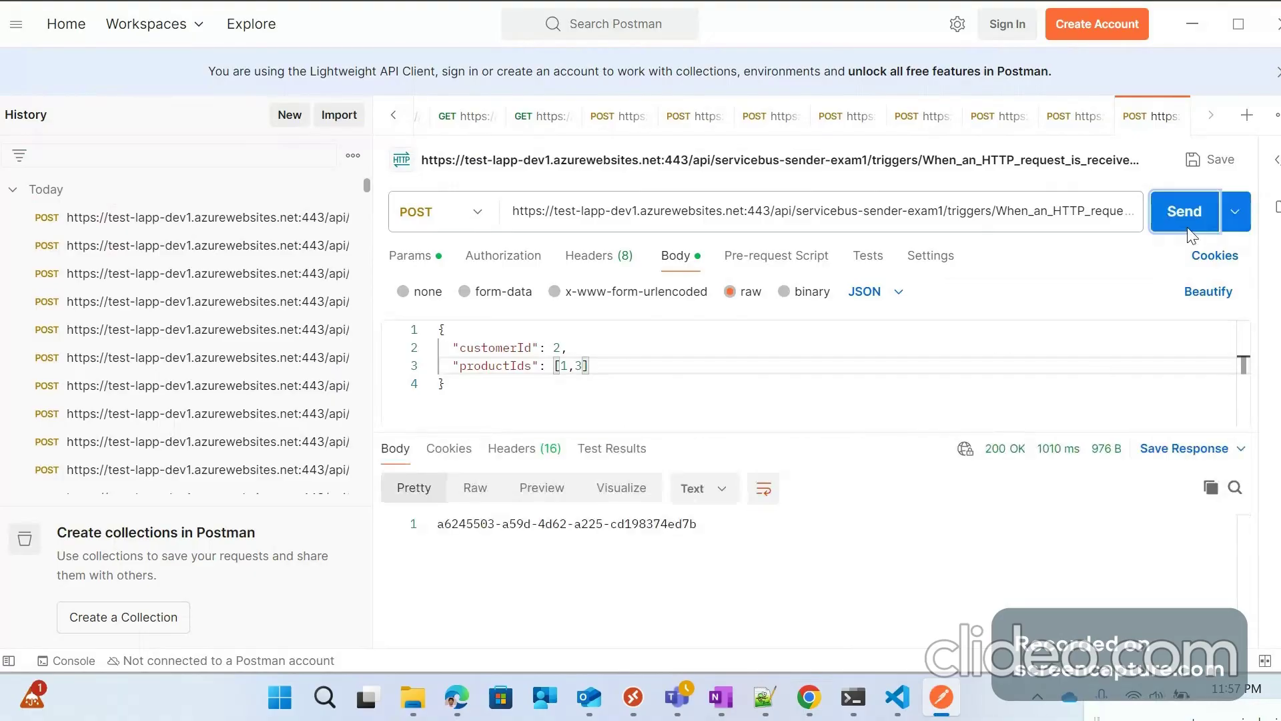
{"action": "key", "text": "alt+Tab"}
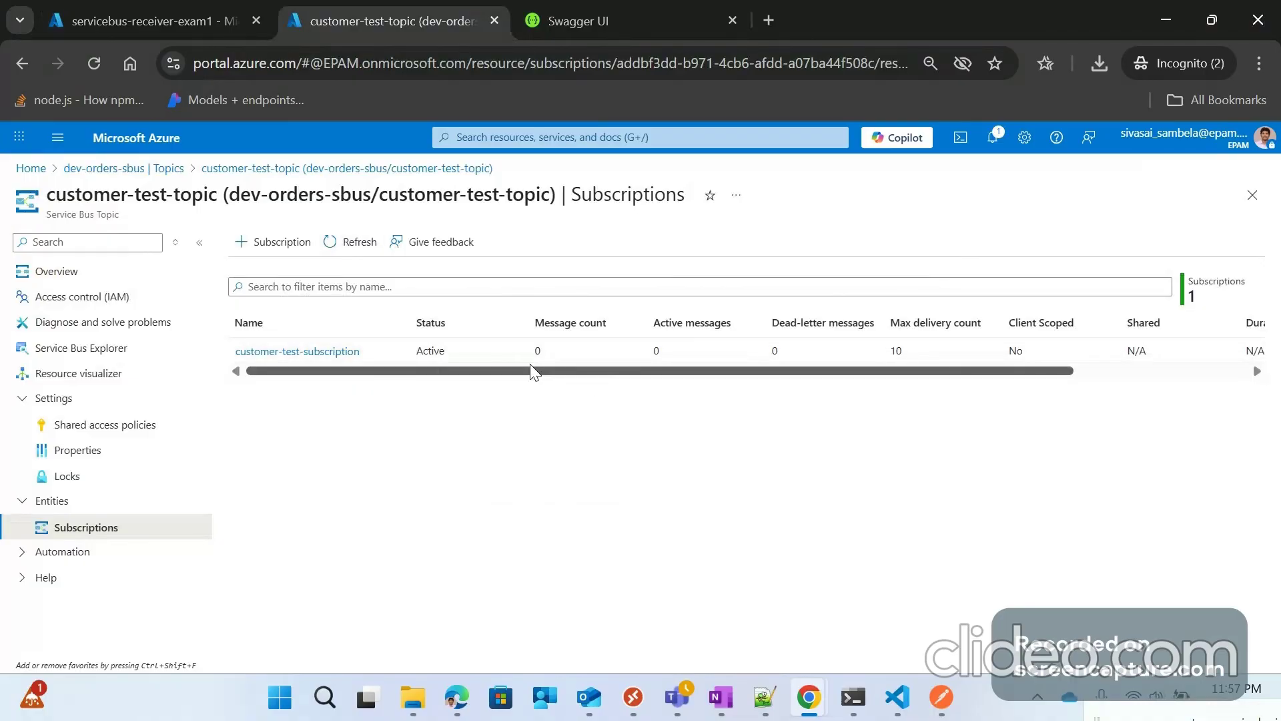
Step: Refresh the receiver run history and open the 11:57:45 PM run
{"action": "left_click", "coordinate": [240, 10]}
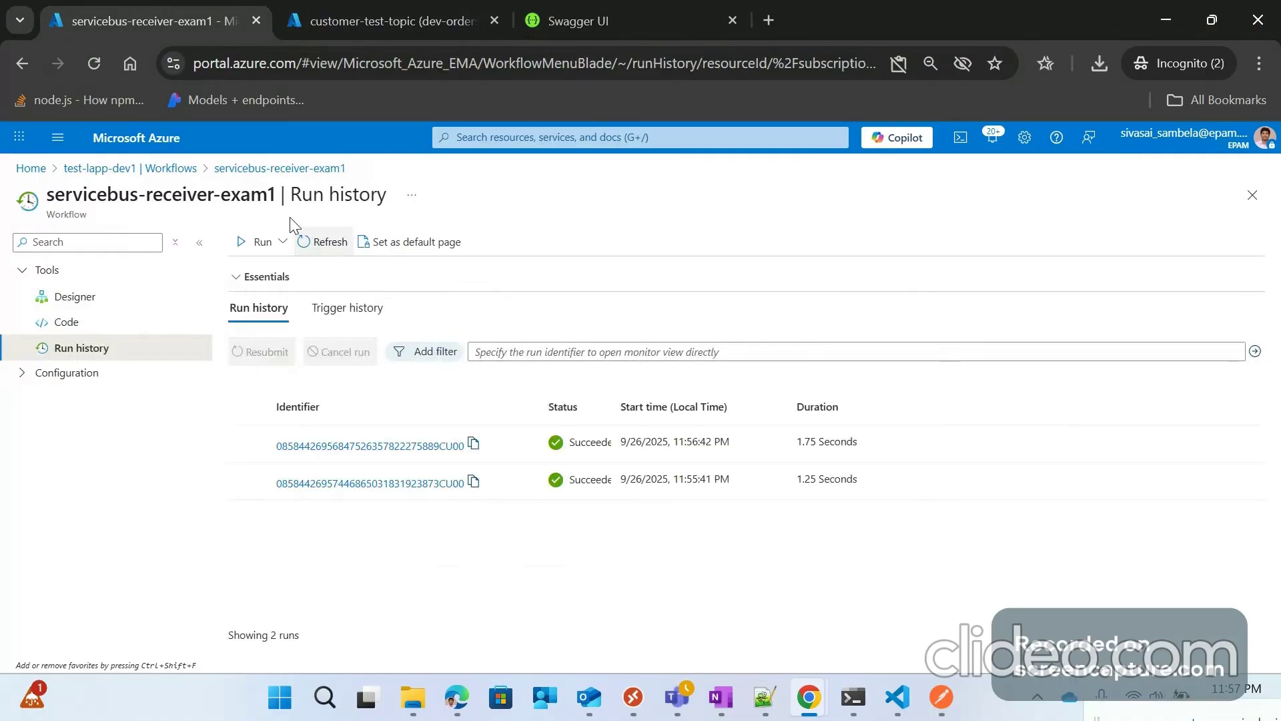
{"action": "left_click", "coordinate": [337, 244]}
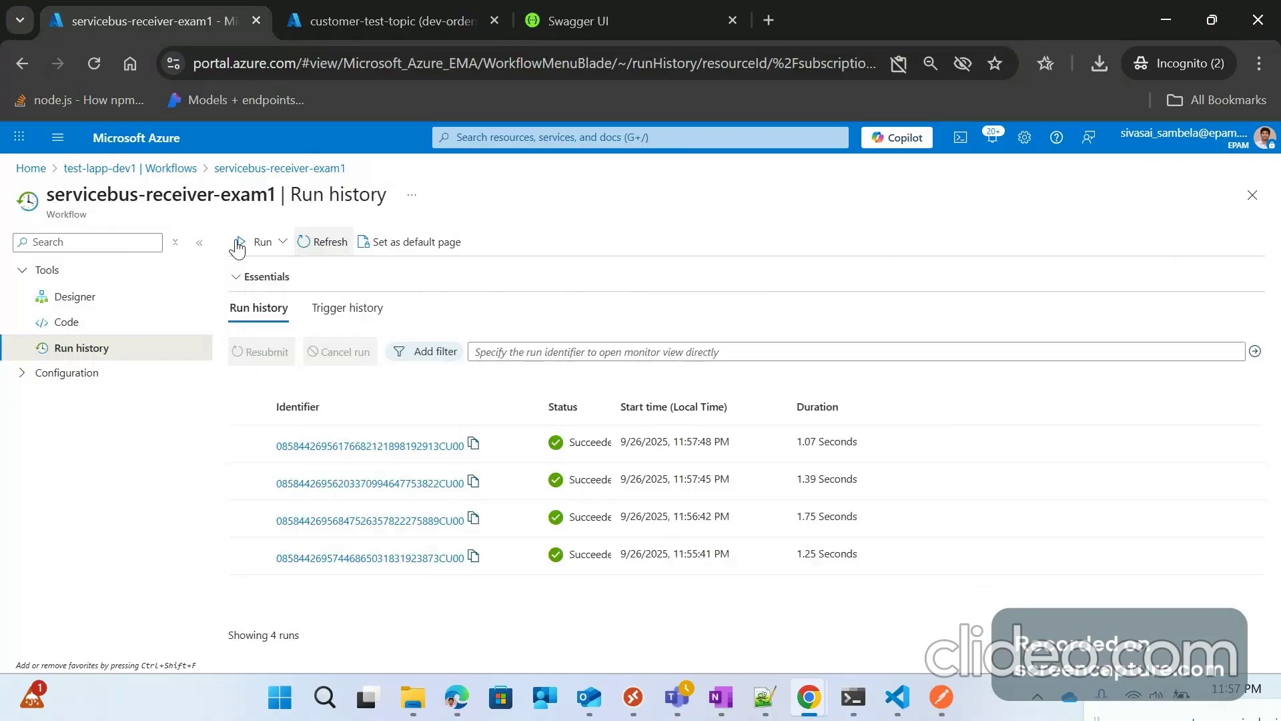
{"action": "left_click", "coordinate": [433, 493]}
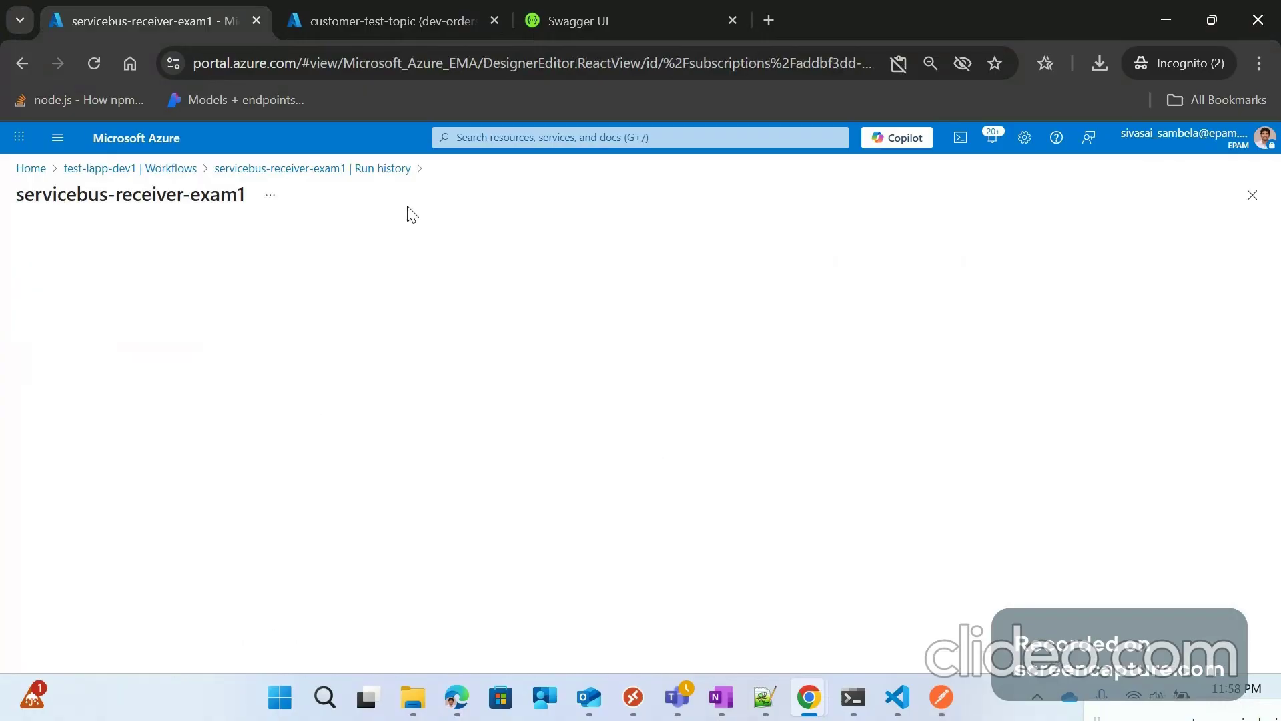
{"action": "key", "text": "ctrl+Tab"}
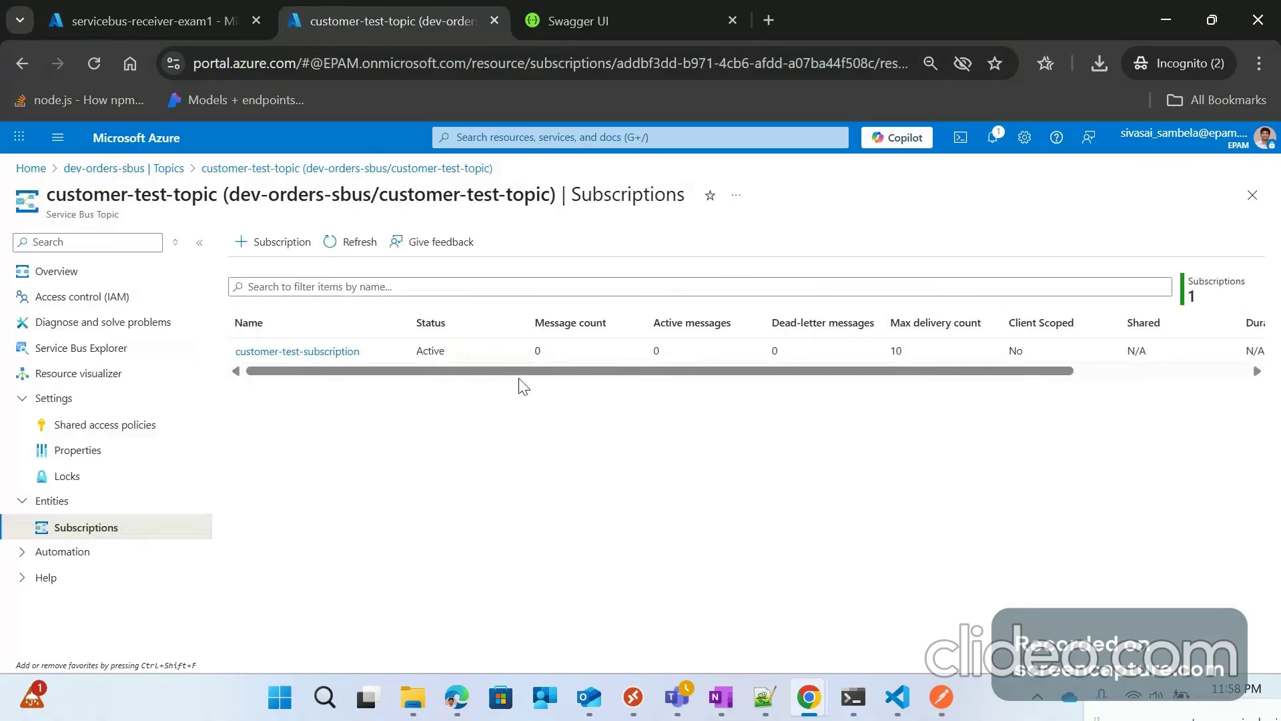
{"action": "key", "text": "ctrl+shift+Tab"}
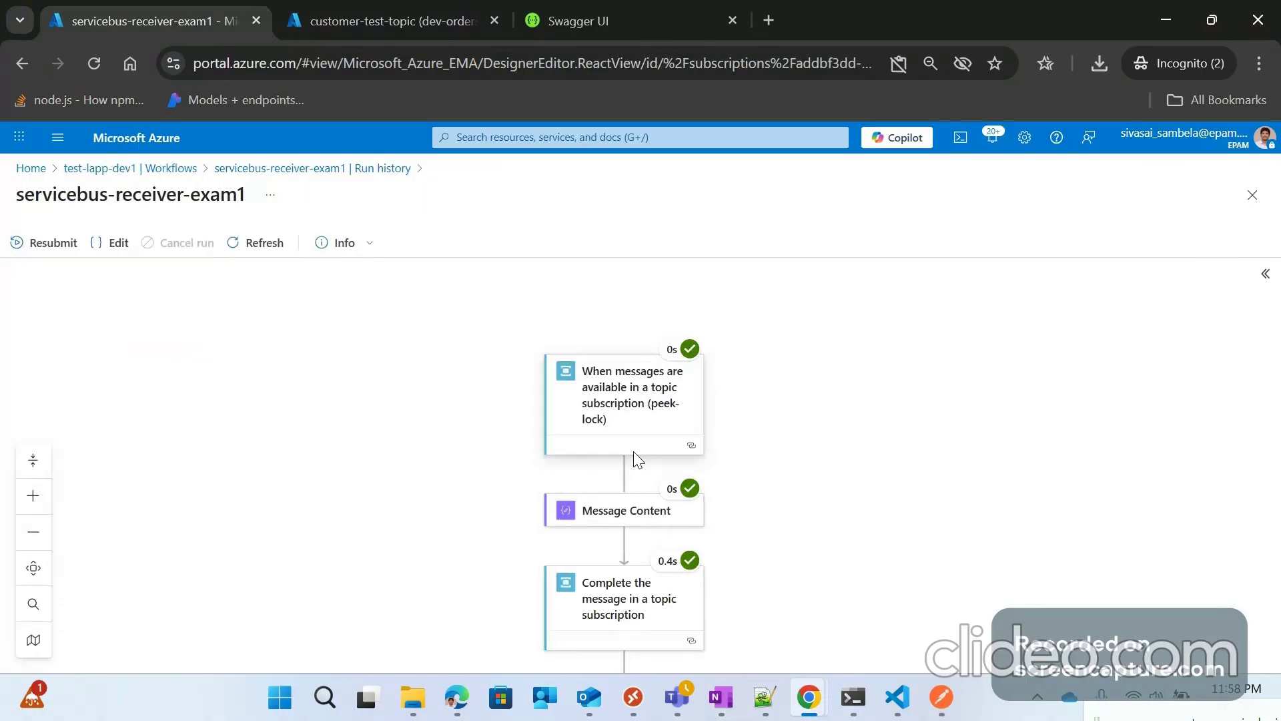
{"action": "scroll", "coordinate": [634, 451], "scroll_direction": "down", "scroll_amount": 2}
{"action": "scroll", "coordinate": [634, 359], "scroll_direction": "up", "scroll_amount": 1}
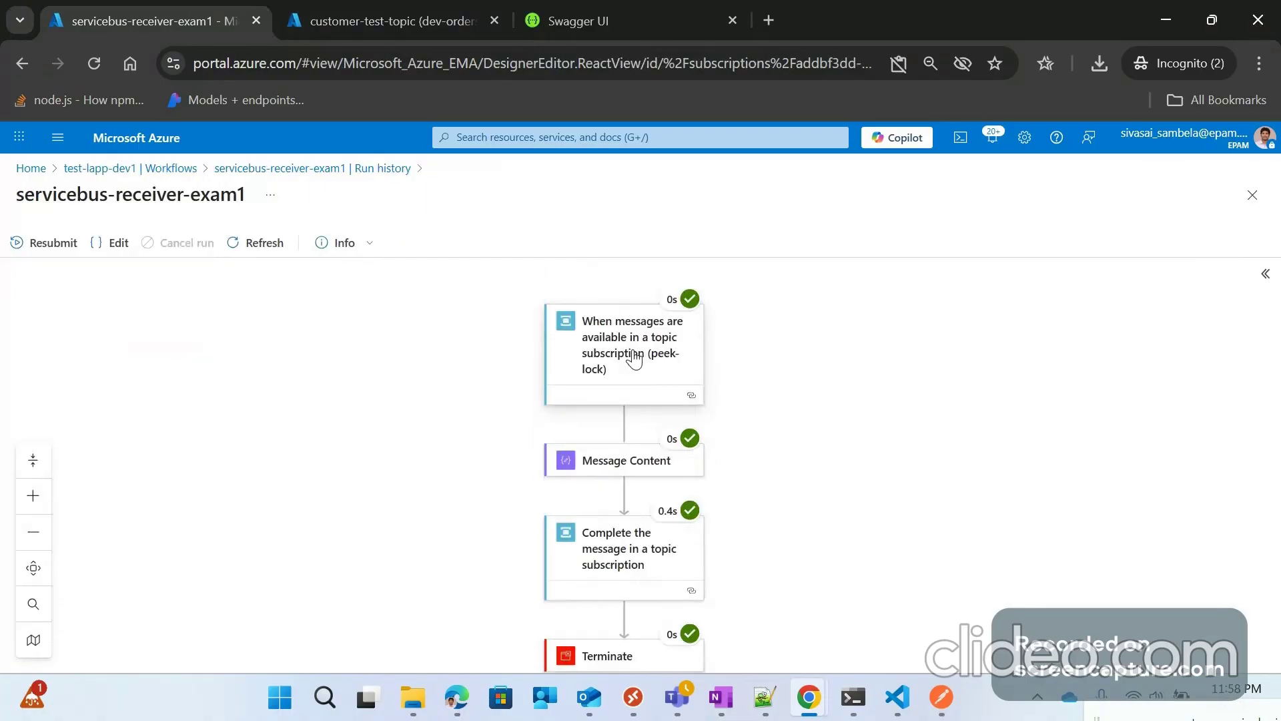
Step: Match the Postman response id against the trigger's outputs, then return to the workflows list
{"action": "key", "text": "alt+Tab"}
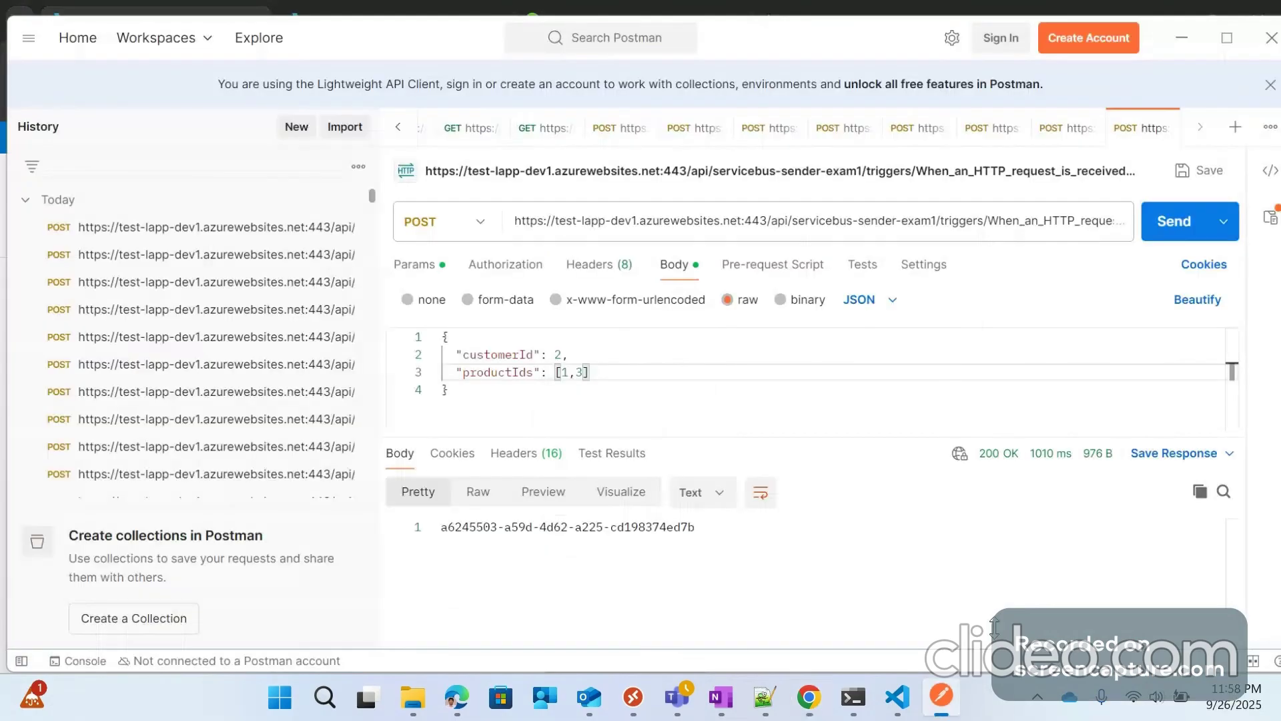
{"action": "left_click", "coordinate": [684, 527]}
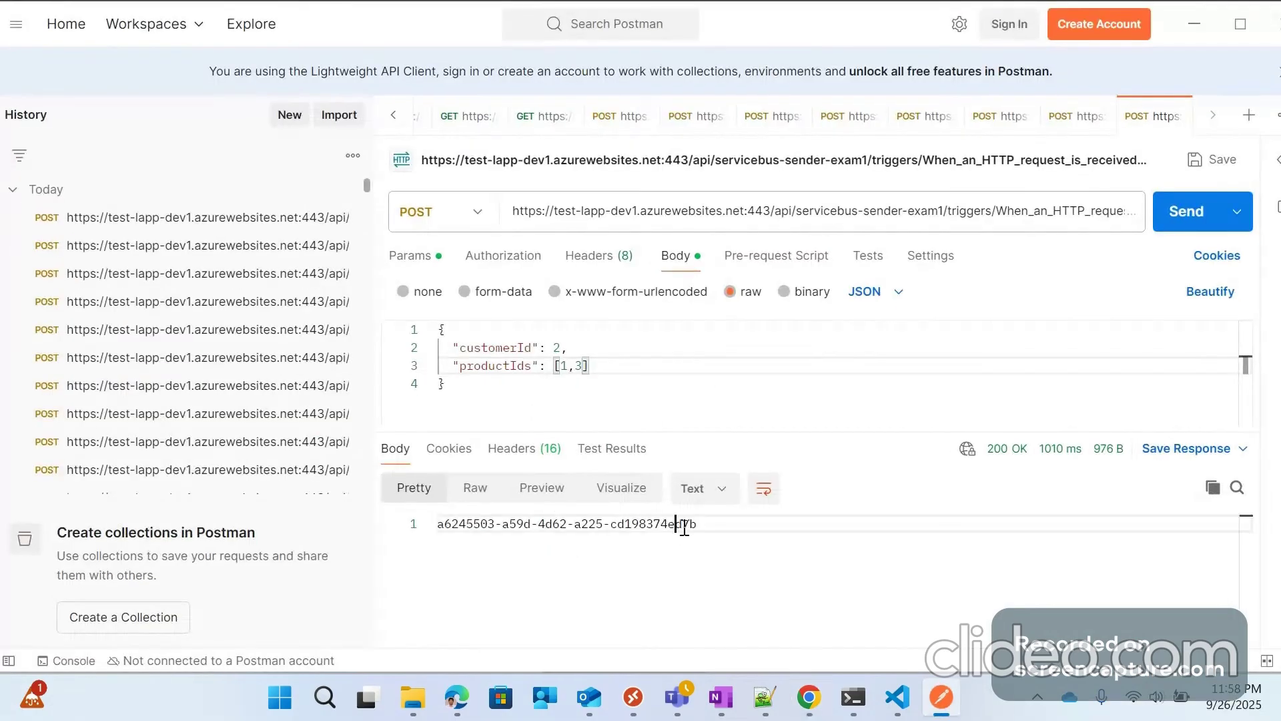
{"action": "left_click_drag", "start_coordinate": [684, 528], "coordinate": [730, 529]}
{"action": "key", "text": "alt+Tab"}
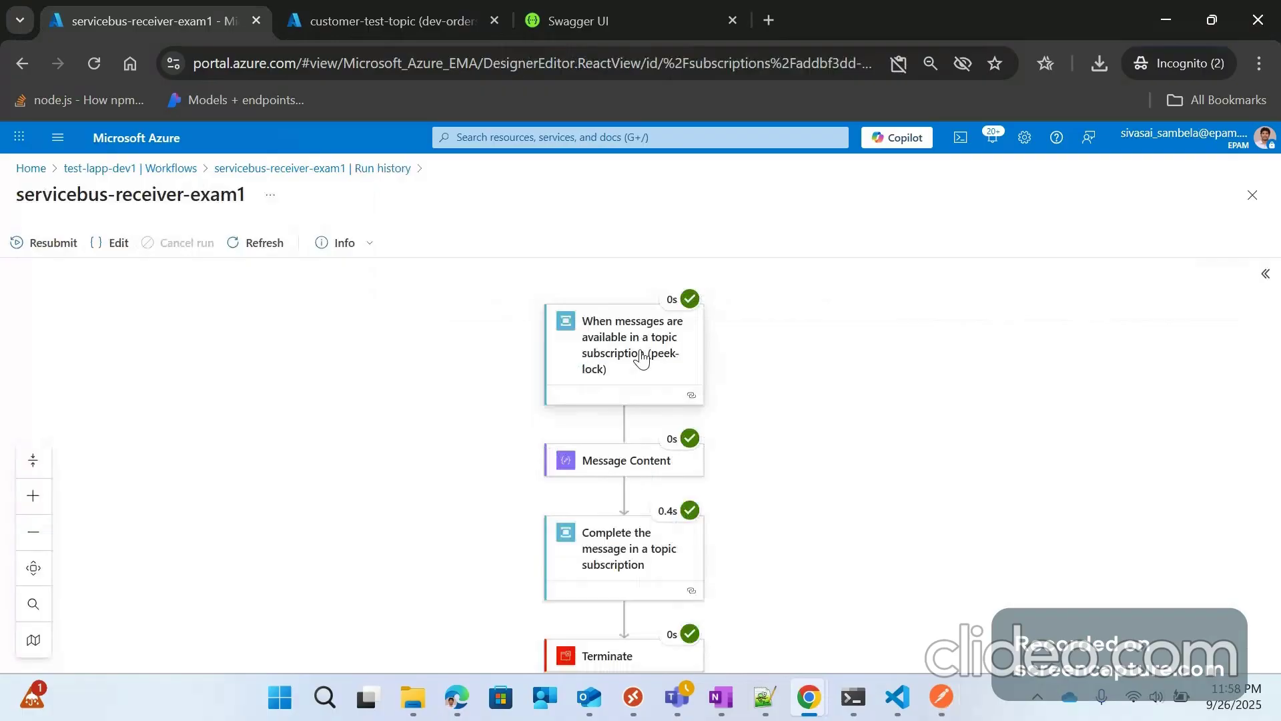
{"action": "left_click", "coordinate": [641, 359]}
{"action": "scroll", "coordinate": [881, 559], "scroll_direction": "down", "scroll_amount": 3}
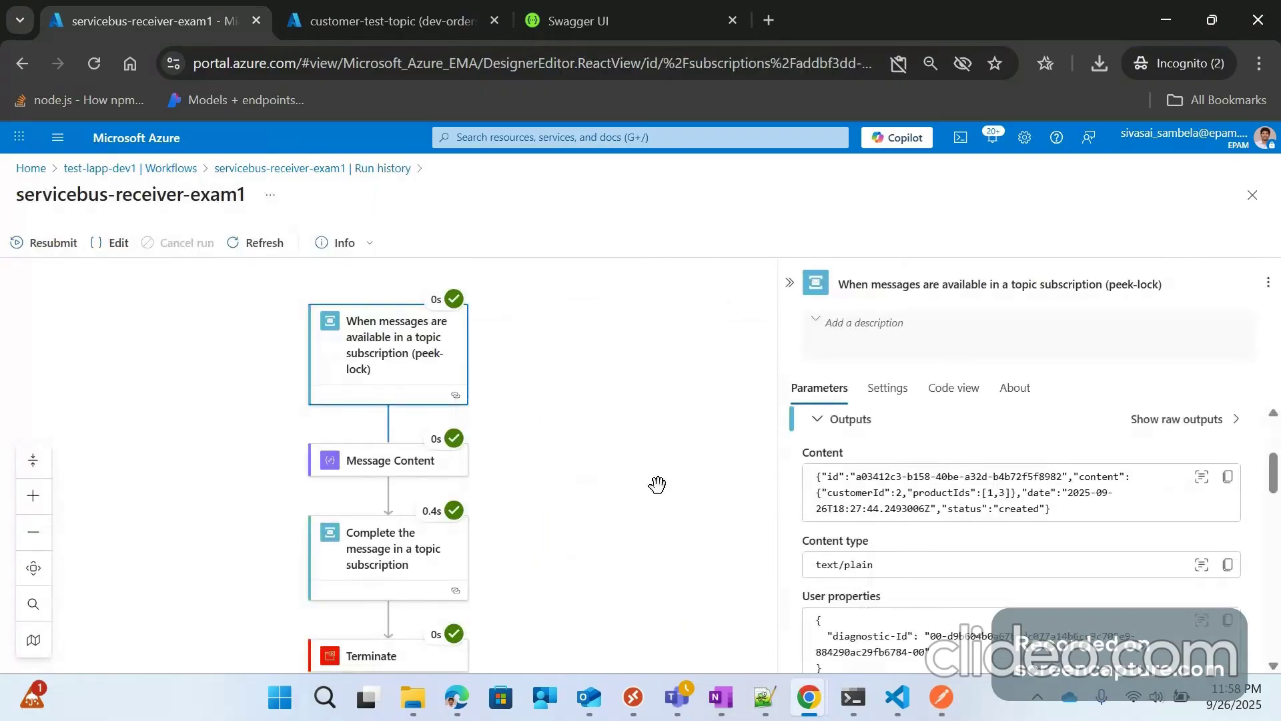
{"action": "left_click", "coordinate": [130, 167]}
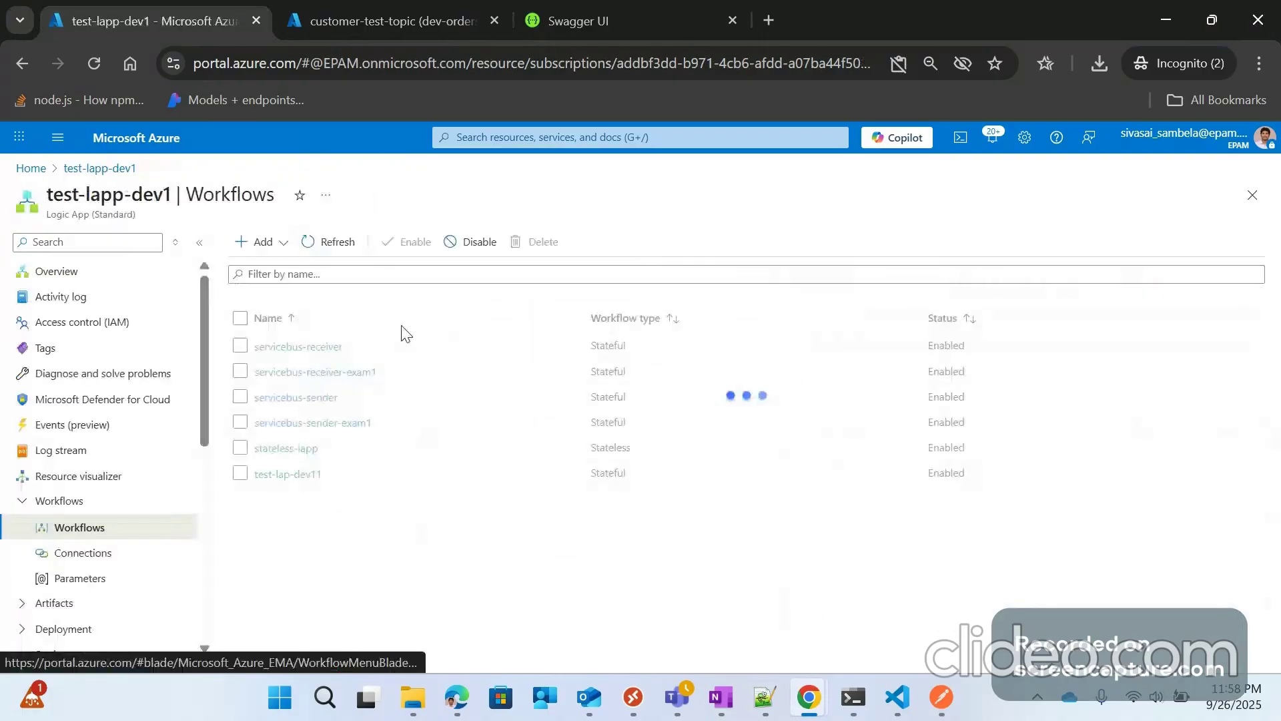
Step: Open the latest servicebus-receiver-exam1 run and show the trigger's inputs and outputs
{"action": "left_click", "coordinate": [327, 375]}
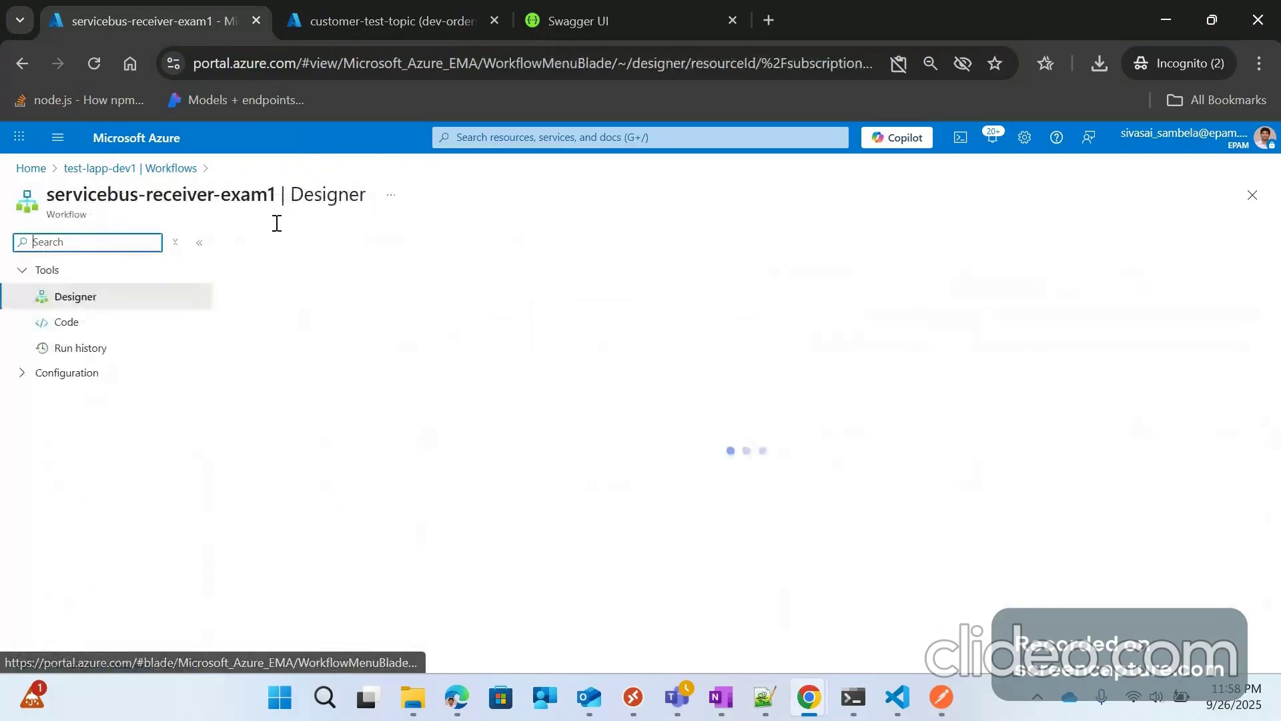
{"action": "left_click", "coordinate": [79, 354]}
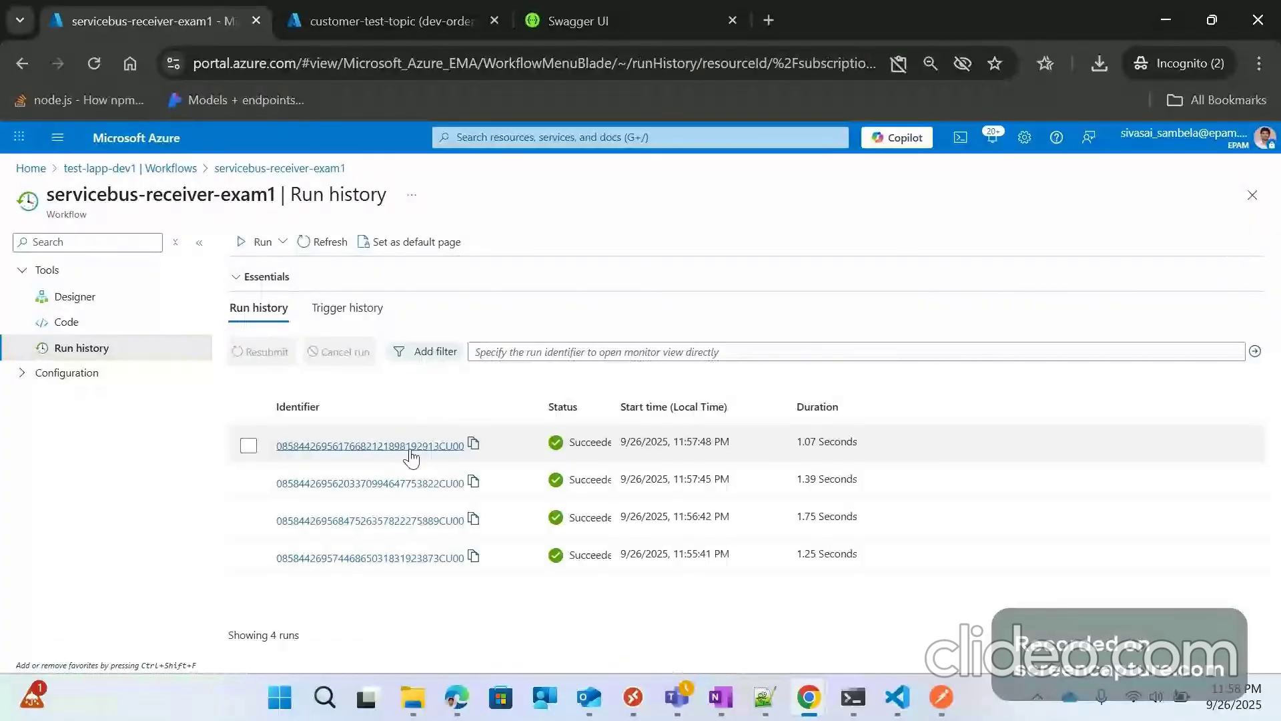
{"action": "left_click", "coordinate": [407, 445]}
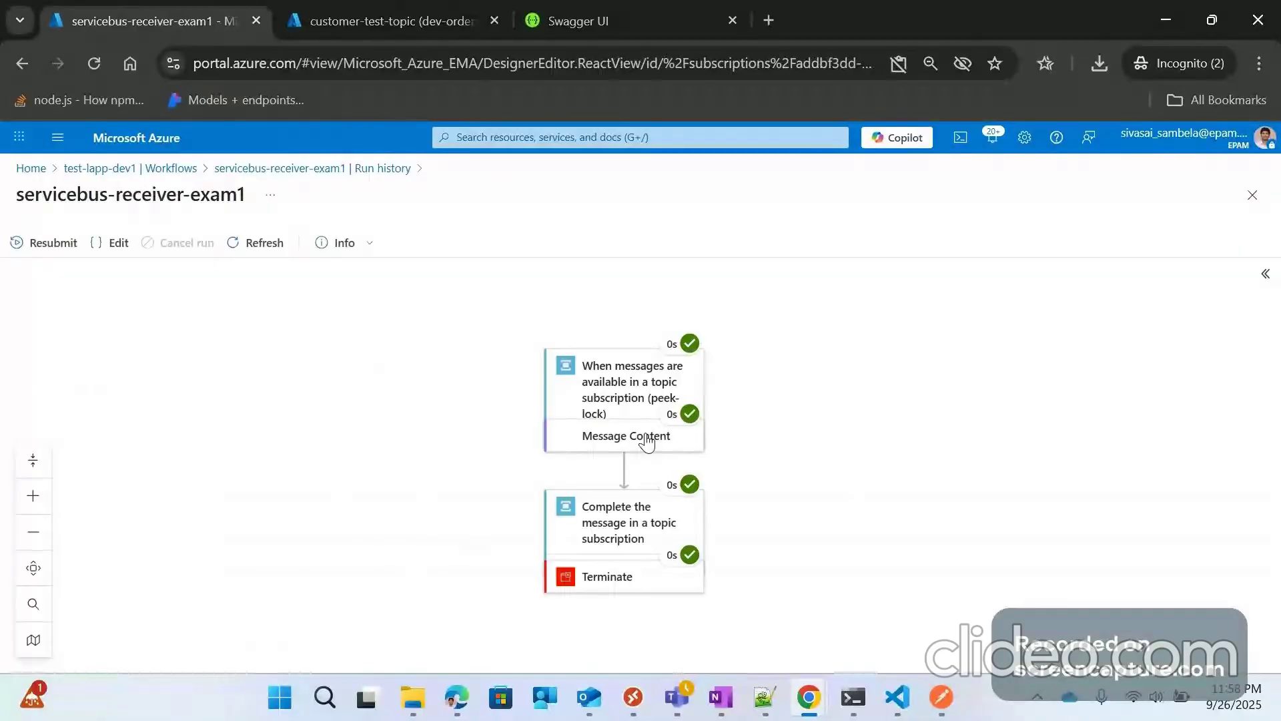
{"action": "left_click", "coordinate": [646, 441]}
{"action": "scroll", "coordinate": [1014, 554], "scroll_direction": "down", "scroll_amount": 2}
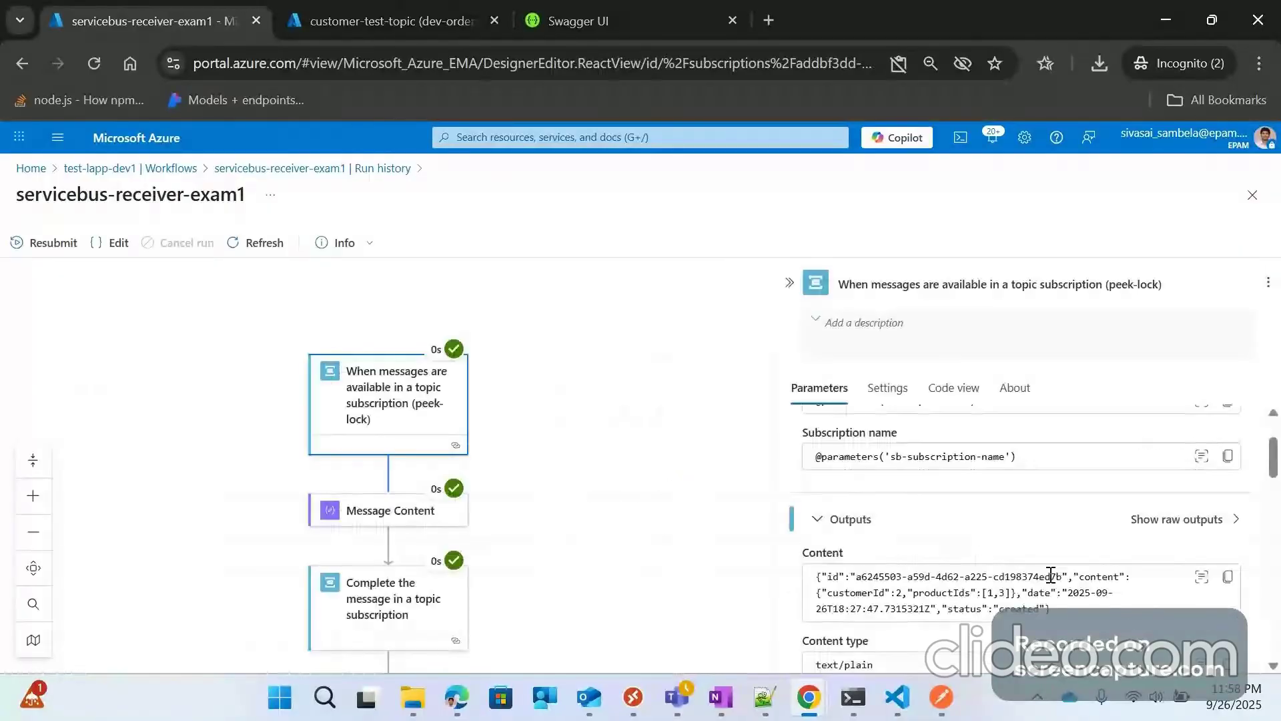
Step: Confirm the message id ending ed7b against Postman, then inspect Message Content and Complete-message details
{"action": "left_click_drag", "start_coordinate": [1038, 576], "coordinate": [1064, 576]}
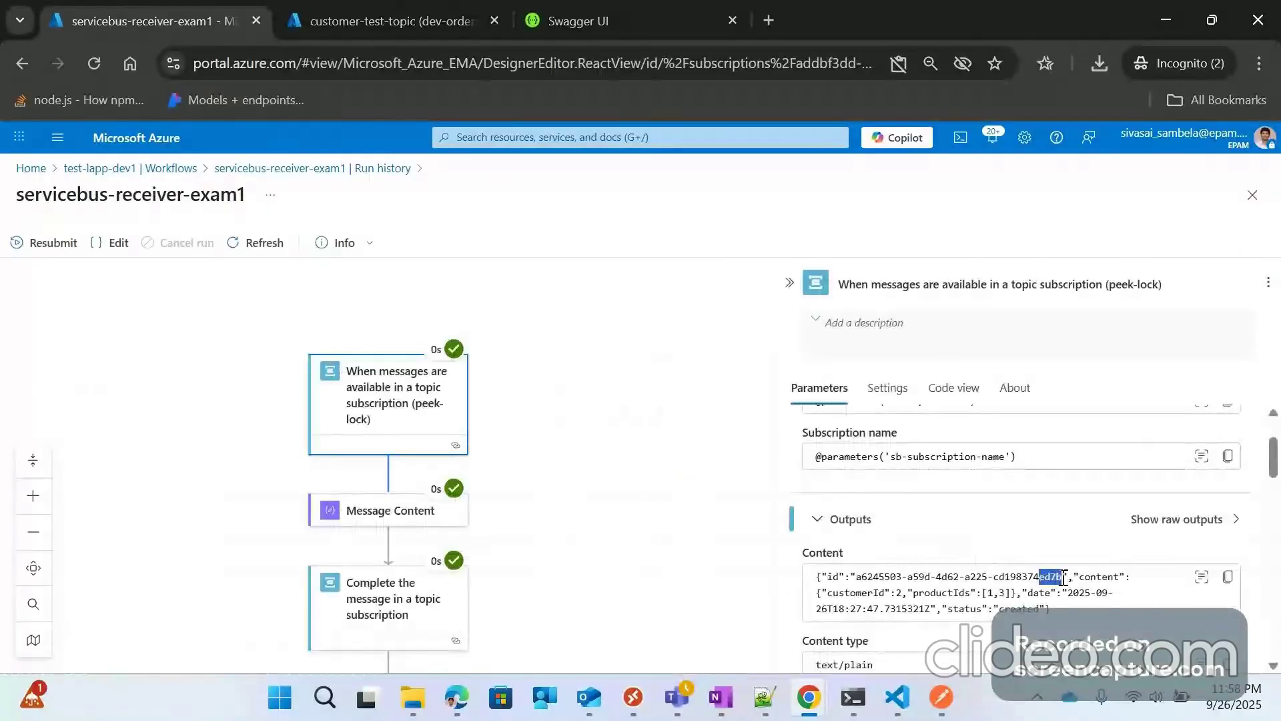
{"action": "left_click", "coordinate": [944, 706]}
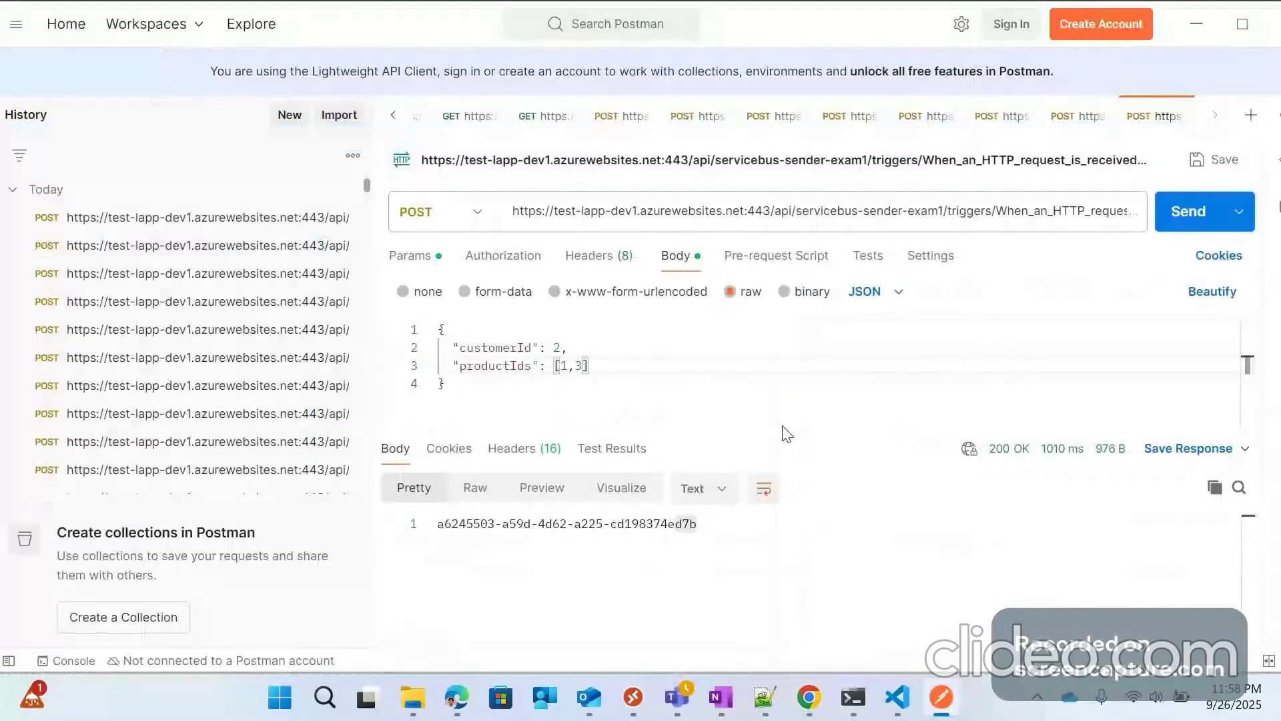
{"action": "double_click", "coordinate": [1182, 38]}
{"action": "left_click", "coordinate": [1167, 56]}
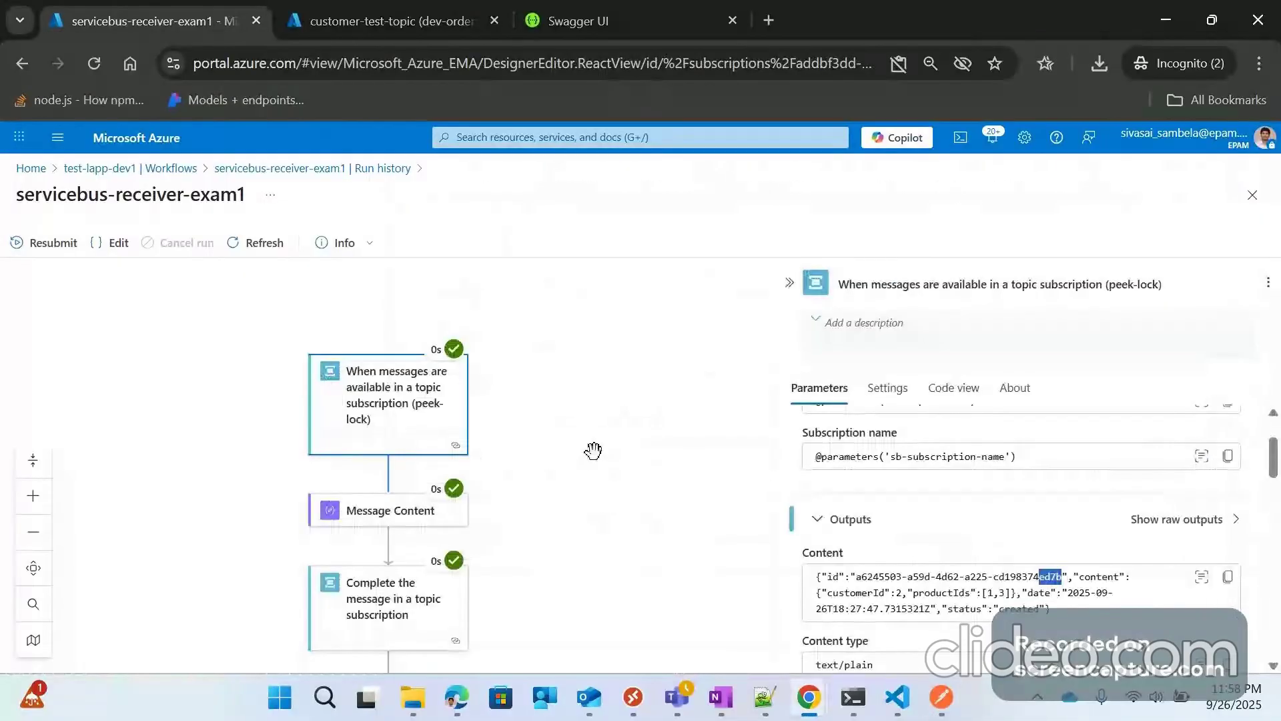
{"action": "scroll", "coordinate": [593, 450], "scroll_direction": "down", "scroll_amount": 1}
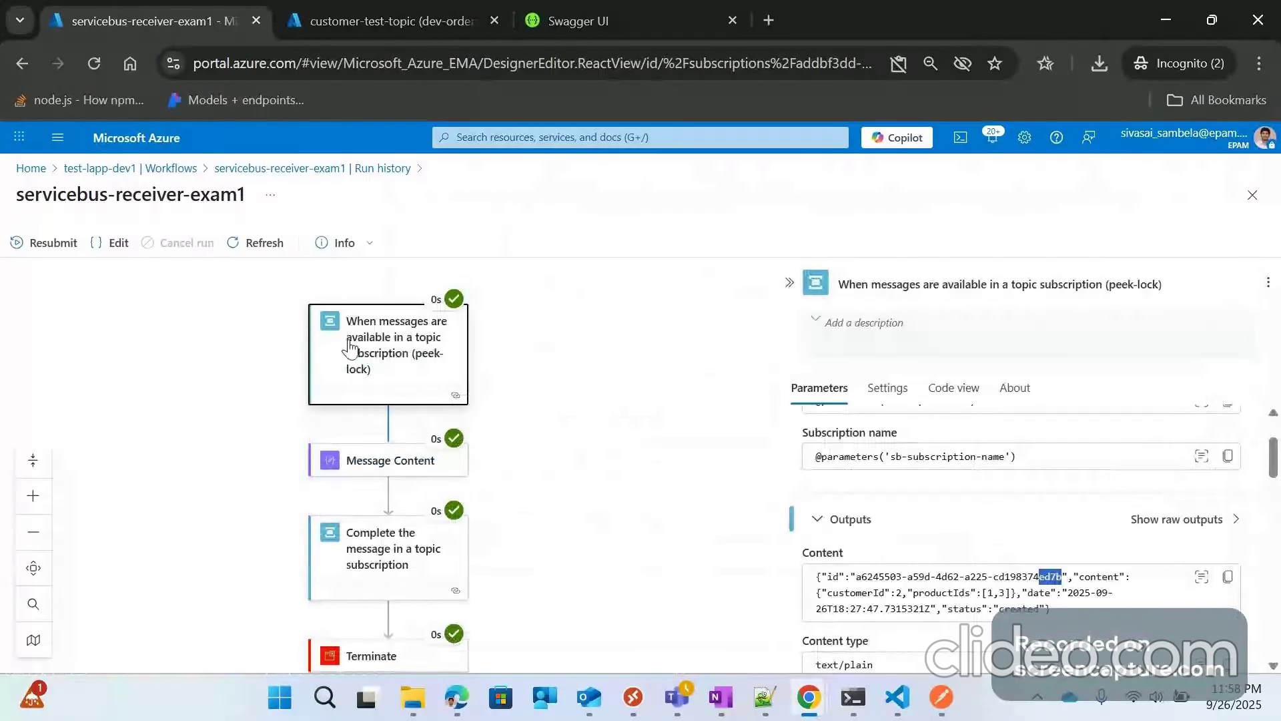
{"action": "scroll", "coordinate": [393, 441], "scroll_direction": "down", "scroll_amount": 1}
{"action": "left_click", "coordinate": [392, 419]}
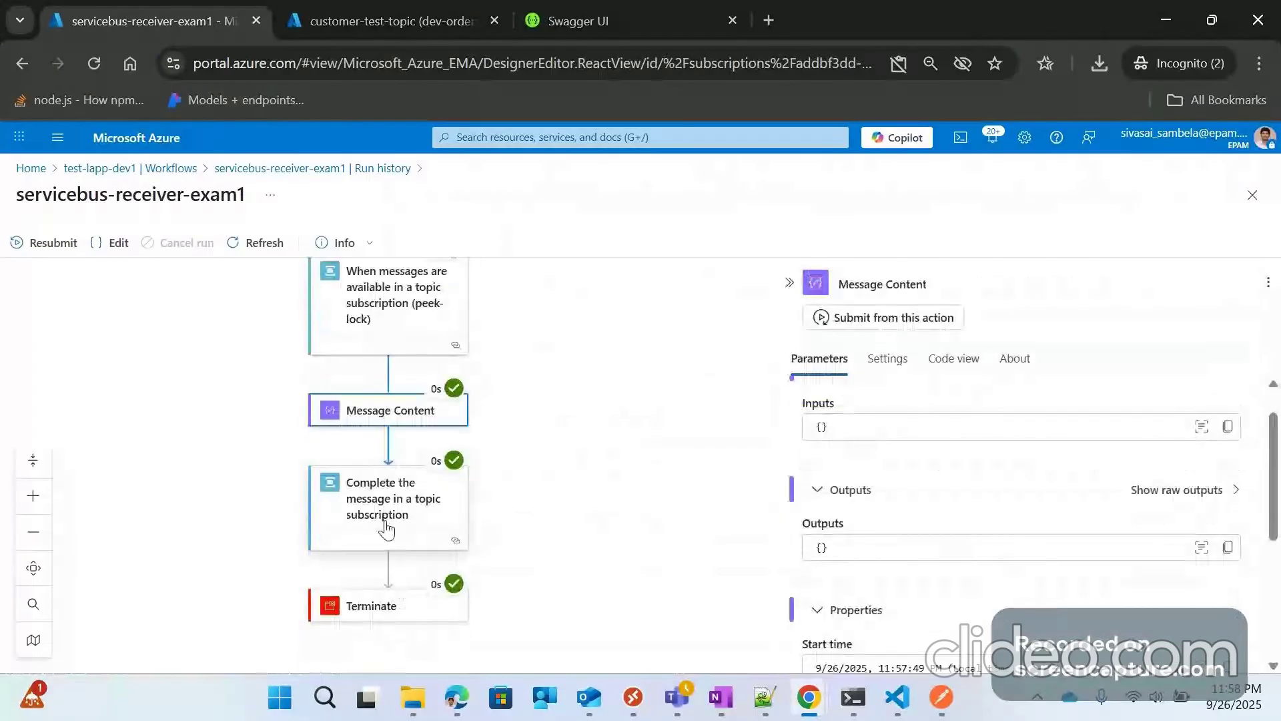
{"action": "left_click", "coordinate": [386, 531]}
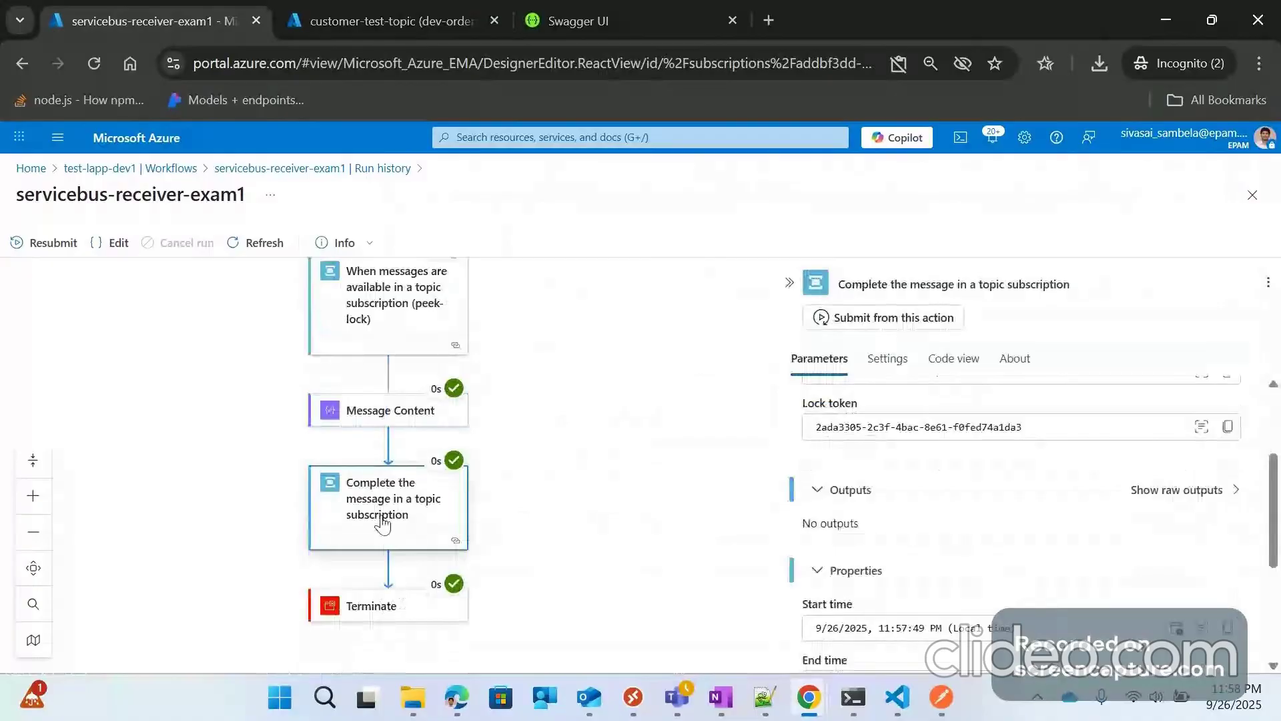
Step: Return to the test-lapp-dev1 workflows list and open its Connections page
{"action": "left_click", "coordinate": [102, 171]}
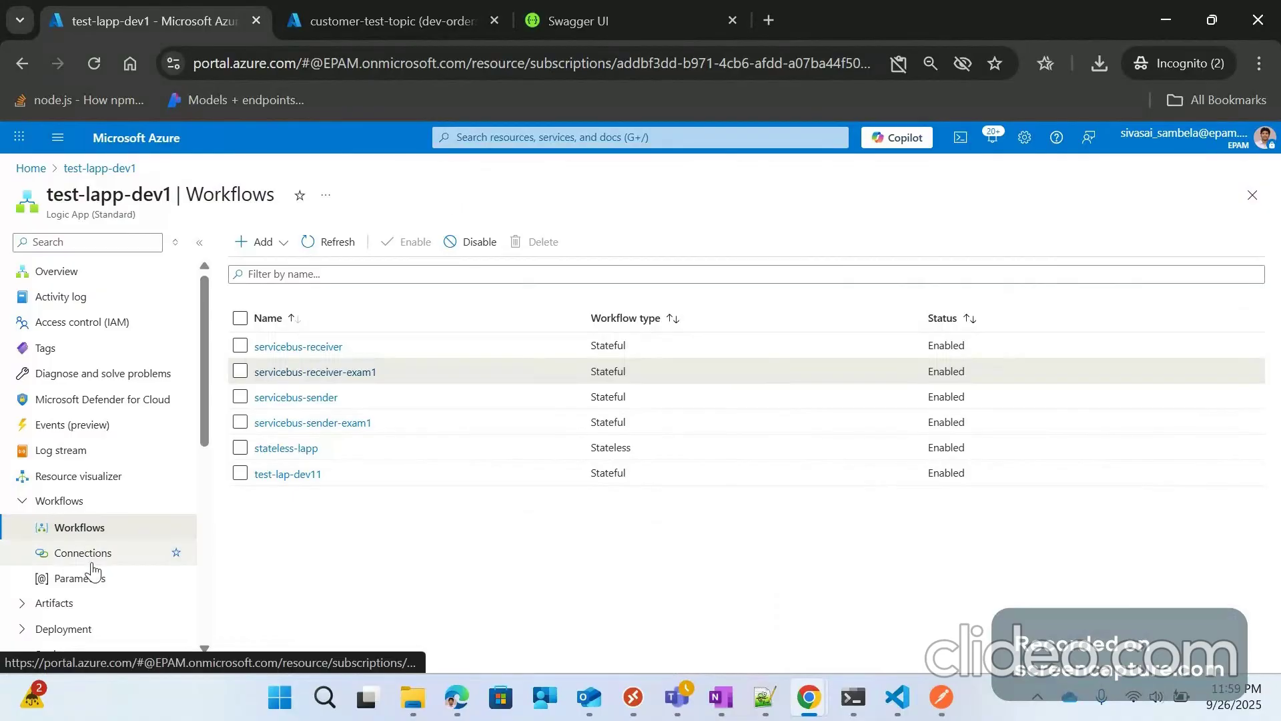
{"action": "scroll", "coordinate": [93, 518], "scroll_direction": "down", "scroll_amount": 2}
{"action": "left_click", "coordinate": [87, 453]}
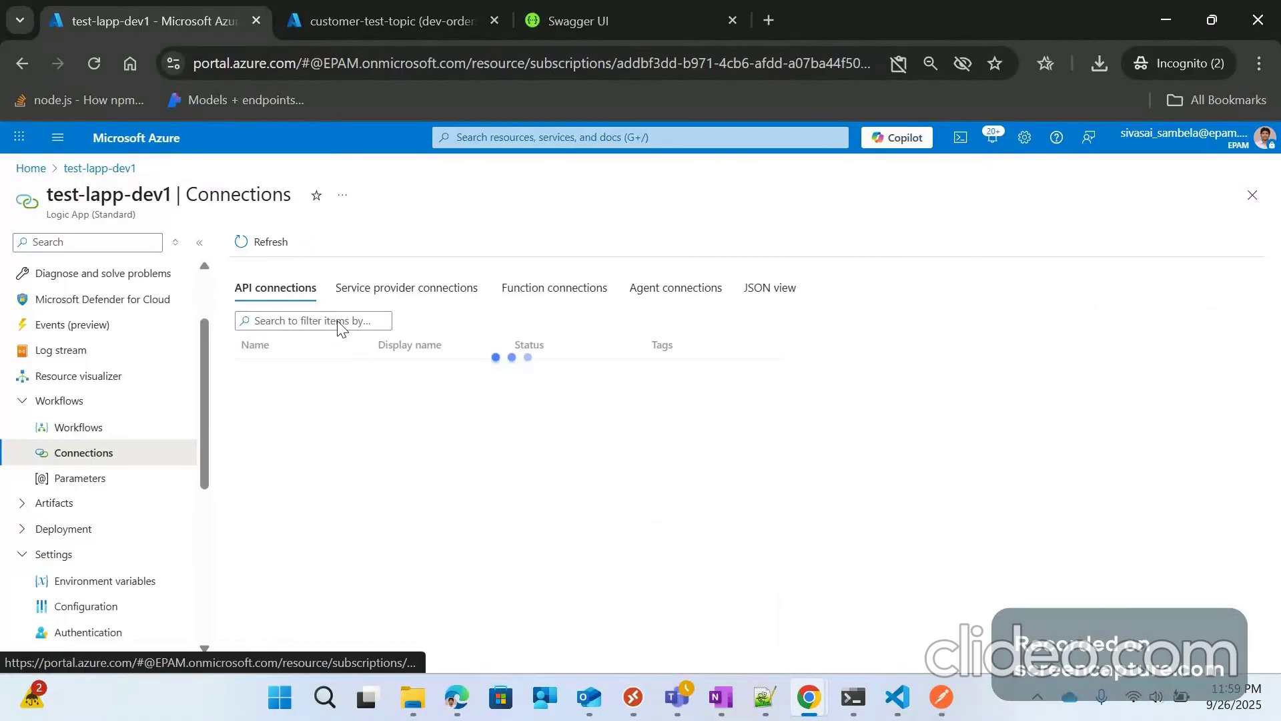
Step: Check the three service provider connections, sbconnection's details, JSON view and function connections, then open Parameters
{"action": "left_click", "coordinate": [400, 289]}
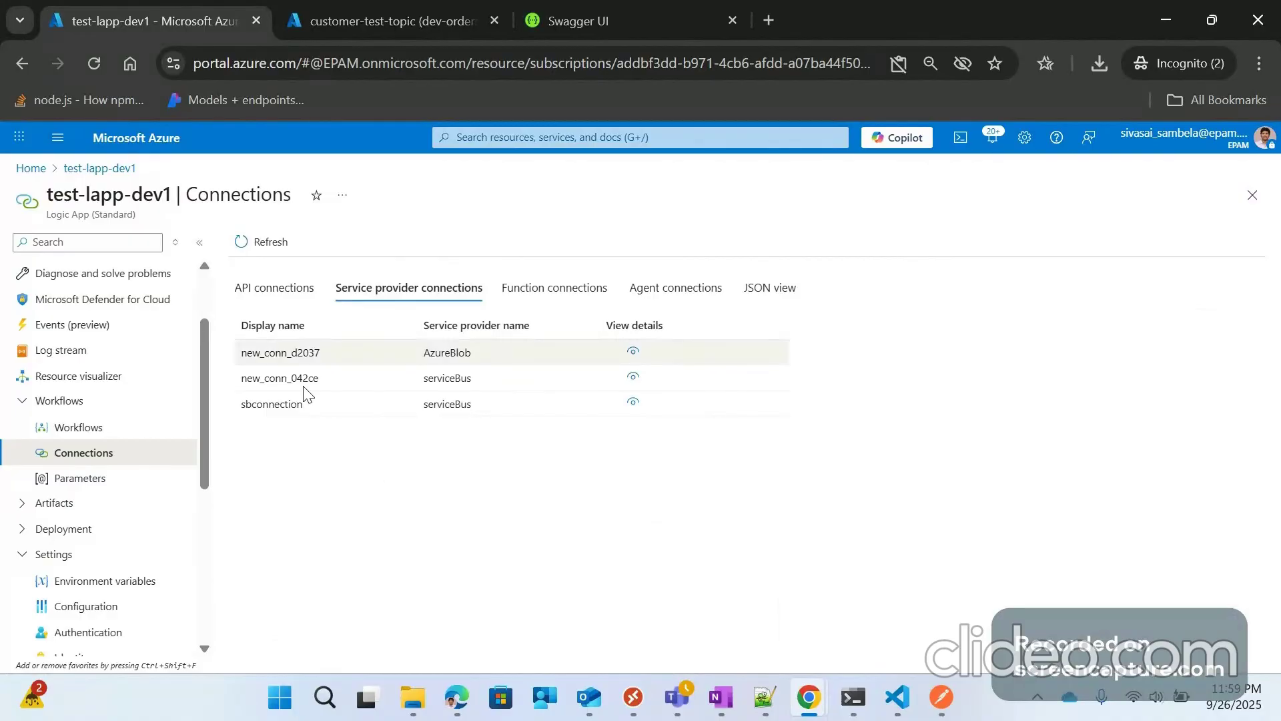
{"action": "left_click", "coordinate": [633, 404]}
{"action": "left_click", "coordinate": [1253, 174]}
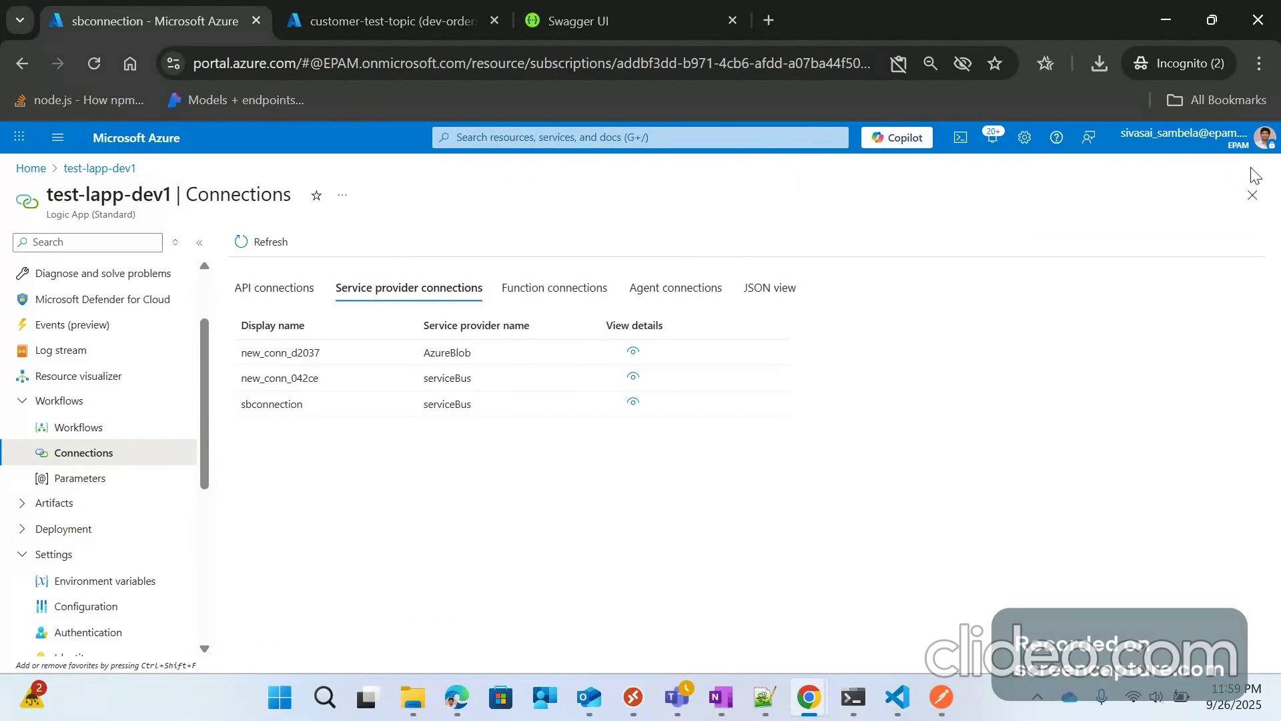
{"action": "left_click", "coordinate": [687, 297]}
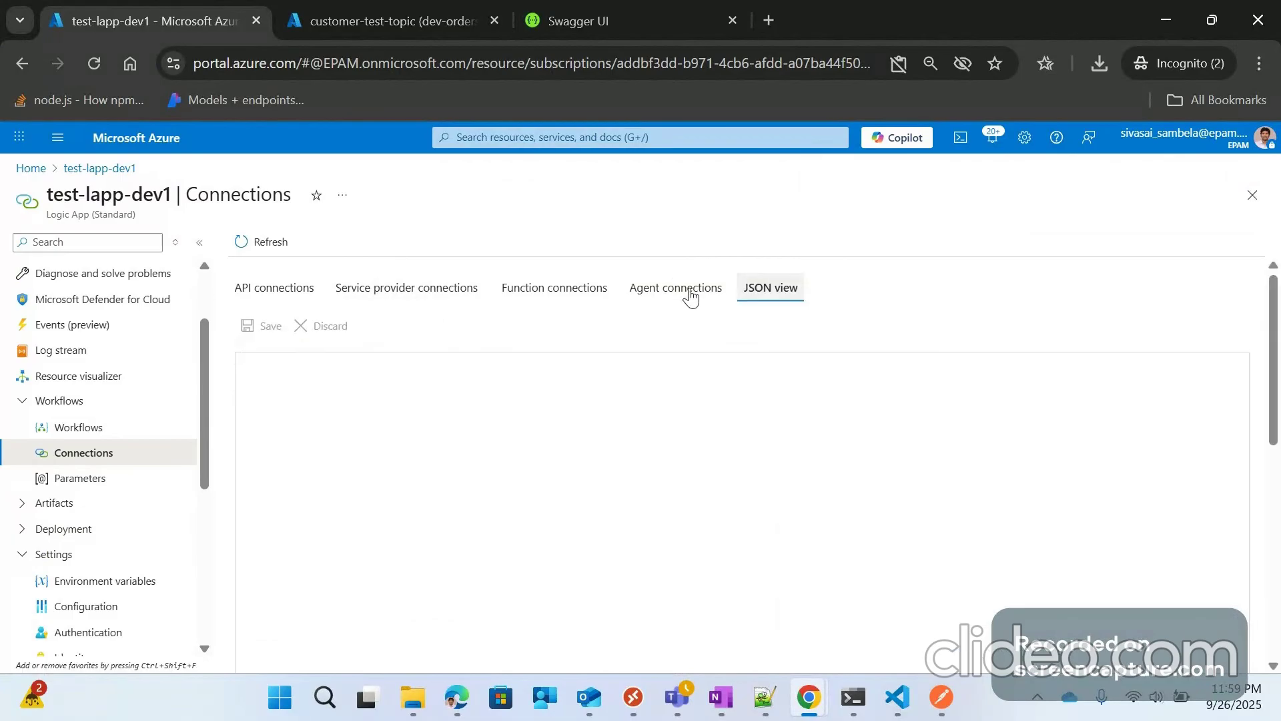
{"action": "left_click", "coordinate": [555, 290]}
{"action": "left_click", "coordinate": [56, 485]}
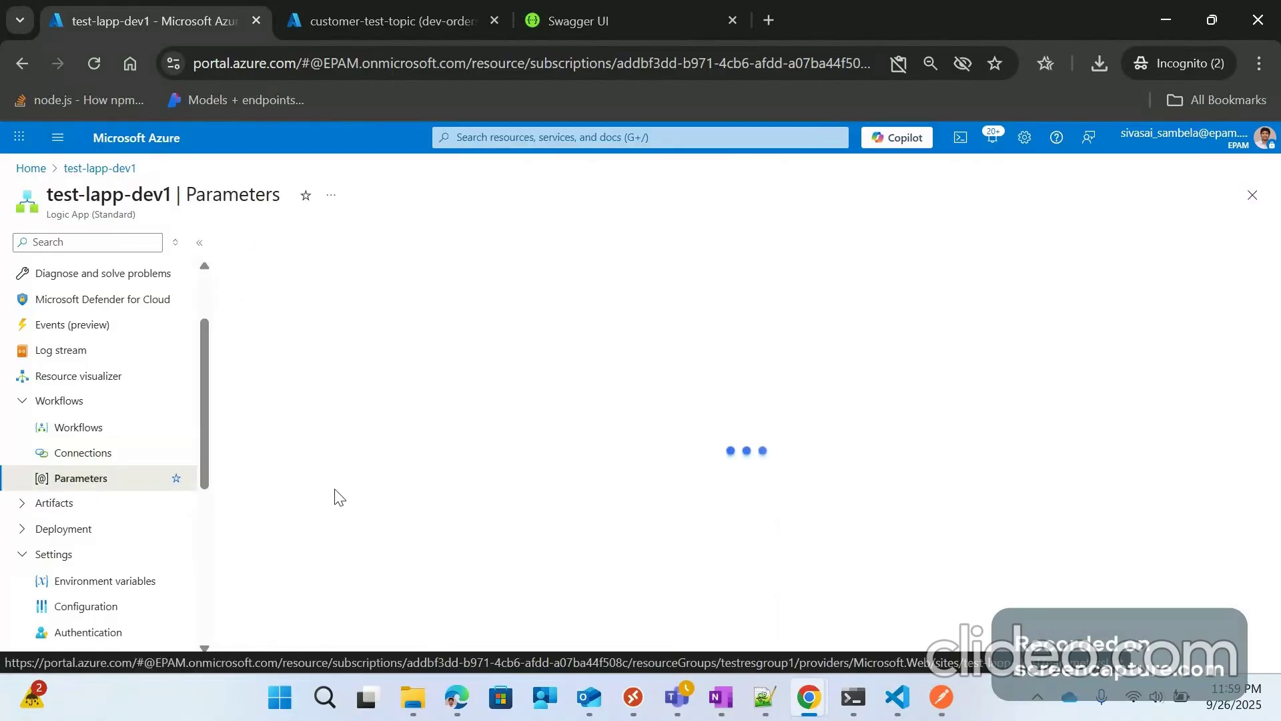
Step: Inspect the Service Bus app settings, including ServiceBus_topic_name, under Environment variables, then return to Parameters
{"action": "left_click", "coordinate": [104, 582]}
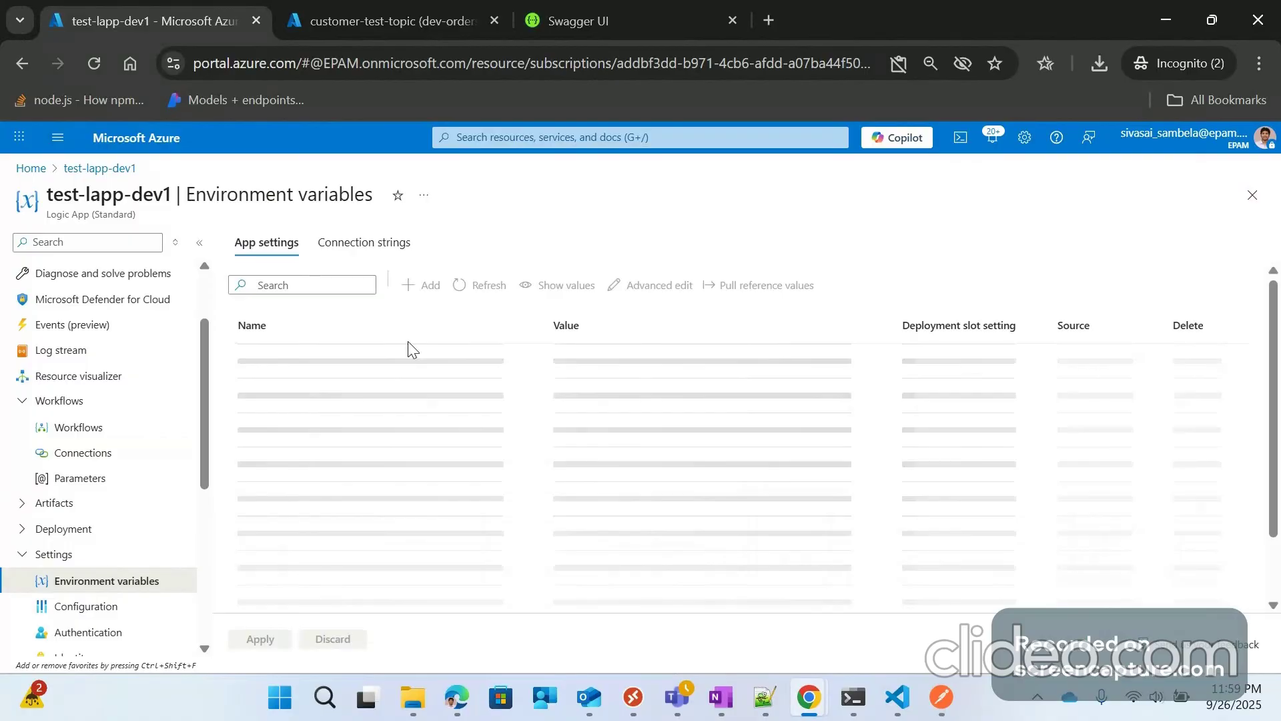
{"action": "scroll", "coordinate": [446, 546], "scroll_direction": "down", "scroll_amount": 6}
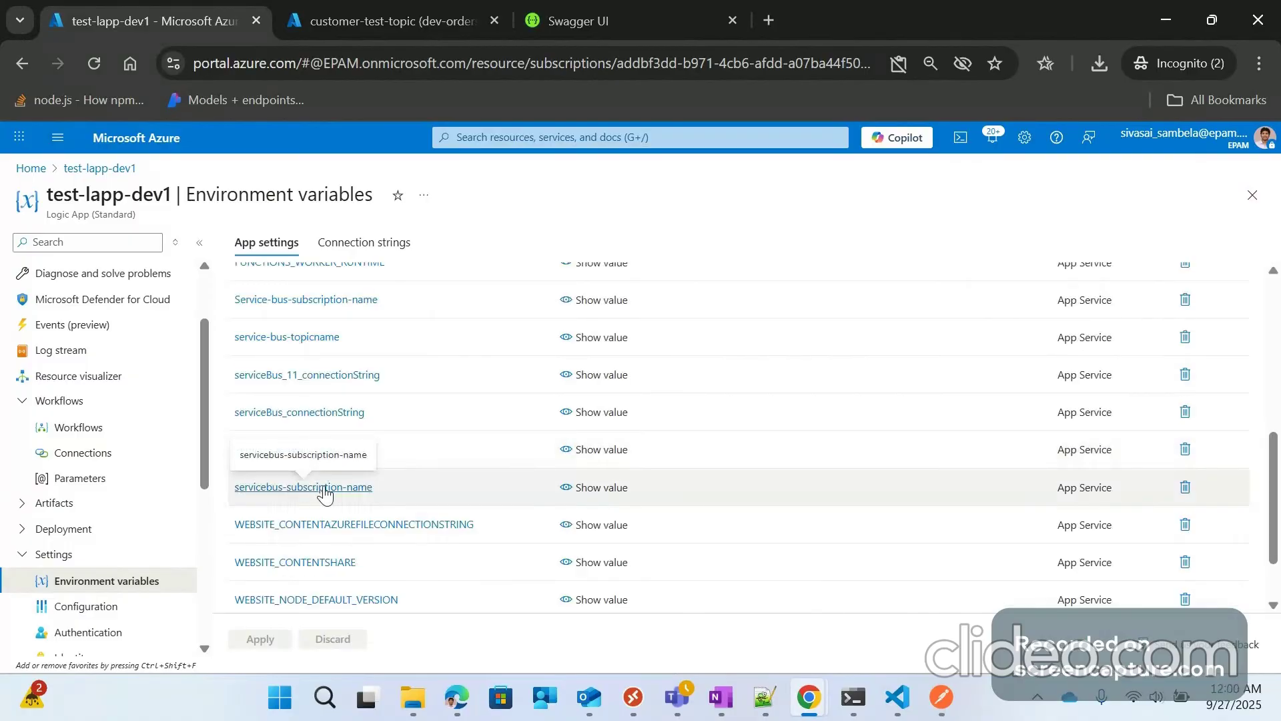
{"action": "scroll", "coordinate": [310, 374], "scroll_direction": "up", "scroll_amount": 2}
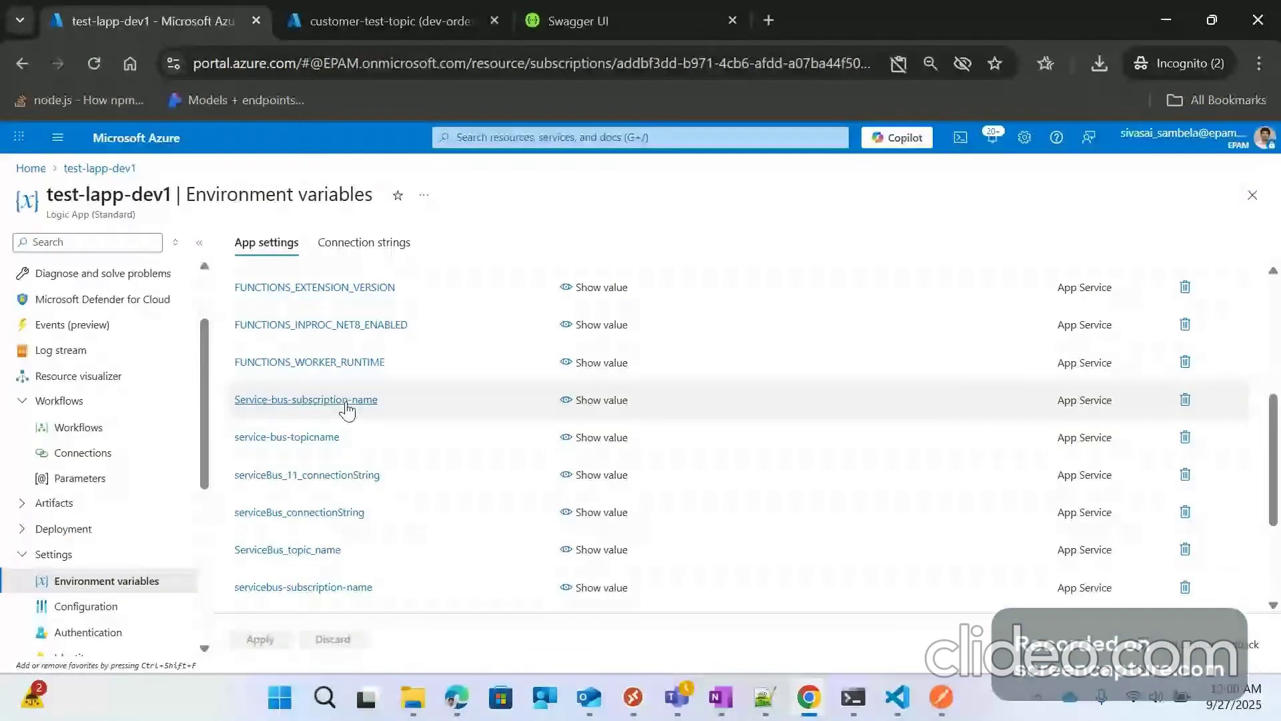
{"action": "scroll", "coordinate": [317, 468], "scroll_direction": "down", "scroll_amount": 2}
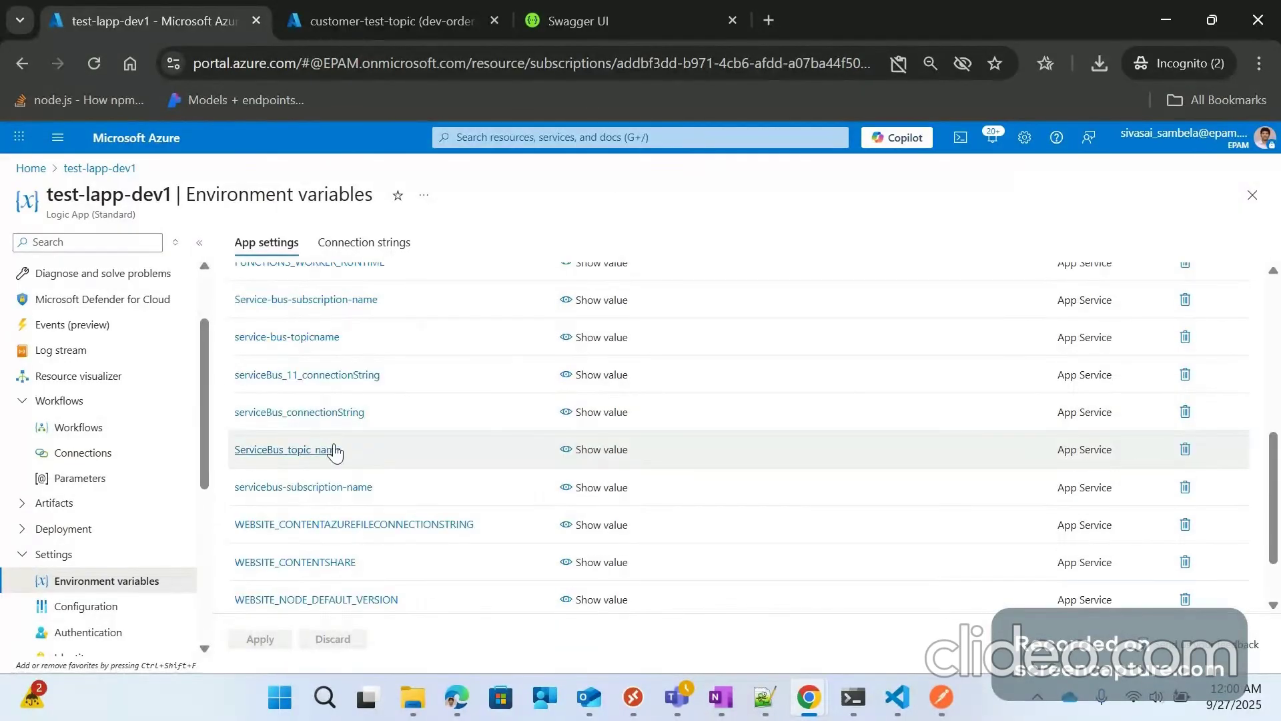
{"action": "left_click", "coordinate": [335, 452]}
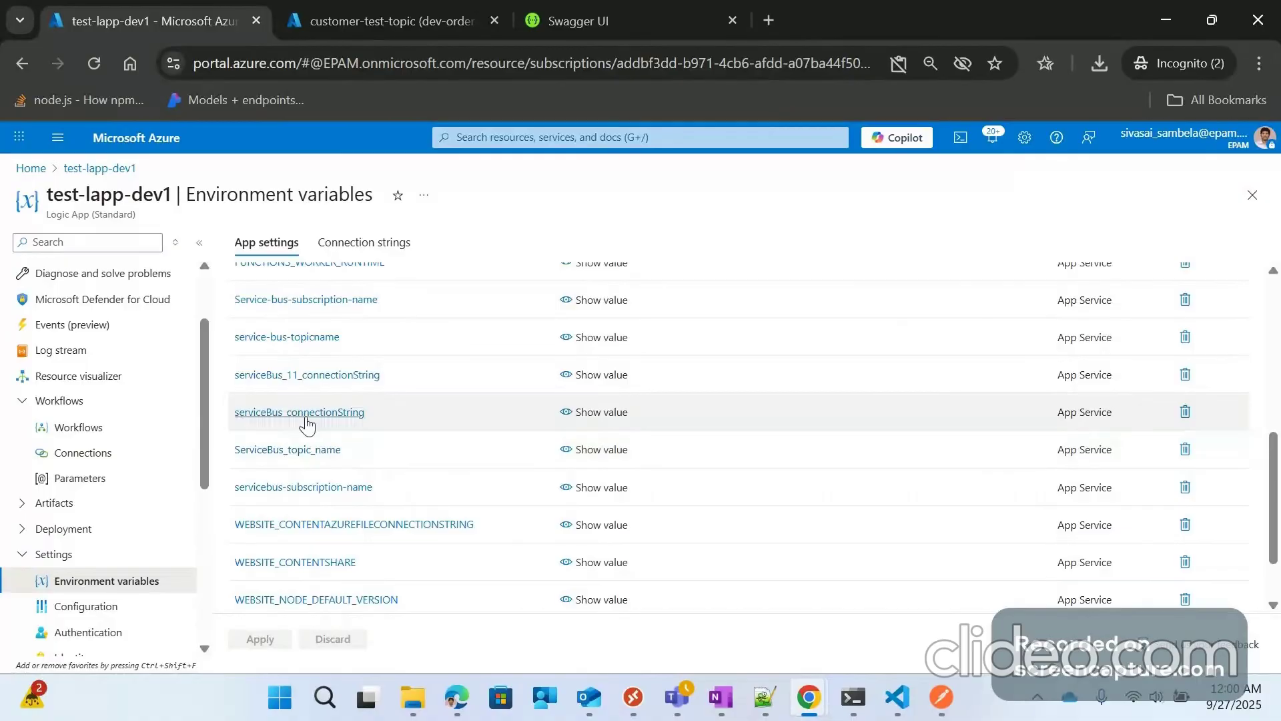
{"action": "scroll", "coordinate": [357, 345], "scroll_direction": "up", "scroll_amount": 1}
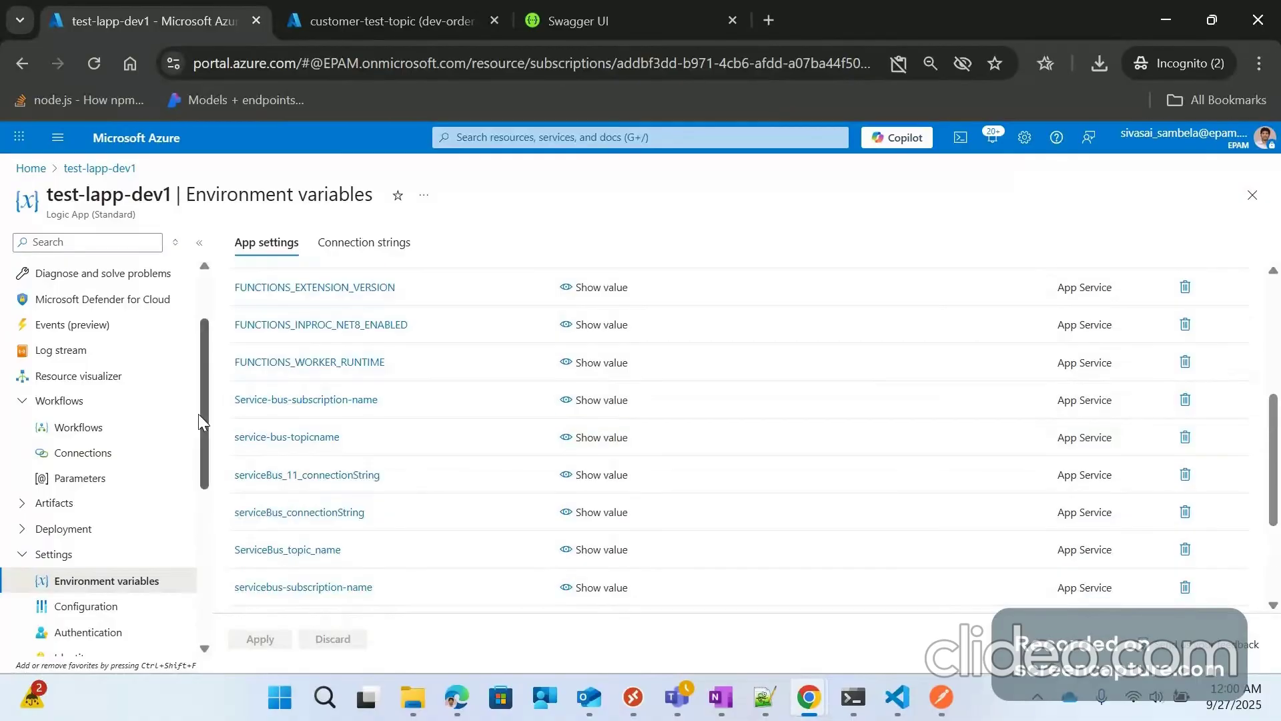
{"action": "left_click", "coordinate": [80, 478]}
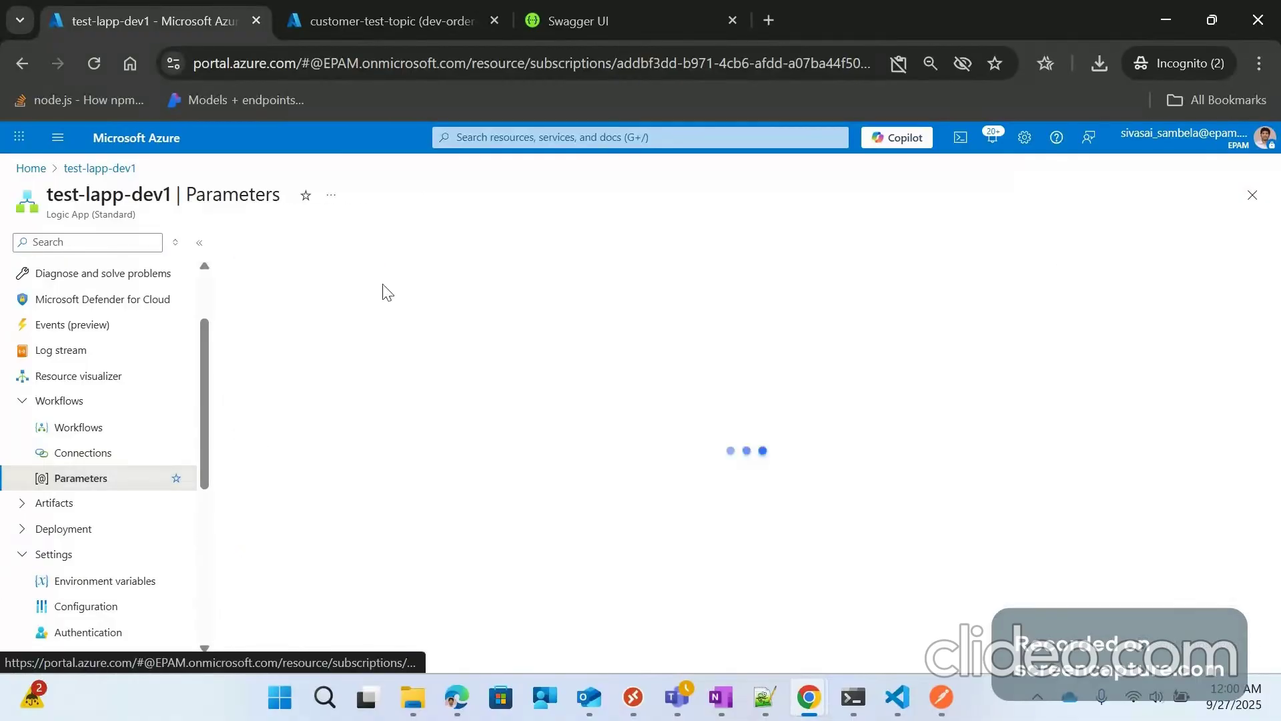
{"action": "scroll", "coordinate": [600, 578], "scroll_direction": "down", "scroll_amount": 3}
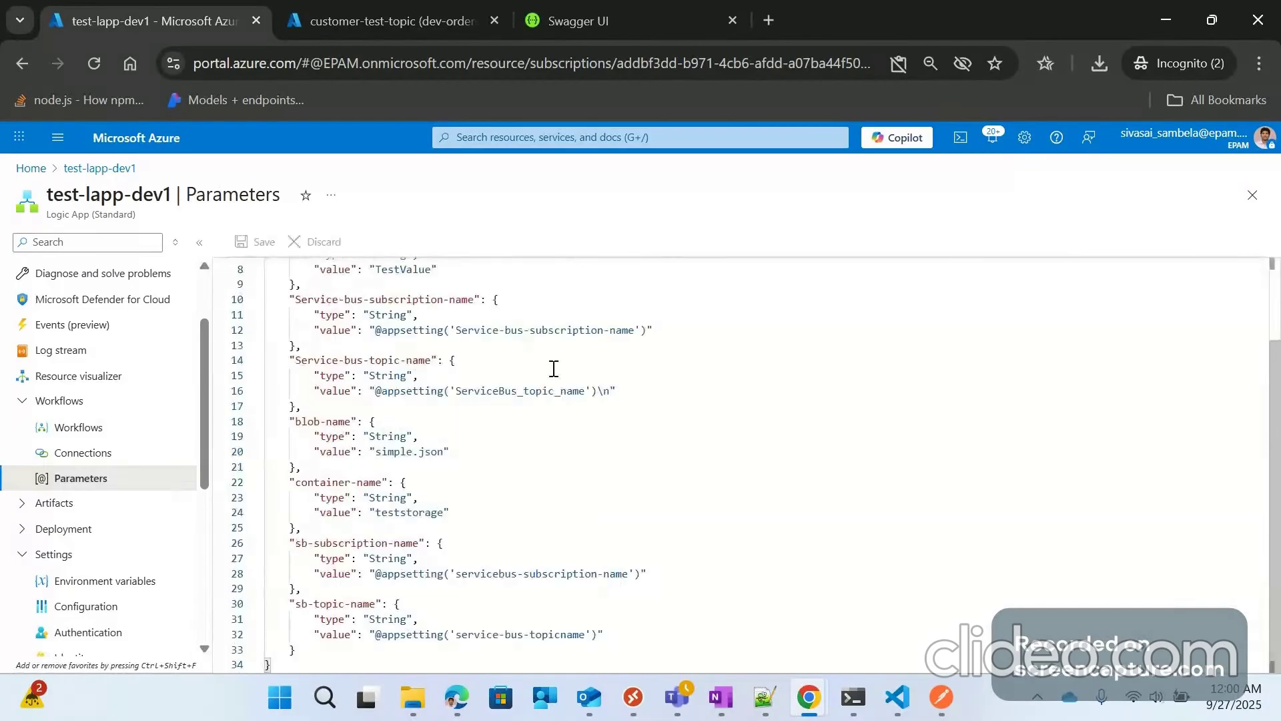
{"action": "scroll", "coordinate": [554, 369], "scroll_direction": "up", "scroll_amount": 3}
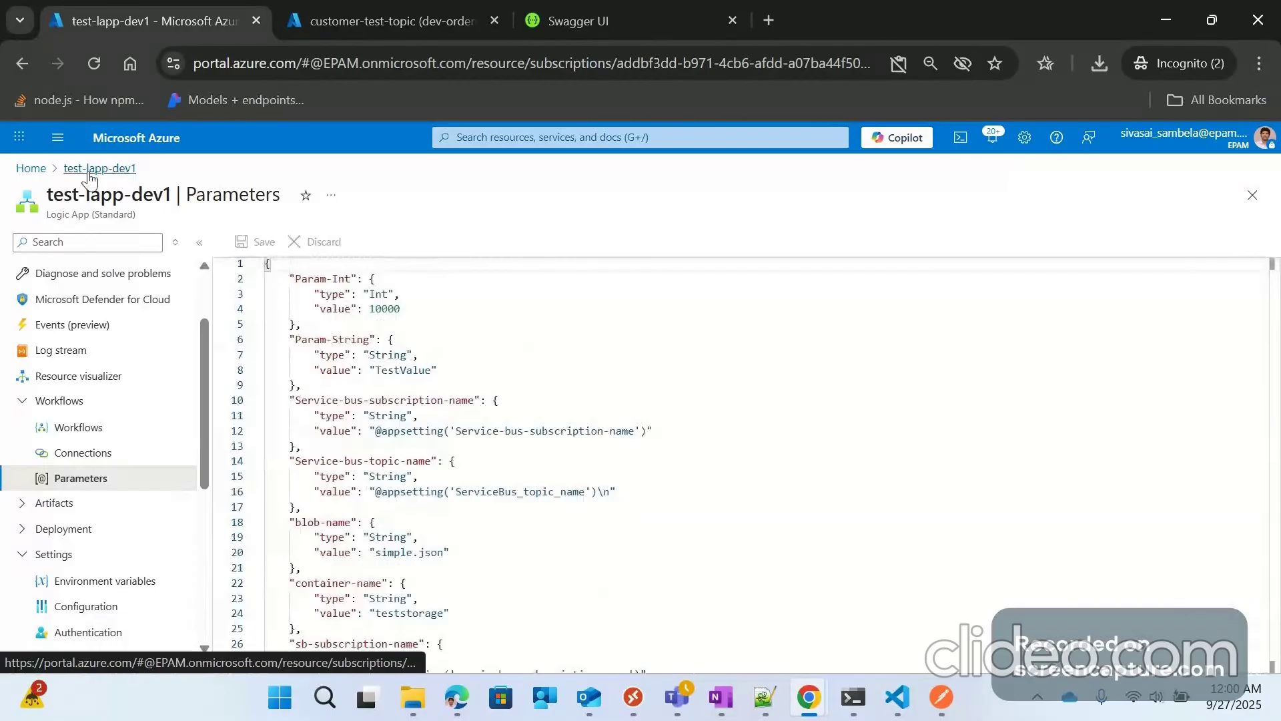